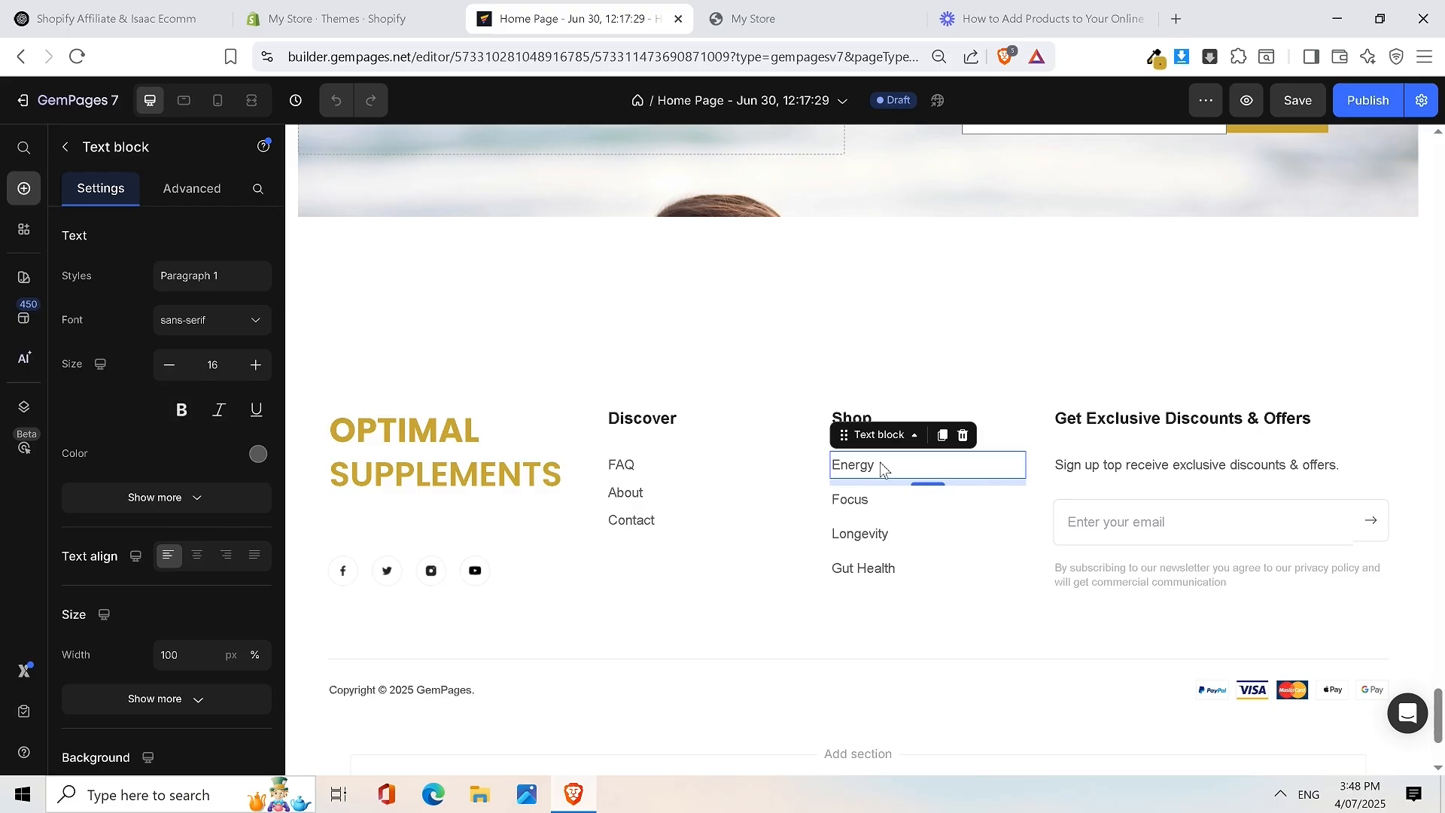
Look through the settings of the footer's Energy text block for a link option
double_click(854, 464)
scroll(218, 333, down, 2)
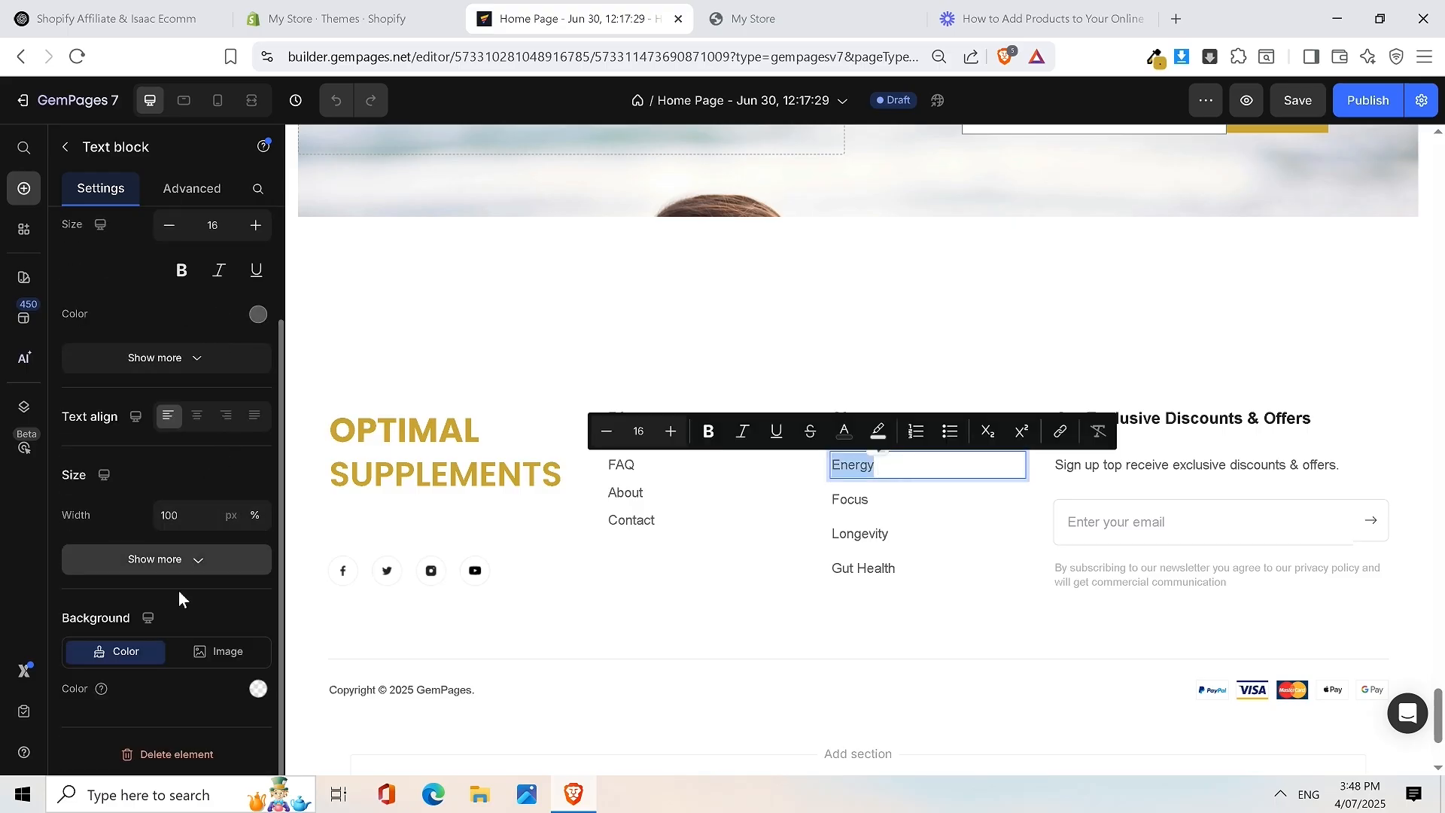
click(216, 567)
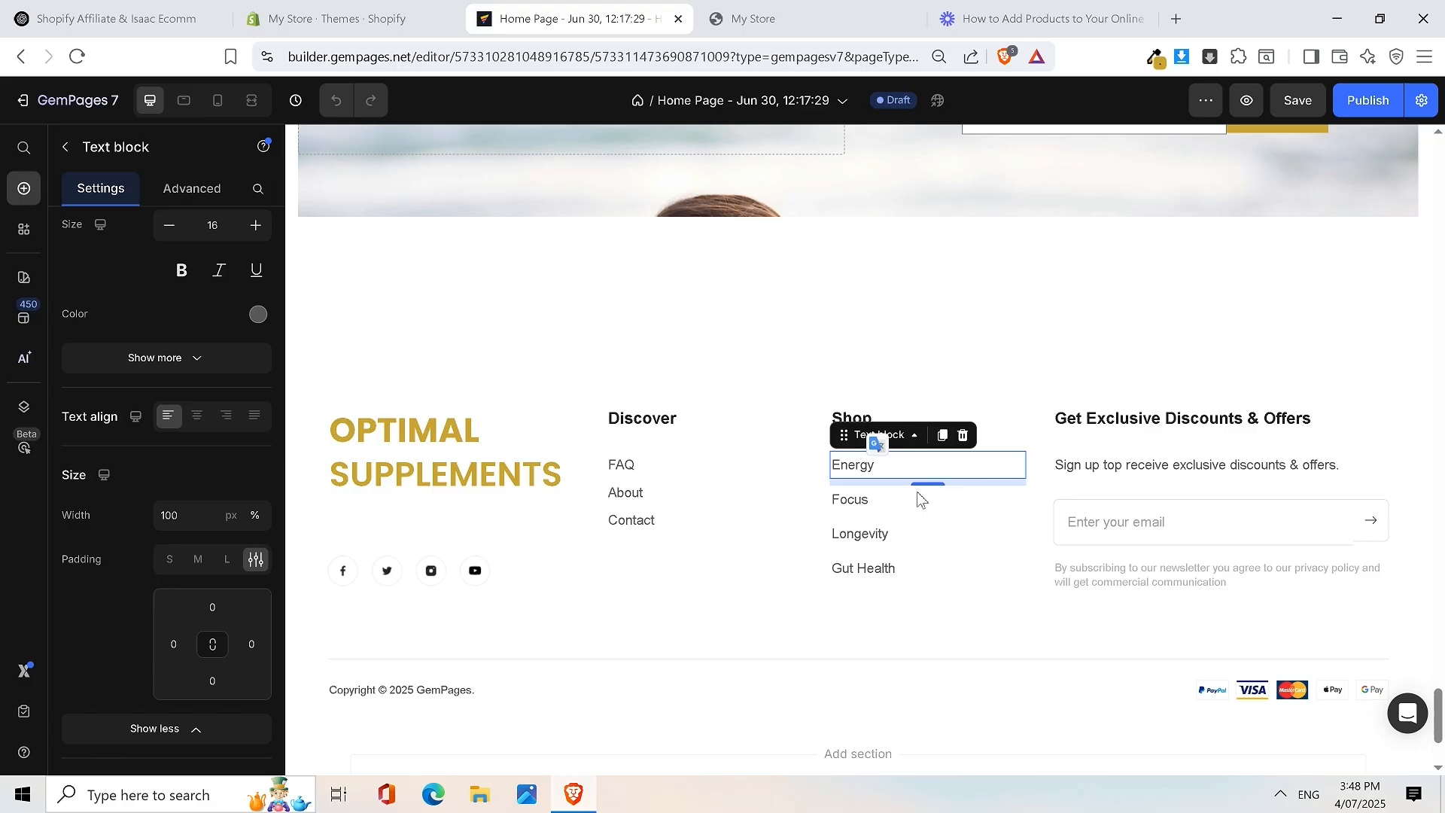
click(968, 462)
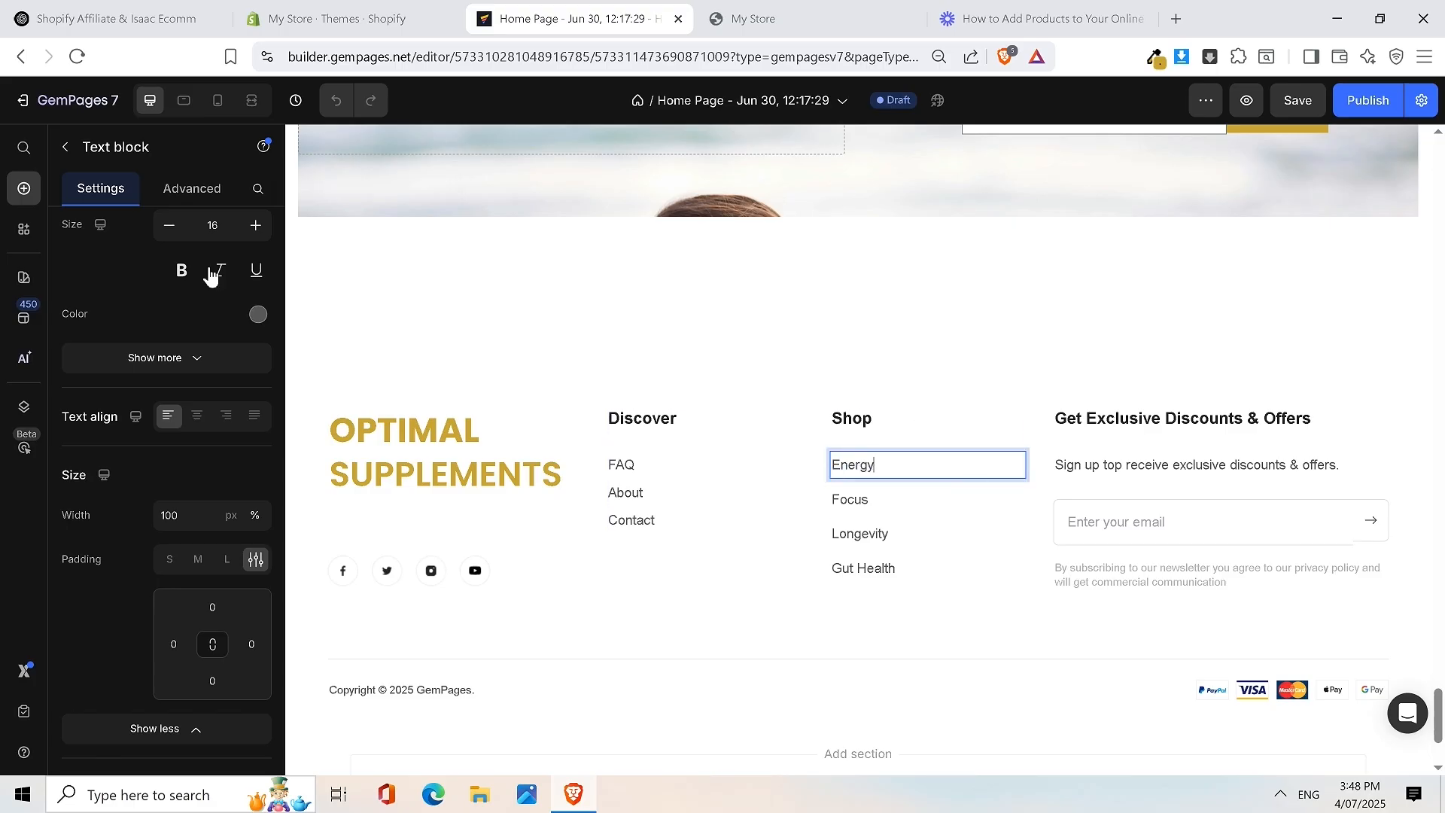
click(187, 356)
scroll(187, 349, up, 2)
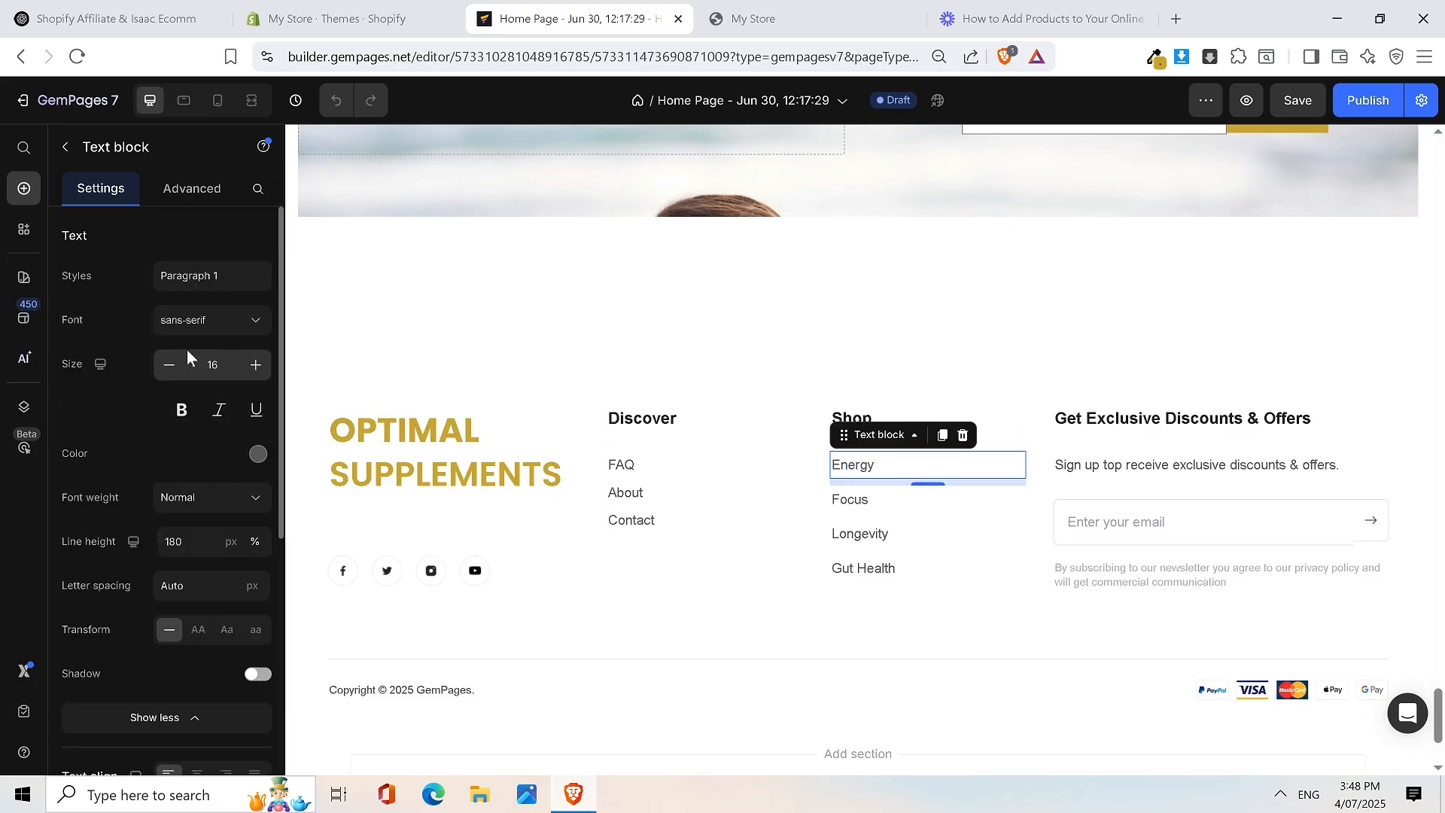
double_click(865, 466)
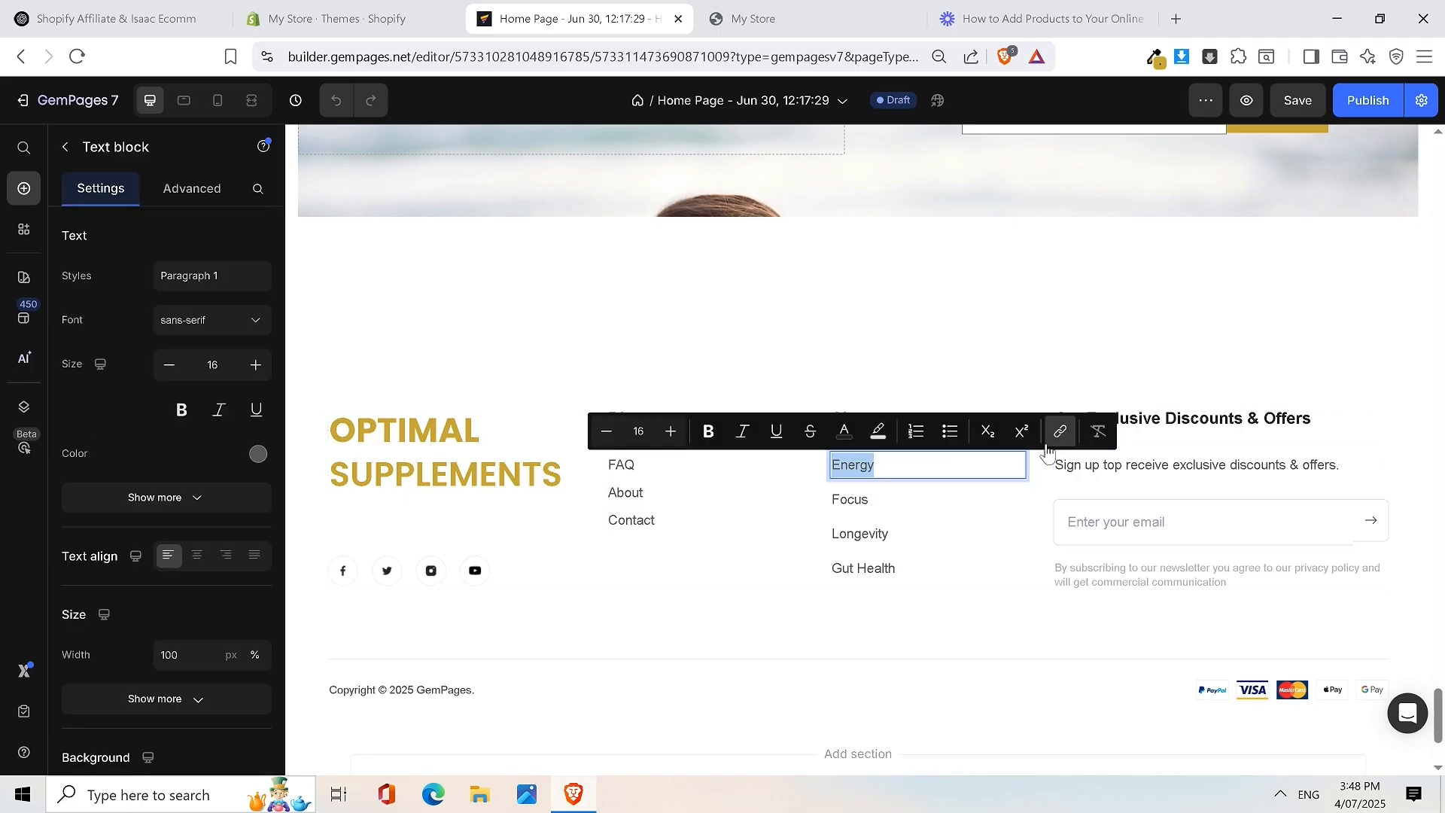
click(852, 468)
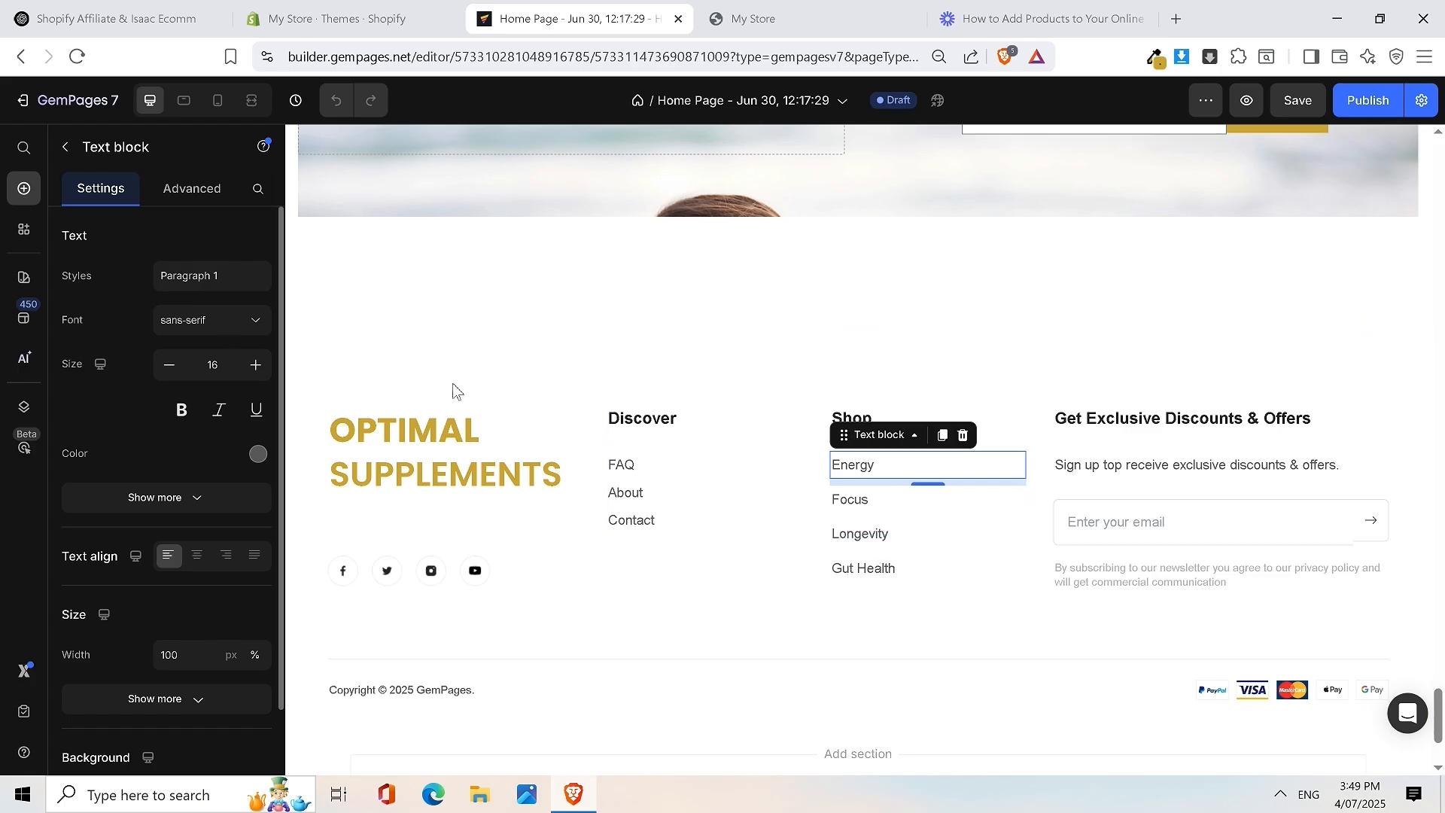
Link the Energy text in the footer's Shop column to the store's collections/energy page
double_click(866, 464)
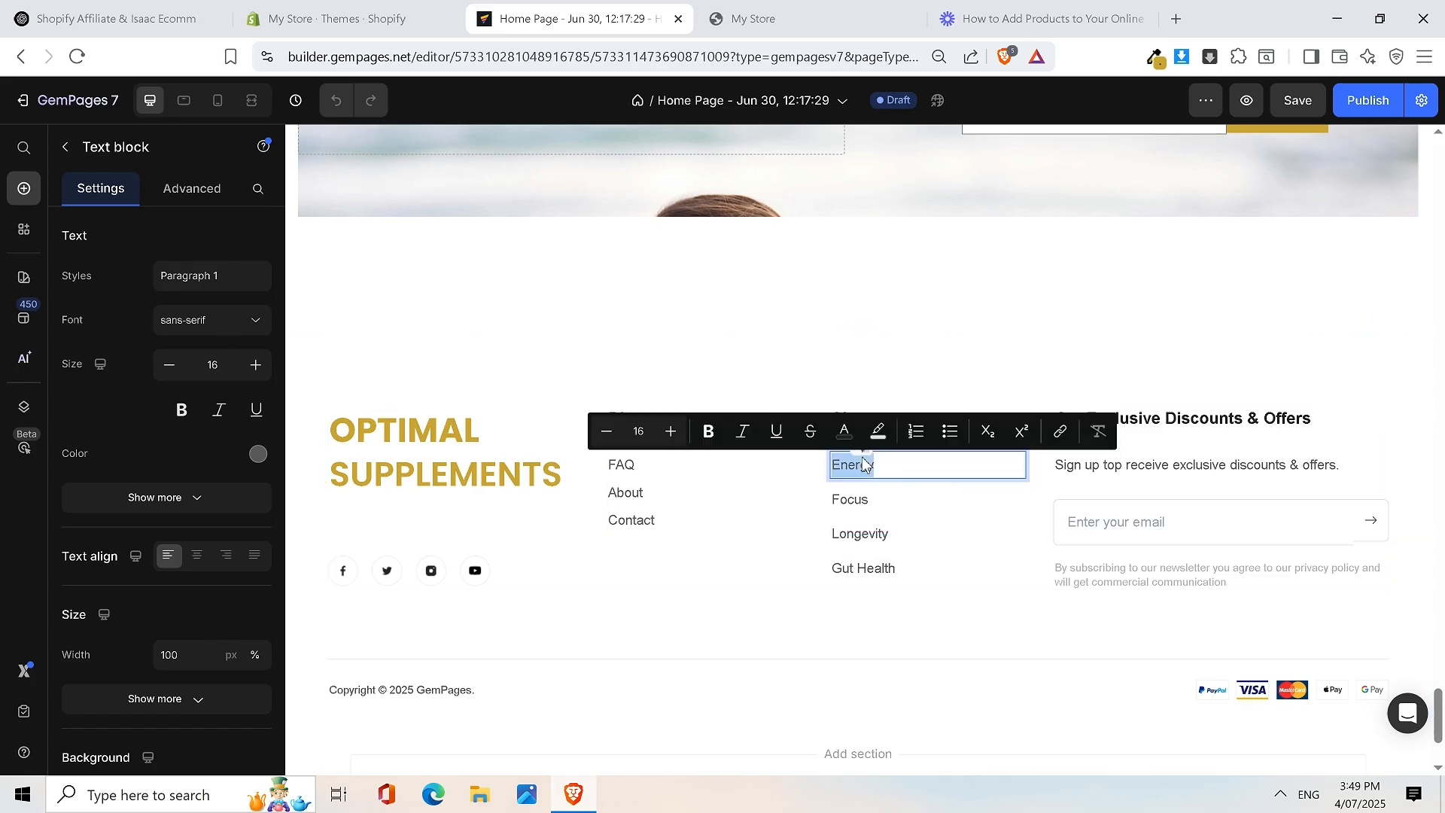
click(1061, 432)
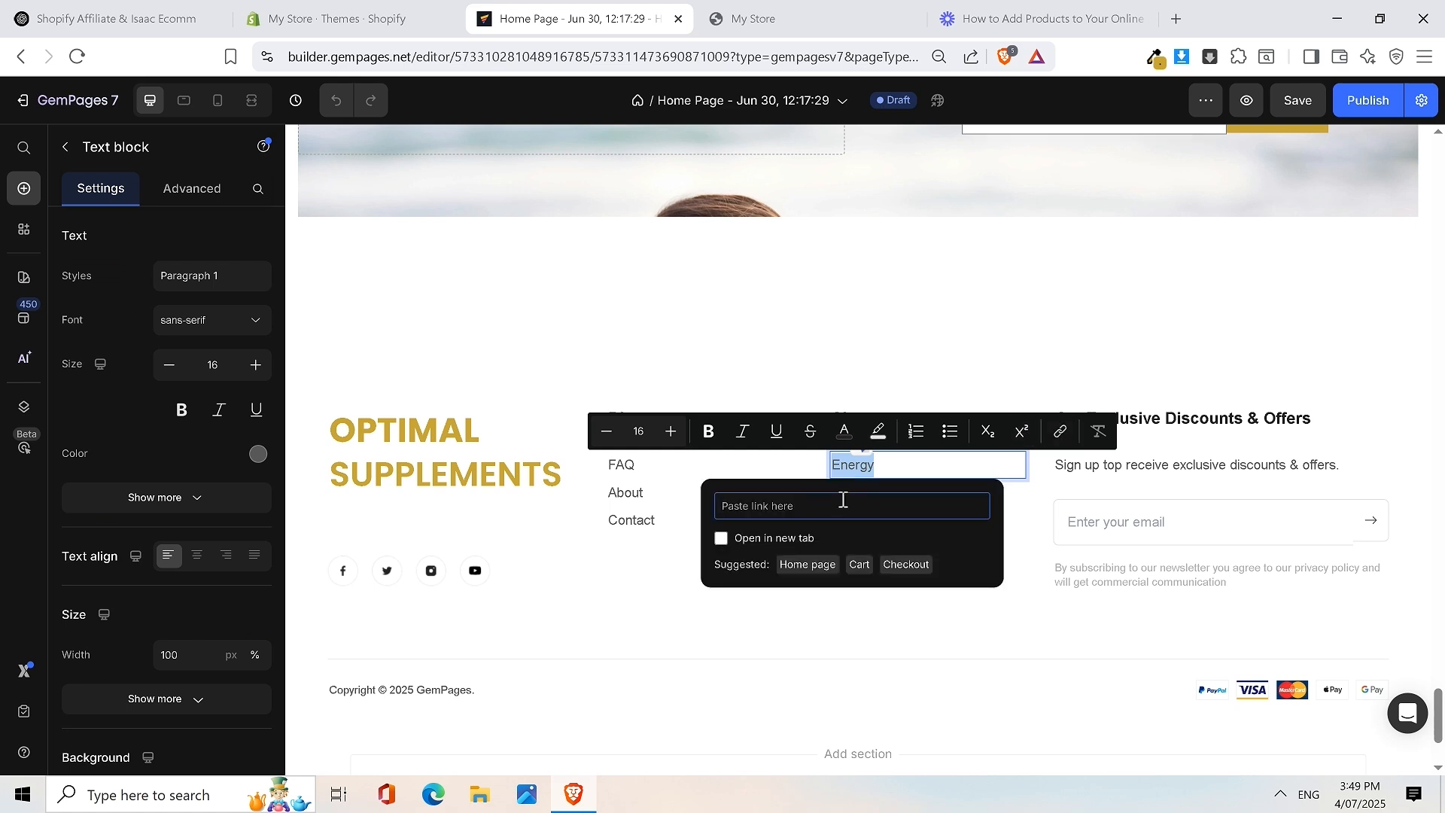
key(ctrl+v)
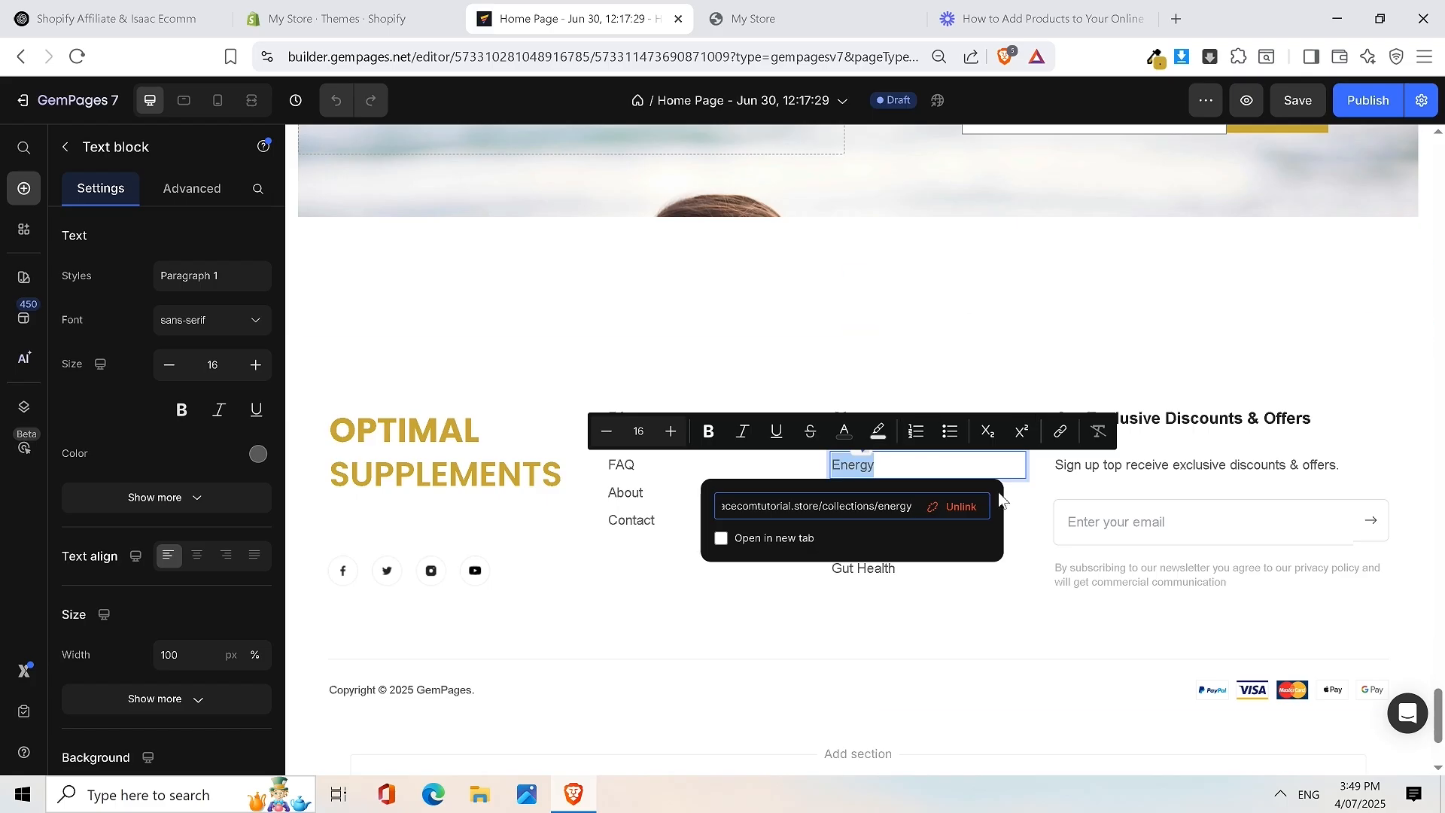
click(906, 322)
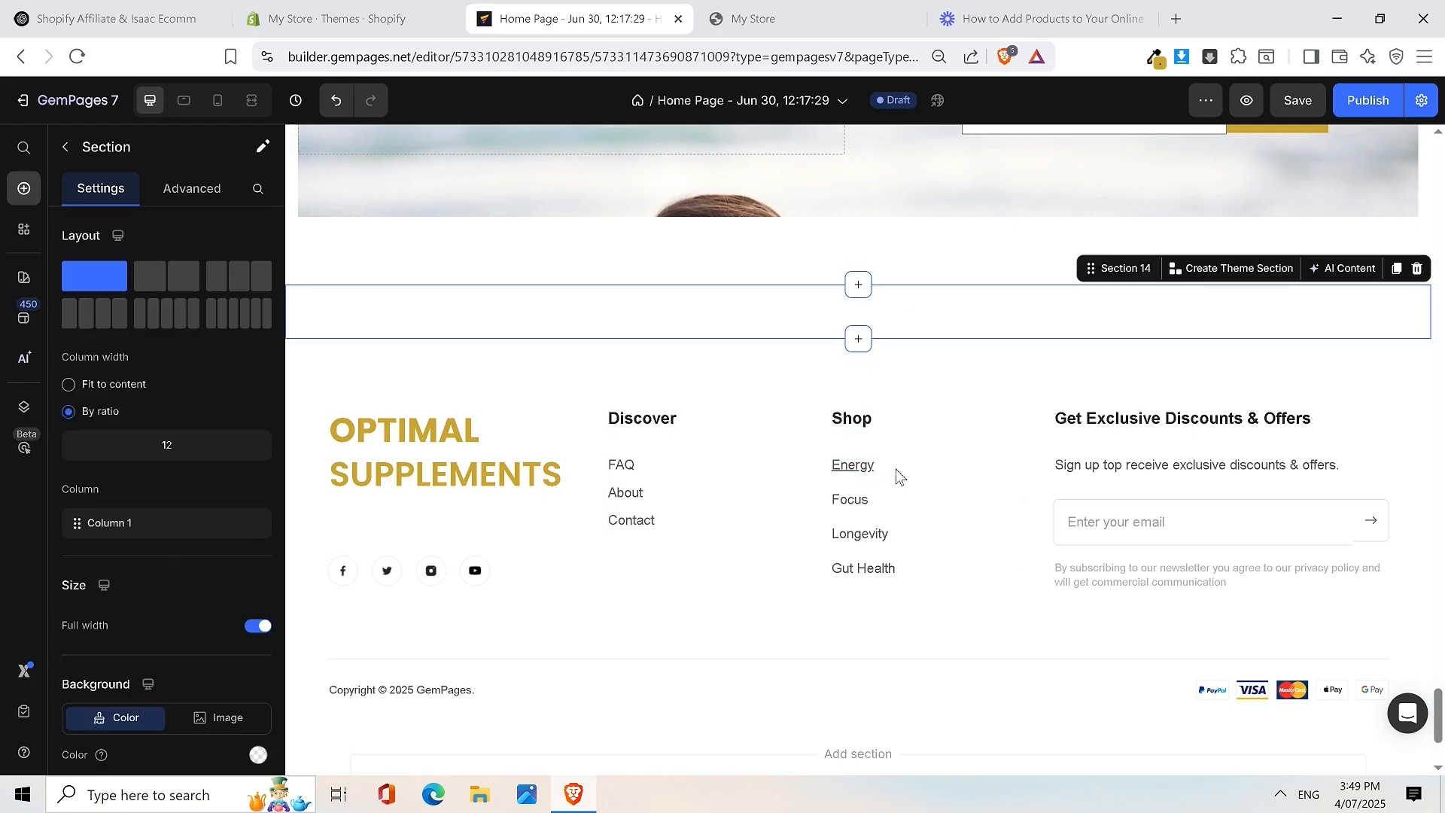
Remove the underline from the linked Energy text in the footer
click(874, 467)
click(862, 465)
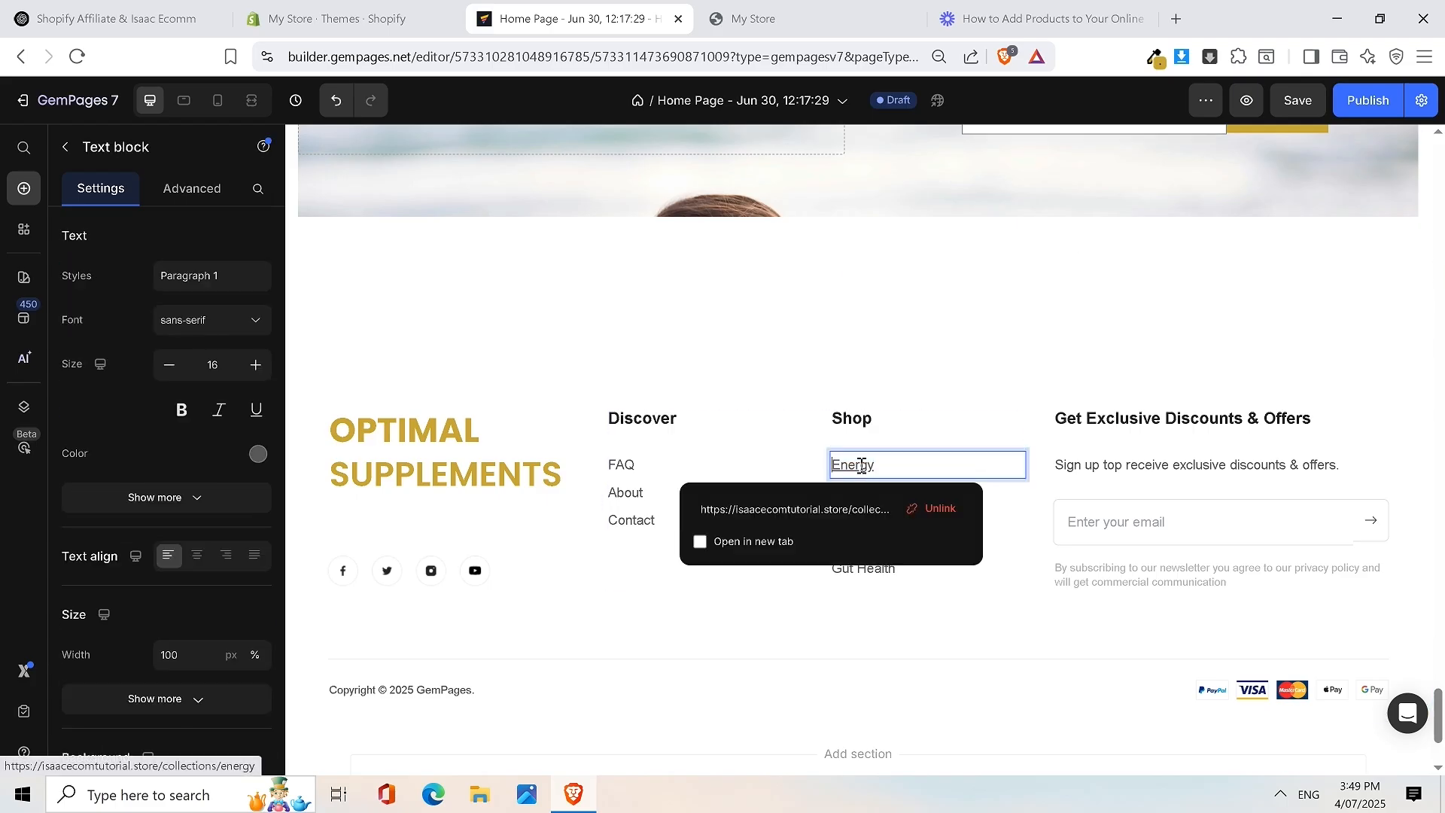
drag(892, 468, 820, 467)
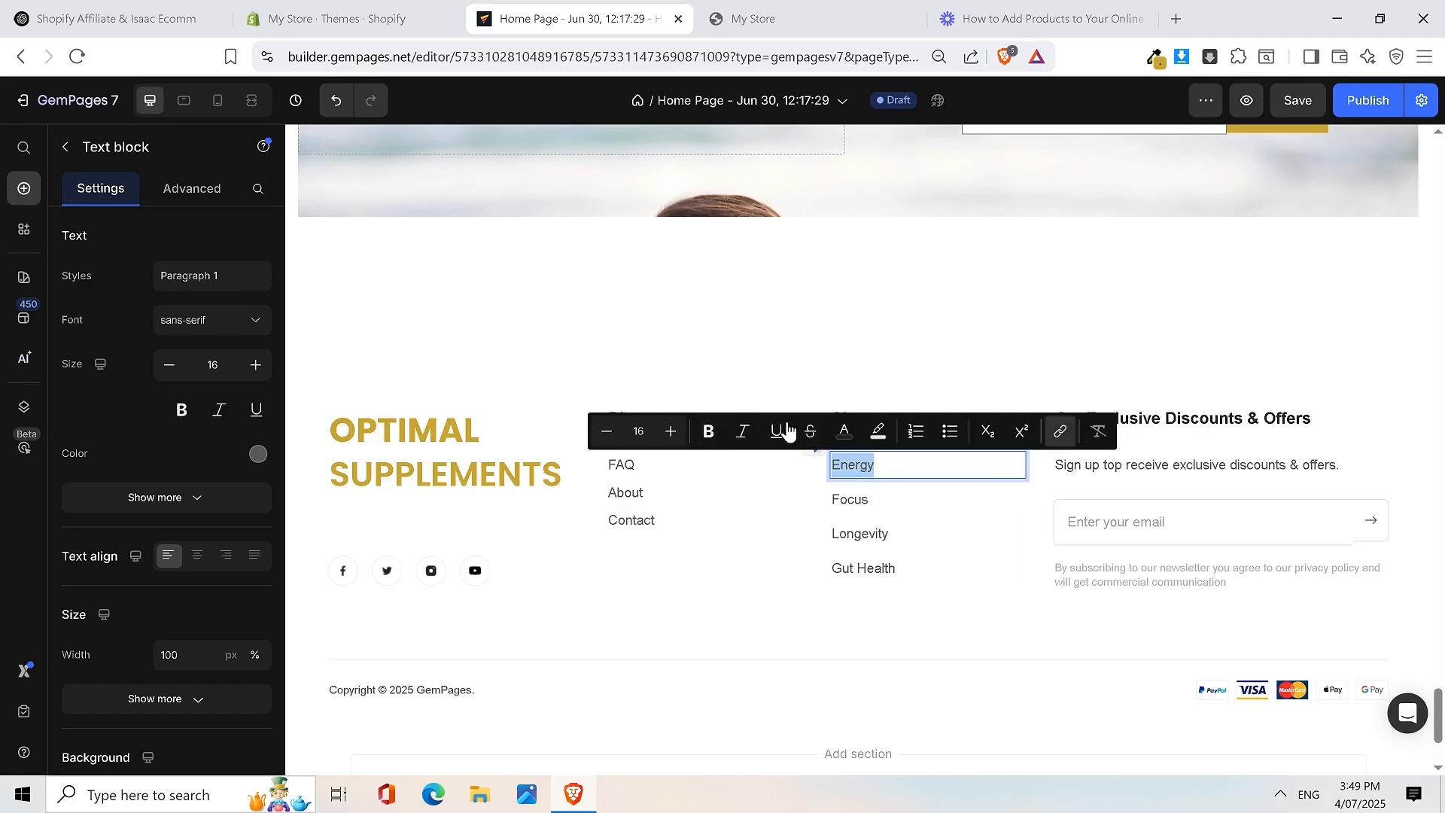
click(895, 501)
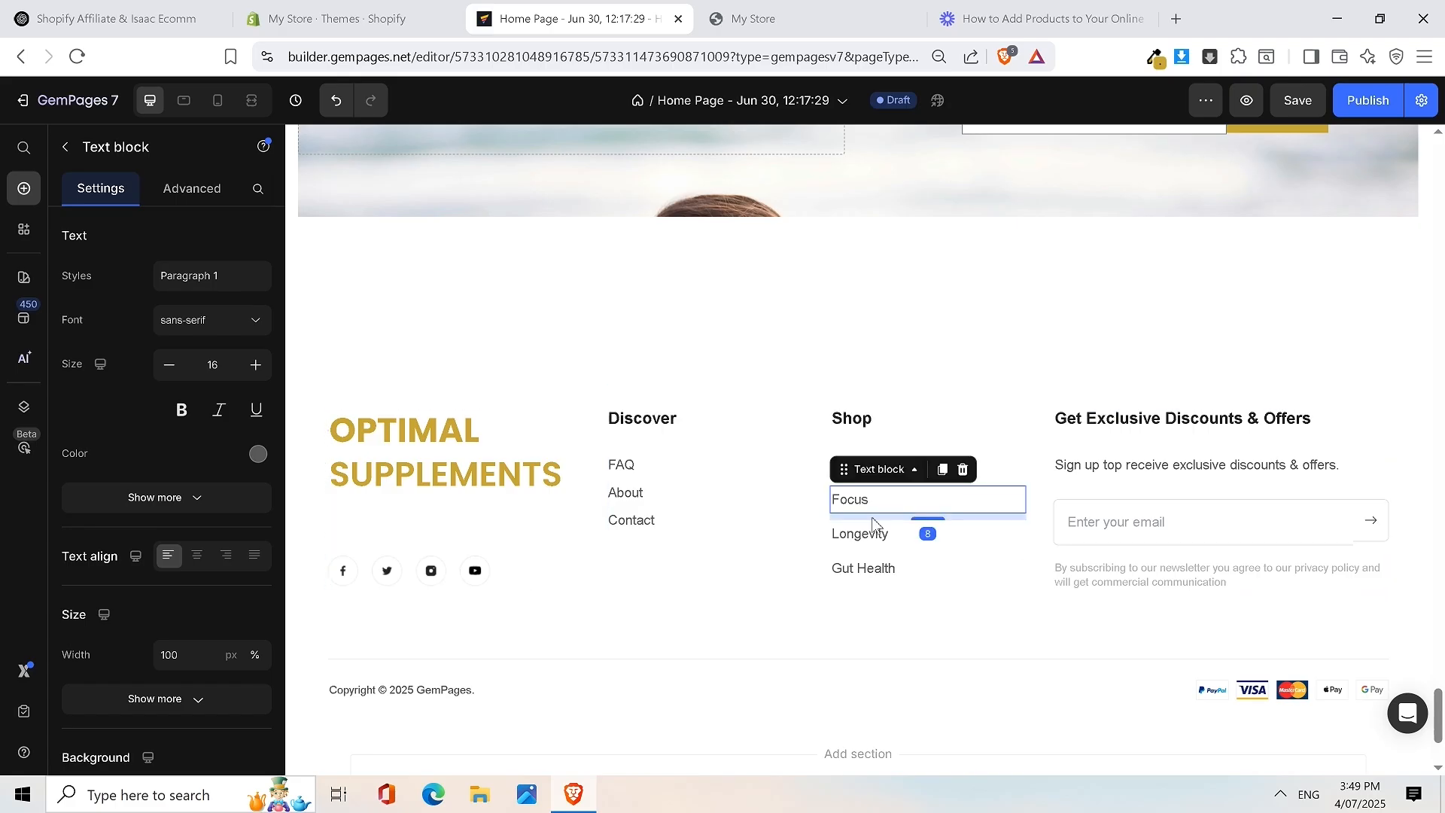
Copy the source URL of the Focus image in the Shop by Collection section
scroll(788, 284, up, 20)
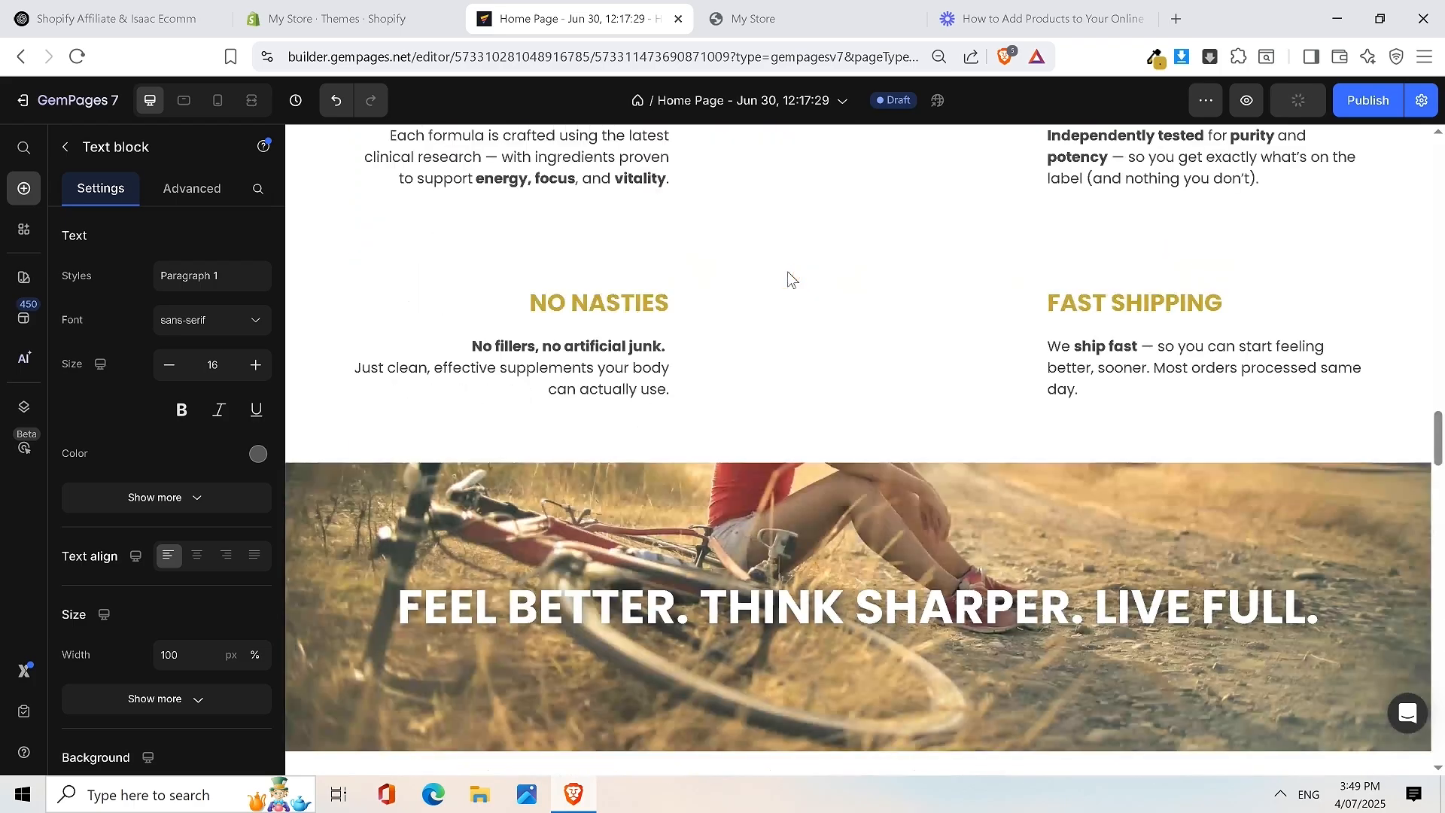
scroll(788, 277, up, 7)
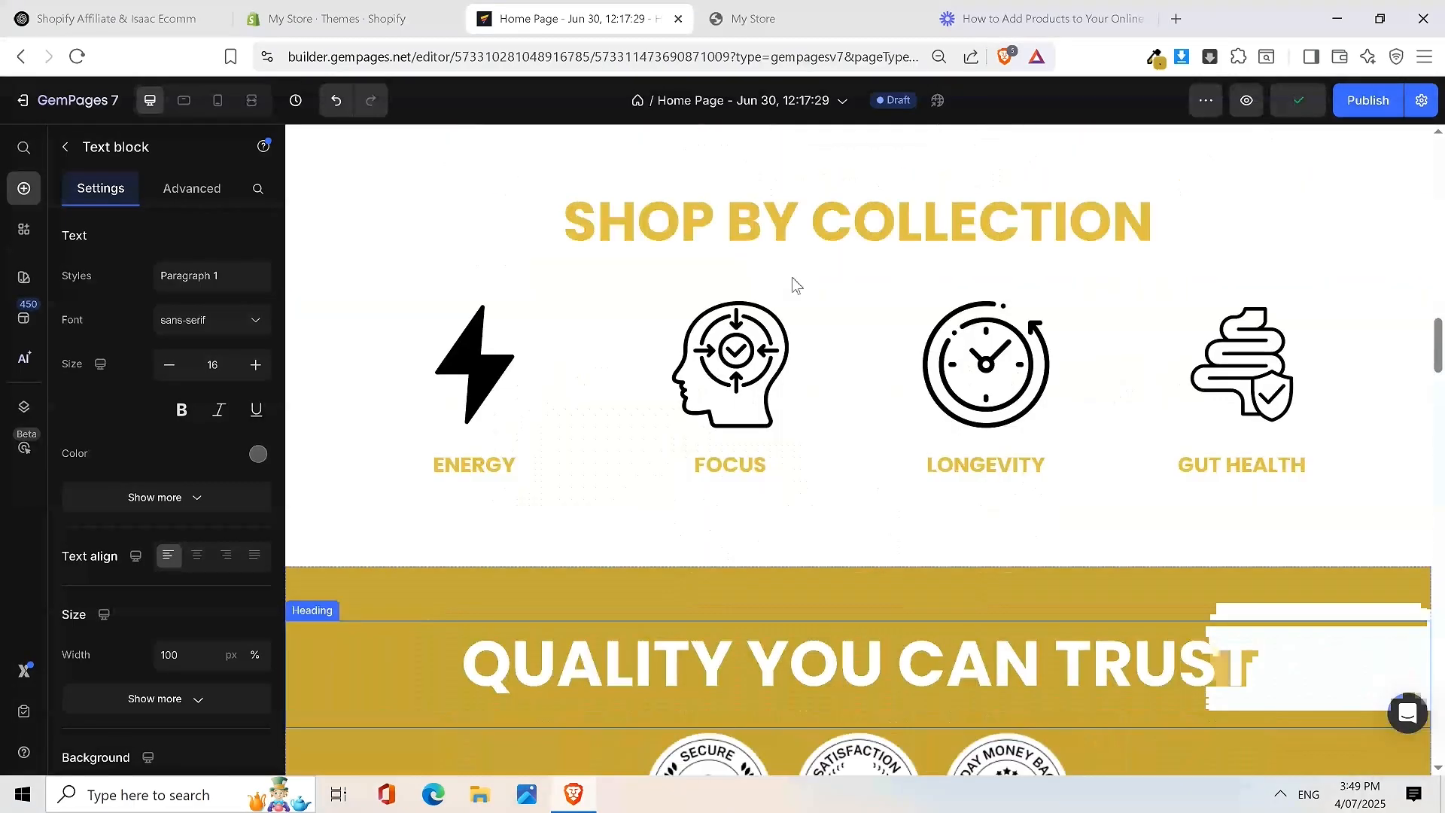
click(610, 452)
triple_click(188, 613)
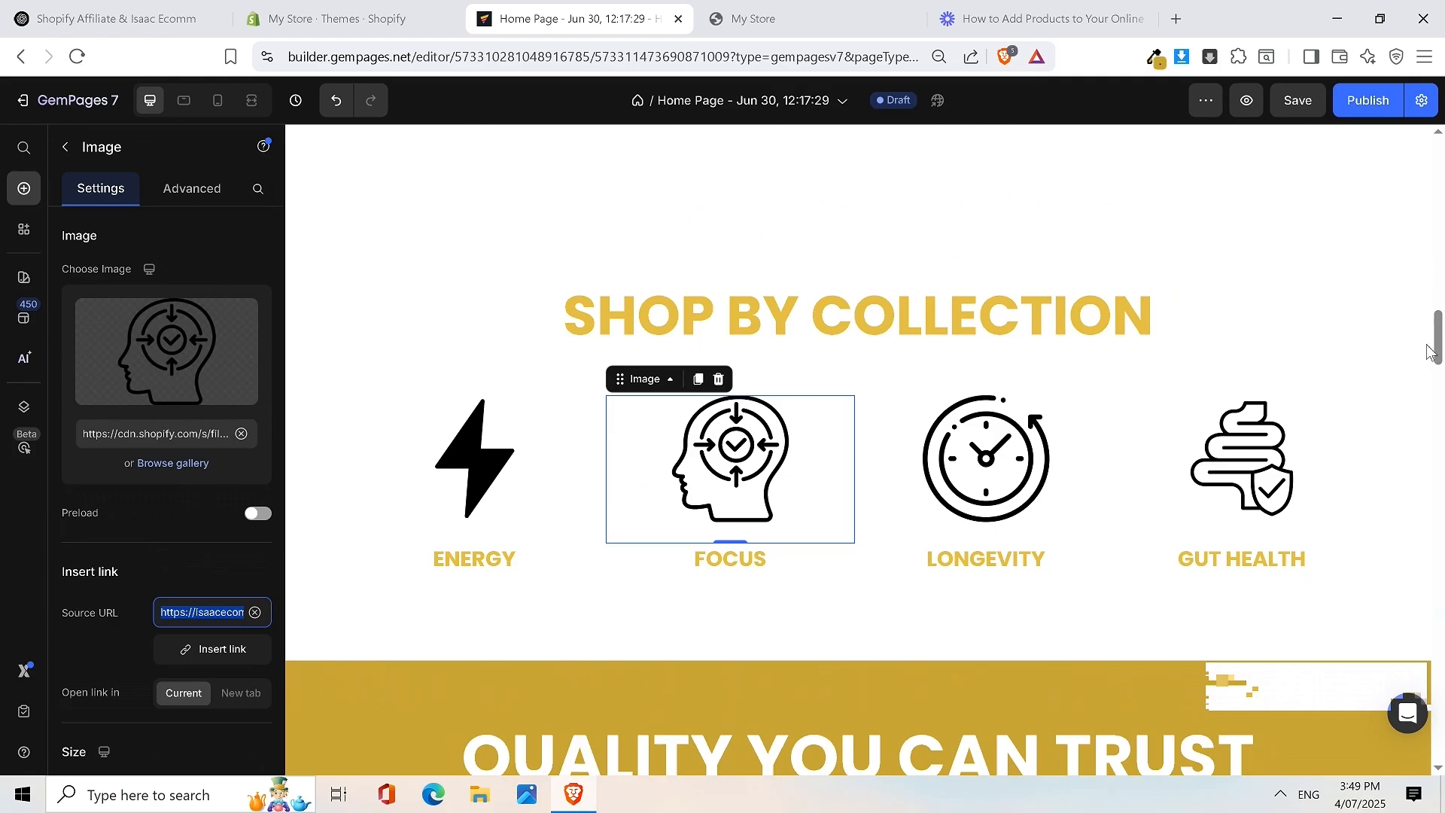
Link the Focus text in the footer's Shop column to the copied collections/focus URL
drag(1438, 337, 1438, 731)
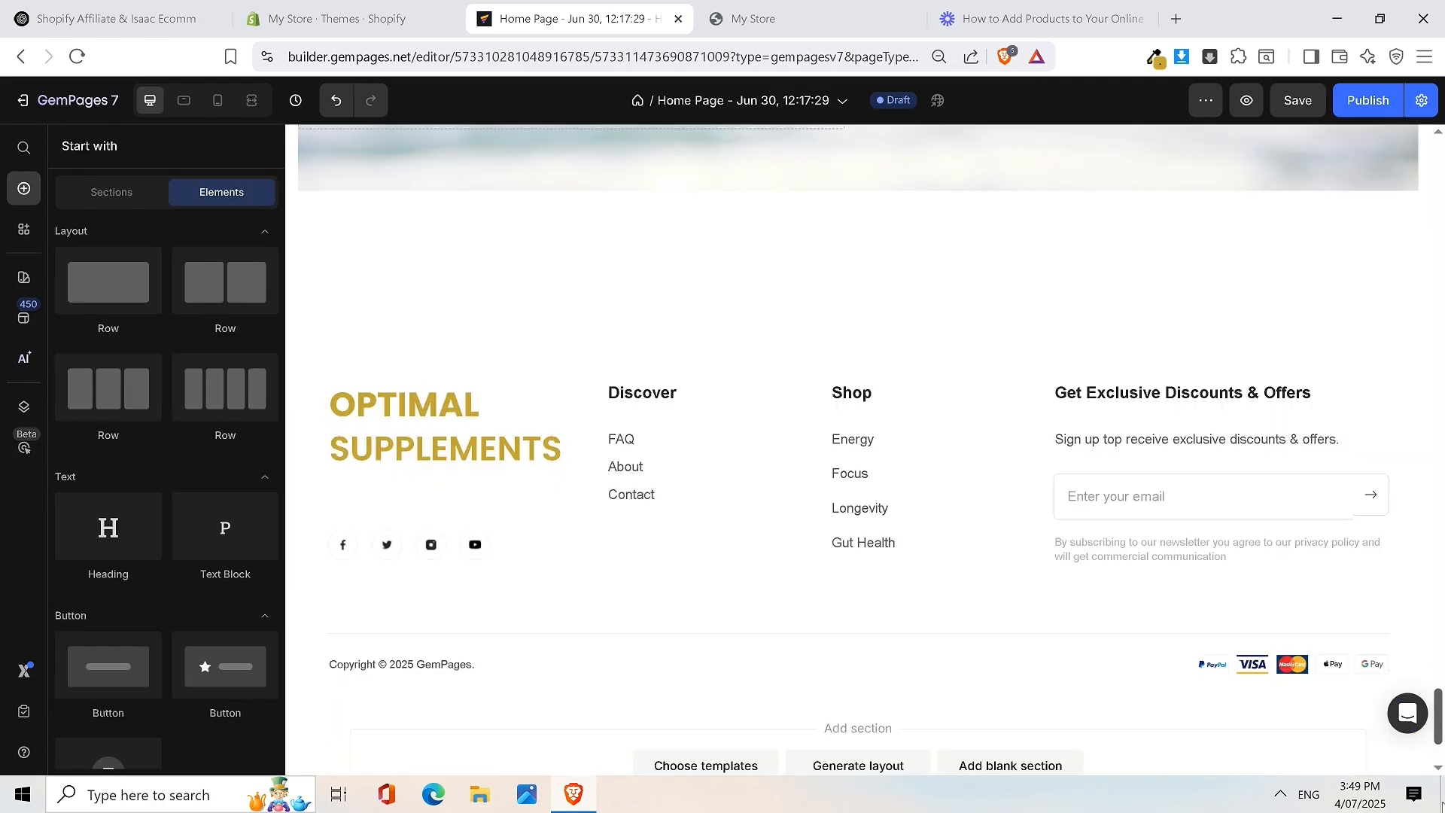
click(902, 434)
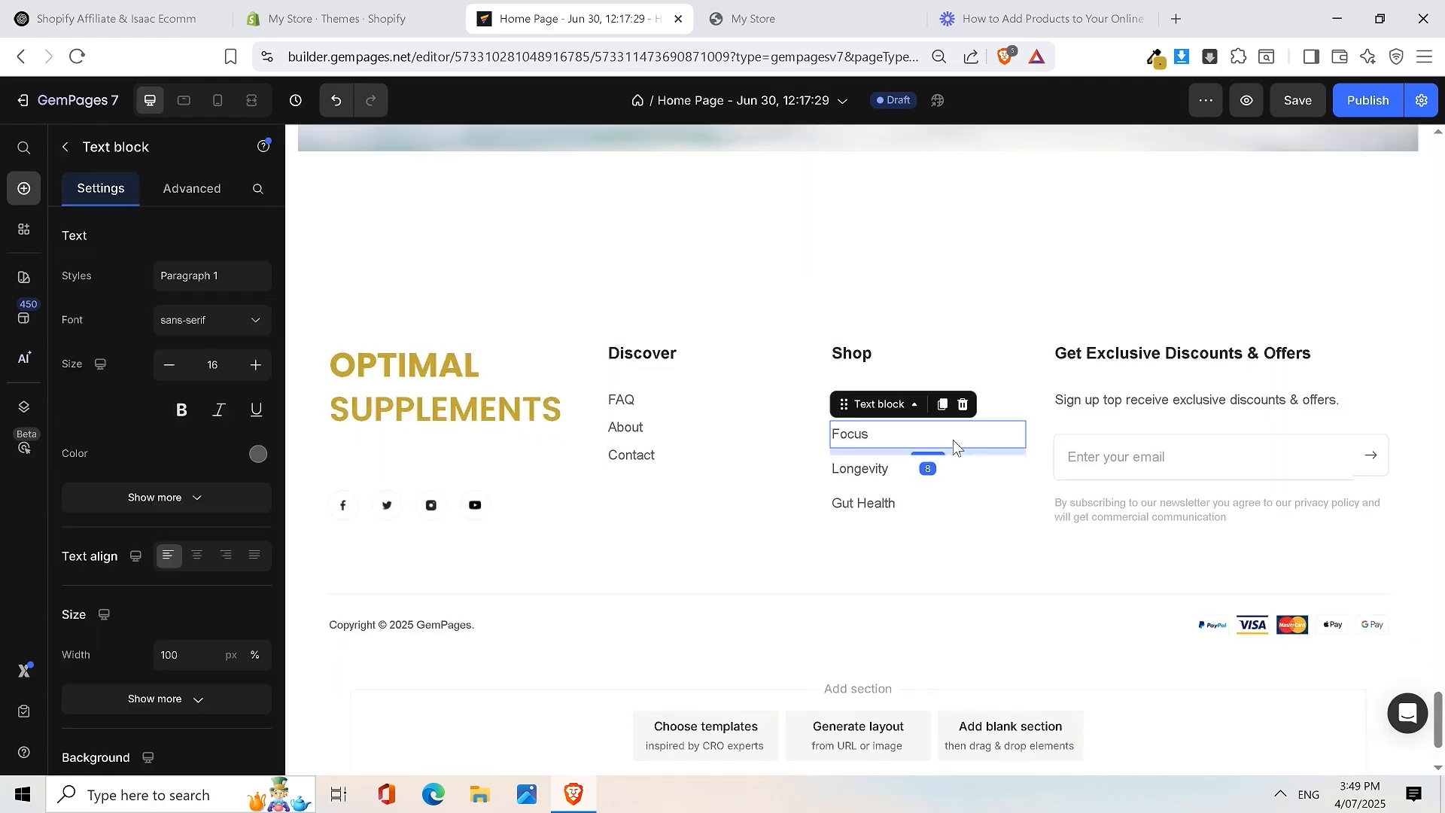
double_click(877, 435)
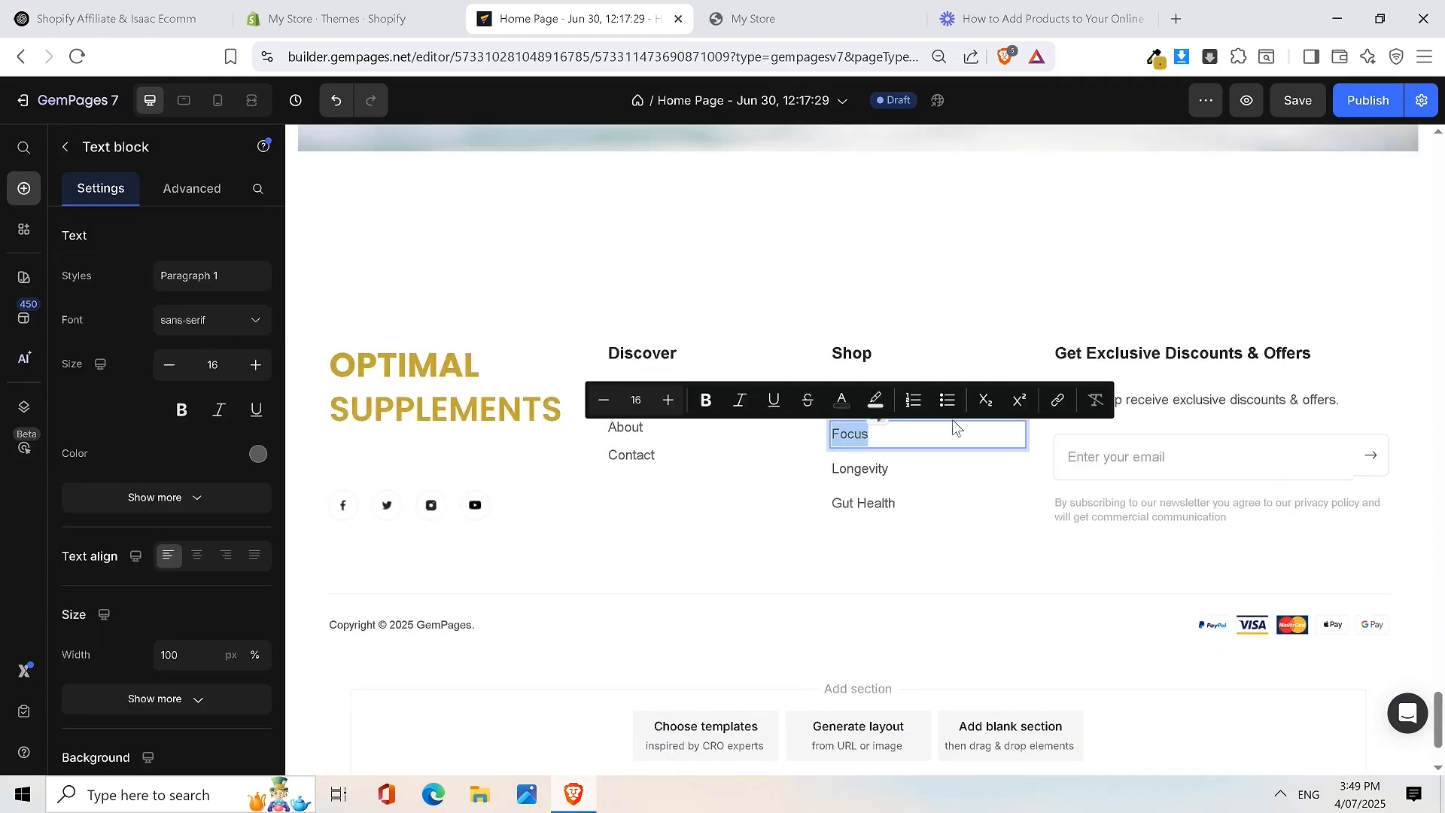
click(1056, 401)
text(aacecomtutorial.store/collections/focus)
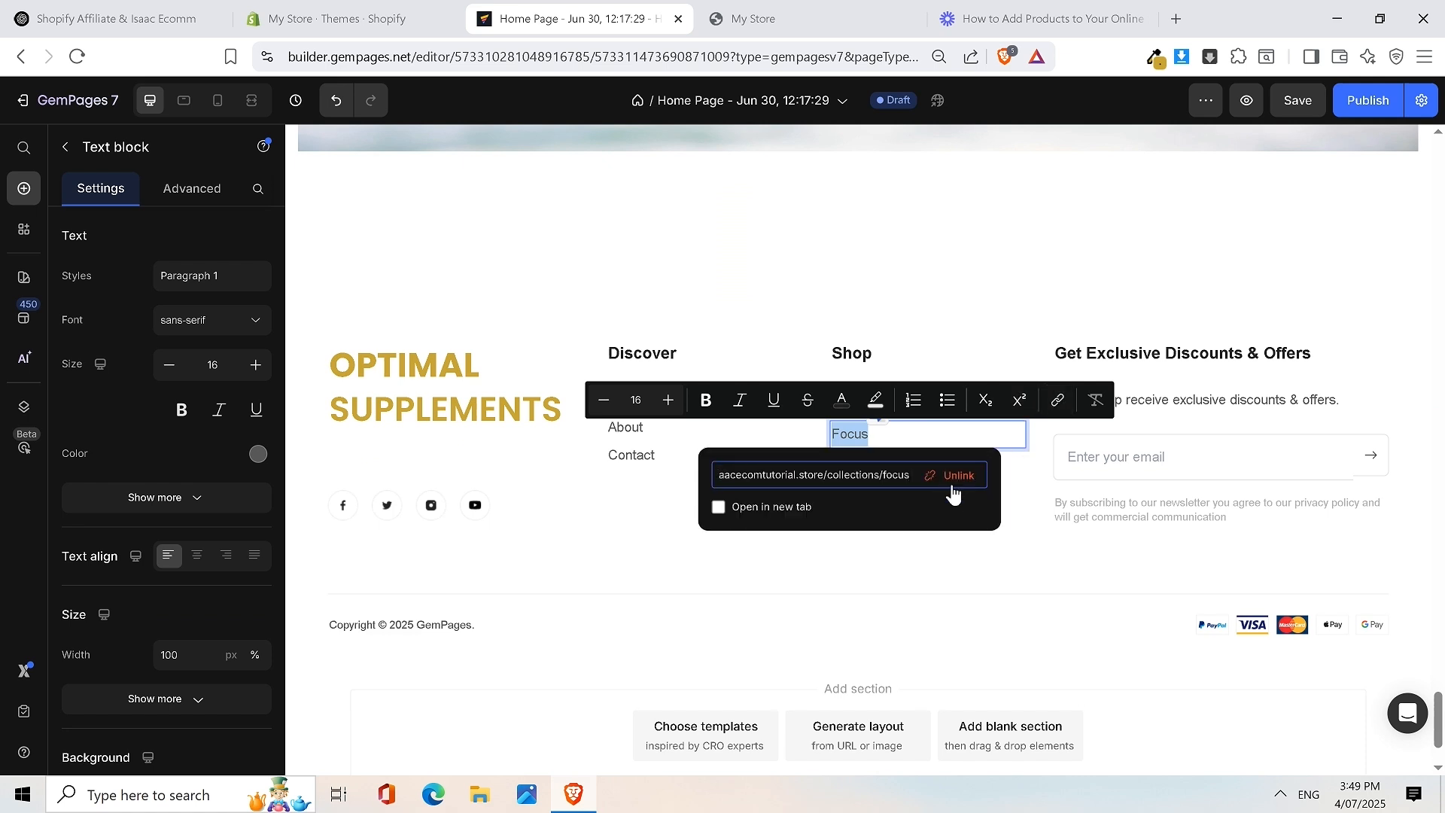
click(579, 501)
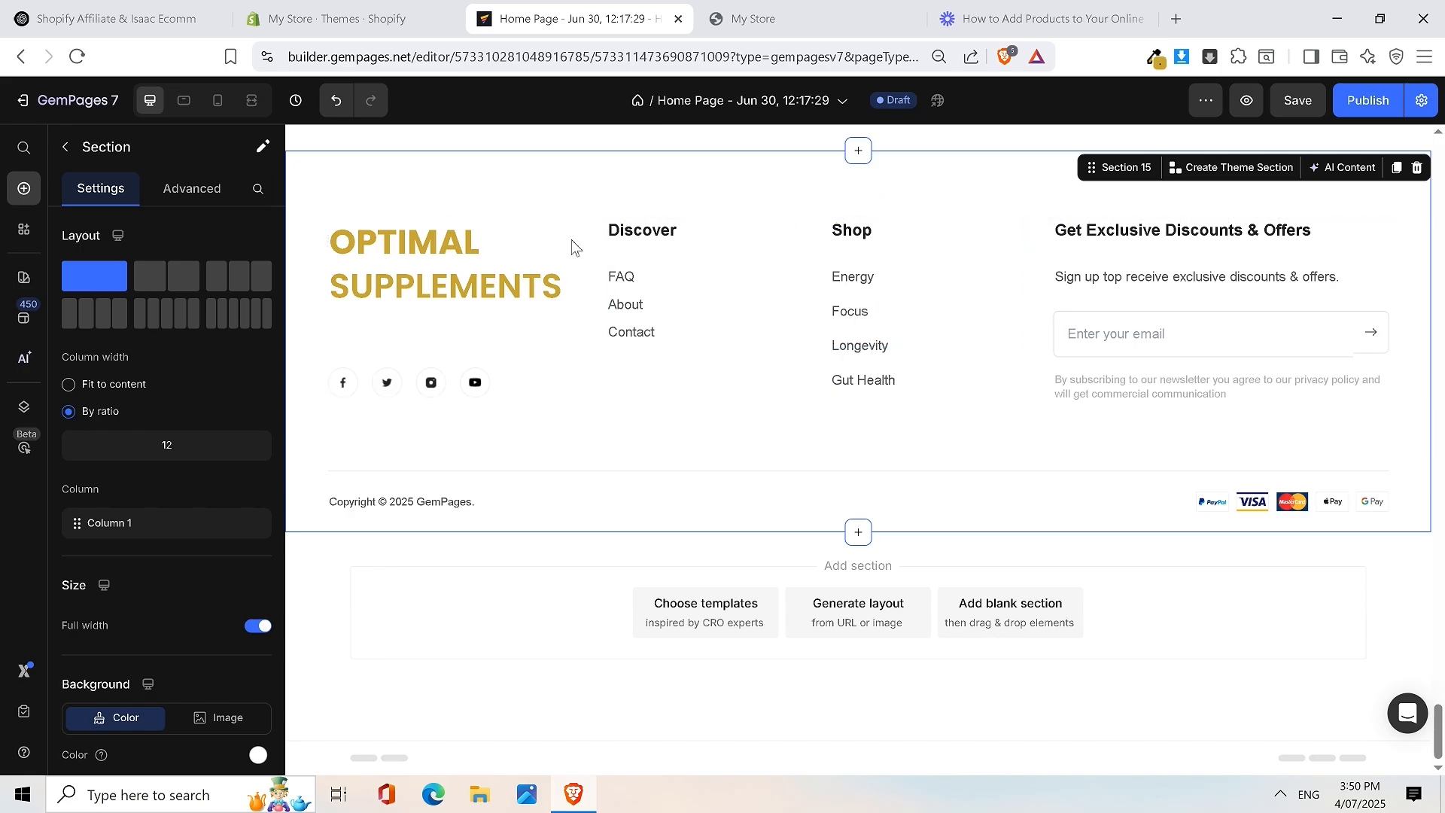
Save the home page and exit the page editor to the Shopify admin
key(ctrl+s)
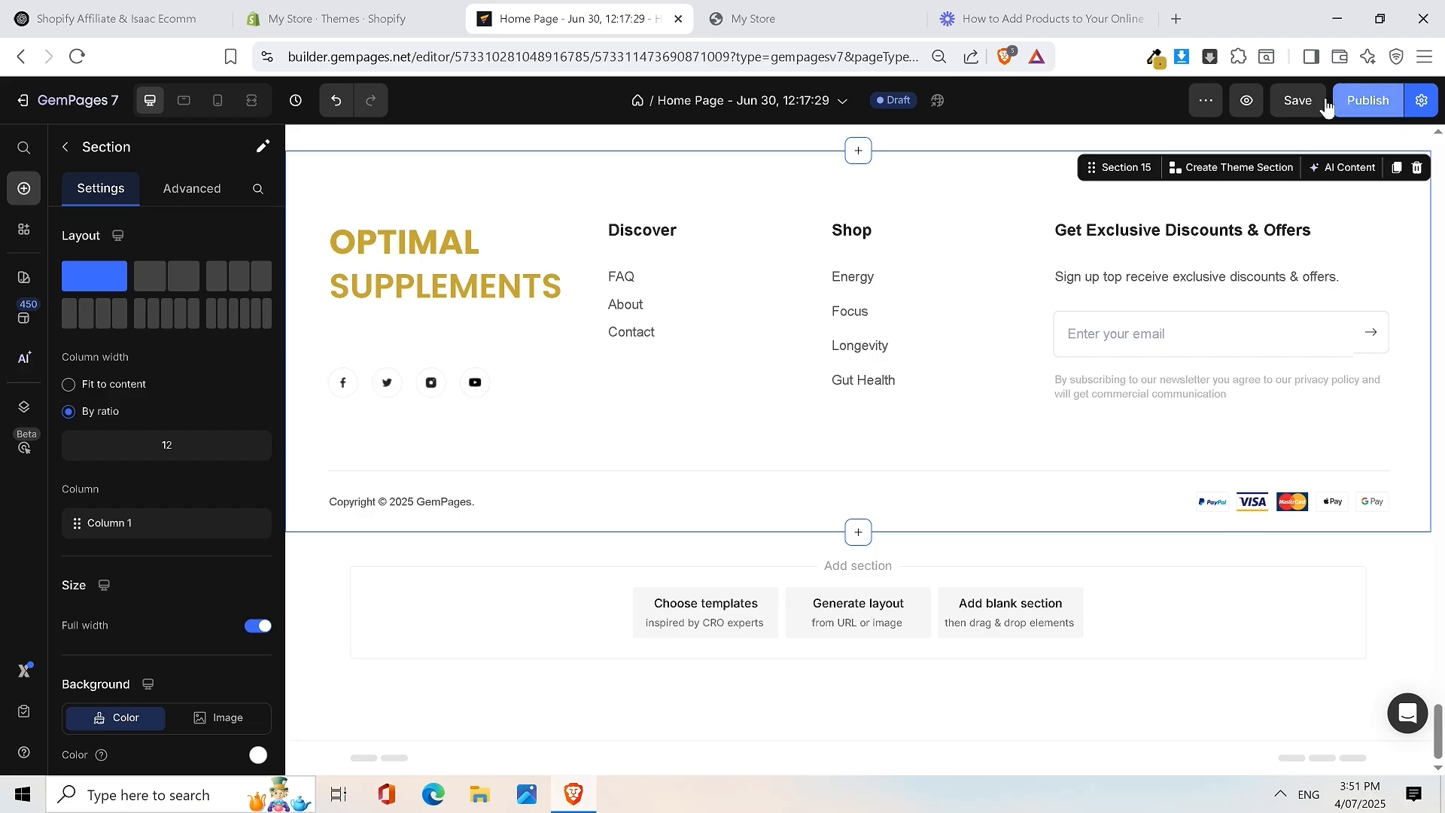
click(1296, 101)
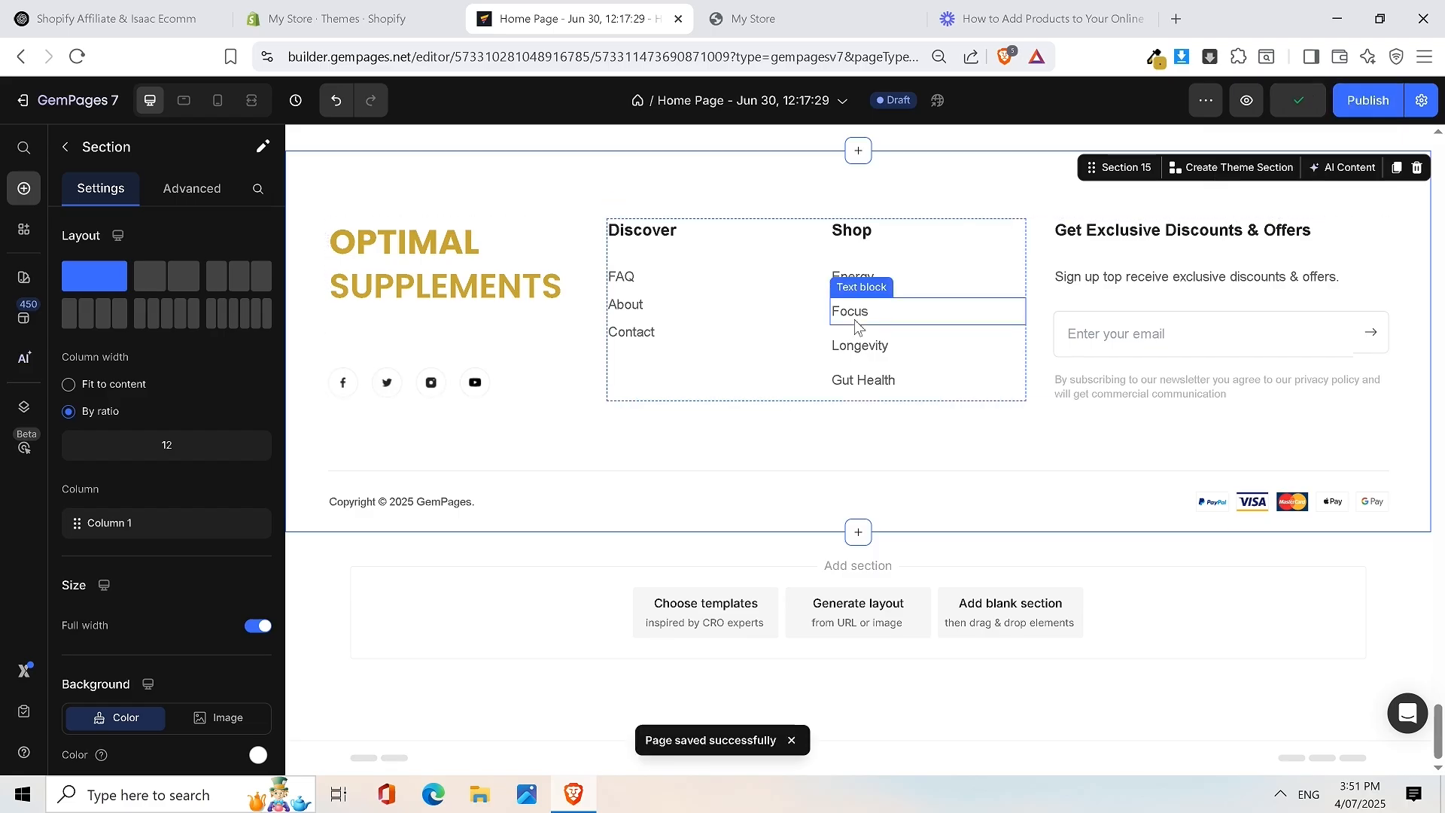
click(97, 111)
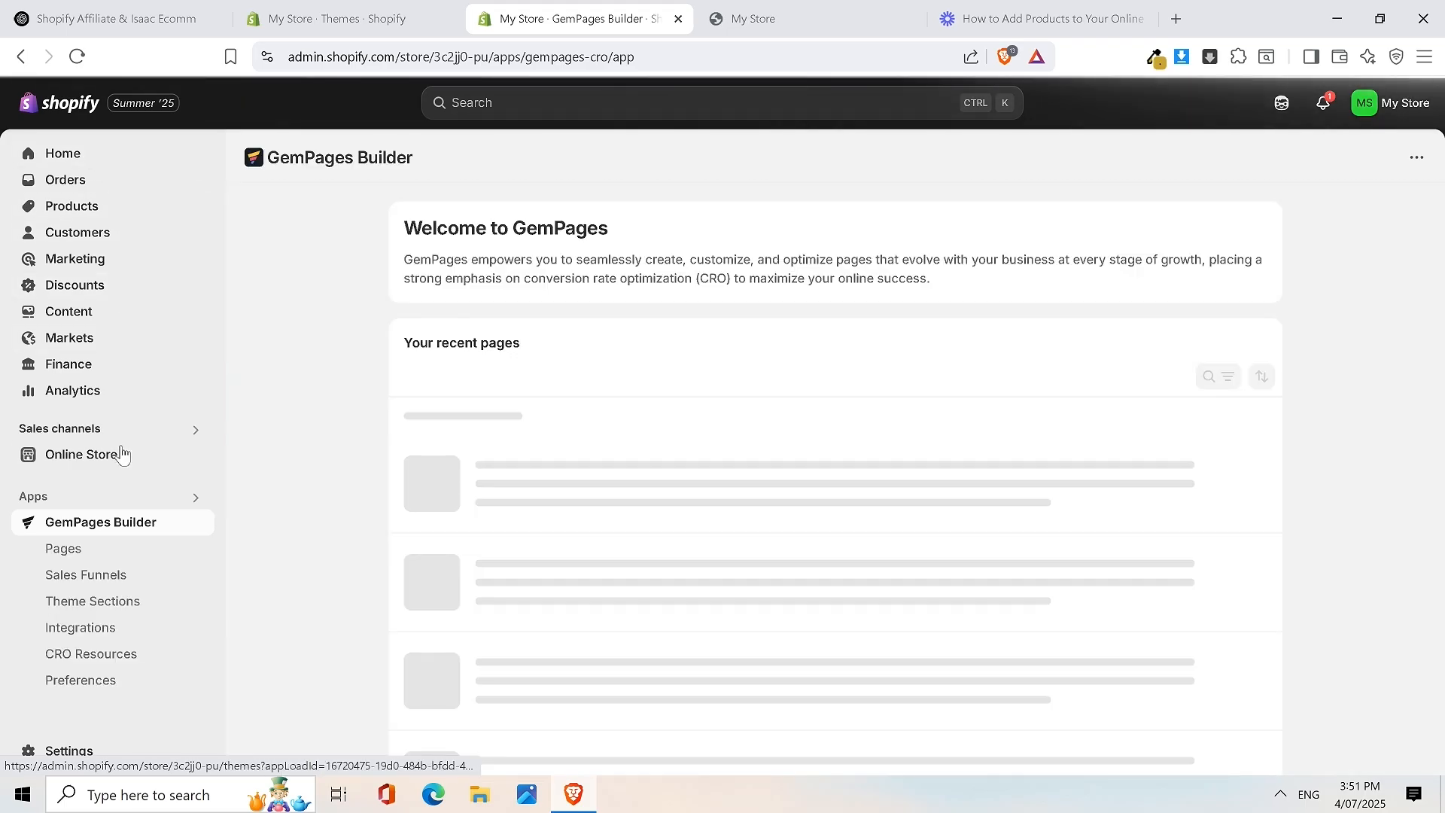
Add a new page to the online store with the title FAQ
click(119, 454)
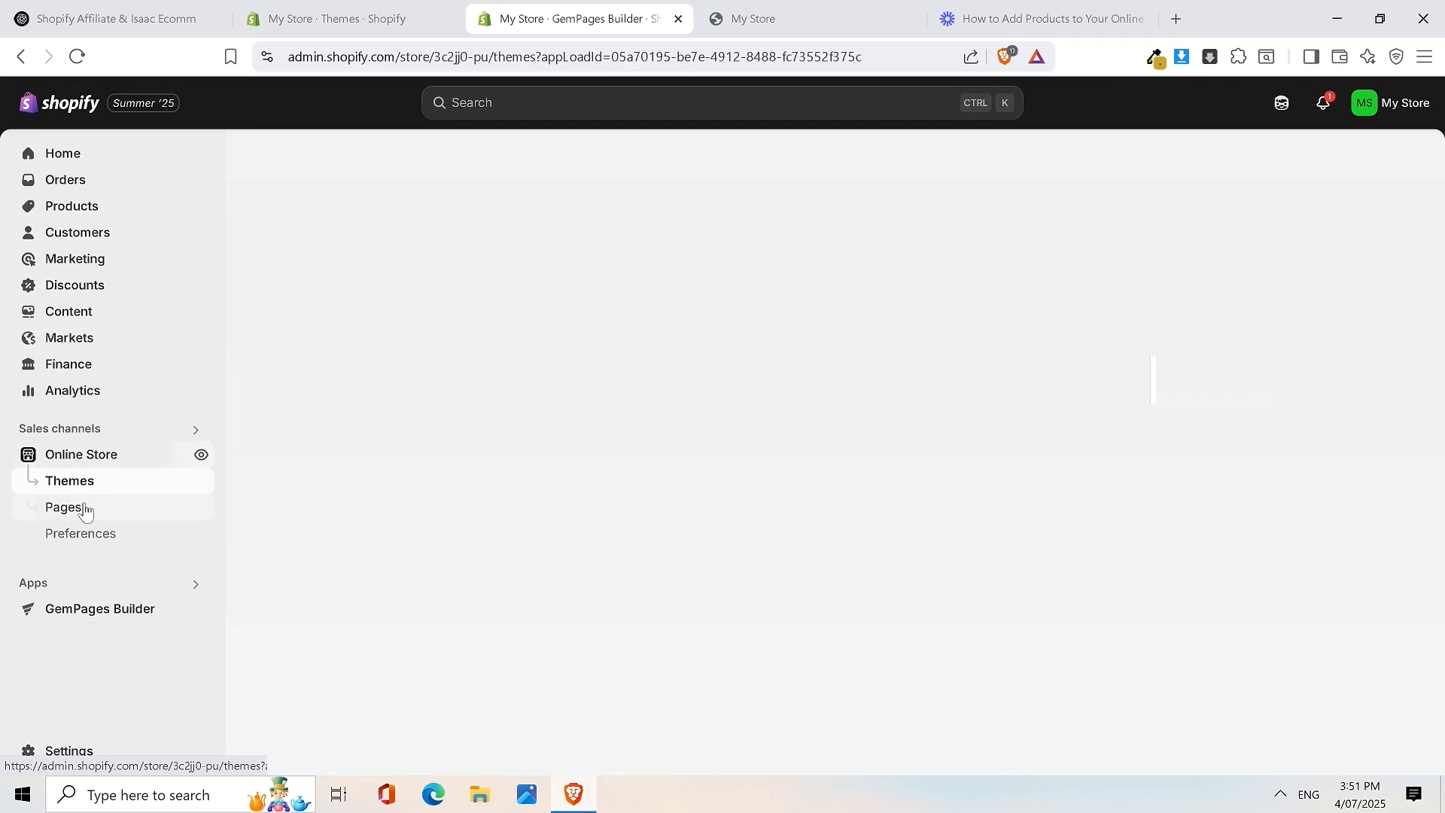
click(84, 508)
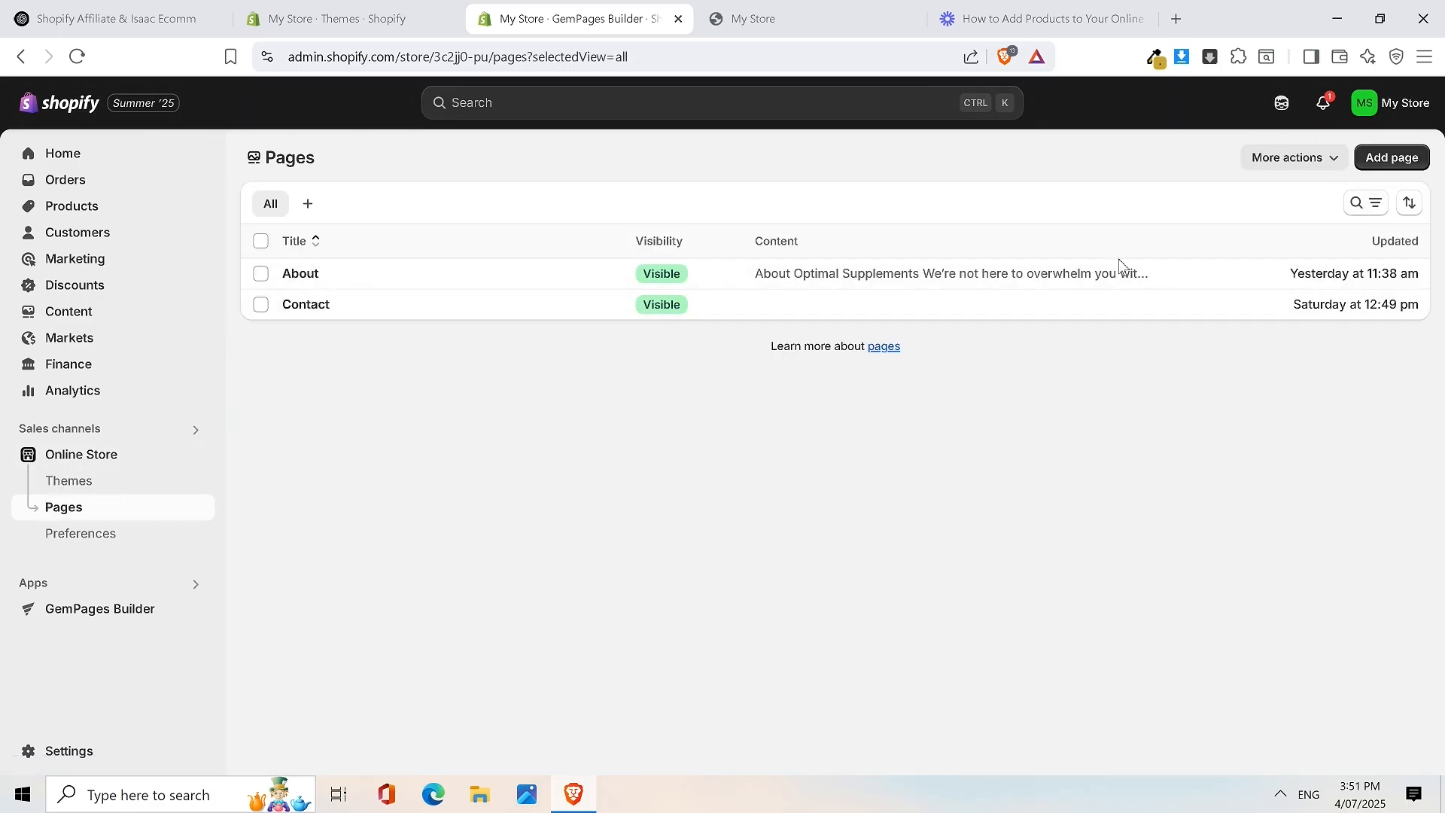
click(1412, 161)
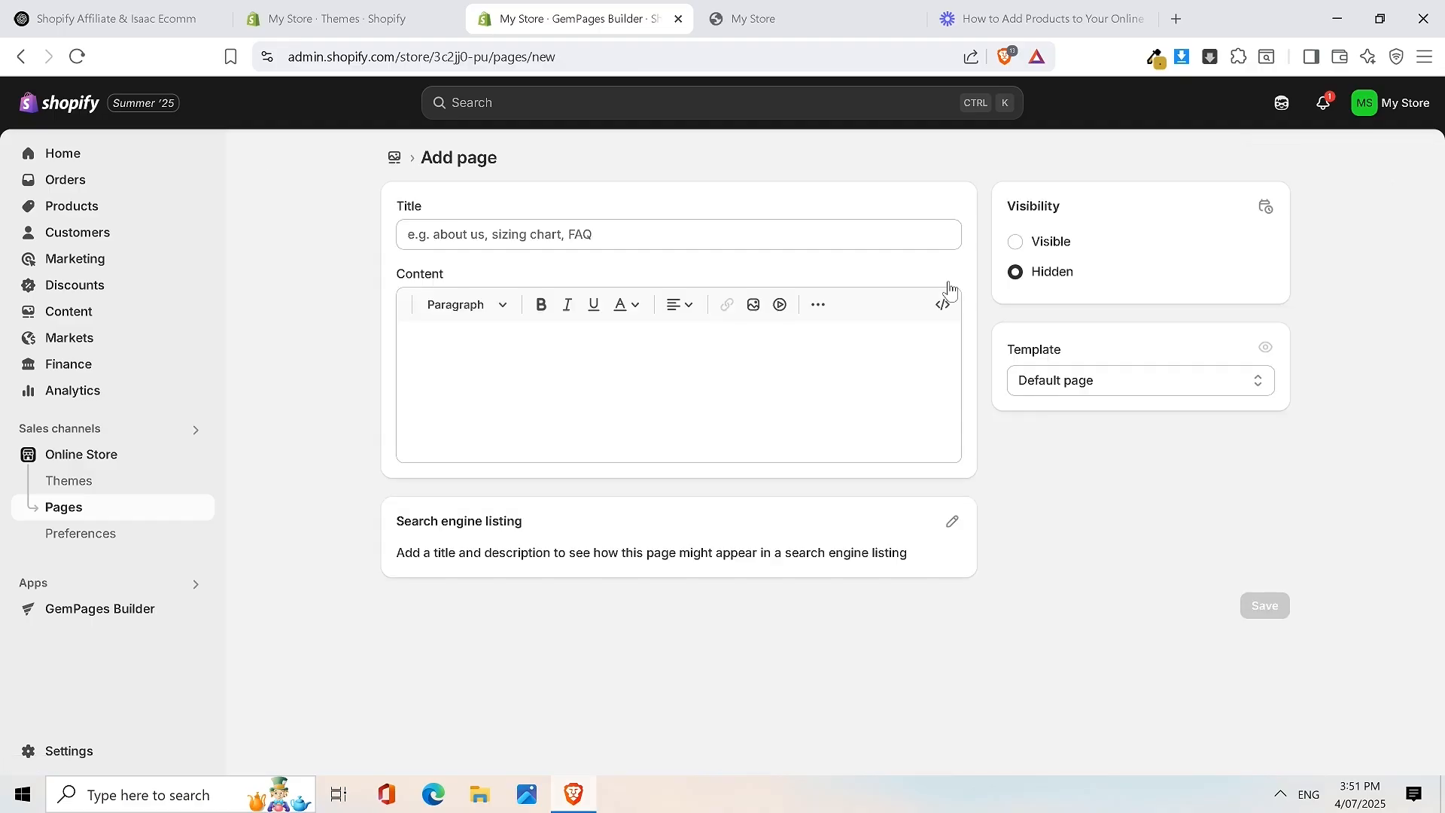
click(484, 235)
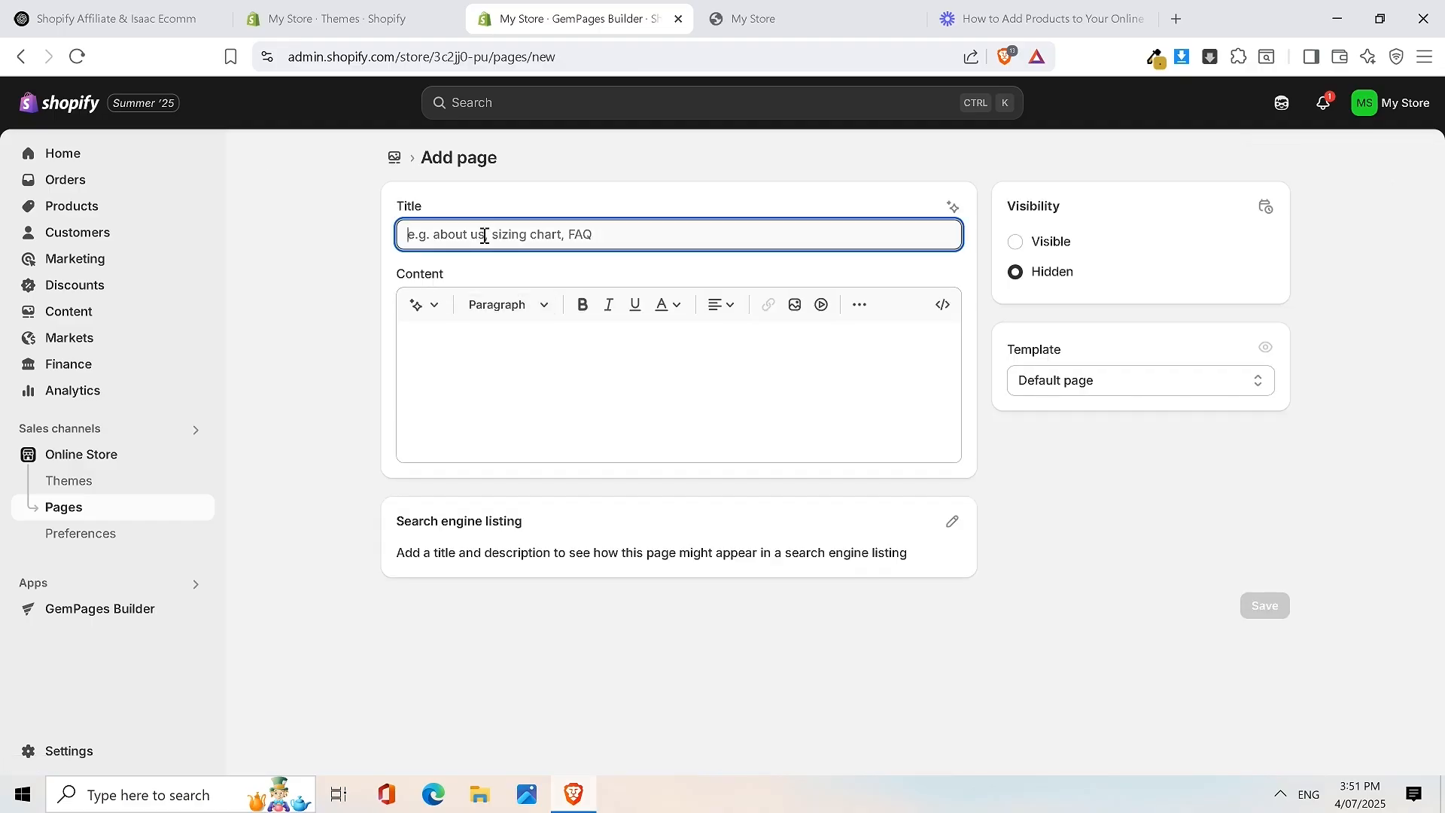
text(FAQ)
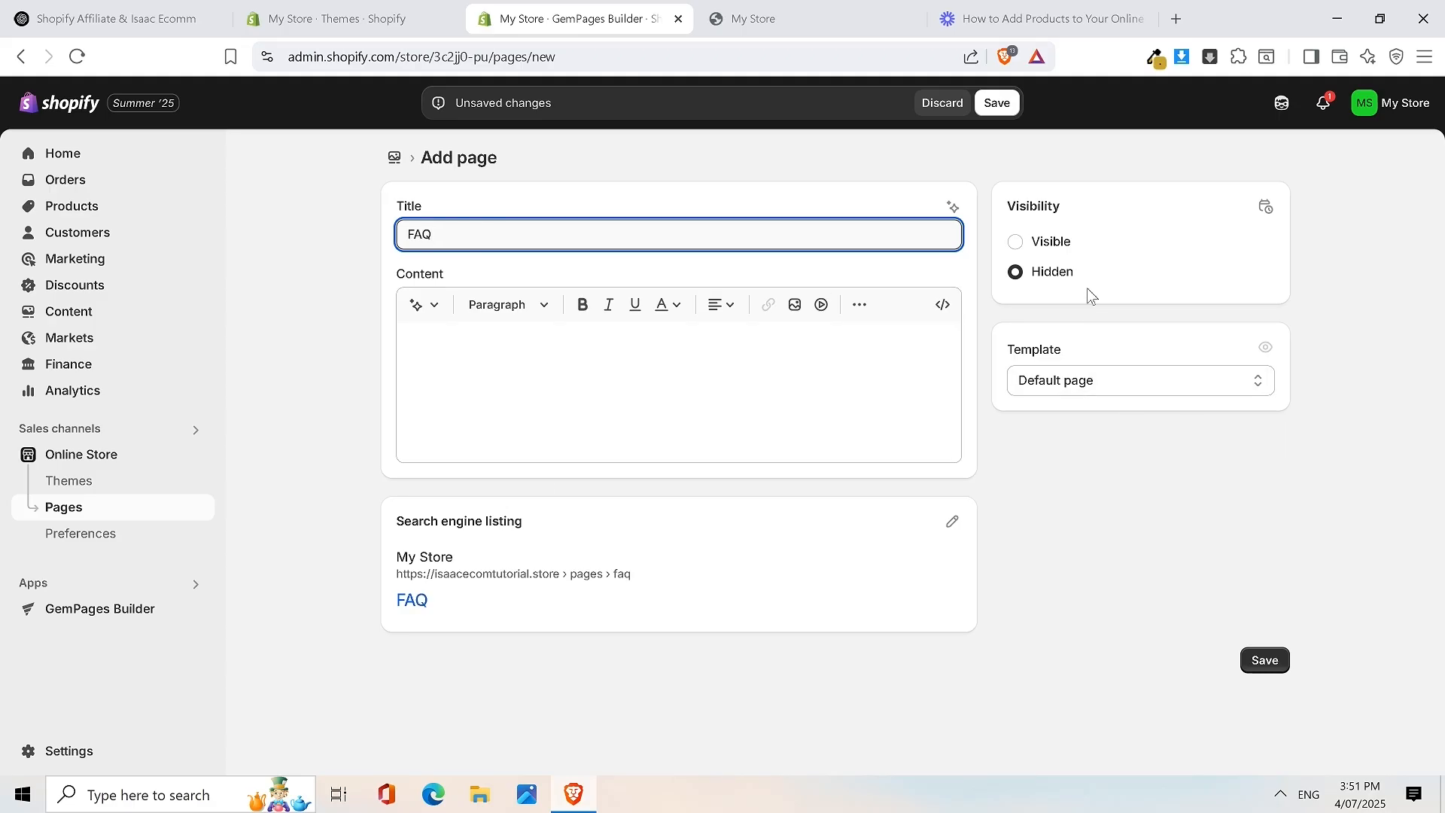
Set the FAQ page's visibility to Visible, keep the Default page template, and save it
click(1049, 242)
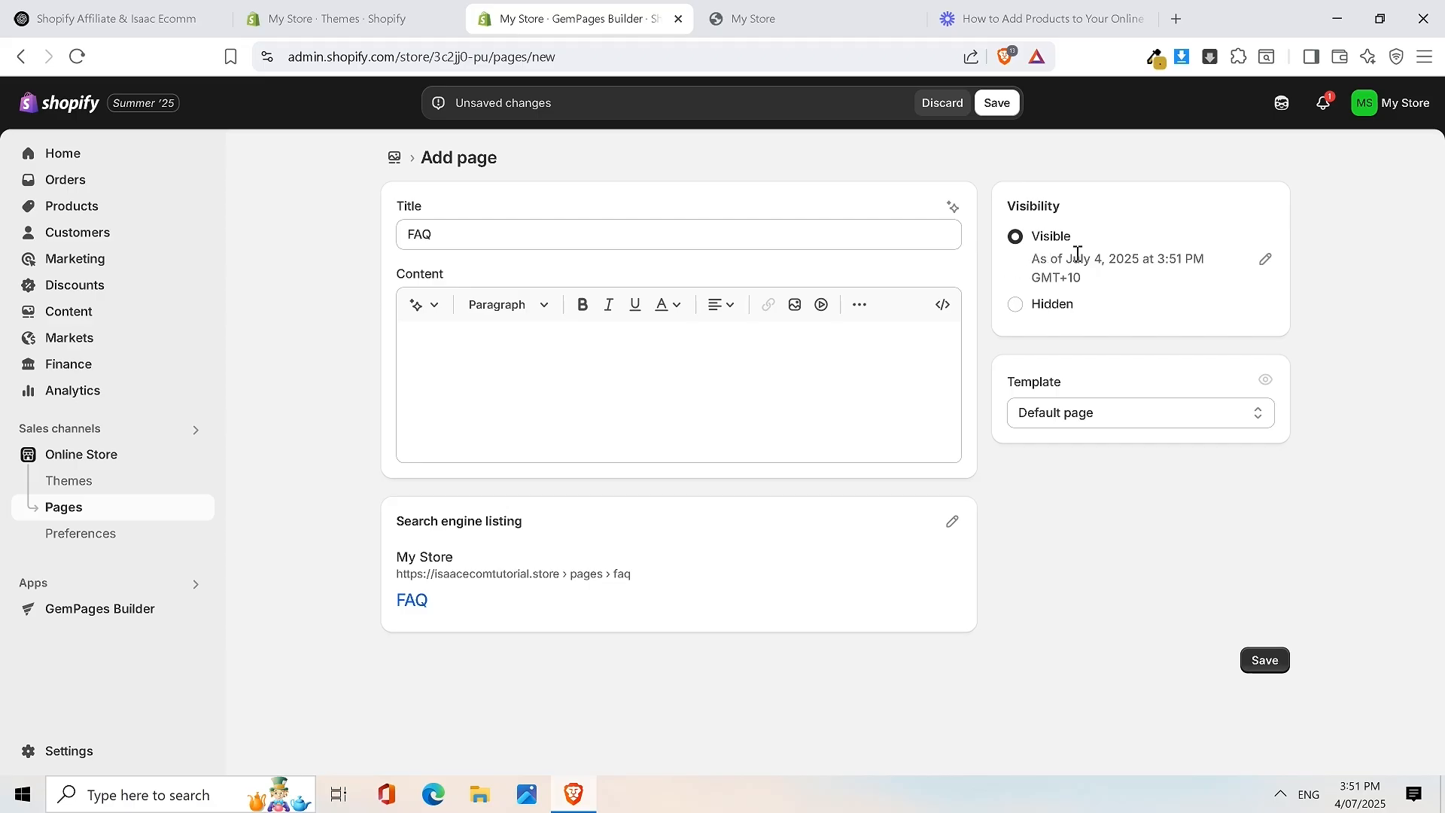
click(1083, 420)
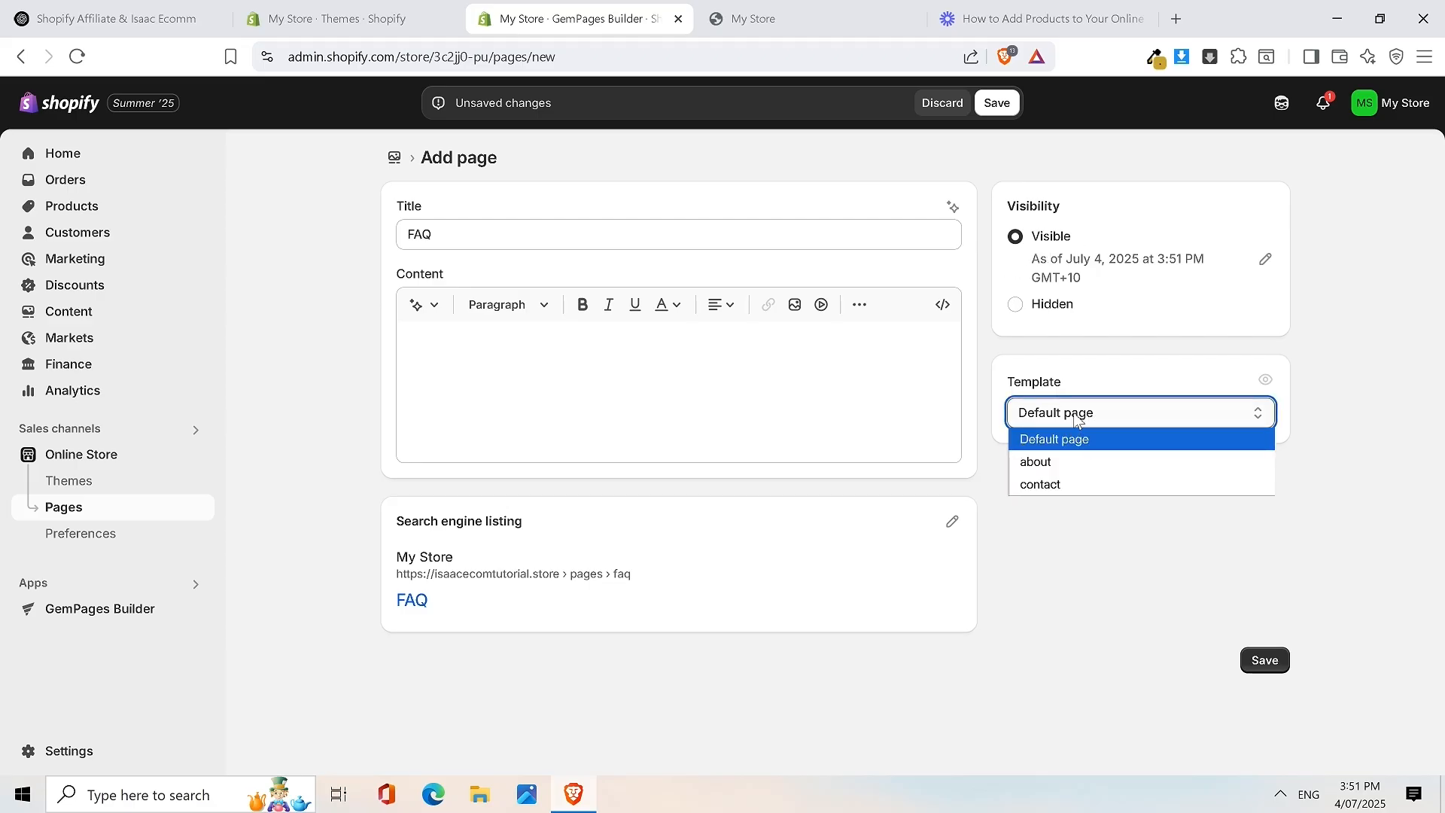
click(1076, 419)
click(995, 106)
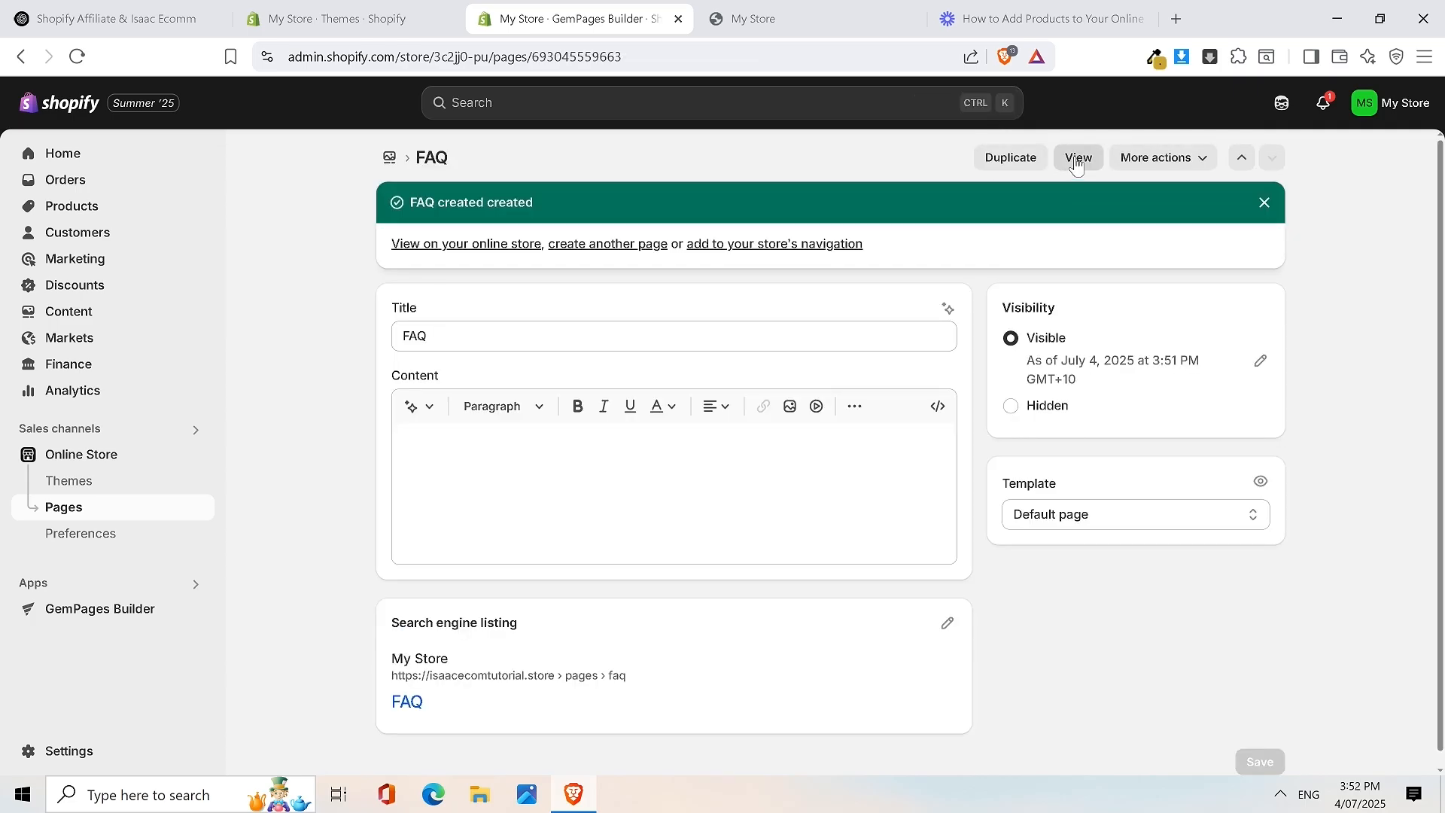
View the published FAQ page on the live store and examine its heading and empty content area
click(1077, 159)
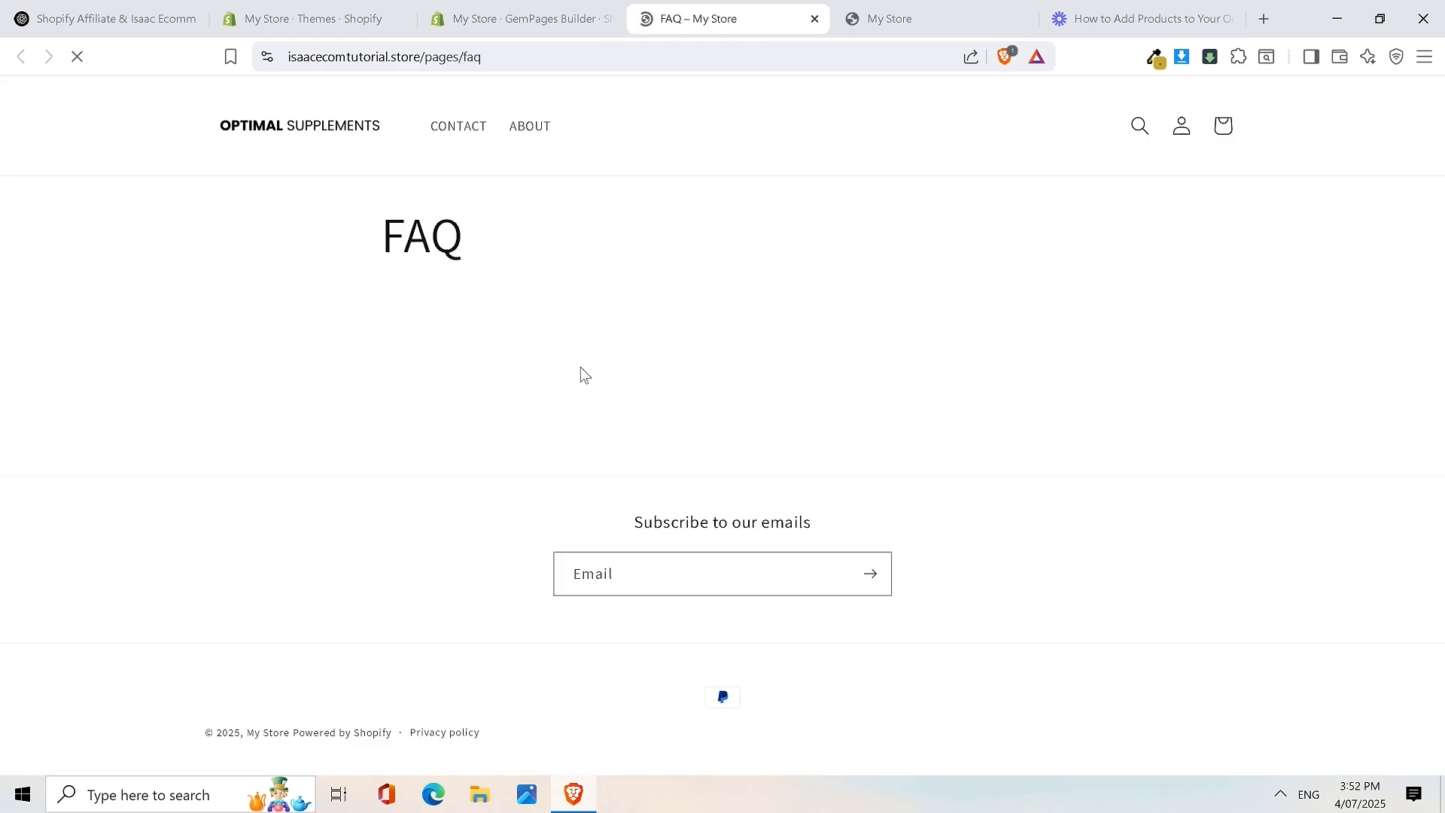
drag(482, 223, 483, 316)
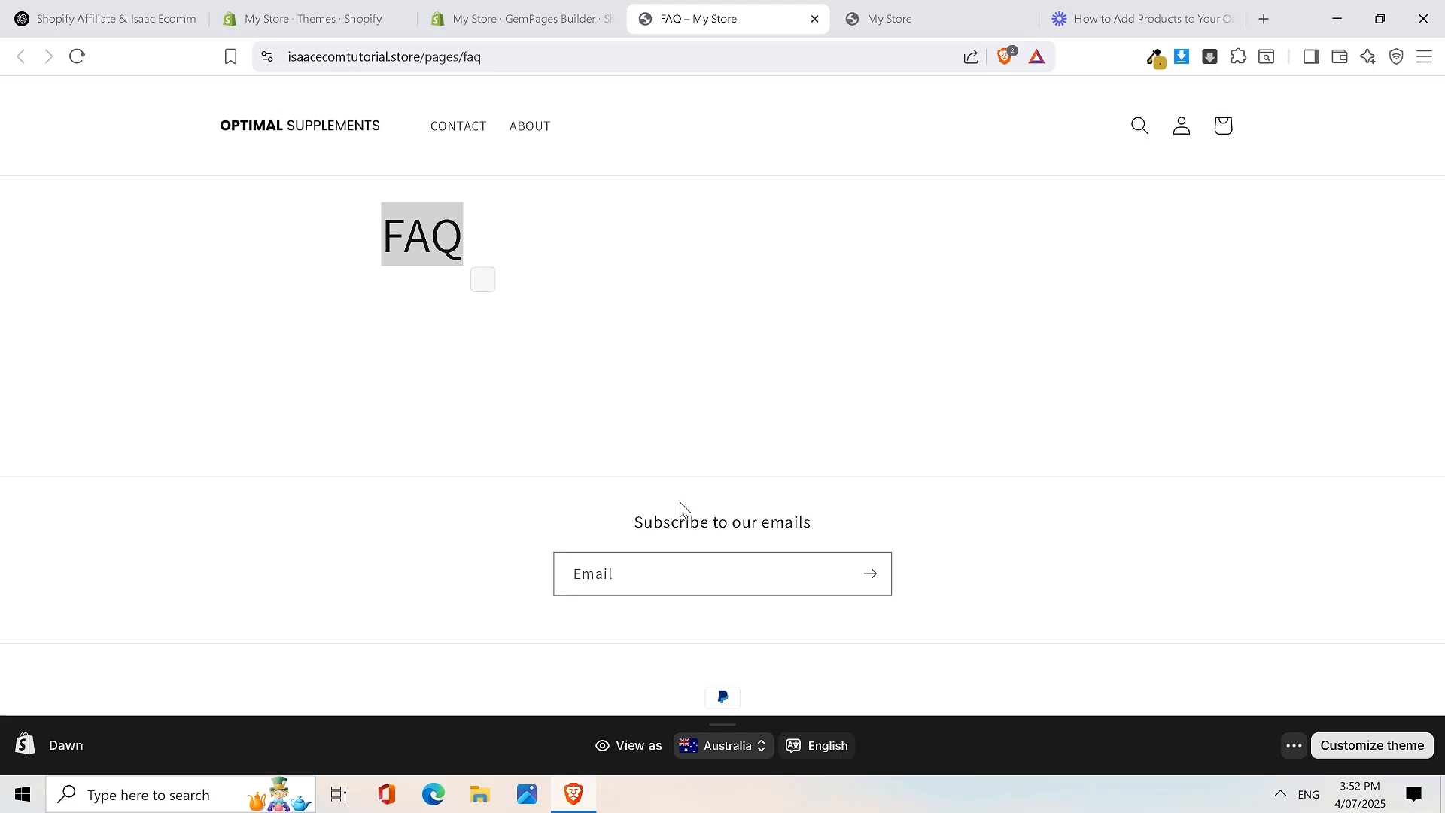
click(514, 306)
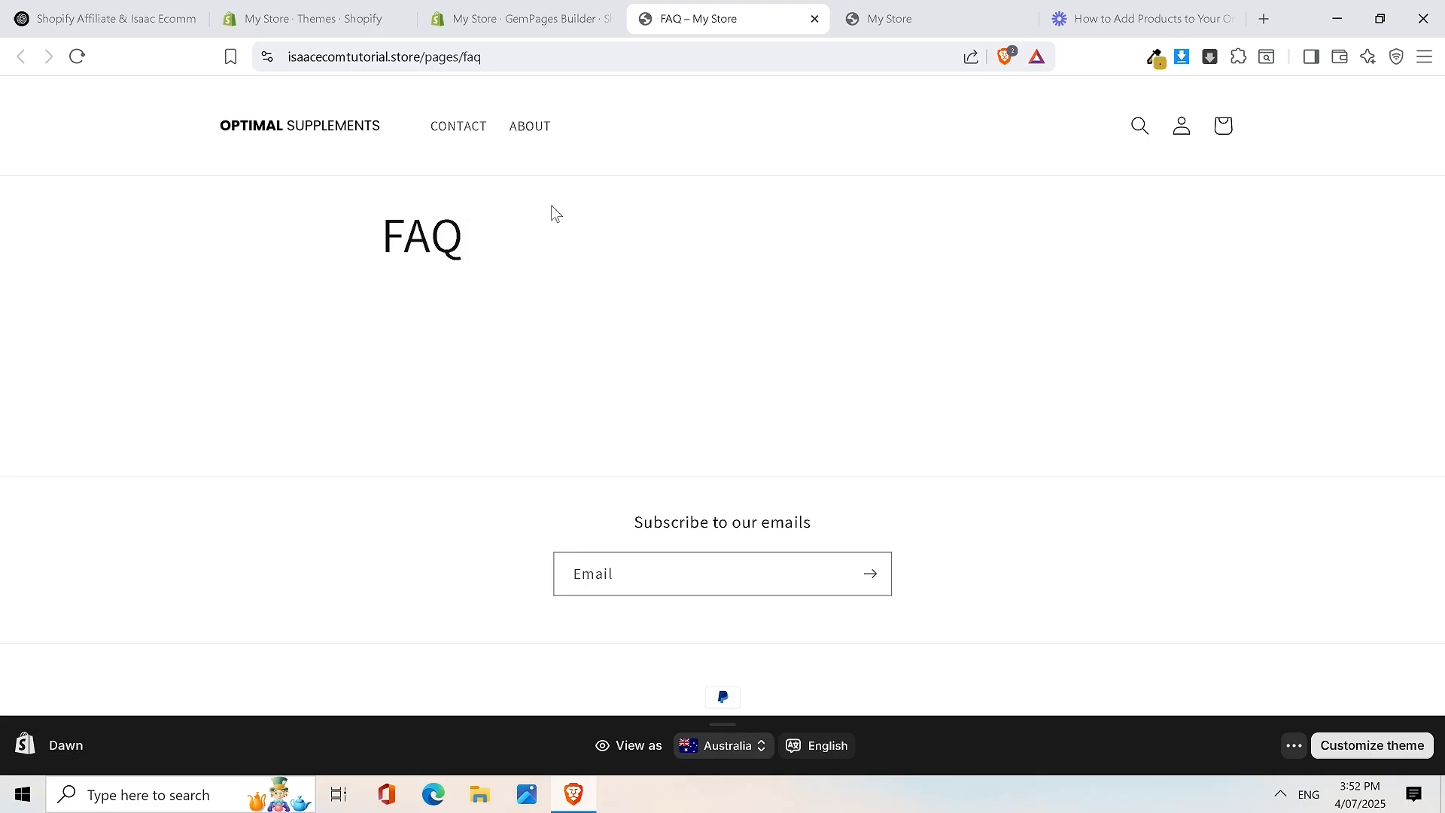
Check the published FAQ page's heading and examine the template options for the FAQ page in the Shopify admin
drag(550, 207, 381, 235)
click(657, 281)
click(558, 9)
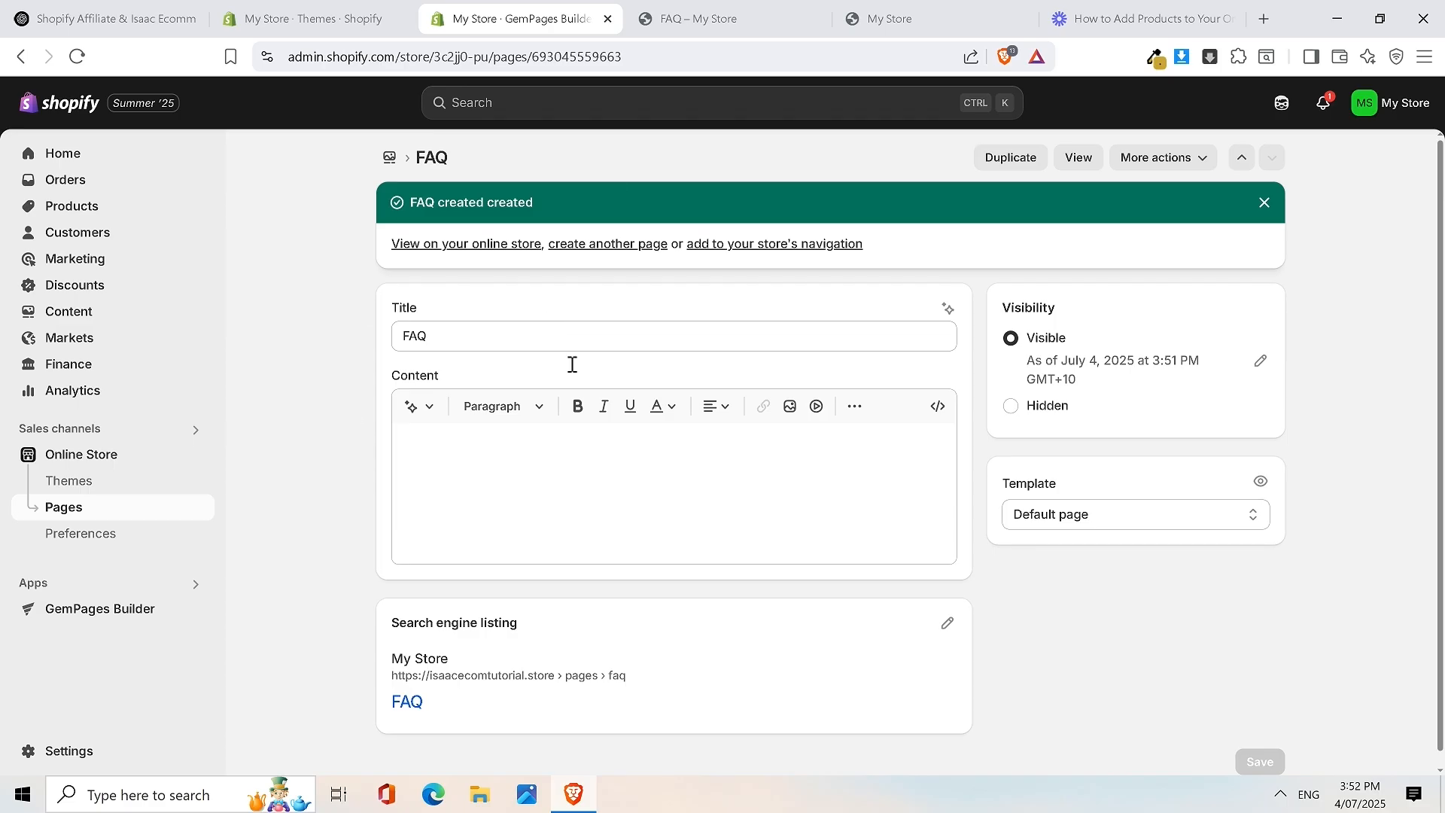
click(1131, 517)
click(1131, 518)
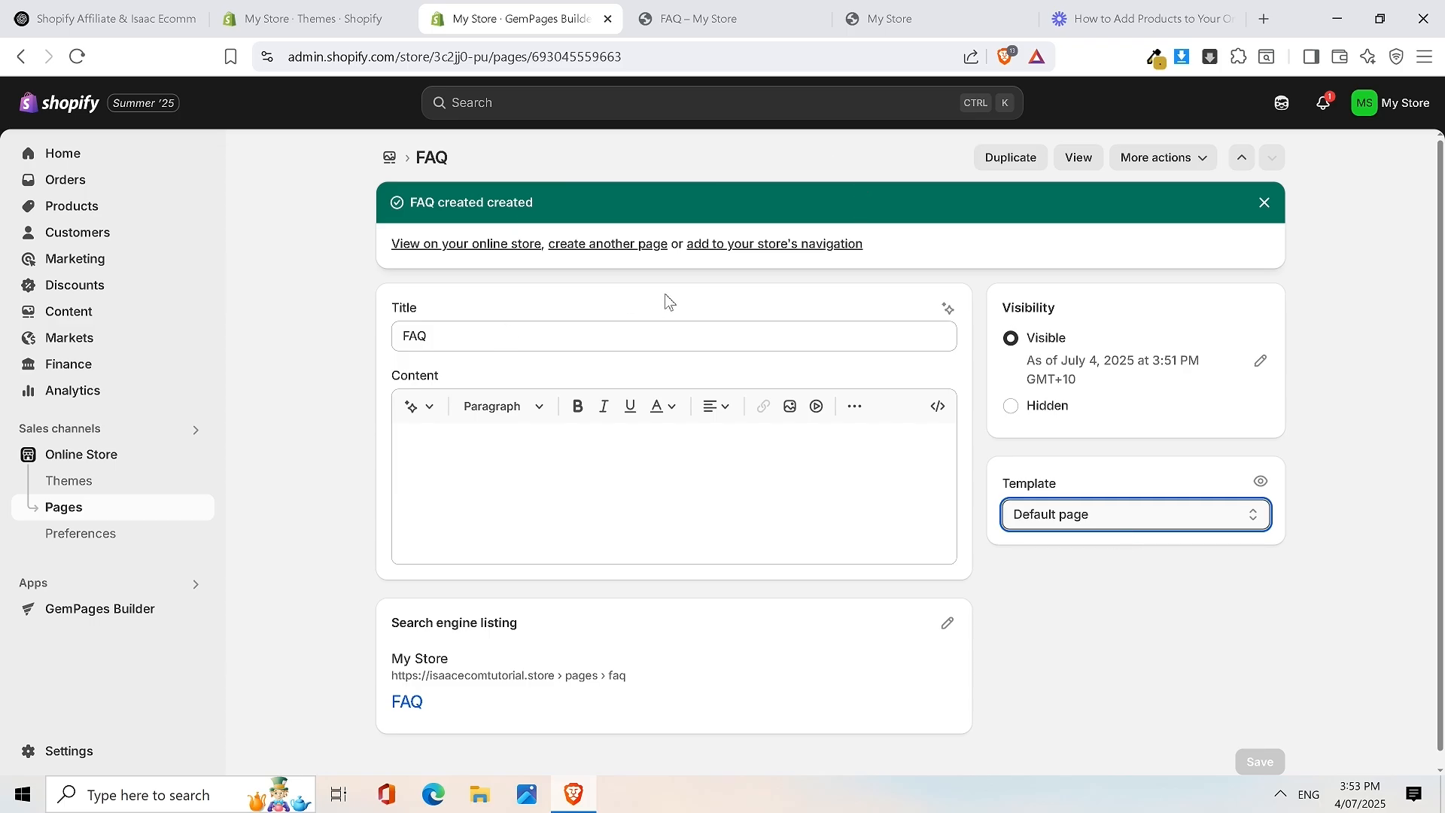
click(1062, 514)
click(1062, 519)
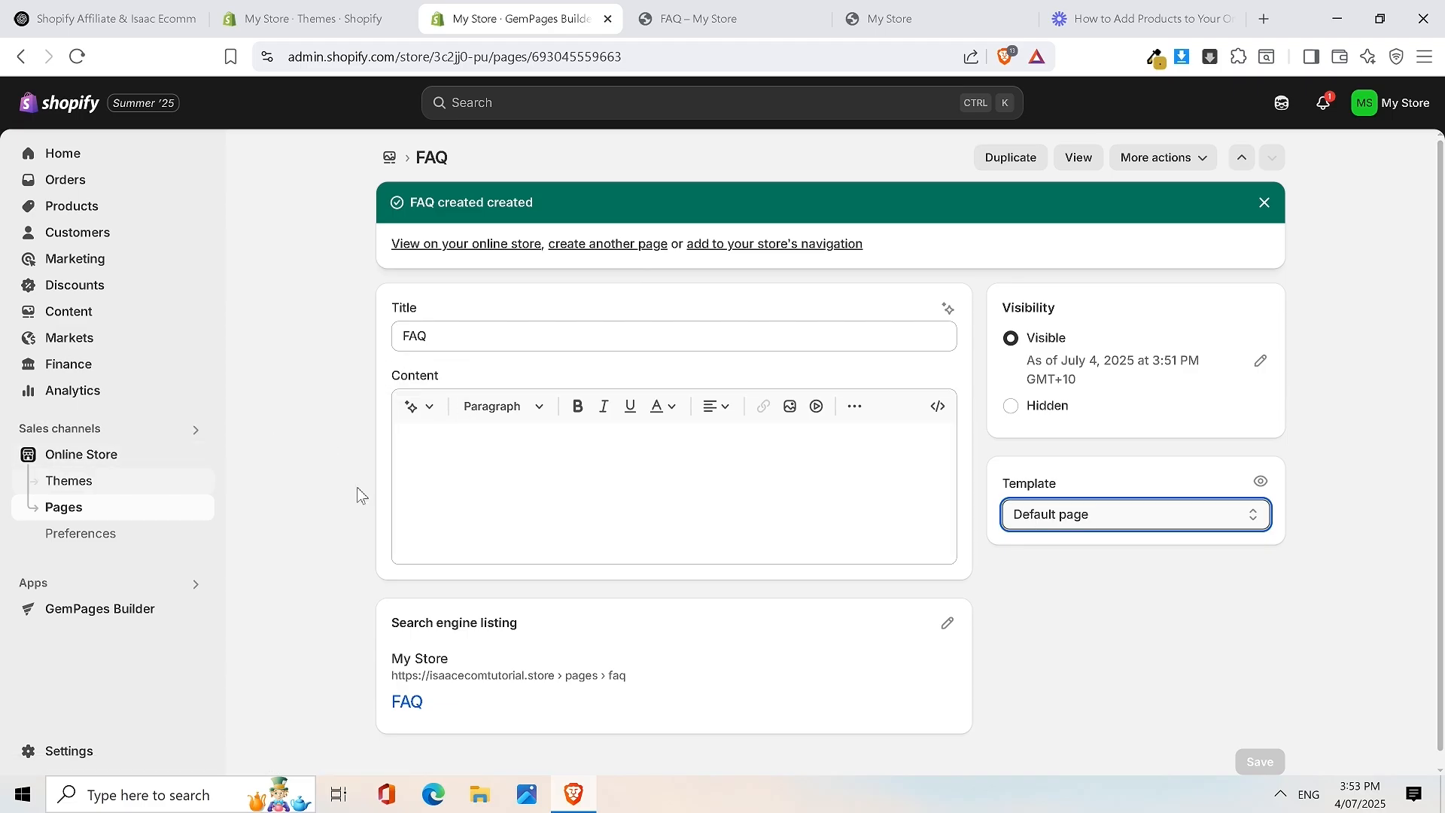
Enter the sample text "QW sd" as the FAQ page's content, save it, and view the published page
click(480, 458)
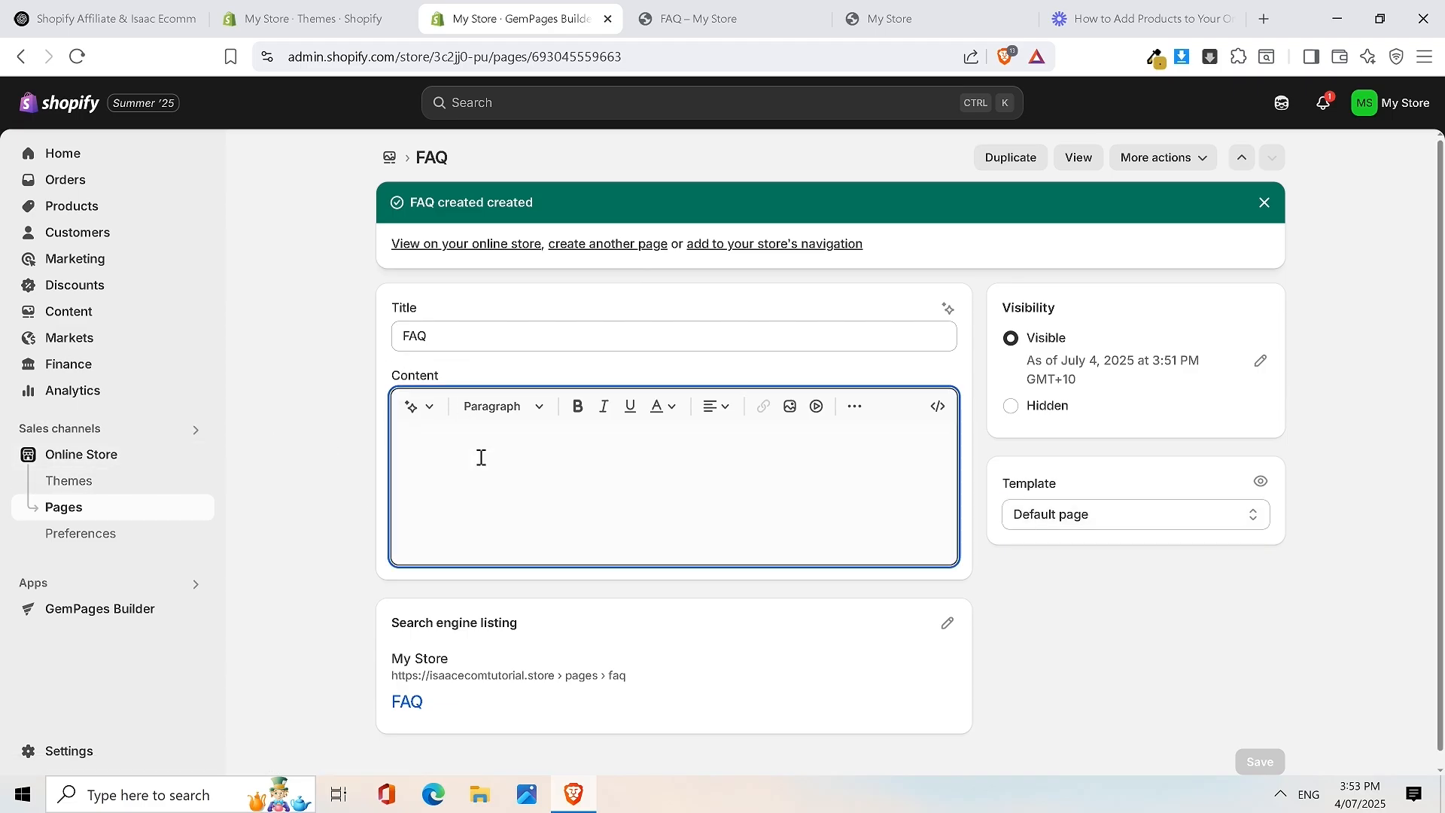
text(o c)
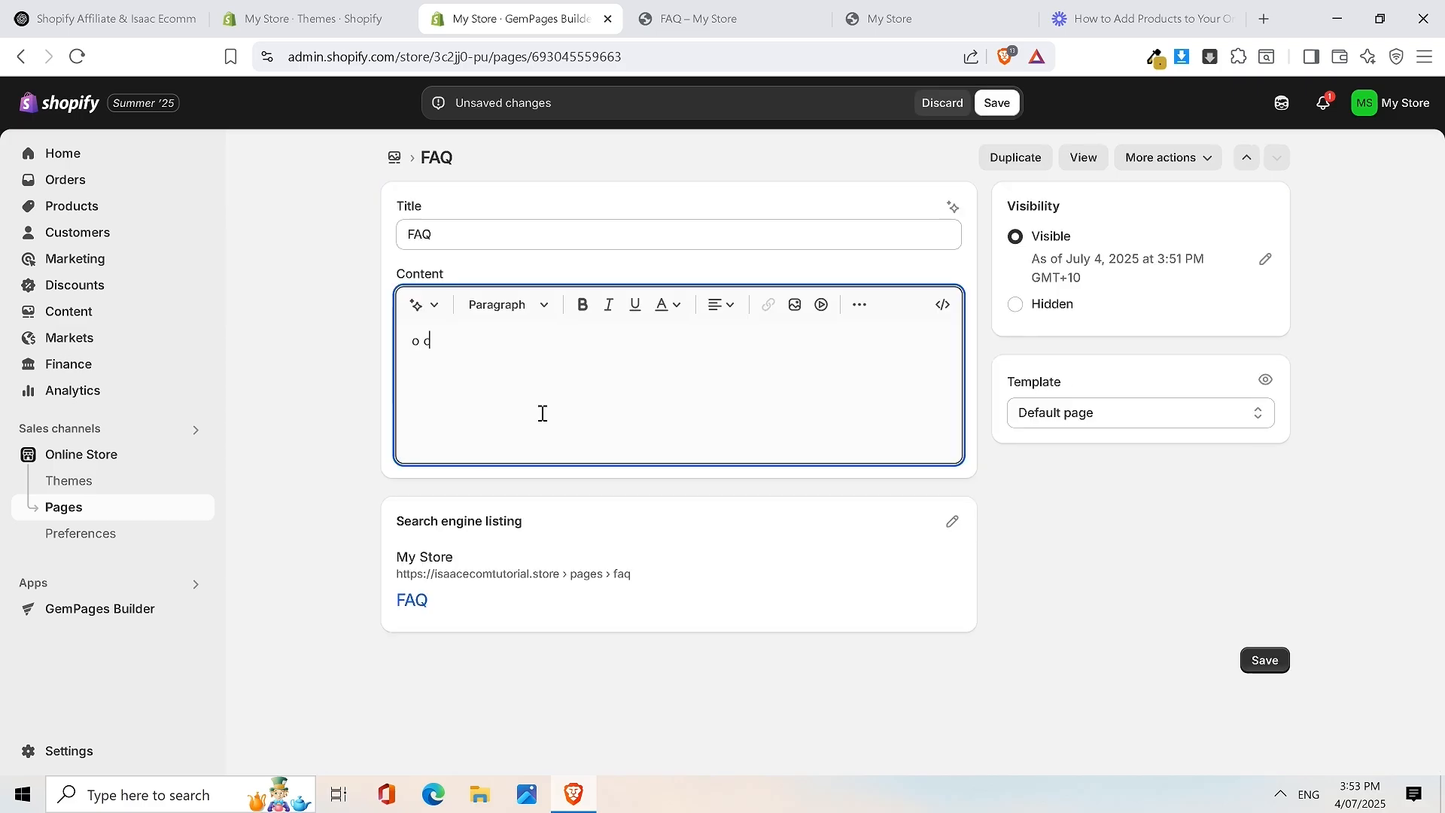
triple_click(444, 341)
text(QW EQ)
key(Tab)
double_click(484, 370)
text(asdasdasda)
double_click(508, 371)
text(sd)
click(1278, 663)
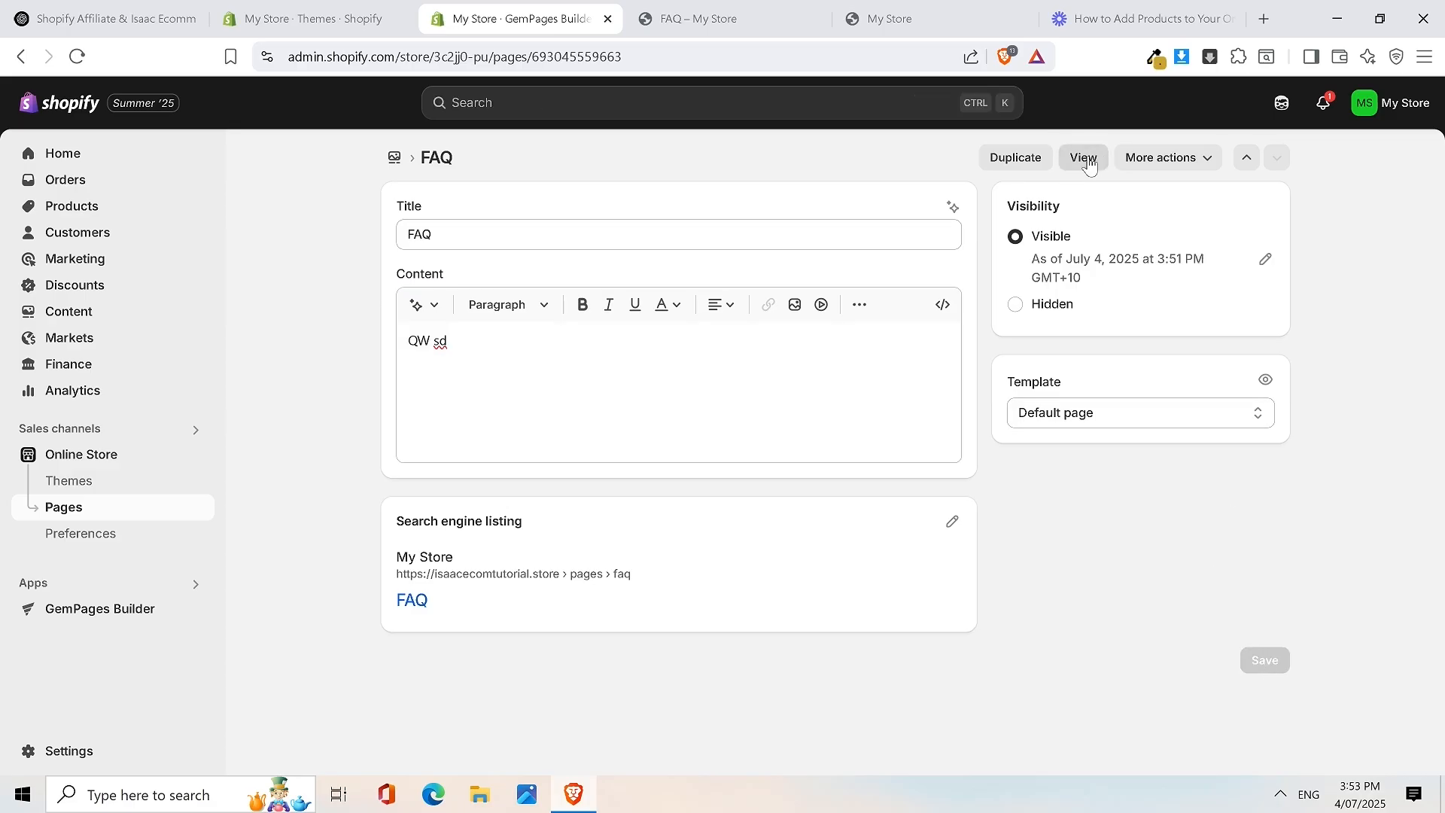
click(1088, 162)
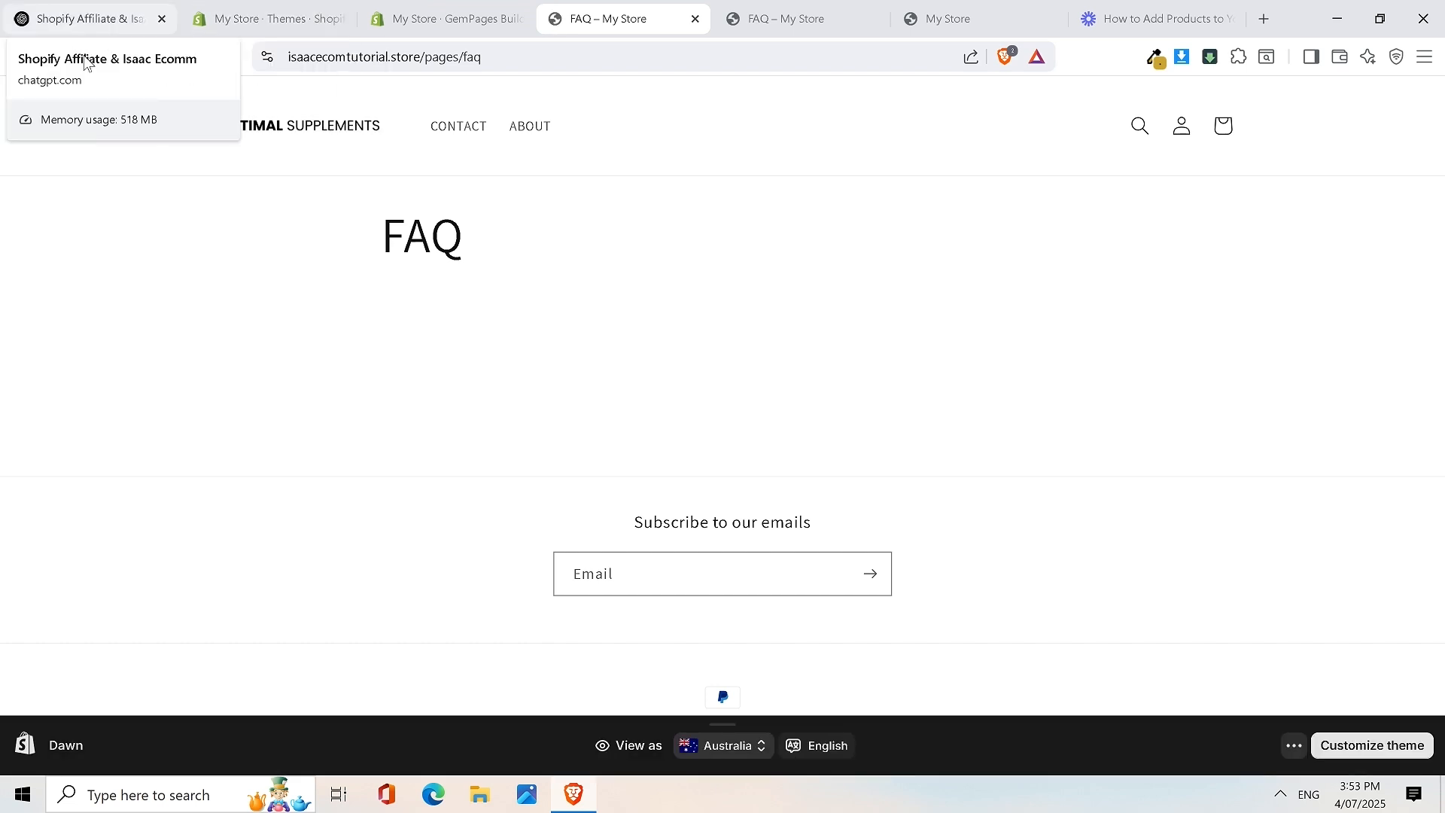
click(76, 58)
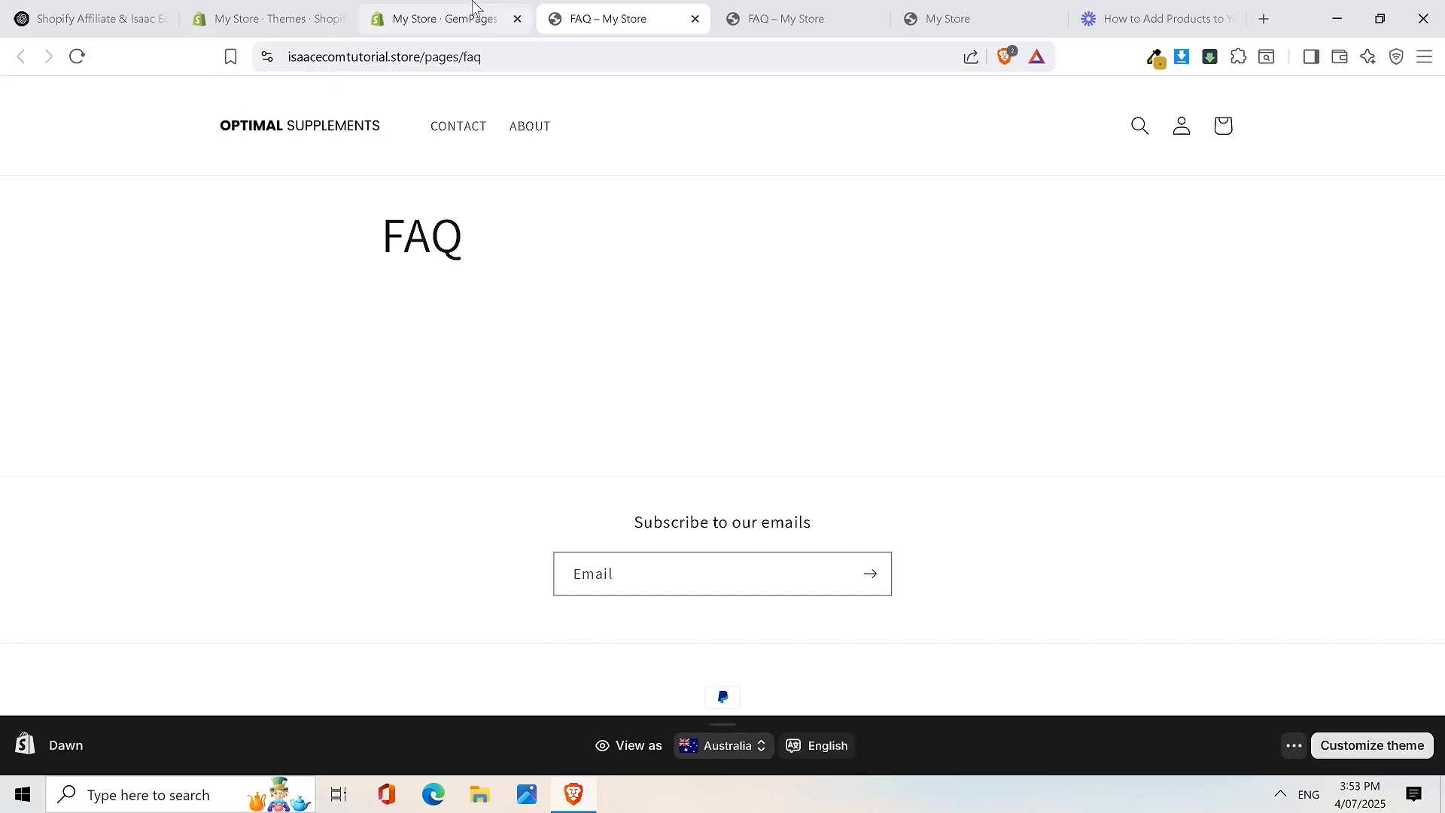
Clear the sample text from the FAQ page's content and save the page
click(474, 15)
click(543, 354)
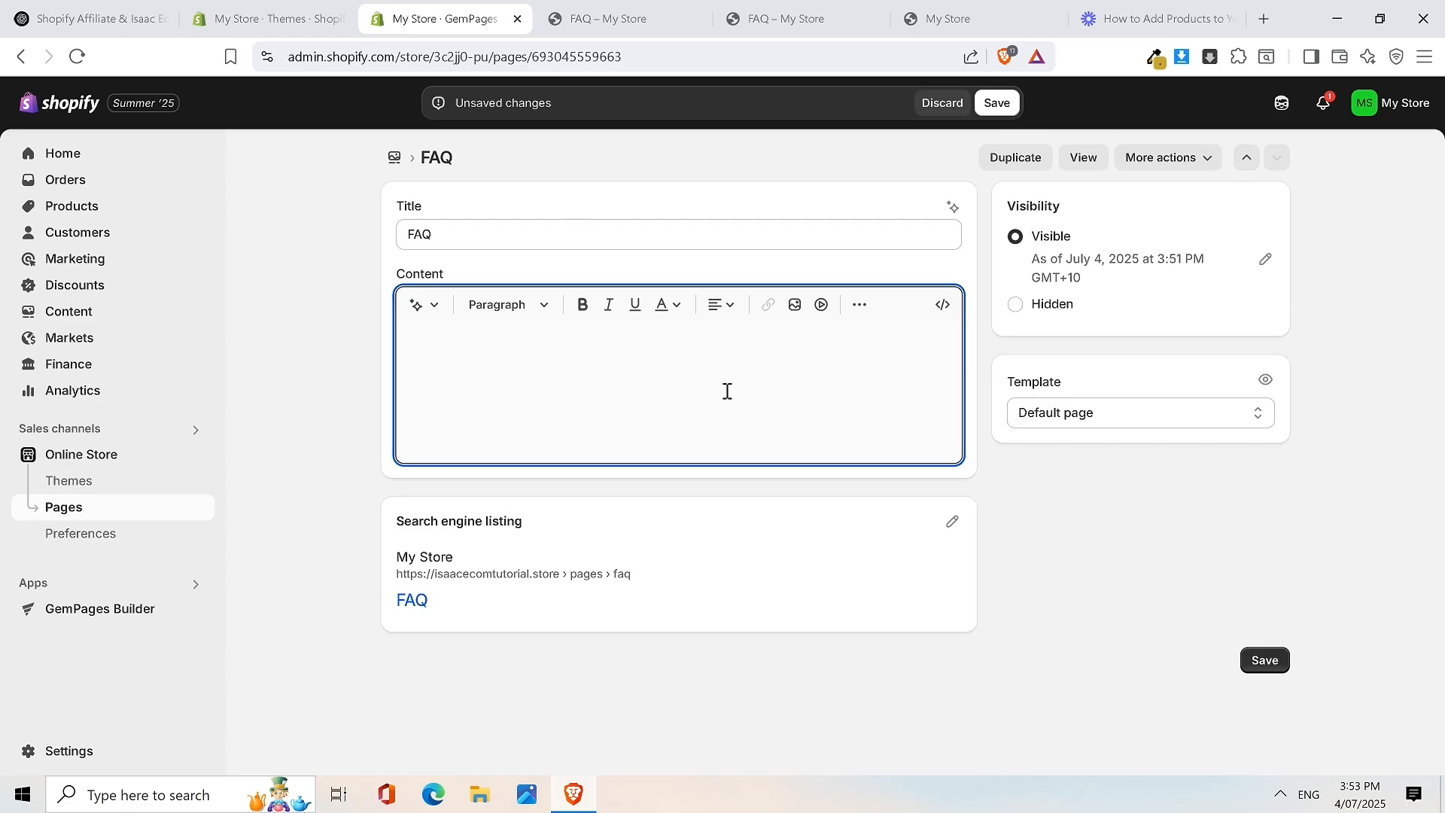
click(613, 18)
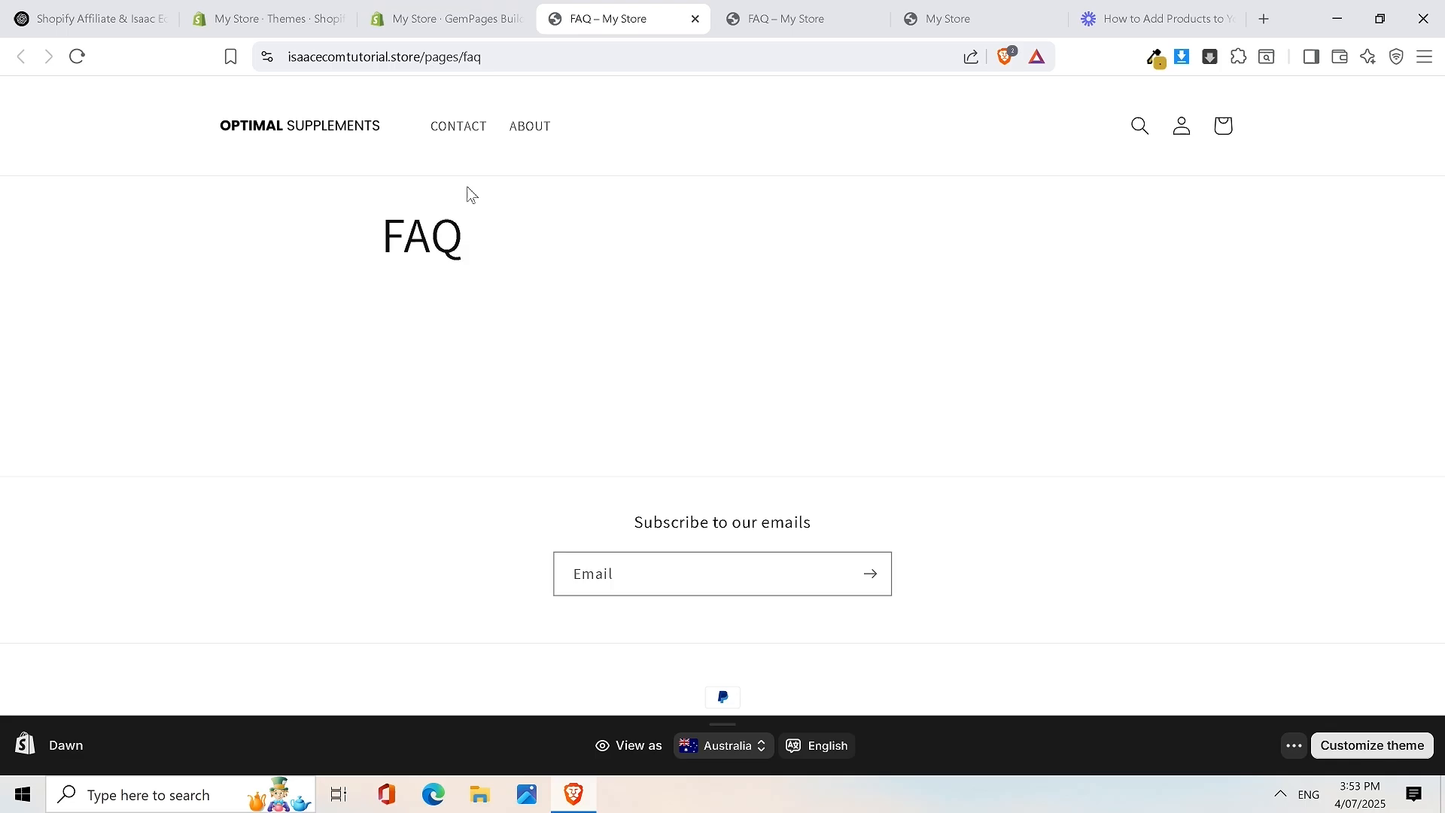
click(78, 57)
click(413, 9)
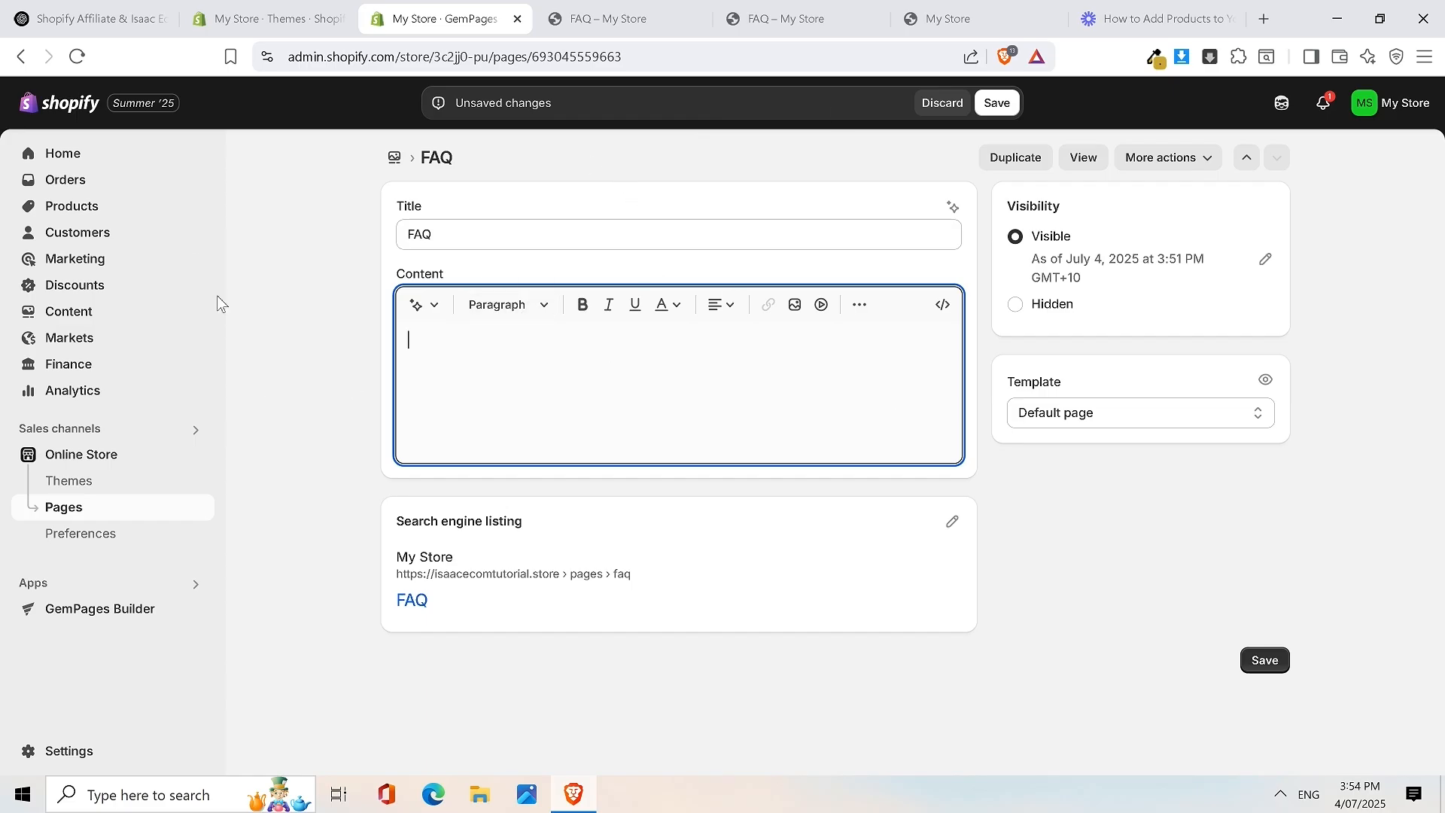
click(89, 459)
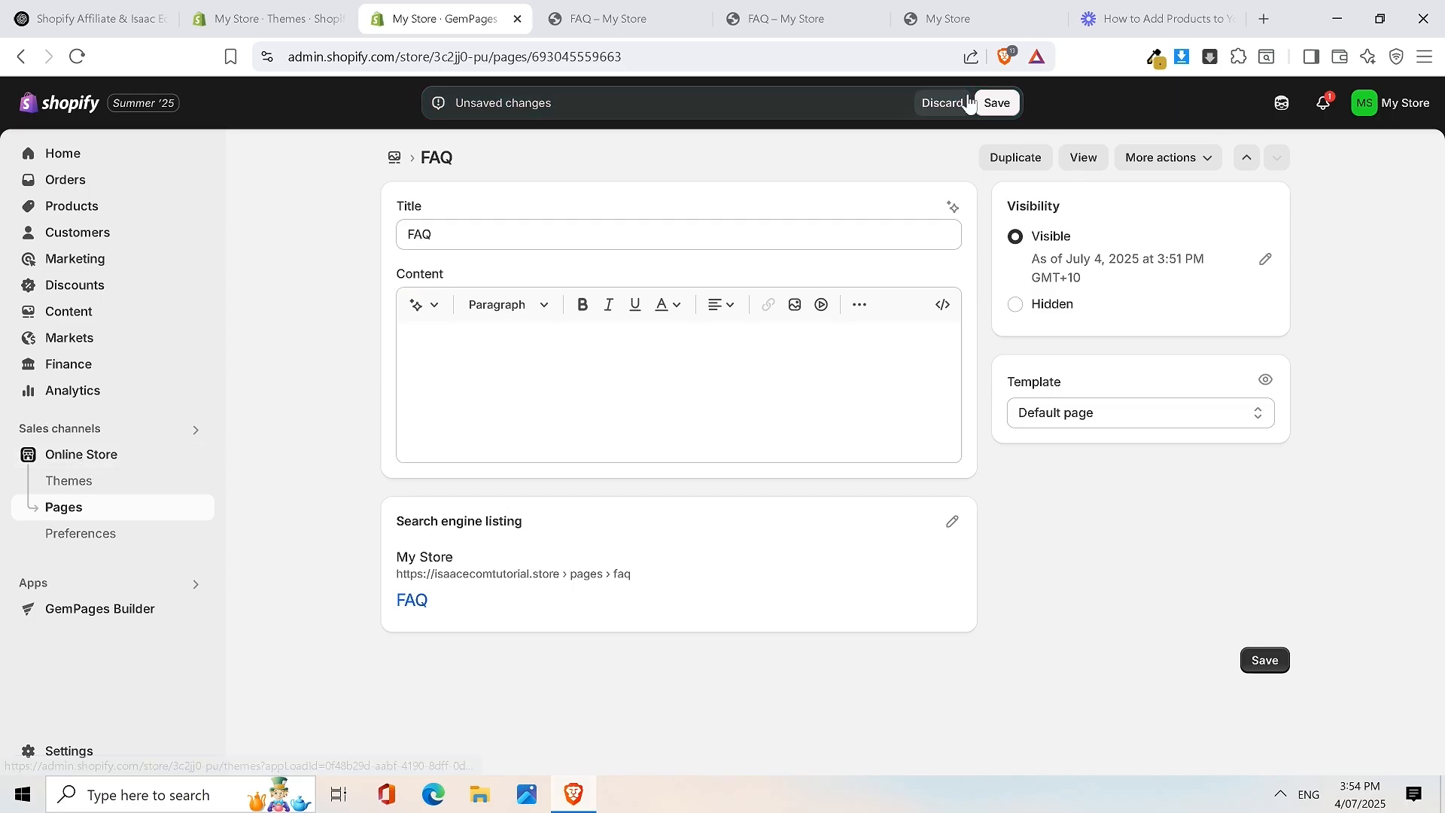
click(940, 103)
click(538, 347)
key(ctrl+a)
key(BackSpace)
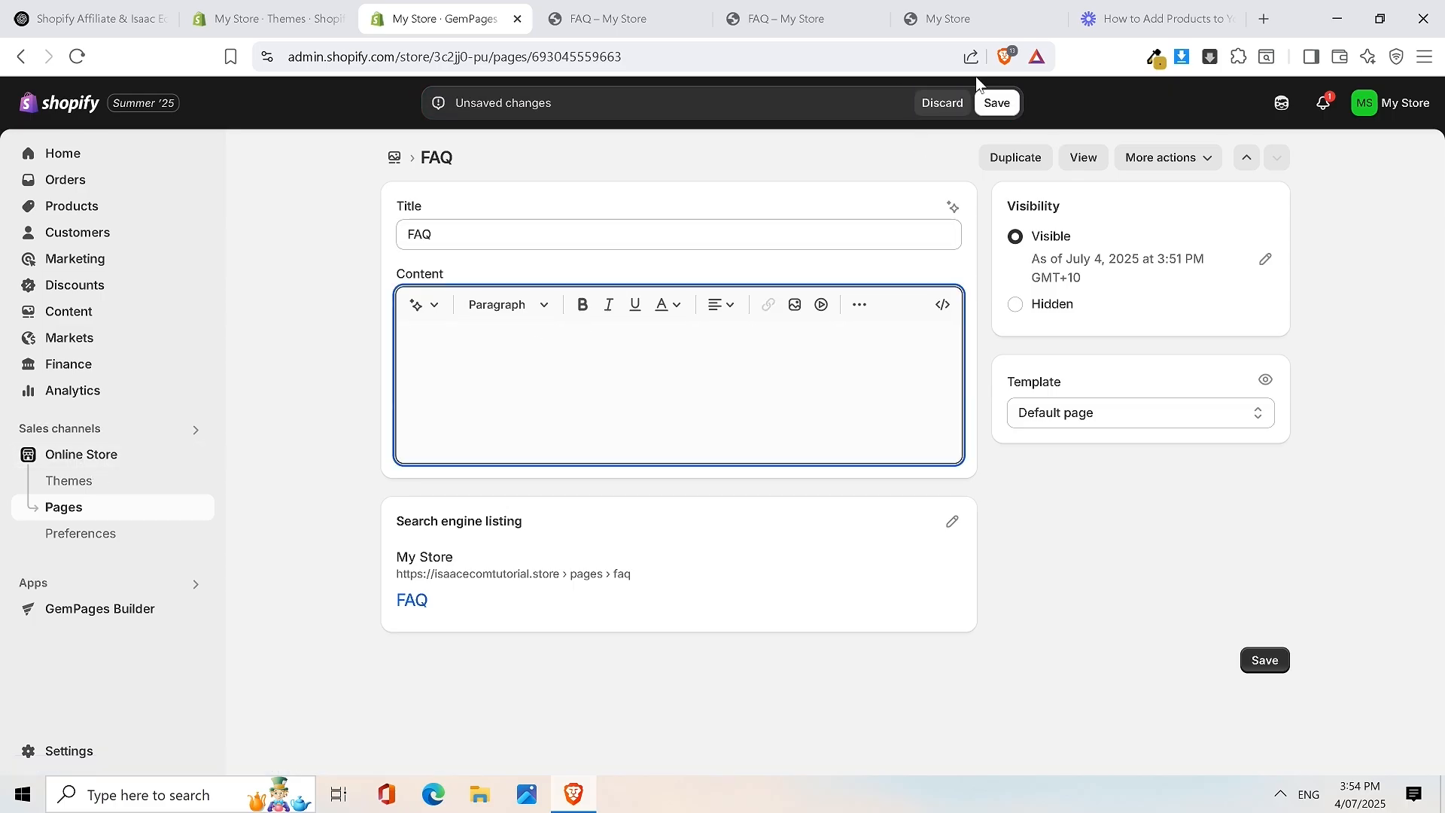
click(993, 102)
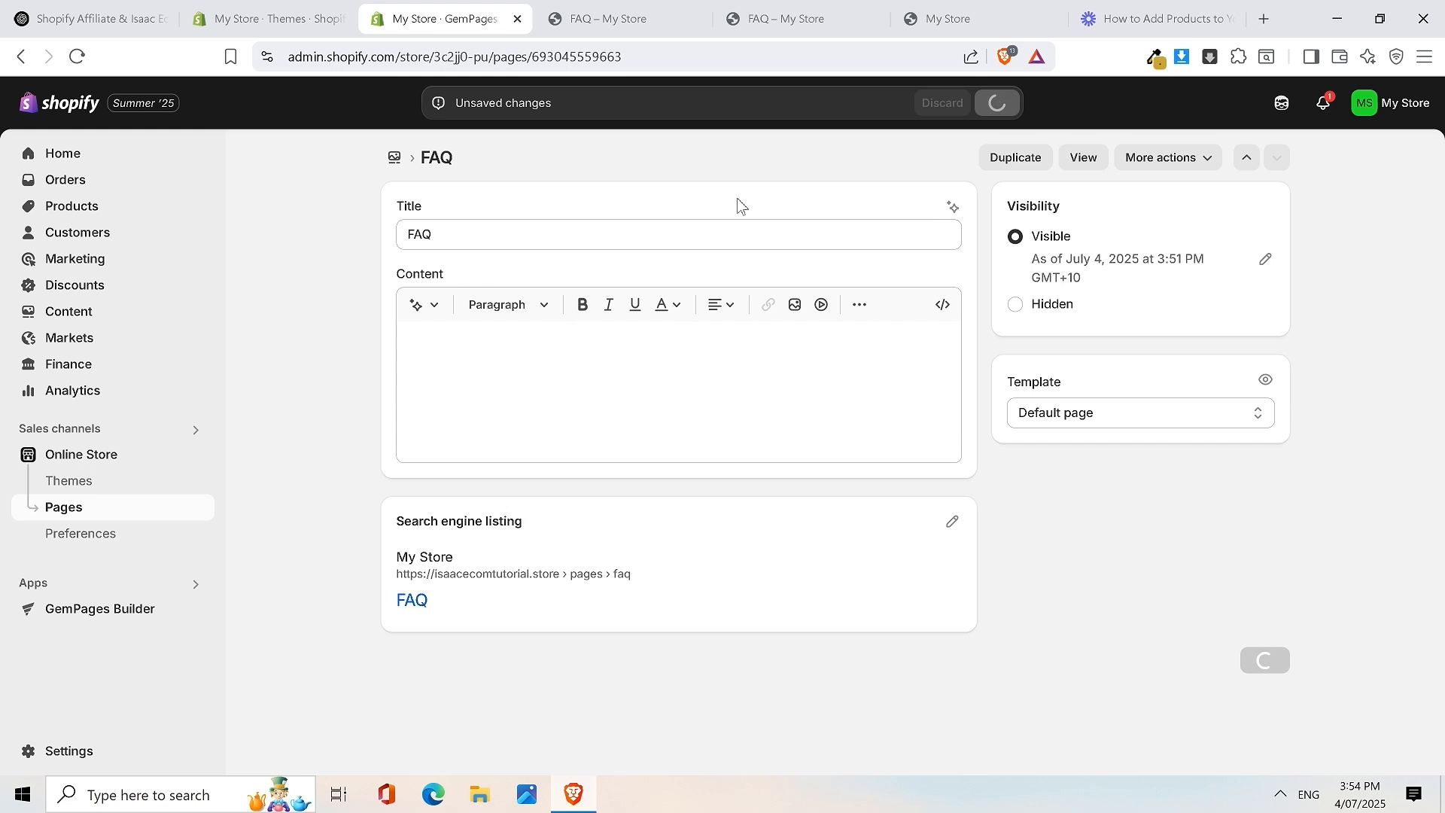
Open the current Dawn theme in the theme editor and look over the home page layout
click(76, 459)
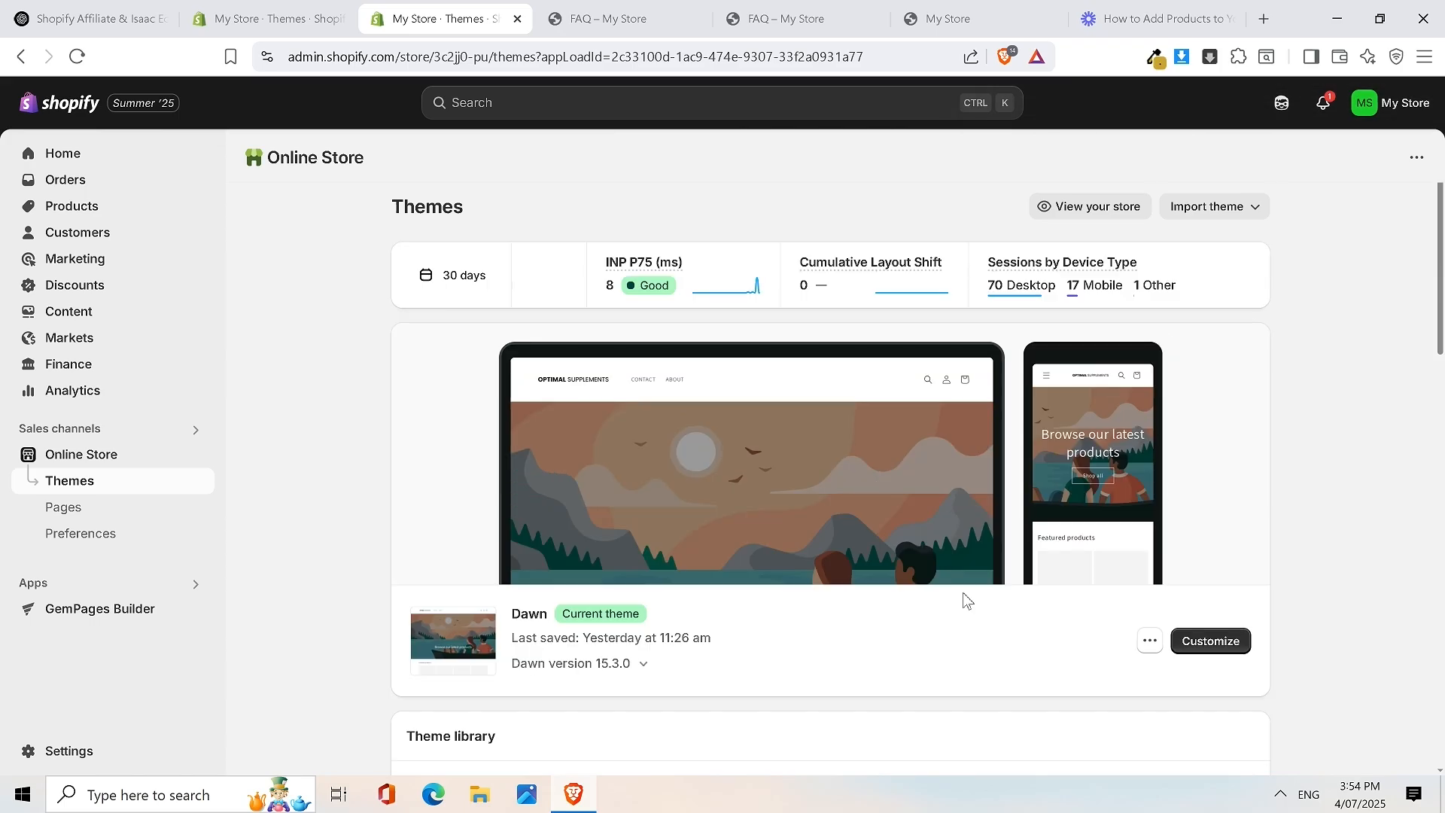
click(1208, 642)
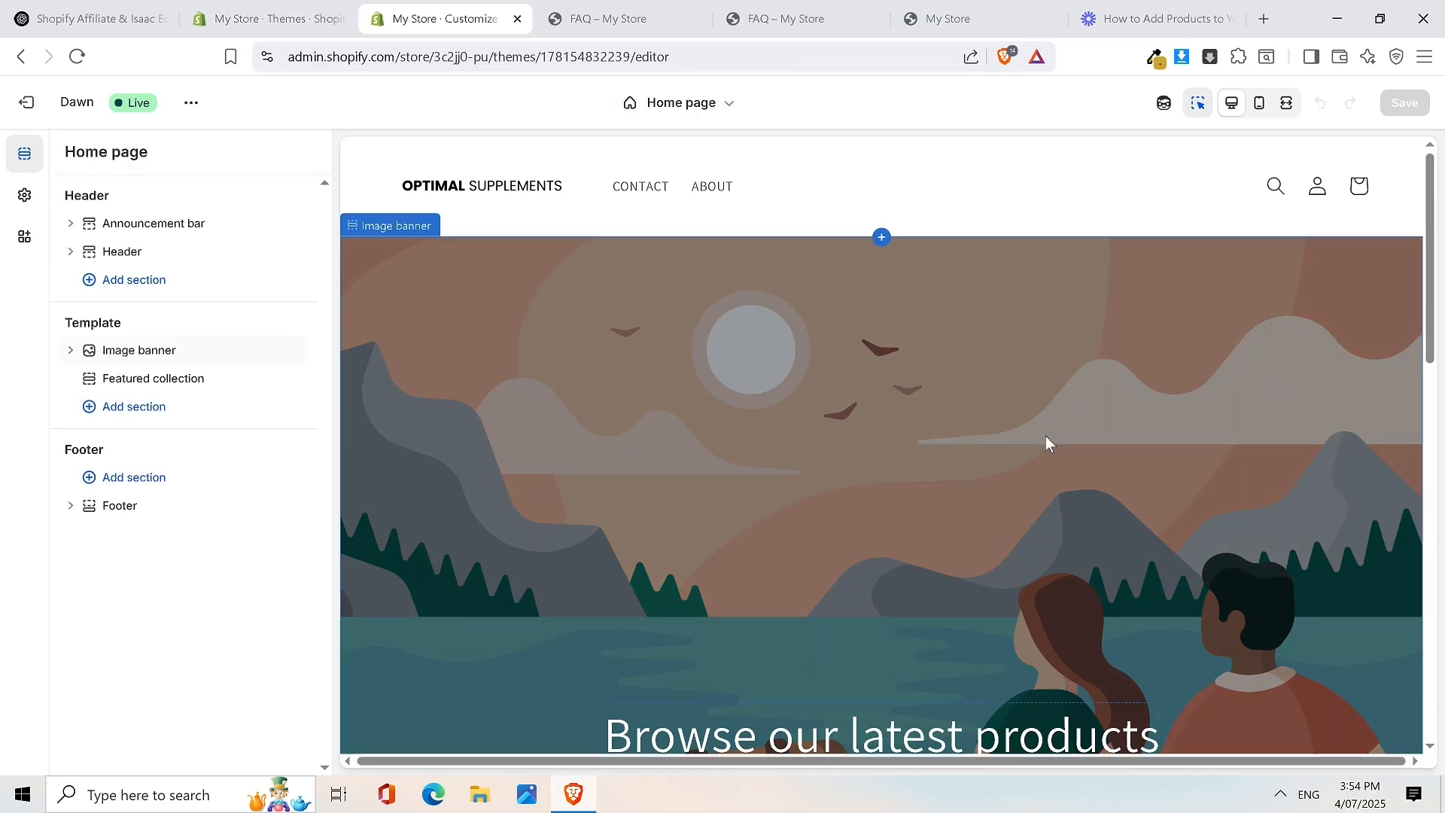
scroll(1426, 228, down, 10)
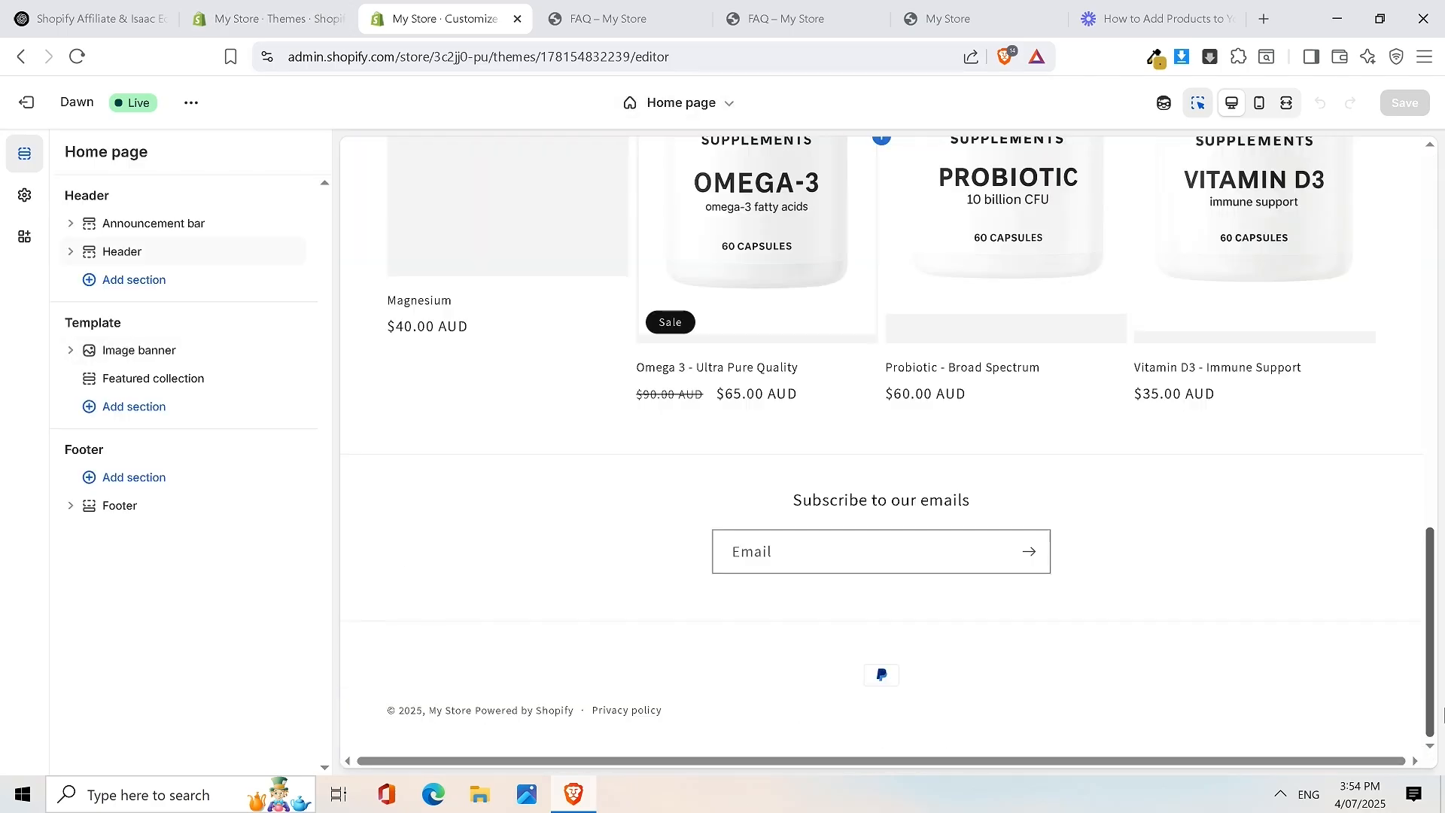
scroll(1415, 174, up, 9)
scroll(1413, 173, up, 1)
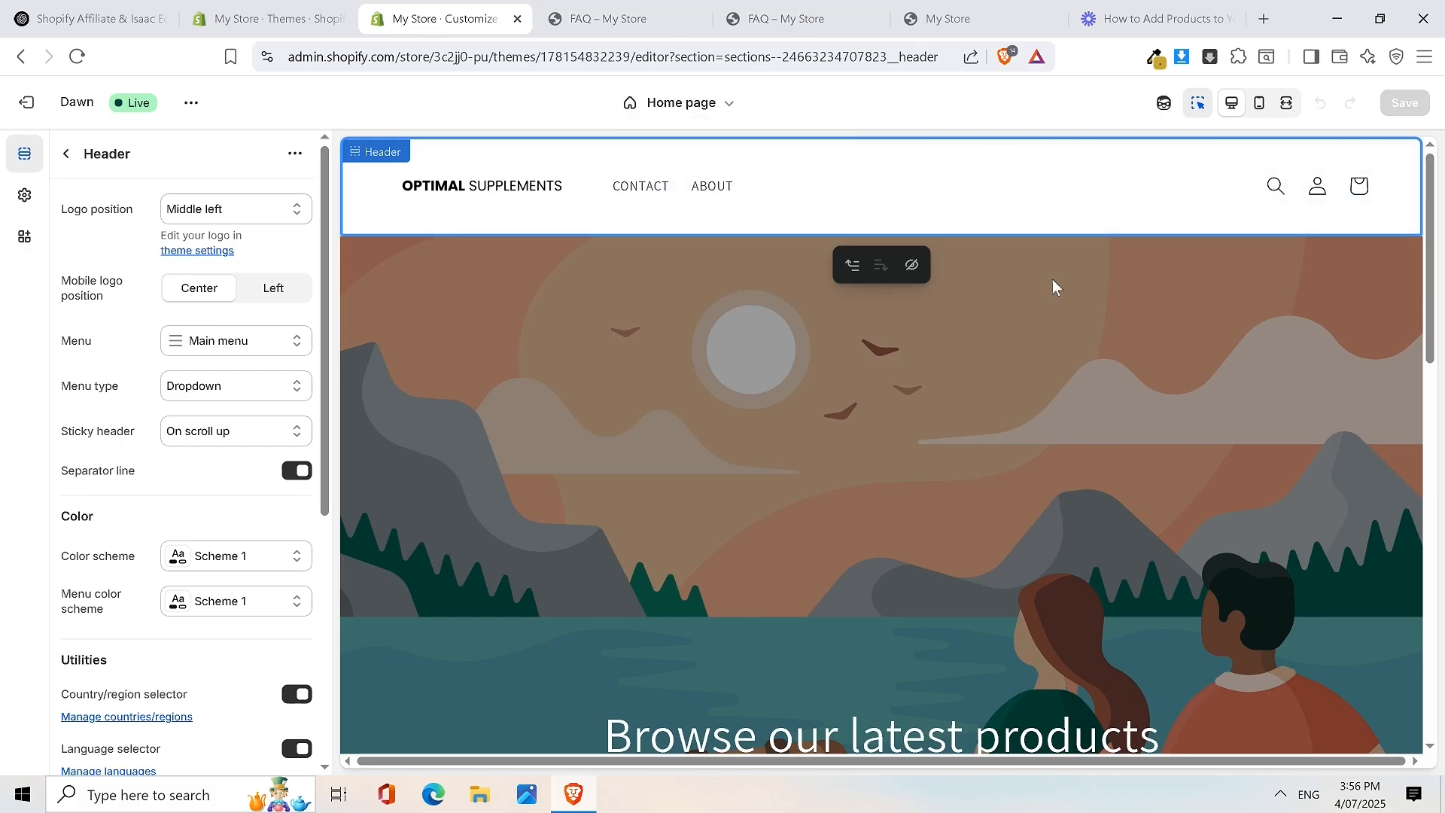
Create a new page template named FAQ based on the Default page template
click(723, 106)
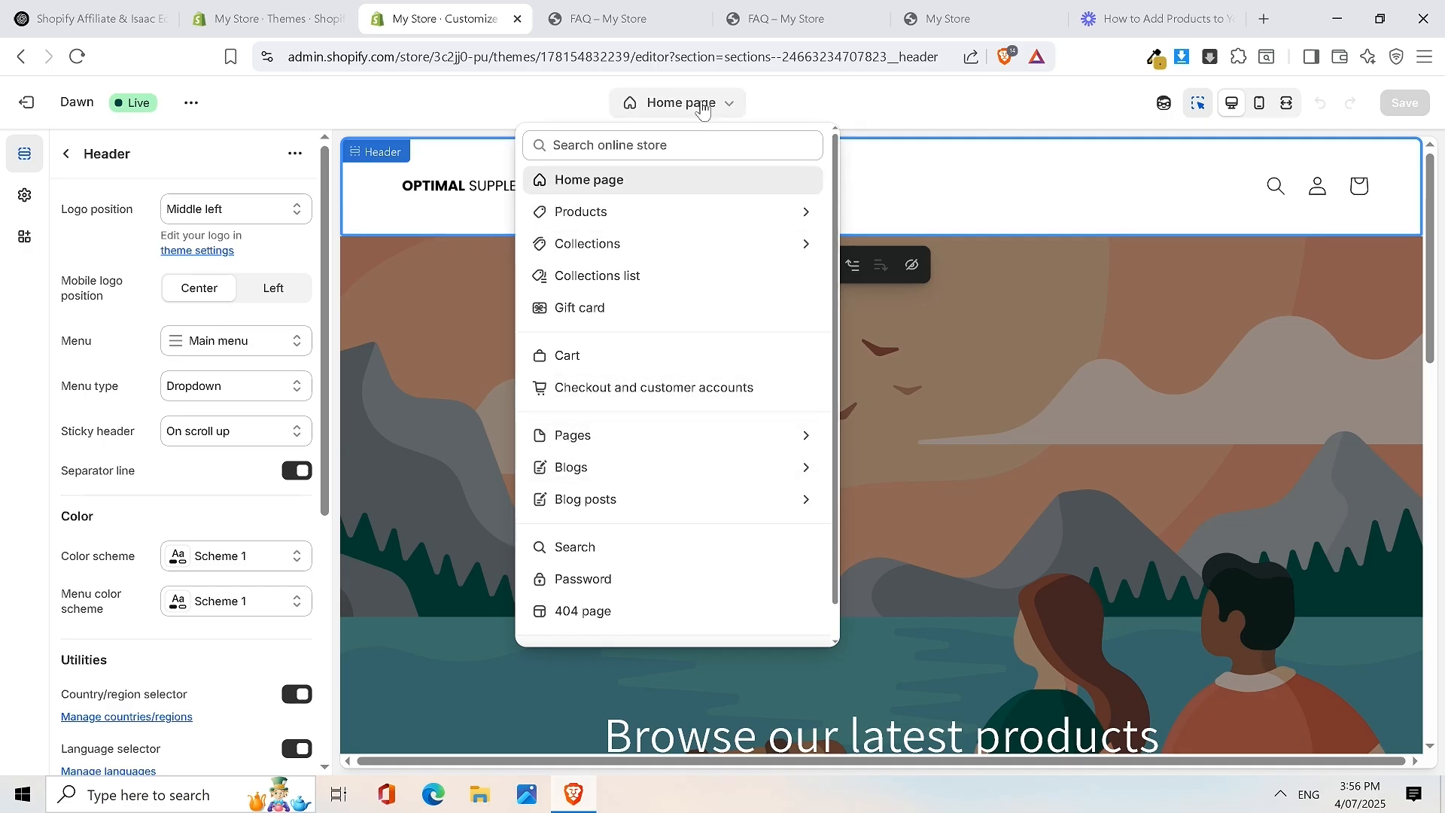
click(622, 438)
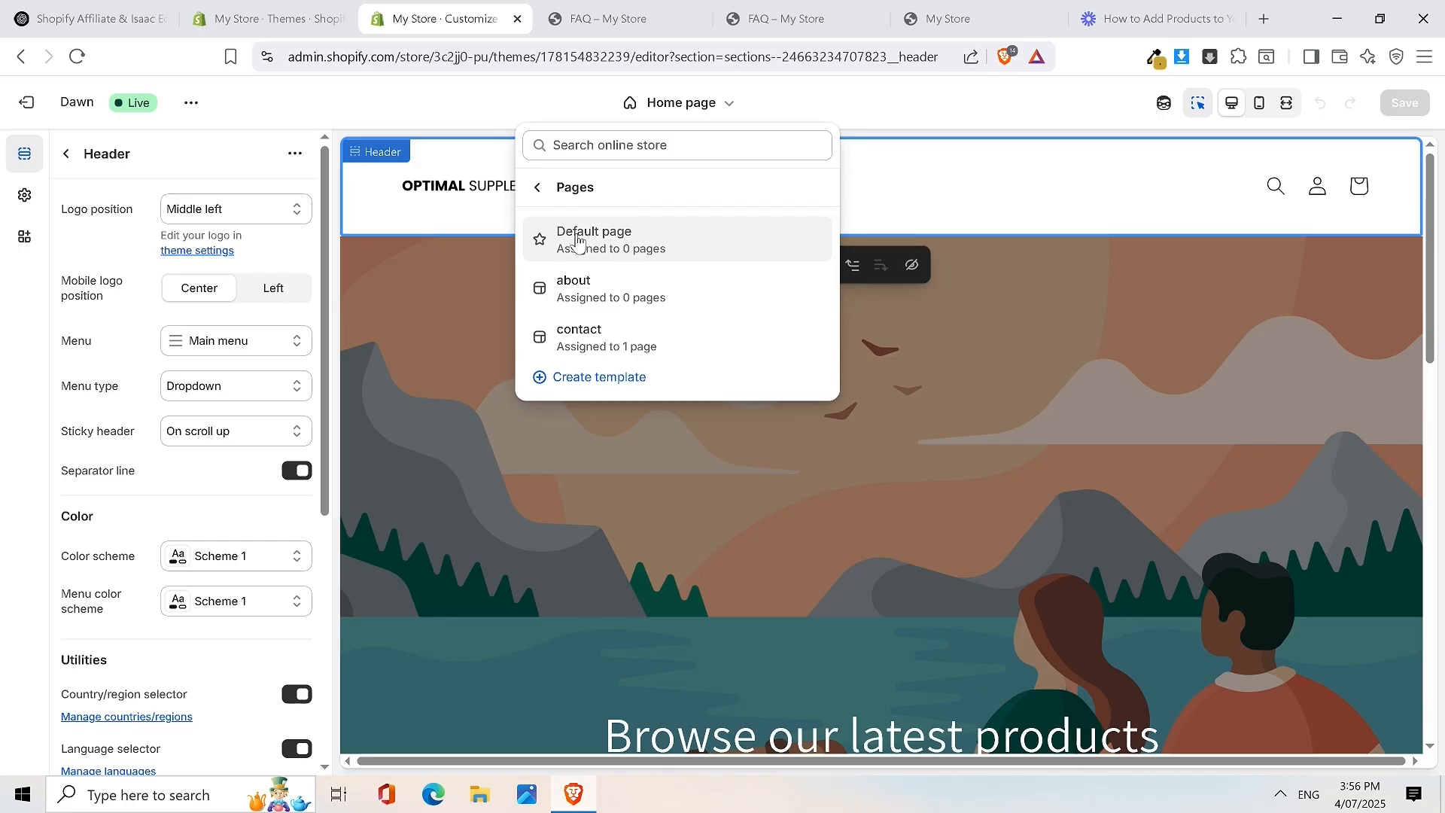
click(619, 390)
click(526, 420)
text(G)
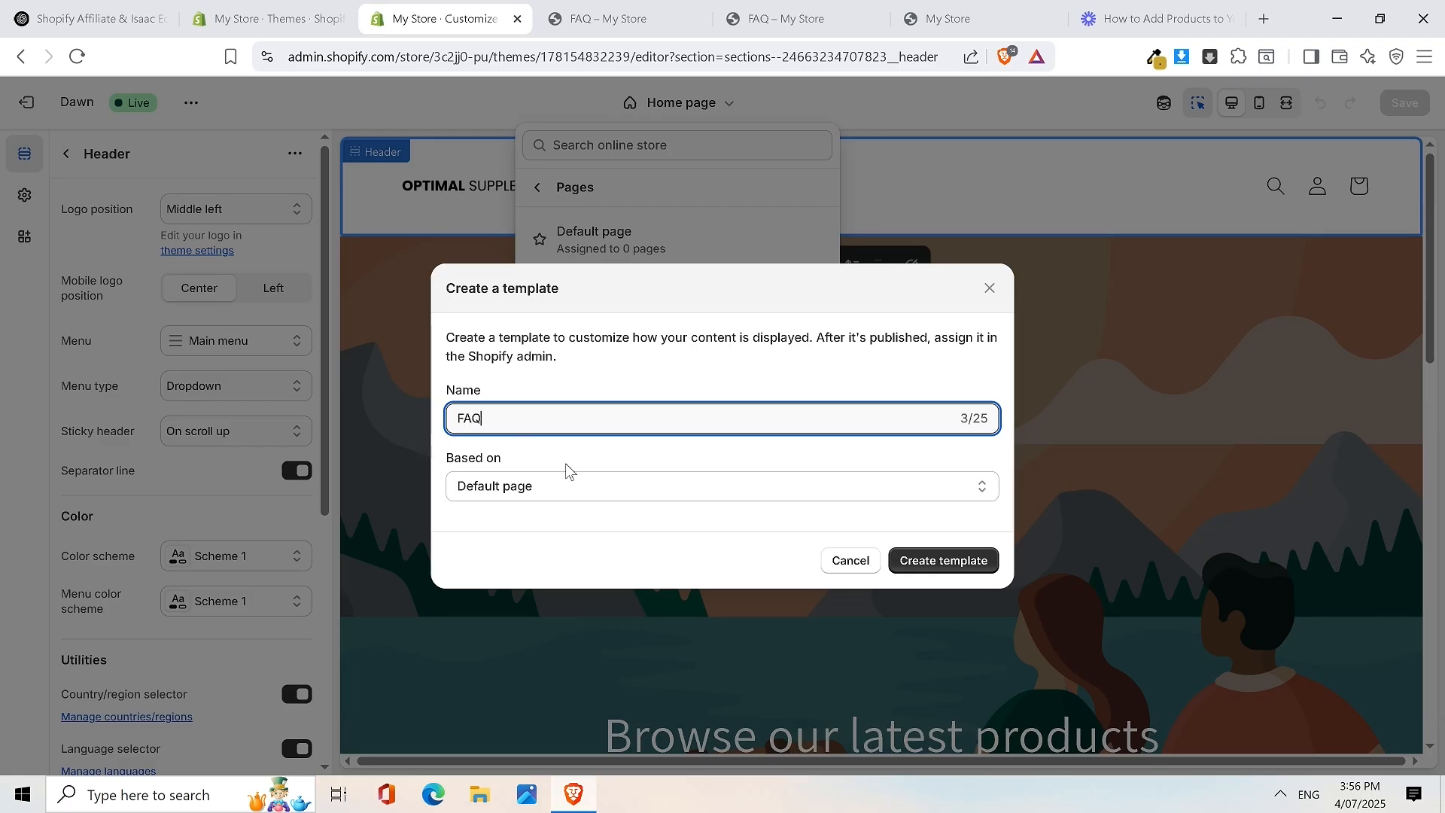
click(945, 569)
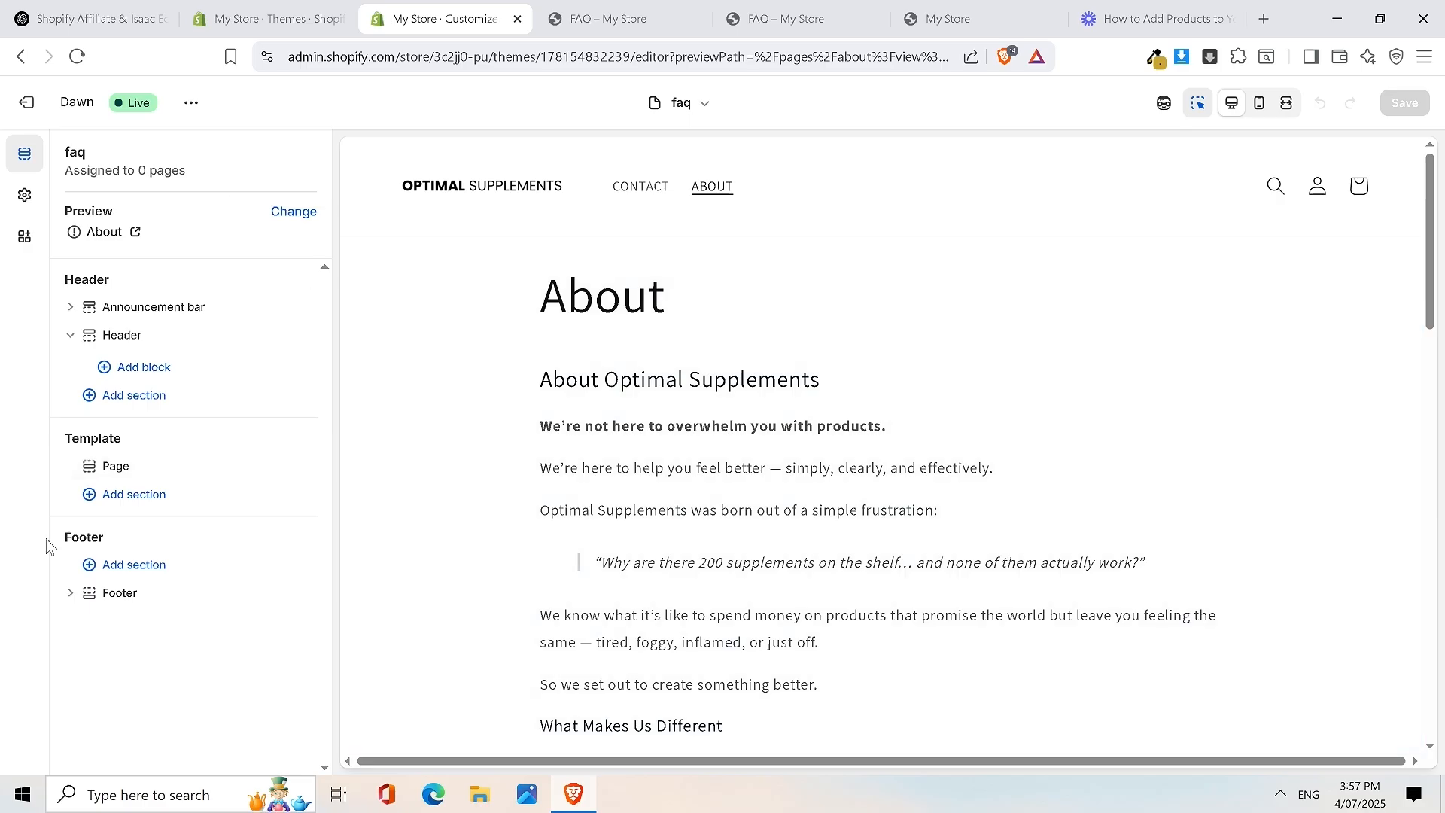
Change the faq template's preview page to the FAQ page
scroll(841, 407, down, 10)
scroll(914, 436, up, 10)
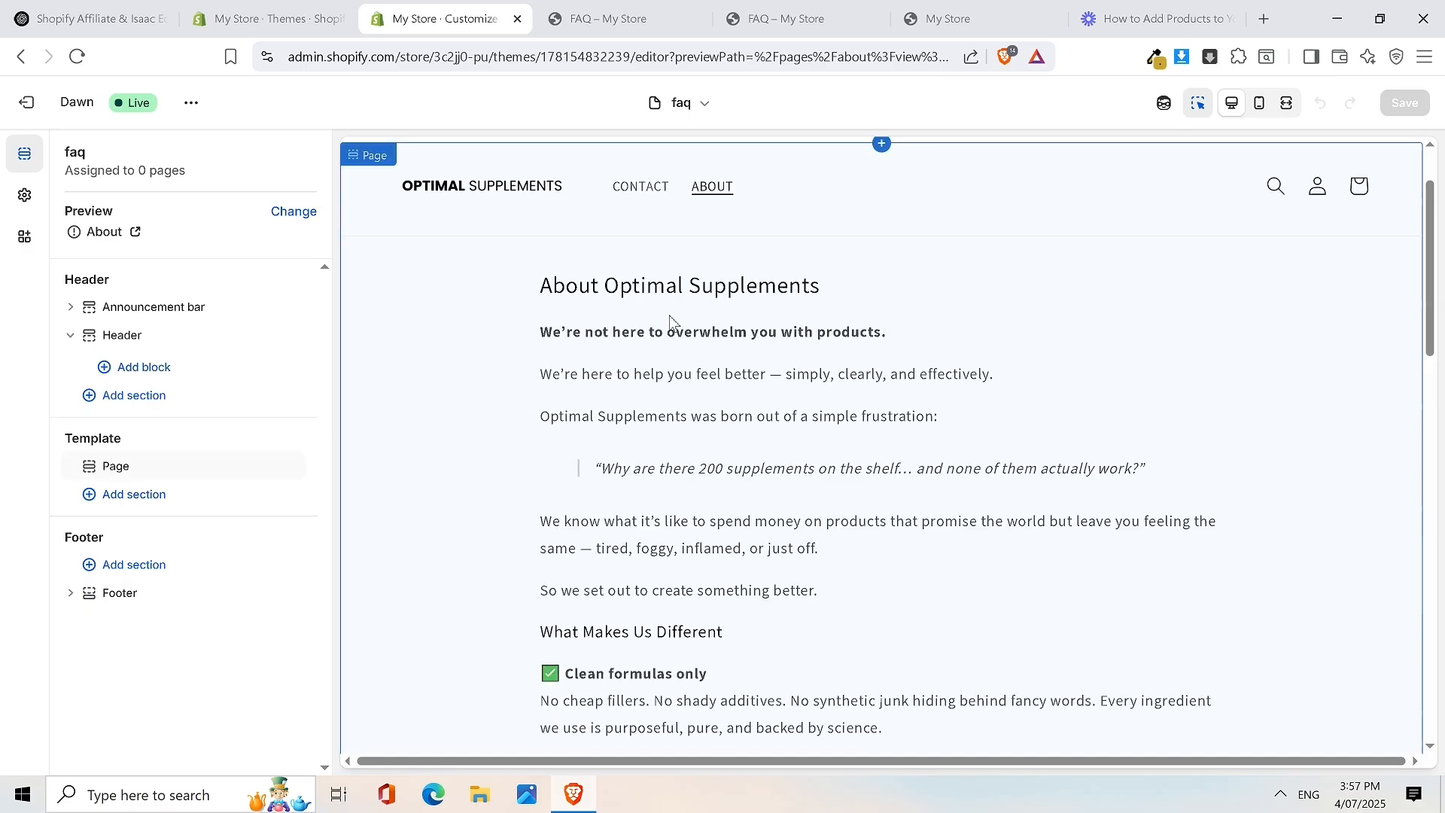
click(292, 213)
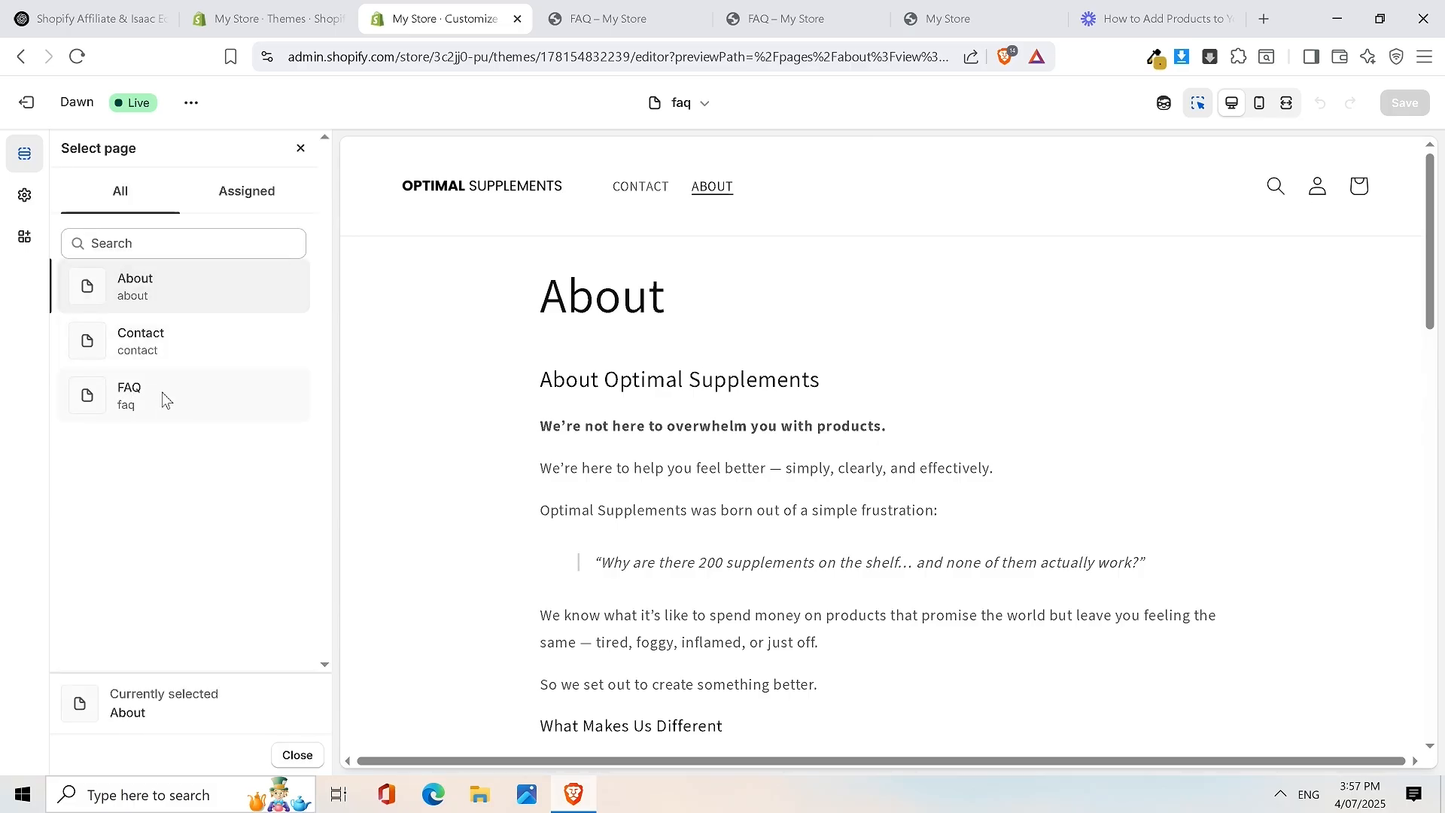
click(164, 398)
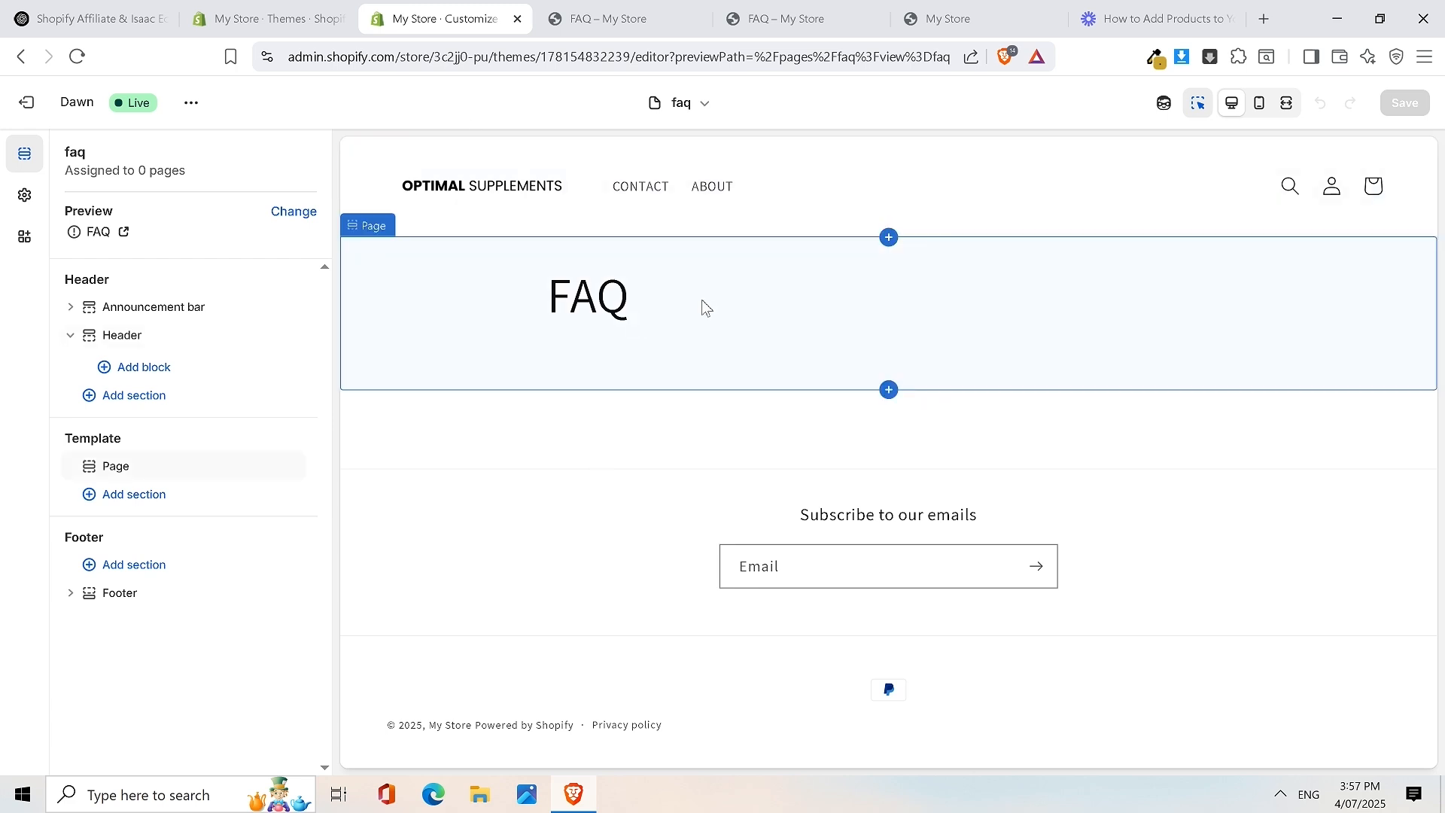
Hide the Page section in the faq template and return to its section list
click(837, 299)
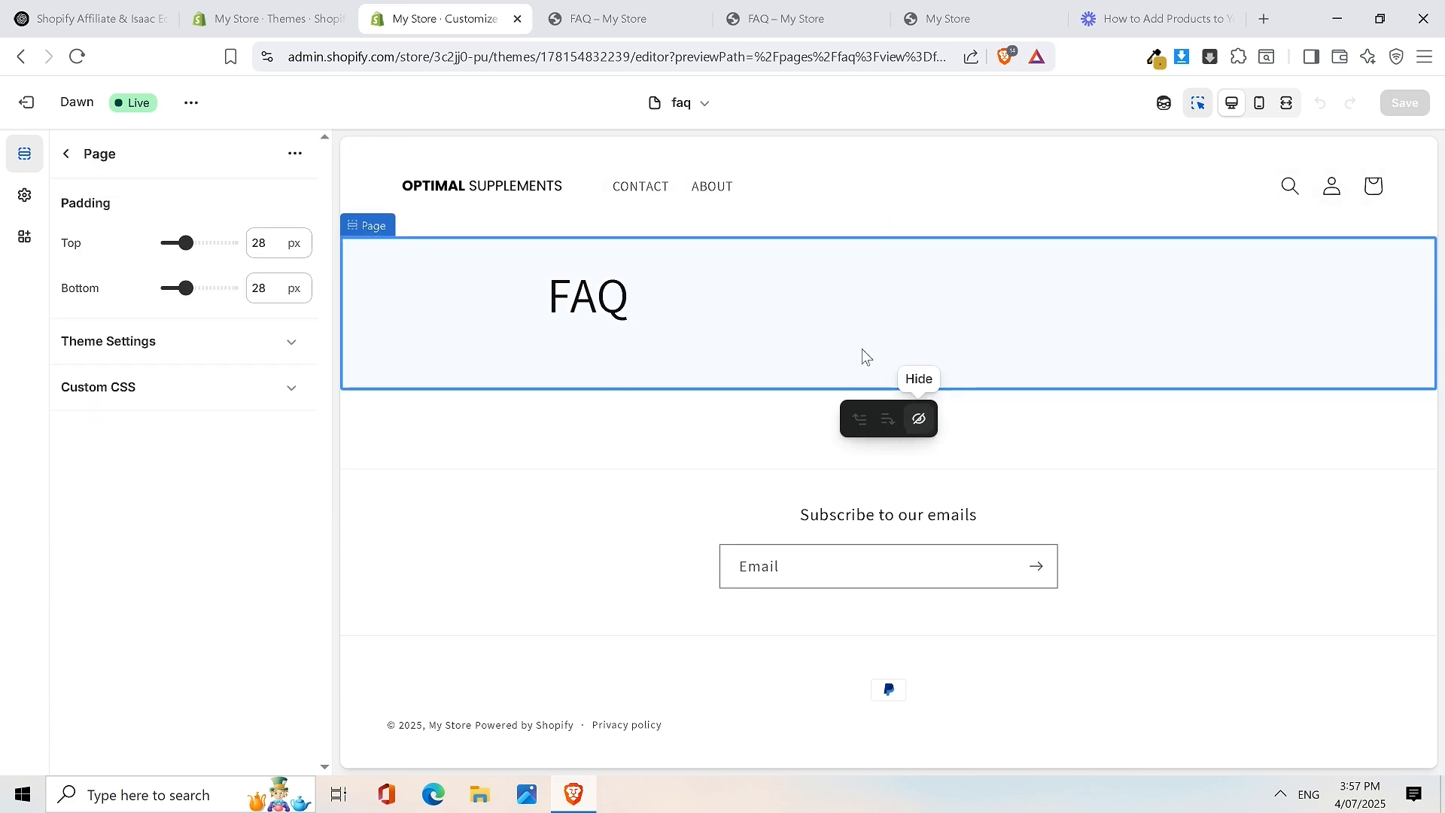
click(923, 422)
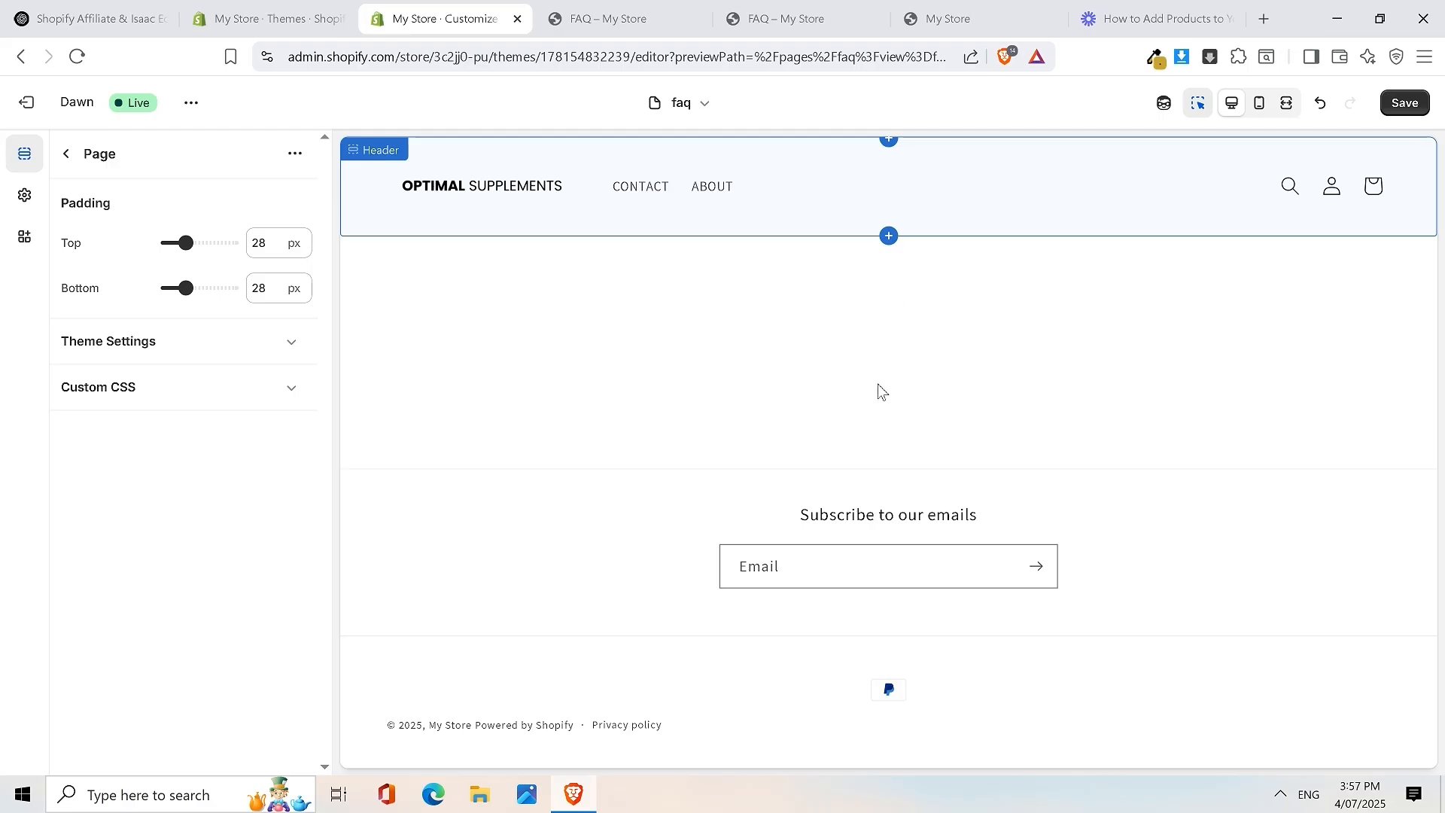
click(66, 155)
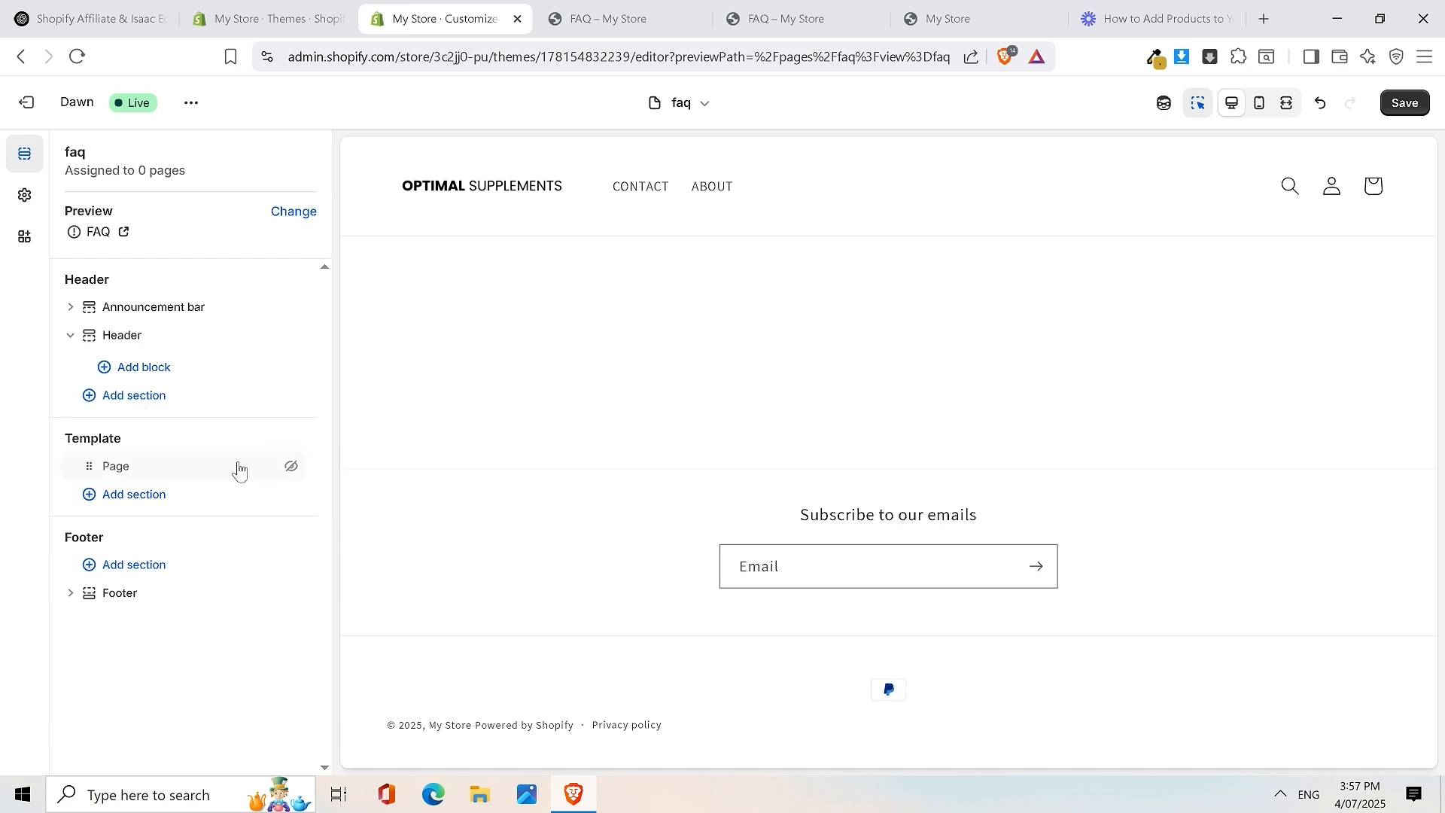
Add a Rich text section to the faq template and remove it again
click(147, 505)
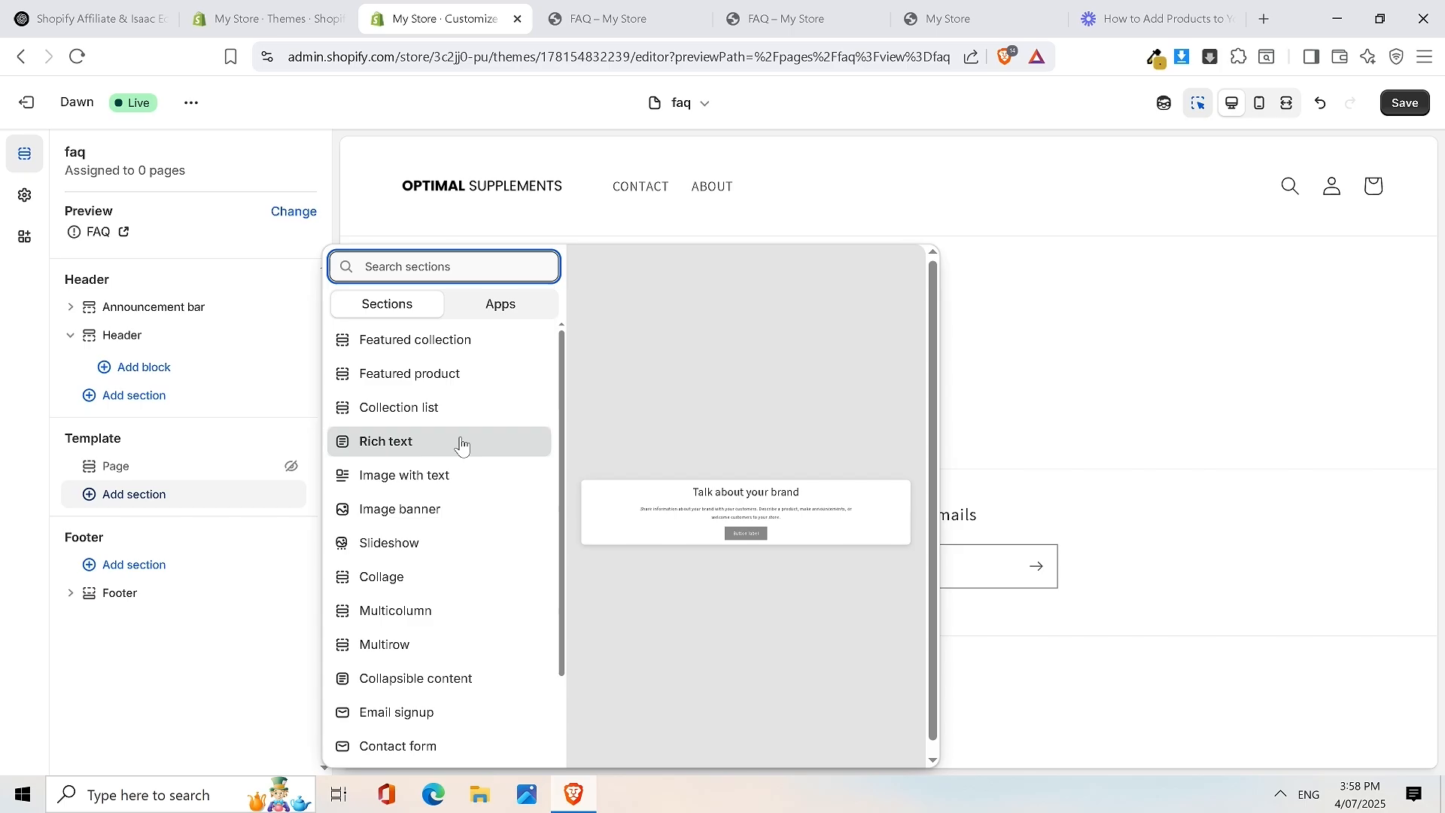
click(400, 444)
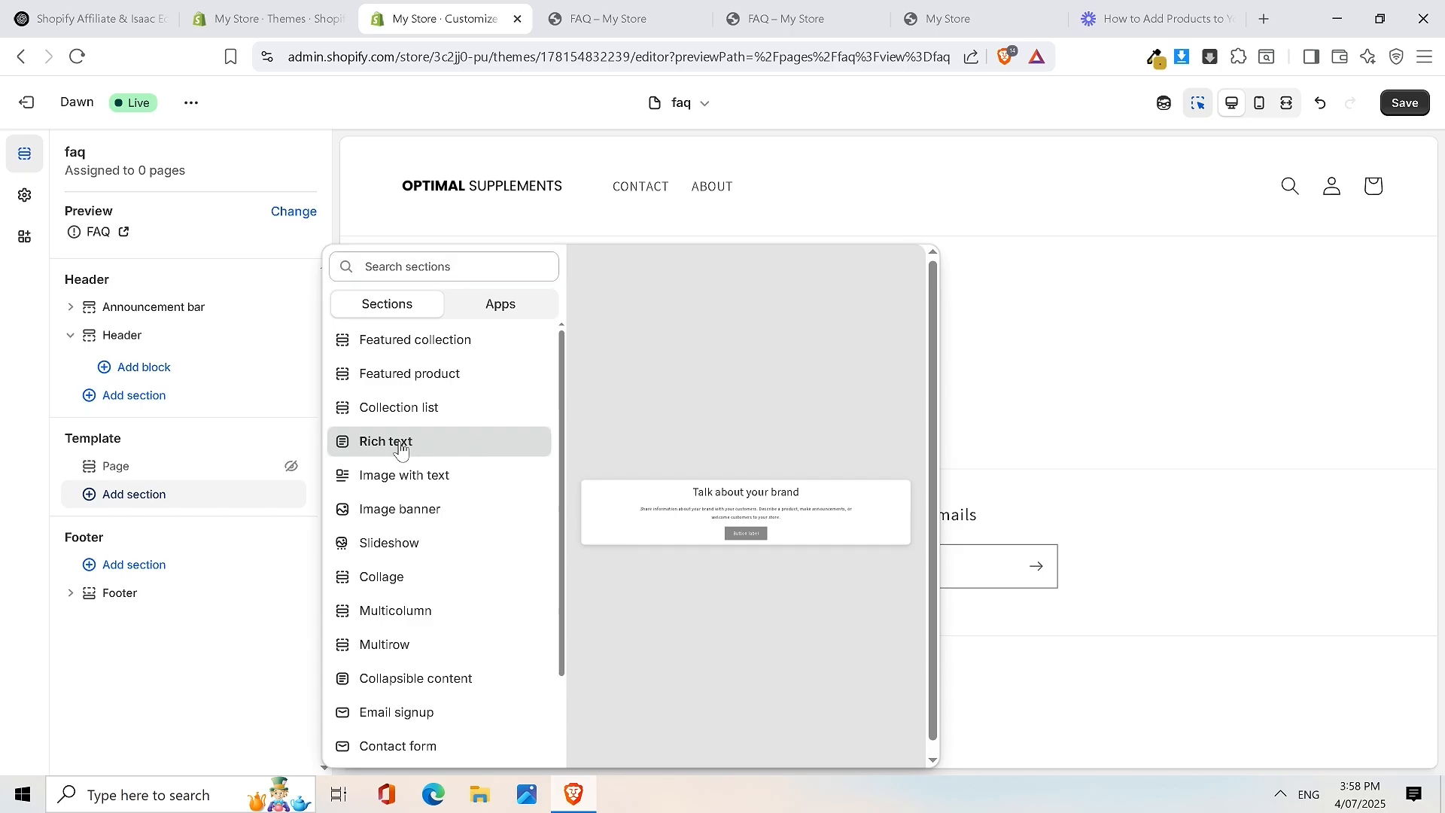
click(454, 445)
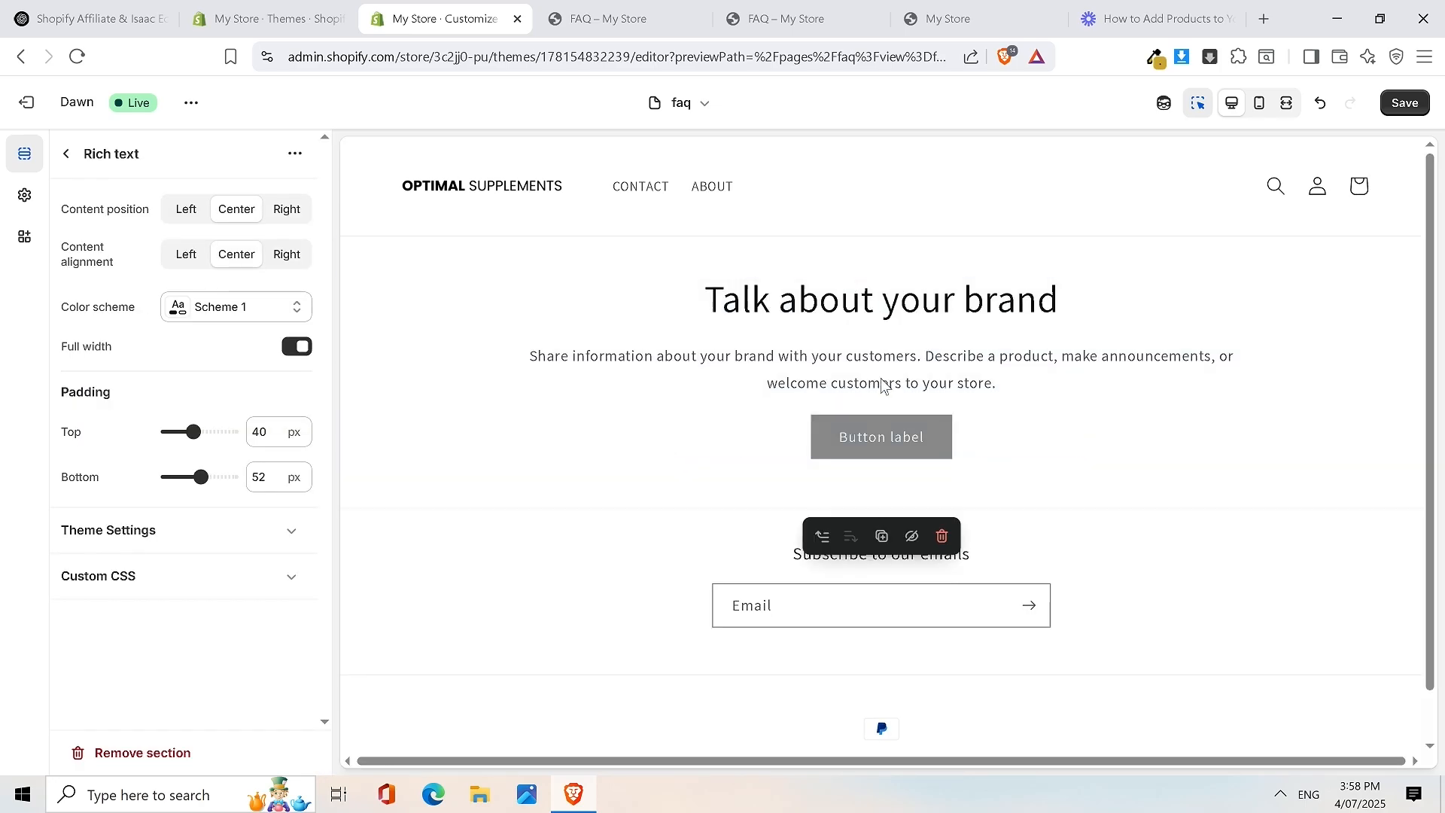
right_click(921, 432)
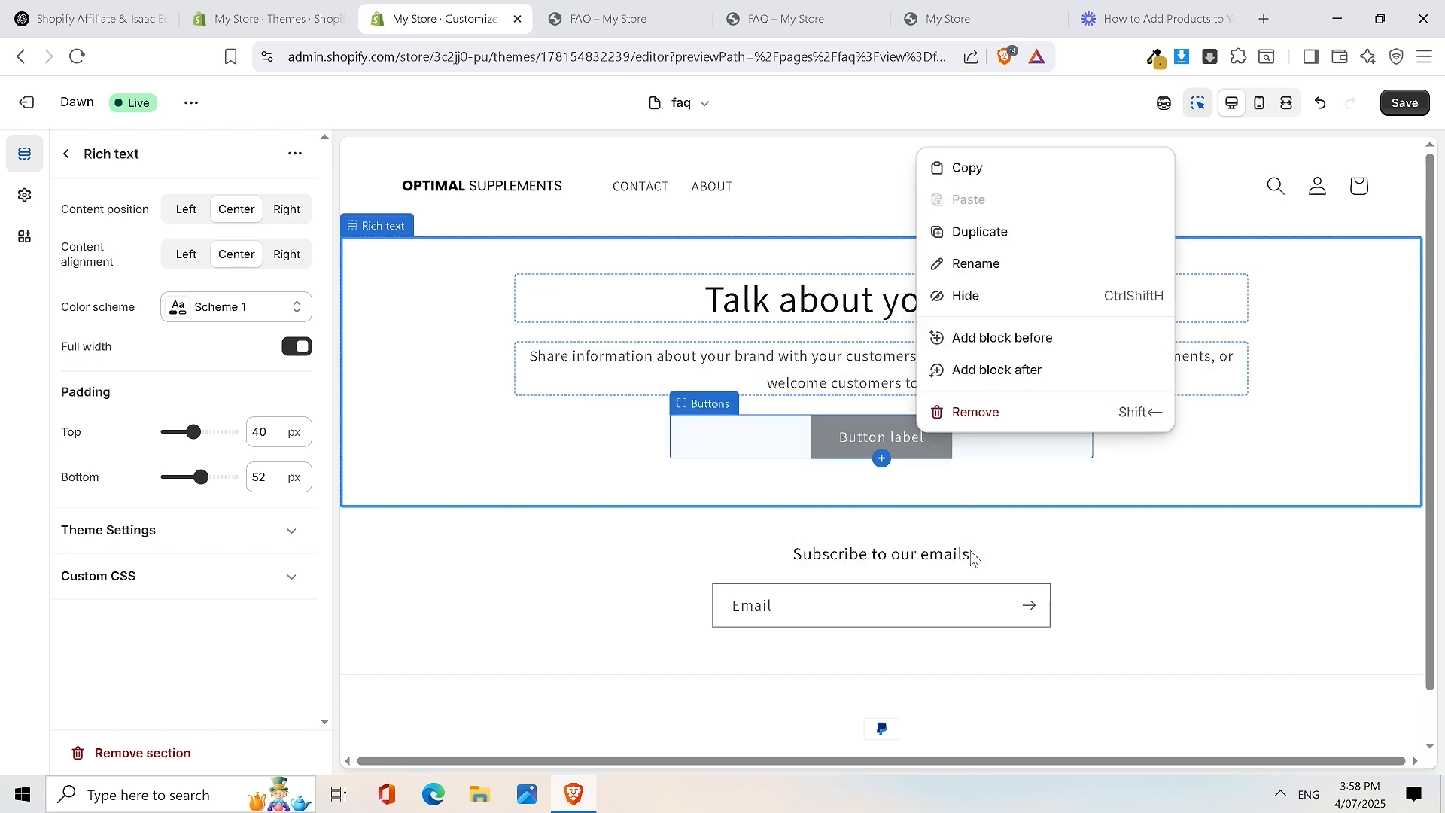
click(929, 458)
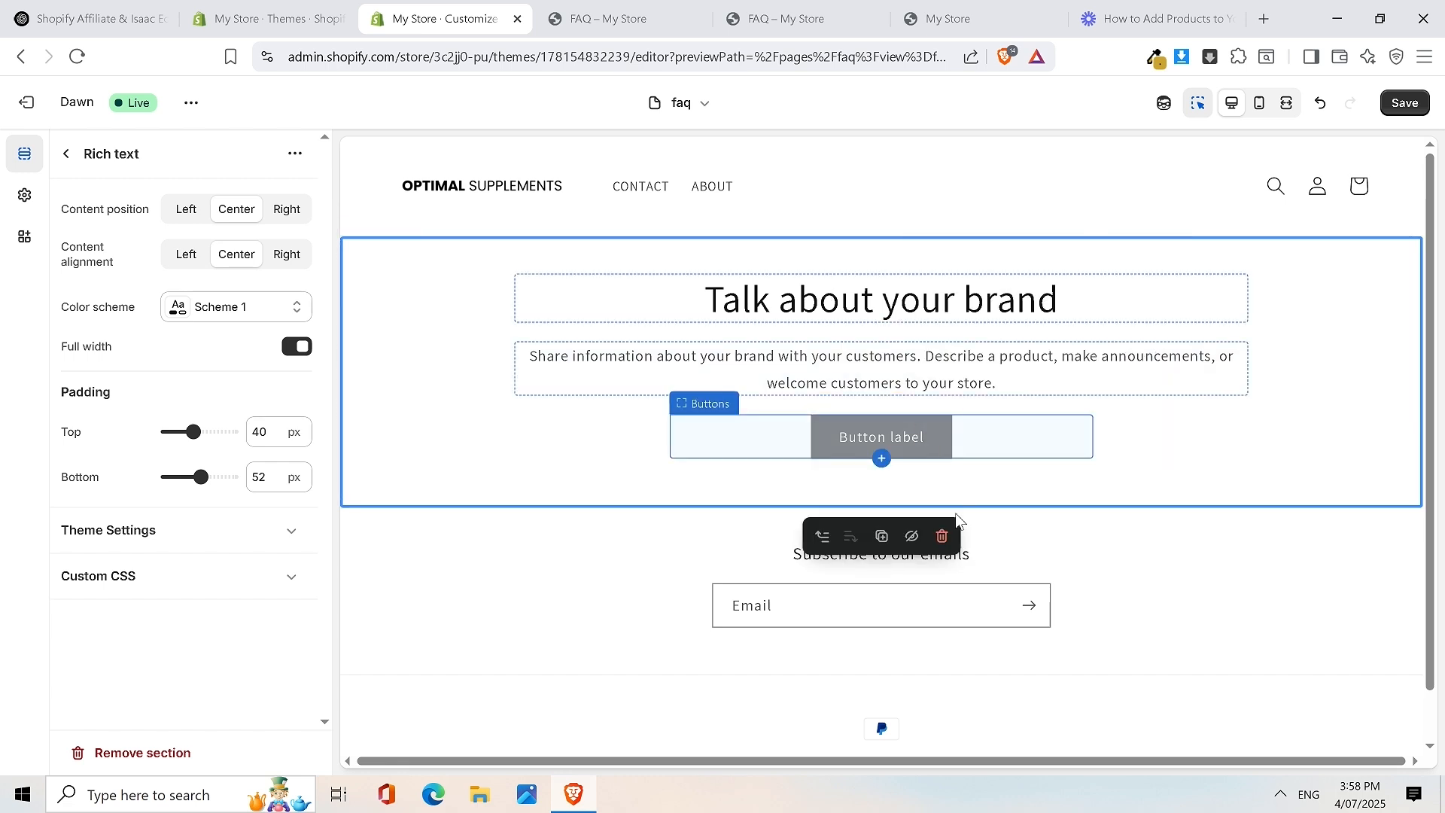
click(942, 538)
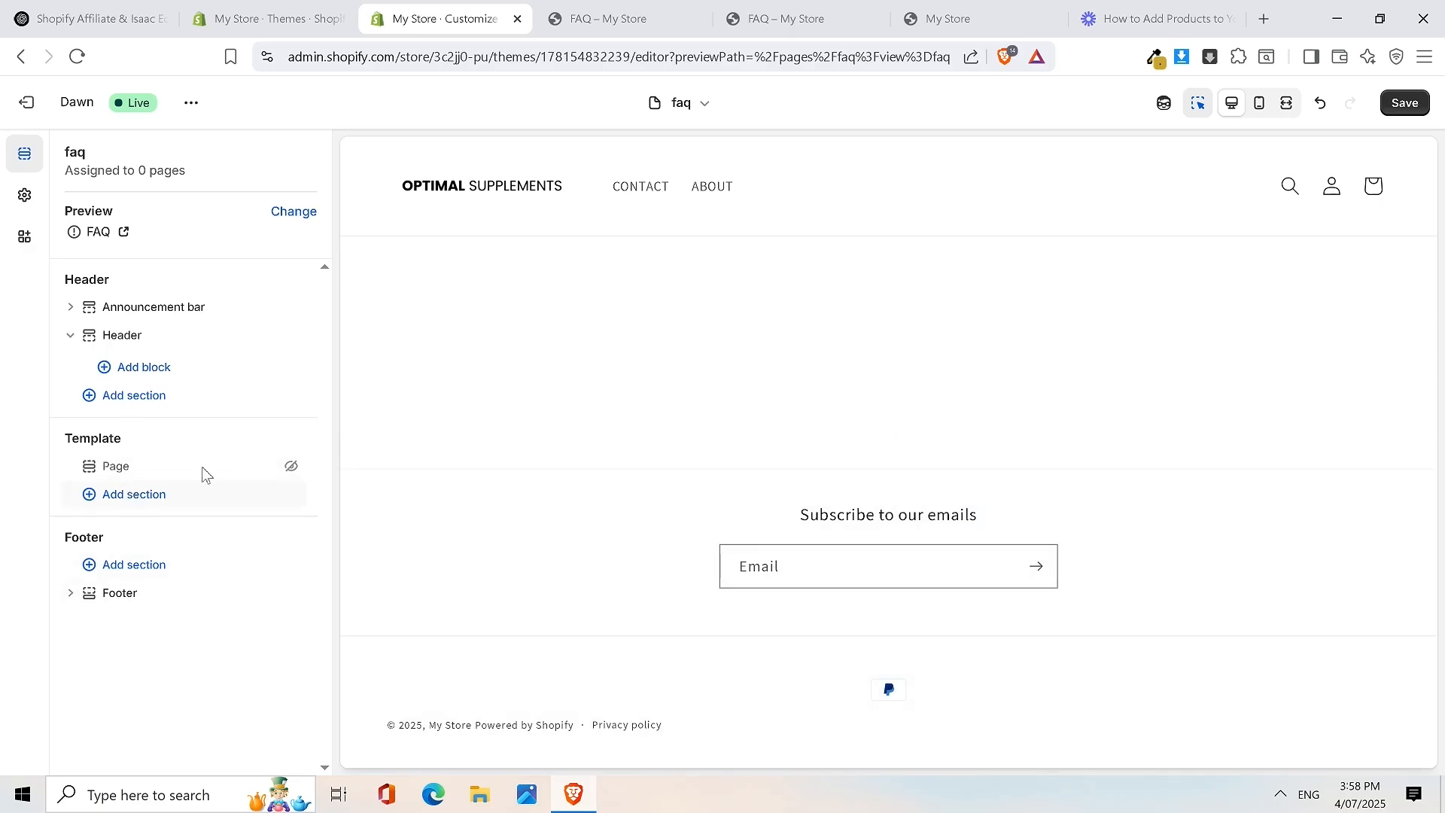
Add a Rich text section to the faq template and remove its Buttons and Text blocks
click(136, 493)
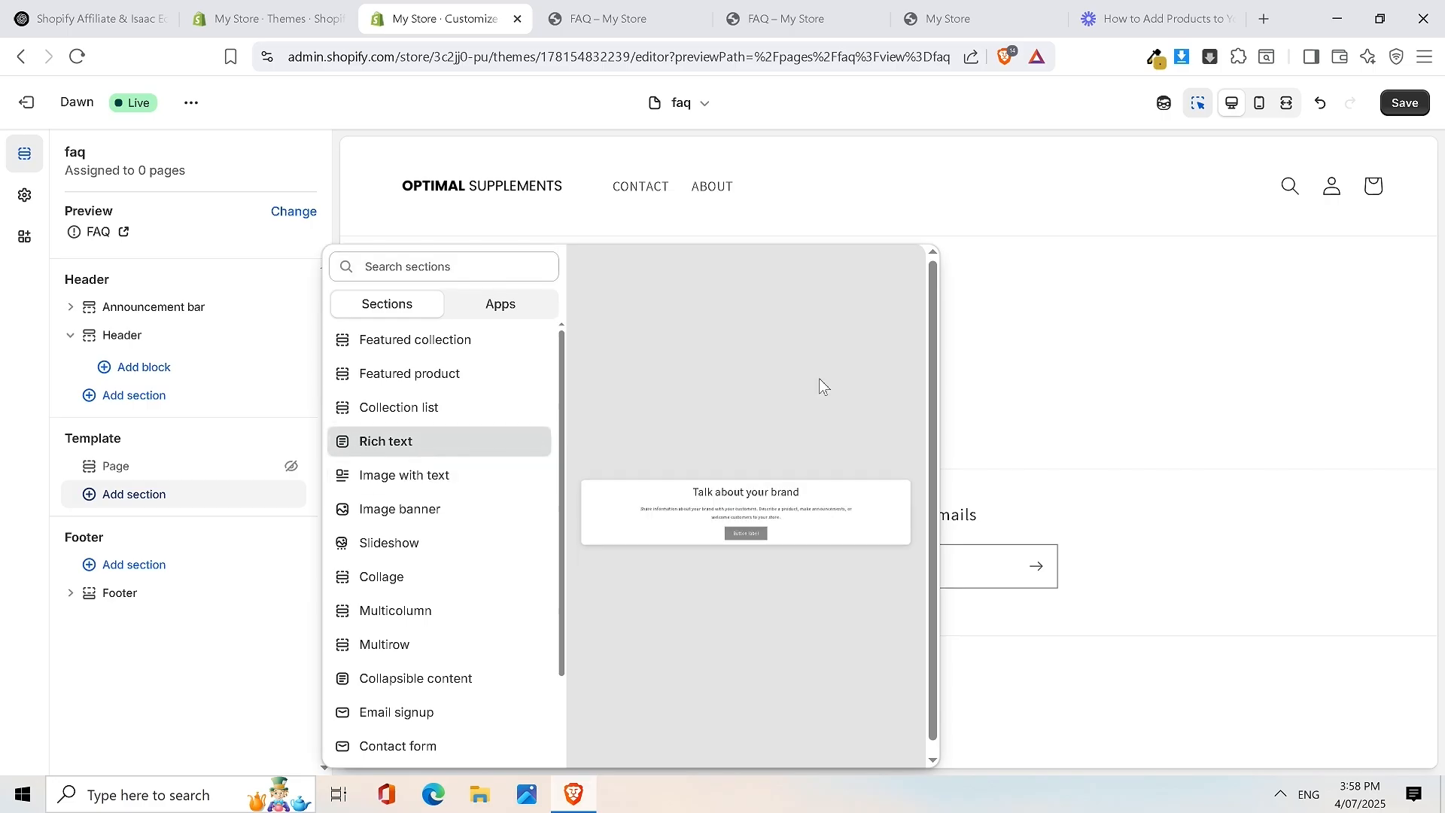
click(410, 445)
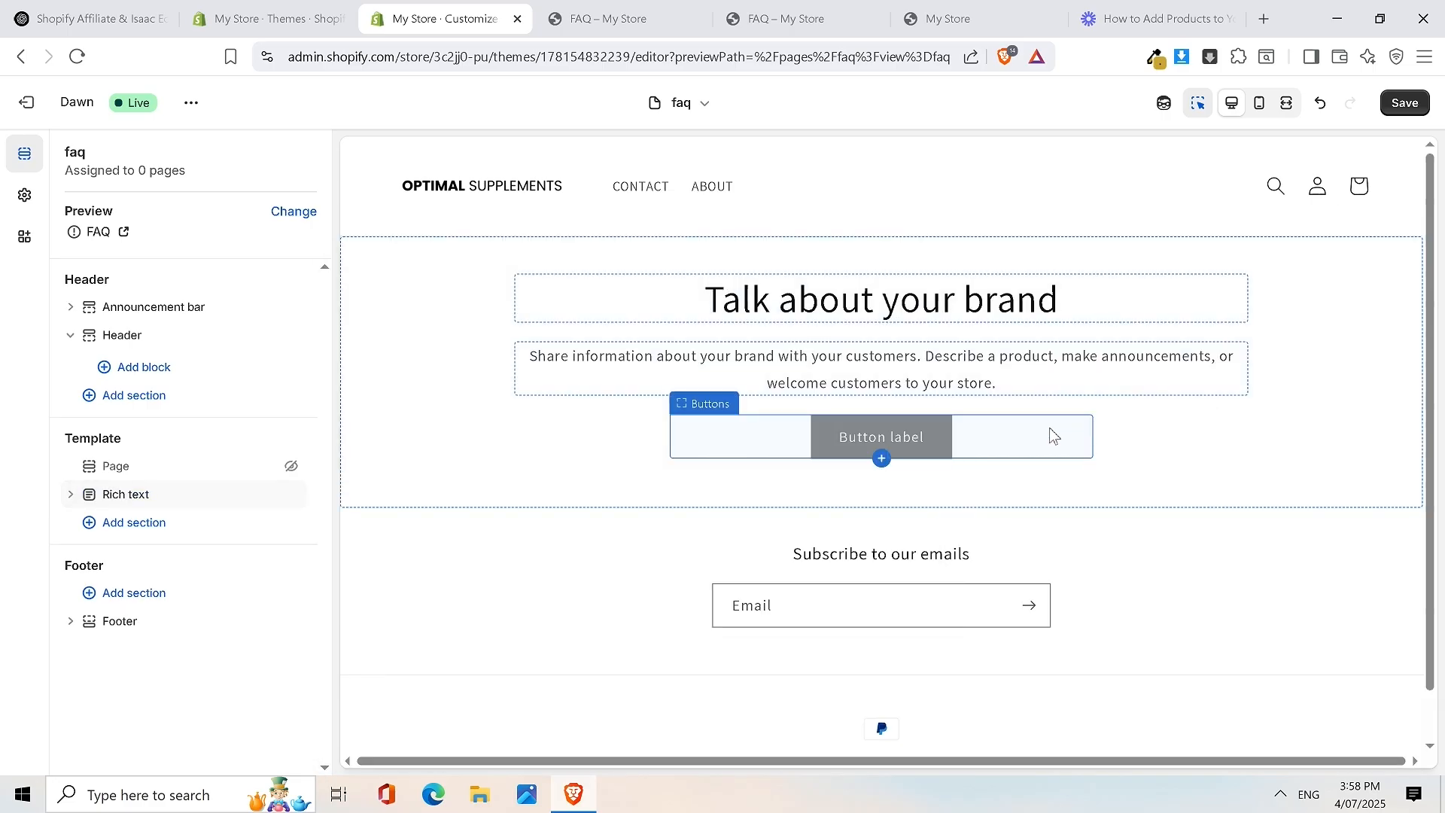
click(1032, 451)
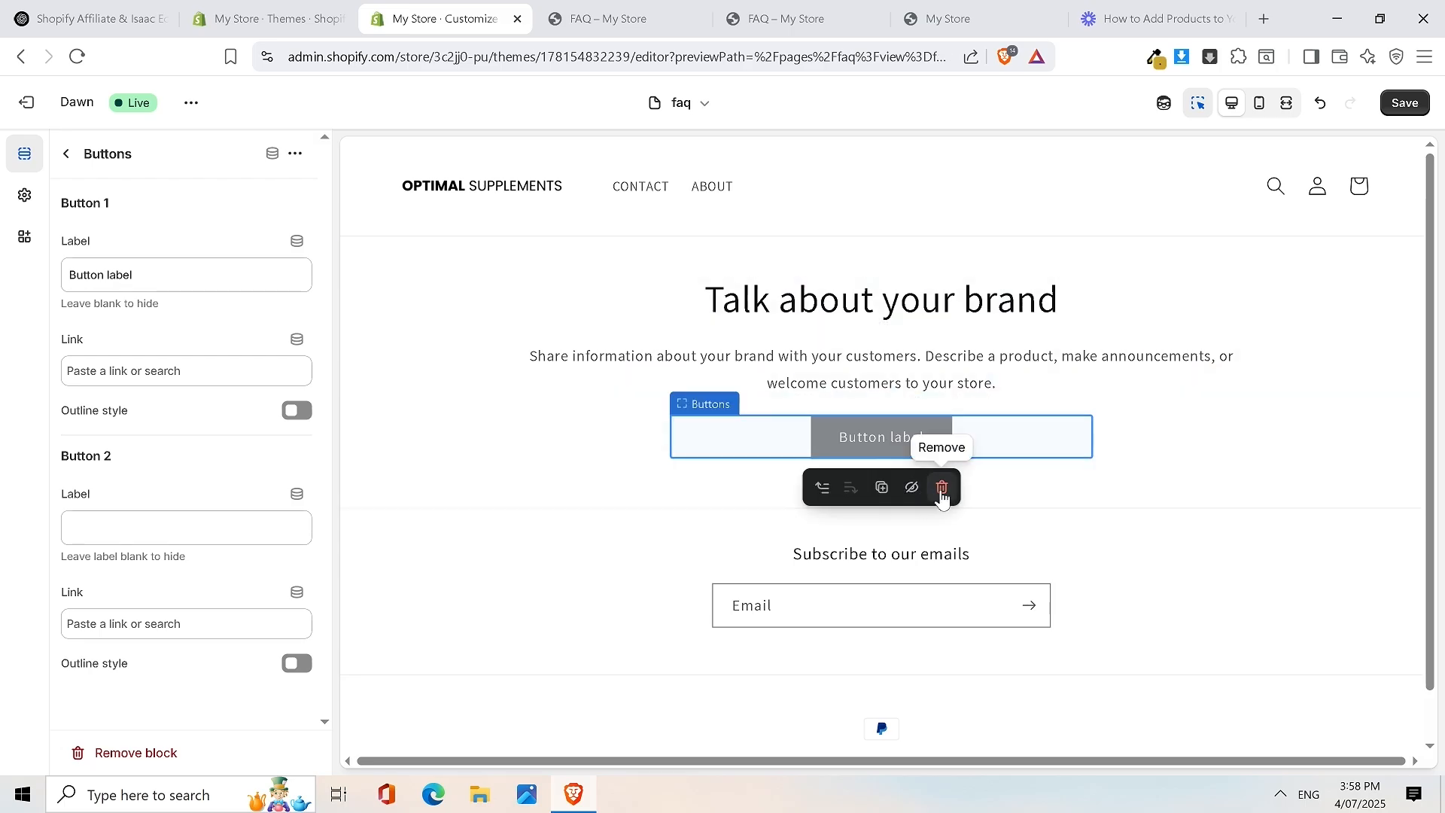
click(941, 489)
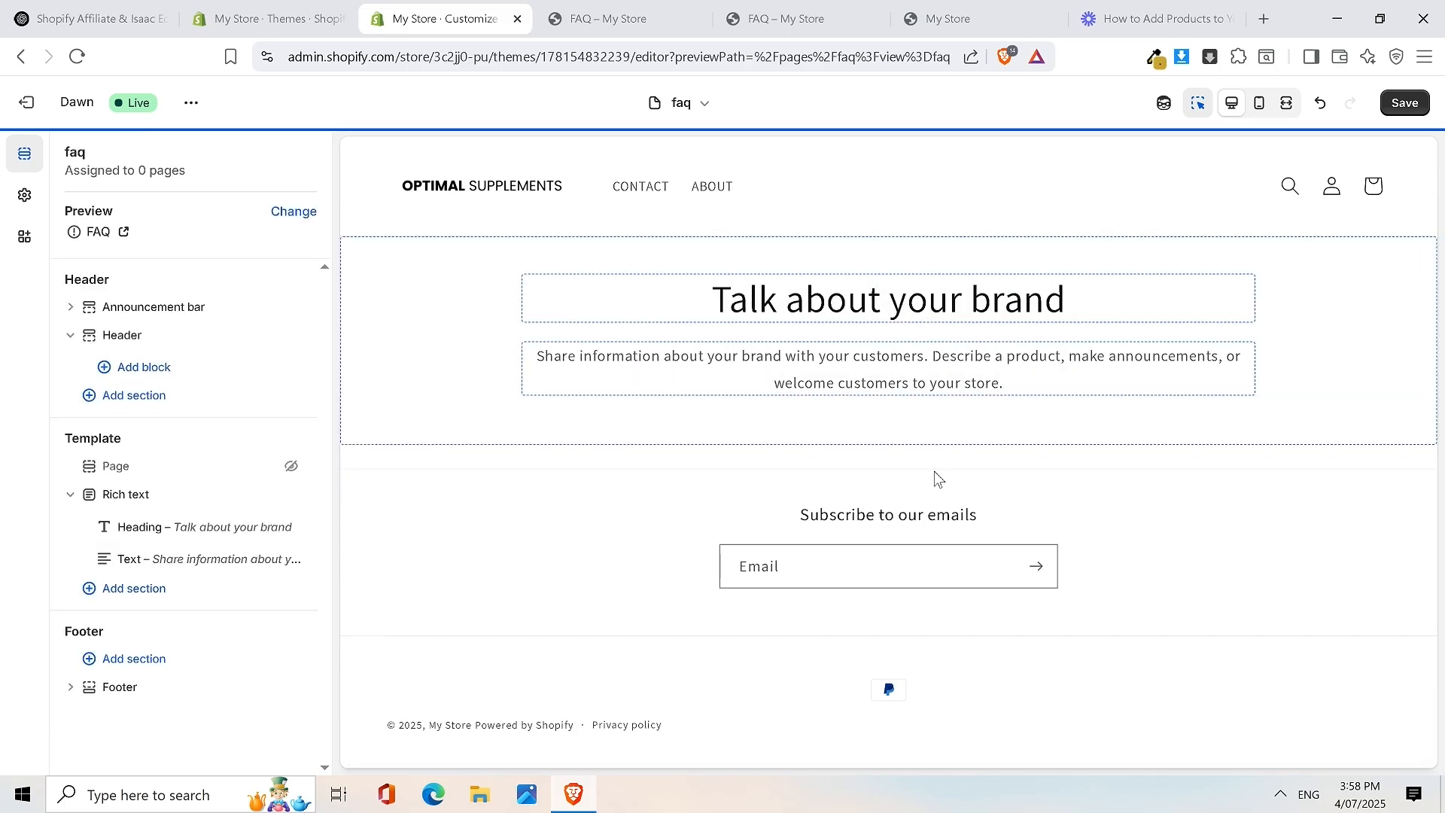
click(972, 366)
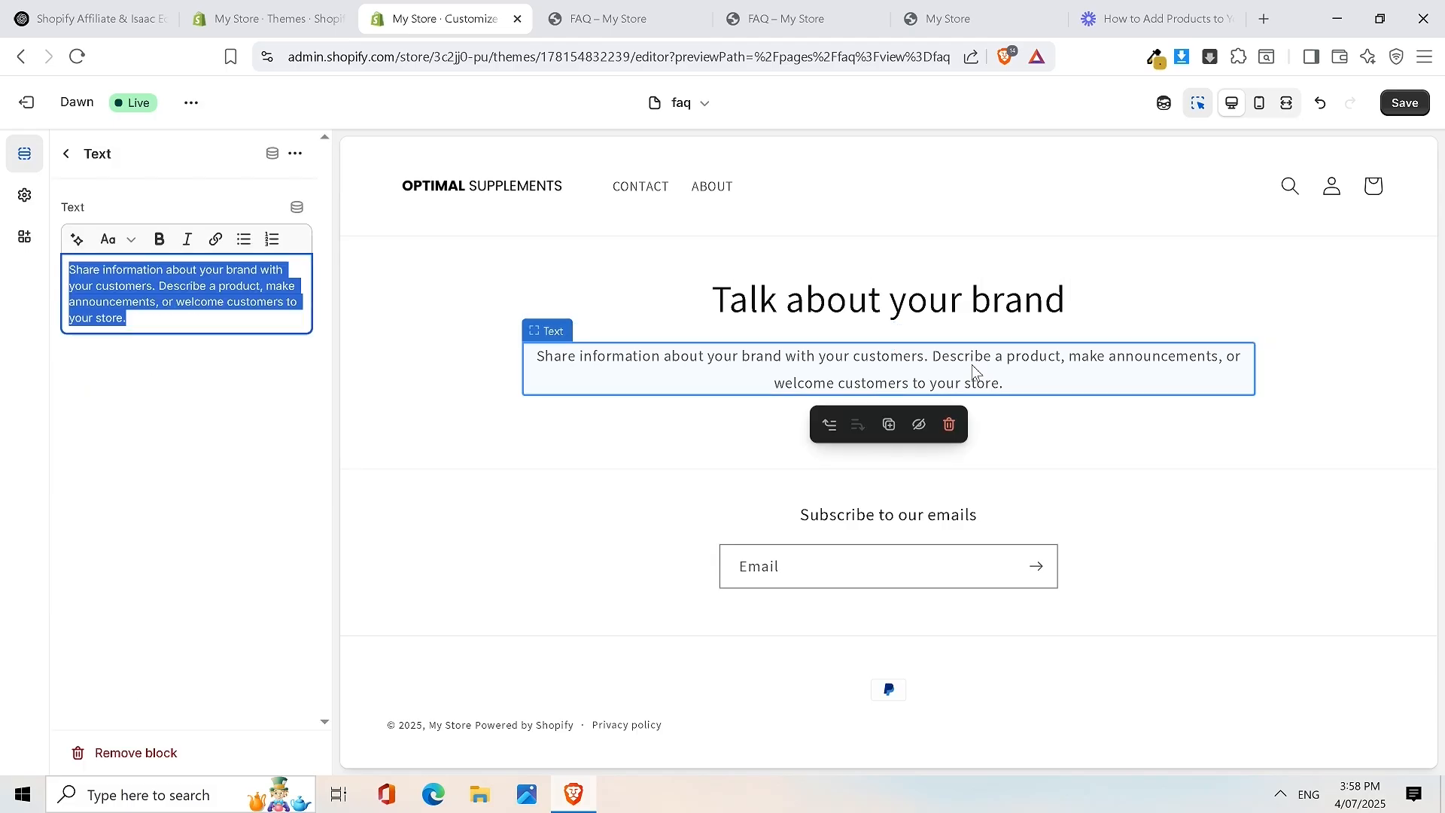
click(949, 425)
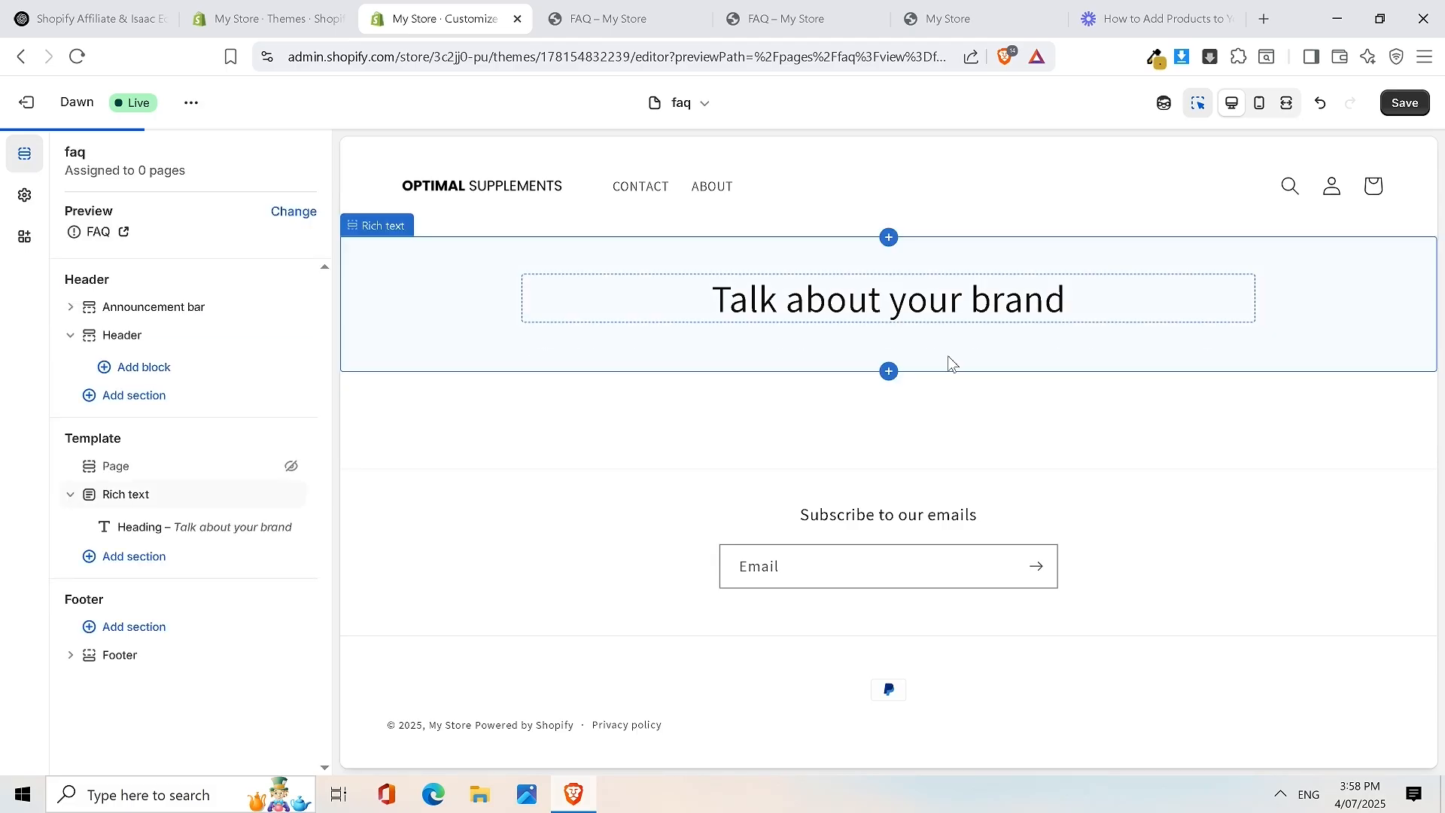
Change the Rich text section's heading text to FAQ
click(917, 299)
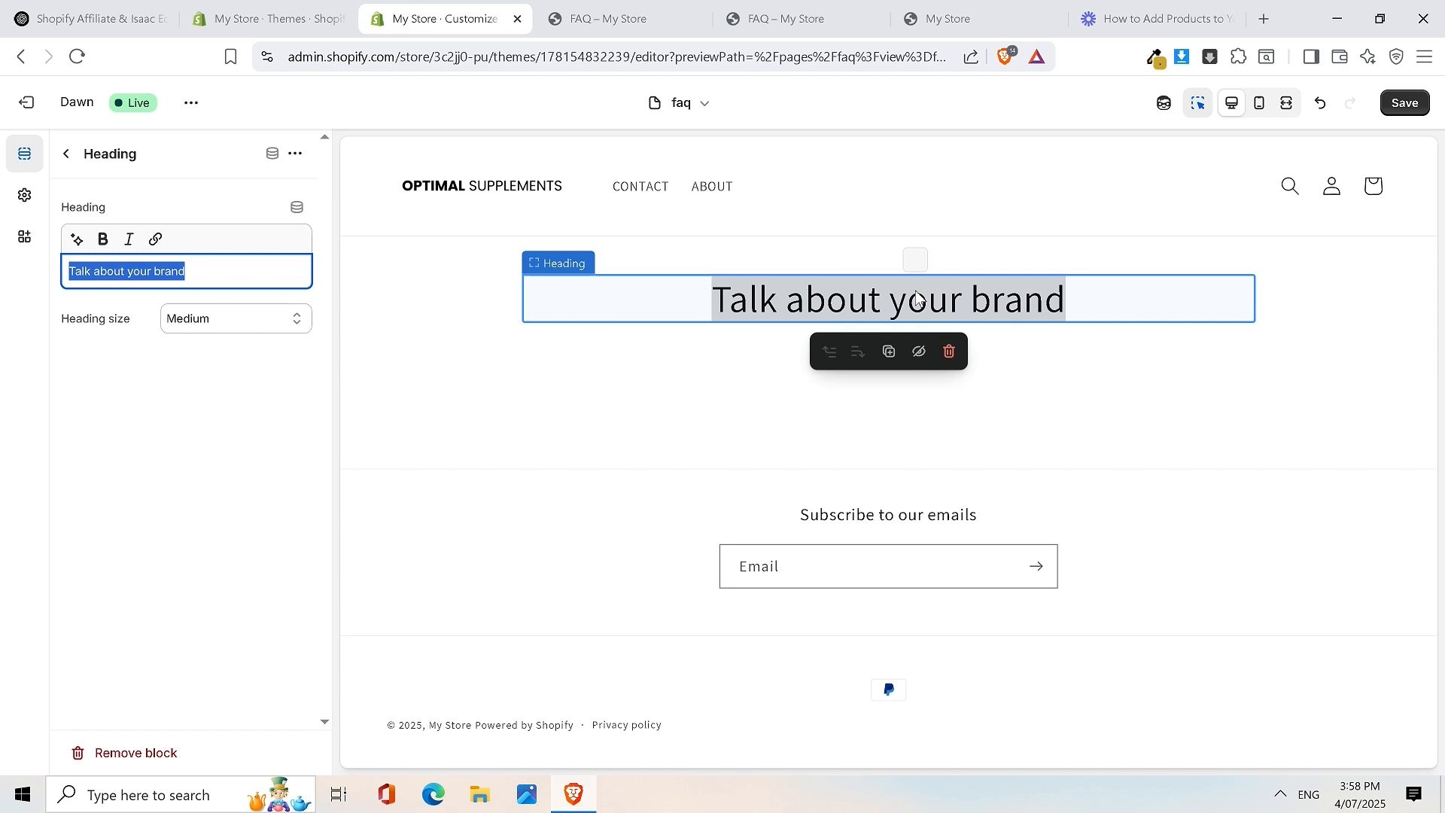
text(faw)
key(BackSpace)
key(BackSpace)
key(BackSpace)
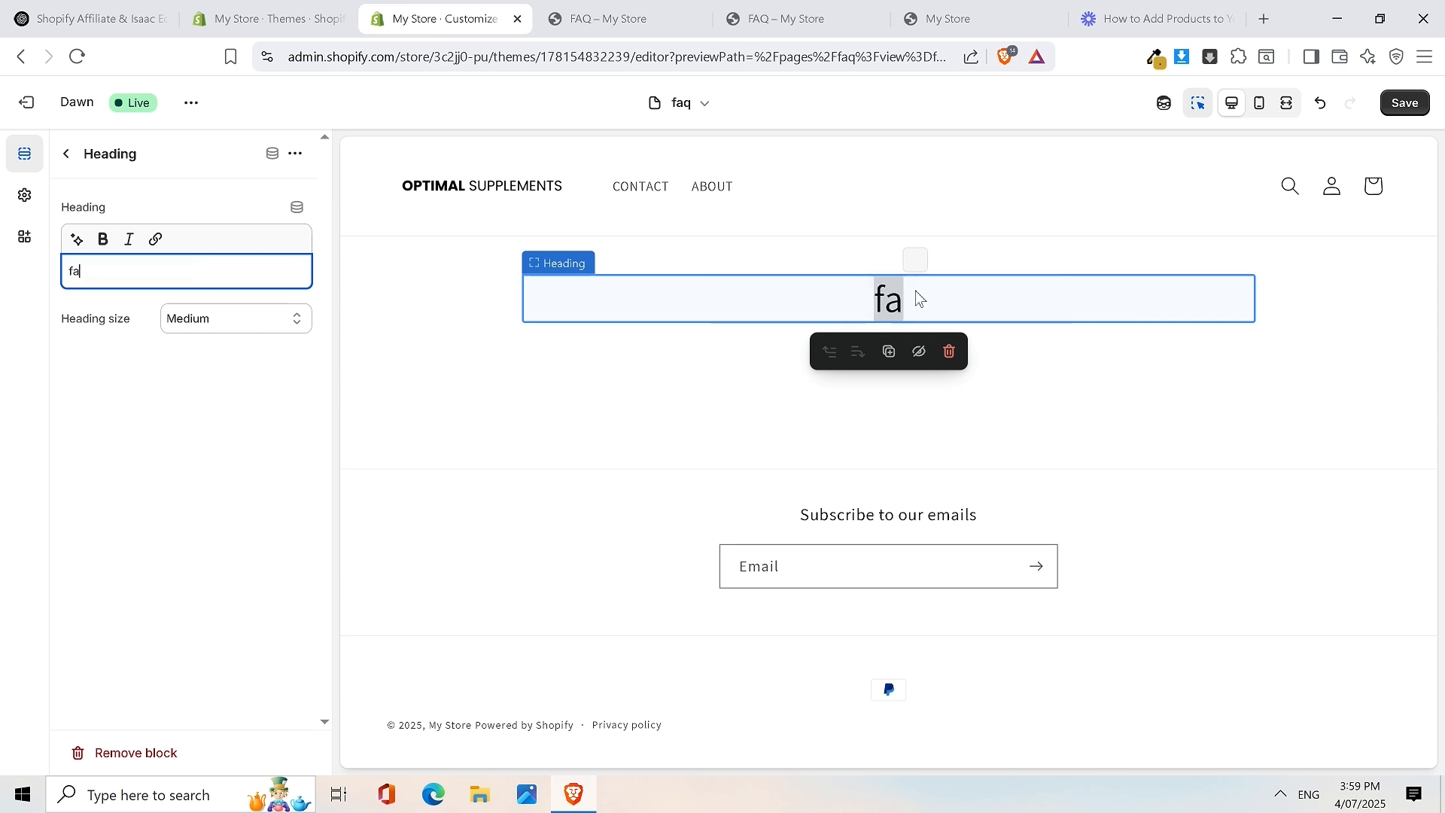
text(GAQ)
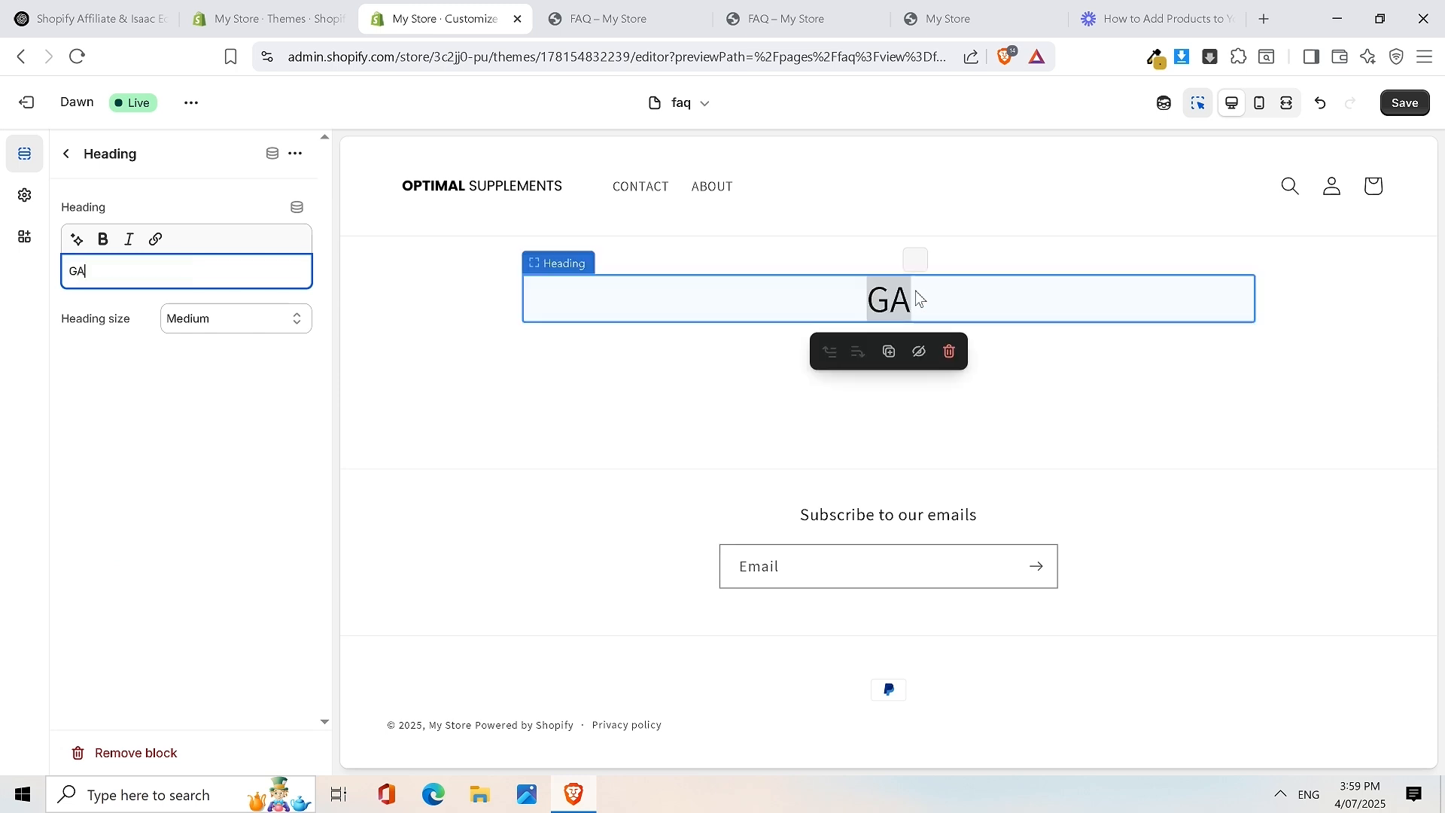
key(BackSpace)
key(BackSpace)
key(BackSpace)
text(FAQ)
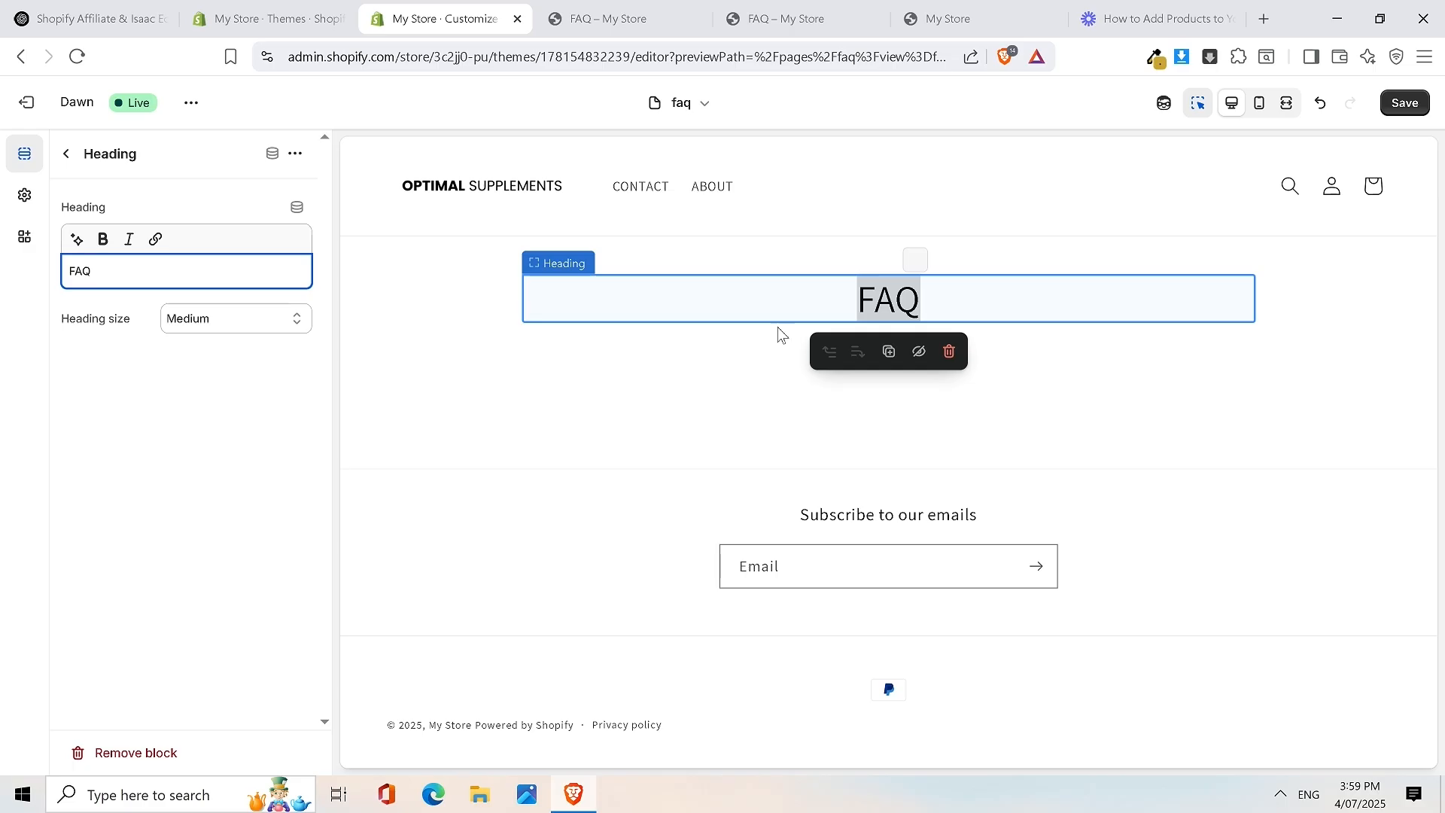
Make the FAQ heading bold and set its heading size to Extra large
click(101, 240)
double_click(134, 284)
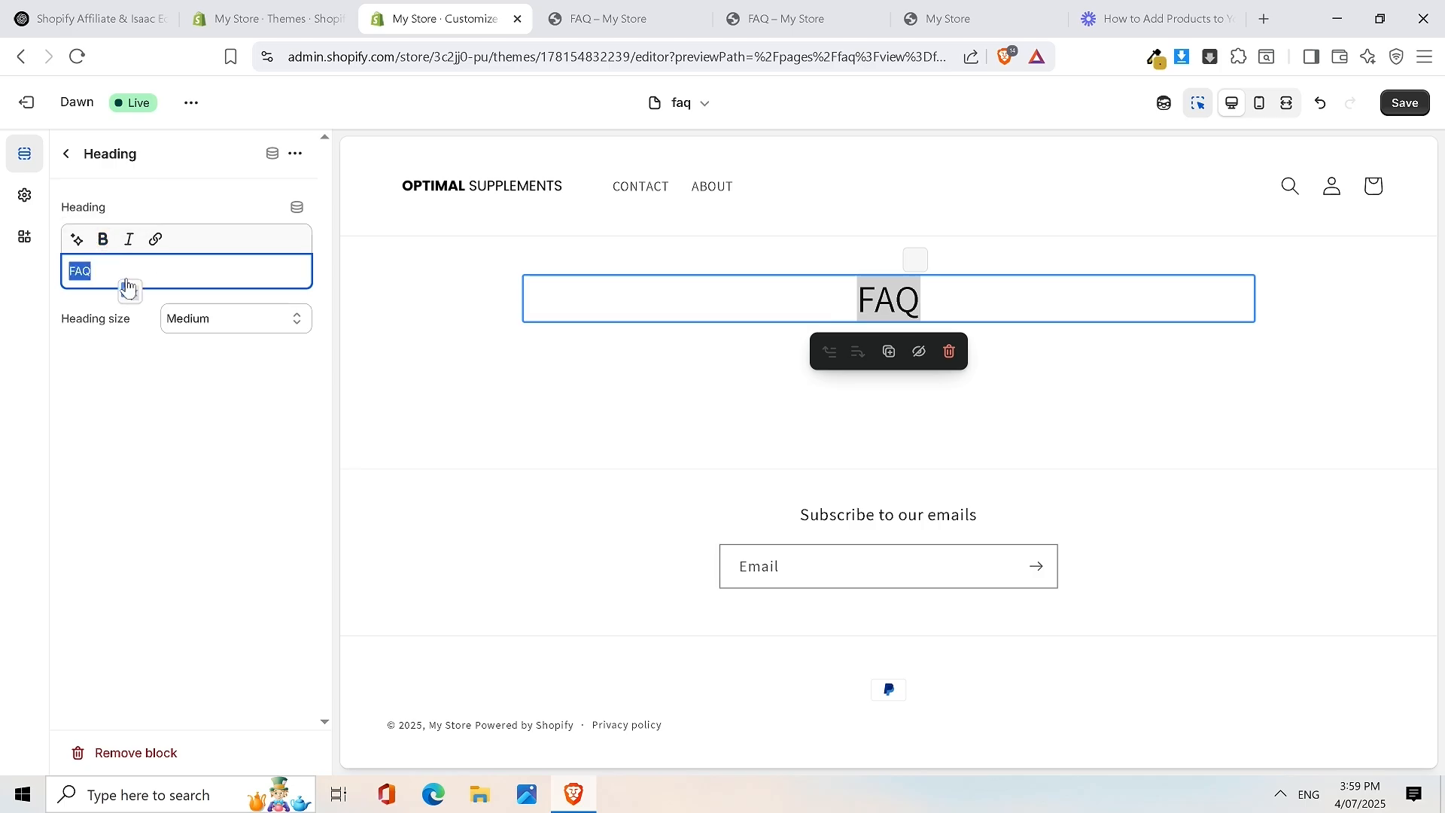
click(105, 244)
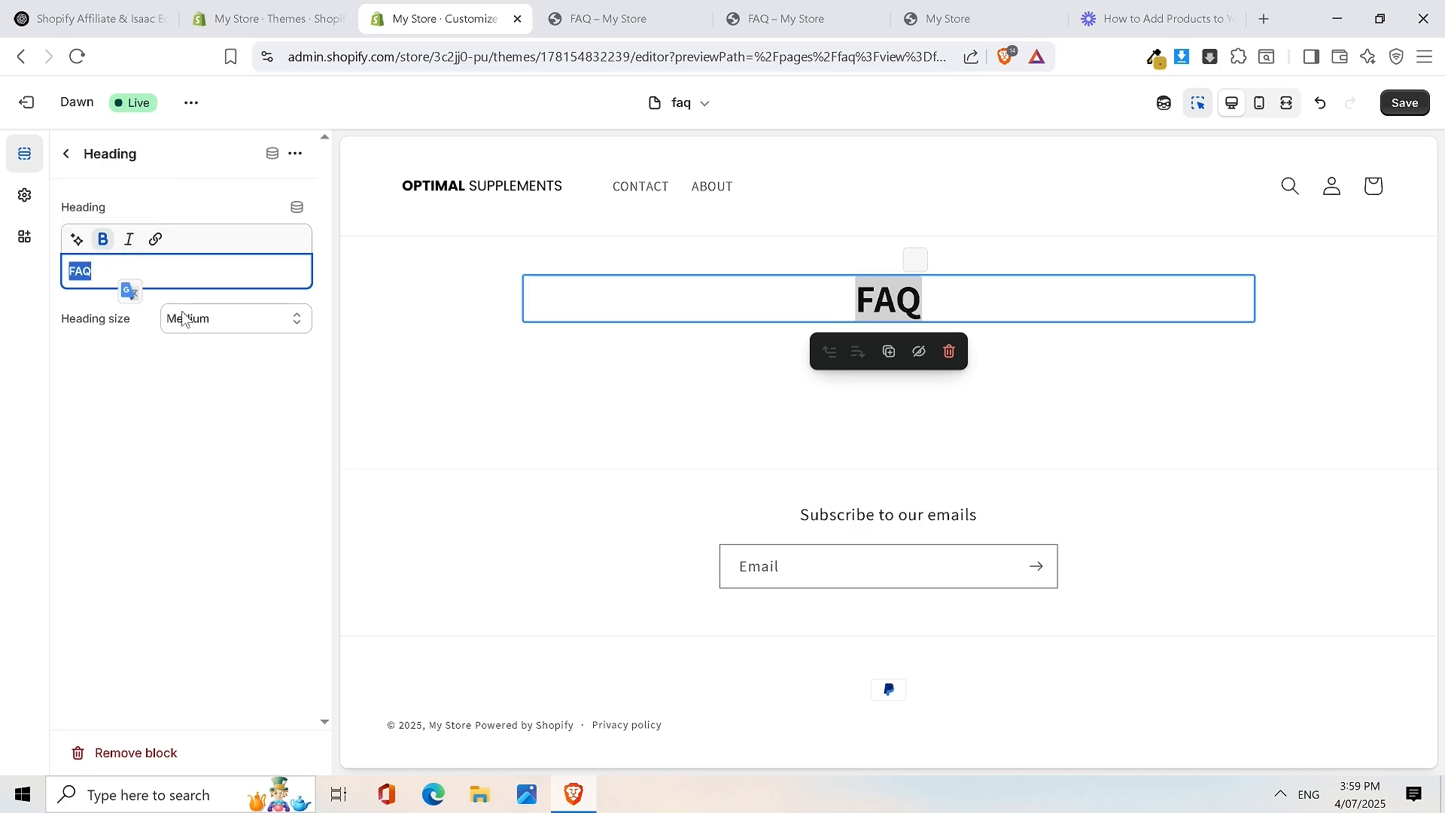
click(213, 319)
click(187, 416)
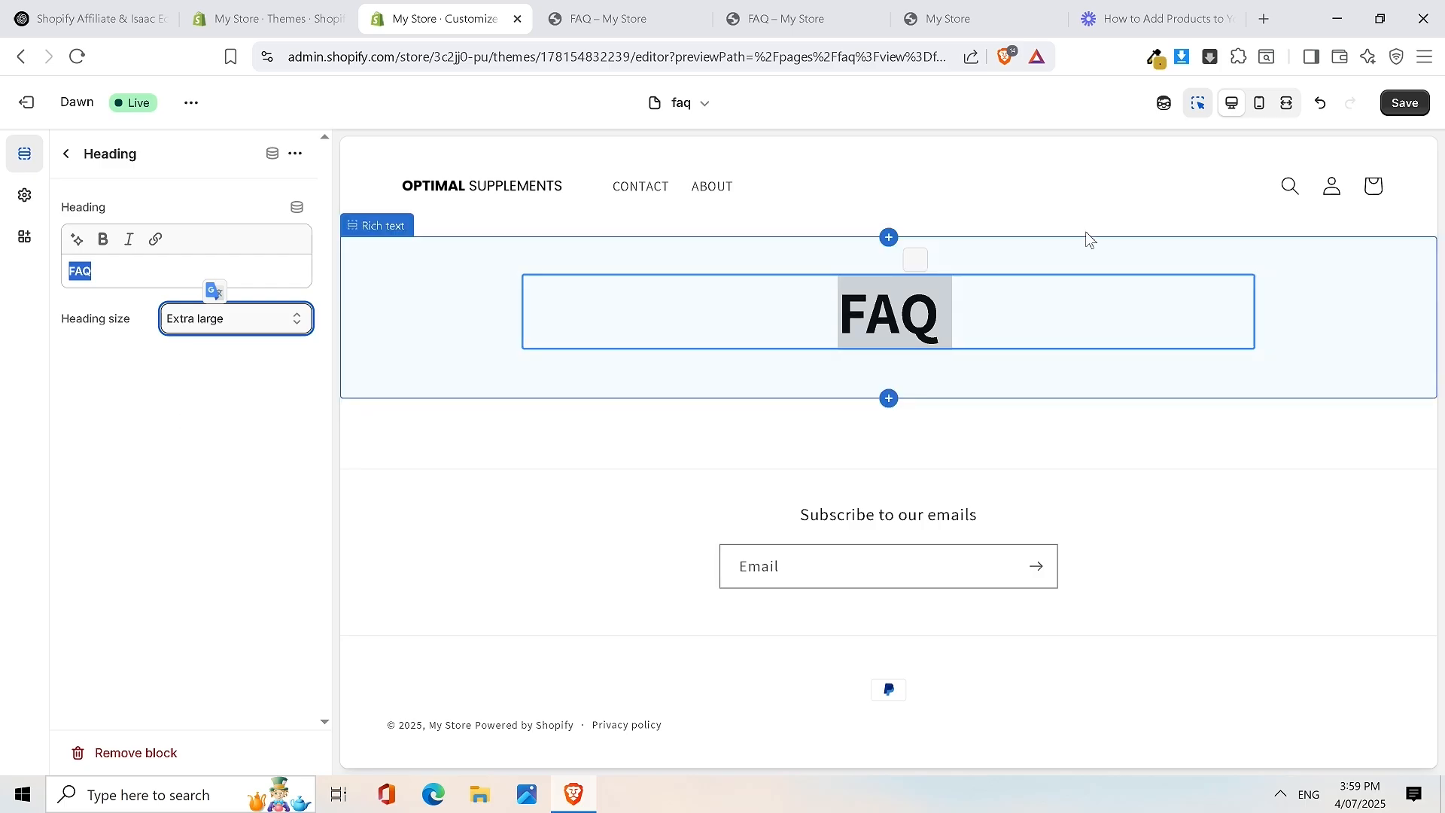
Examine the settings of the Rich text section and its FAQ heading
click(944, 267)
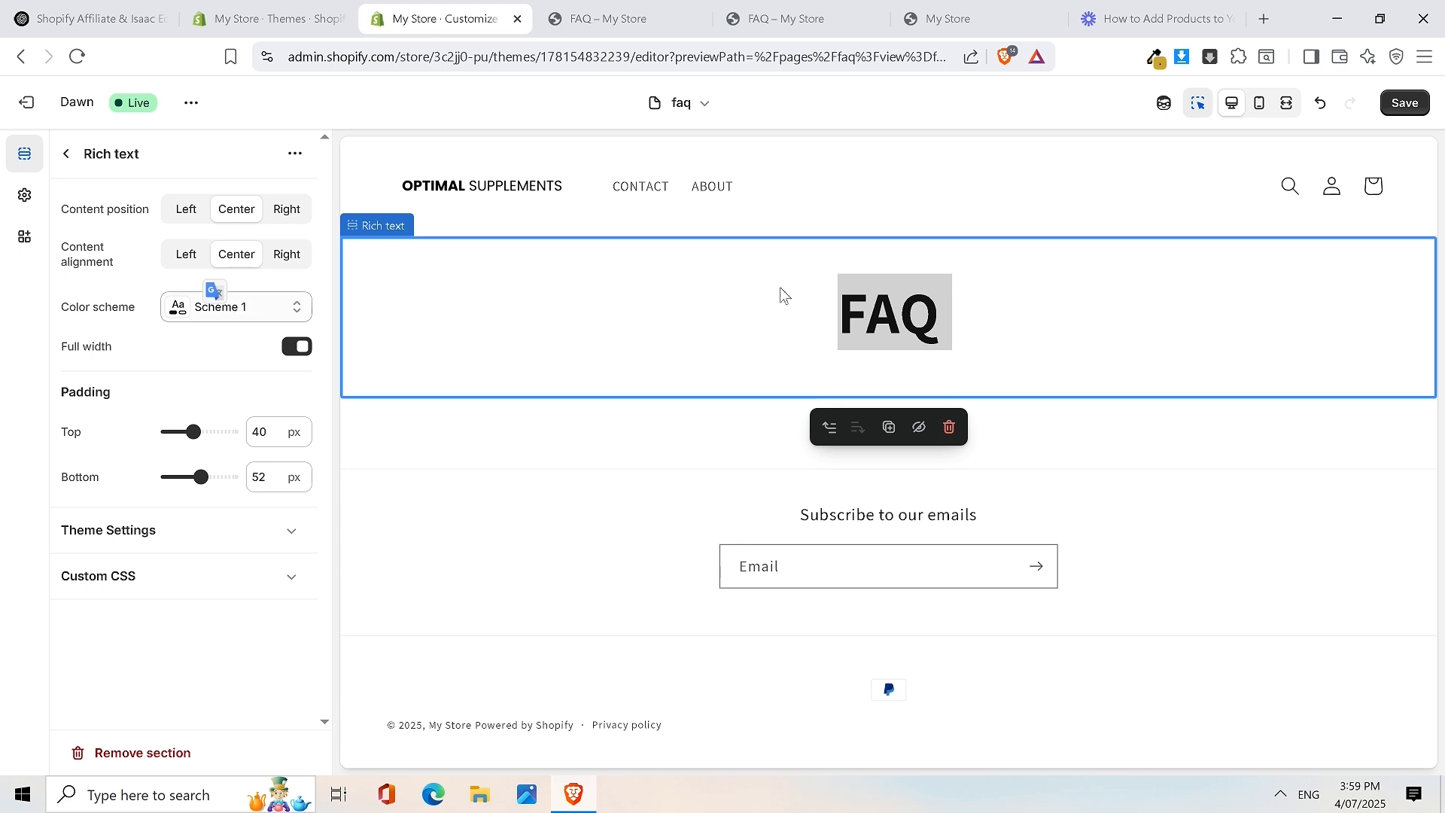
click(926, 316)
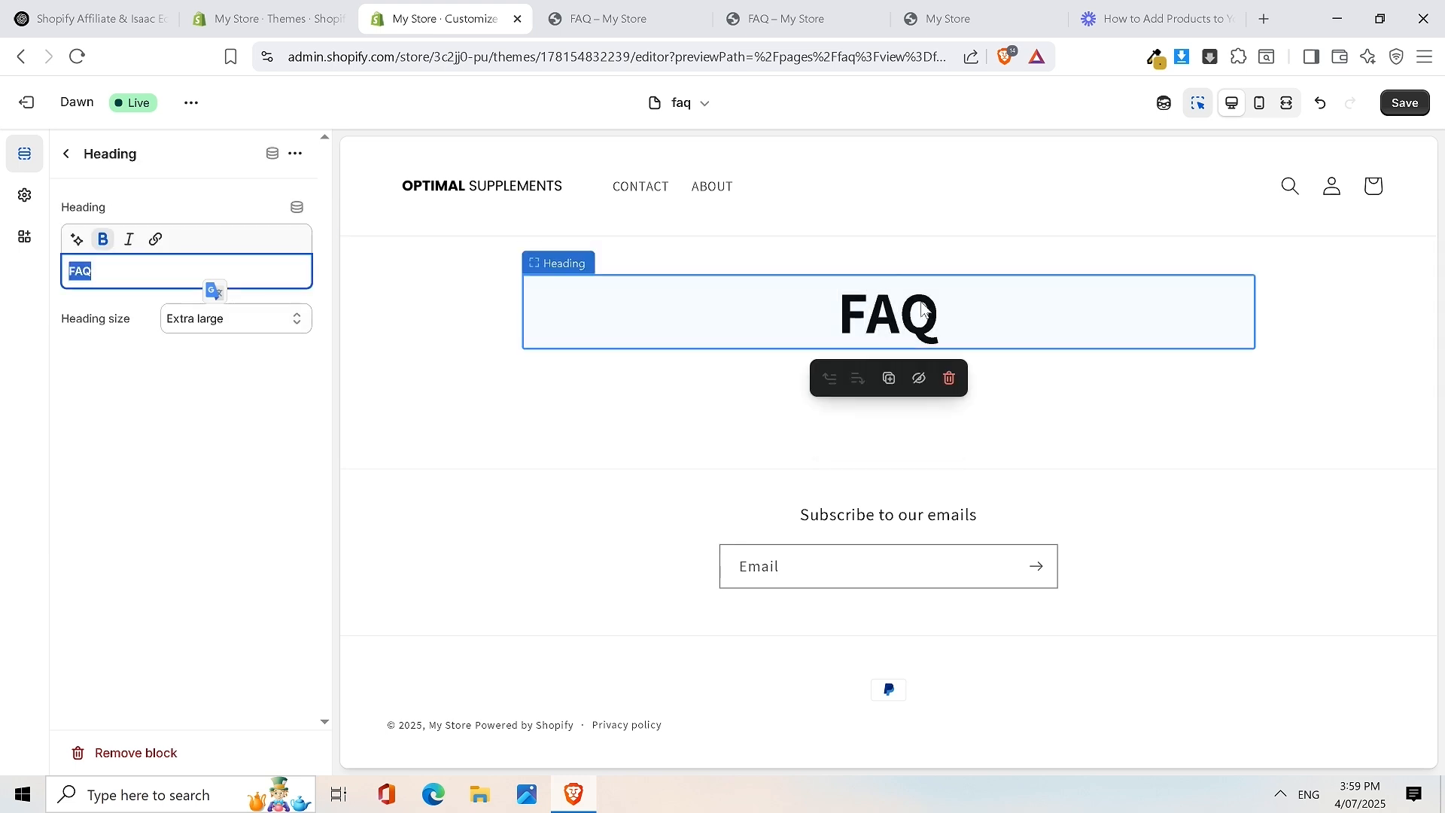
click(65, 154)
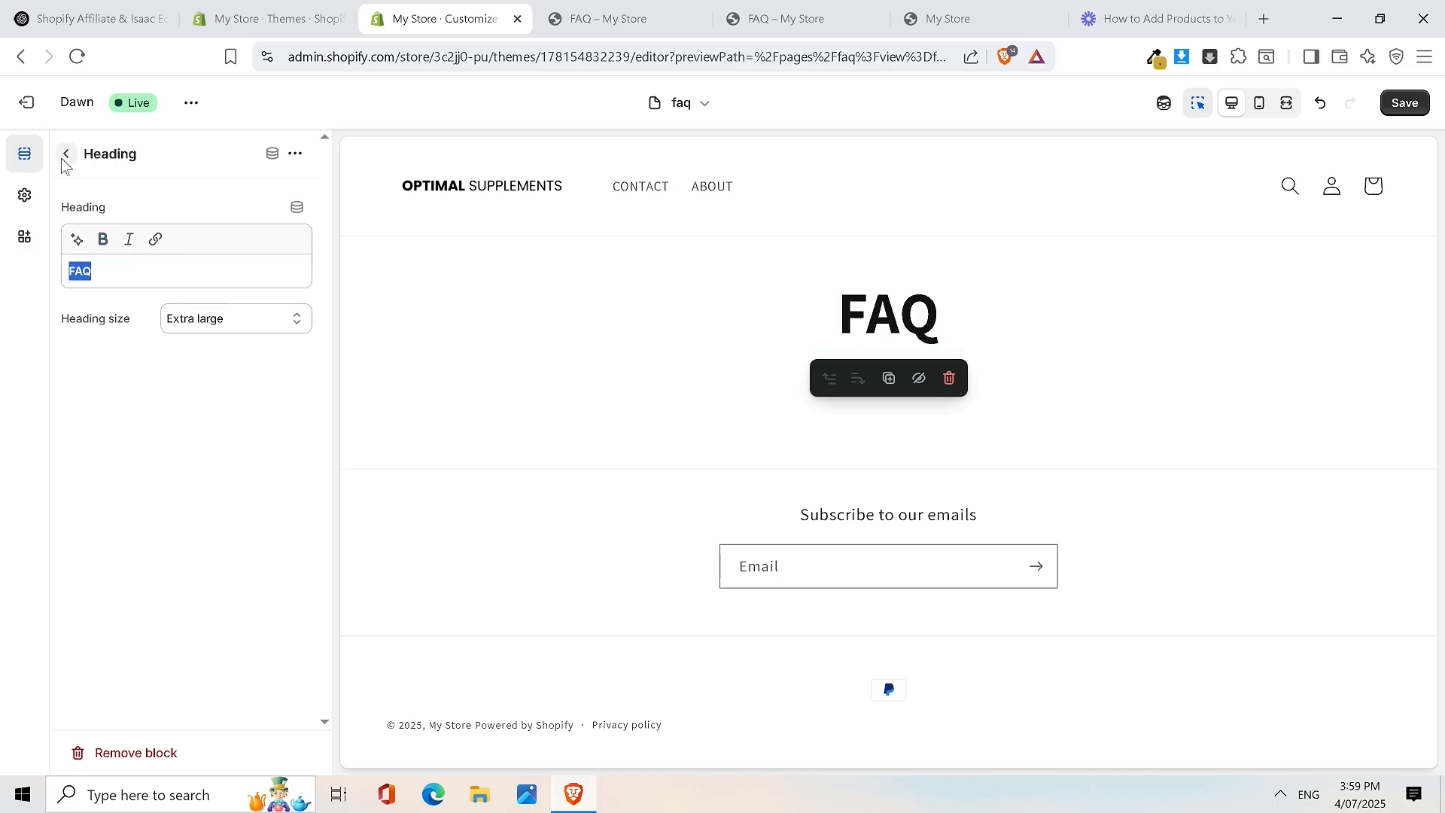
click(927, 312)
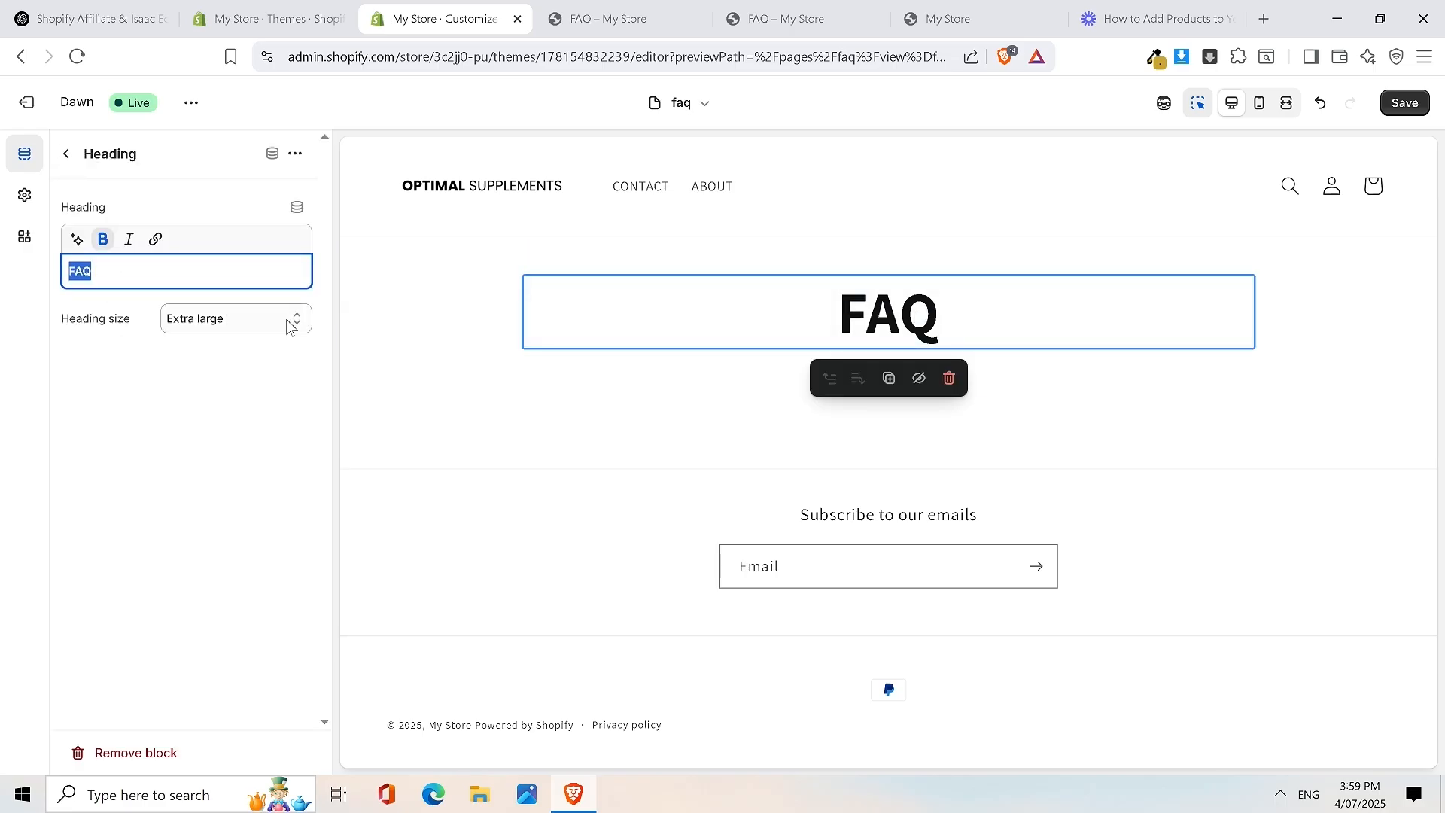
click(230, 319)
click(945, 278)
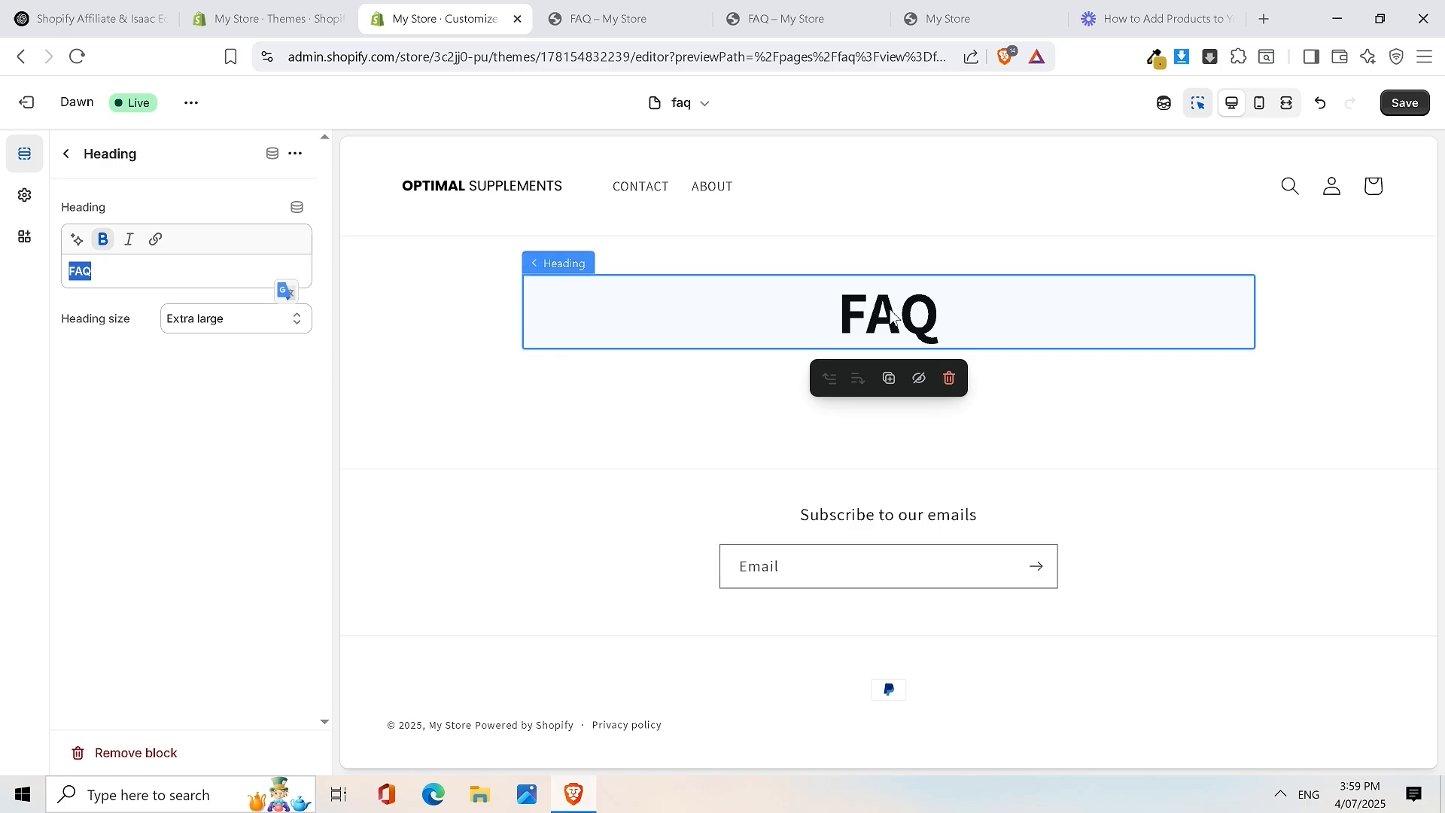
click(67, 155)
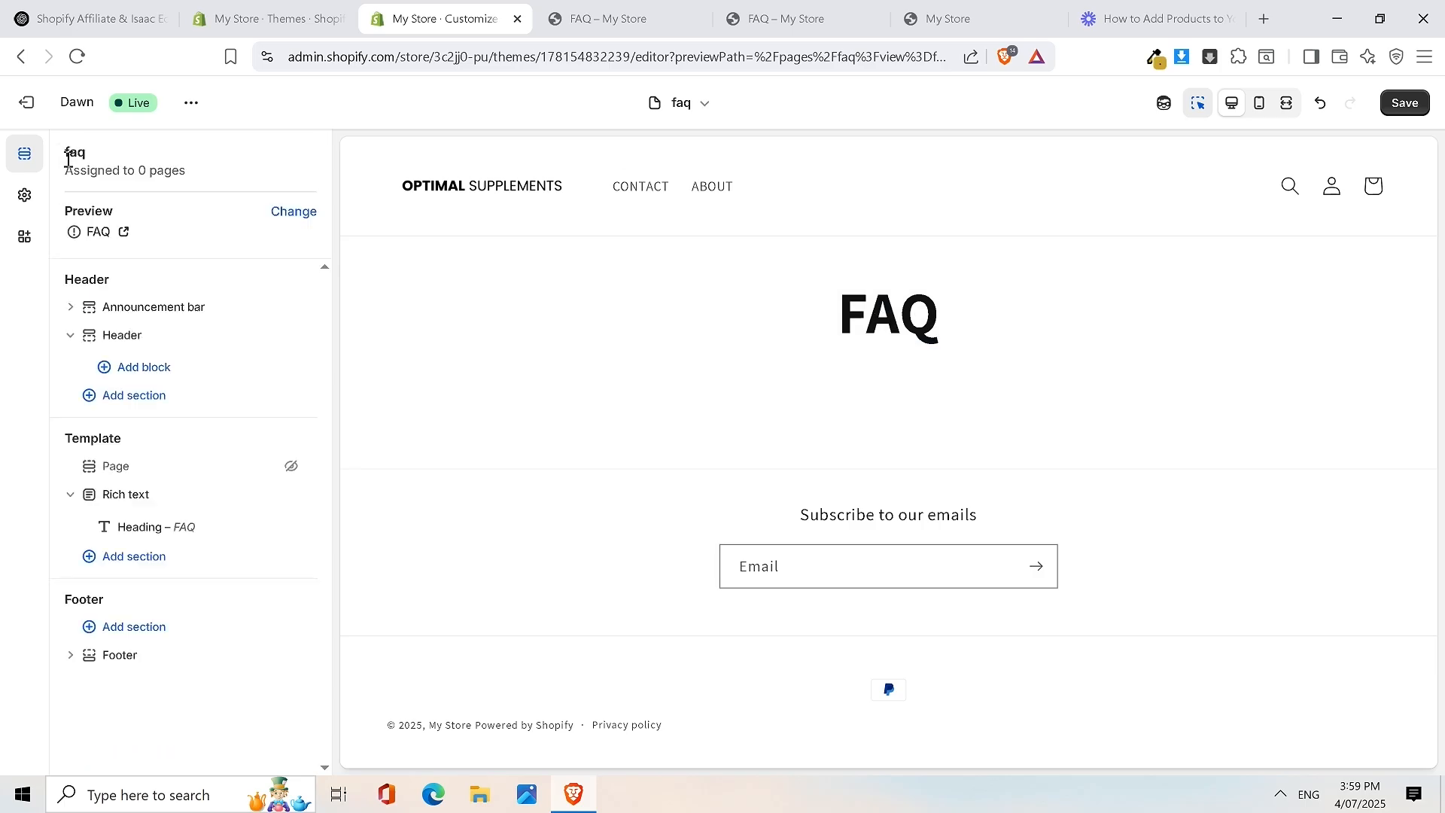
click(1009, 280)
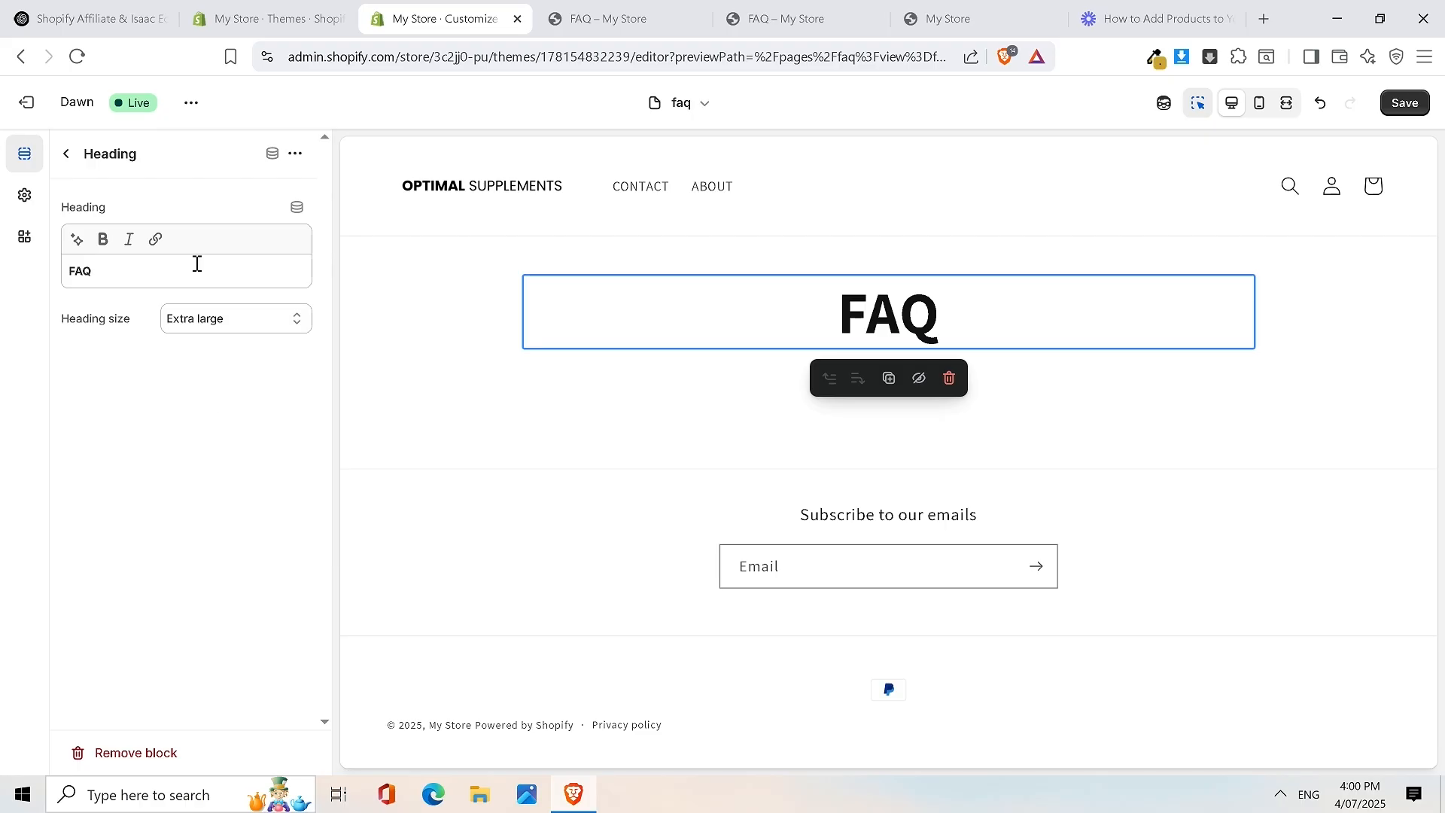
click(66, 154)
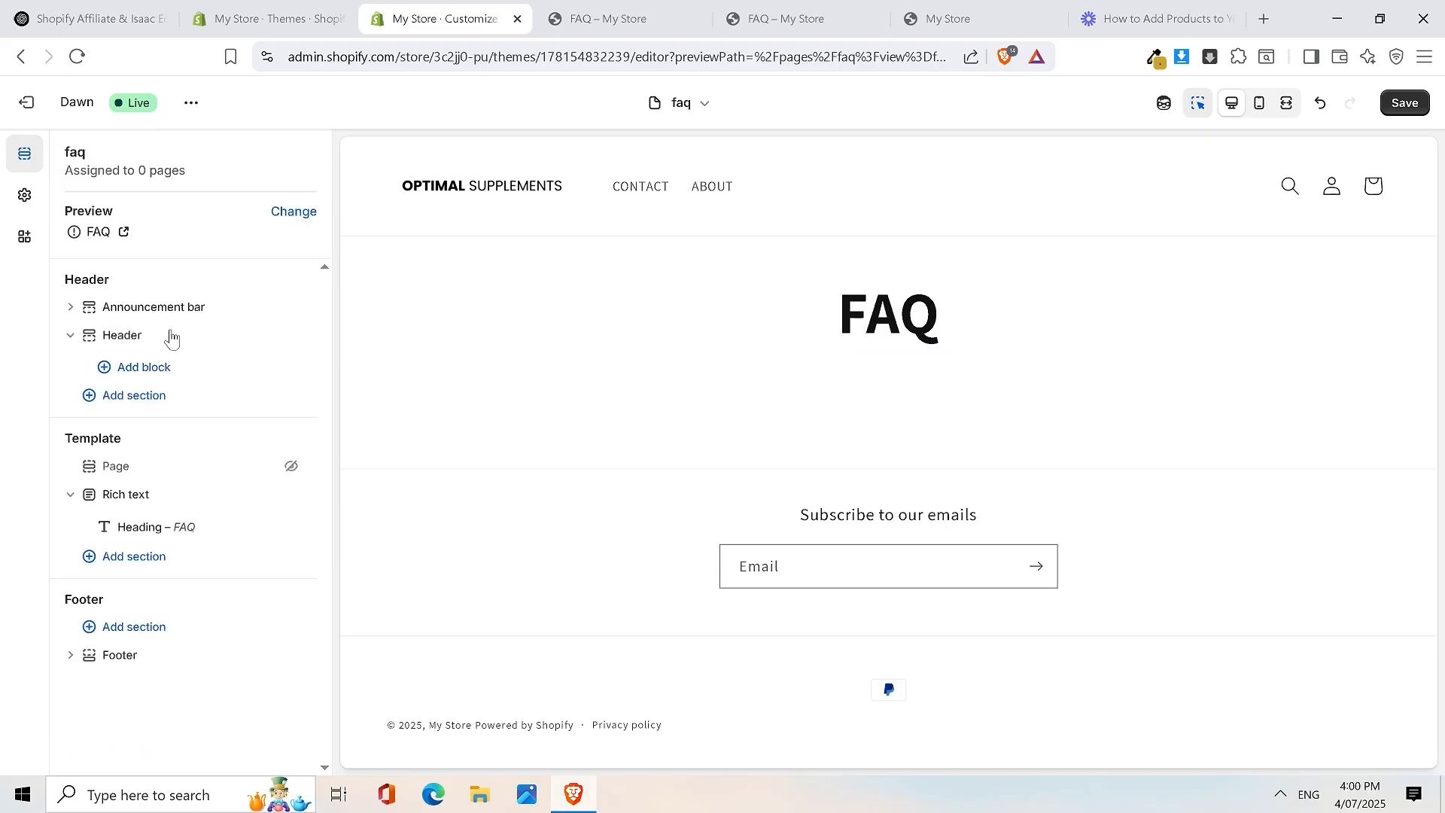
Apply color scheme Scheme 6 to the Rich text section
click(121, 495)
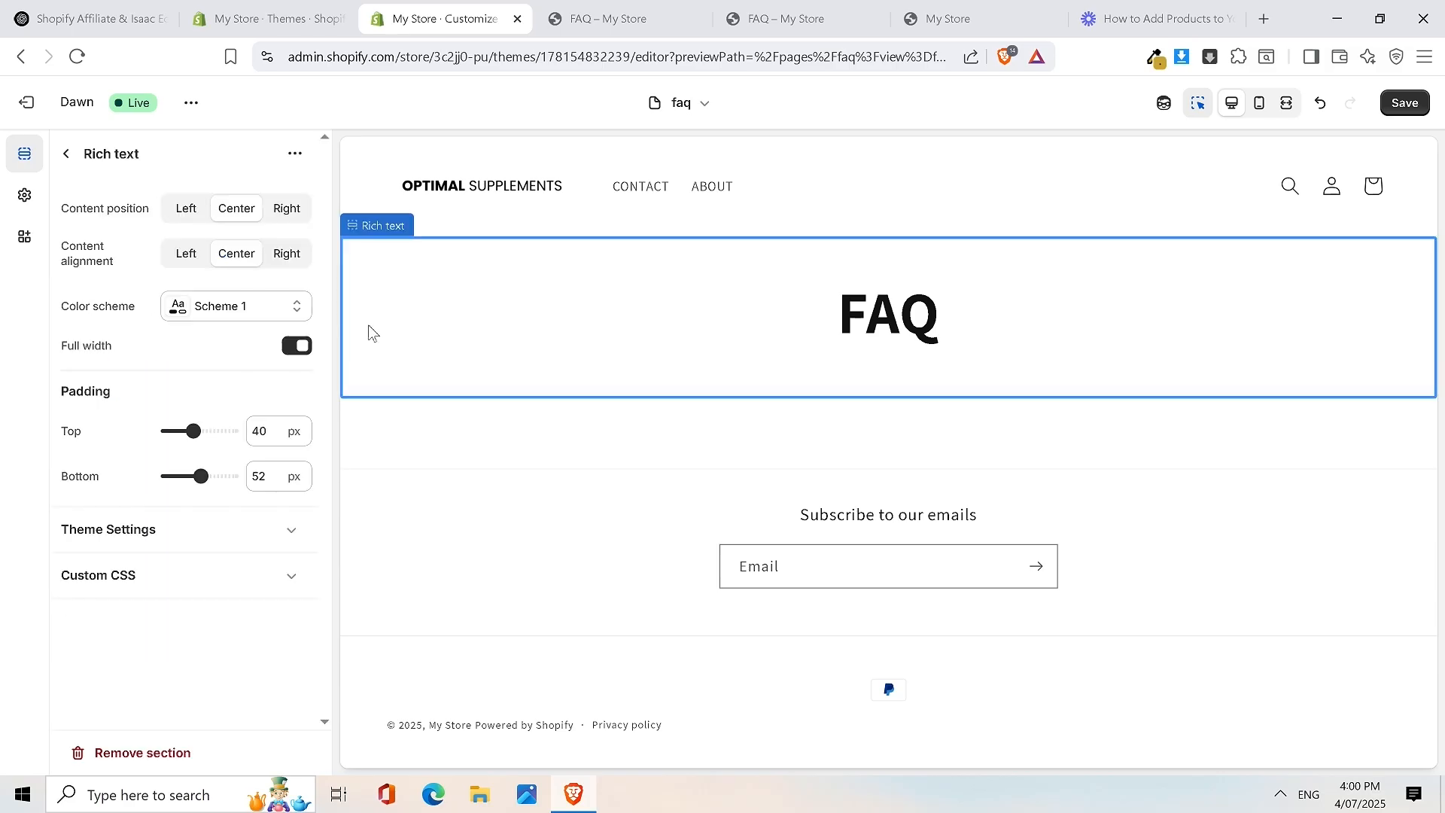
click(768, 211)
click(690, 259)
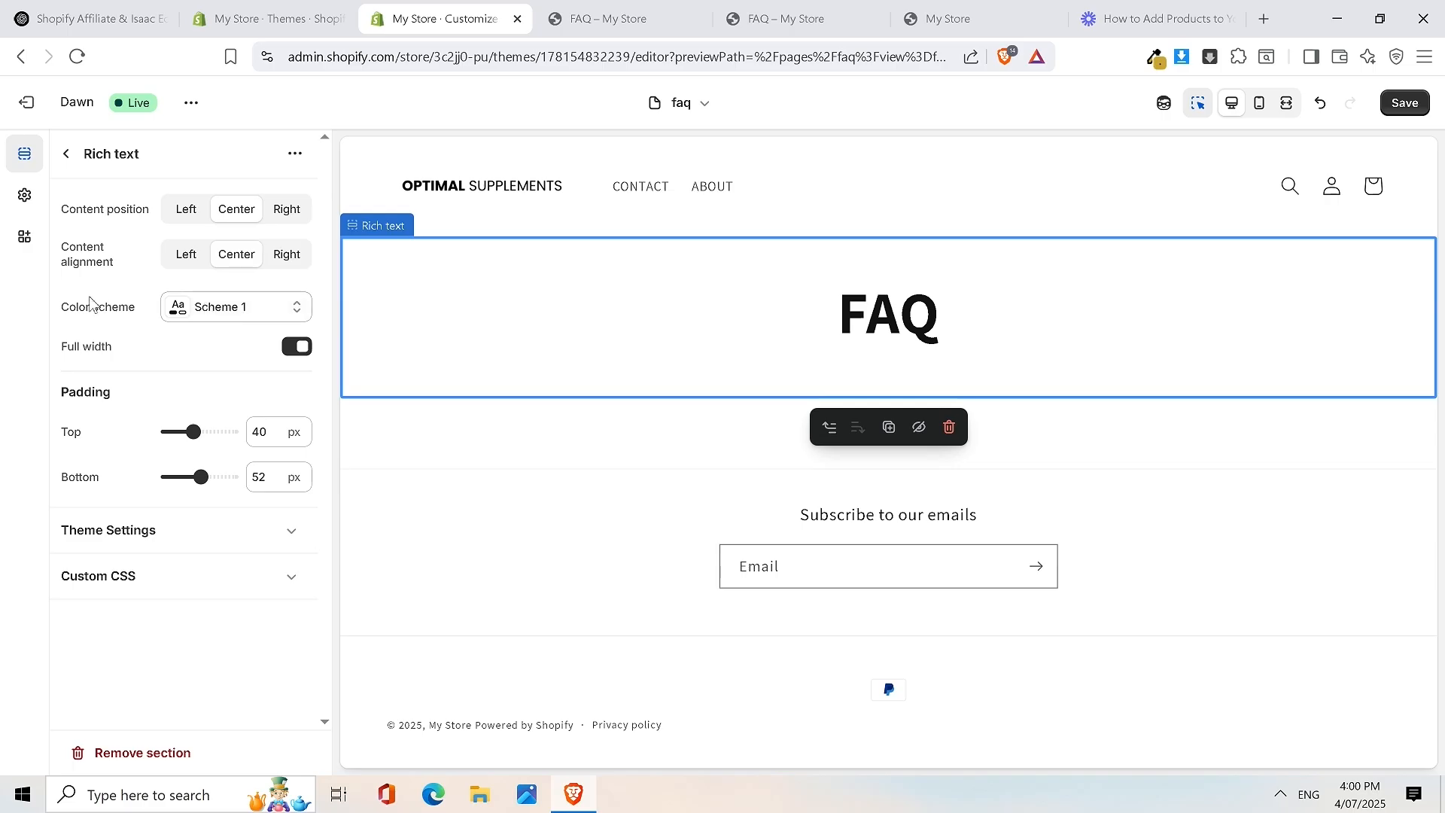
click(217, 317)
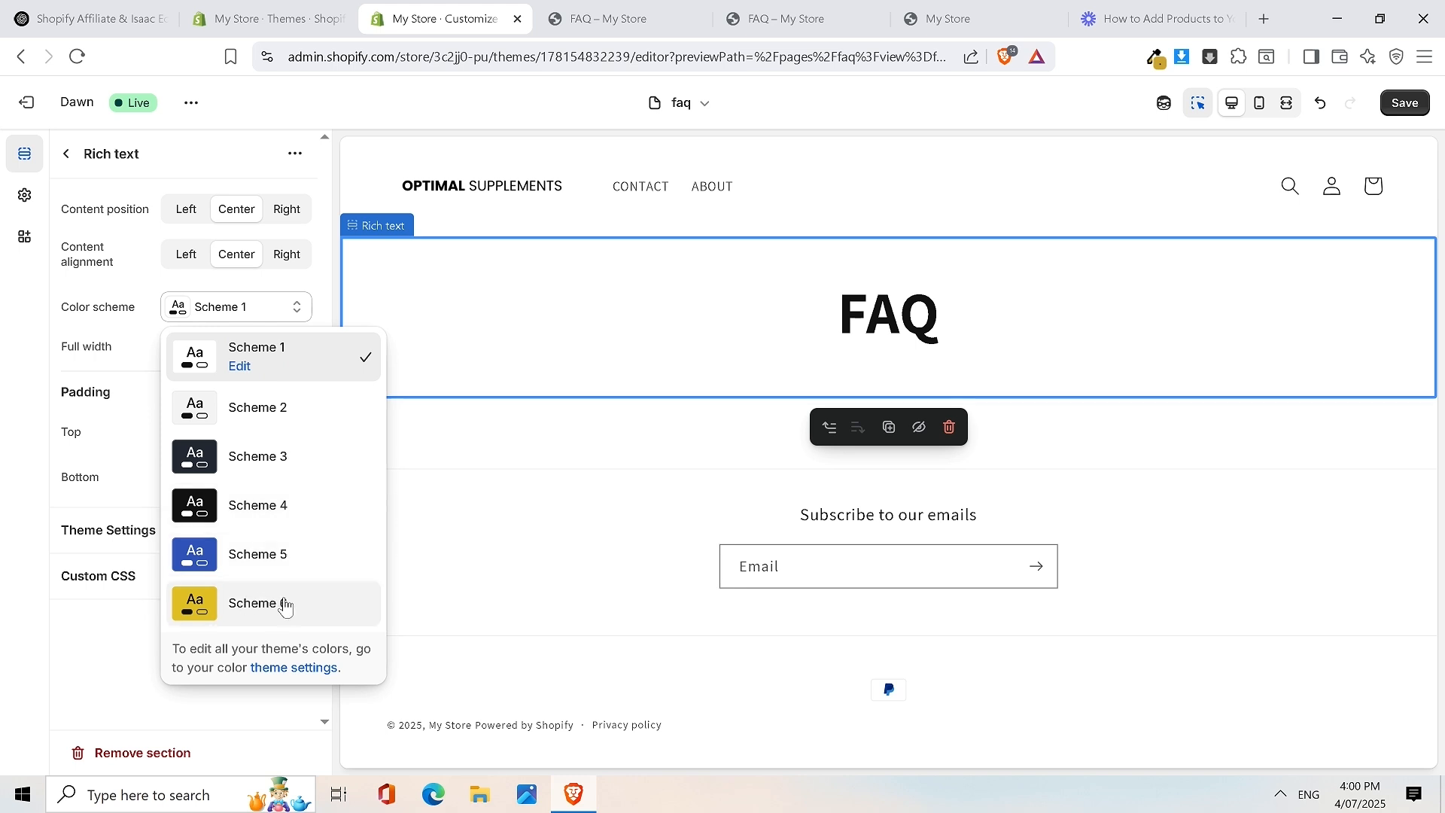
click(210, 603)
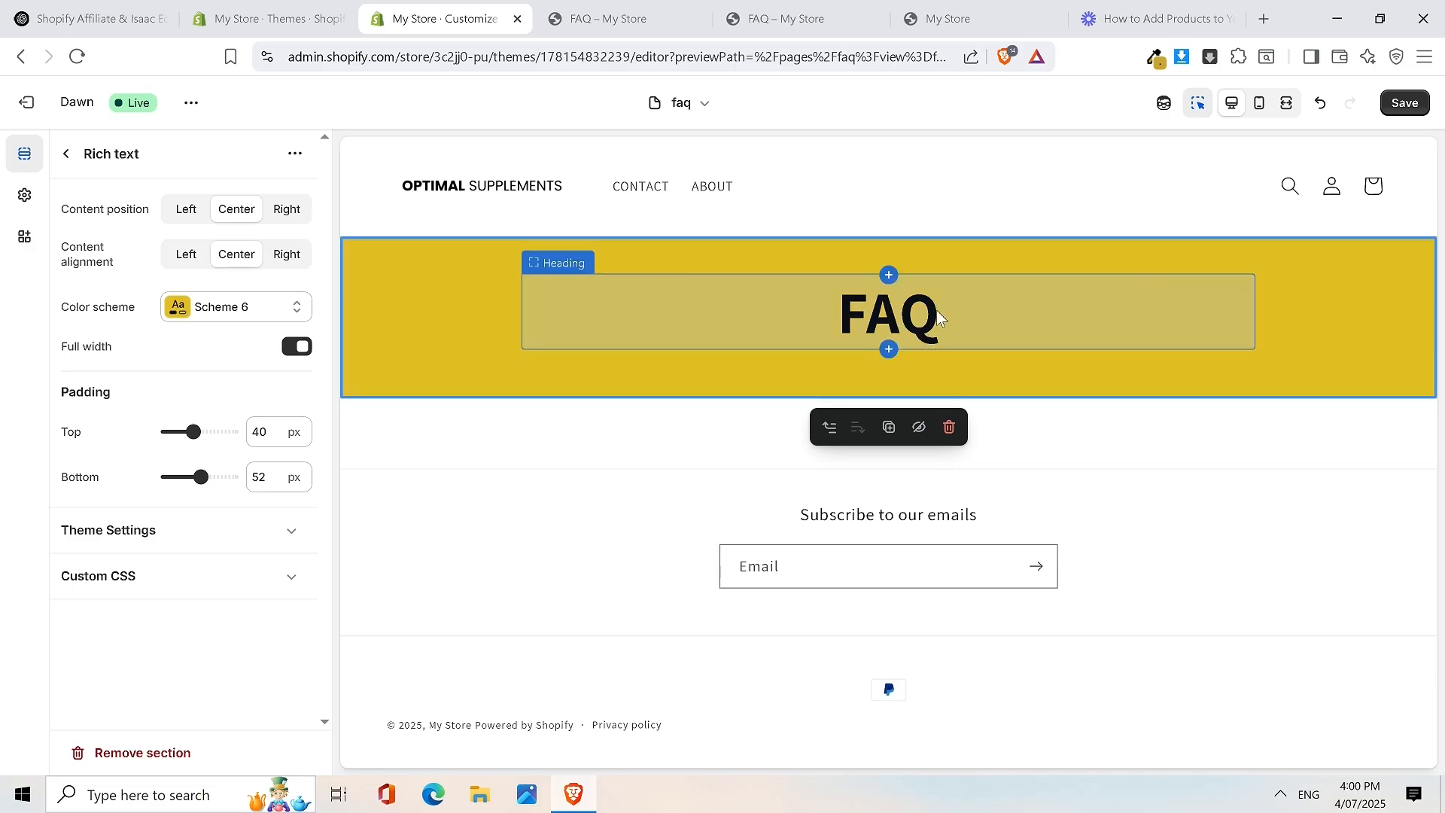
Add a new color scheme in the theme's color settings
click(201, 309)
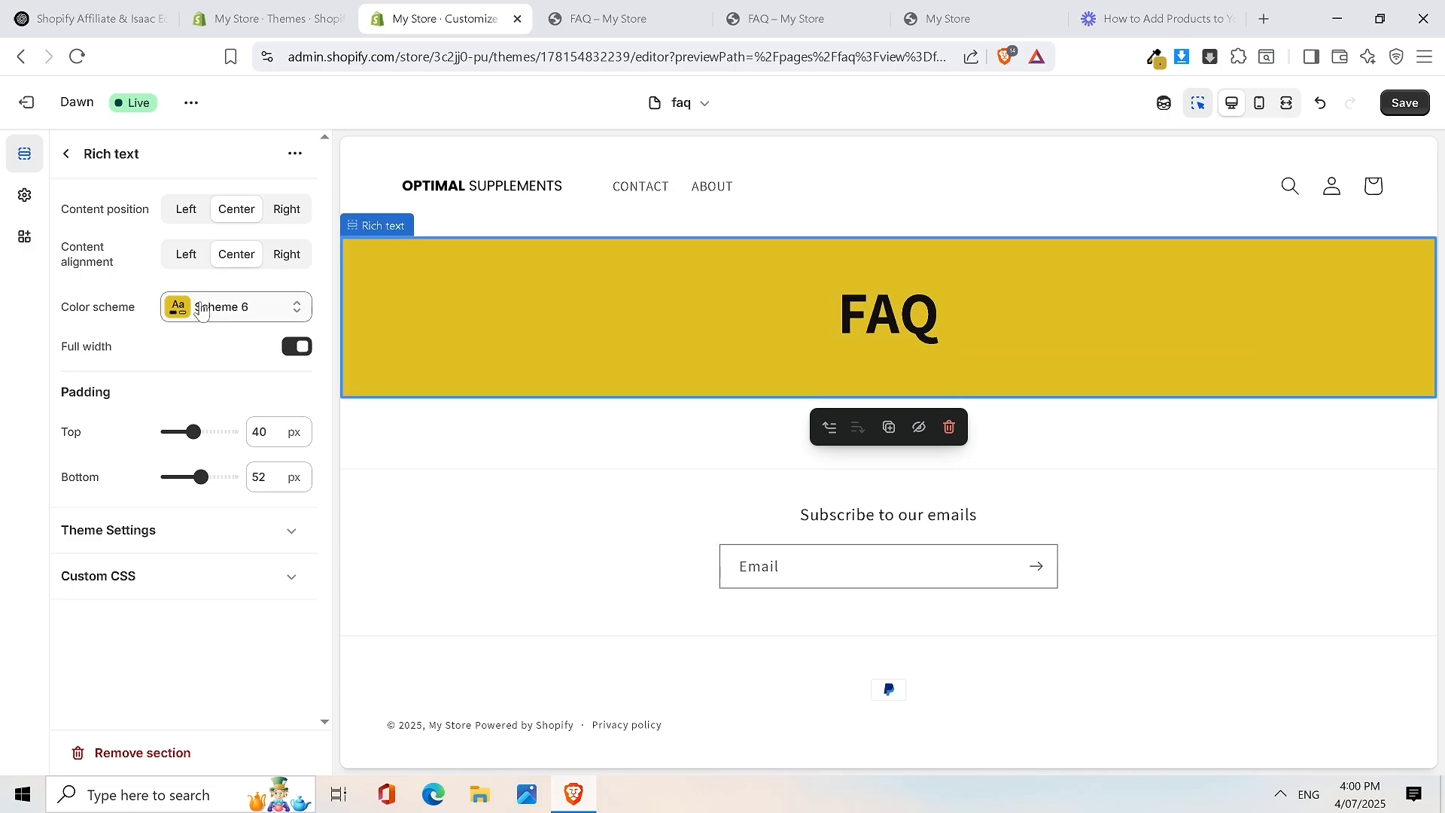
click(287, 677)
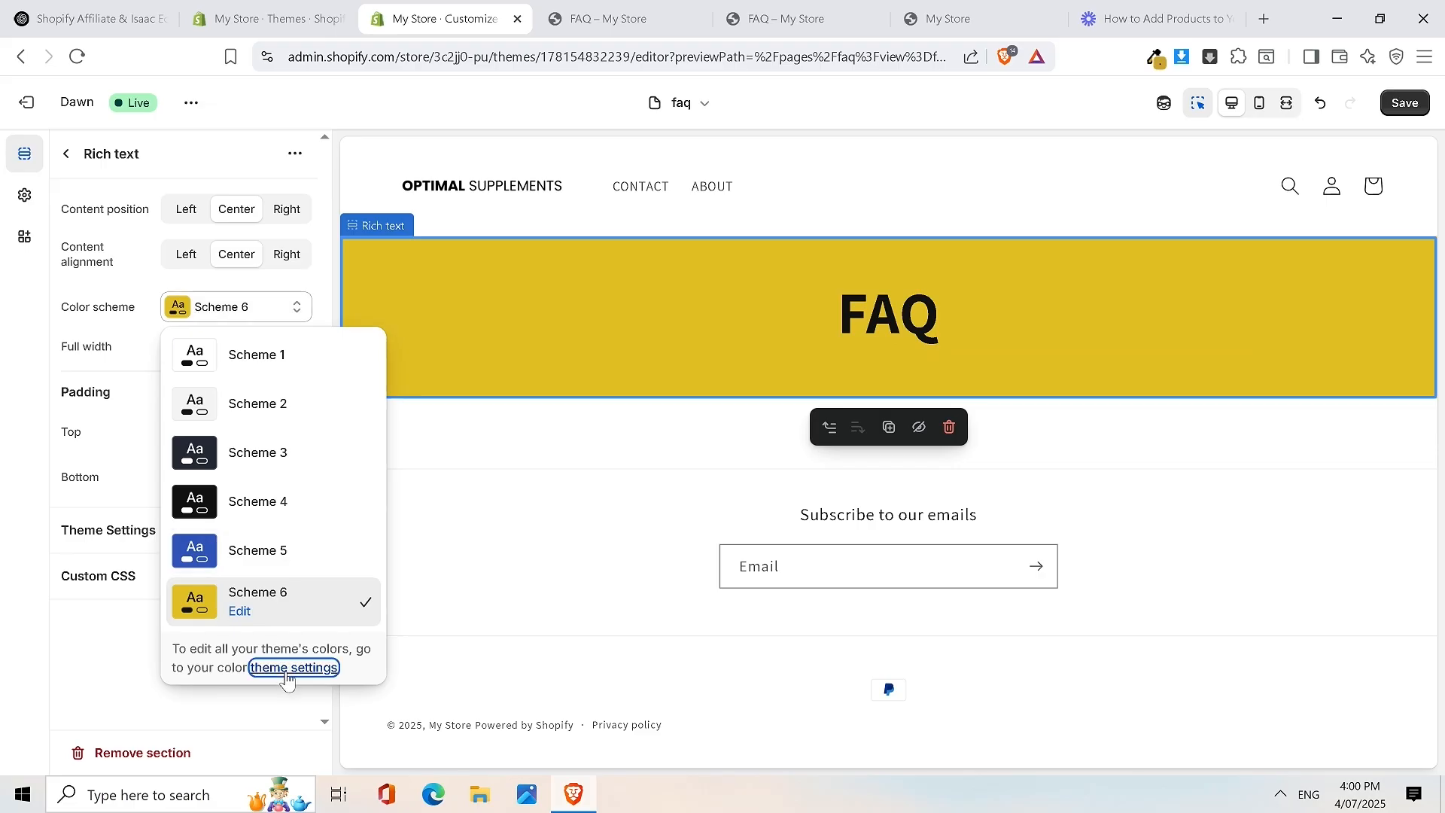
click(88, 584)
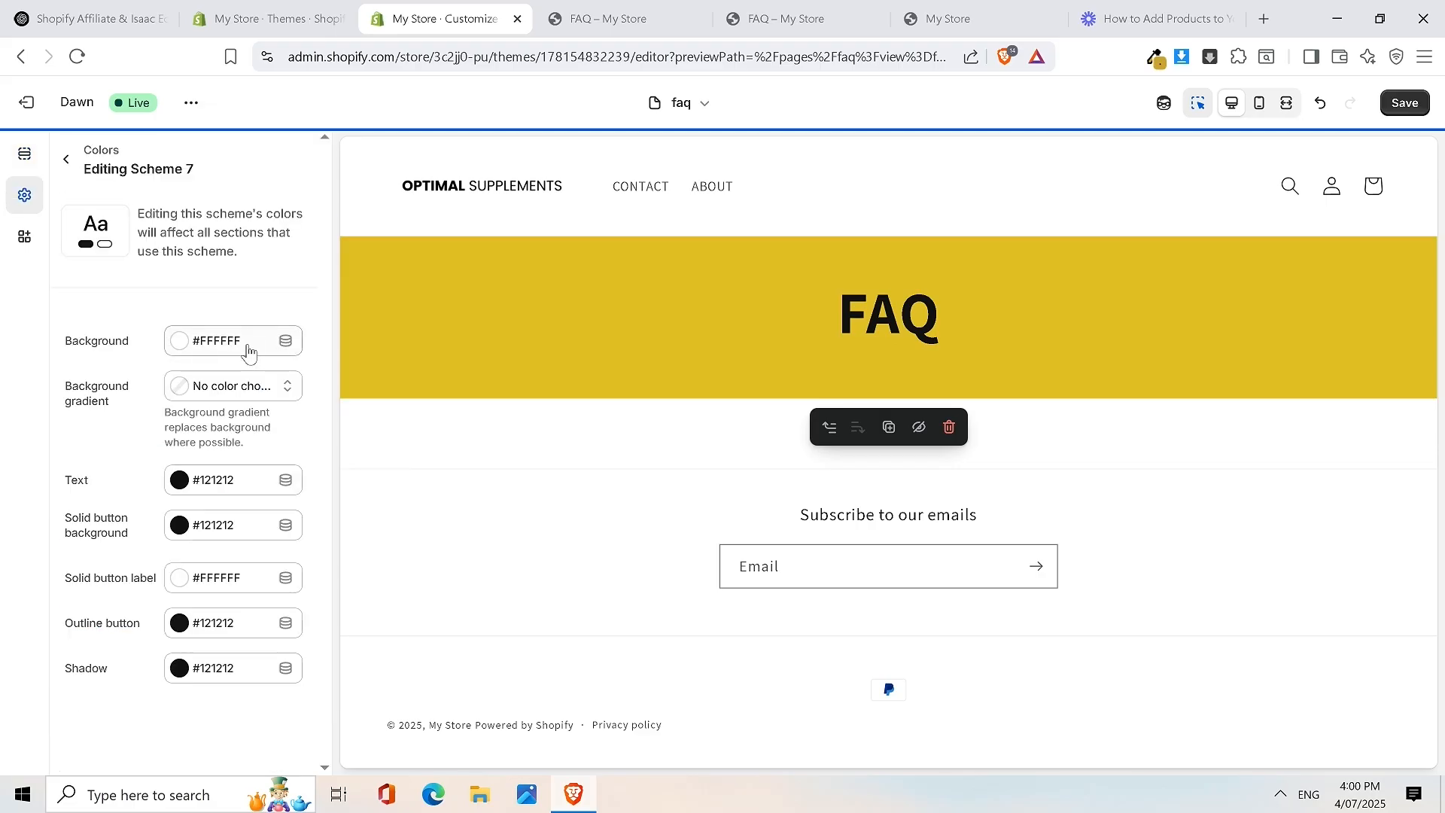
Give the new color scheme a white #FFFFFF background and set its text color to yellow #DCC429
click(184, 341)
drag(263, 405, 107, 330)
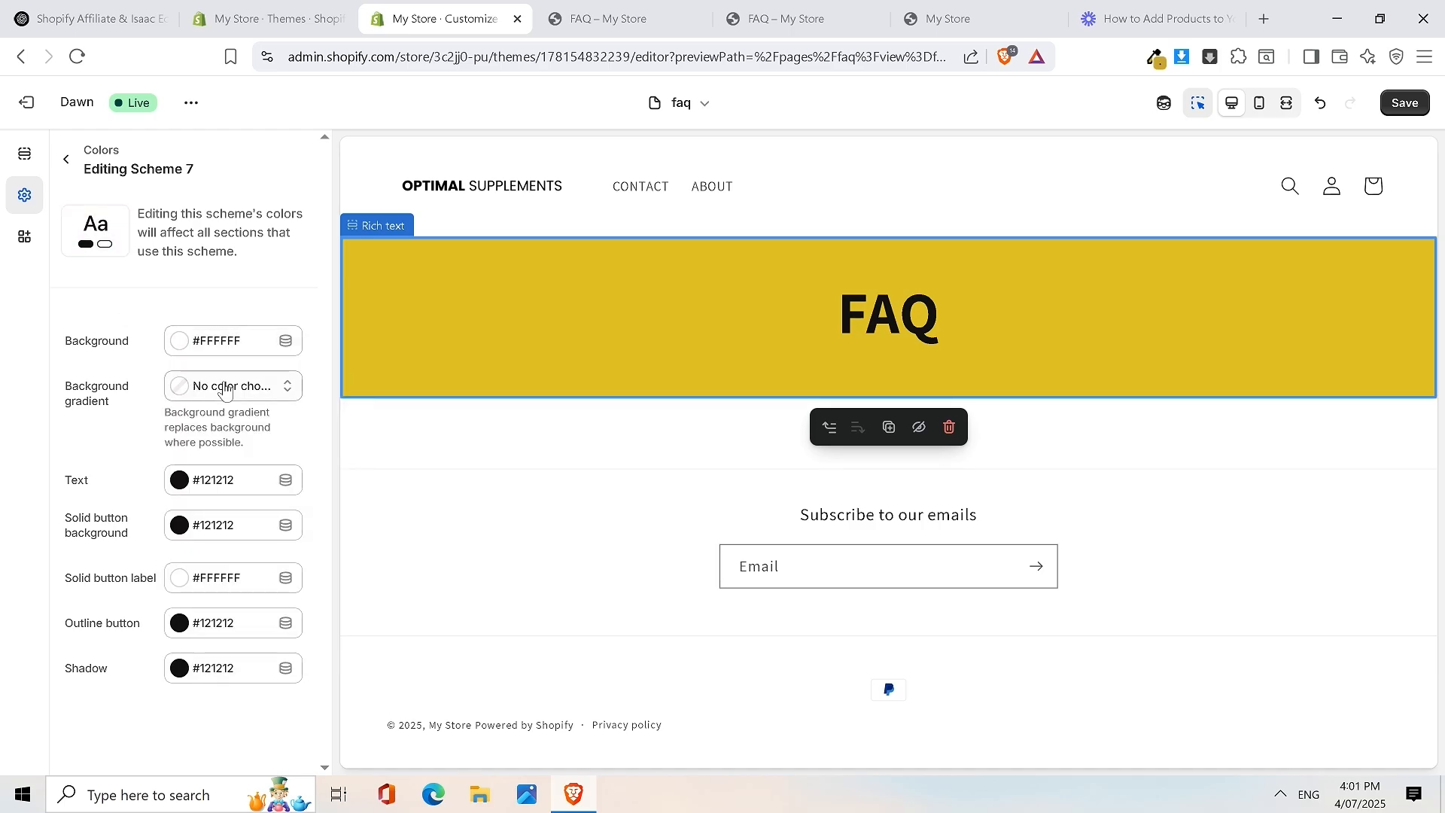
click(181, 483)
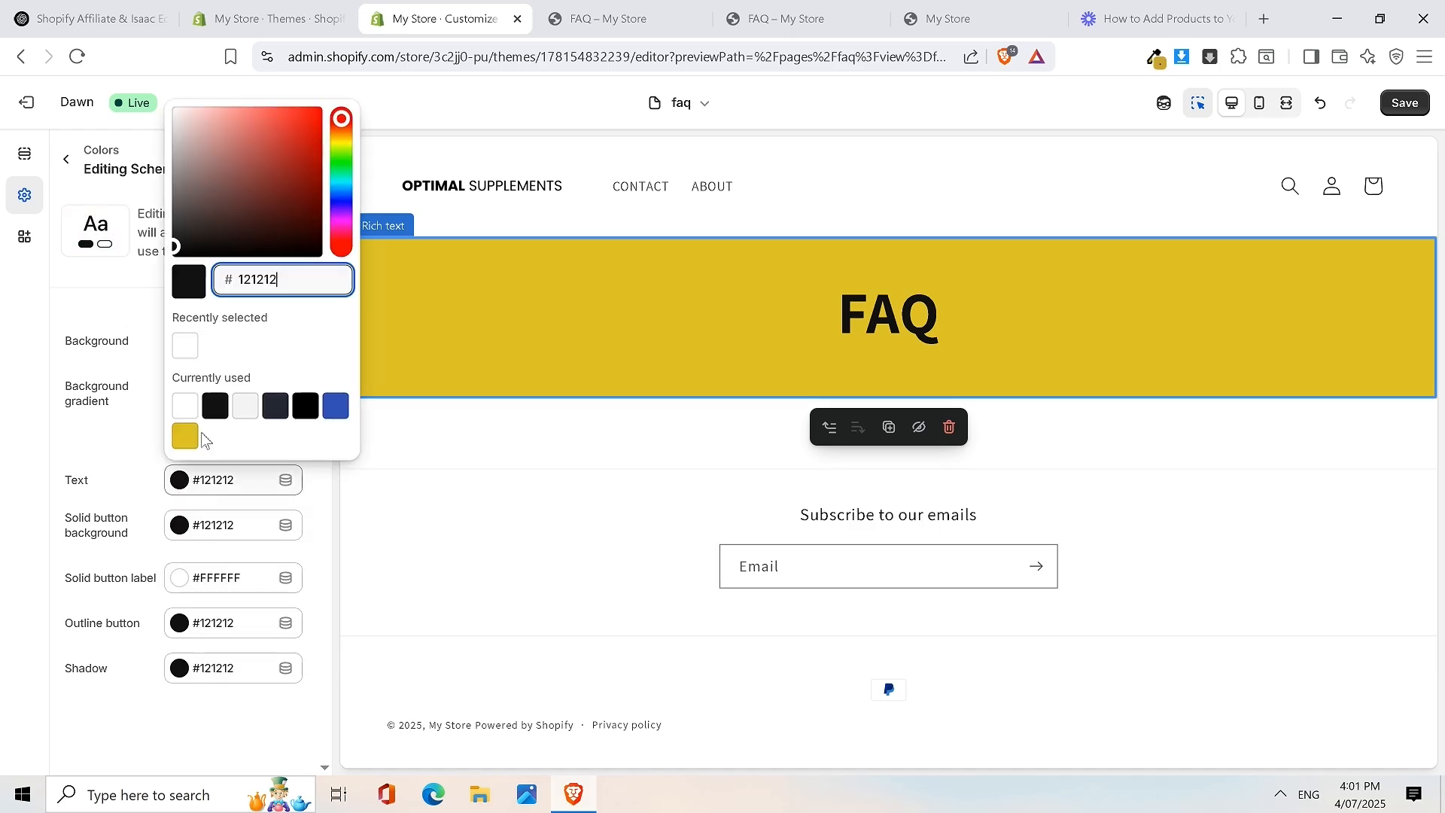
click(186, 439)
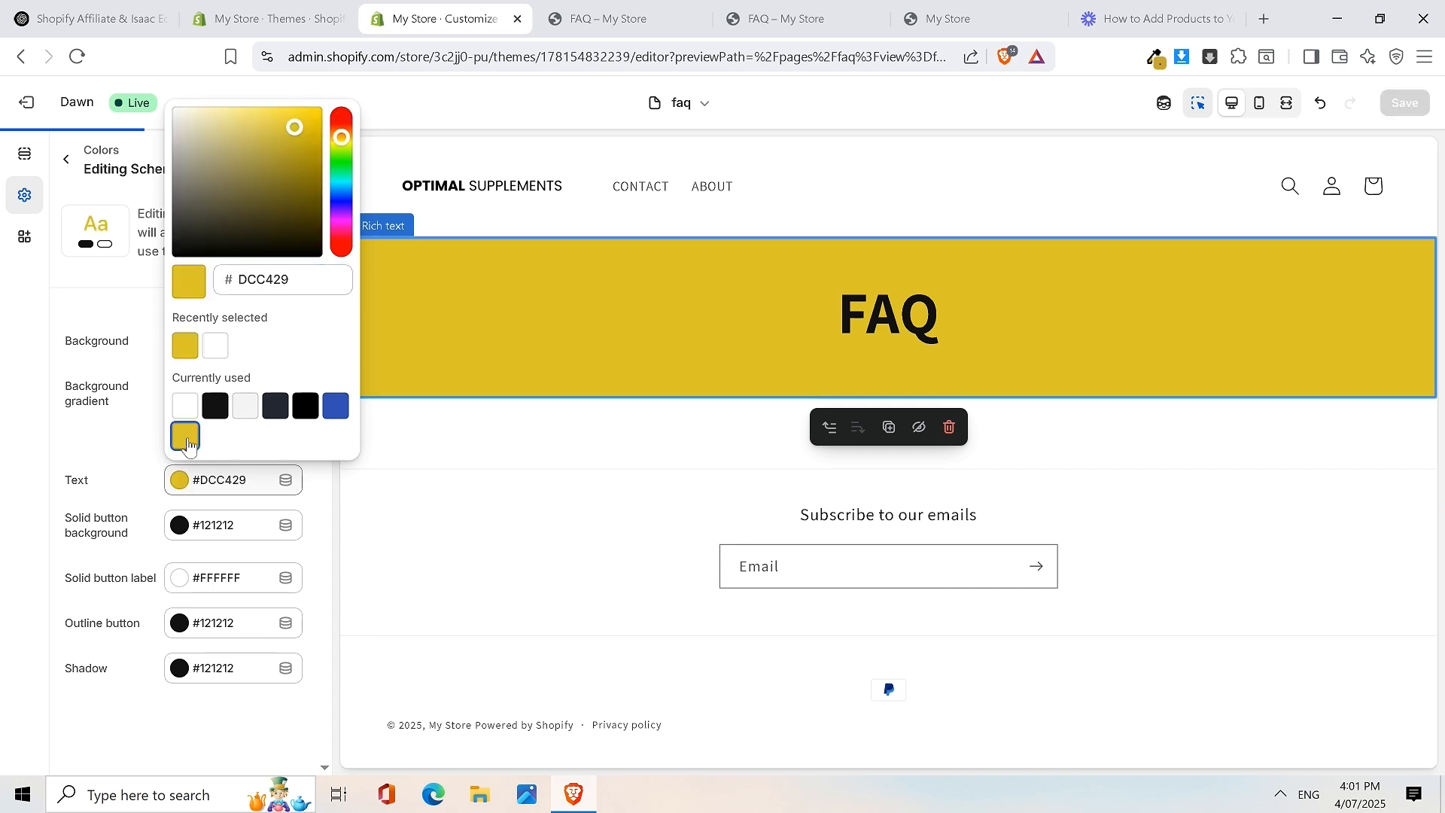
double_click(277, 282)
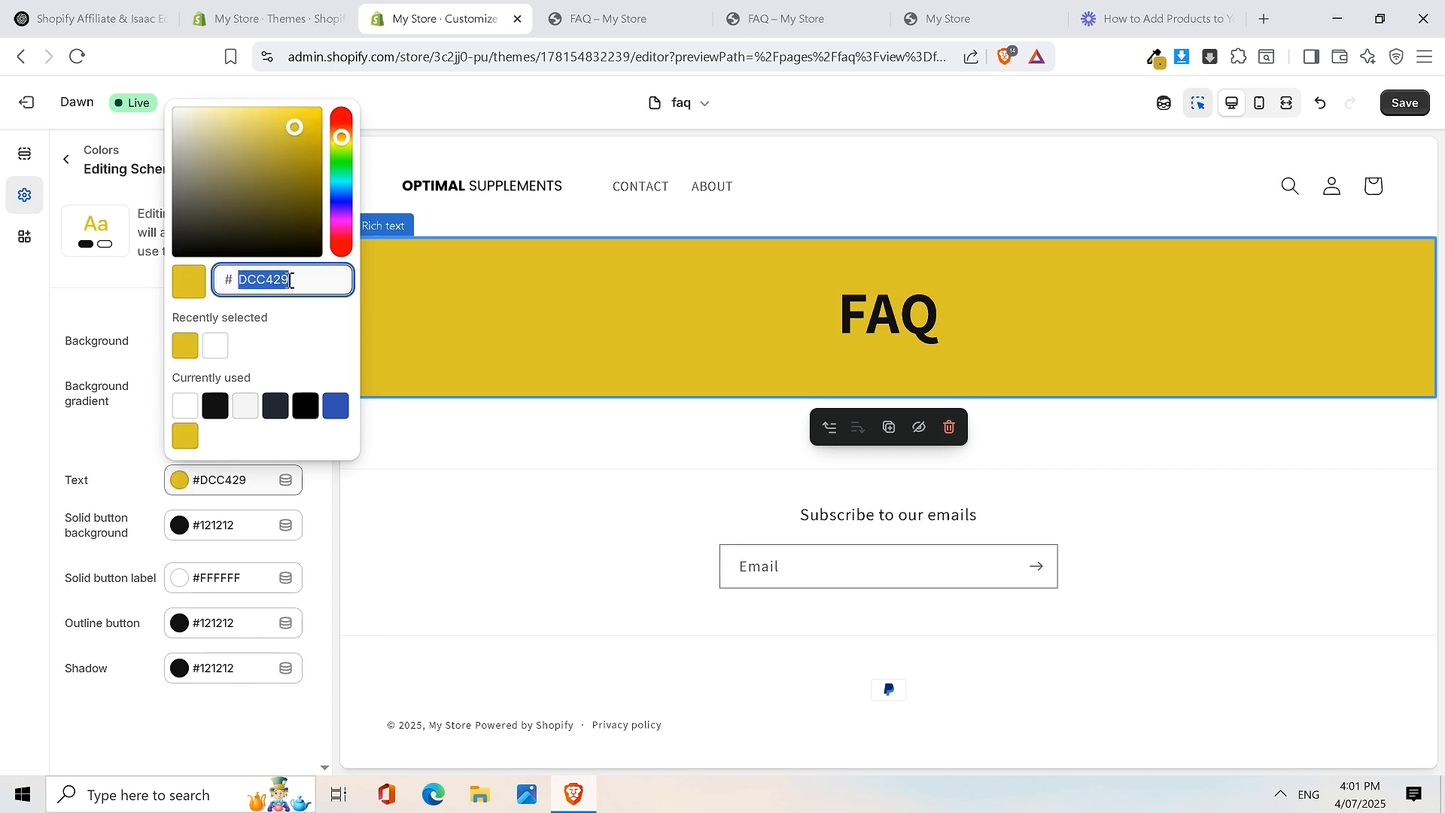
key(ctrl+v)
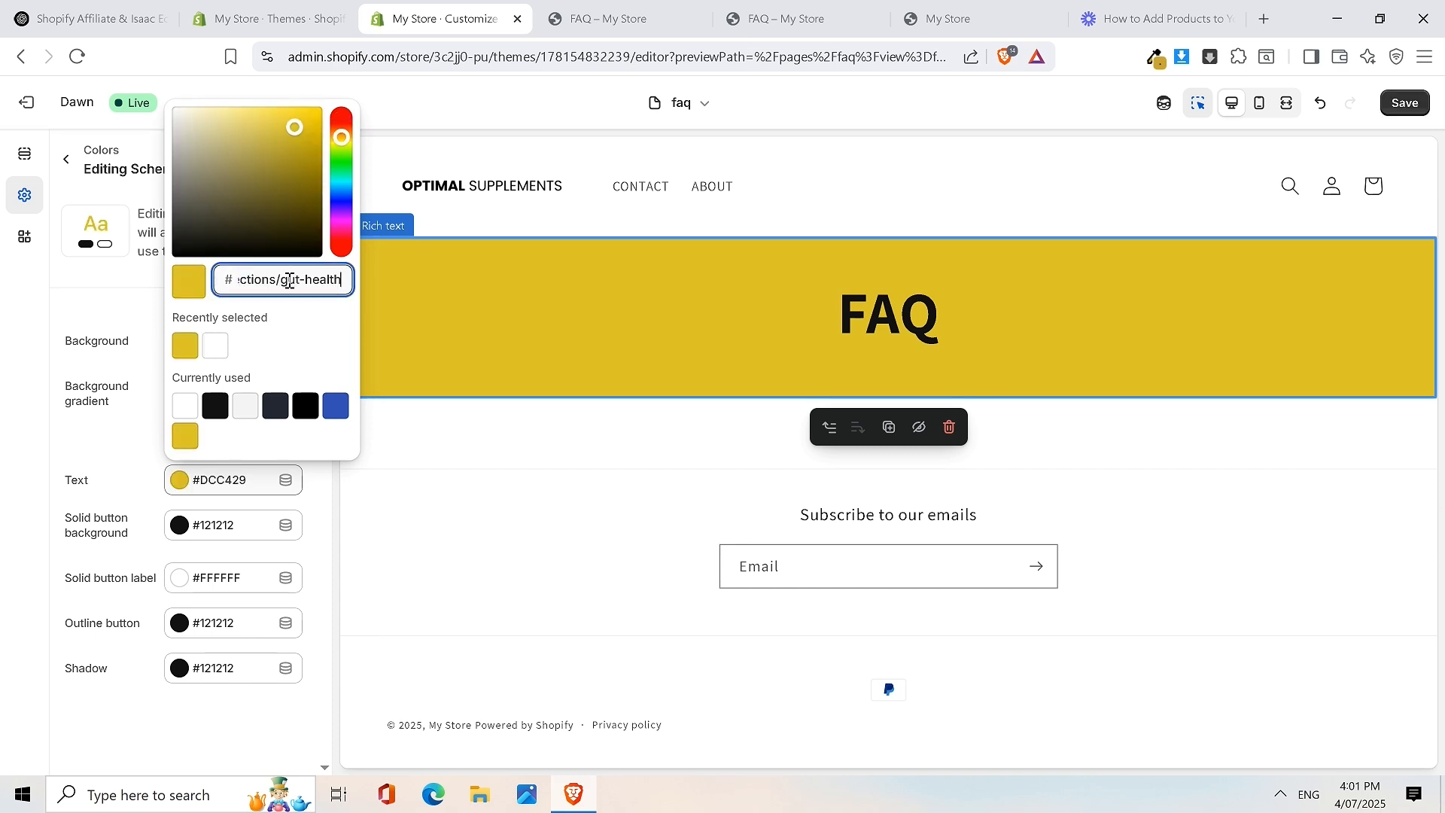
key(ctrl+z)
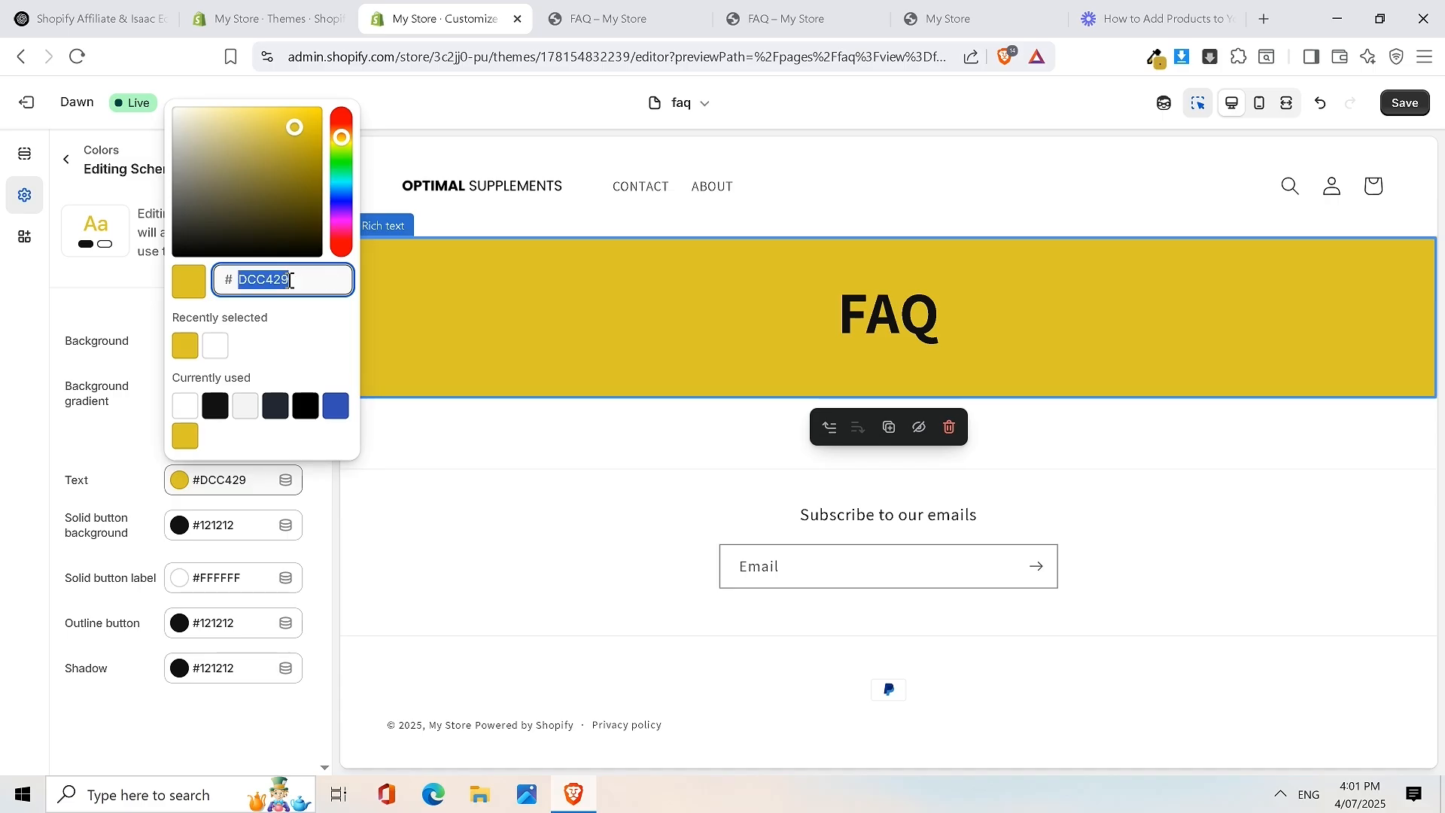
Copy the sampled brand gold from the color picker extension and set Scheme 7's text color to #C6A737
click(1154, 56)
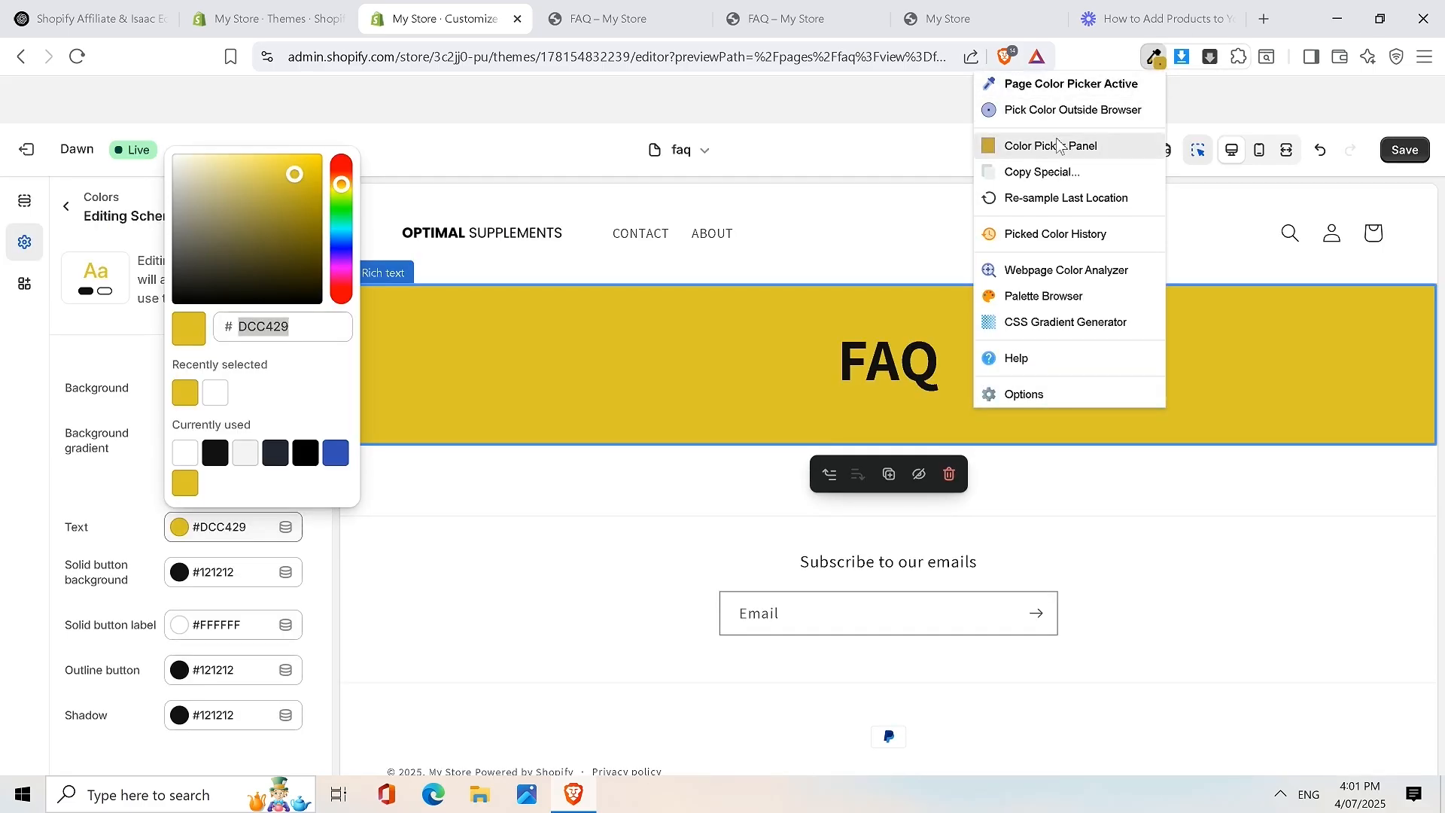
click(1051, 150)
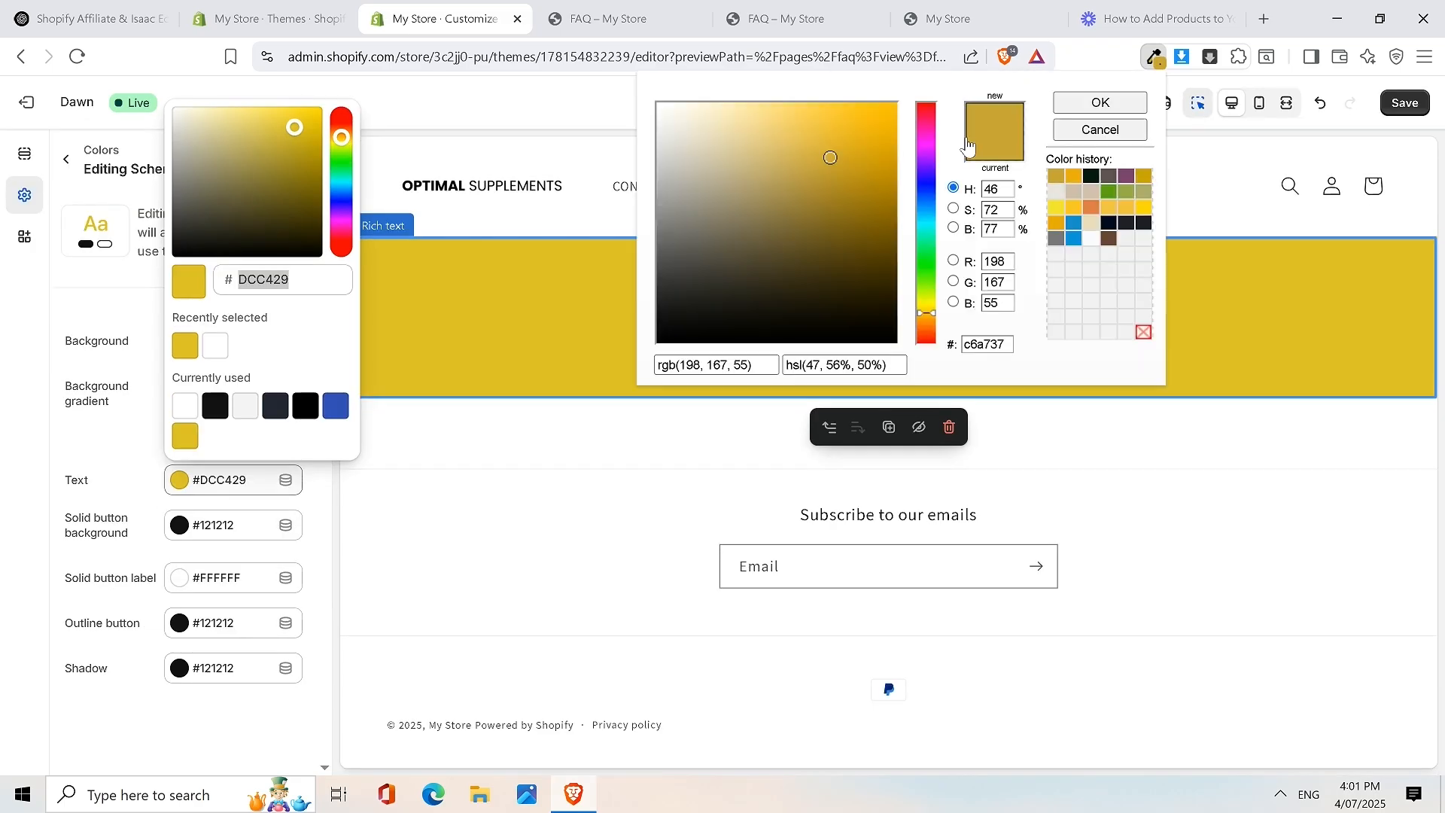
double_click(993, 346)
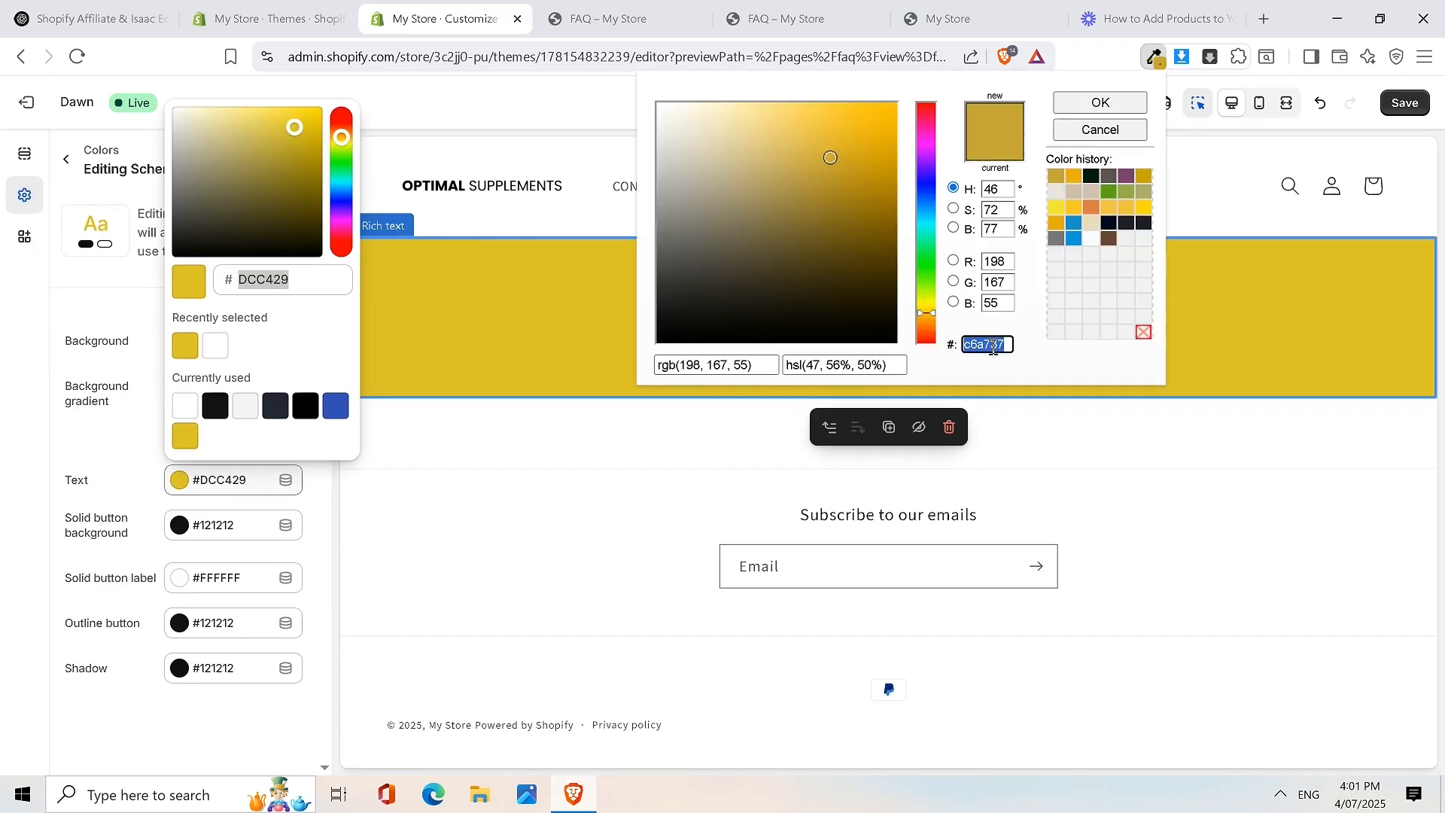
click(1111, 59)
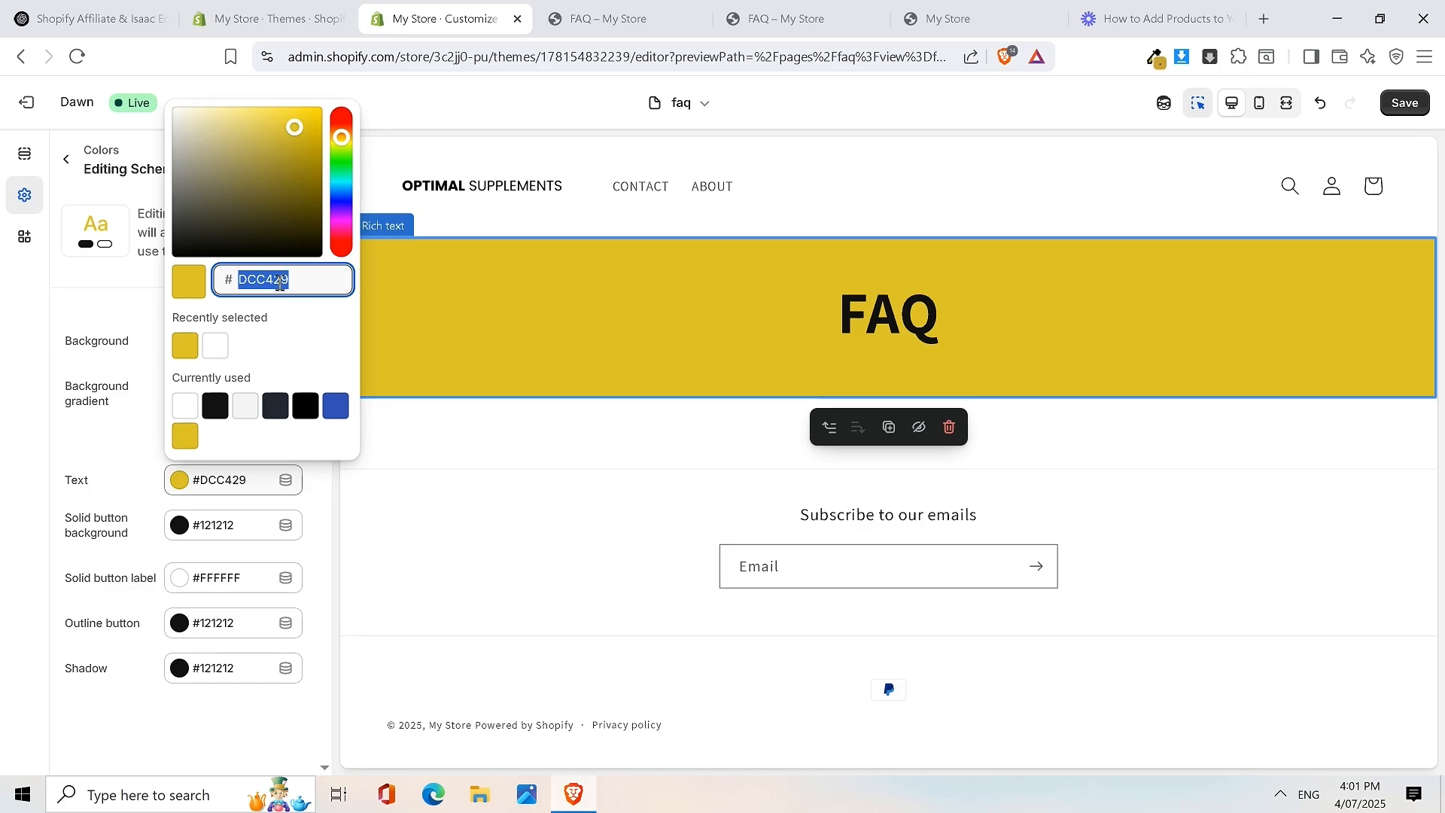
text(C6A737)
click(103, 293)
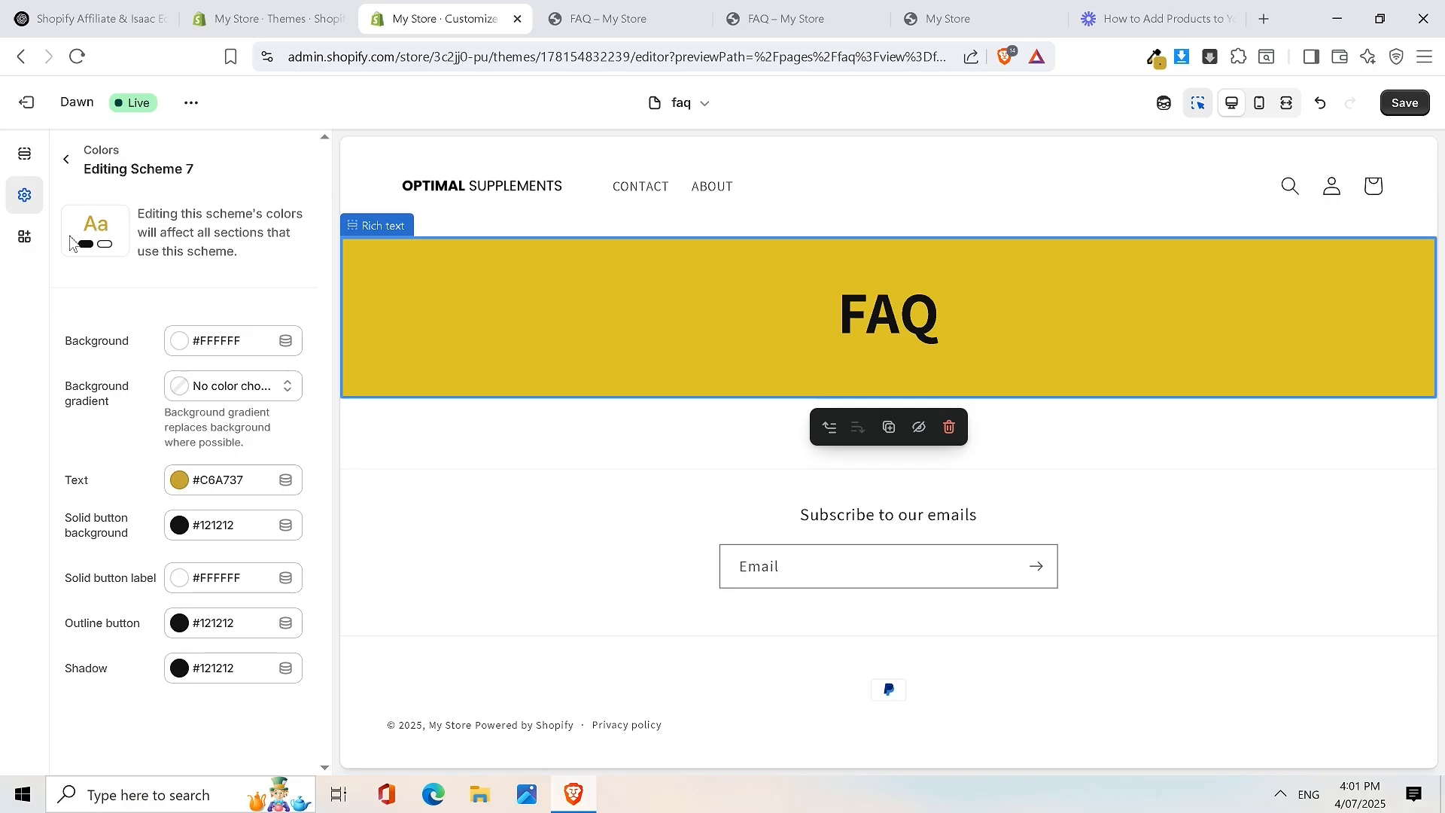
click(71, 160)
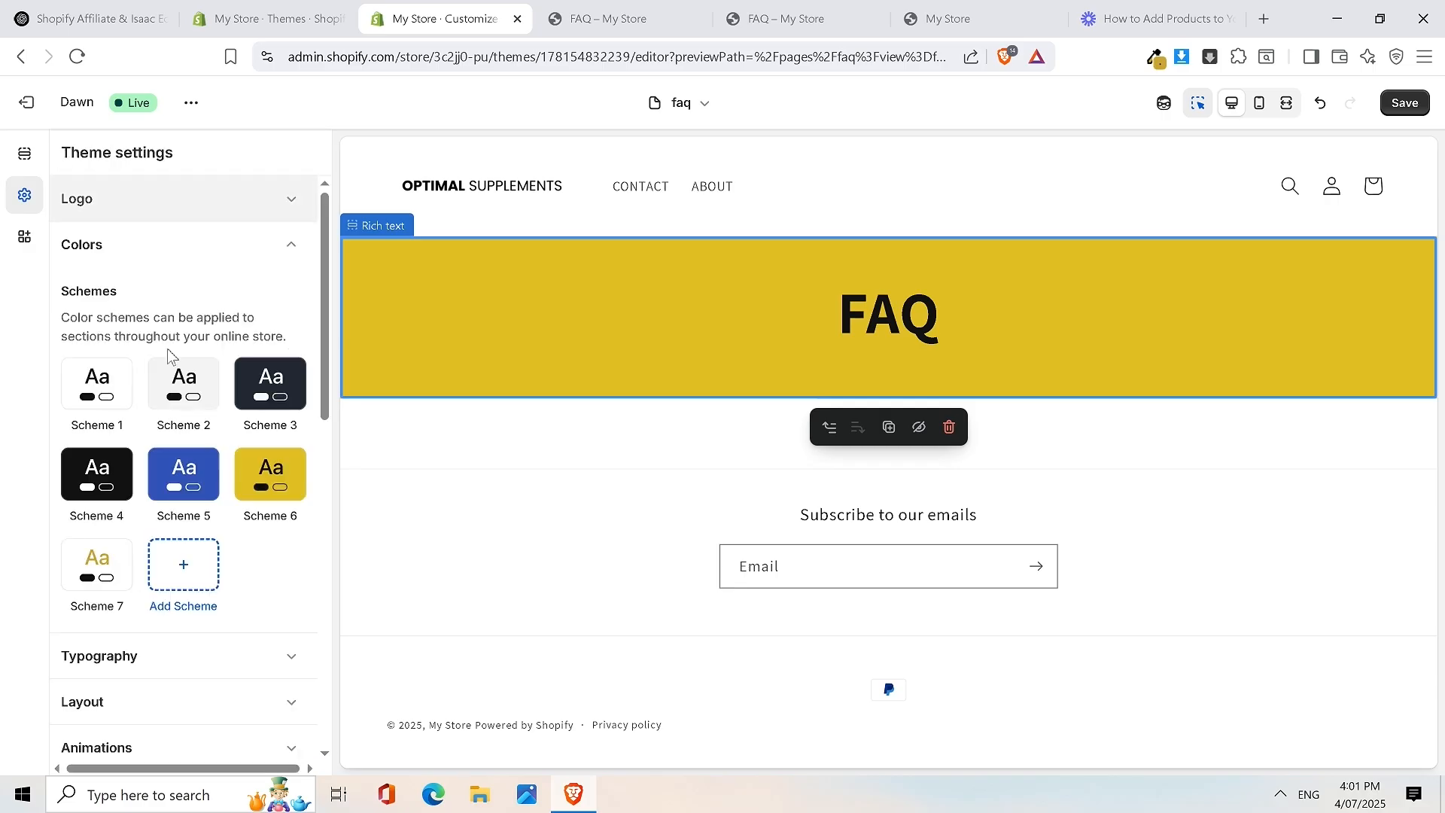
click(92, 574)
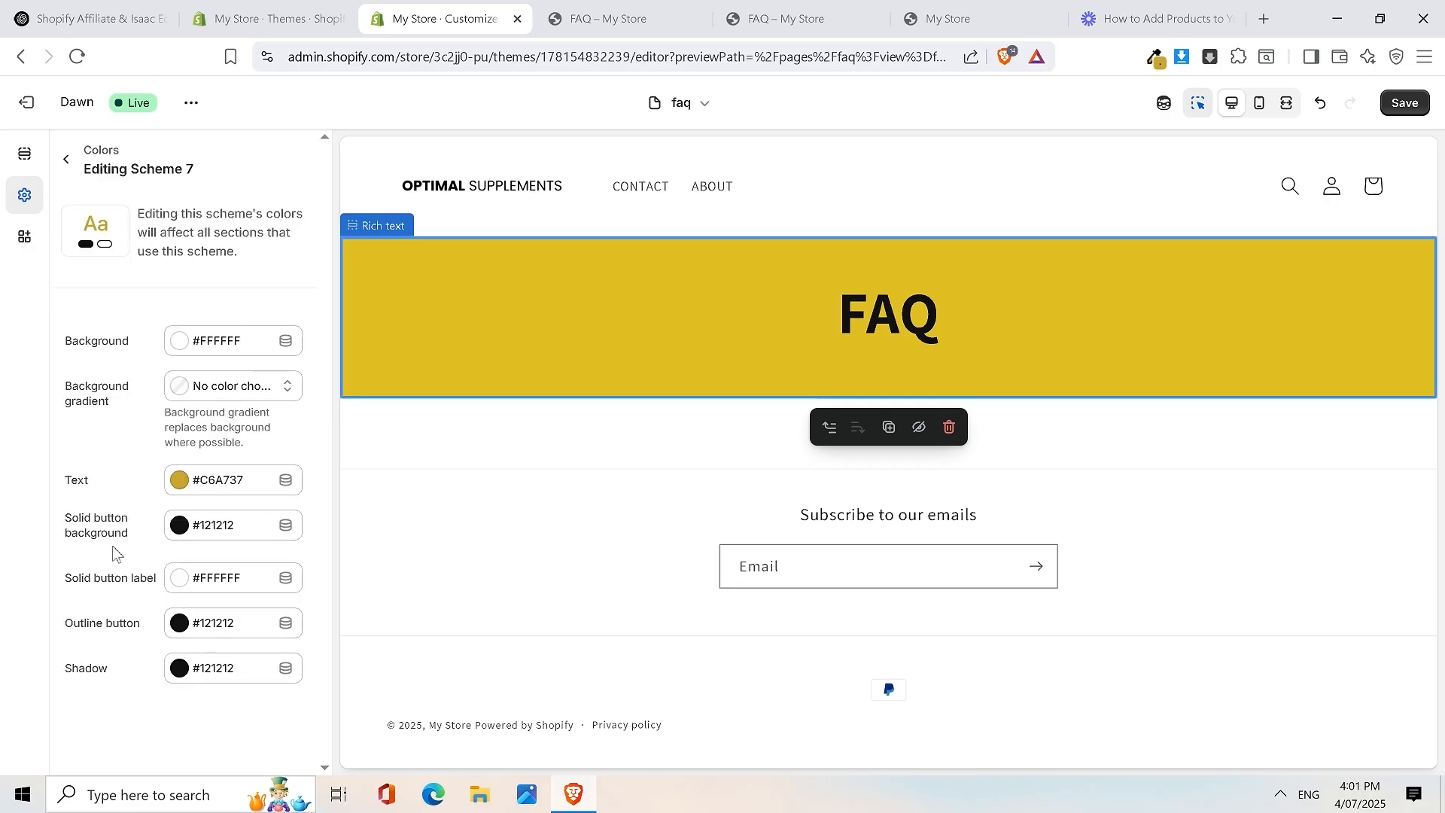
click(71, 162)
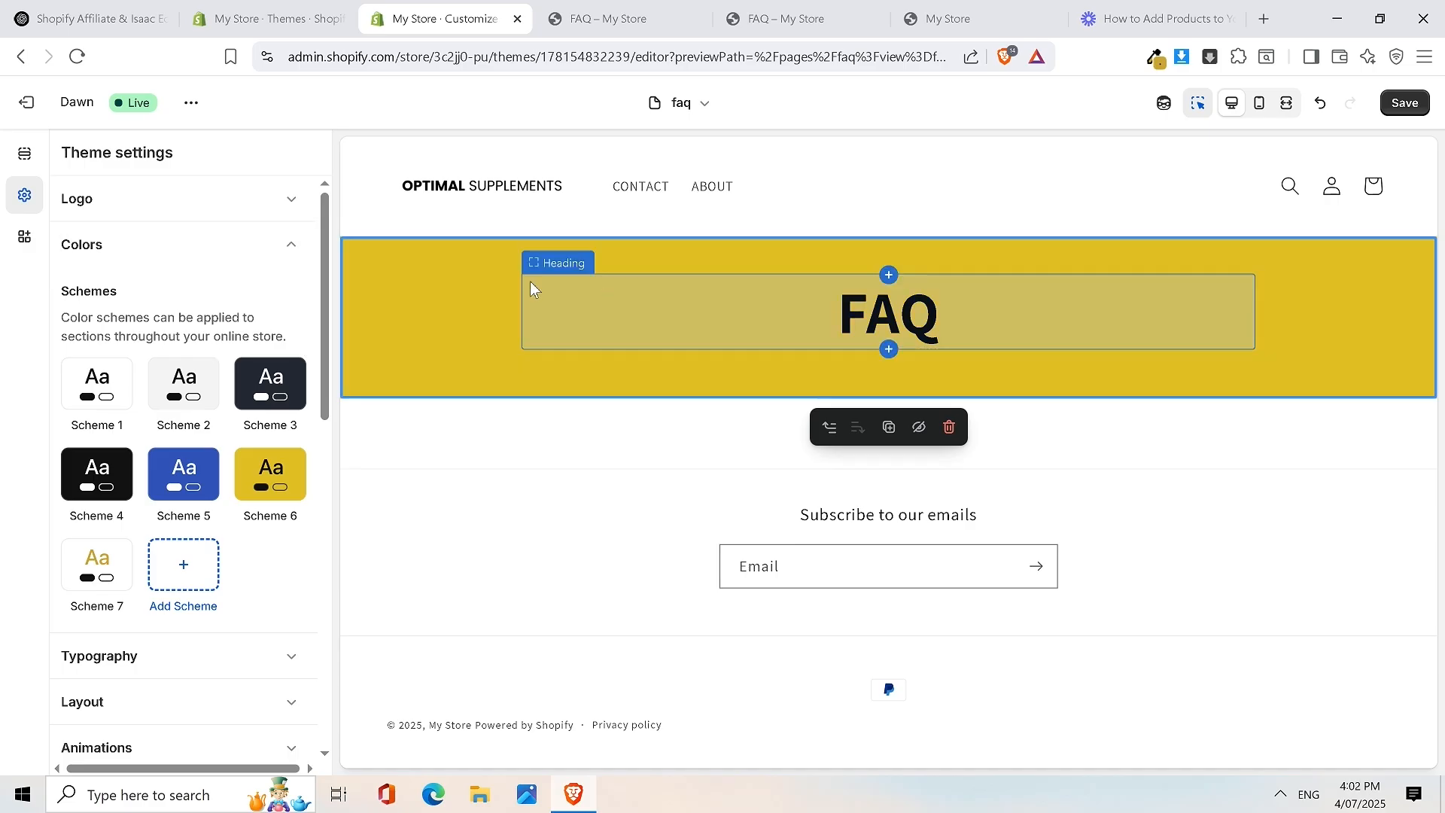
Apply color scheme Scheme 7 to the Rich text section holding the FAQ heading
click(530, 281)
click(461, 300)
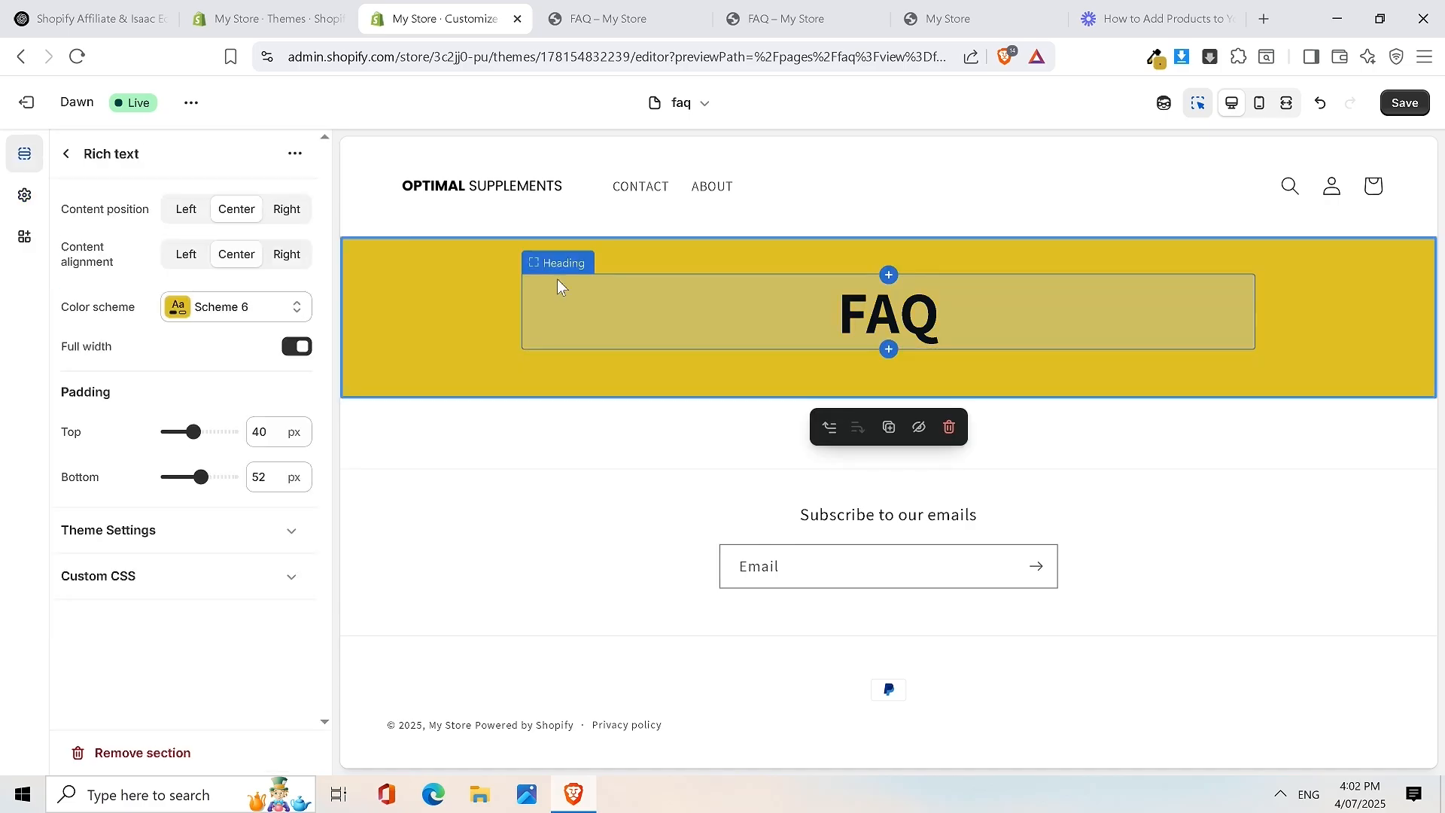
click(265, 308)
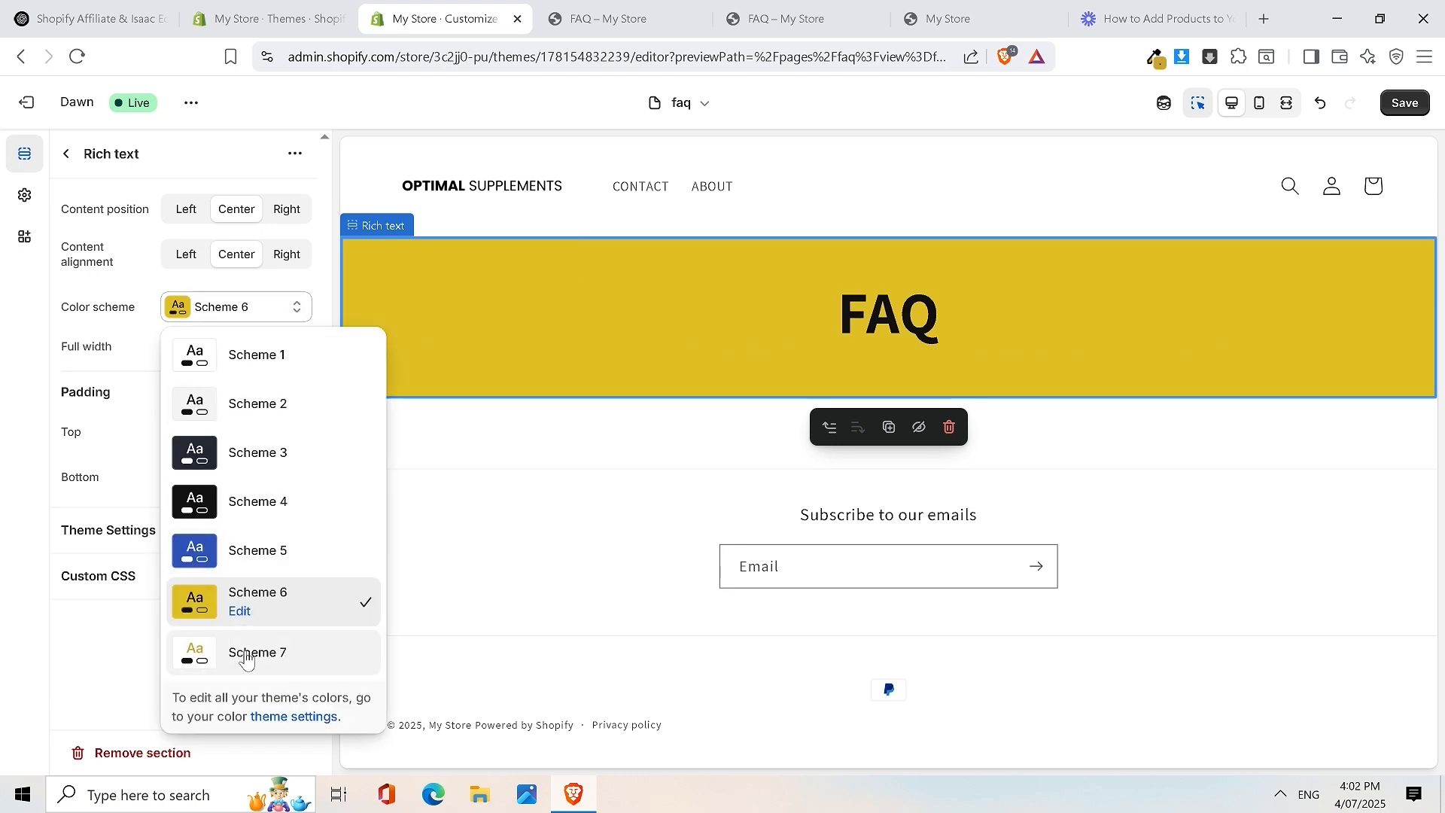
click(293, 654)
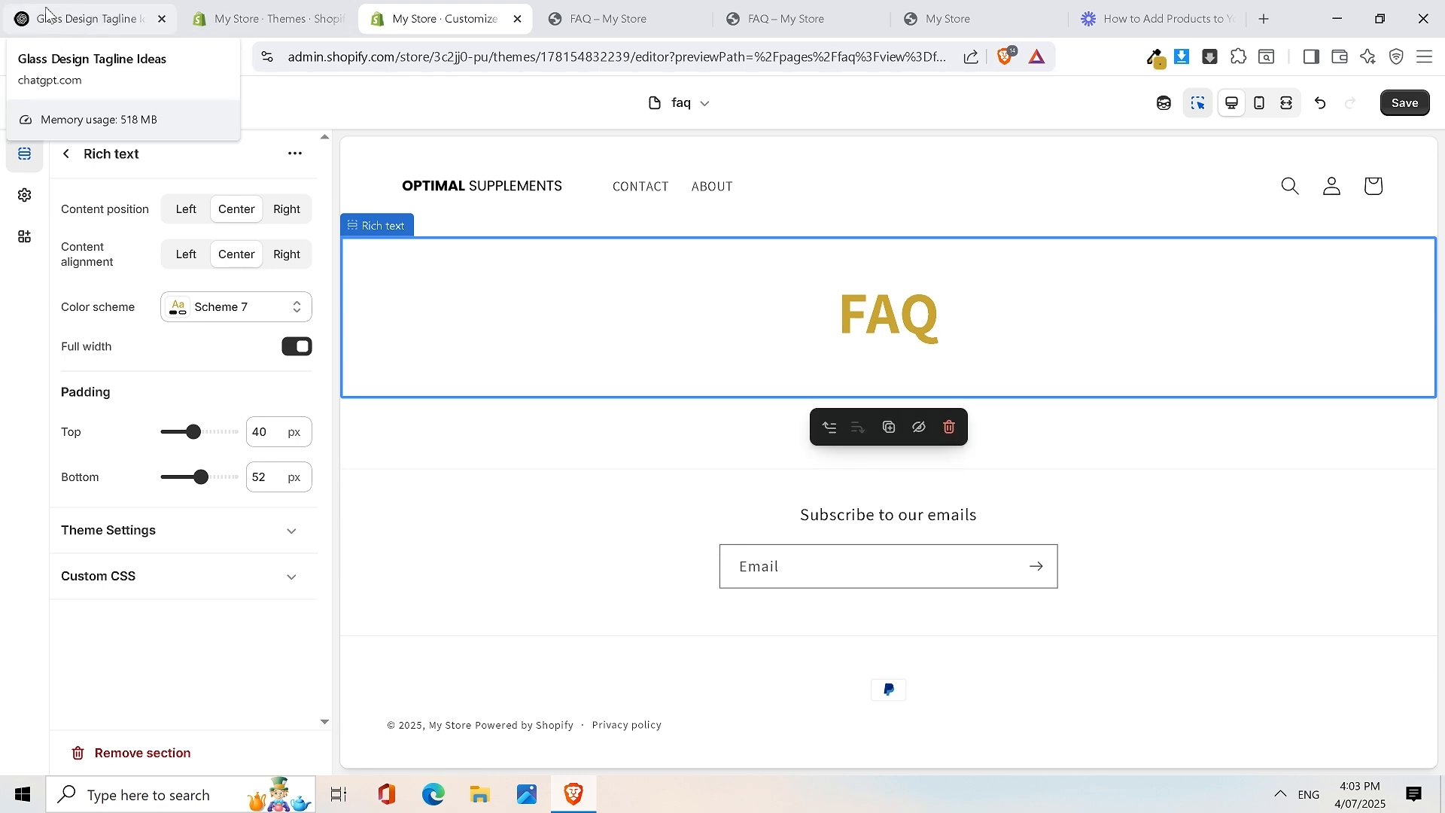
Switch to the ChatGPT conversation about the glassware brand and get ready to write a new message
click(47, 13)
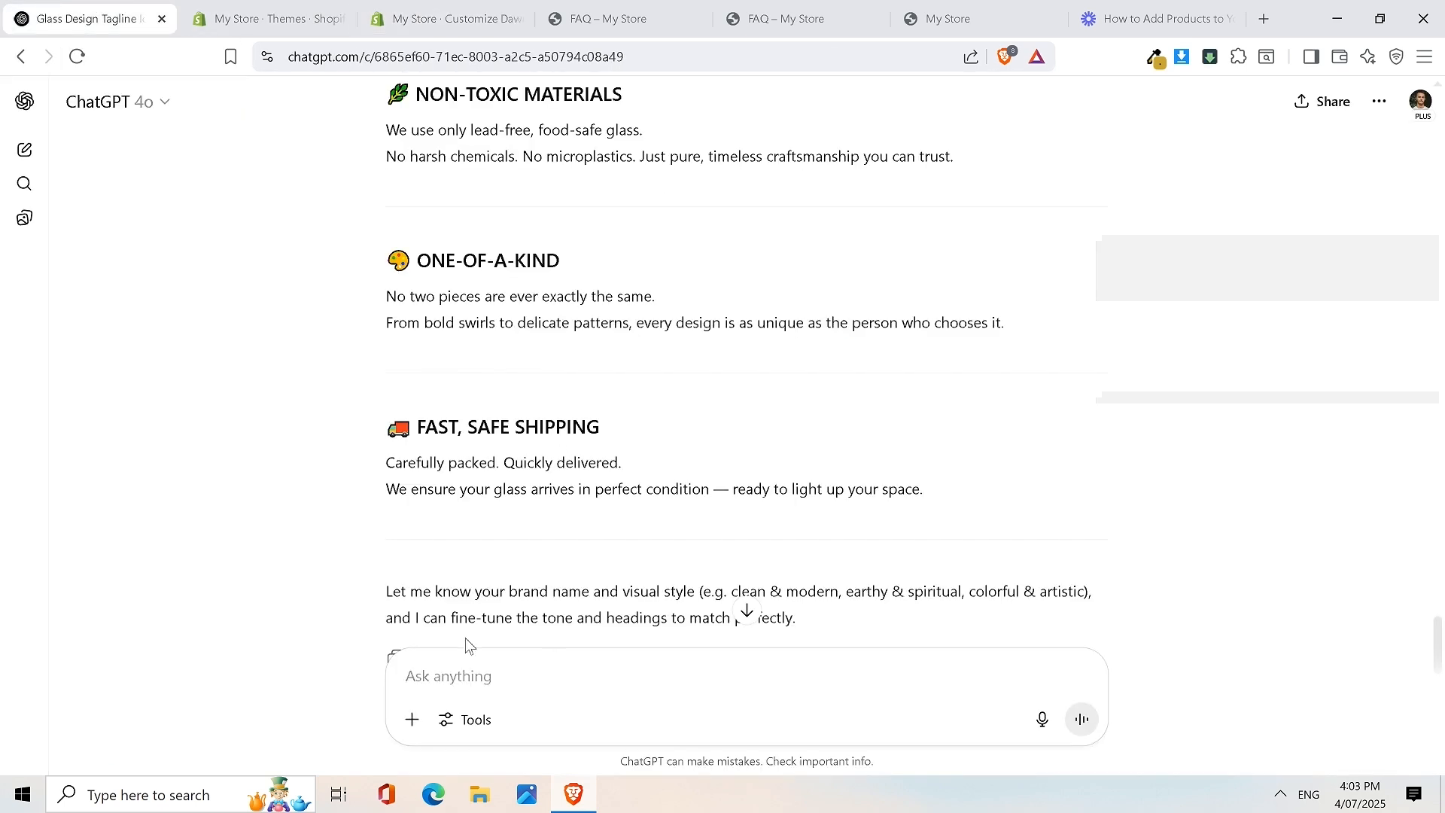
scroll(742, 258, up, 20)
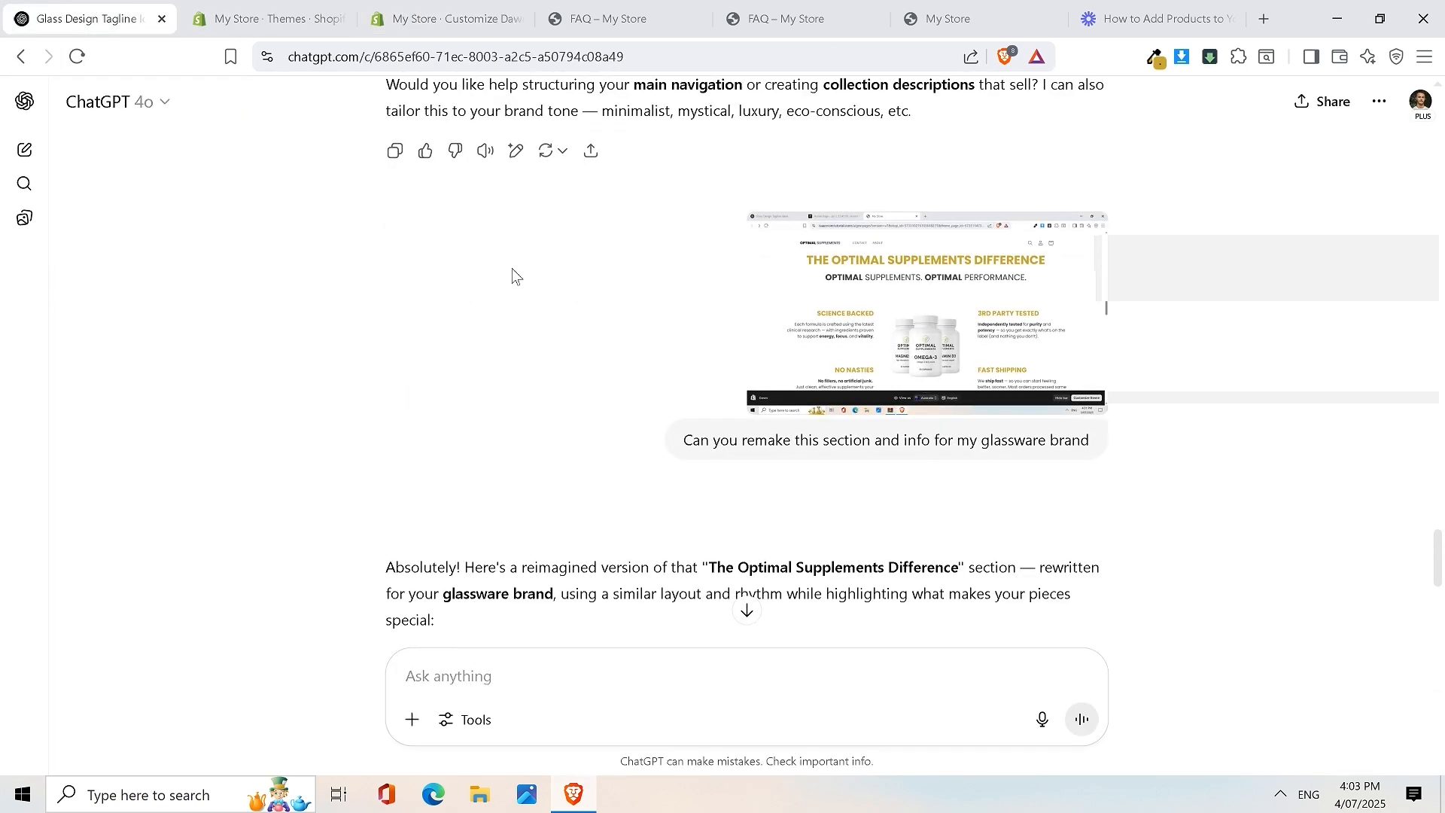
scroll(739, 277, down, 15)
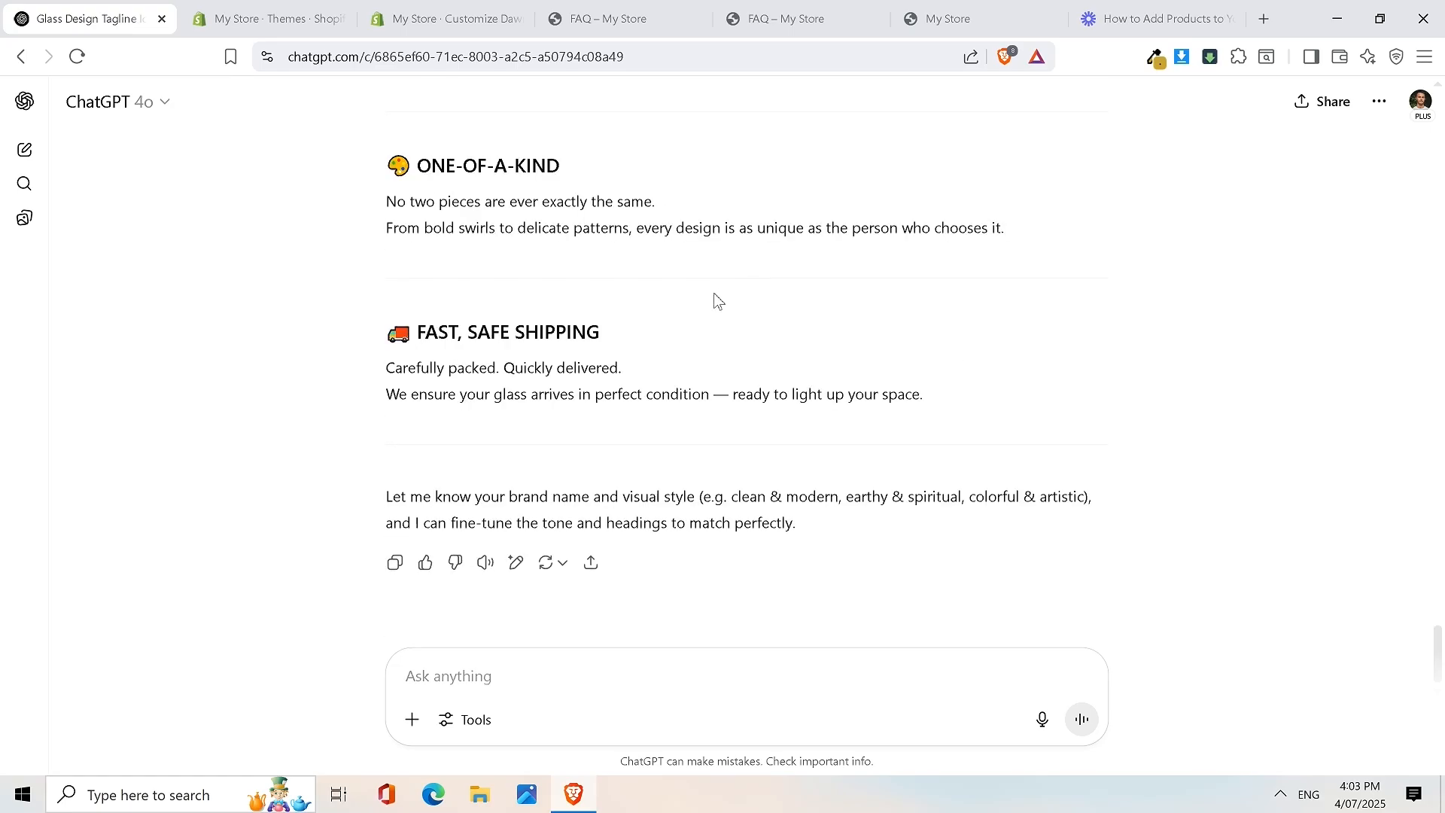
click(465, 682)
text(cAN)
key(BackSpace)
key(BackSpace)
key(BackSpace)
key(BackSpace)
text(c)
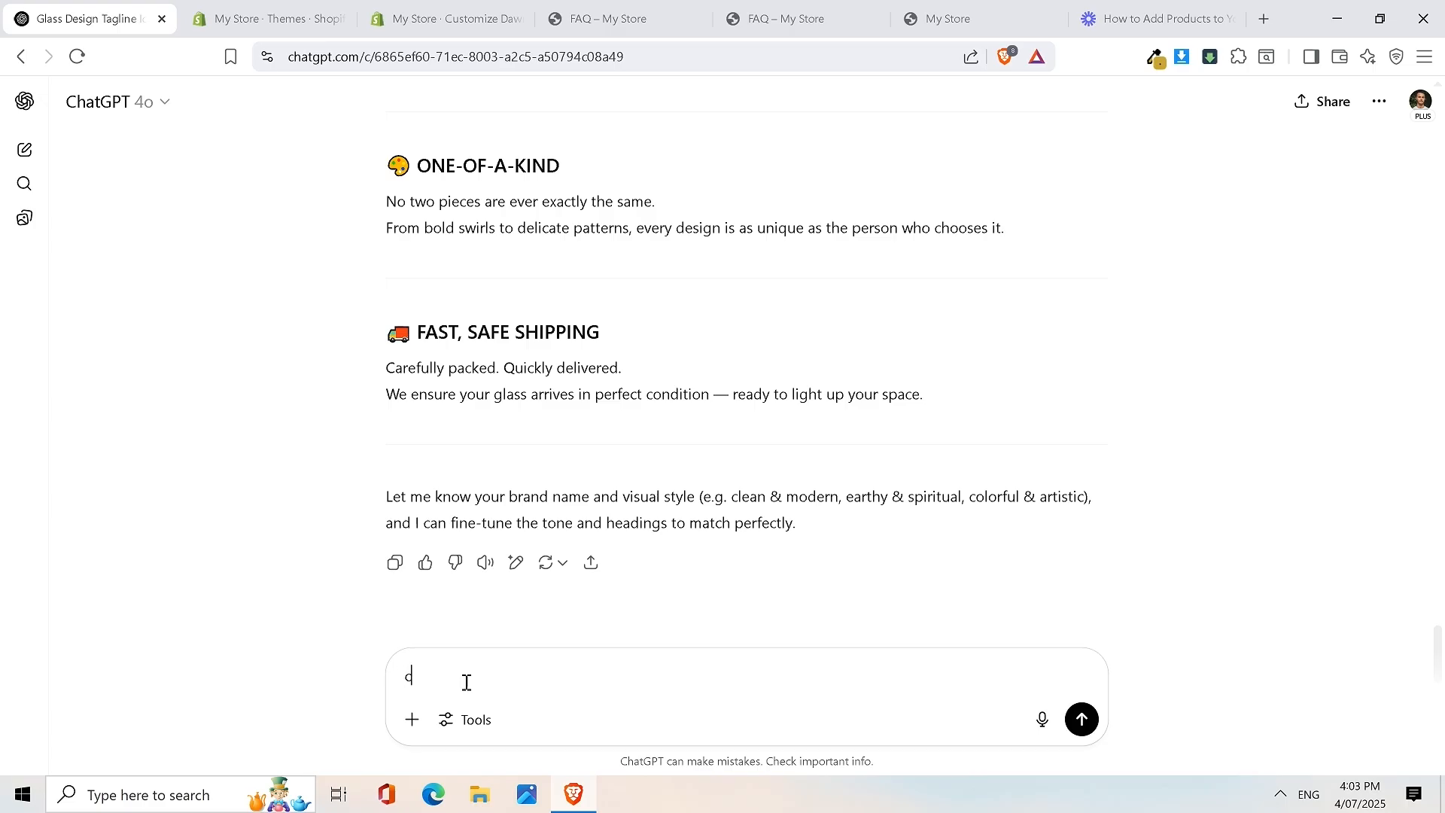
text(AN YOU CREATE ME)
key(BackSpace)
key(BackSpace)
key(BackSpace)
key(BackSpace)
key(BackSpace)
key(BackSpace)
key(BackSpace)
key(BackSpace)
key(BackSpace)
key(BackSpace)
key(BackSpace)
key(BackSpace)
key(BackSpace)
key(BackSpace)
key(BackSpace)
key(BackSpace)
key(BackSpace)
key(BackSpace)
Send ChatGPT the prompt "Can you please create an FAQ for this business that is also SEO optimised"
text(Can you please create an FAQ for this business that is also SEo)
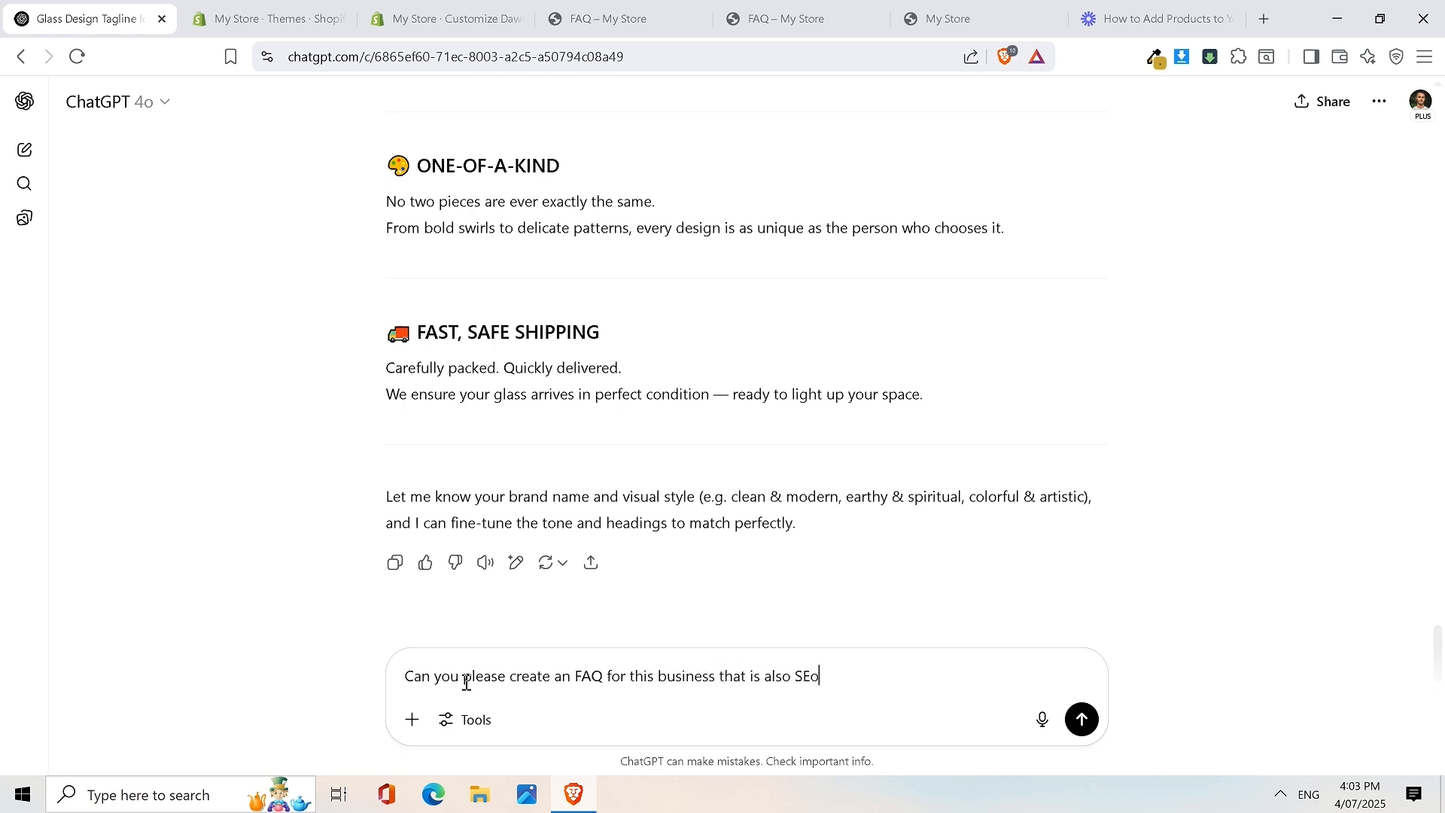
key(BackSpace)
text(O optimised)
key(BackSpace)
click(1081, 719)
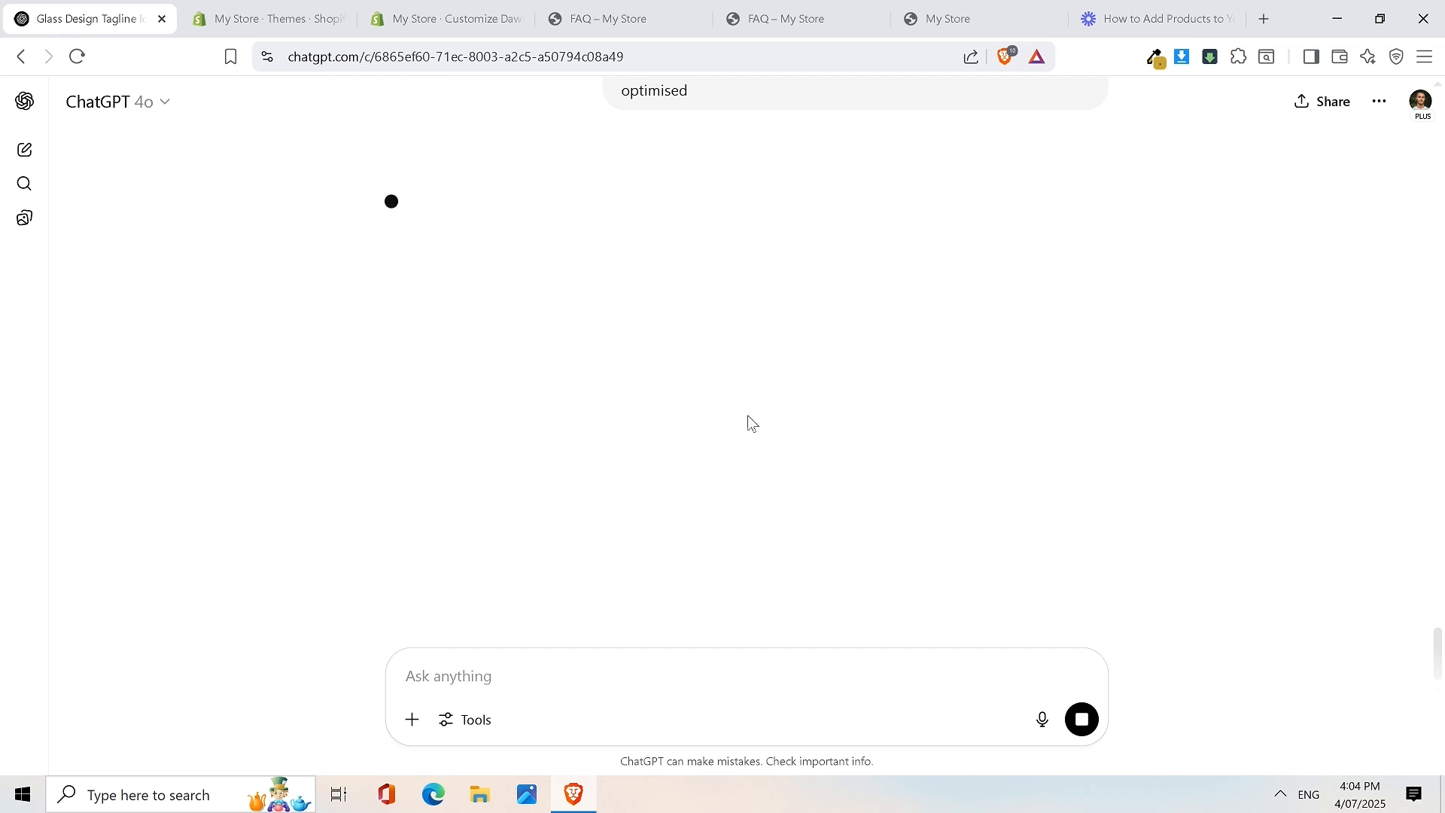
Read through the generated FAQ questions and answers, including the list of SEO keywords
scroll(825, 373, up, 2)
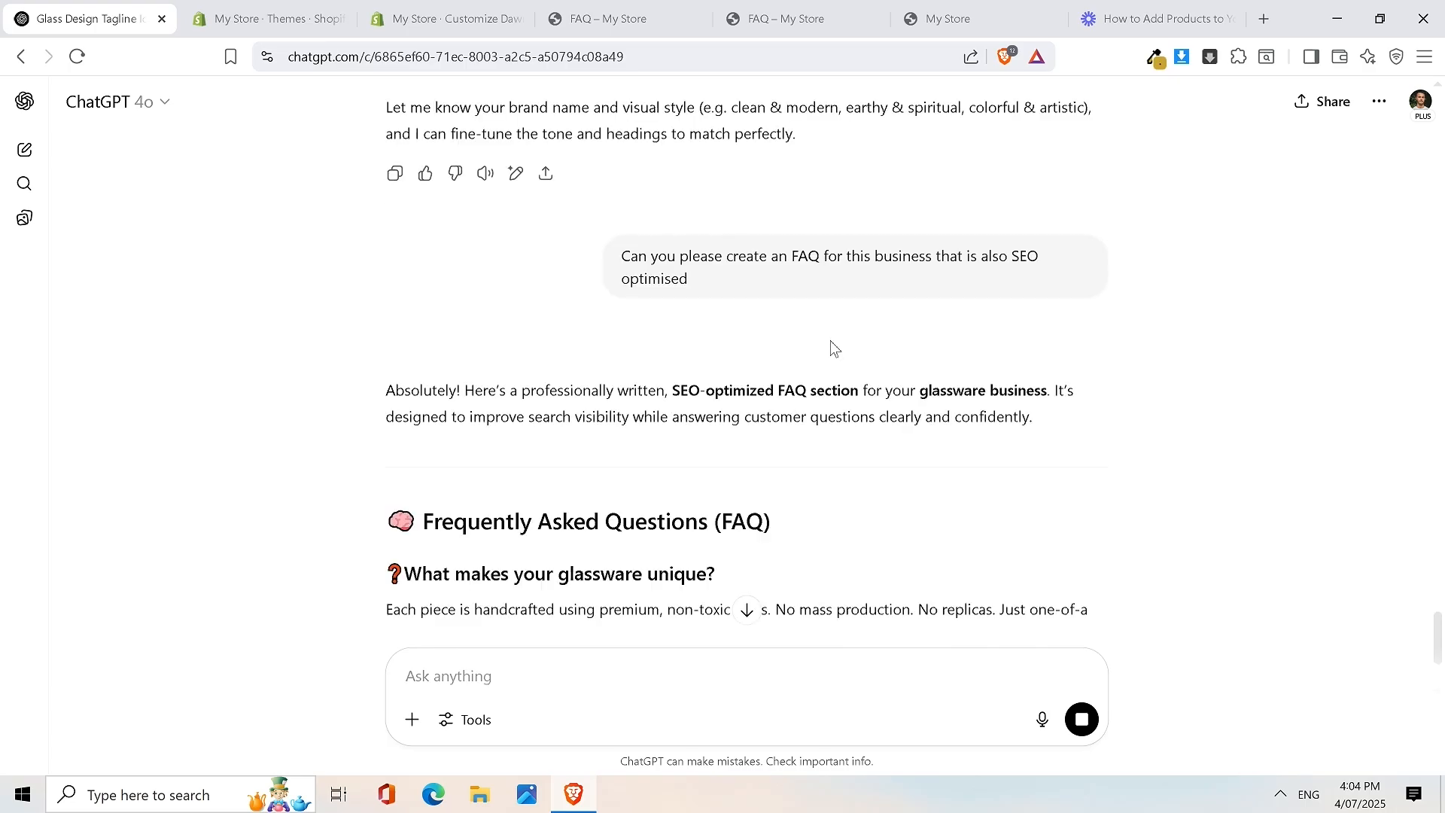
scroll(830, 341, down, 2)
scroll(1161, 319, down, 4)
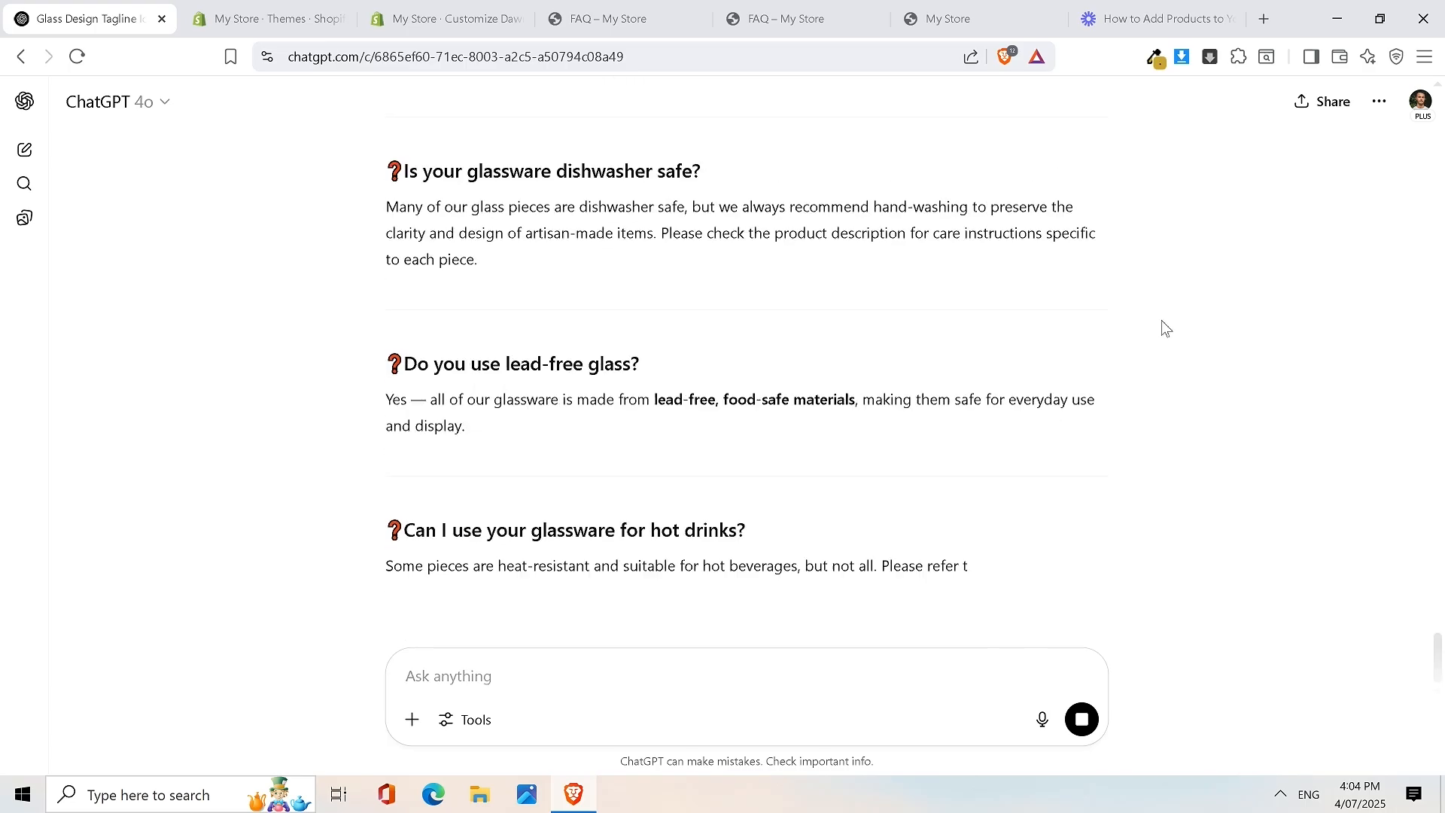
scroll(757, 301, down, 2)
scroll(757, 309, down, 3)
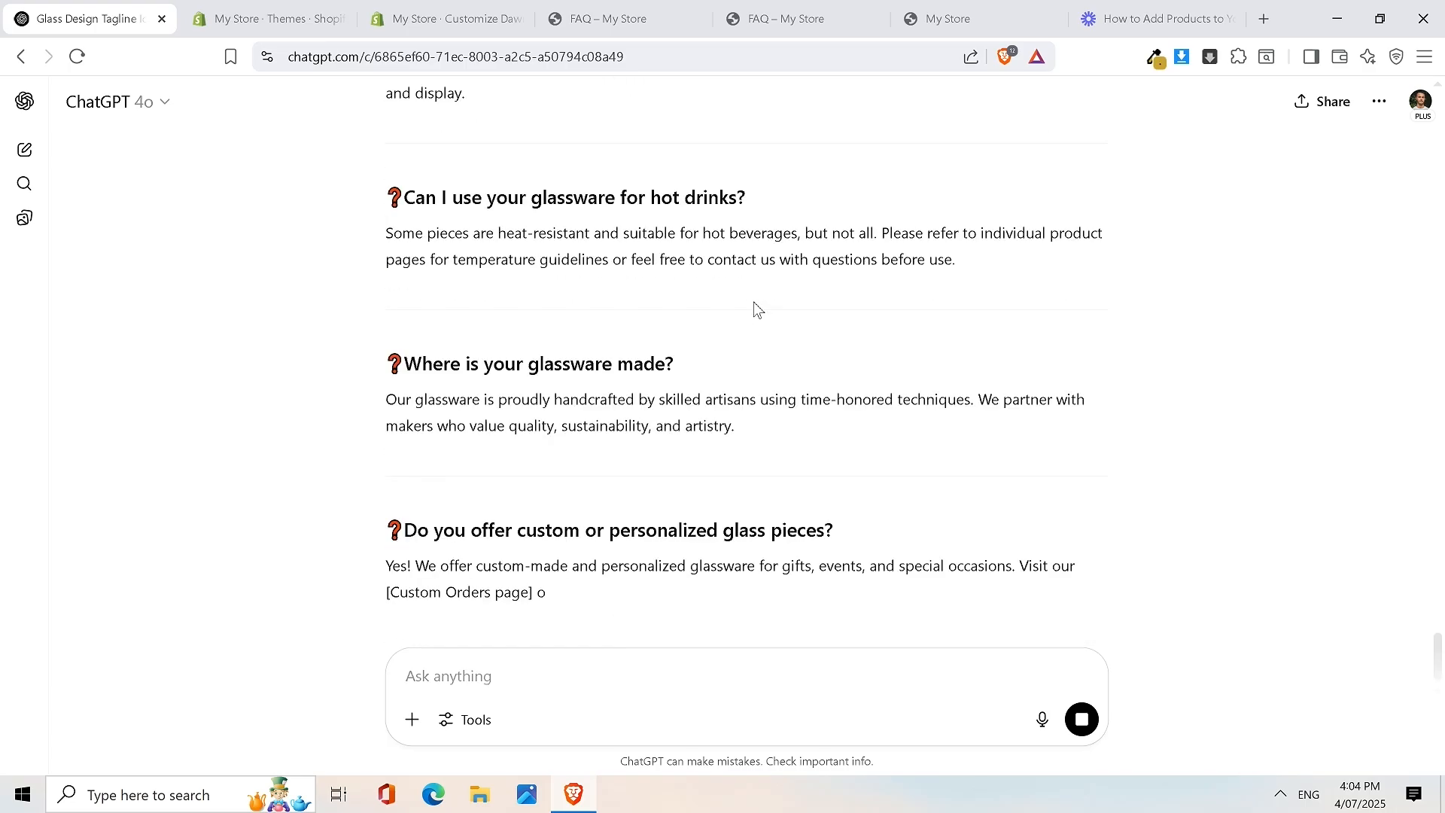
scroll(867, 374, down, 4)
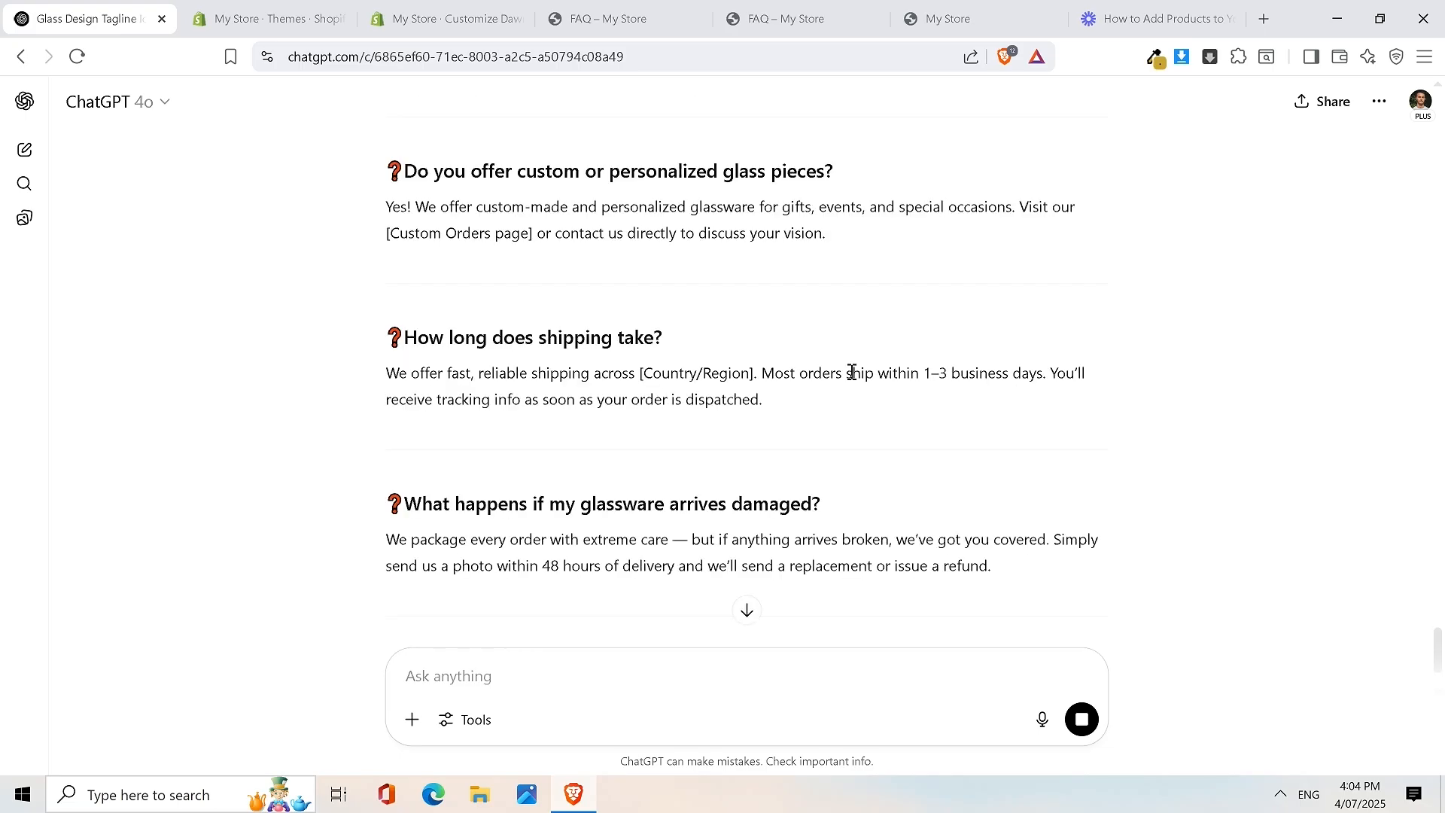
scroll(851, 372, down, 7)
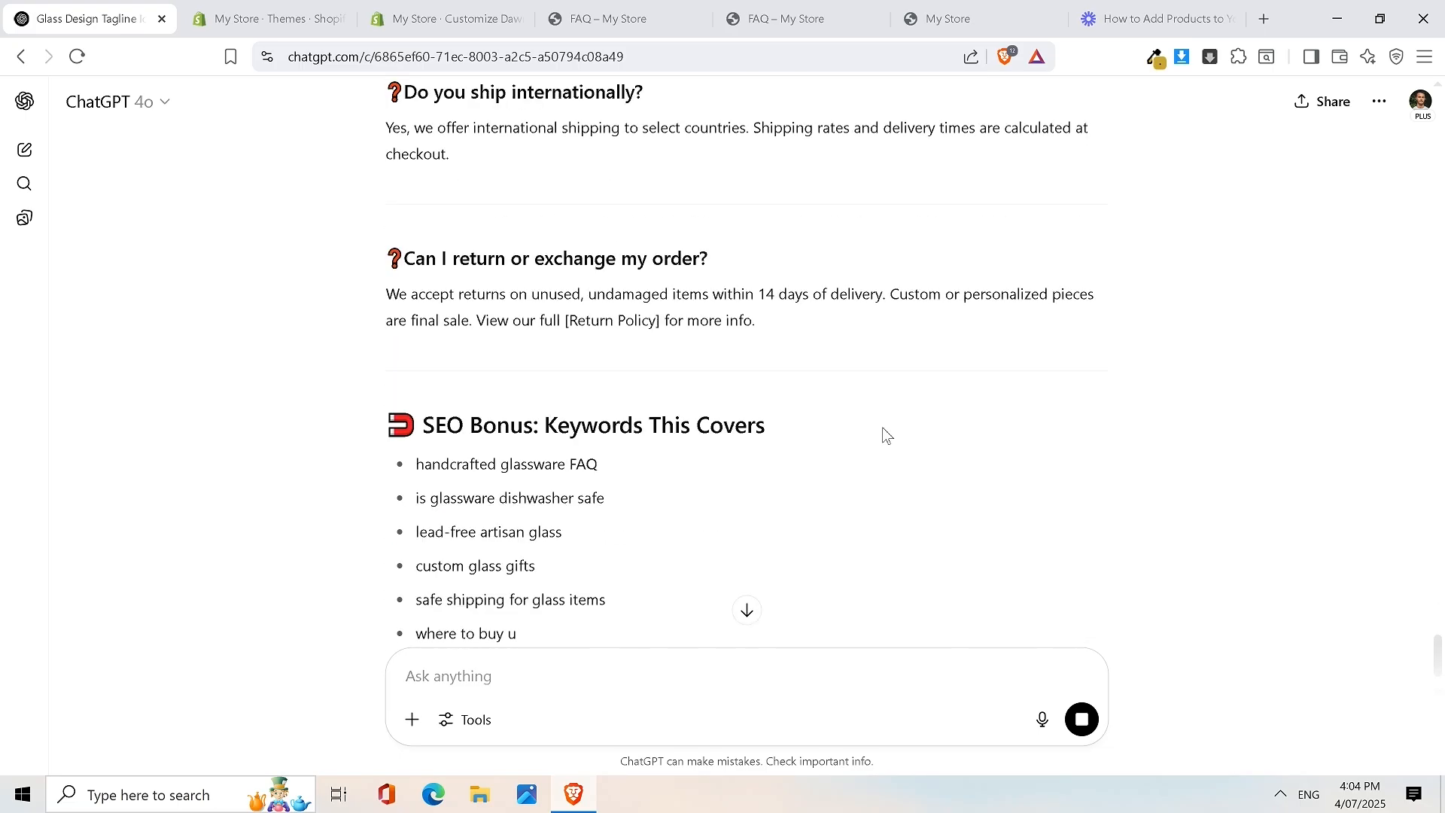
scroll(887, 435, down, 3)
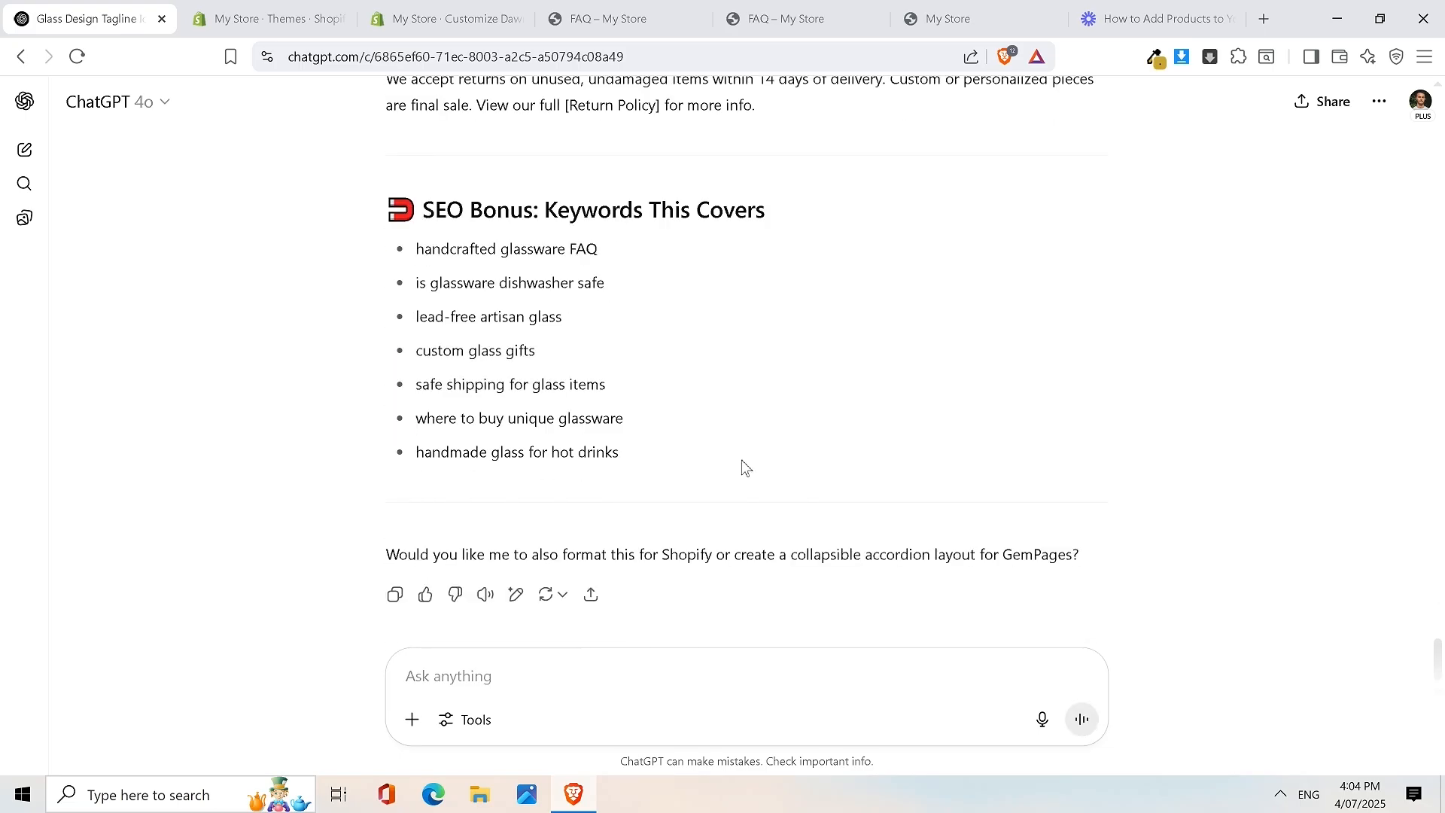
scroll(686, 309, up, 15)
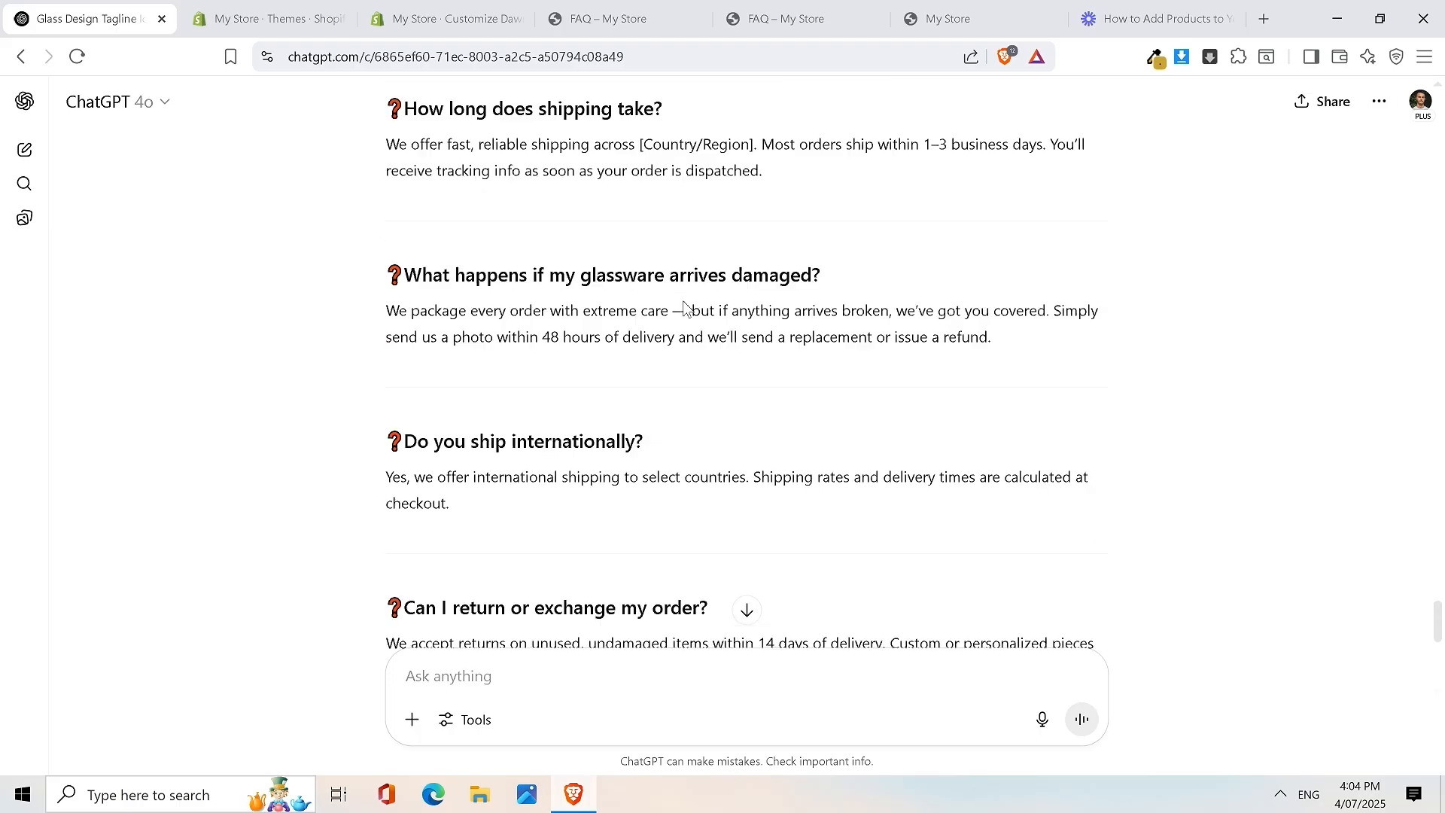
scroll(756, 216, up, 4)
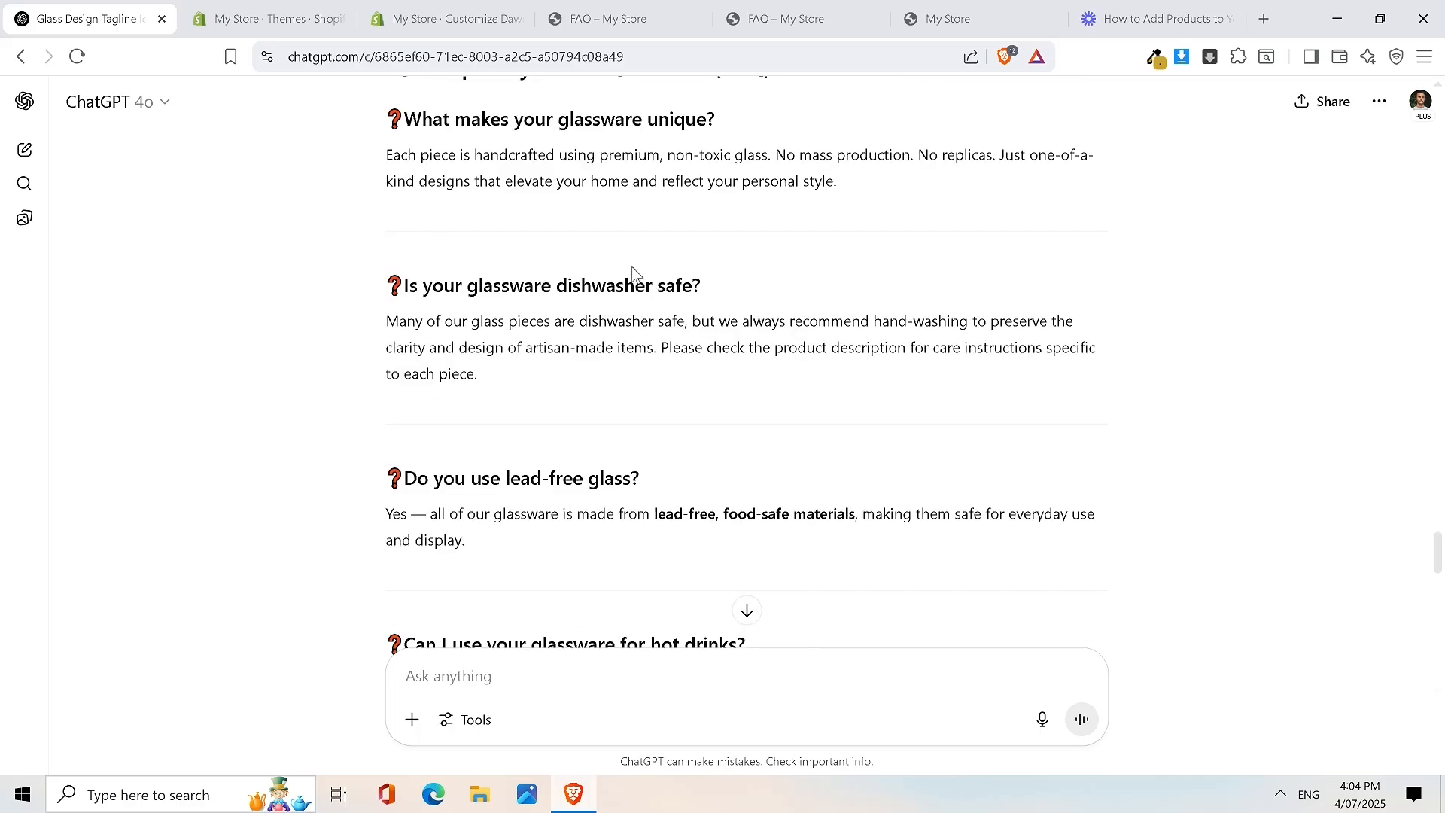
Review individual FAQ entries, such as what makes the glassware unique, dishwasher safety and how long shipping takes
triple_click(434, 288)
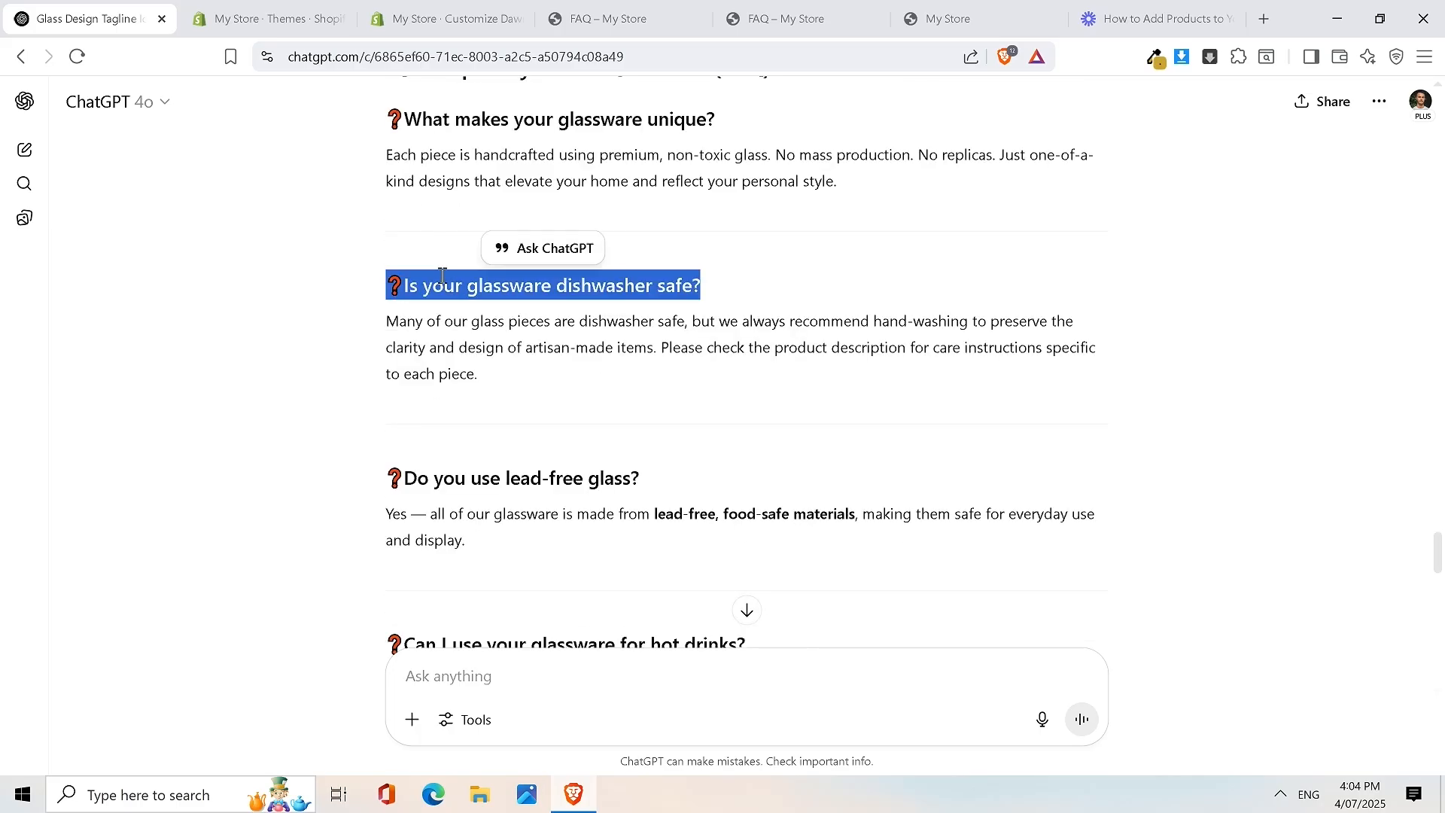
scroll(733, 310, up, 4)
drag(444, 393, 823, 413)
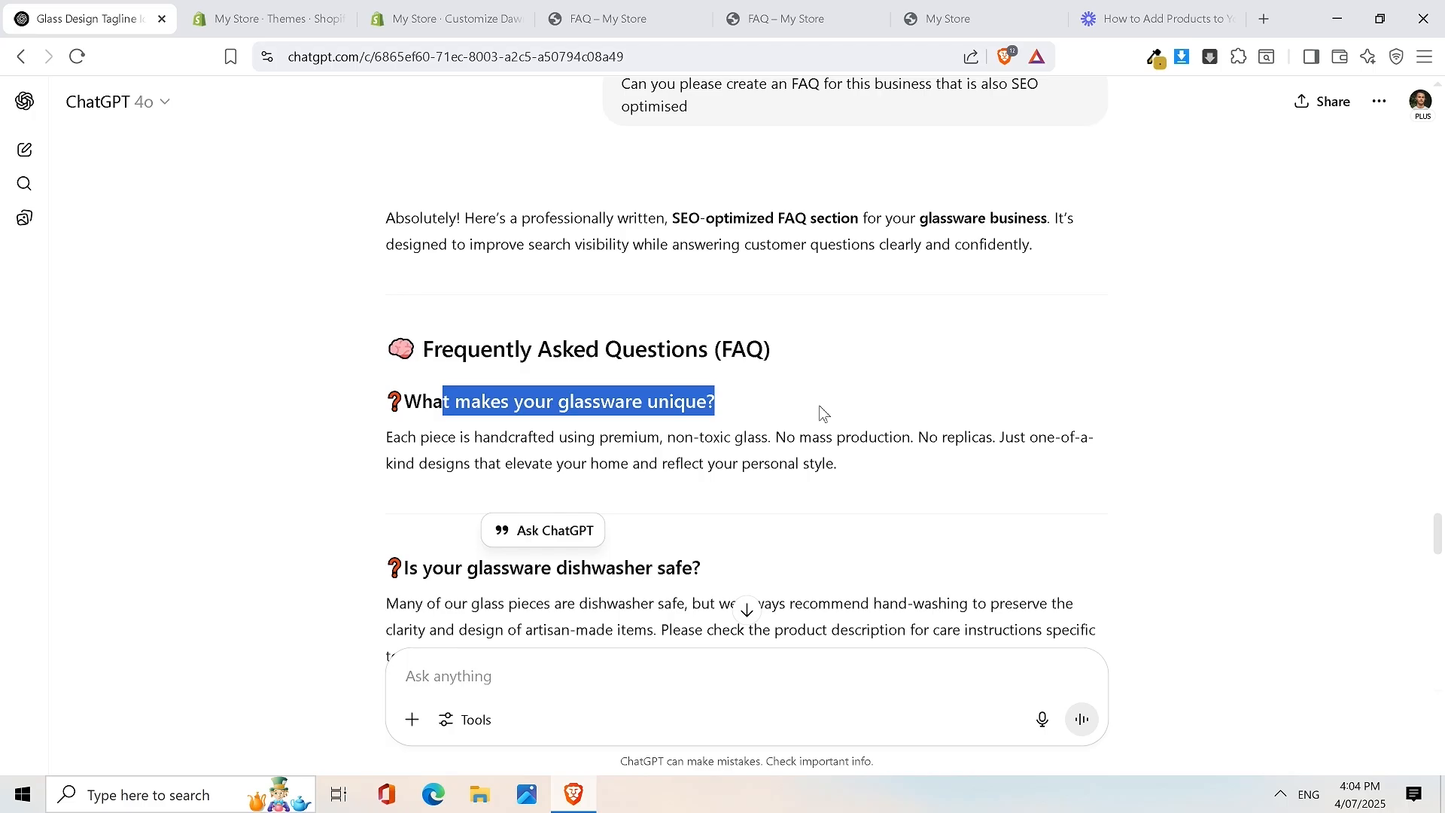
click(820, 347)
scroll(760, 298, down, 14)
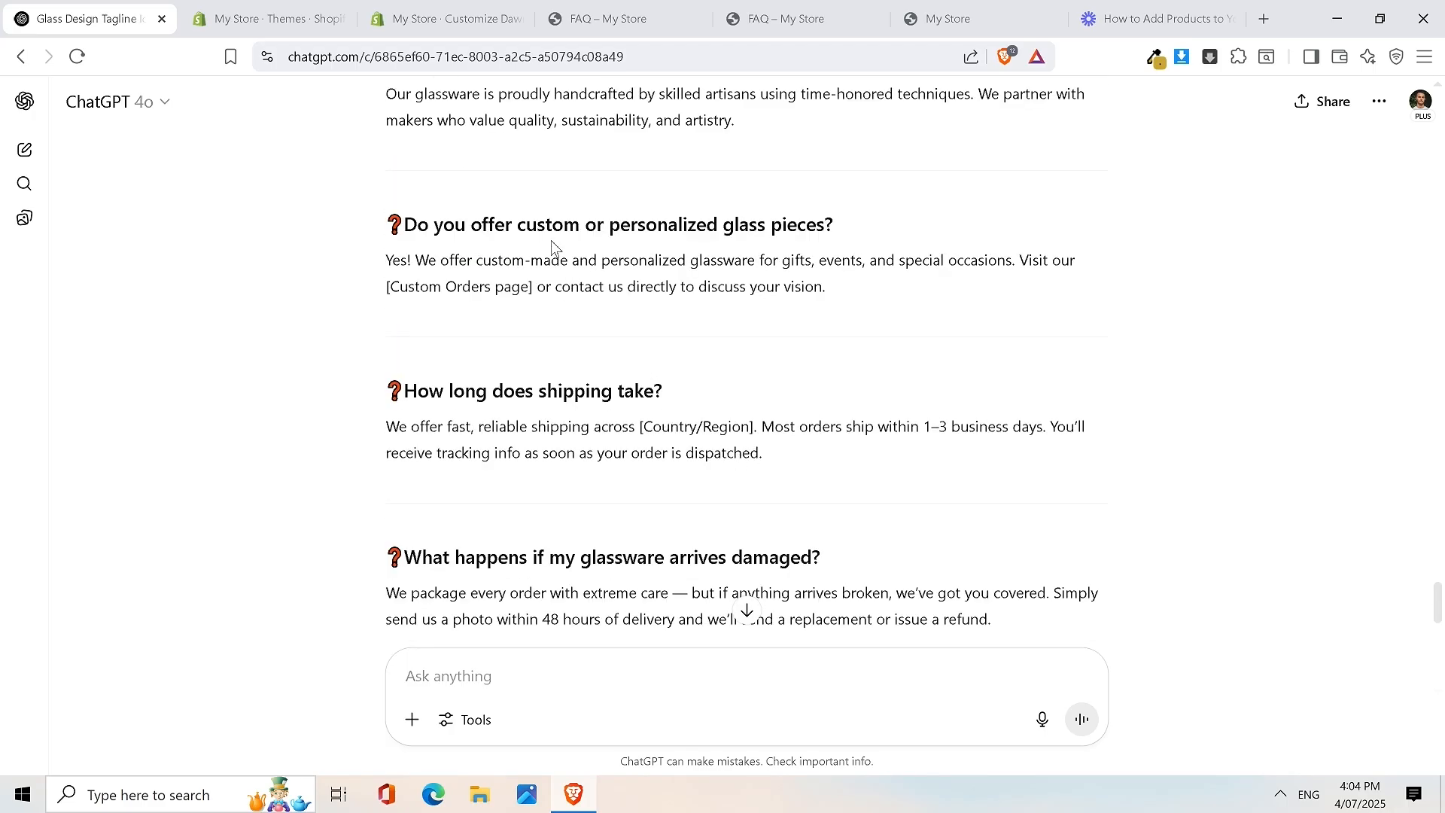
drag(386, 431, 1074, 449)
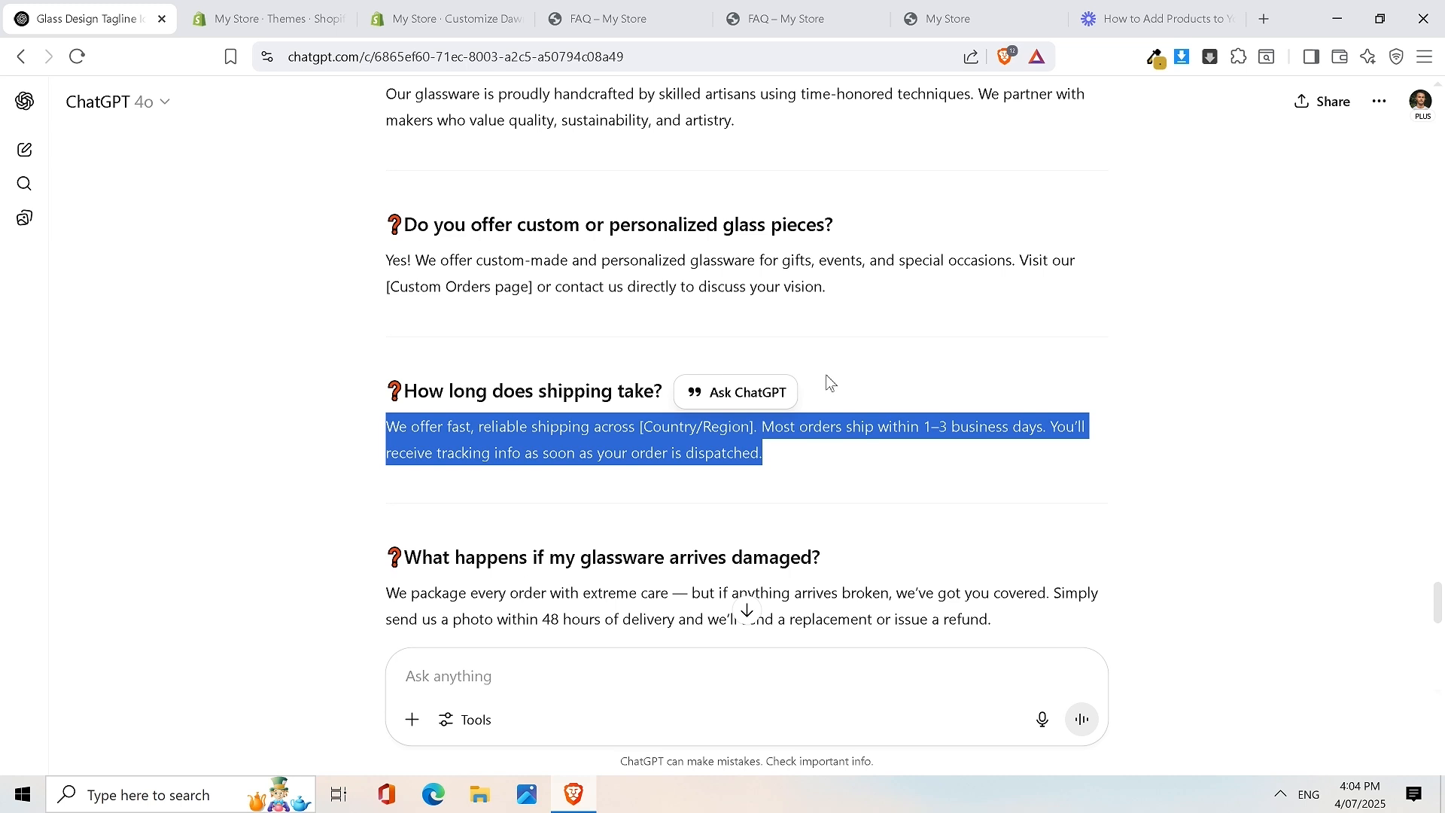
scroll(829, 380, up, 15)
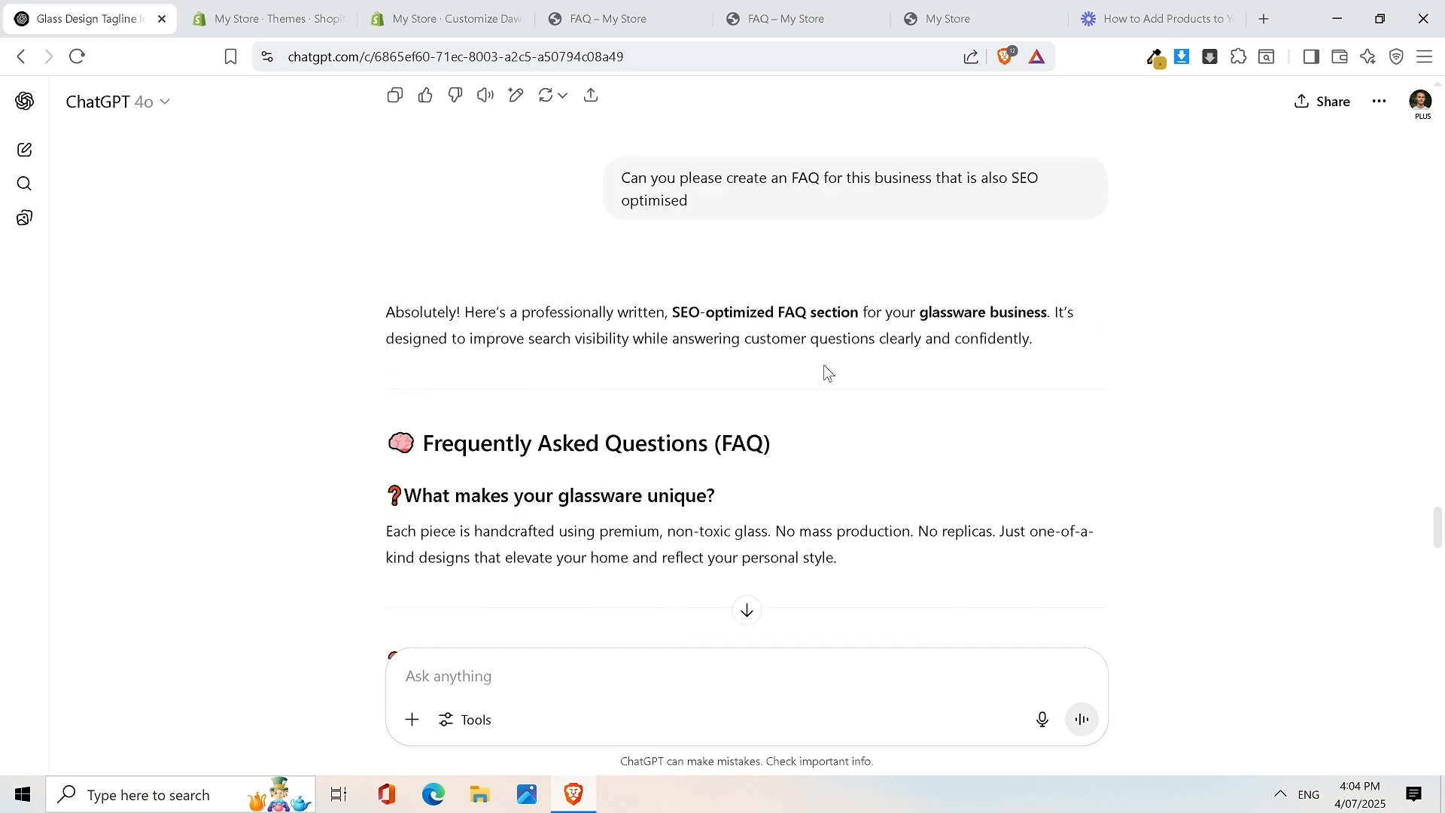
Examine the FAQ prompt again and look over the full set of generated questions once more
drag(622, 185, 779, 220)
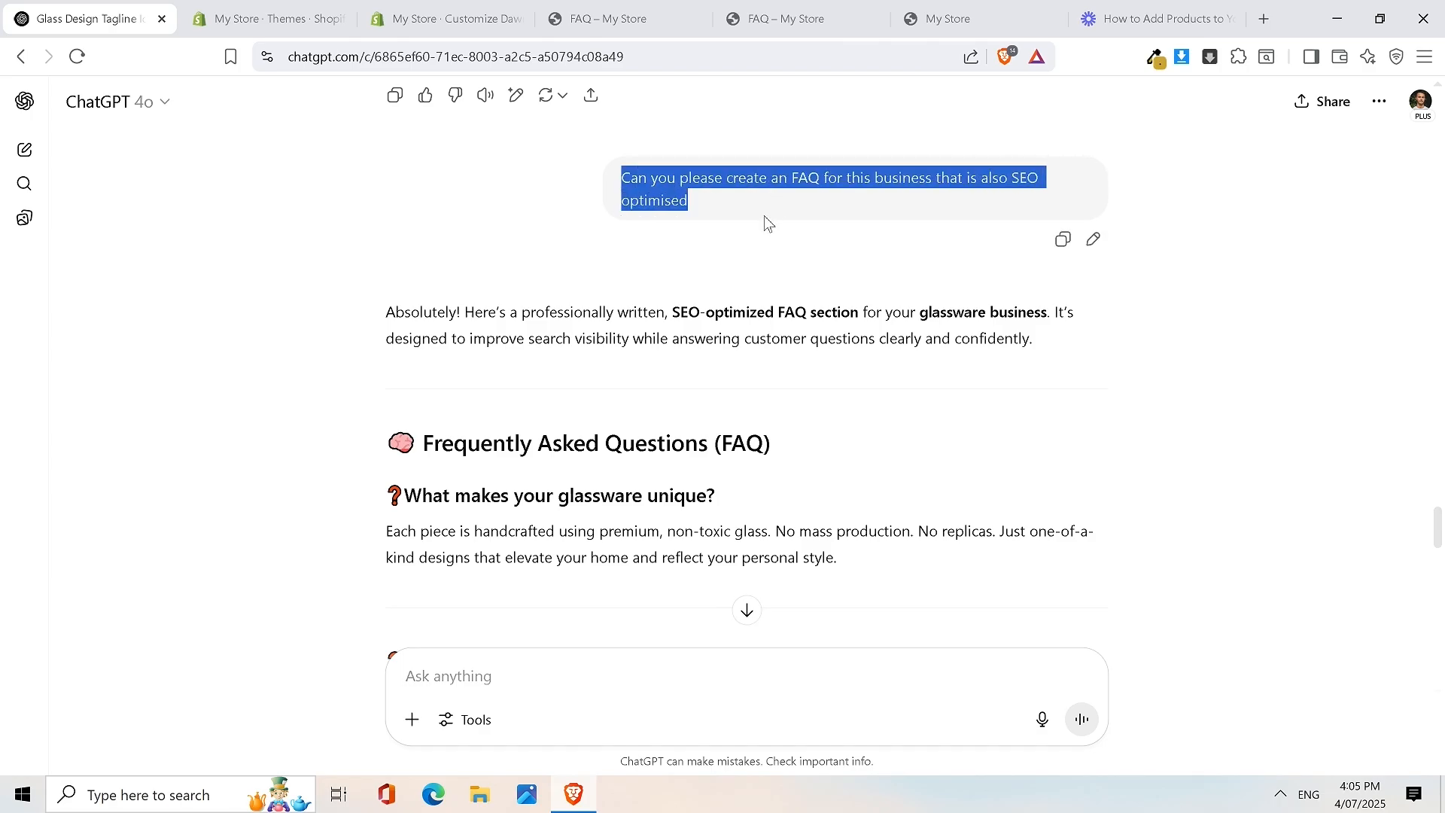
click(760, 198)
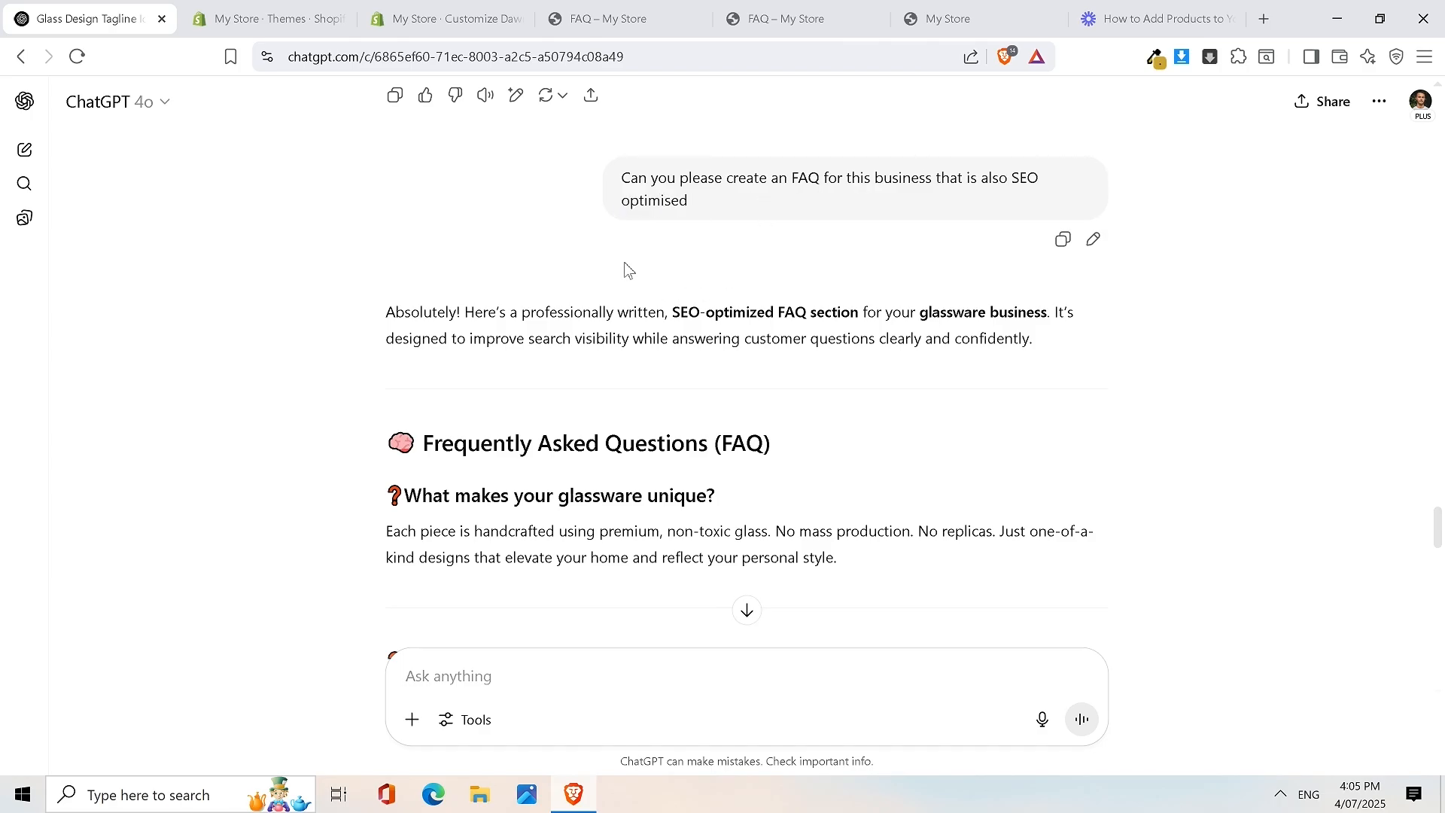
drag(371, 435, 790, 493)
scroll(828, 522, down, 12)
scroll(796, 509, down, 5)
scroll(790, 507, up, 14)
scroll(790, 494, up, 5)
scroll(599, 371, up, 3)
scroll(604, 369, down, 3)
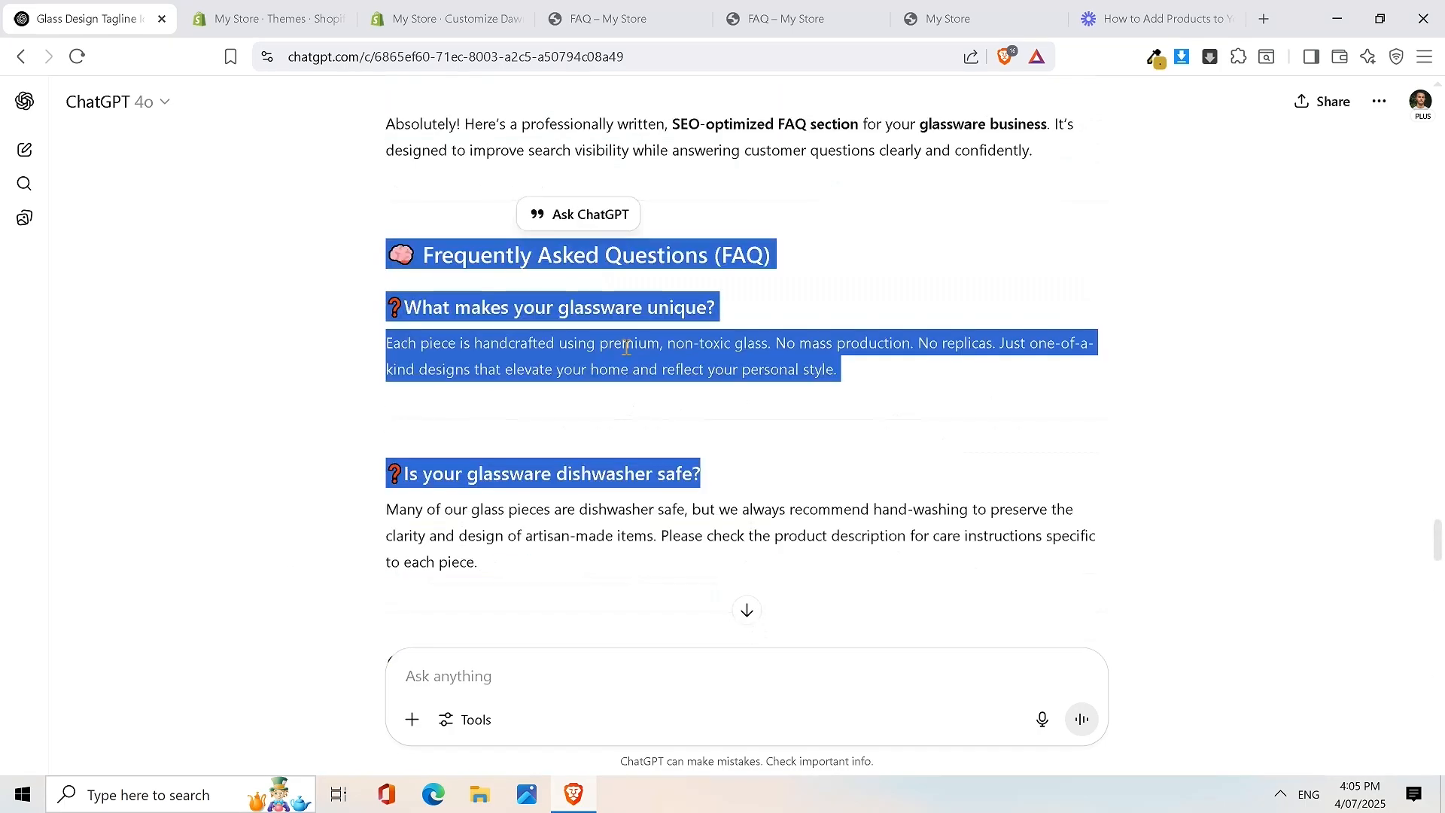
click(651, 286)
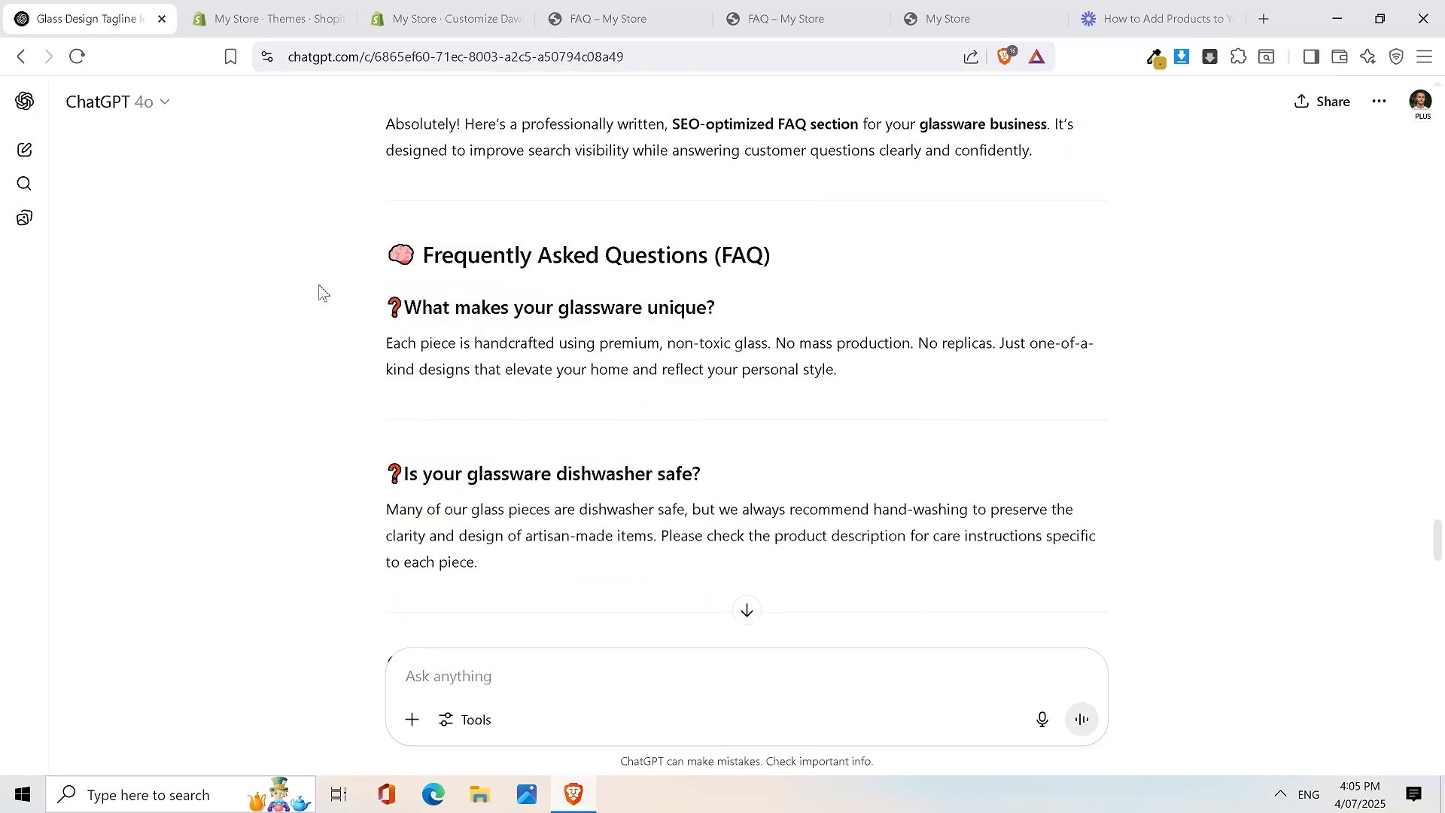
Switch back to the Shopify theme editor showing the faq page template
click(289, 18)
click(390, 7)
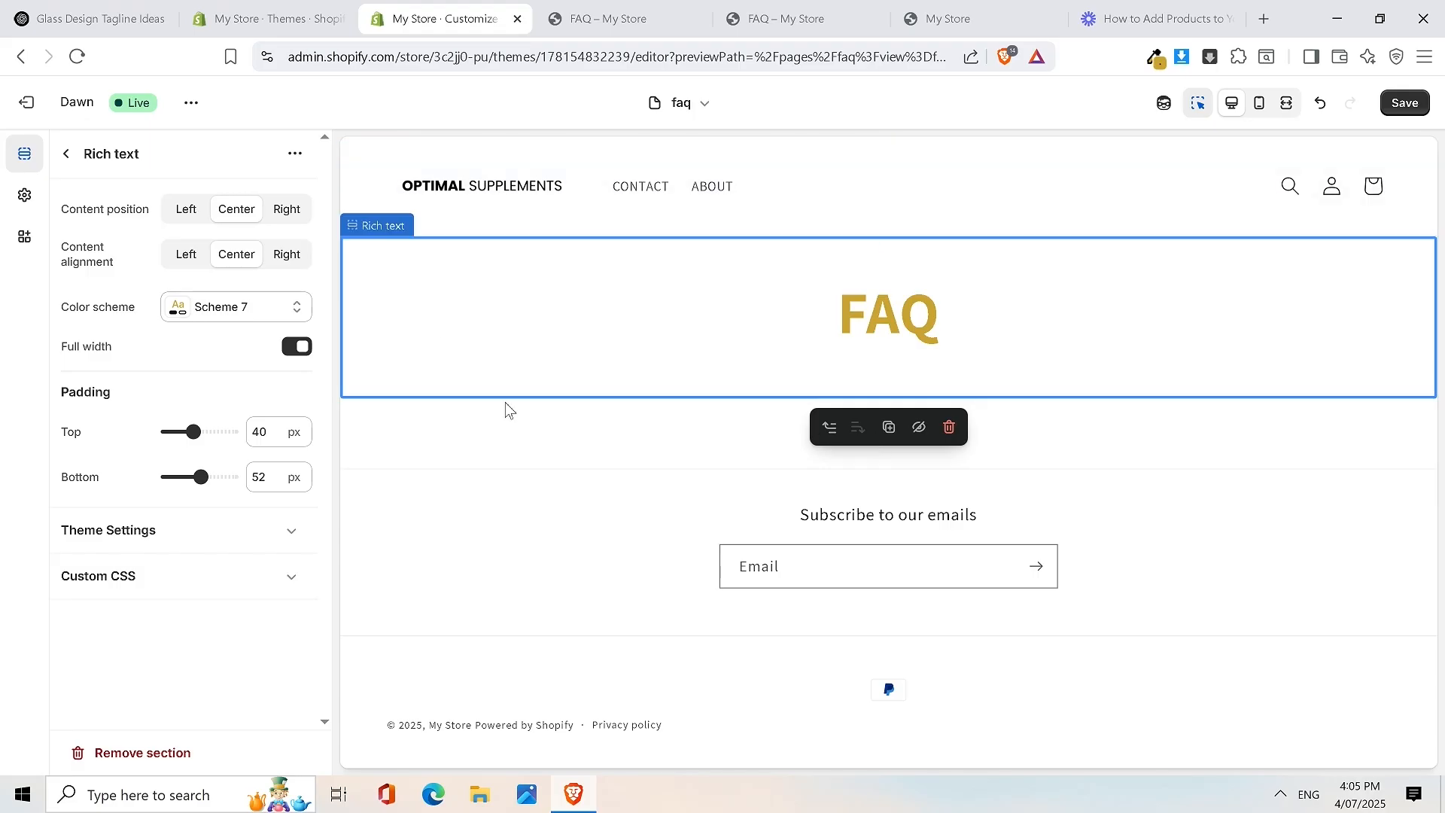
Add a Collapsible content section below the FAQ rich text section and clear its heading
click(735, 295)
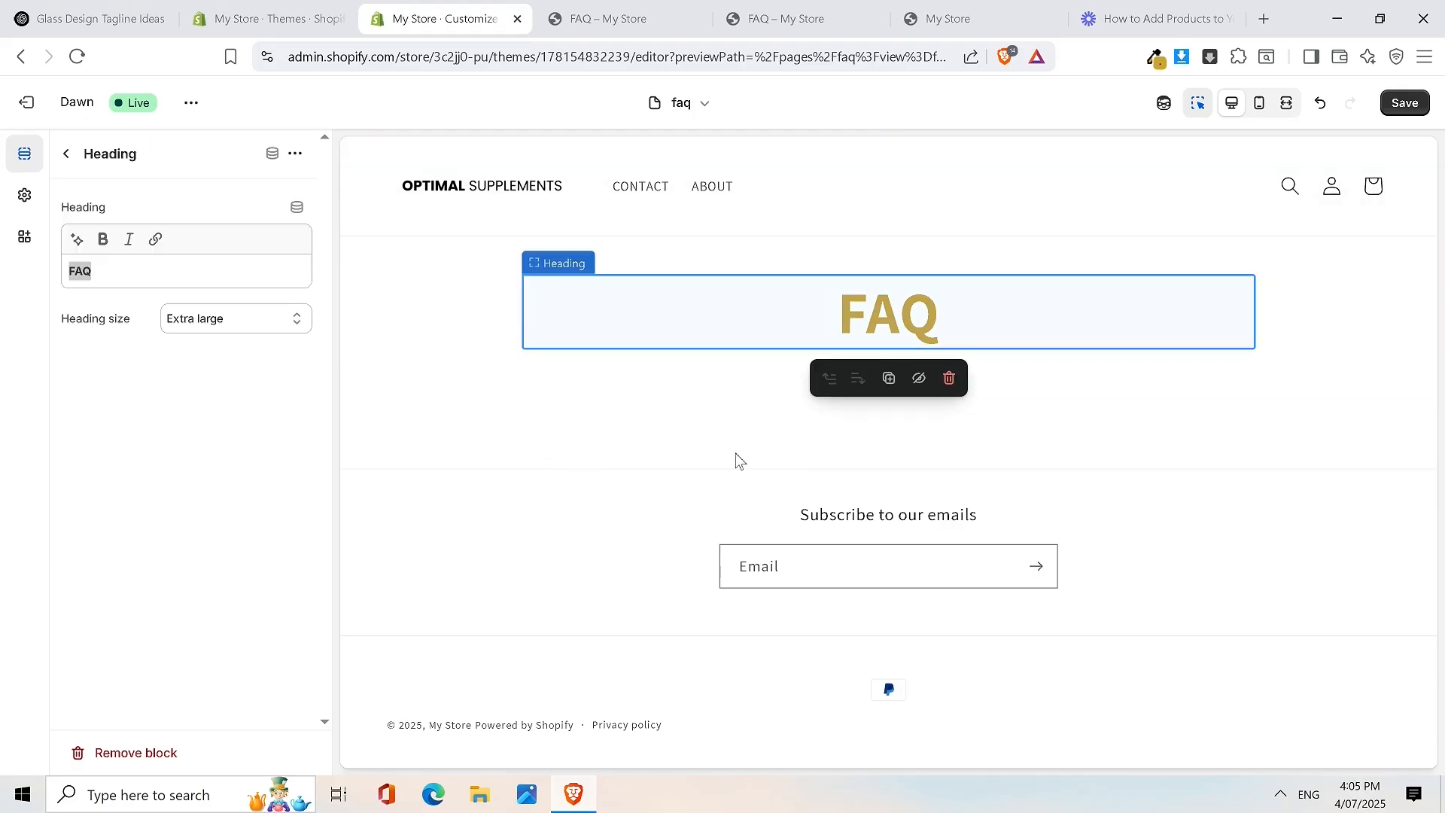
click(65, 154)
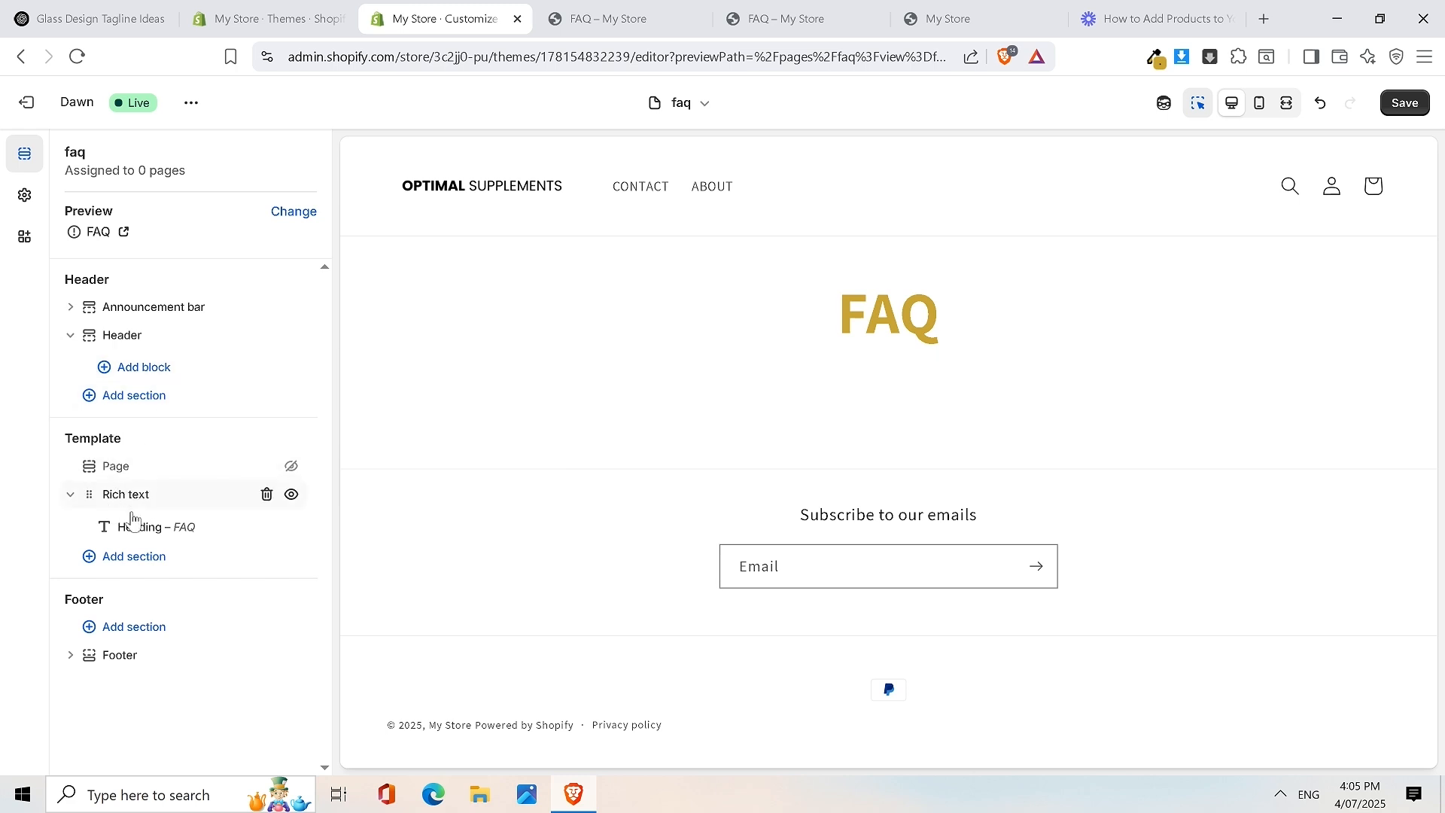
click(143, 561)
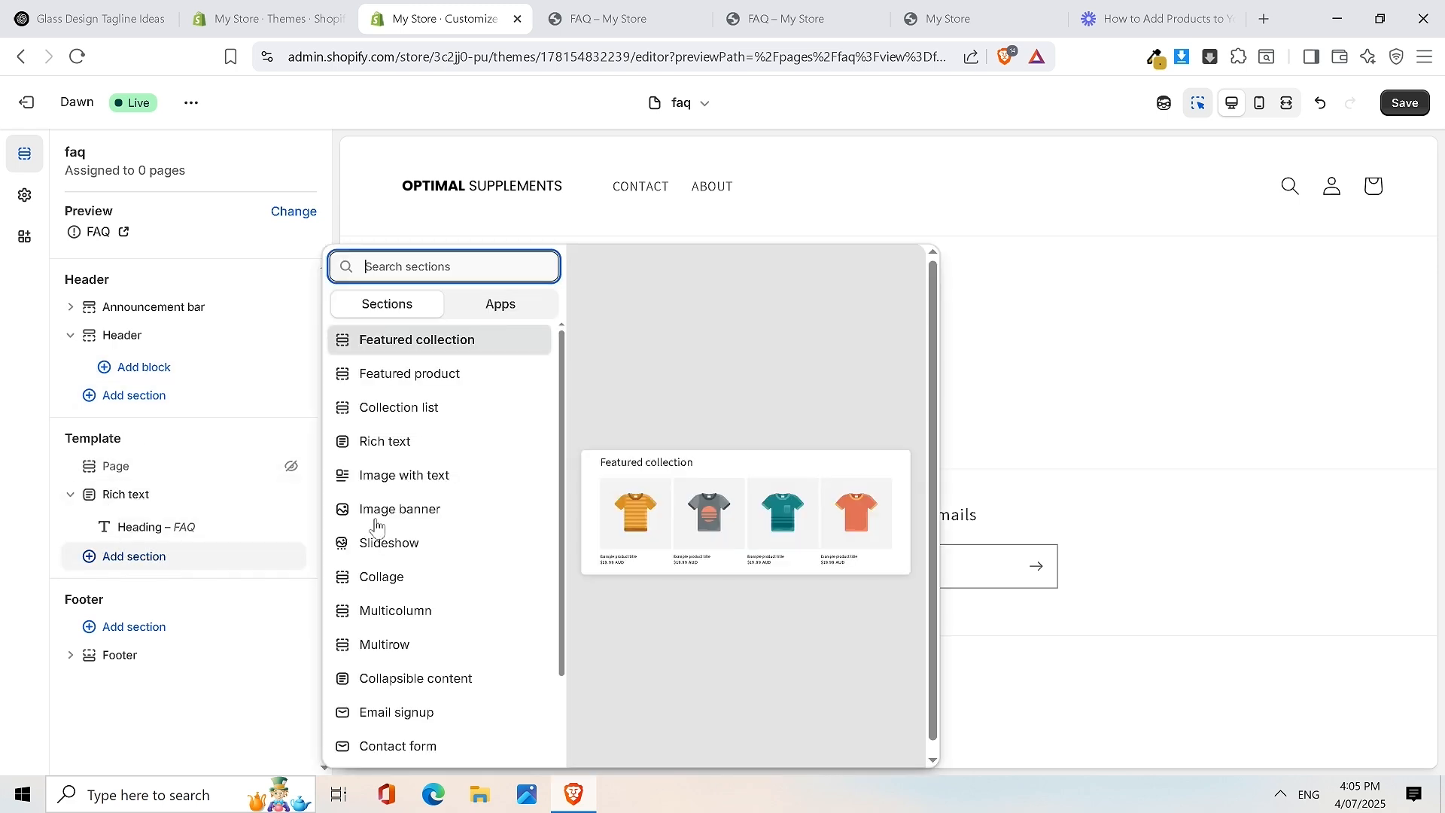
scroll(419, 687, down, 2)
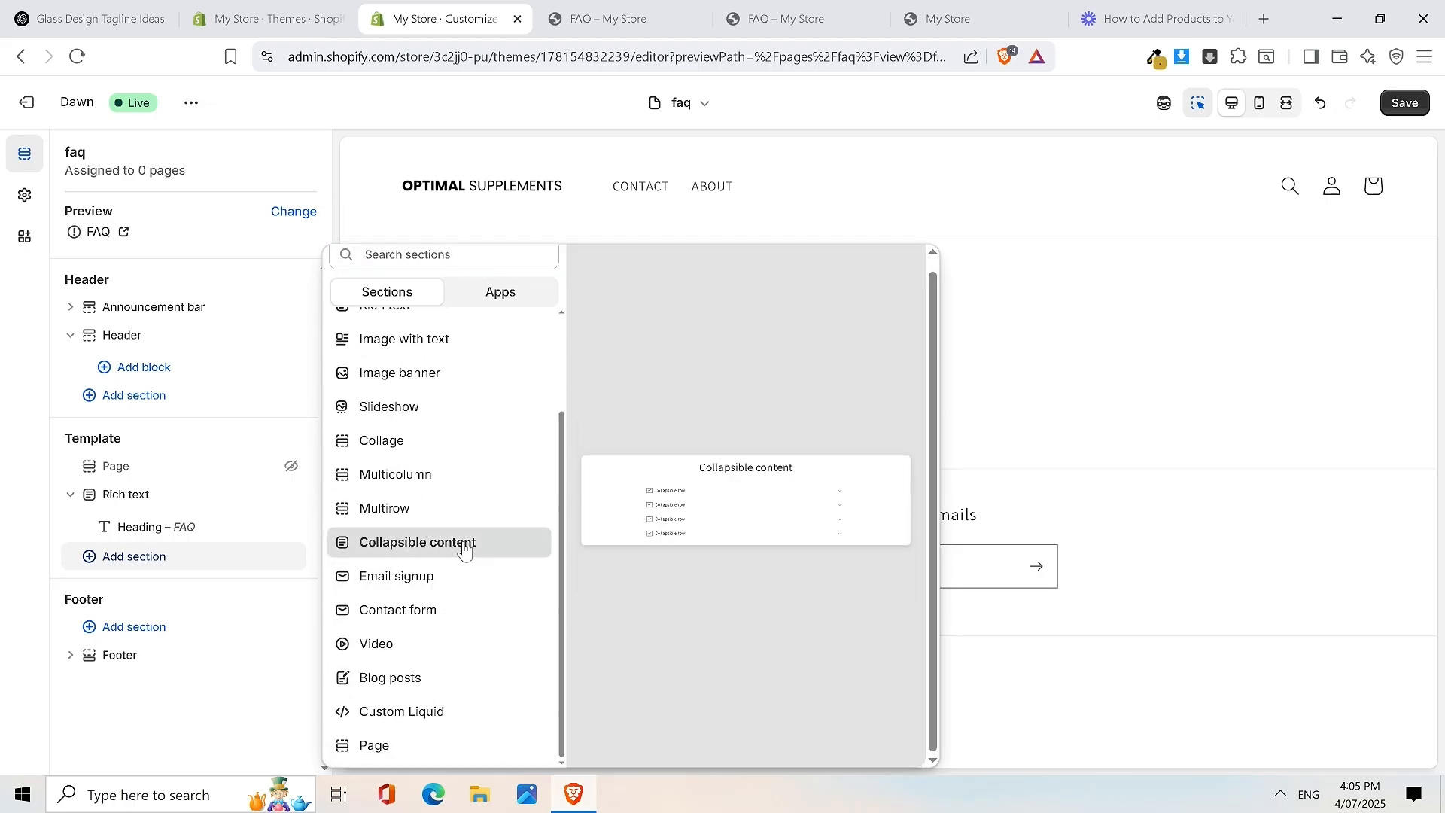
click(464, 547)
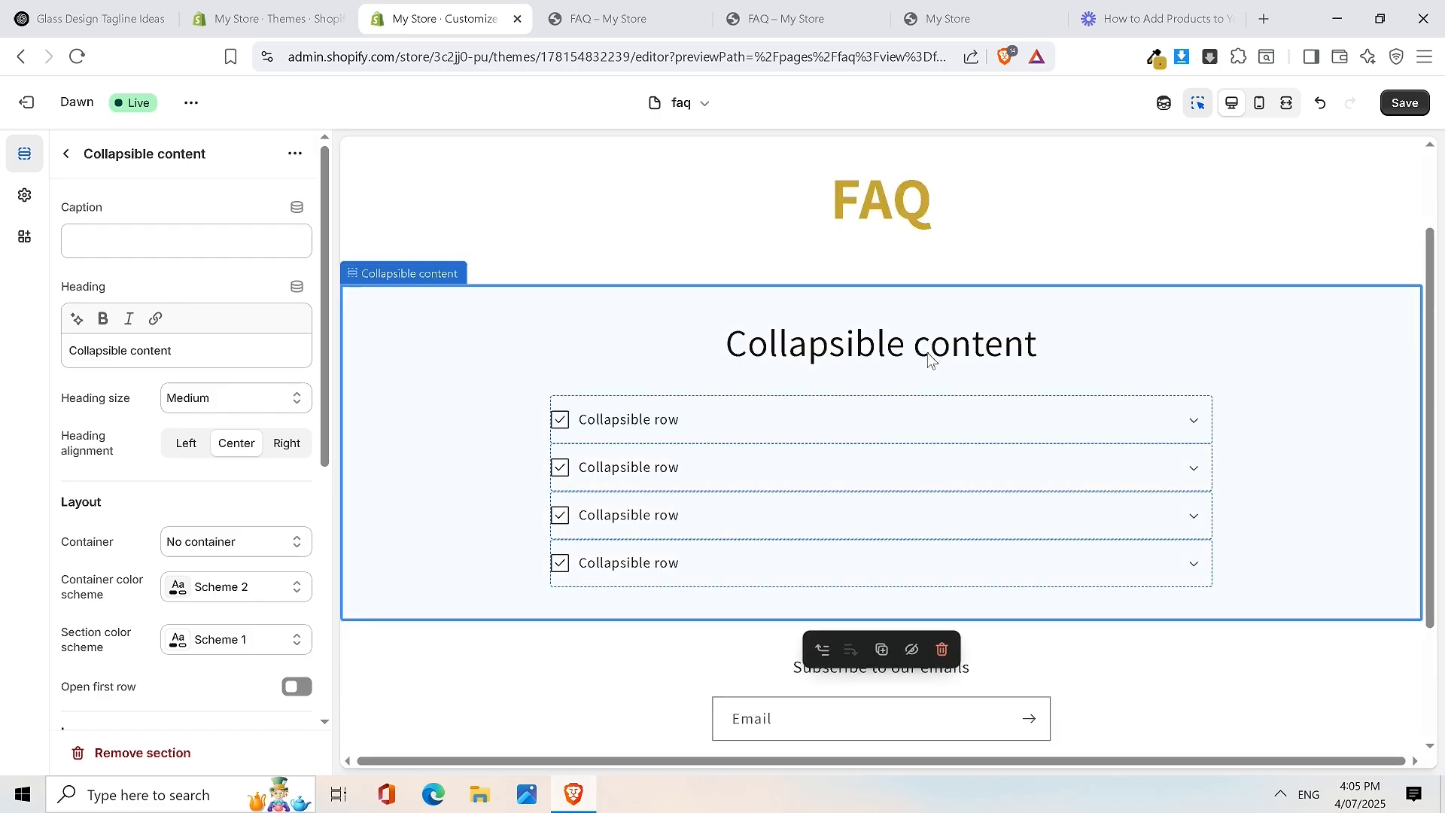
click(930, 359)
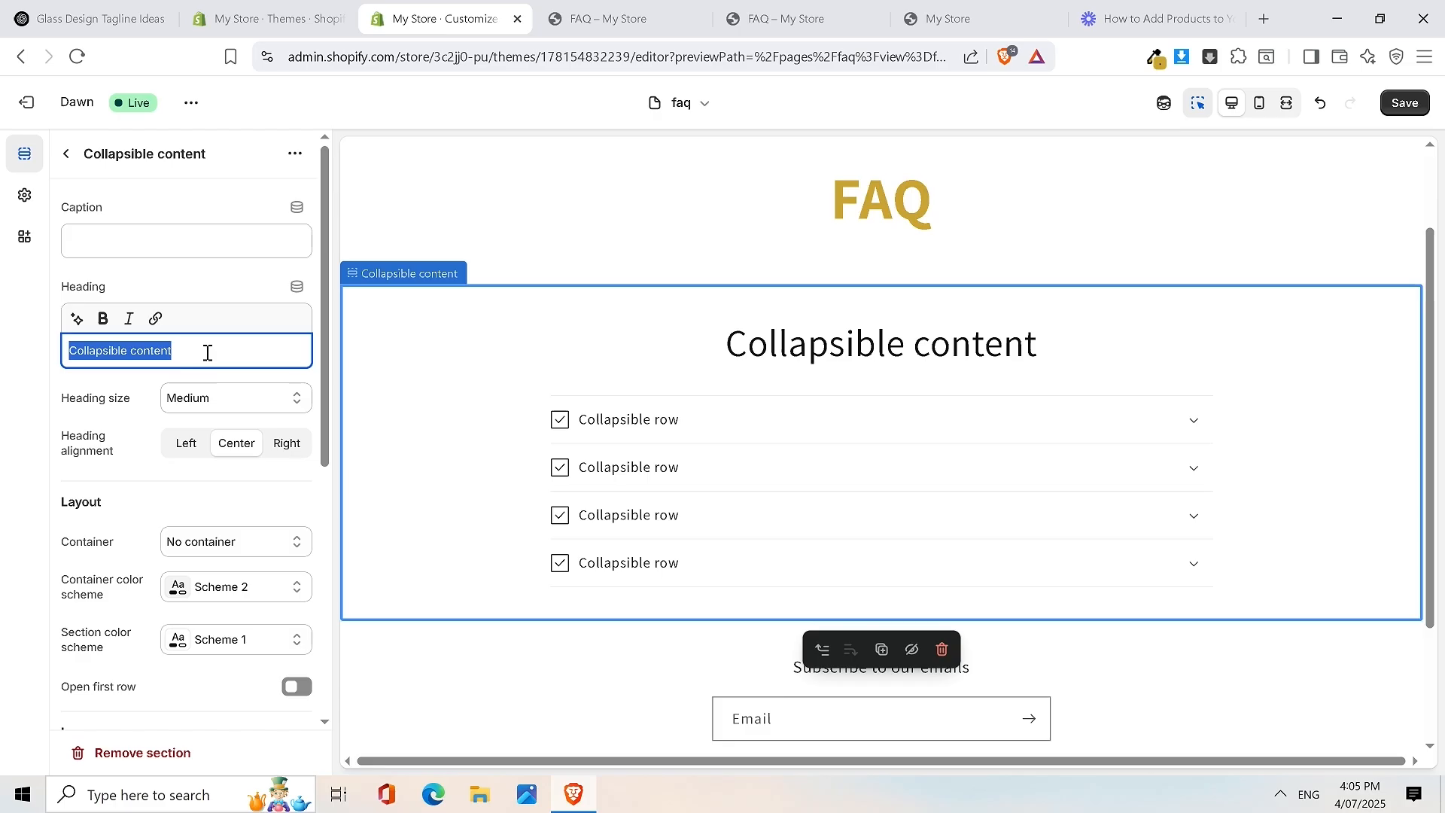
key(BackSpace)
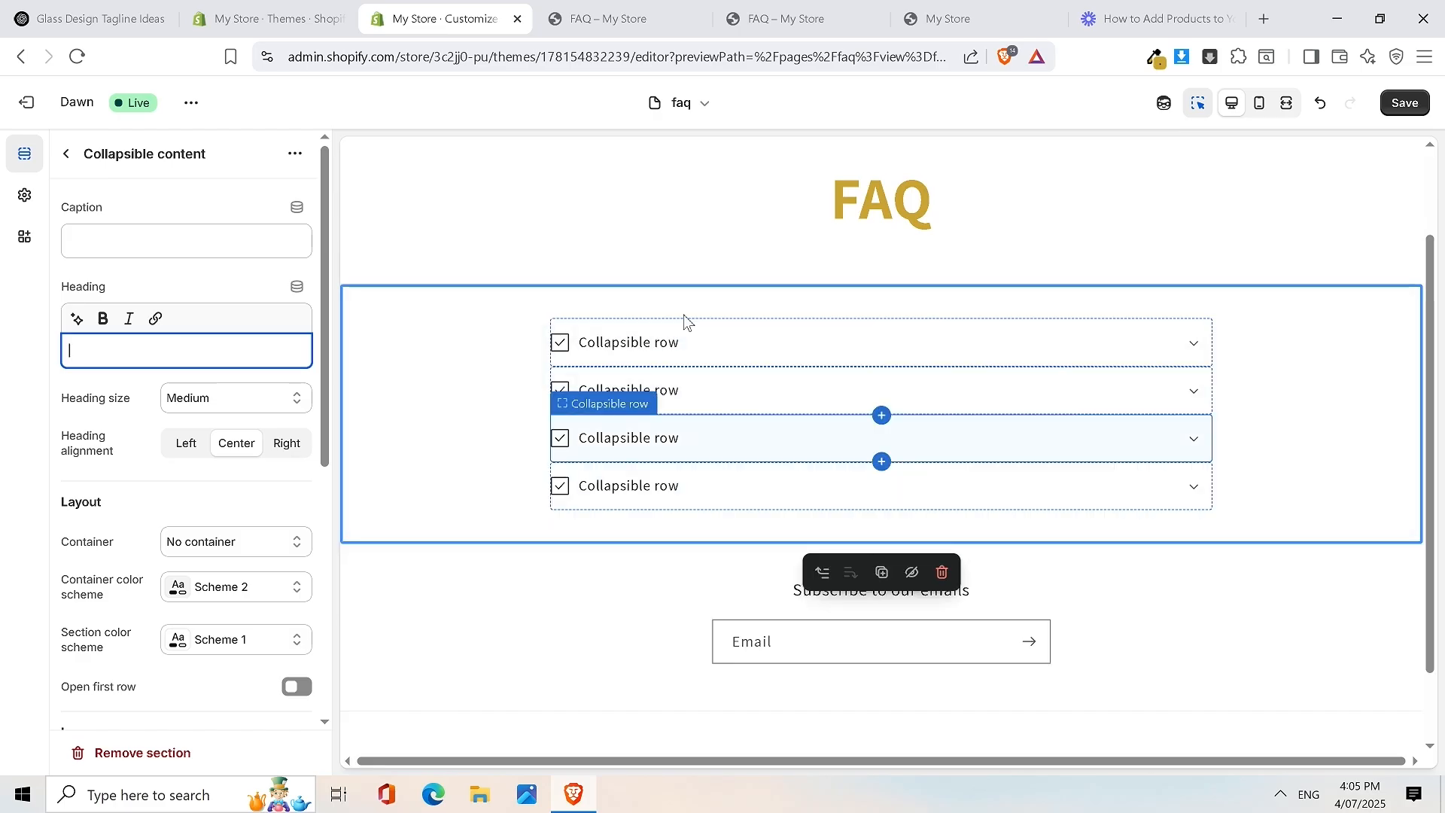
Select the first collapsible row and pick out the question "What makes your glassware unique?" in the ChatGPT answer for copying
click(719, 325)
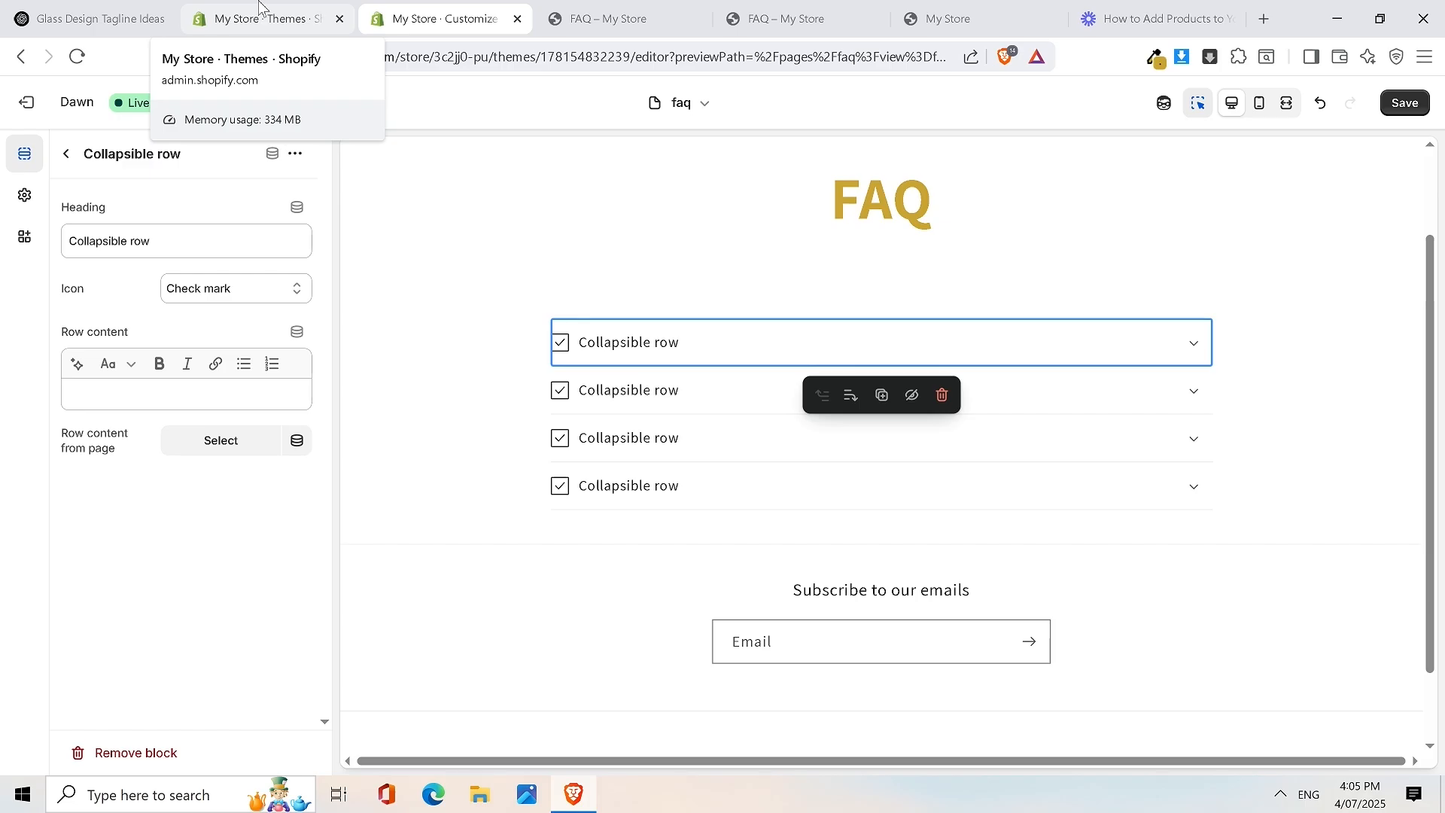
click(72, 11)
drag(406, 312, 751, 298)
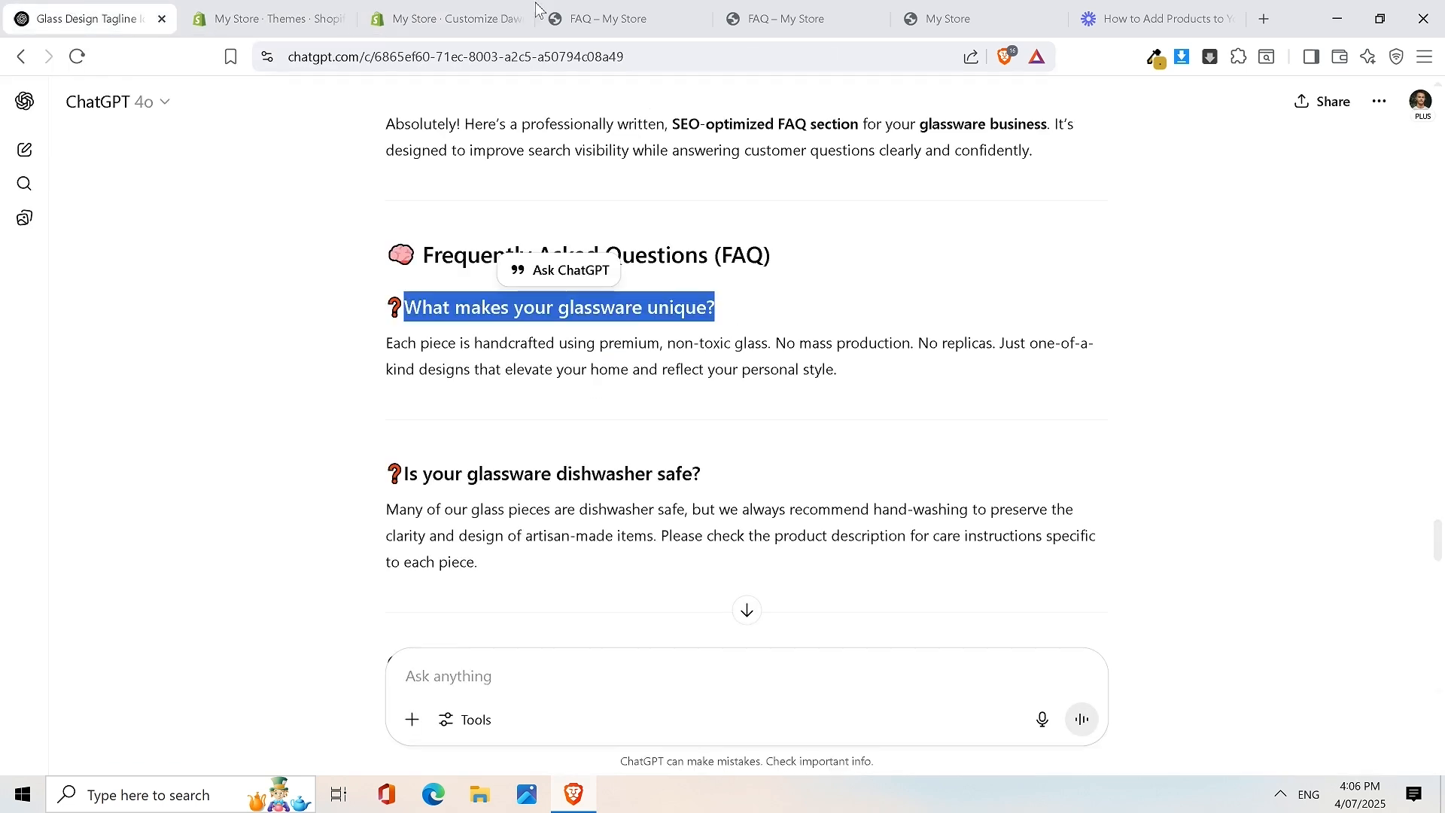
click(596, 11)
click(446, 11)
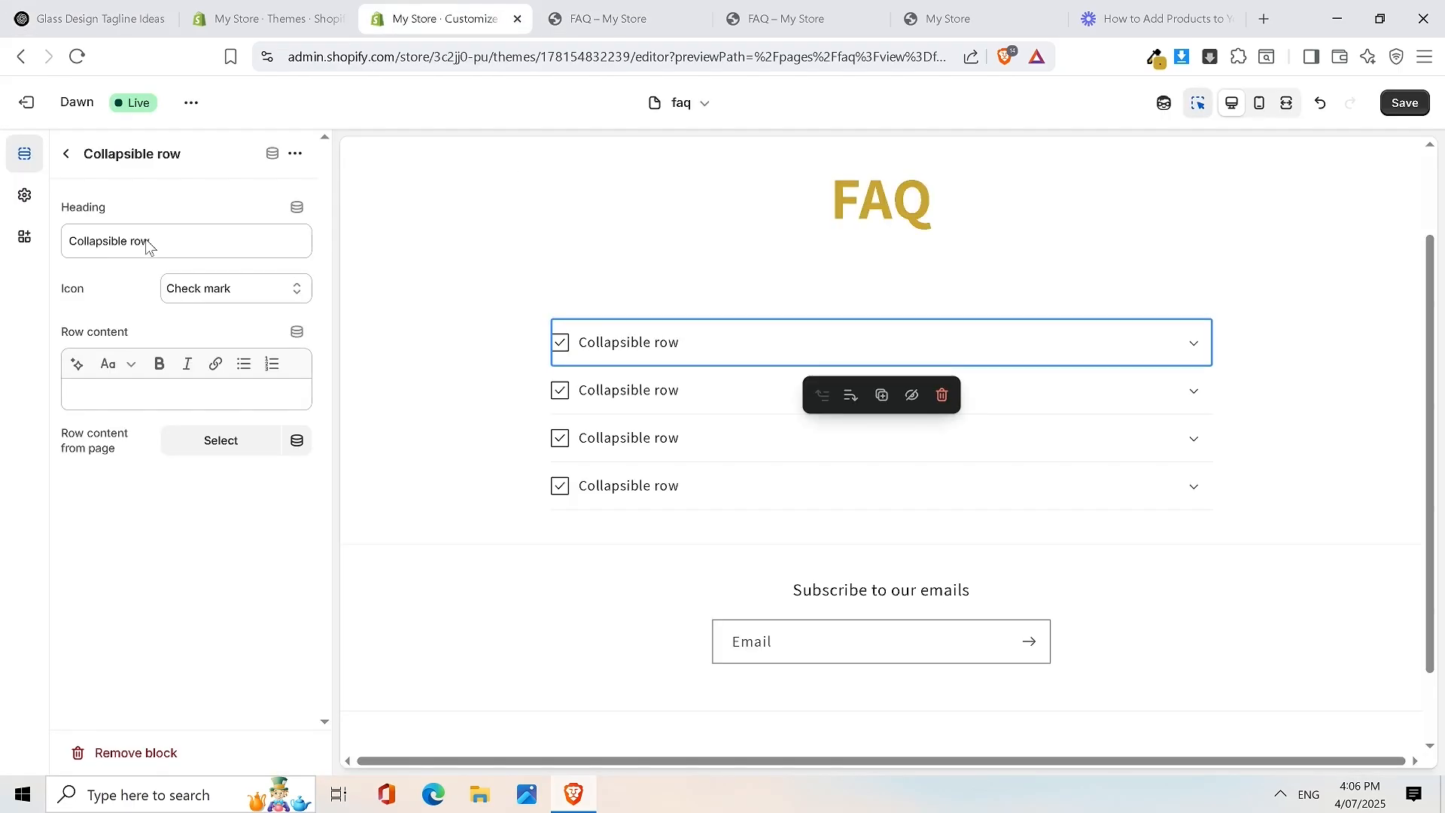
Clear the default heading text of the first collapsible row
triple_click(201, 245)
click(757, 347)
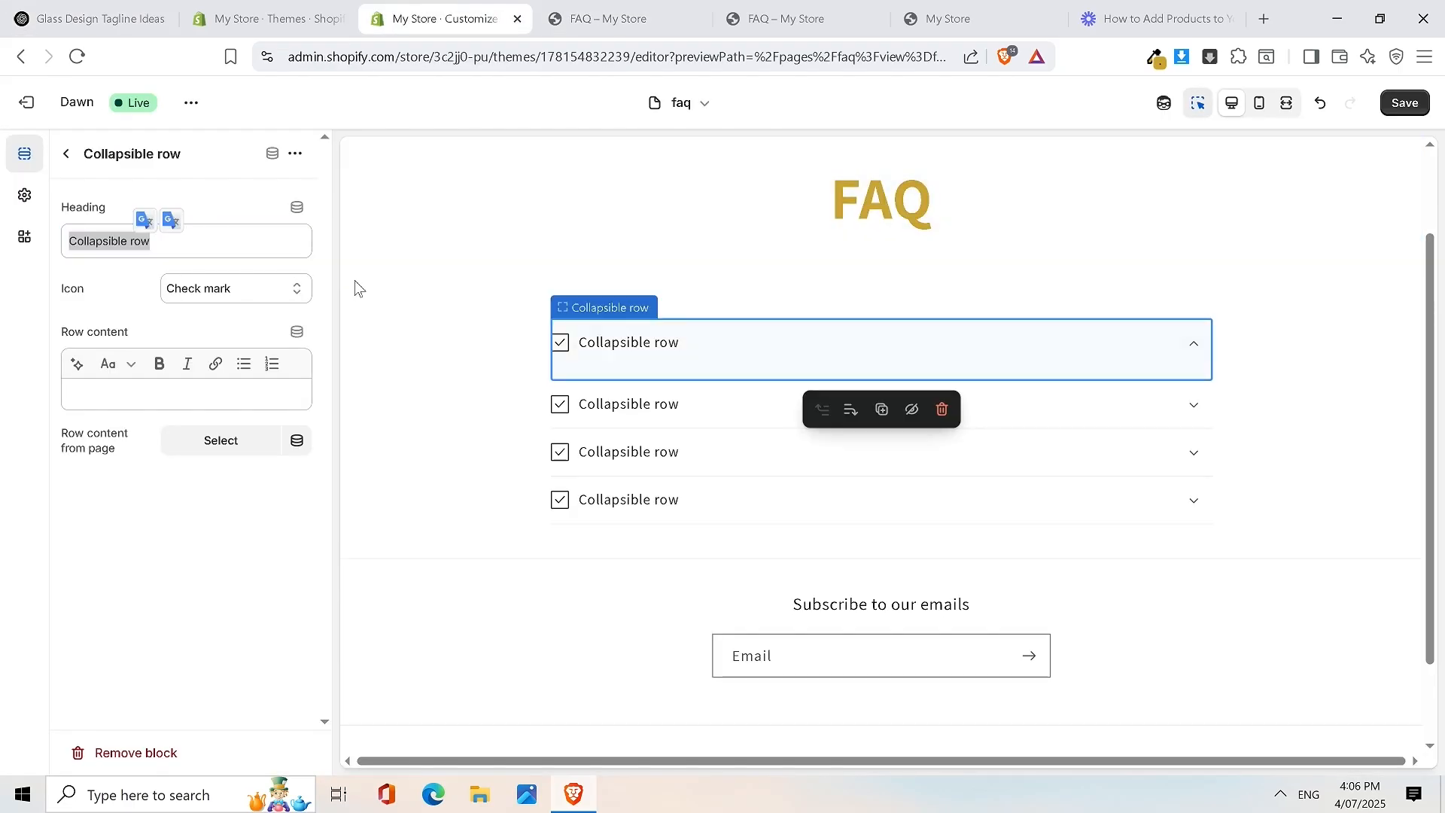
triple_click(140, 256)
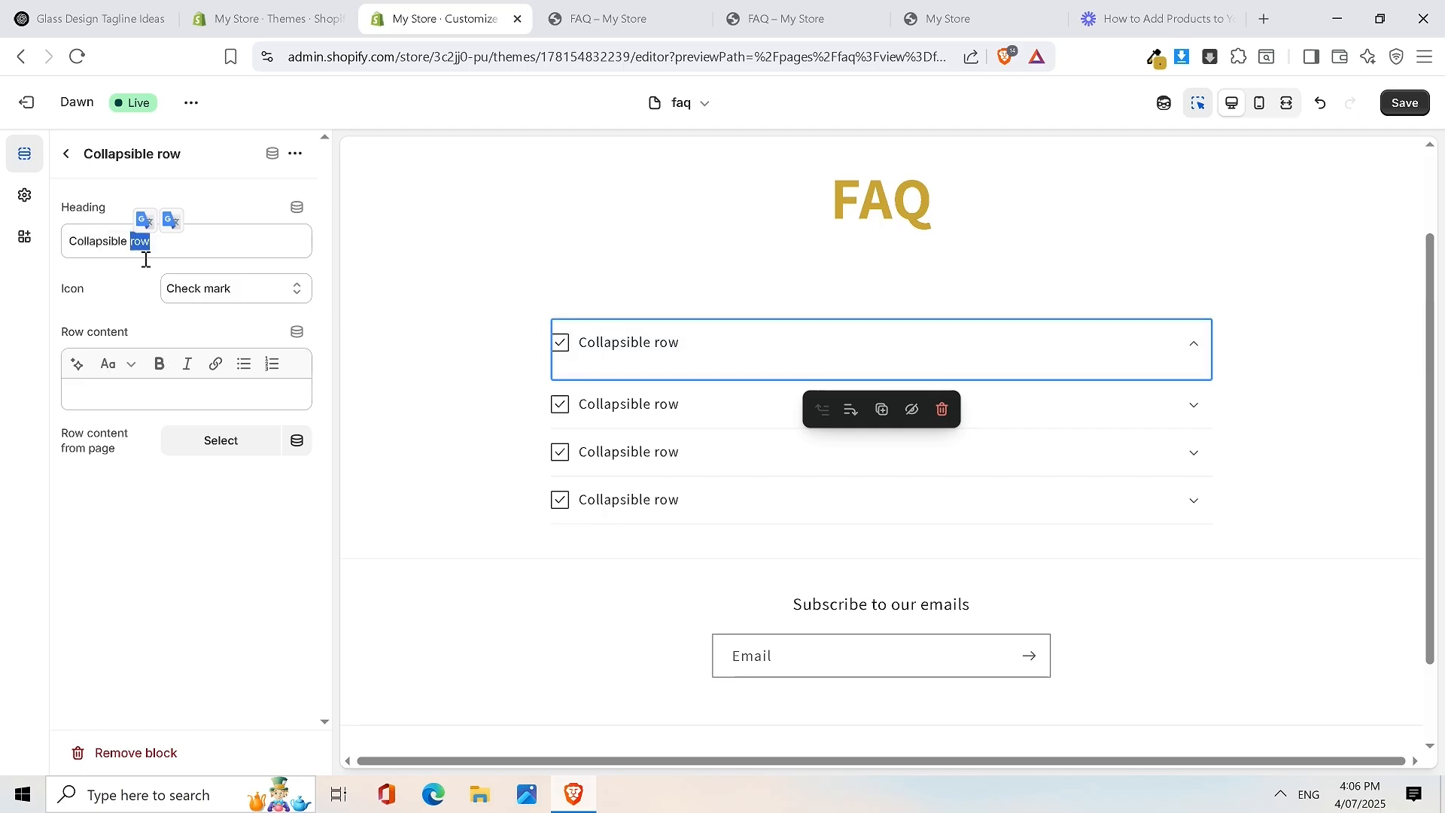
text(asdasd)
key(BackSpace)
key(BackSpace)
key(BackSpace)
key(BackSpace)
key(BackSpace)
key(BackSpace)
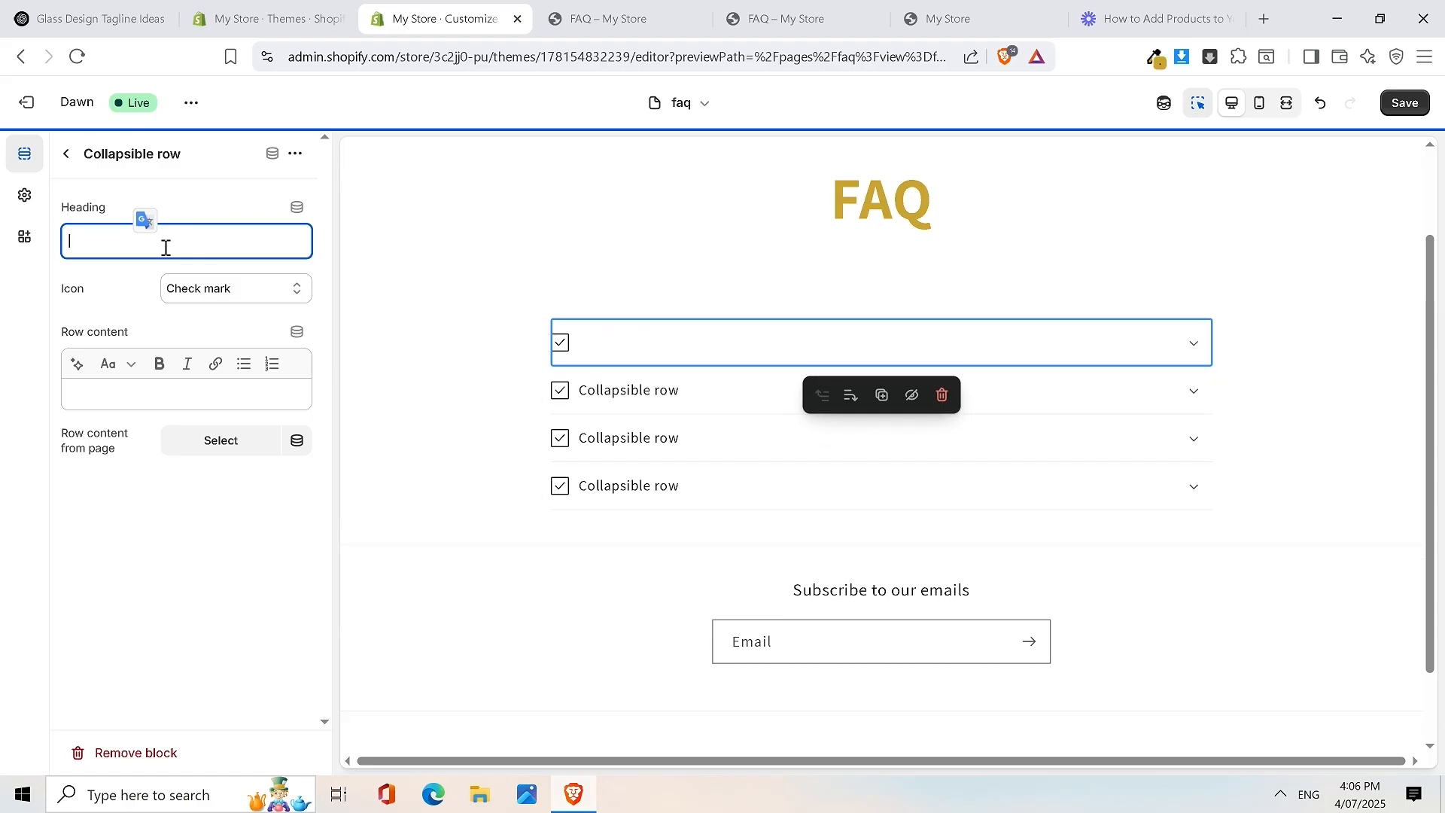
Set the first row's heading to "What makes your glassware unique?", copied from the FAQ answer in ChatGPT
click(134, 17)
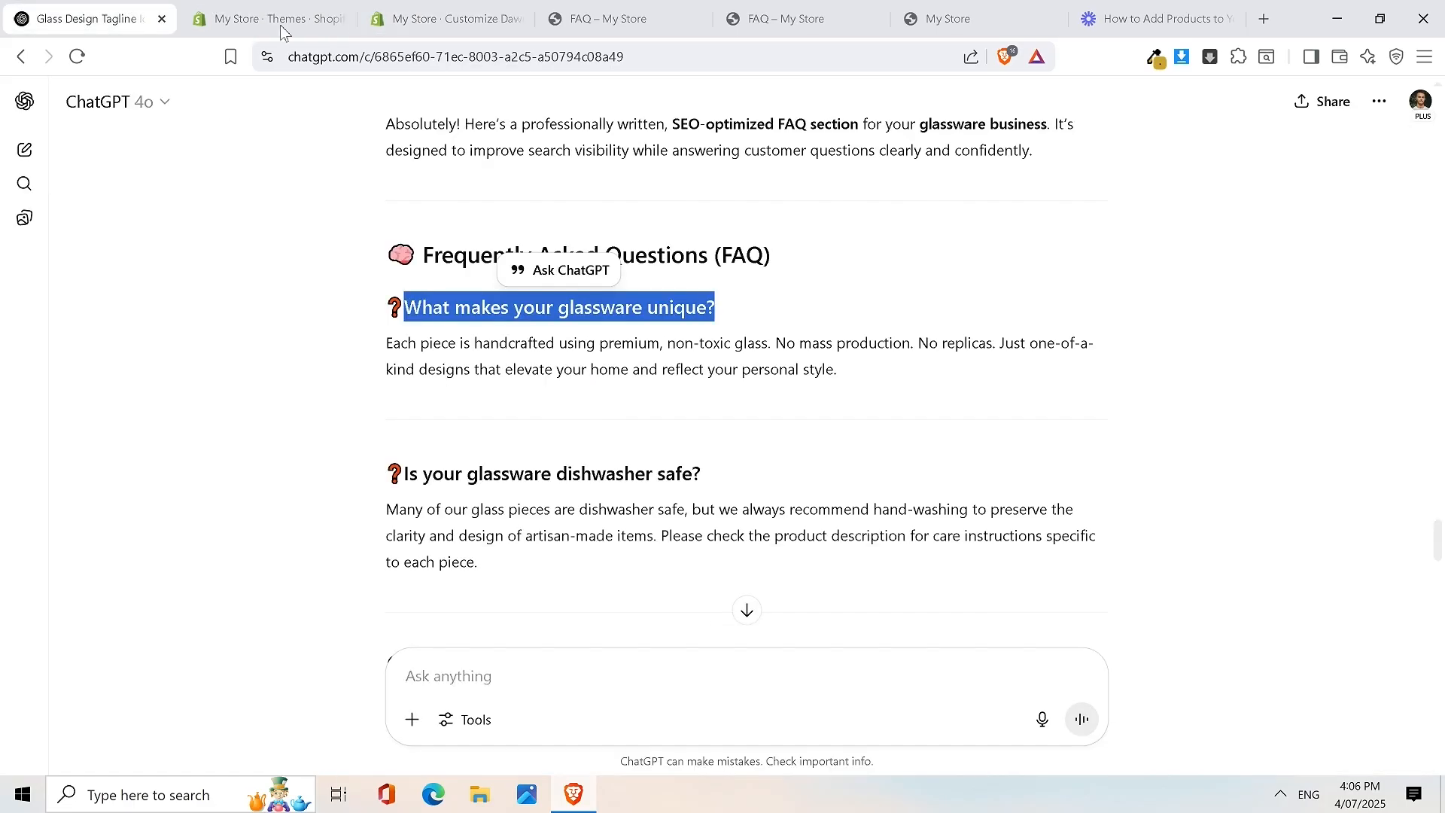
right_click(527, 309)
click(553, 326)
click(384, 6)
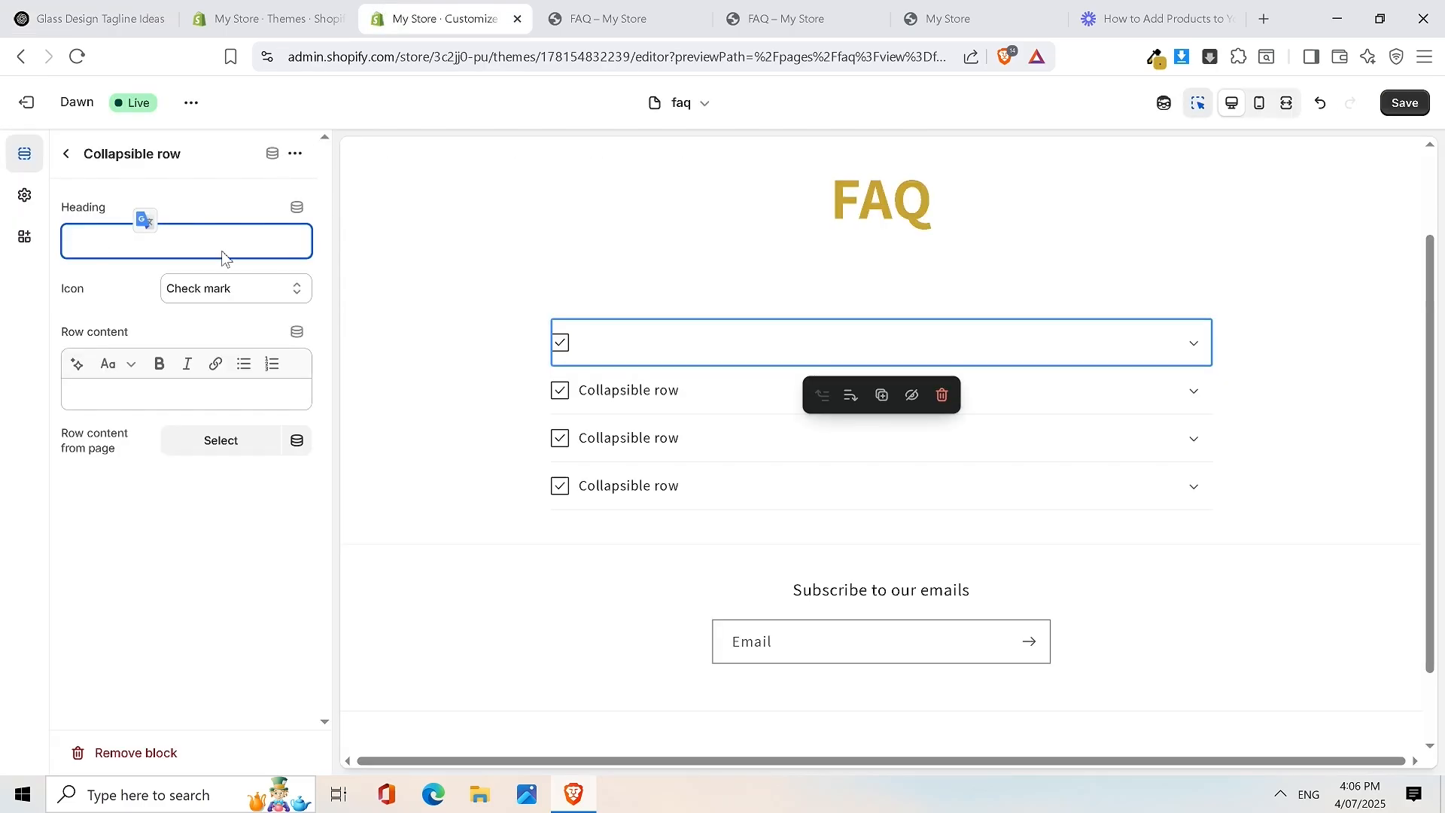
key(ctrl+v)
click(154, 232)
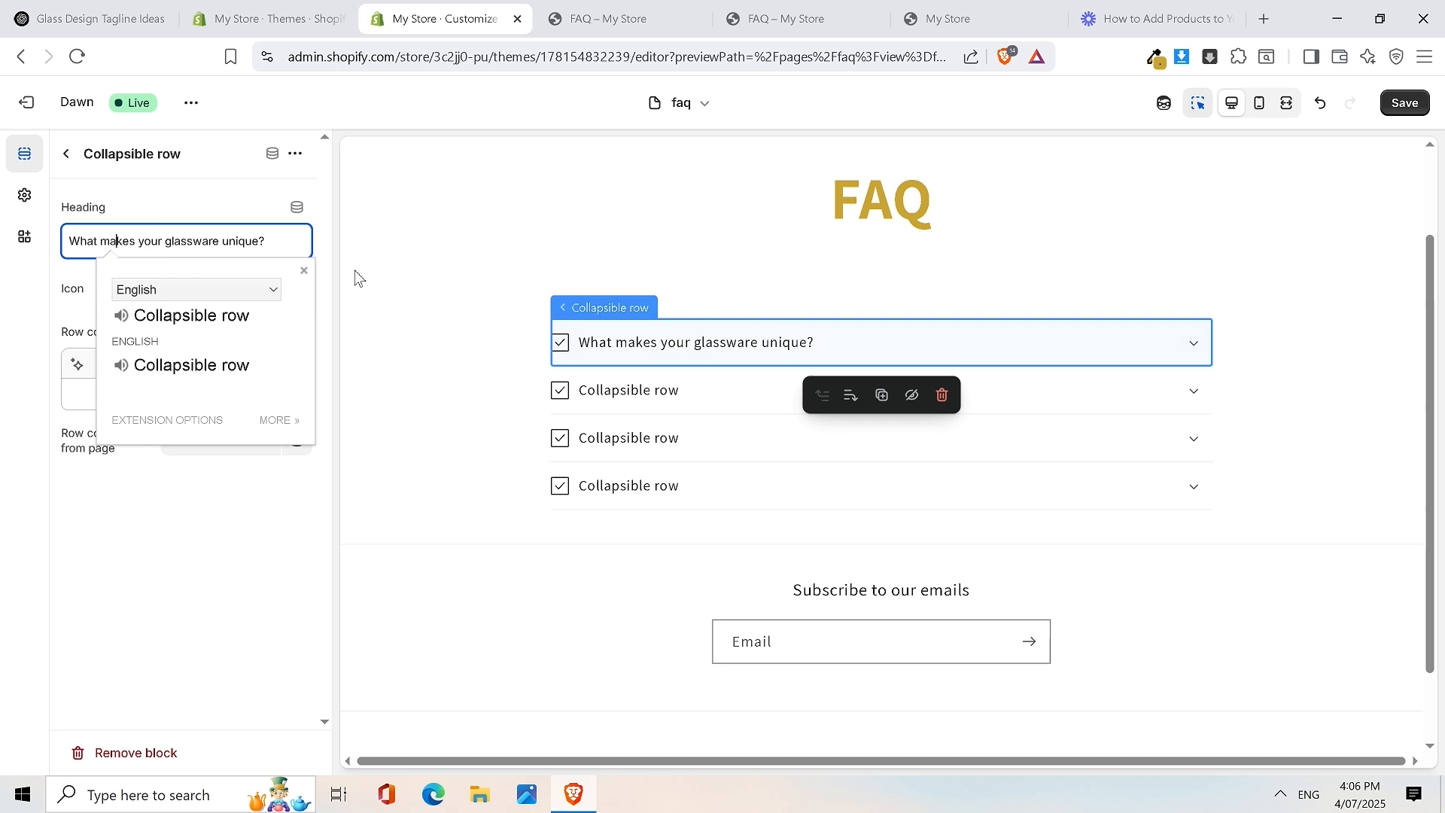
click(64, 286)
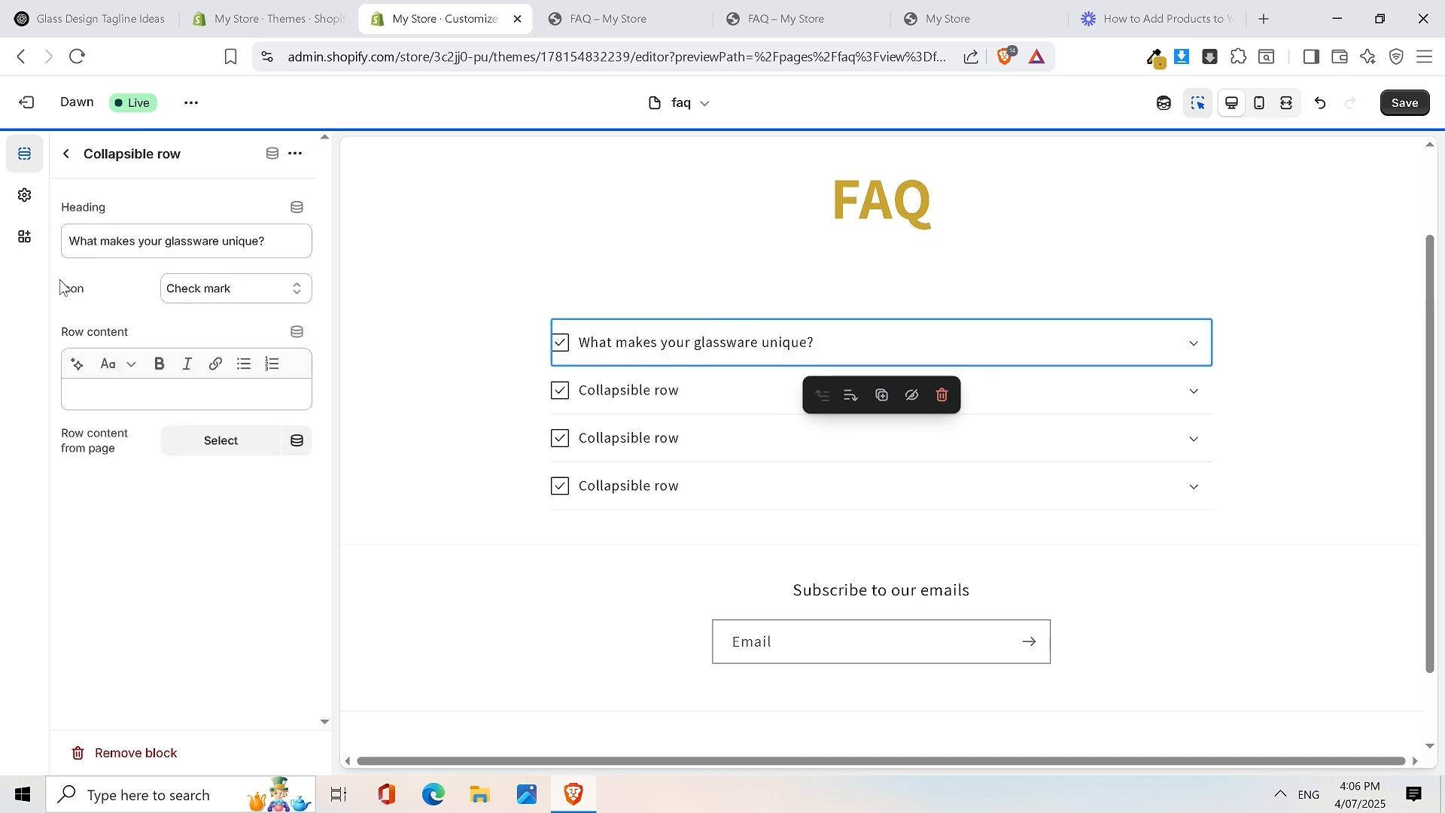
Try the Apple and Check mark icons on the first collapsible row and set its icon to None
click(228, 298)
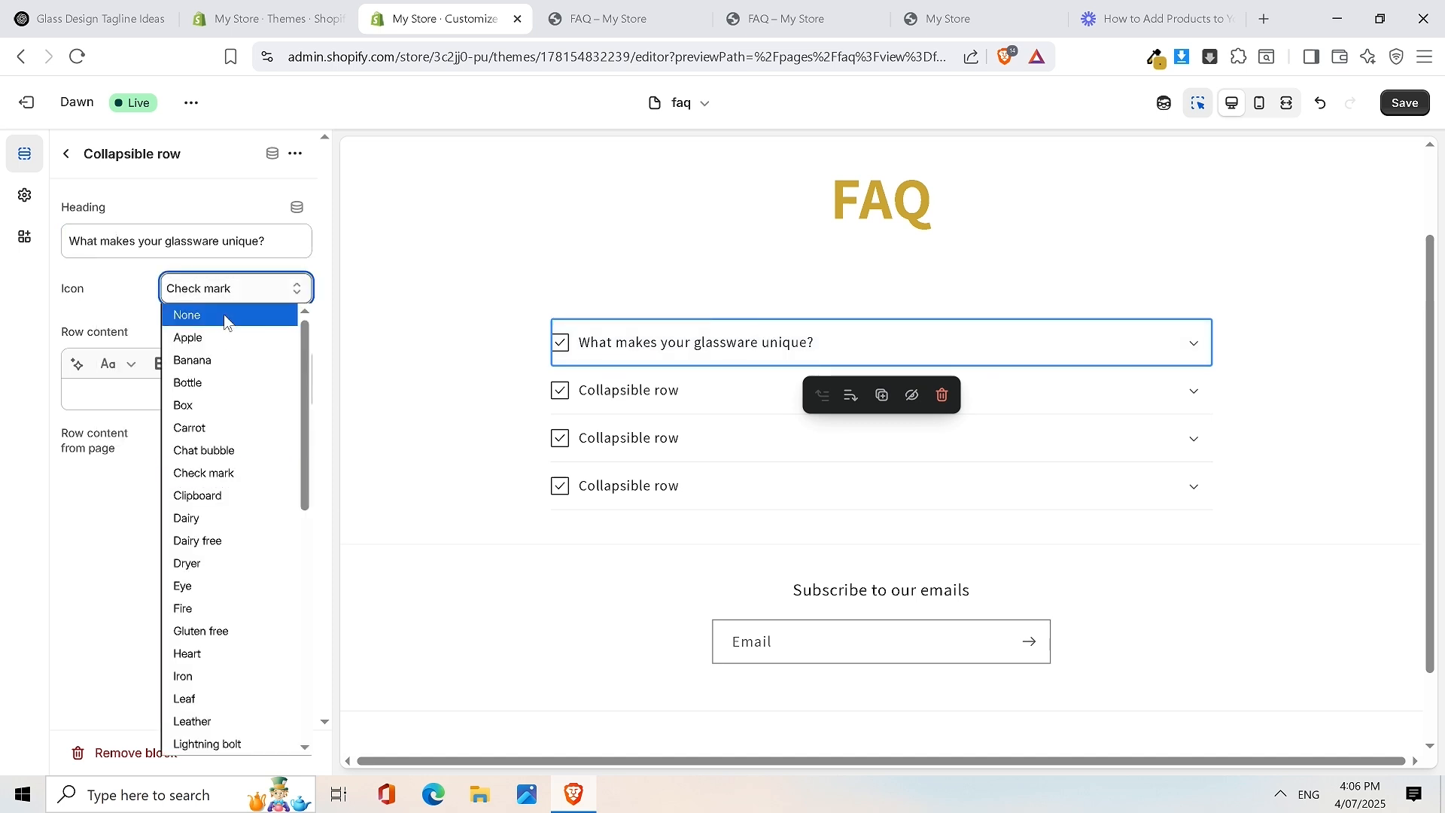
click(222, 335)
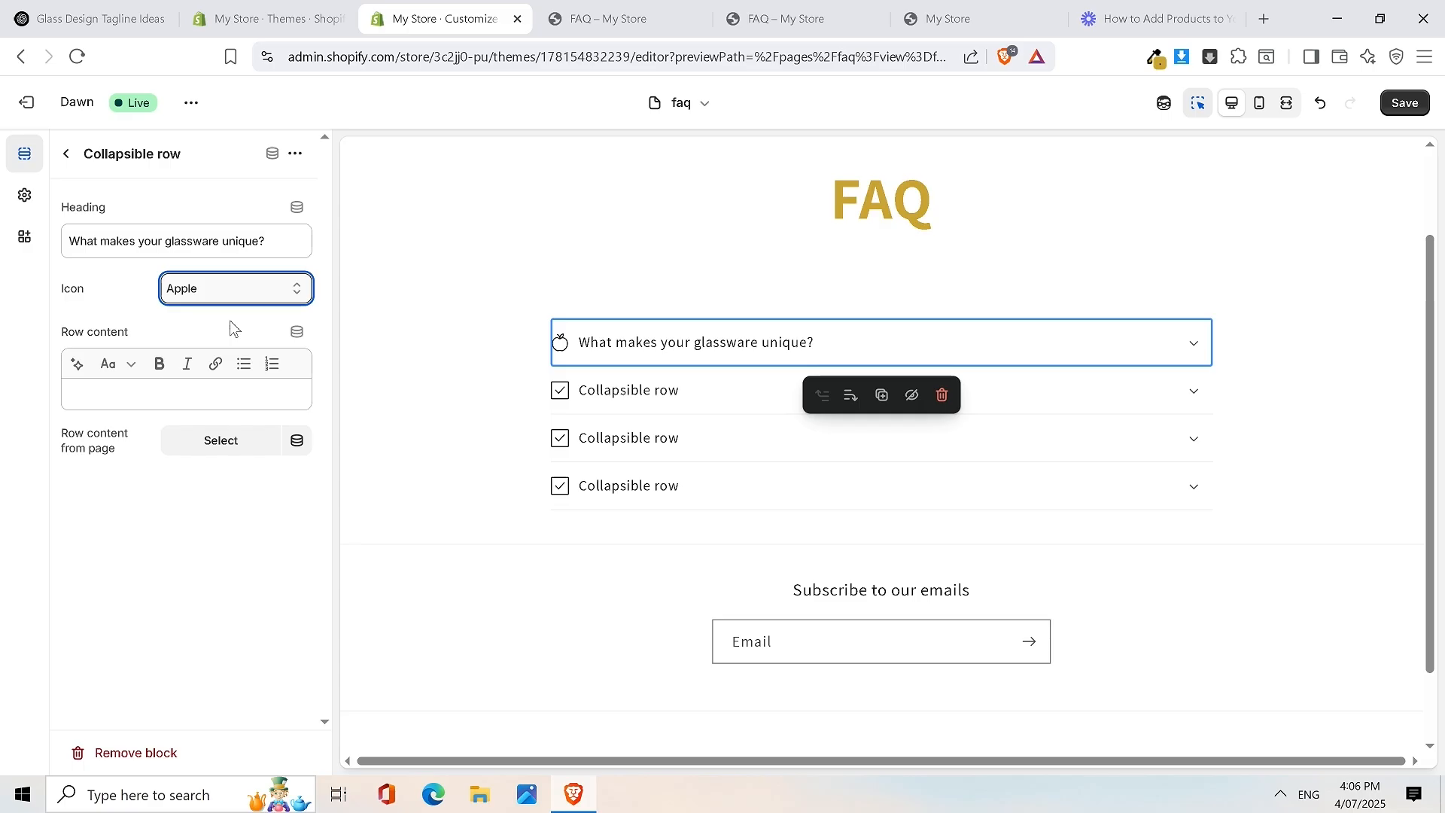
click(228, 292)
click(222, 469)
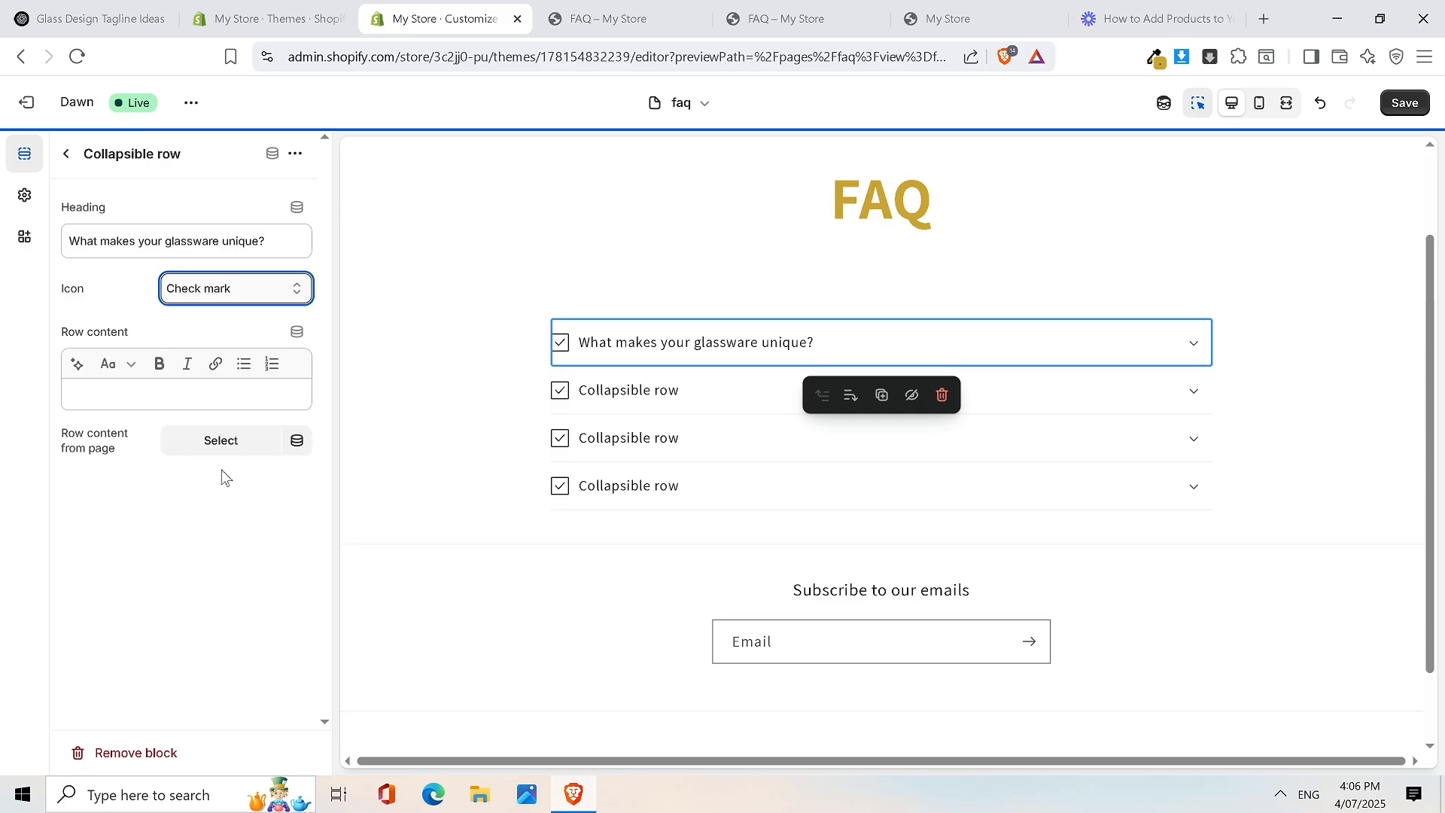
click(260, 288)
click(225, 316)
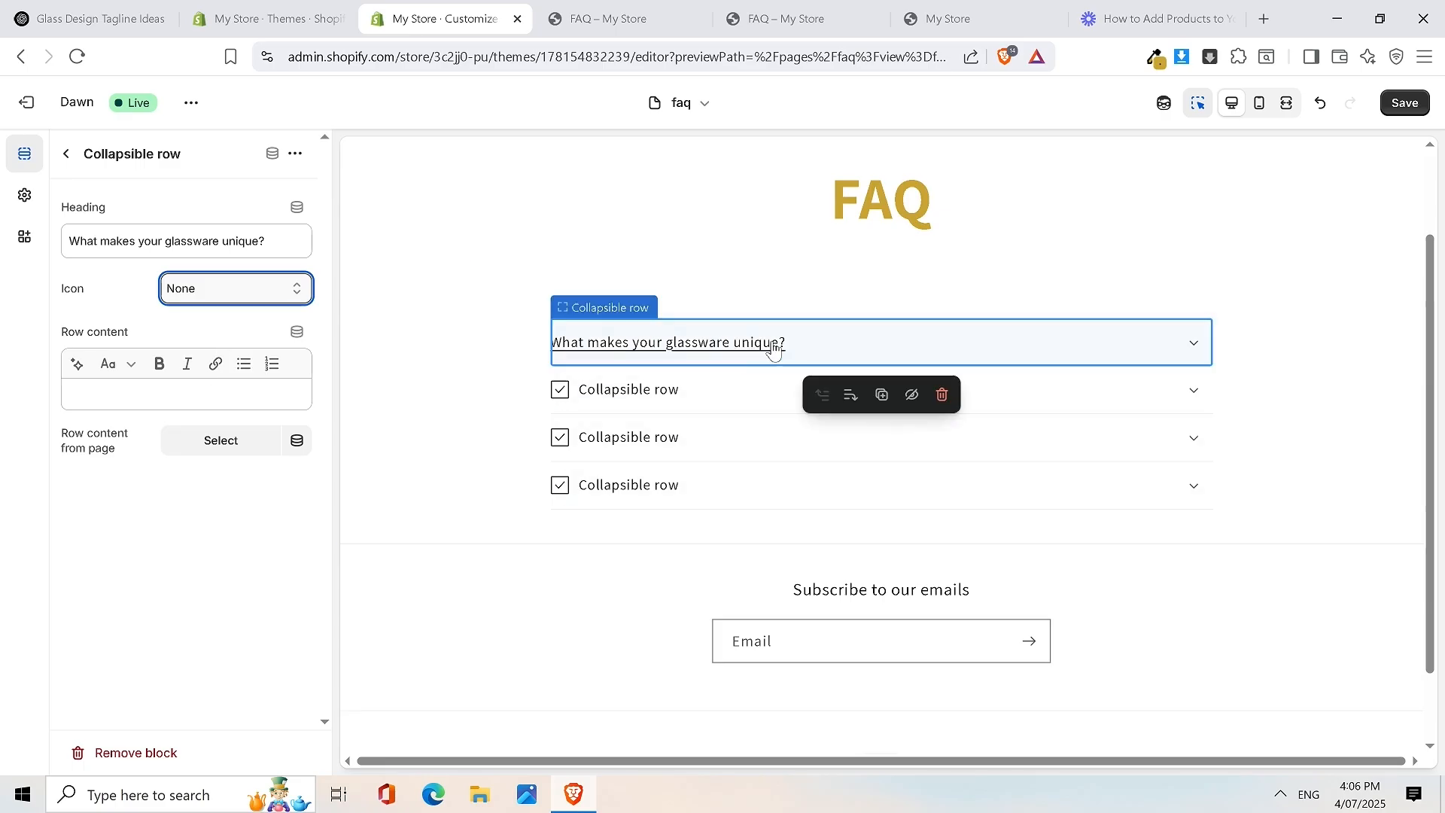
Copy the answer about handcrafted, premium, non-toxic glass from ChatGPT into the first row's content
click(116, 400)
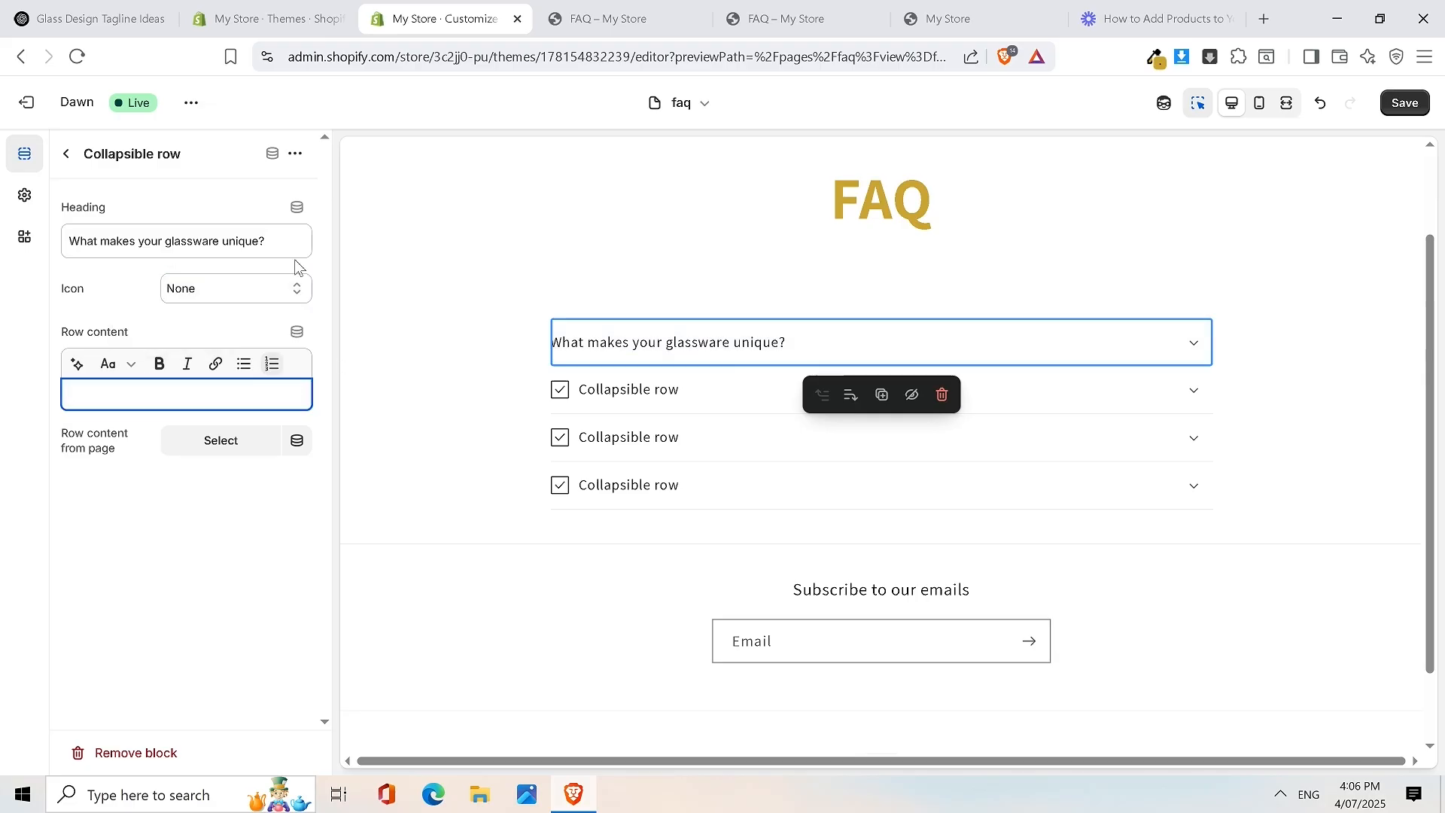
click(113, 18)
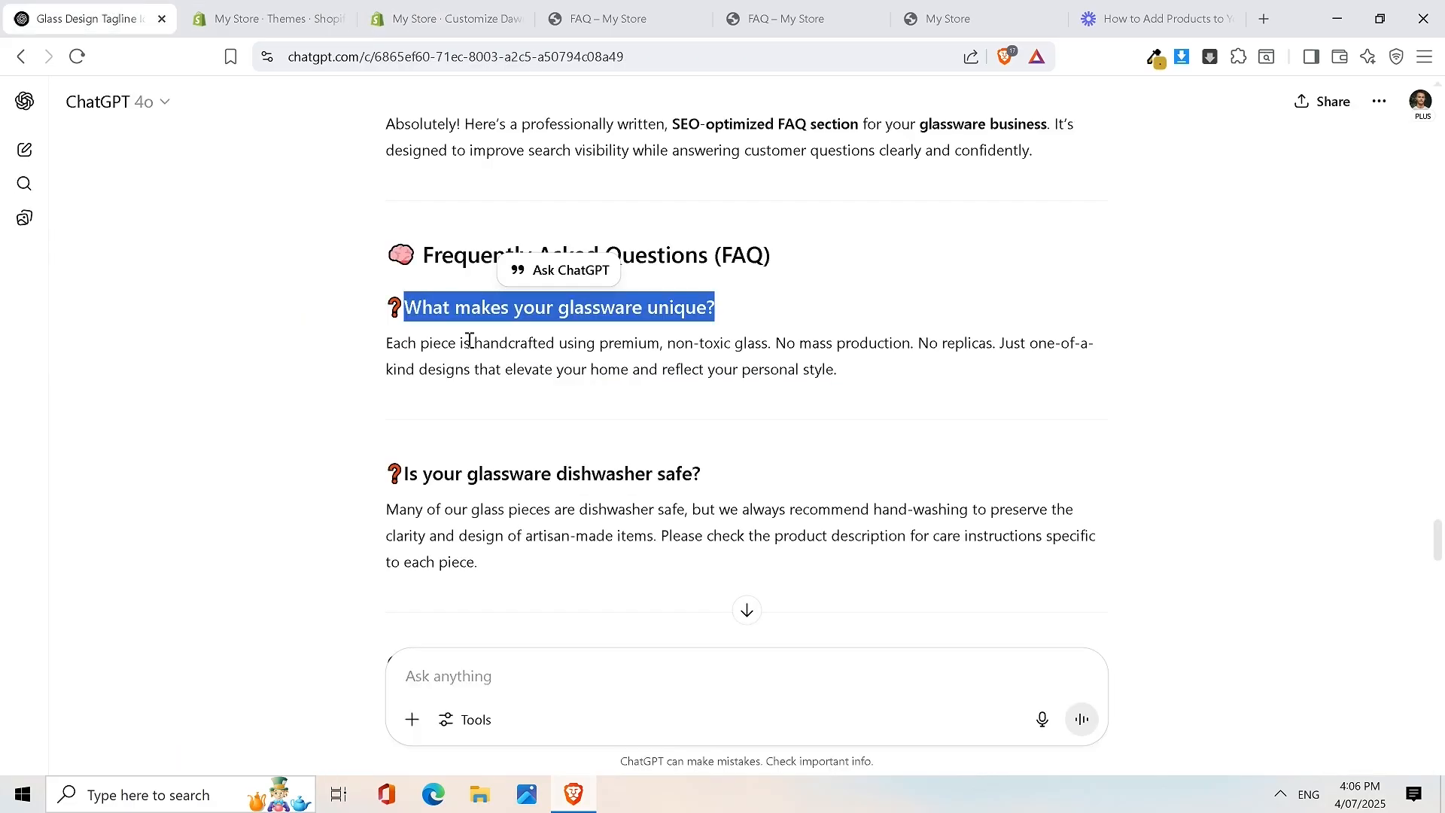
drag(374, 359, 889, 395)
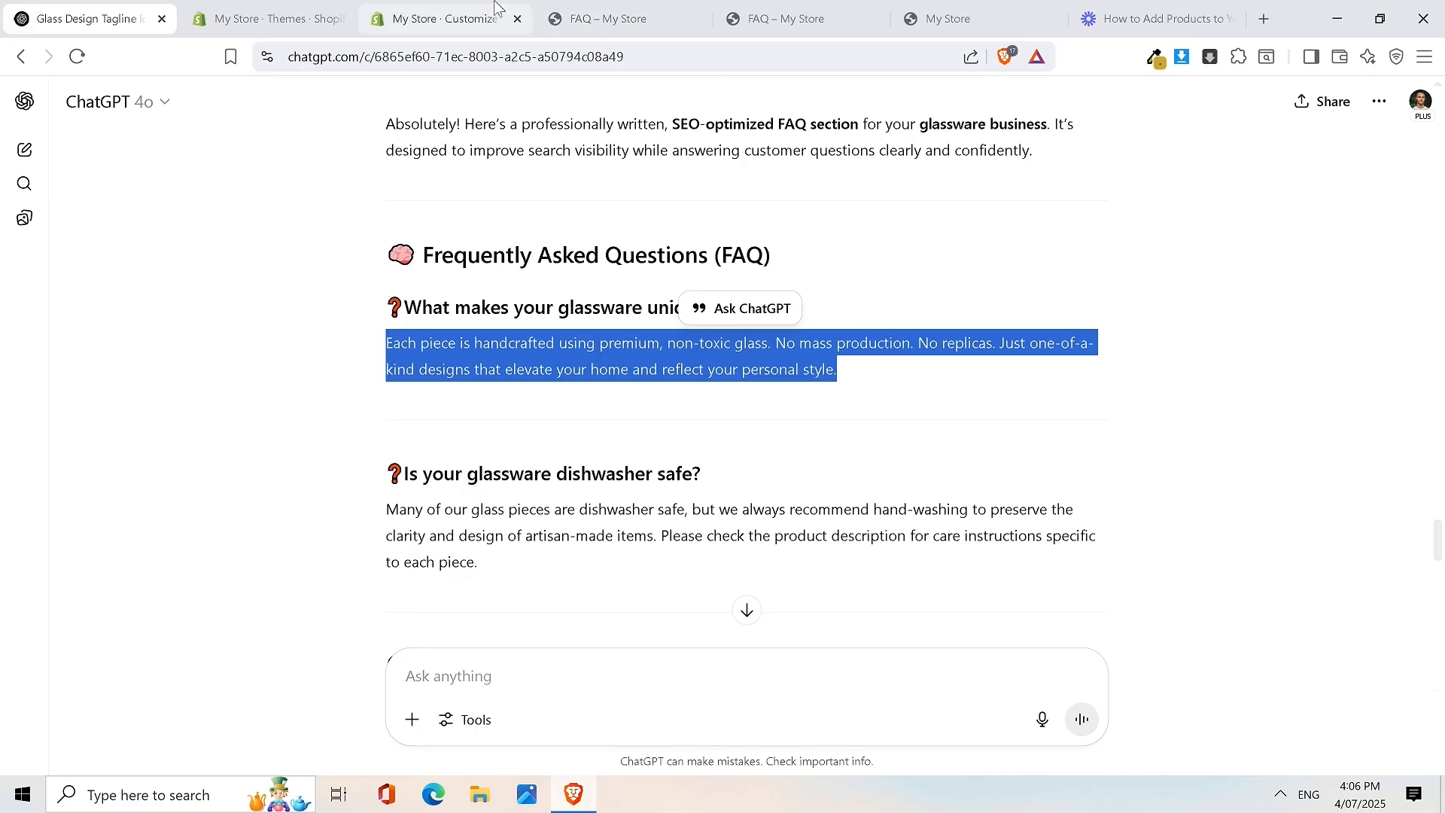
click(444, 18)
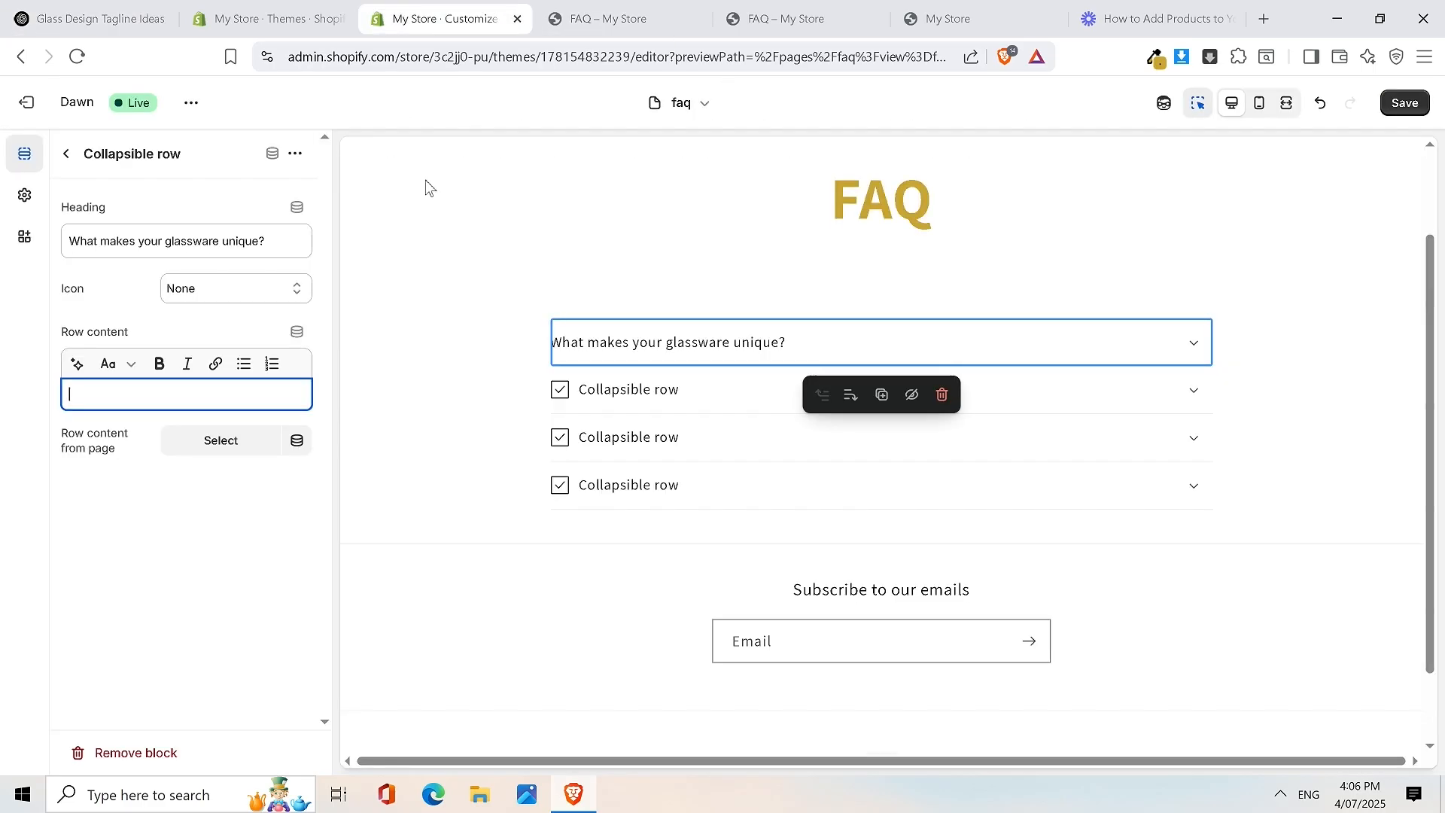
key(ctrl+v)
click(96, 395)
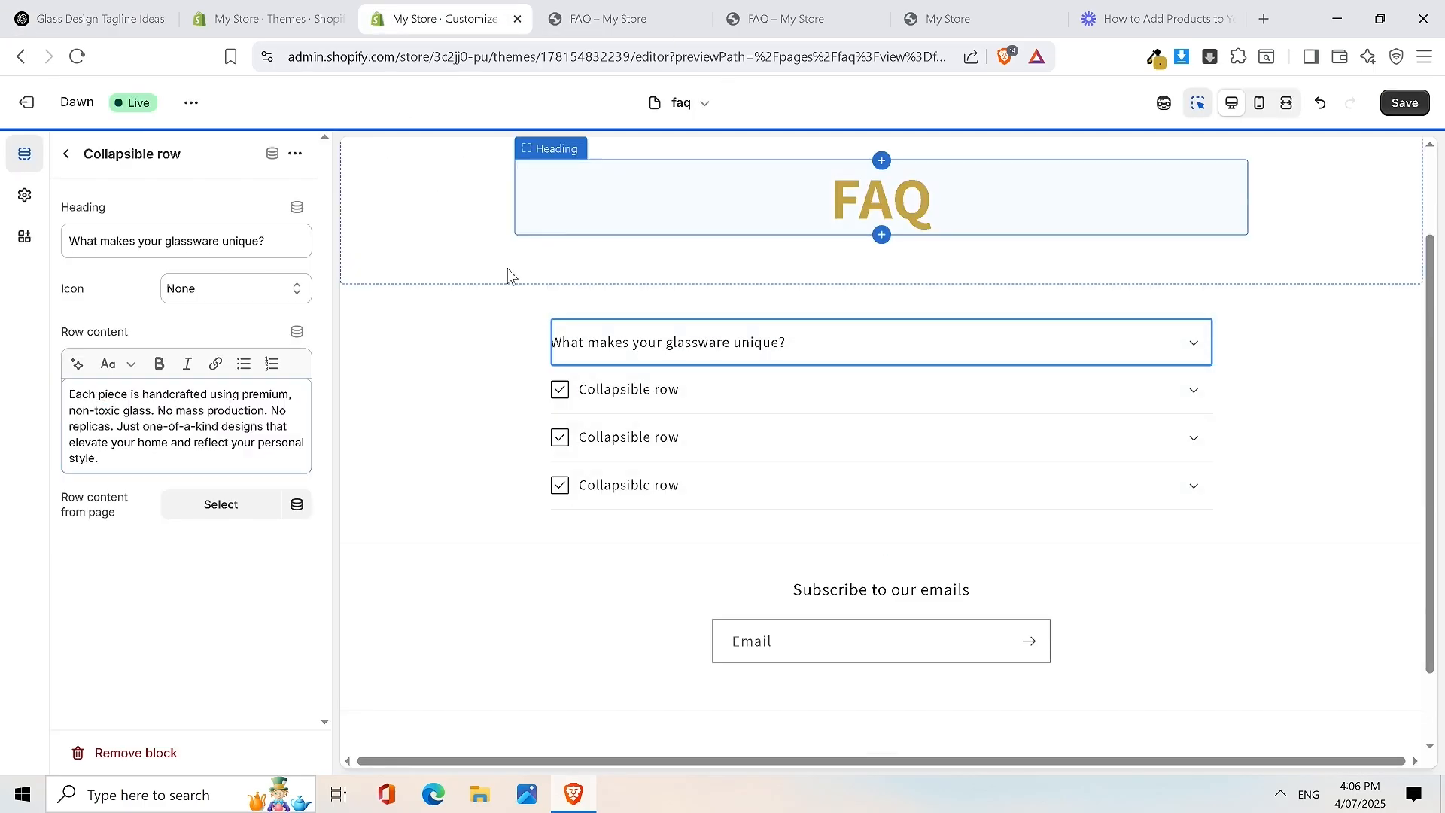
click(563, 234)
Expand and collapse the "What makes your glassware unique?" row in the preview to check its answer
click(838, 343)
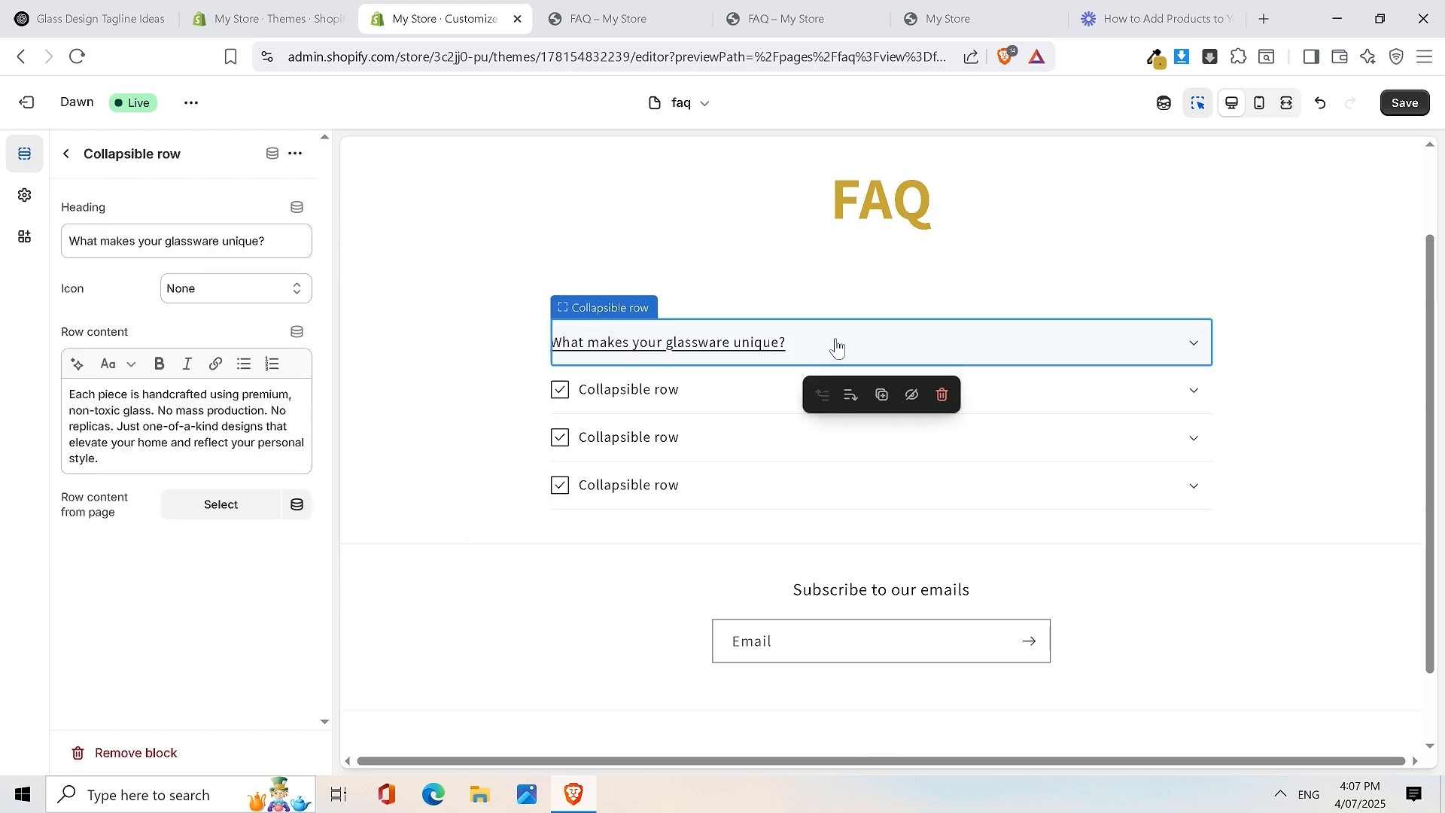
click(1195, 340)
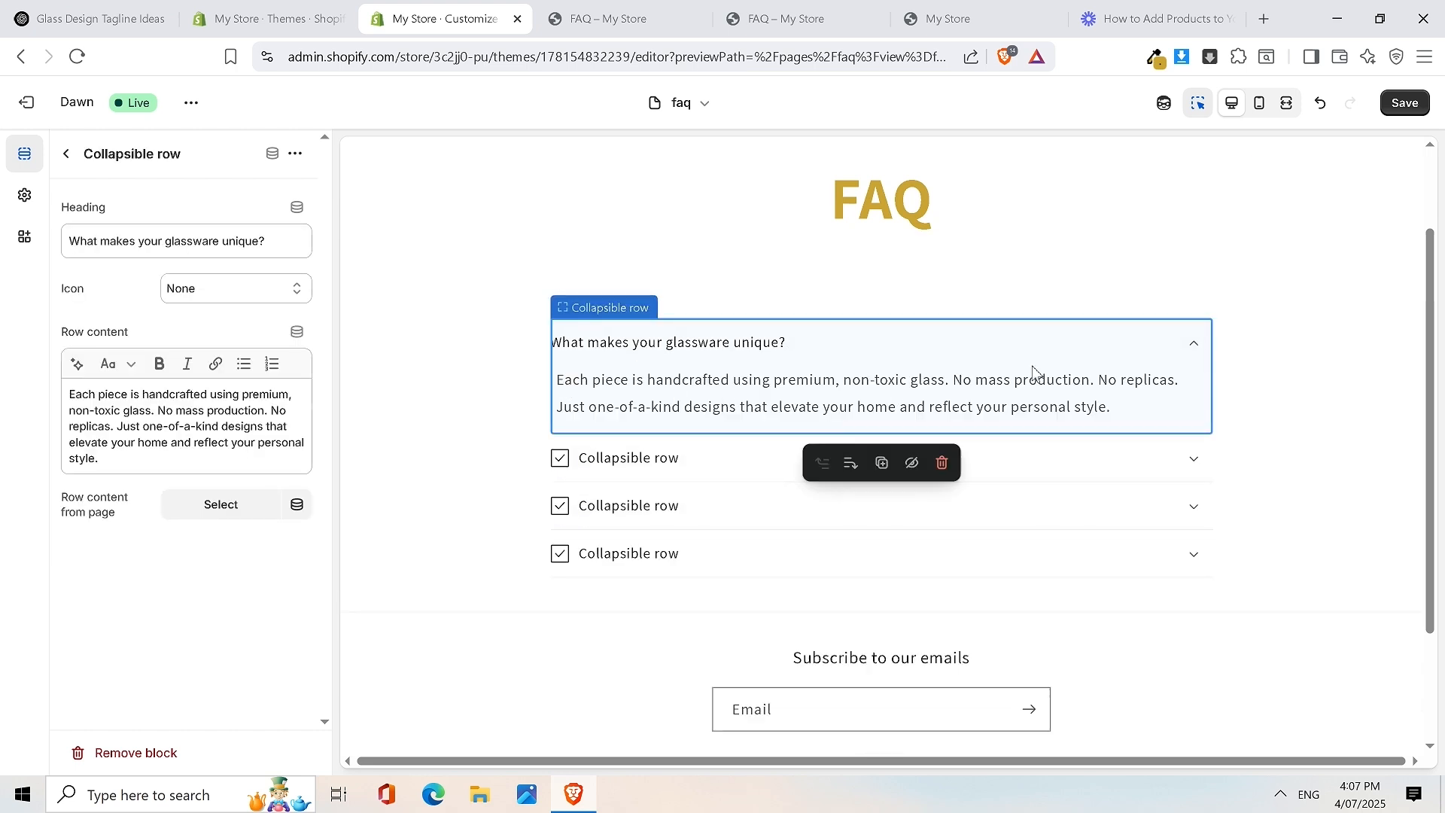
click(1195, 343)
click(1187, 334)
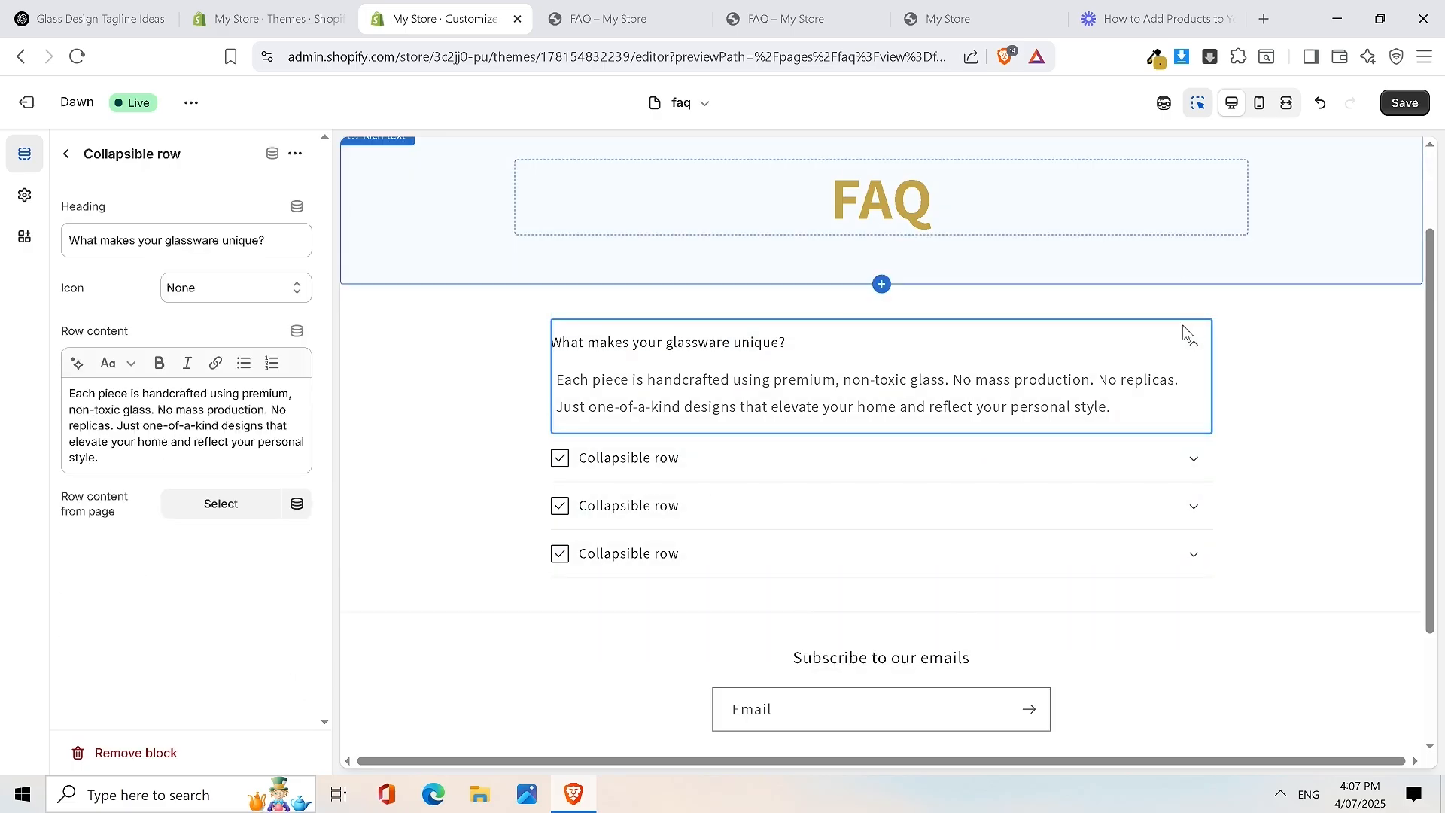
click(1190, 335)
click(1192, 338)
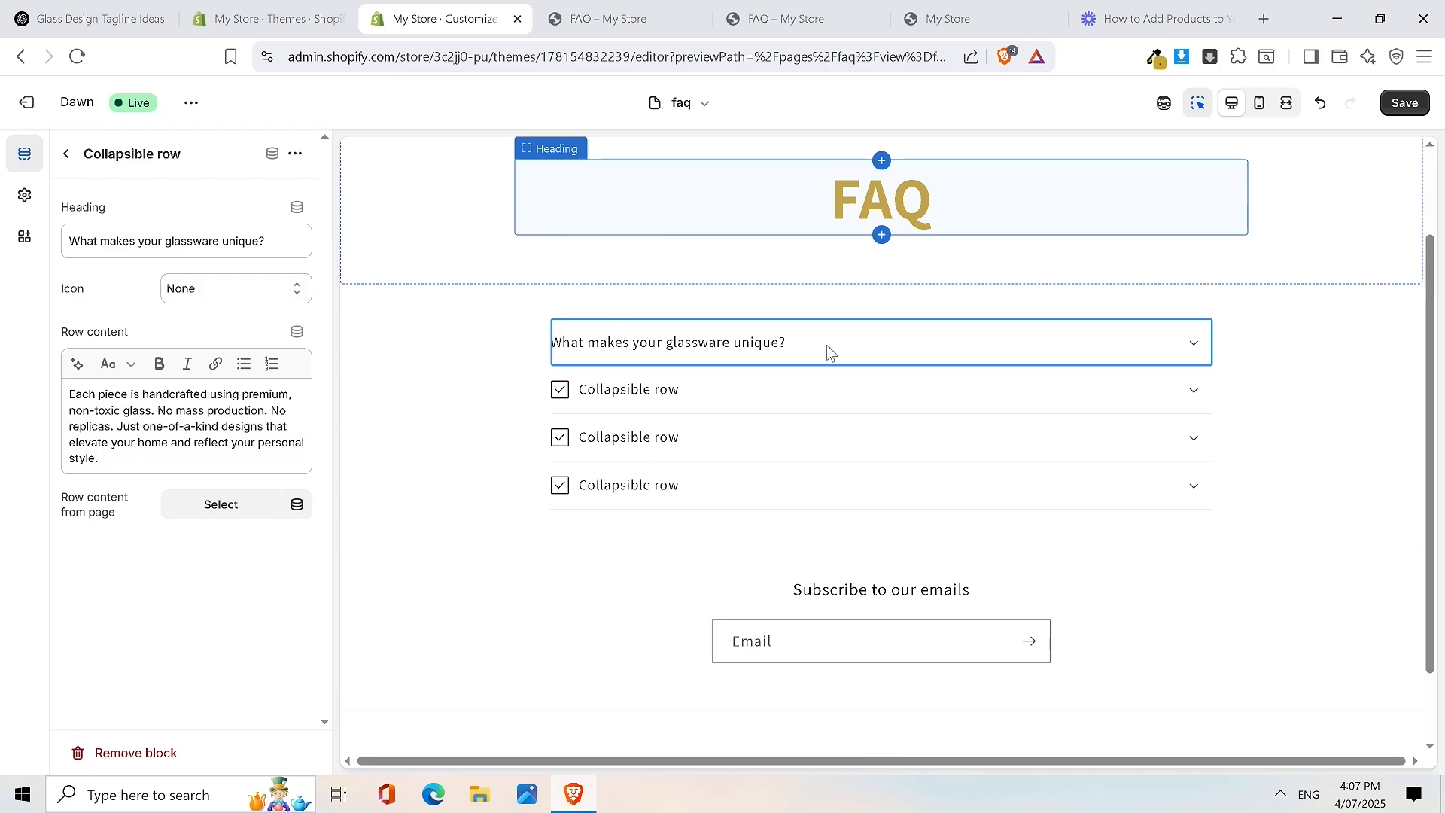
Look at the ChatGPT FAQ text again, return to the theme editor and review the four question rows with the first one expanded
click(112, 9)
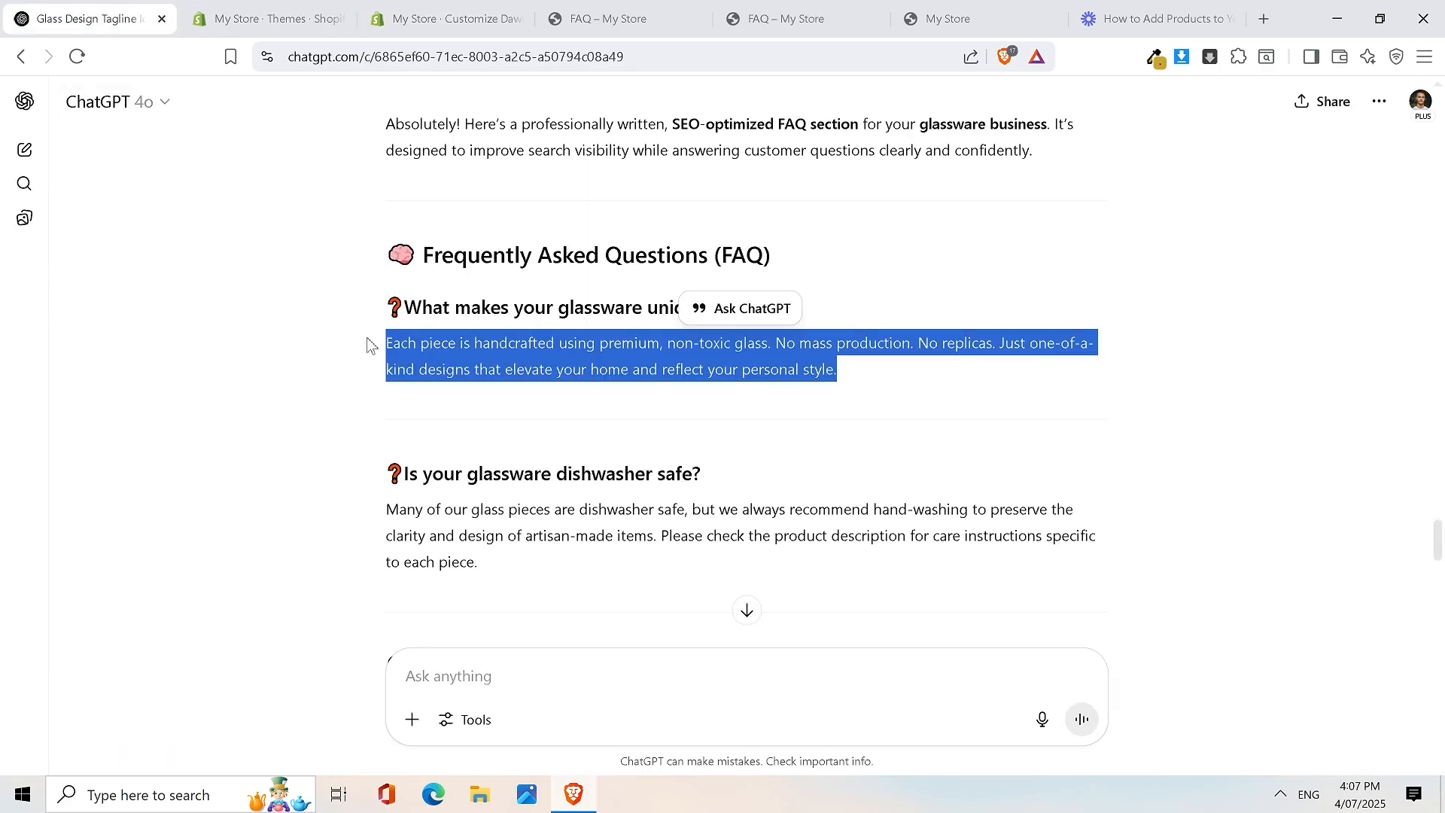
click(449, 11)
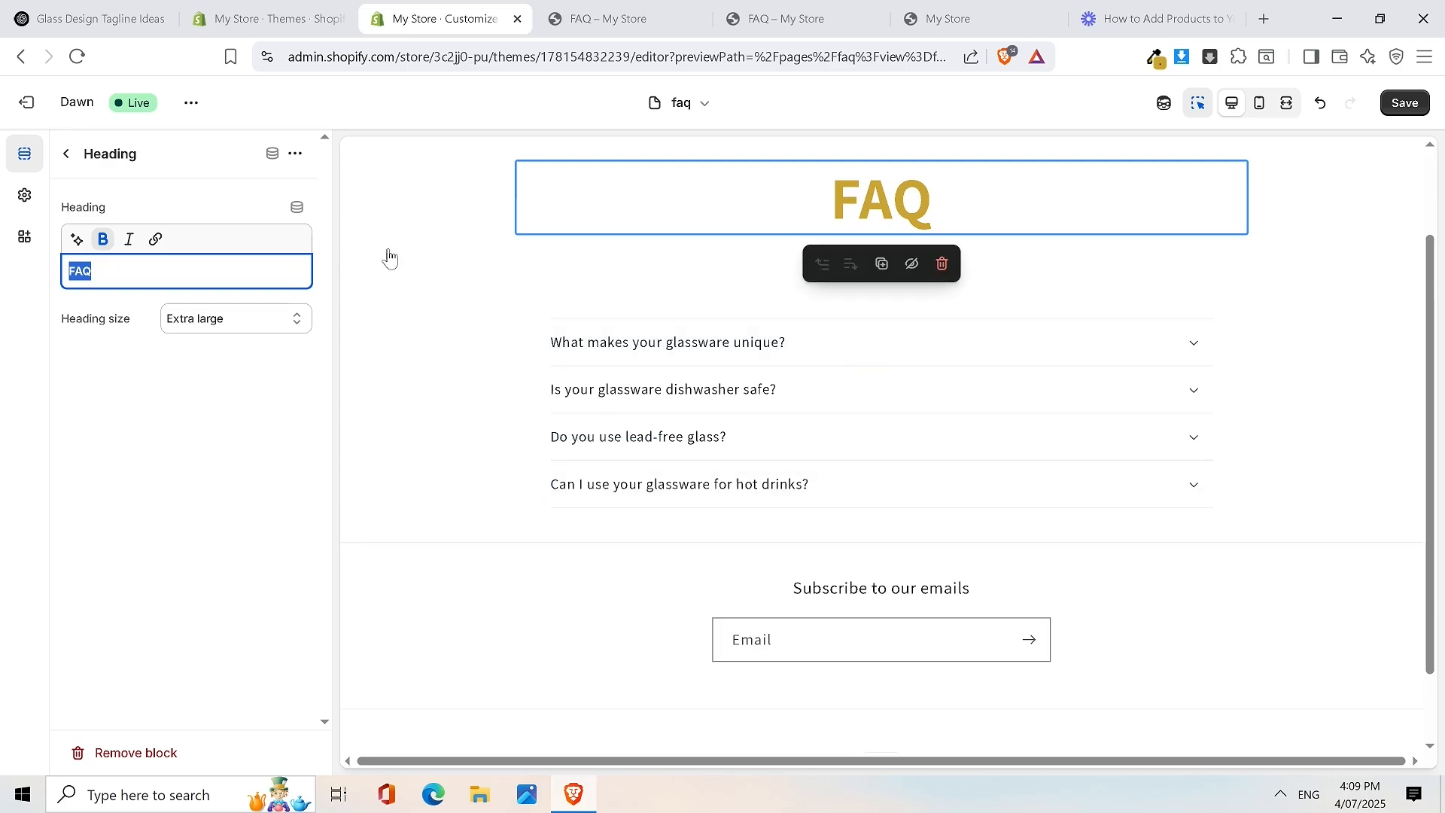
scroll(1019, 400, up, 2)
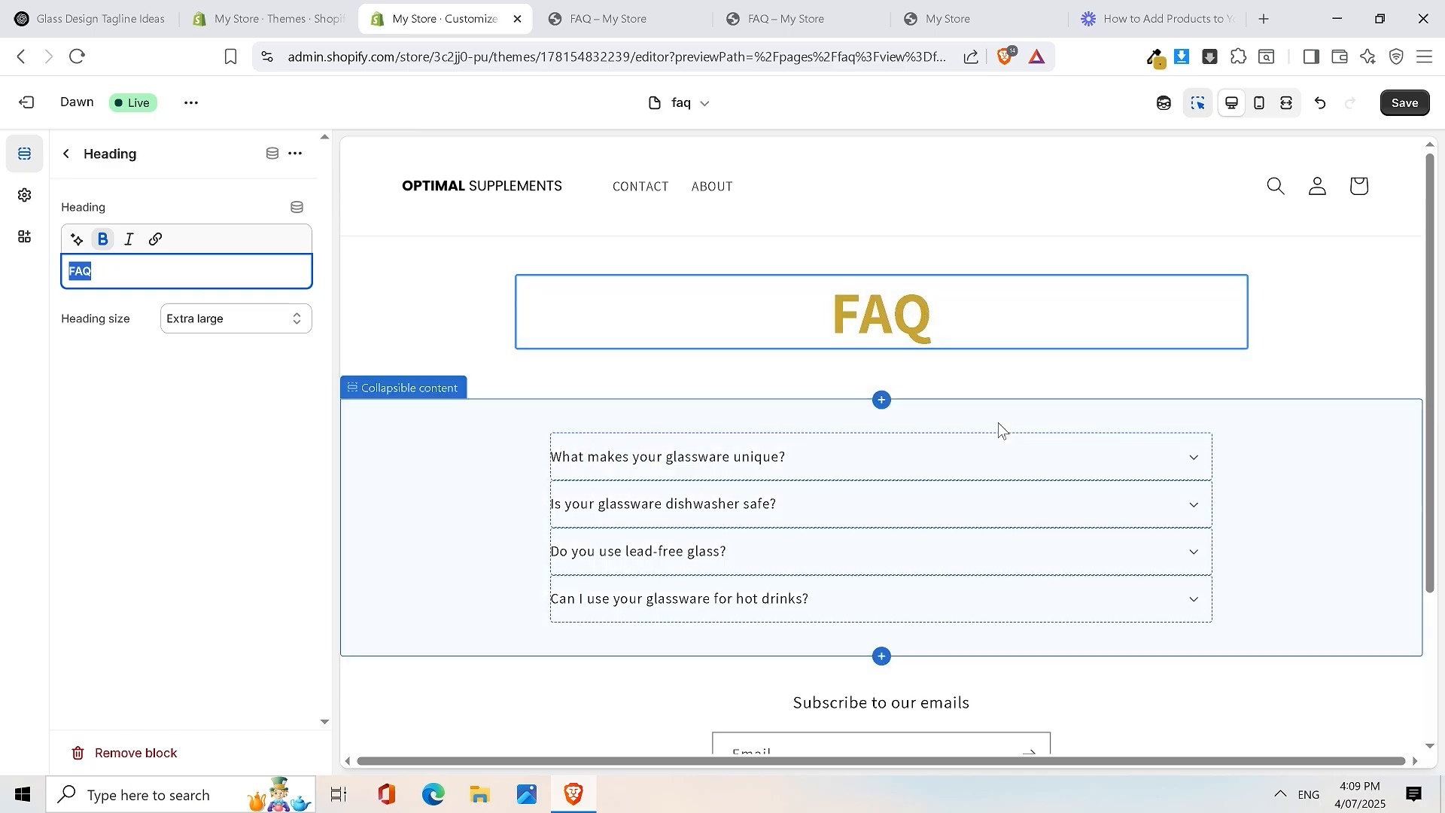
scroll(999, 432, down, 3)
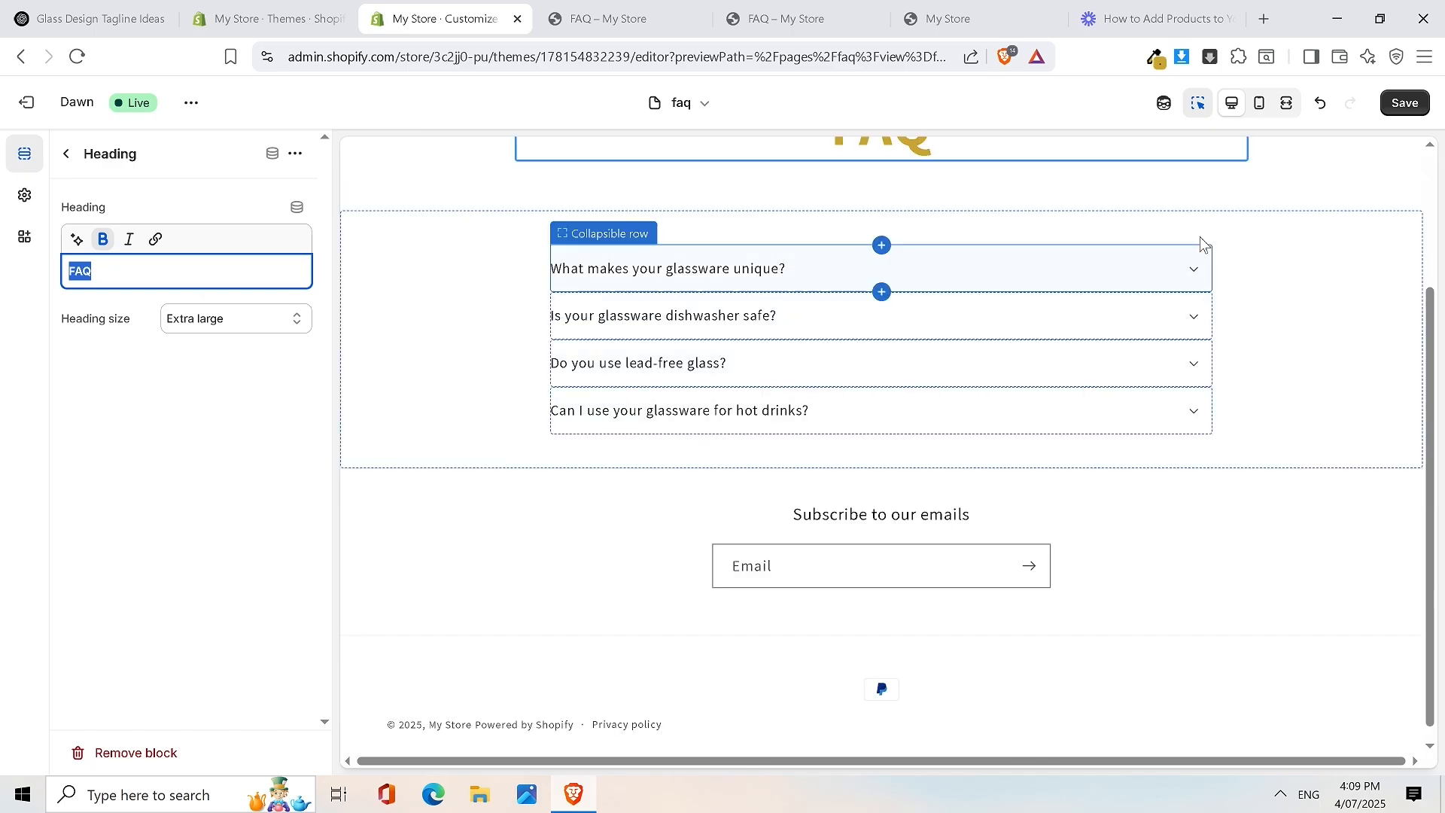
click(1198, 272)
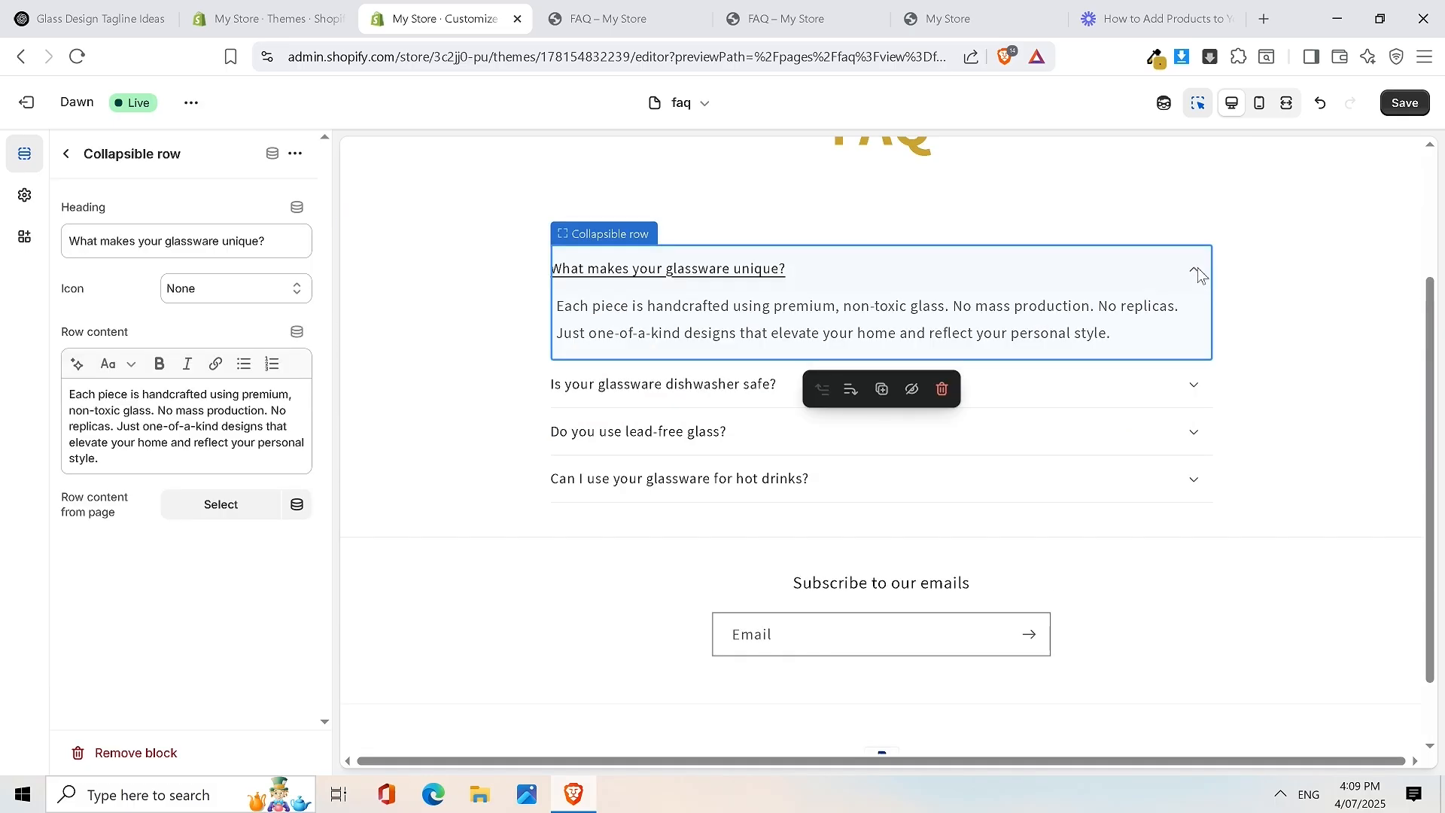
Collapse the first FAQ row and set the footer's email signup heading to "Sign Up to recieve exclusive discounts & offers."
click(1203, 273)
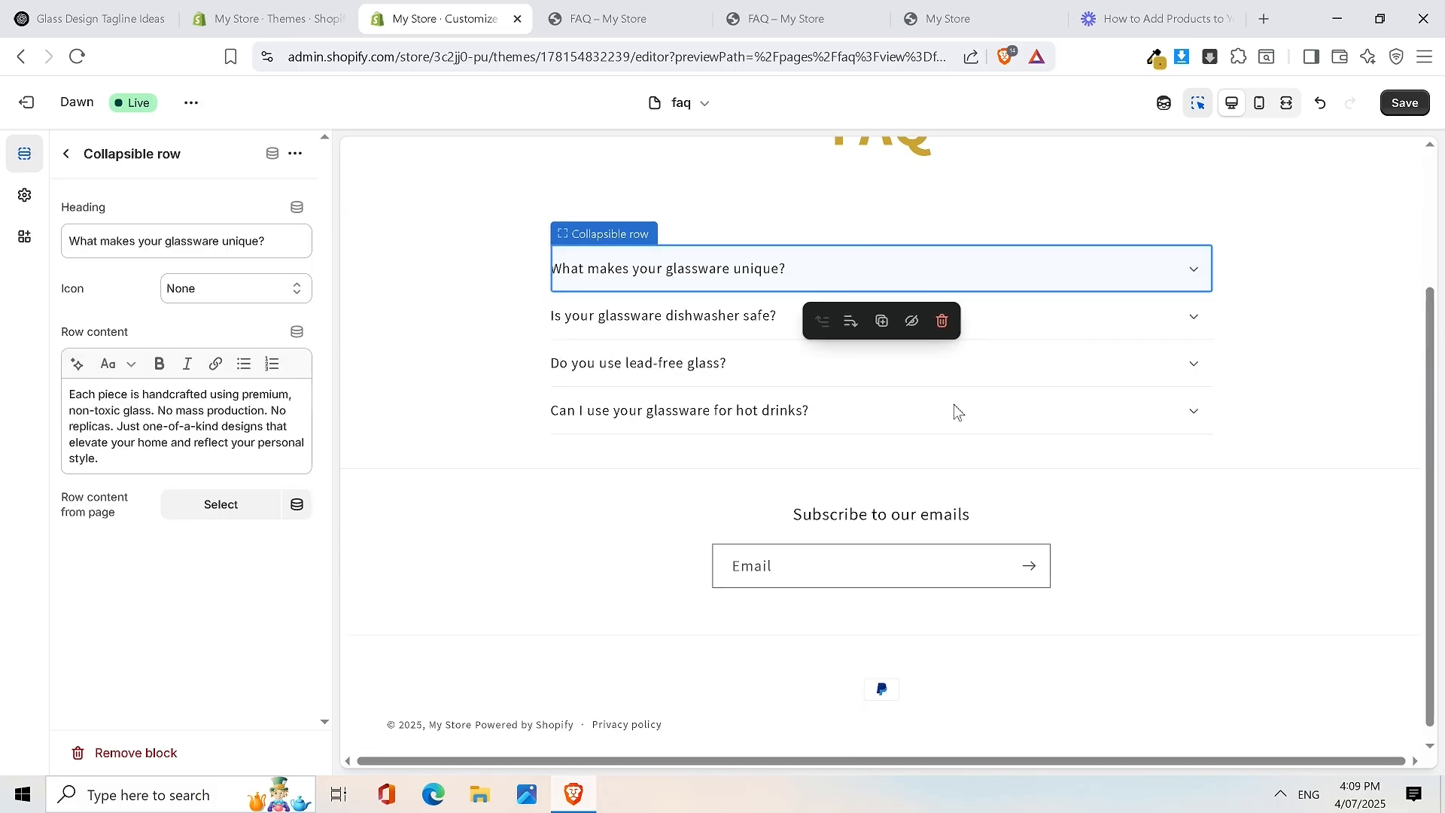
scroll(999, 489, down, 1)
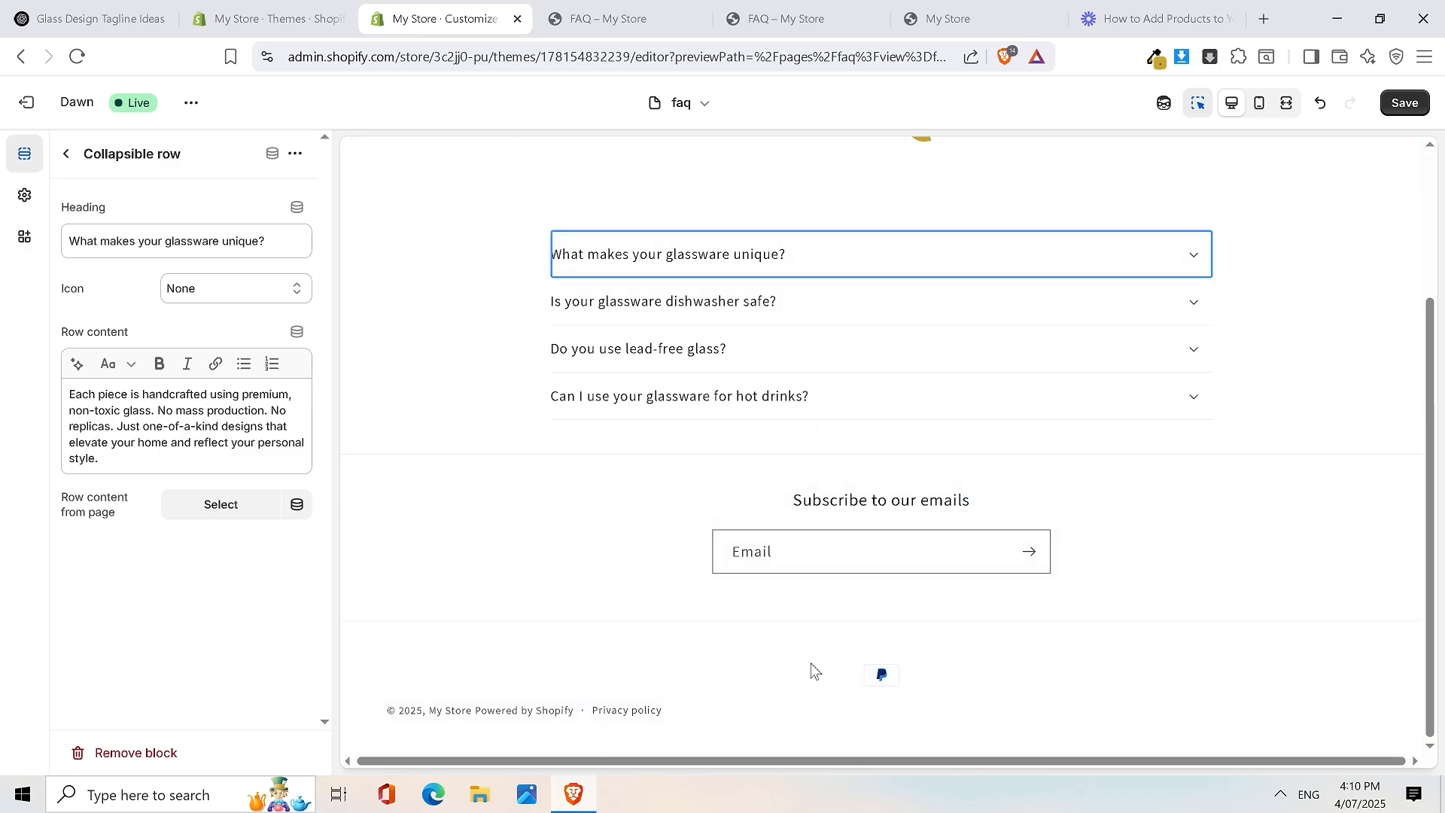
click(895, 507)
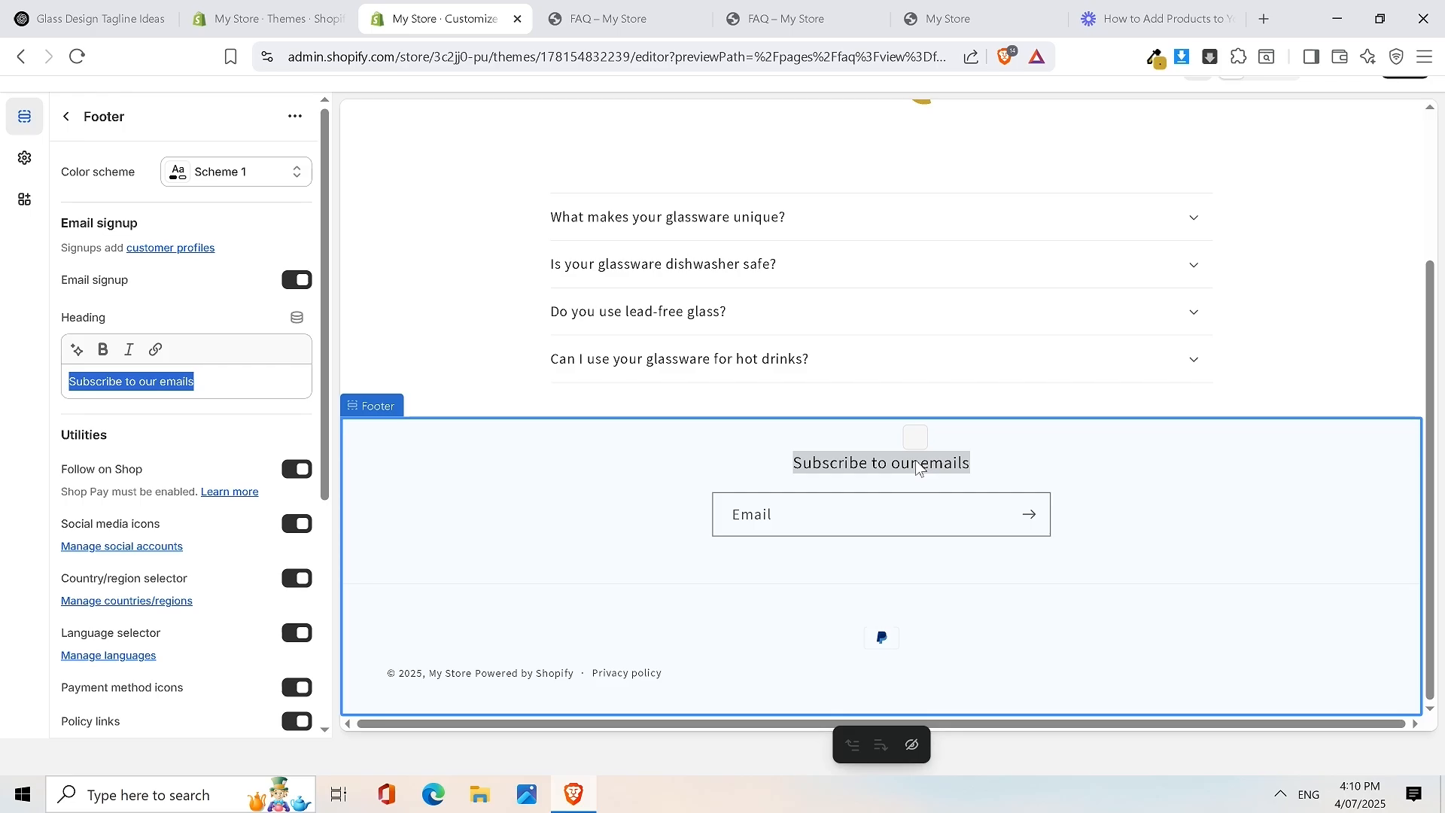
text(Sign)
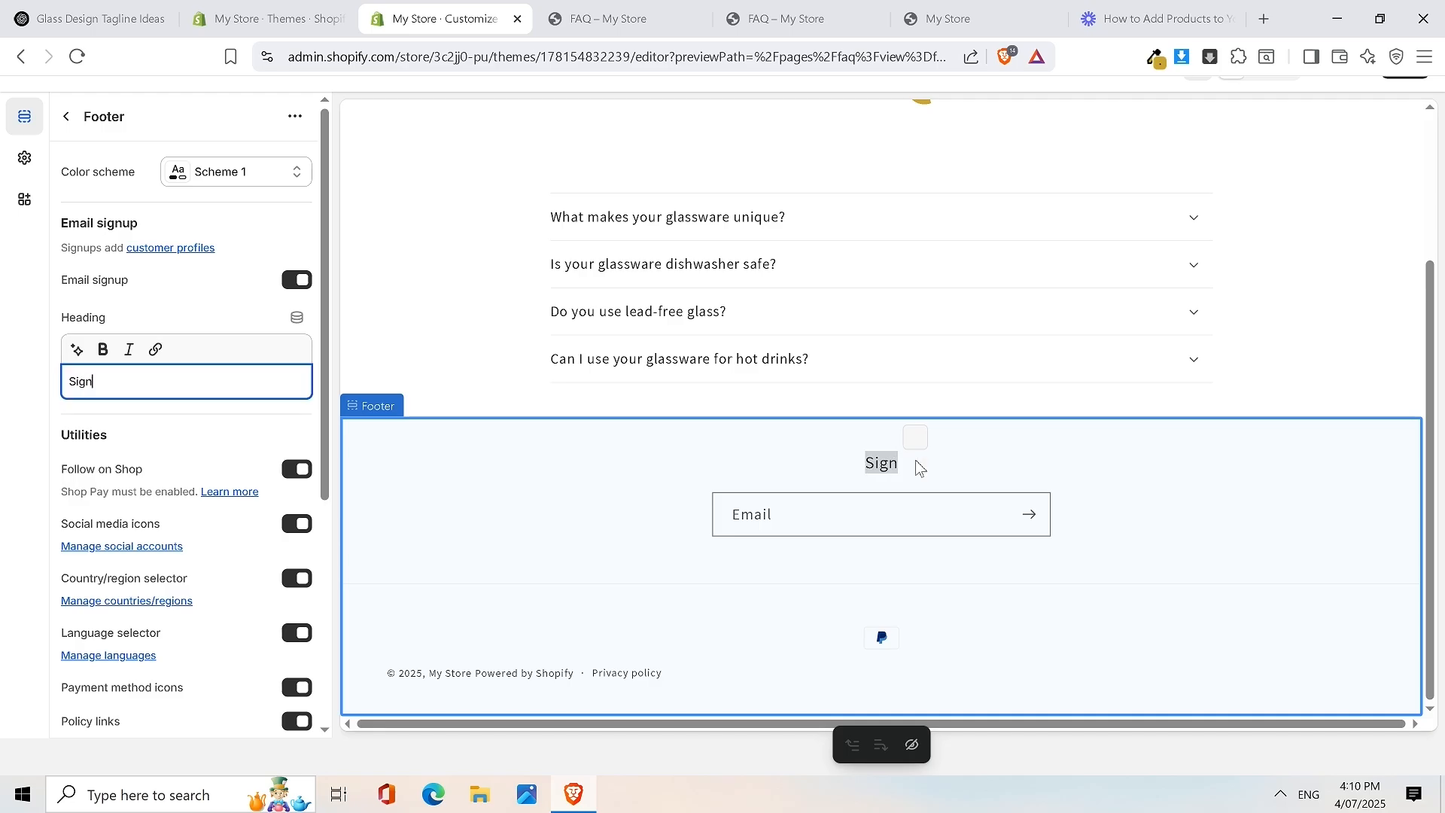
text( Up t)
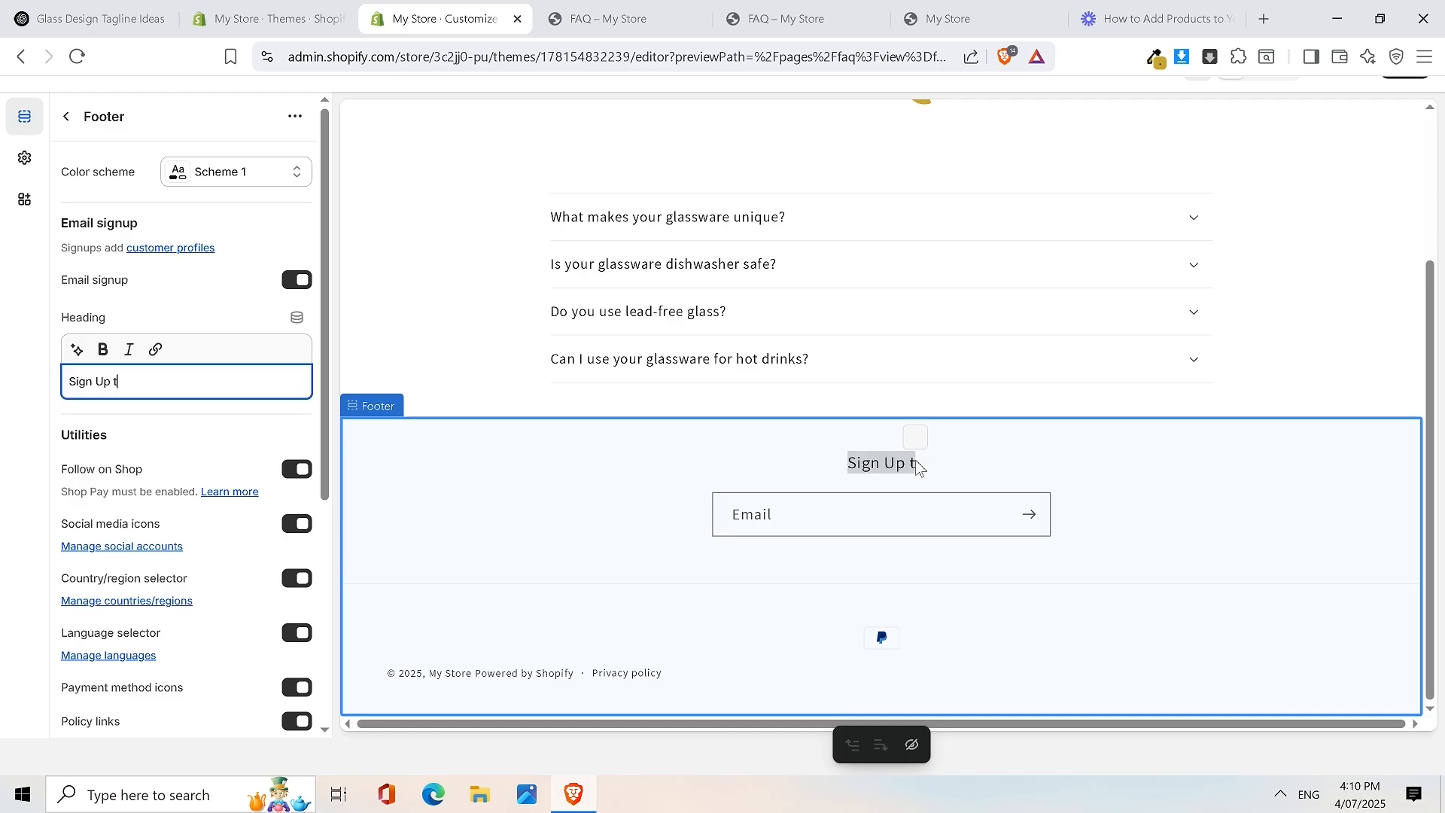
text(o recie)
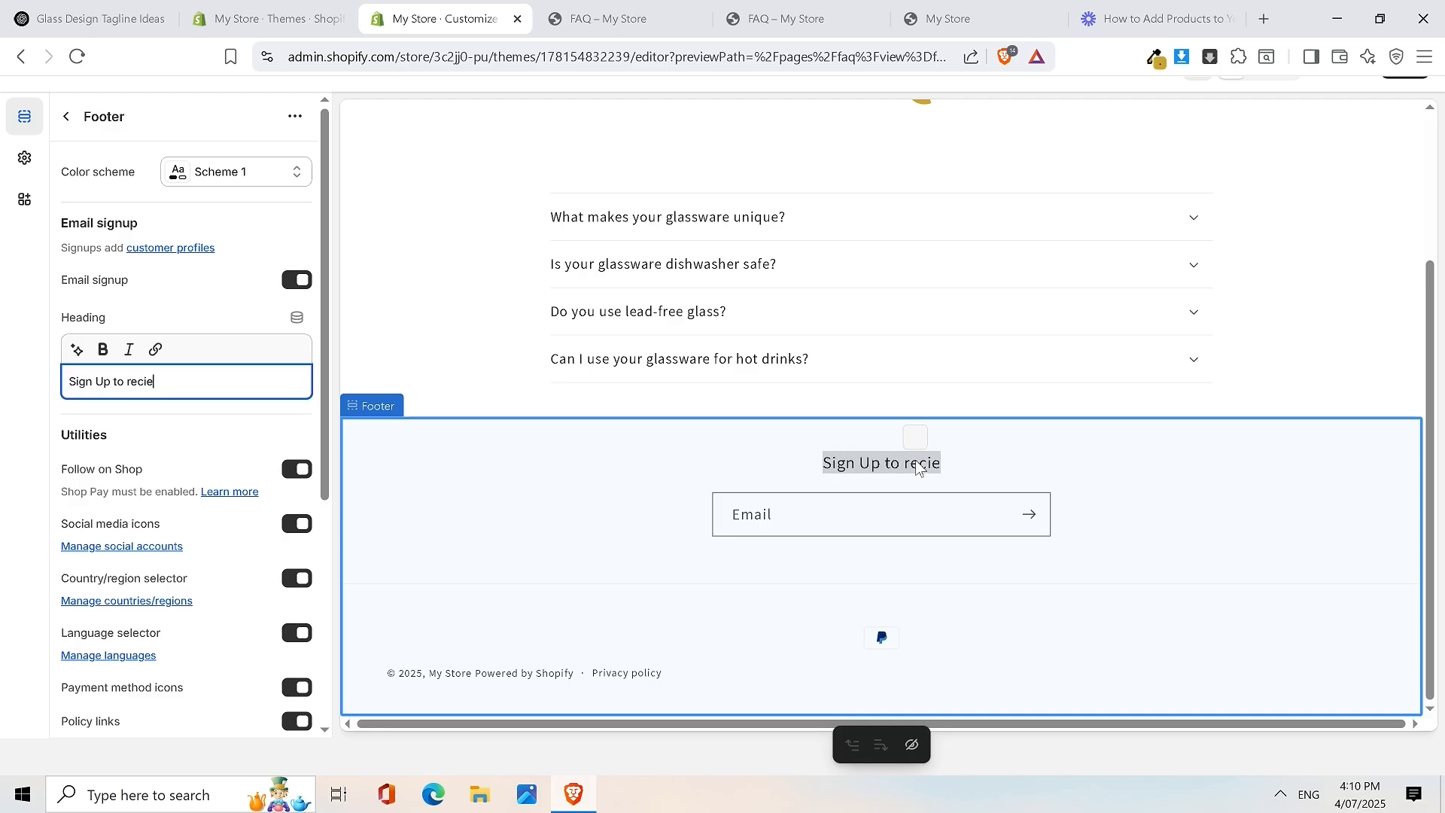
text(ve exc)
text(lusive )
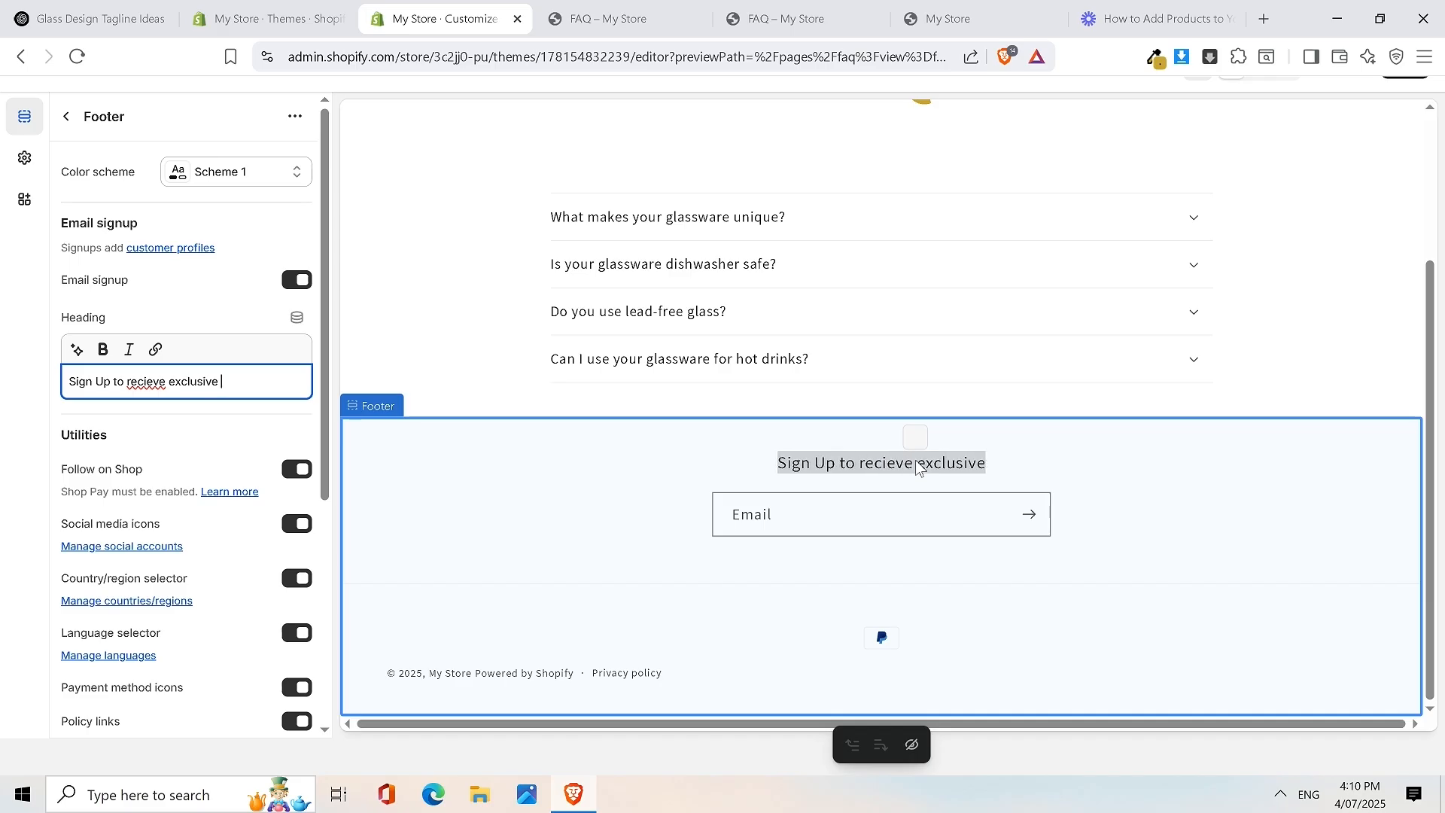
text(discounts )
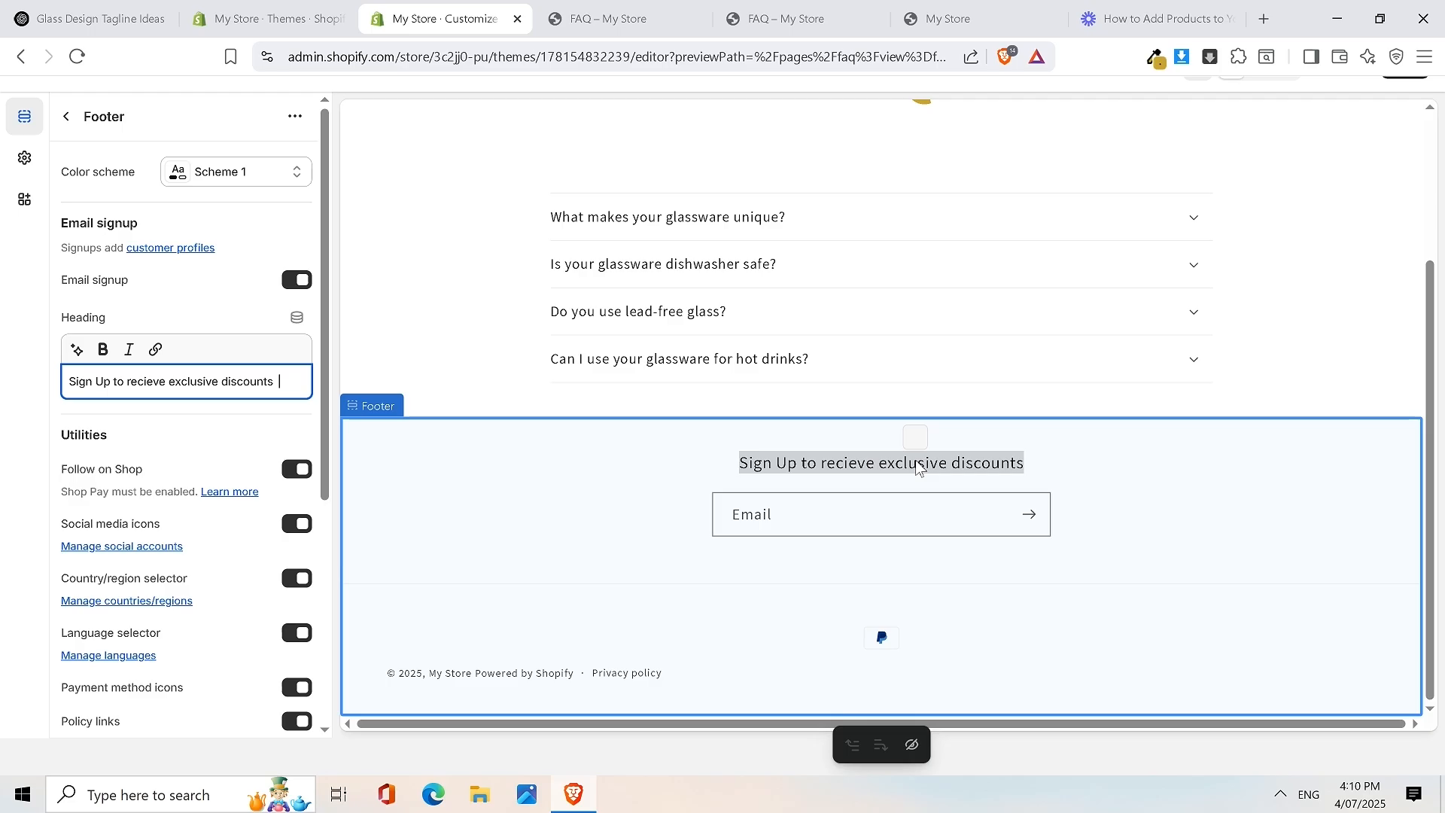
text( &)
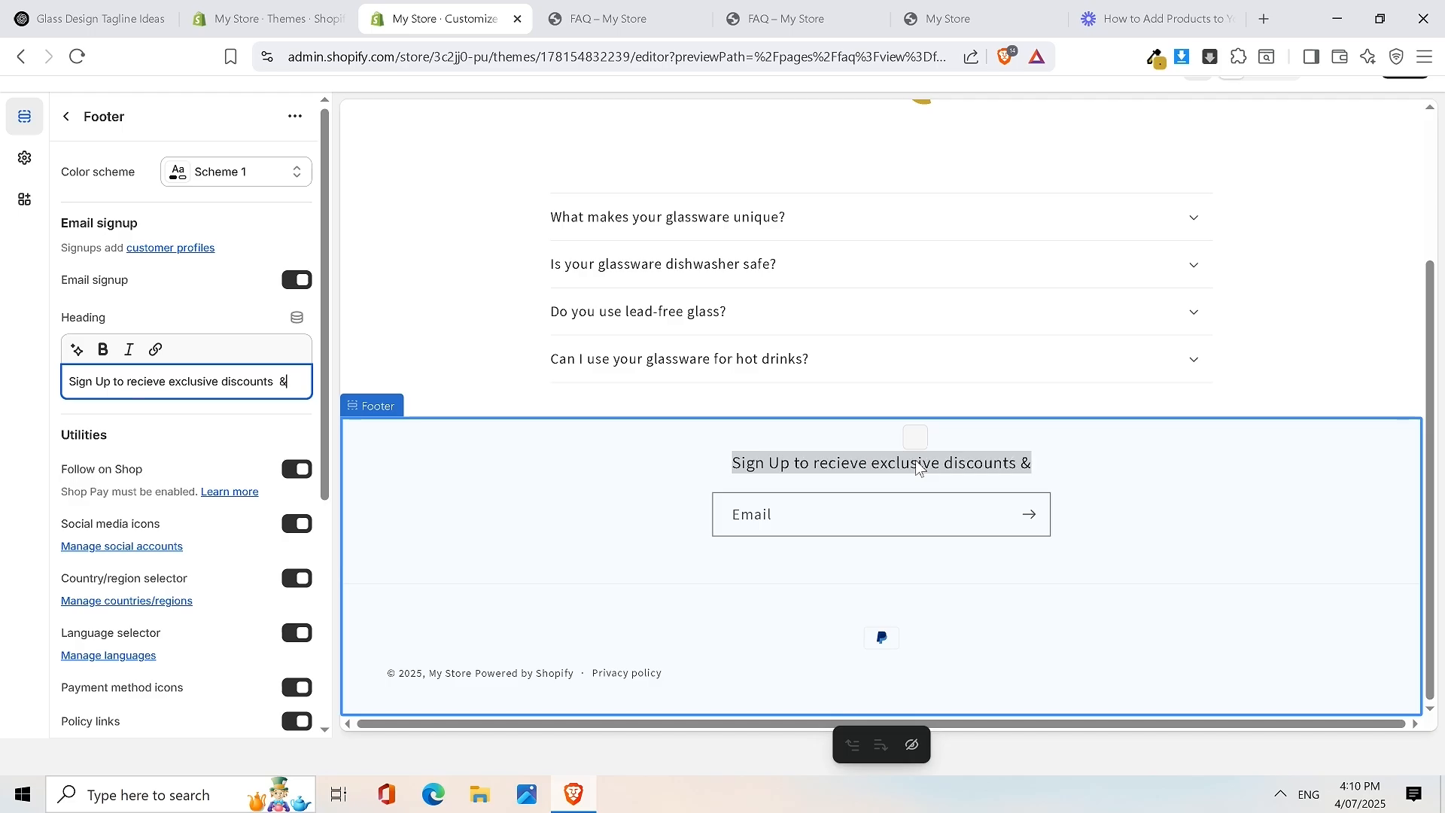
text( offers.)
key(ctrl+a)
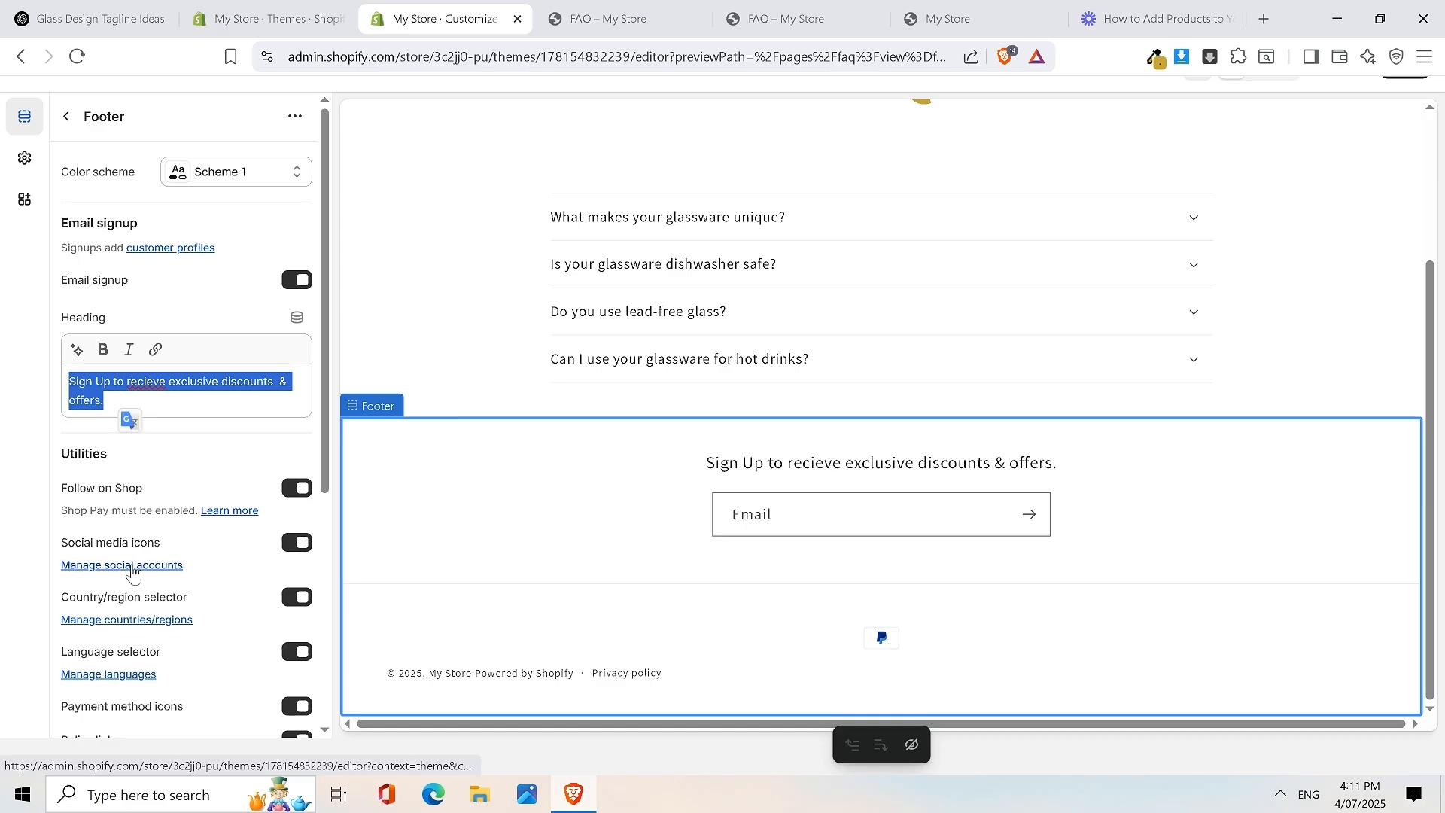
Try "#" as a placeholder TikTok link in the theme's social media settings and check the footer preview
click(131, 568)
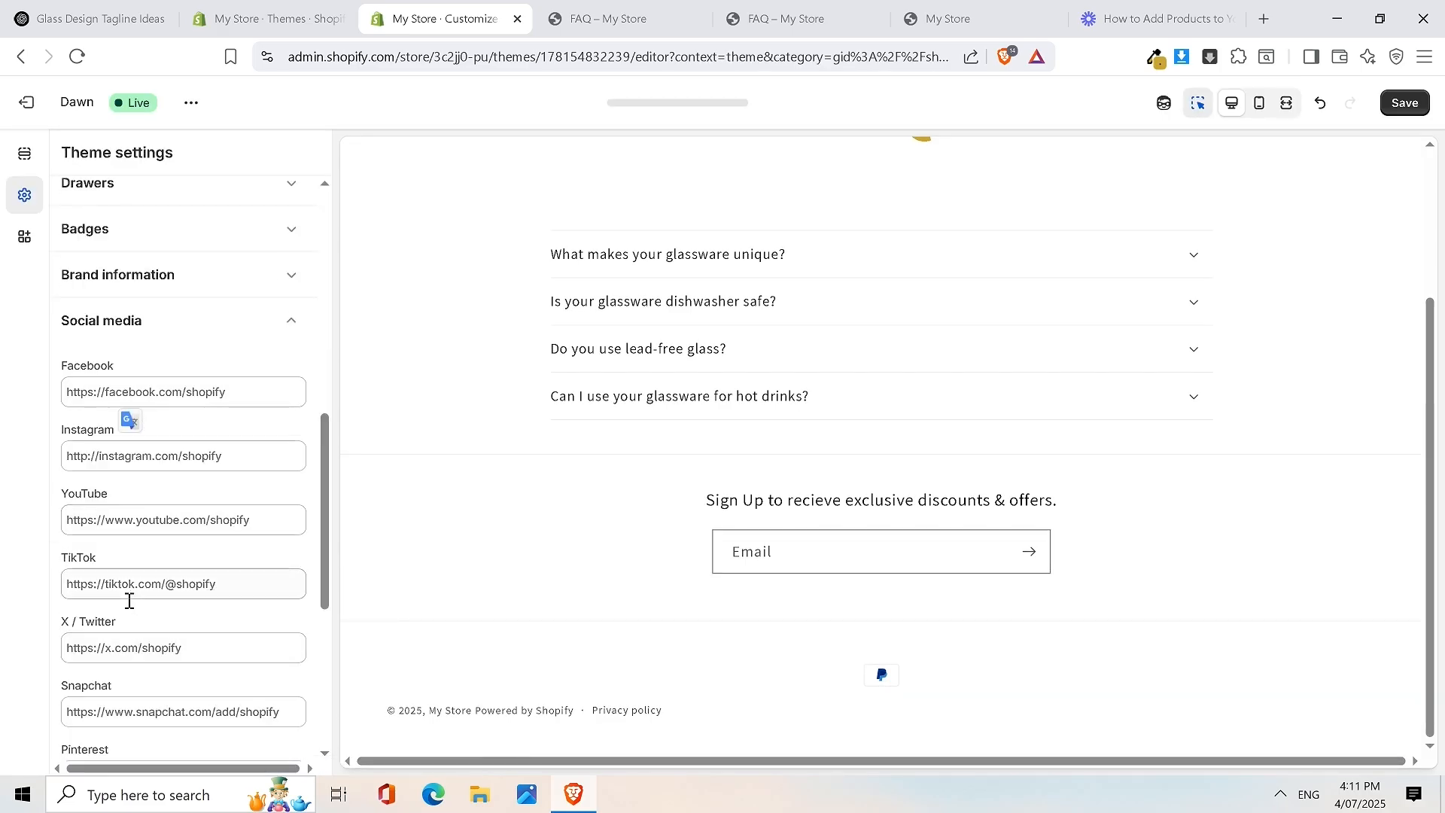
click(131, 595)
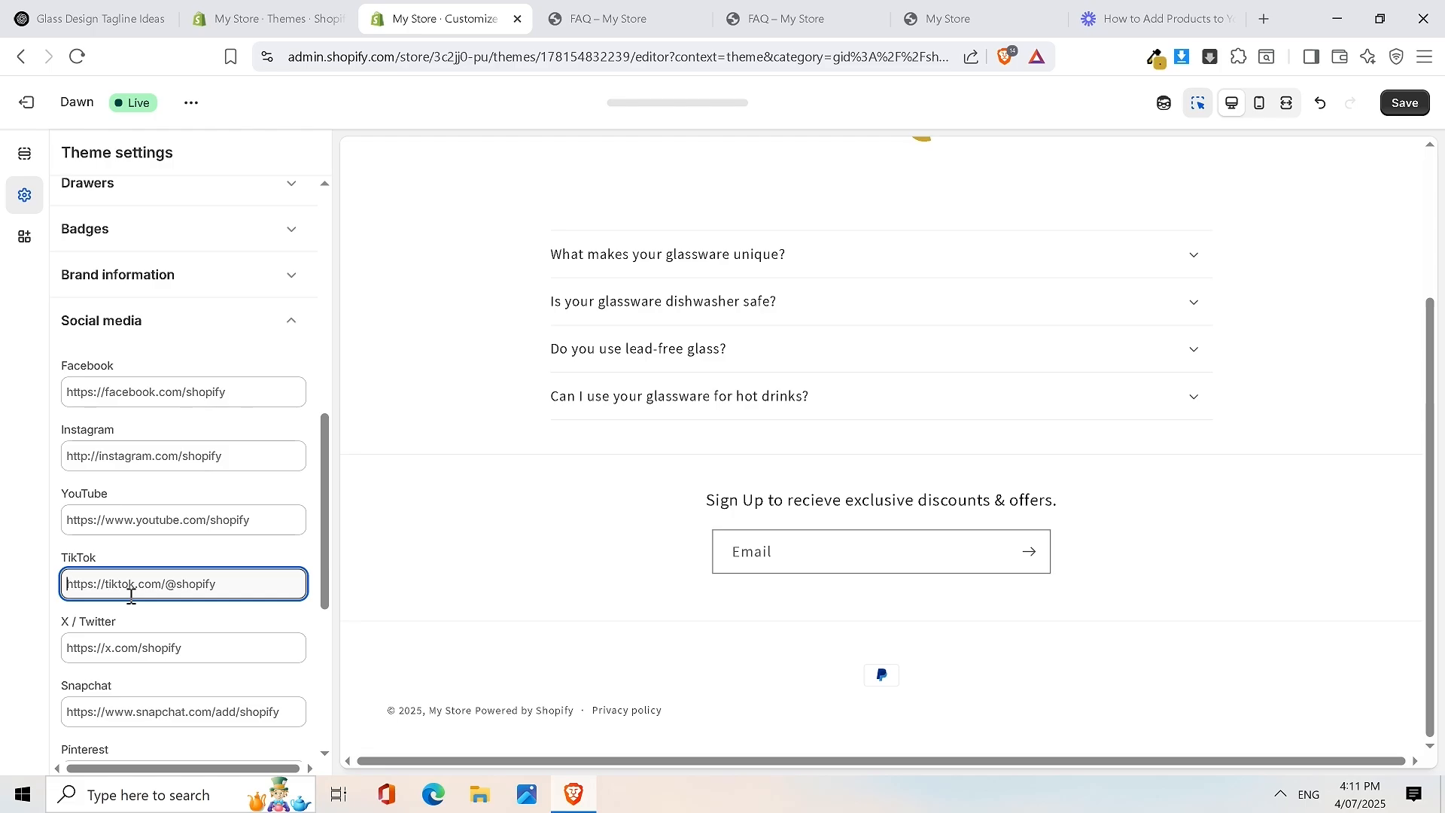
key(ctrl+a)
key(BackSpace)
key(ctrl+z)
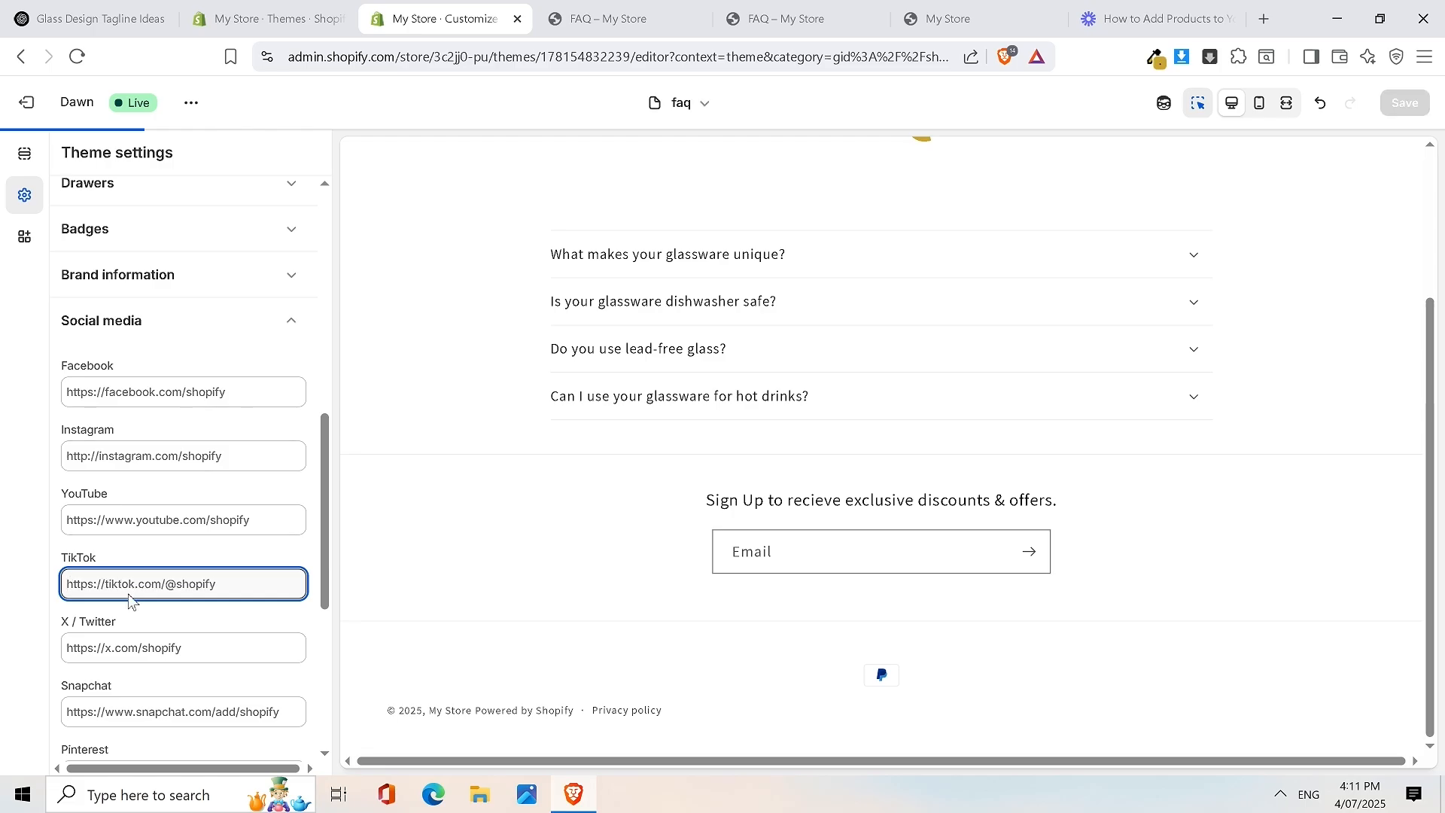
key(ctrl+a)
text(#)
click(777, 627)
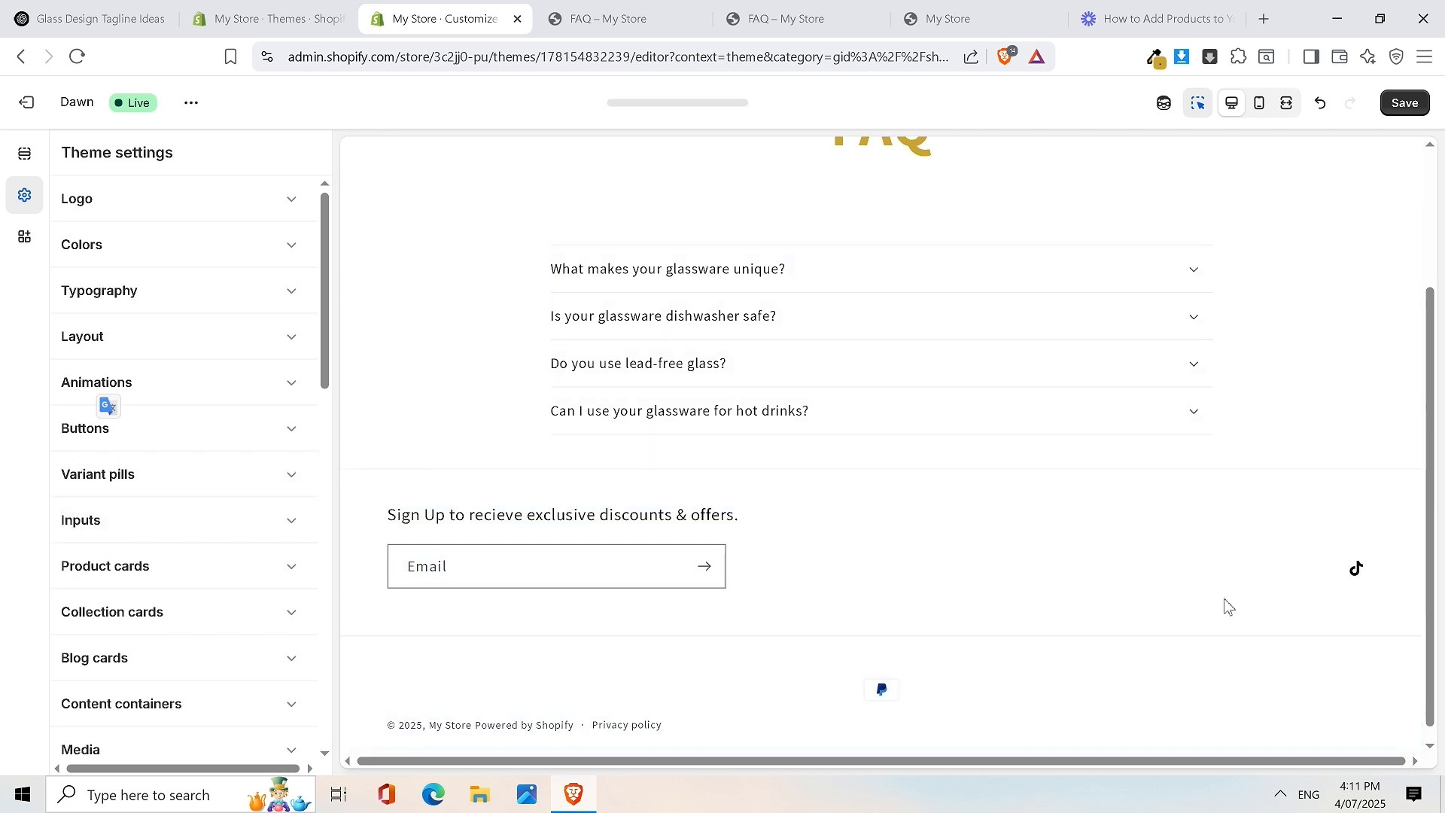
Remove the placeholder TikTok link from the theme's social media settings
click(613, 522)
scroll(107, 451, down, 1)
scroll(131, 429, down, 1)
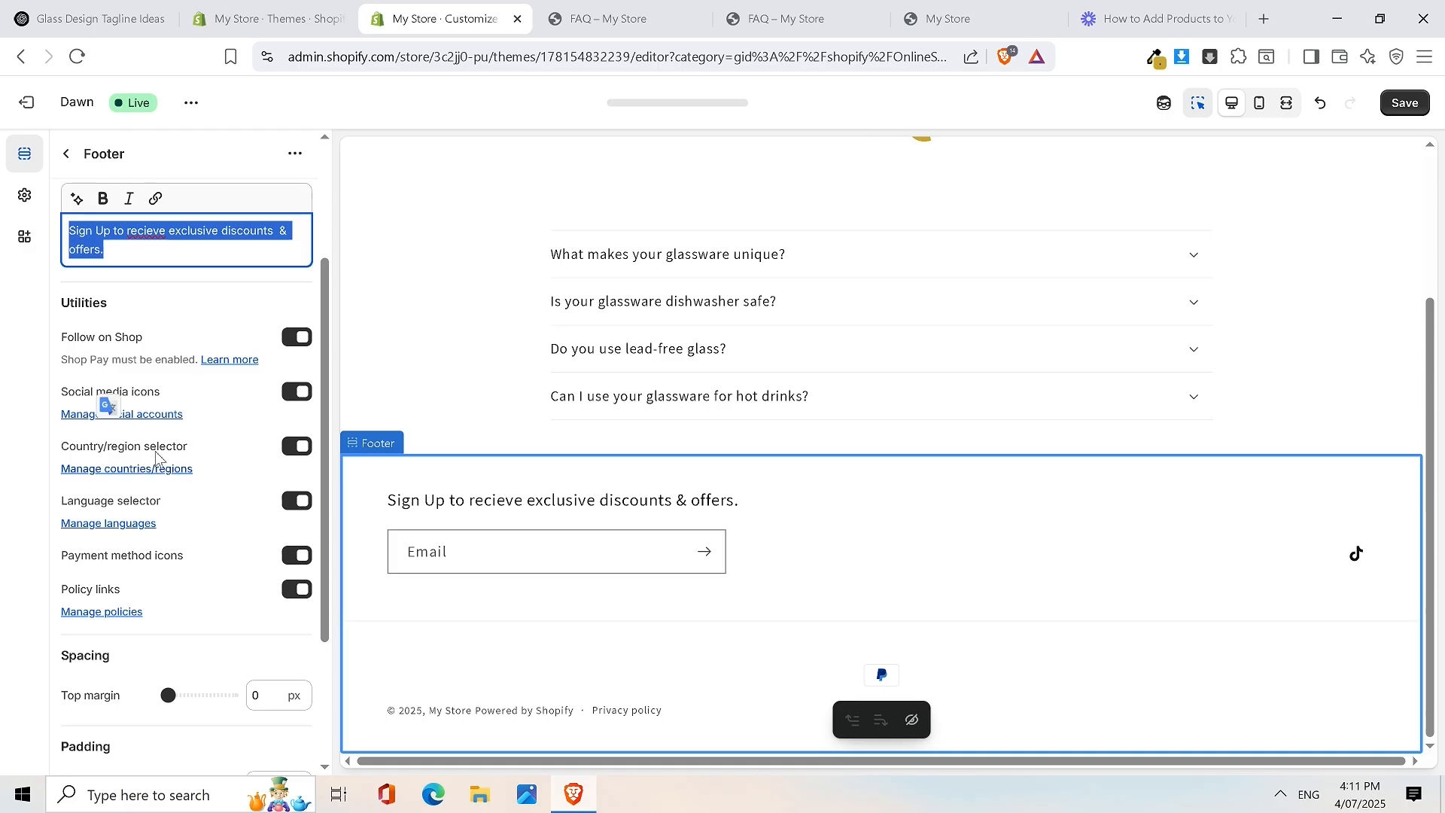
click(135, 419)
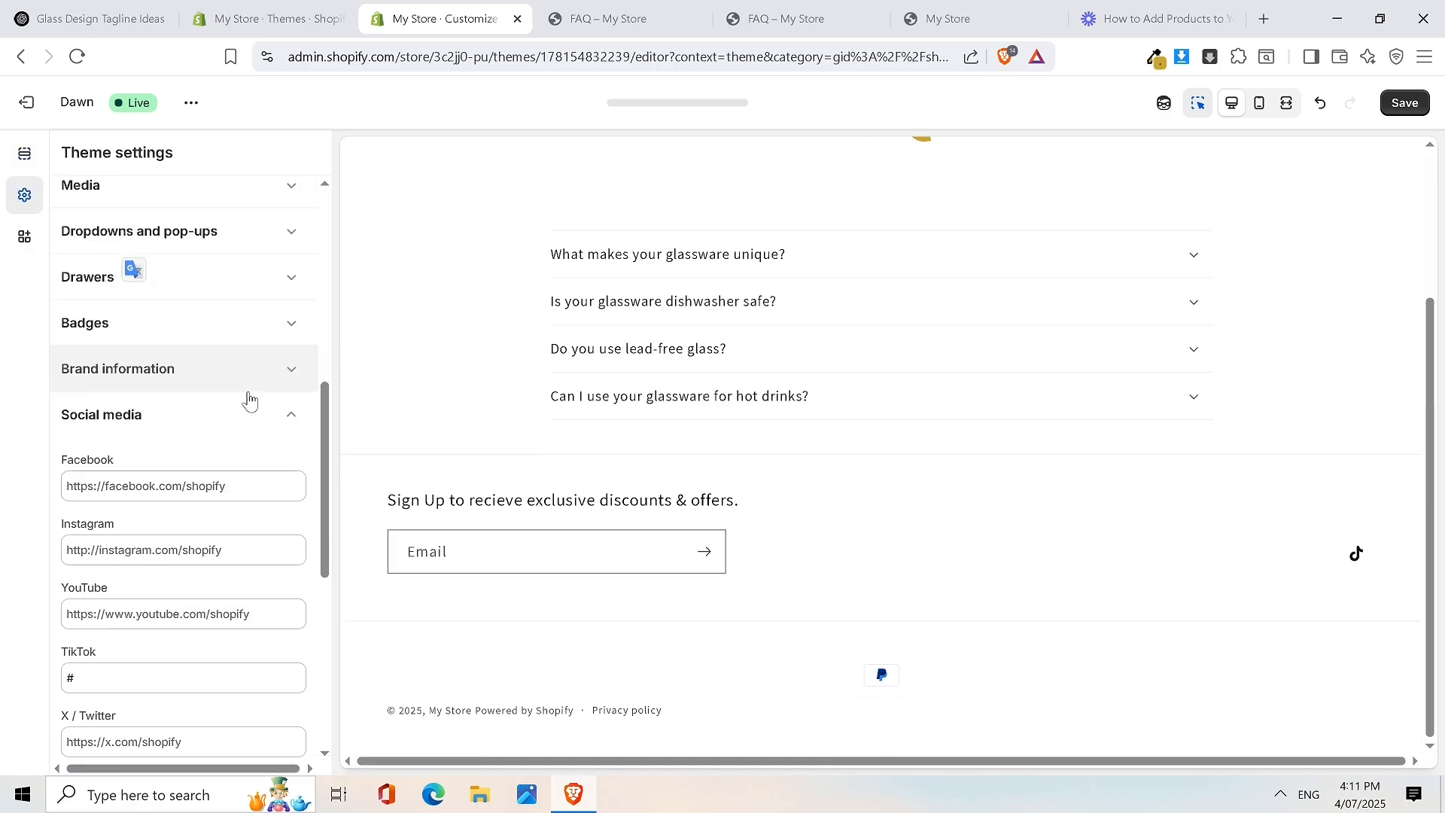
click(94, 670)
text(https://tiktok.com/shopify)
key(ctrl+s)
click(160, 430)
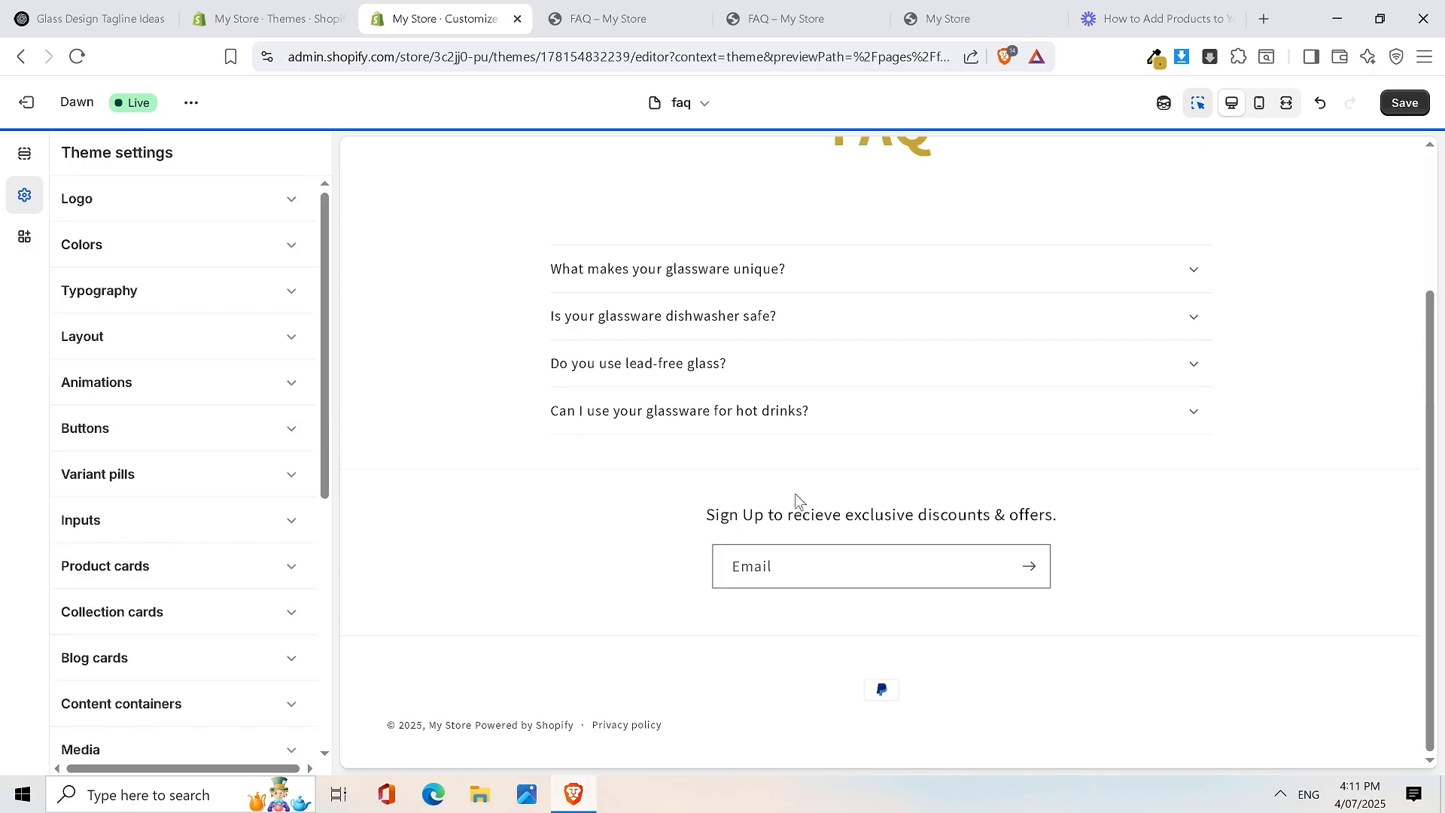
Review the footer's utilities and spacing settings with the FAQ preview, and save the theme changes
click(796, 500)
scroll(216, 467, down, 5)
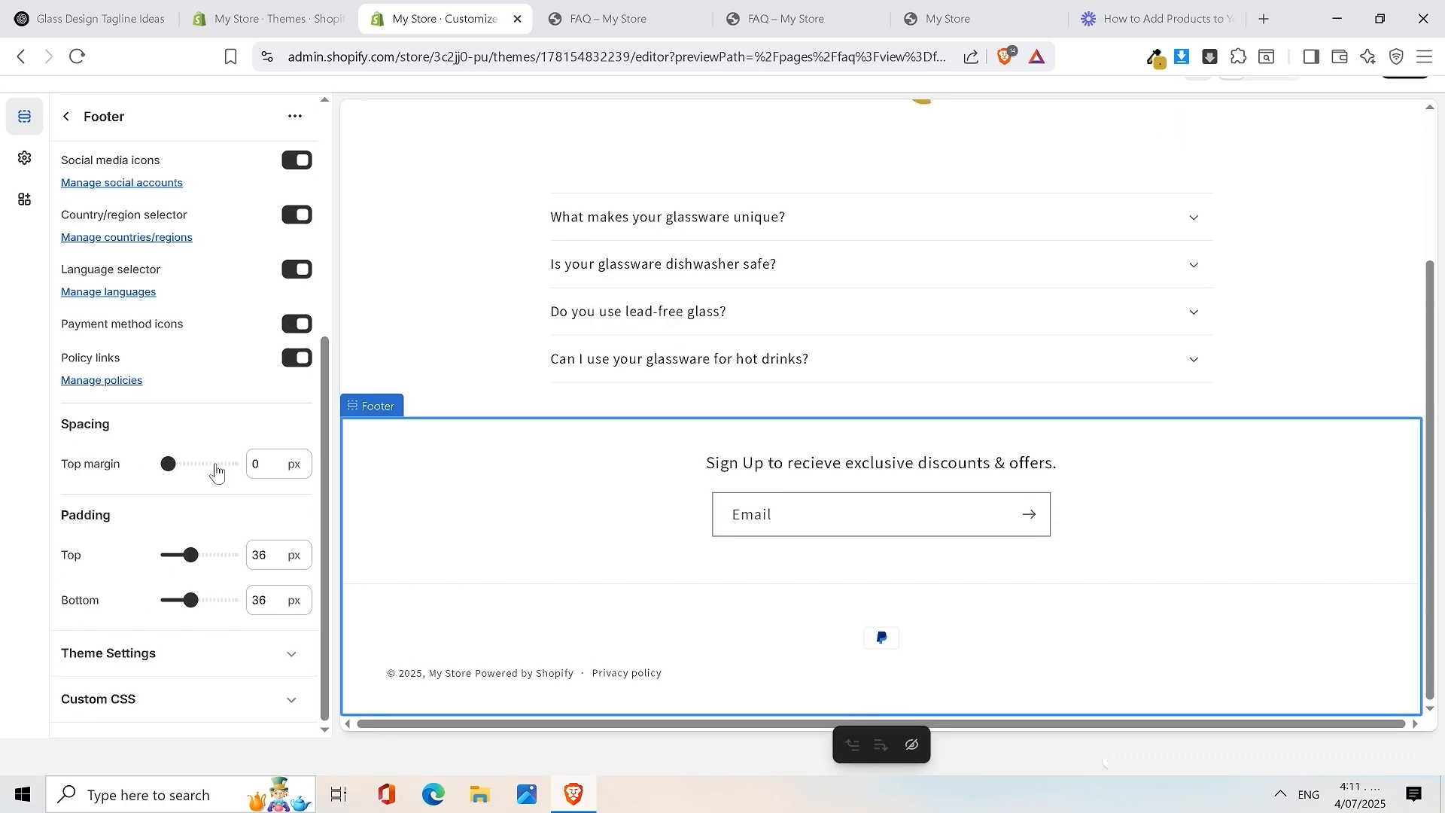
scroll(171, 413, up, 2)
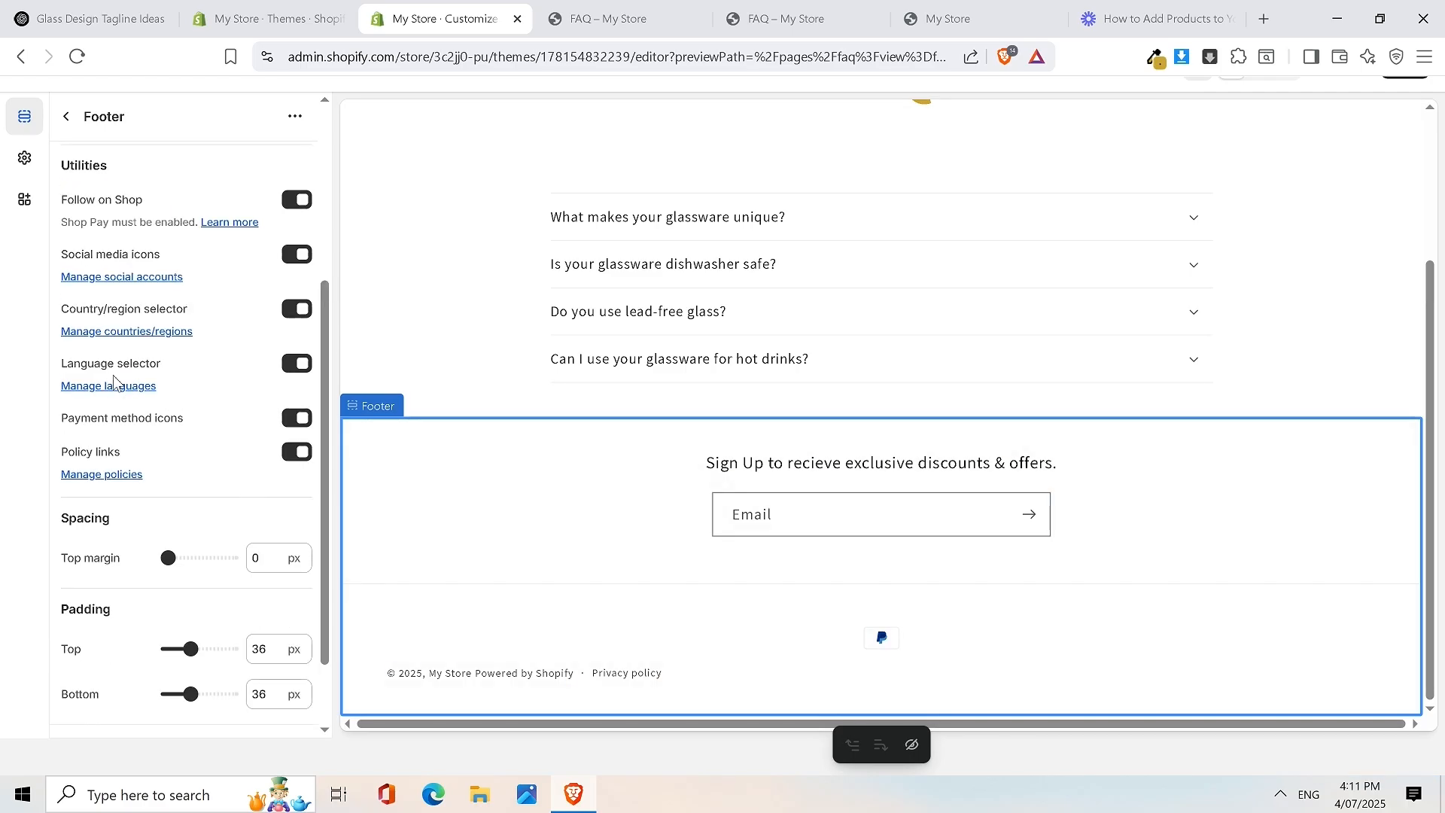
scroll(977, 650, up, 1)
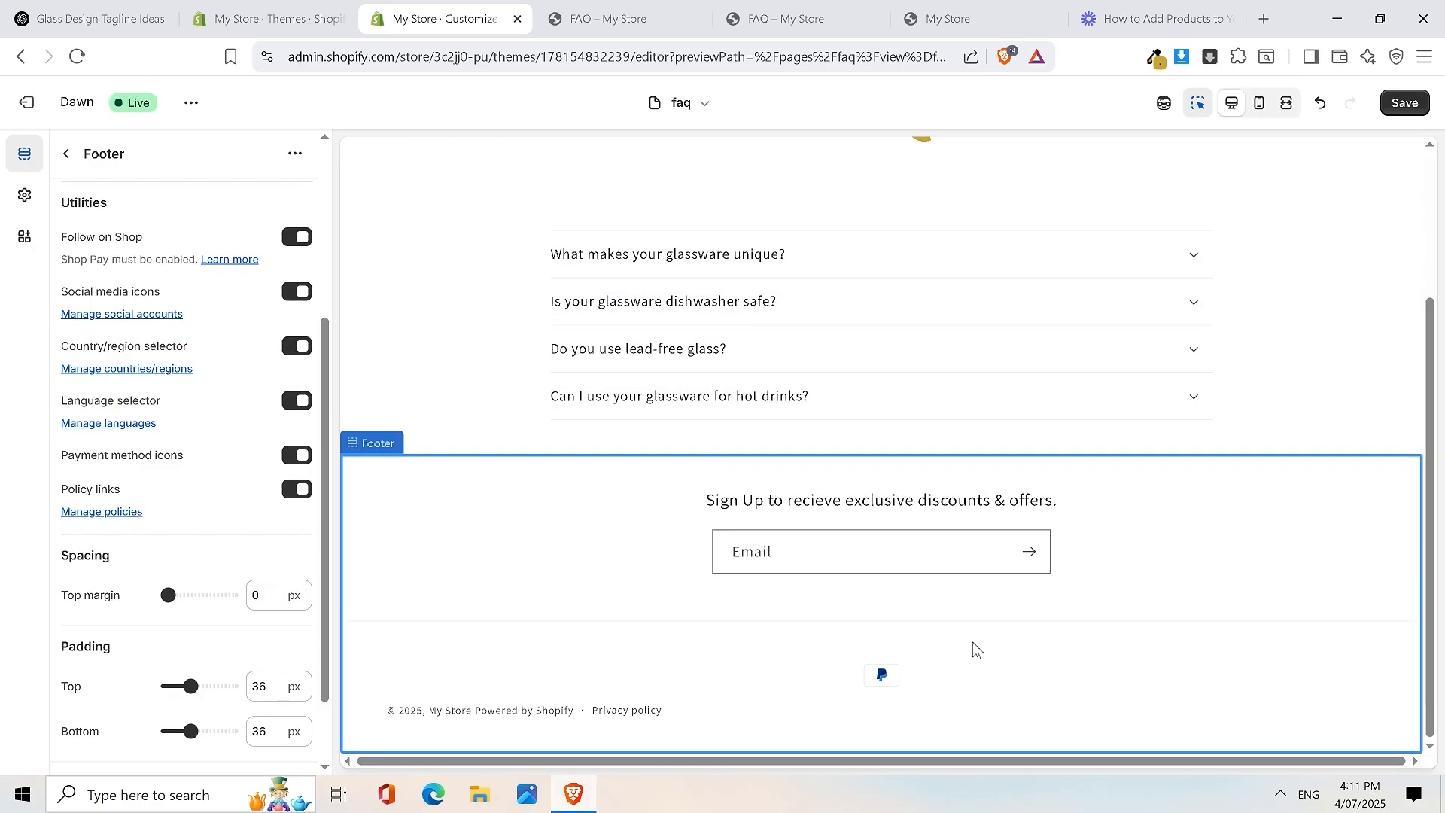
scroll(880, 674, up, 2)
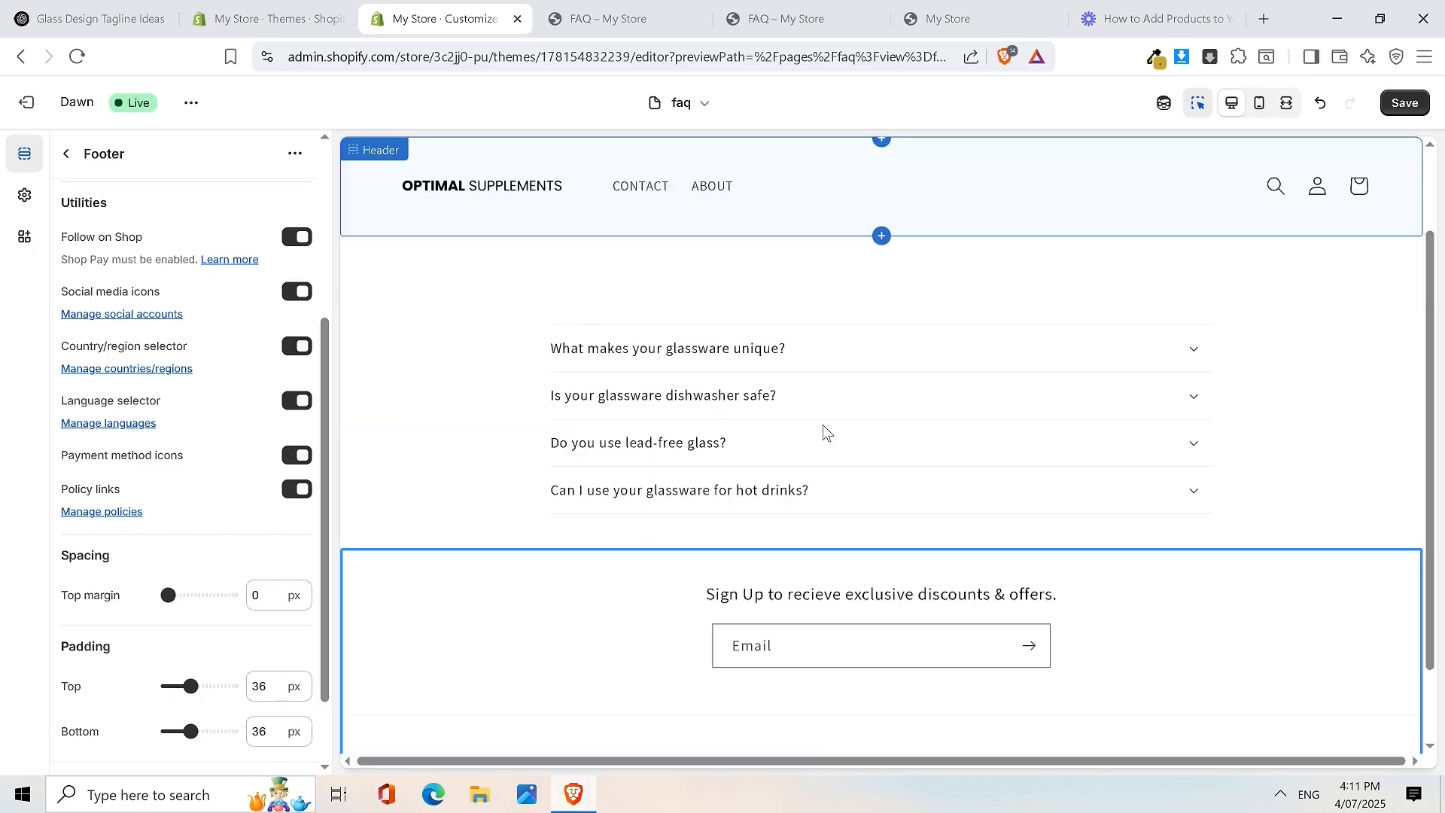
scroll(971, 468, down, 2)
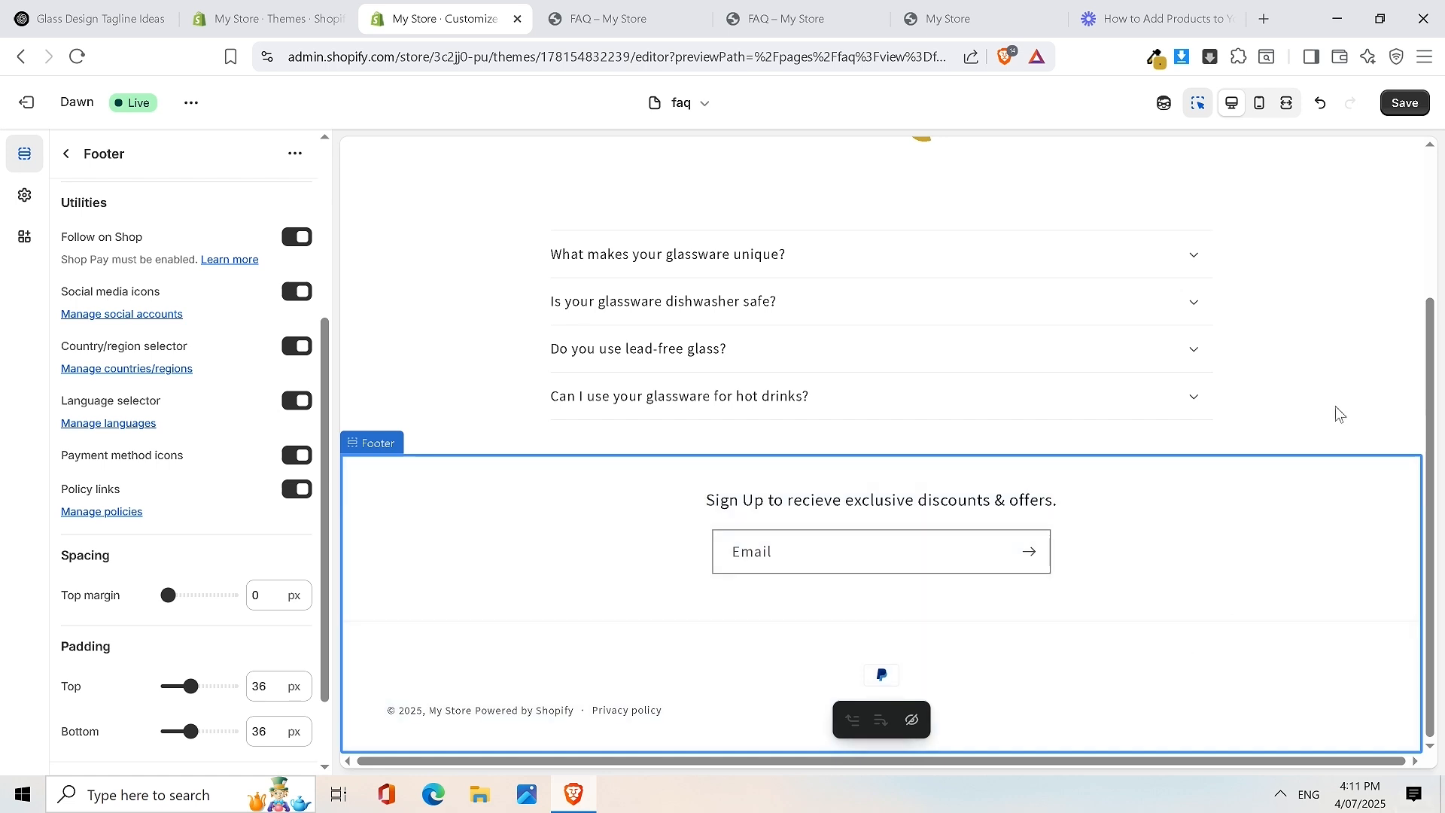
click(1407, 106)
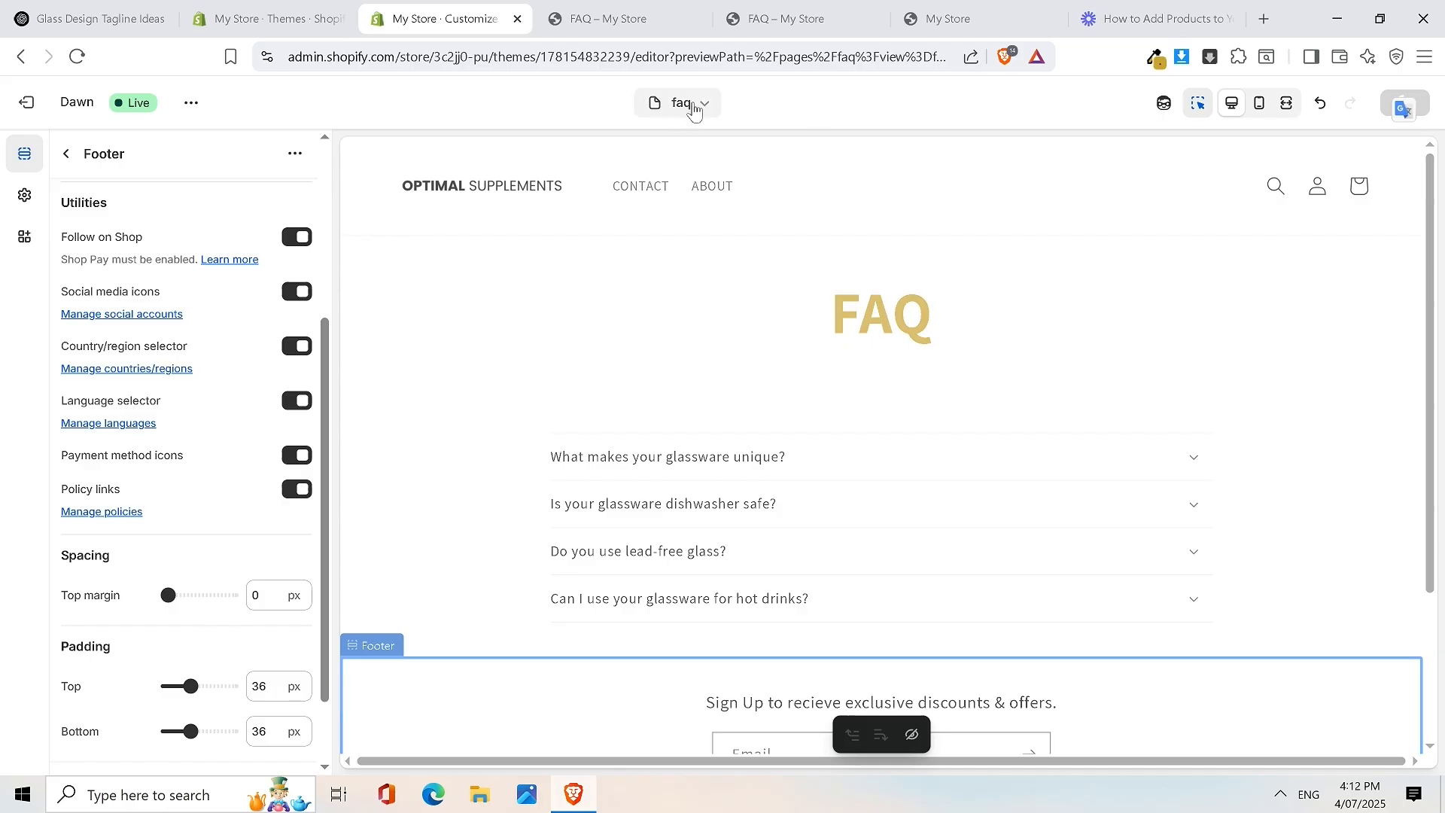
Leave the theme editor, reload the store's list of pages and view the live FAQ page
click(66, 153)
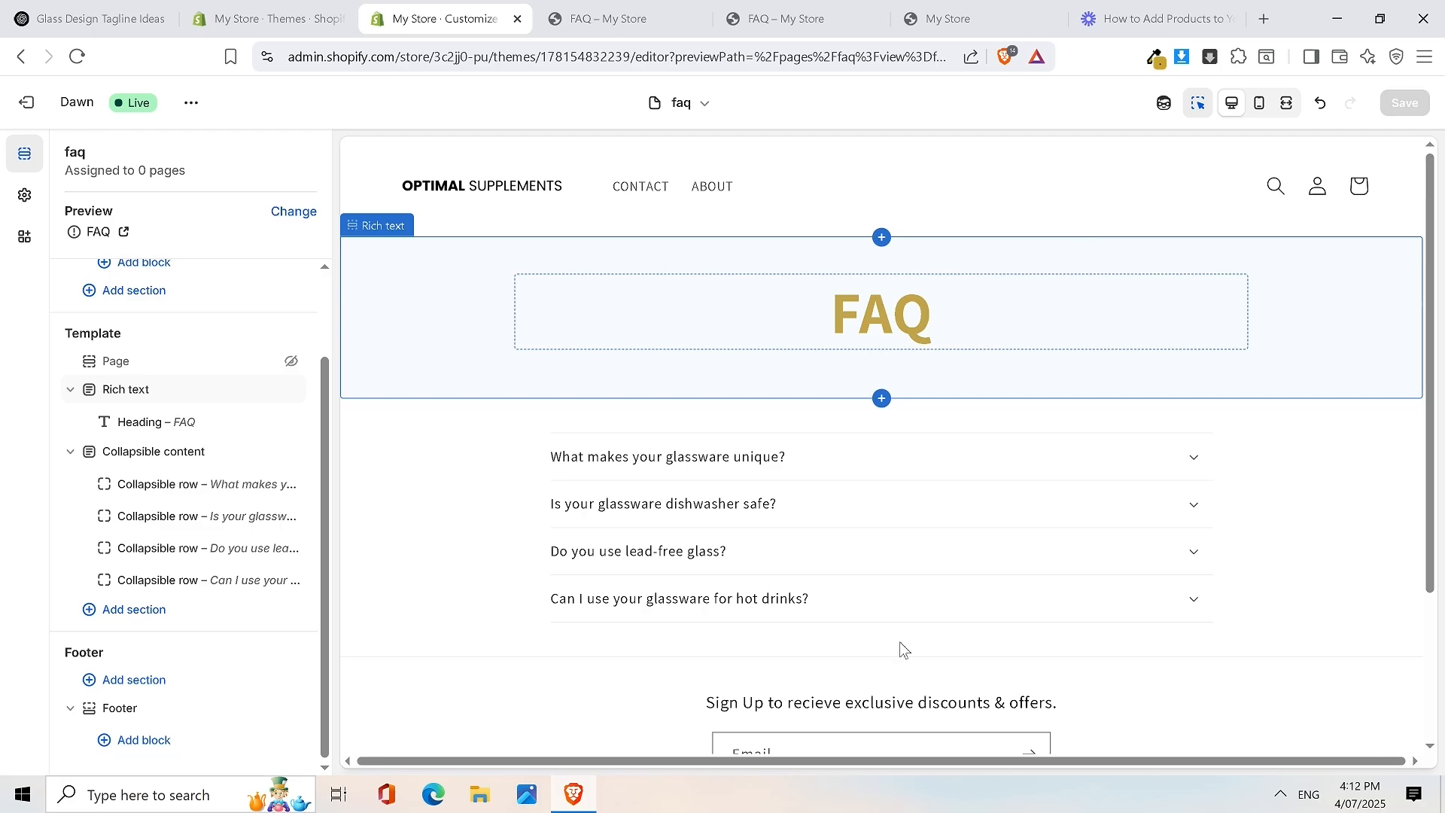
click(38, 109)
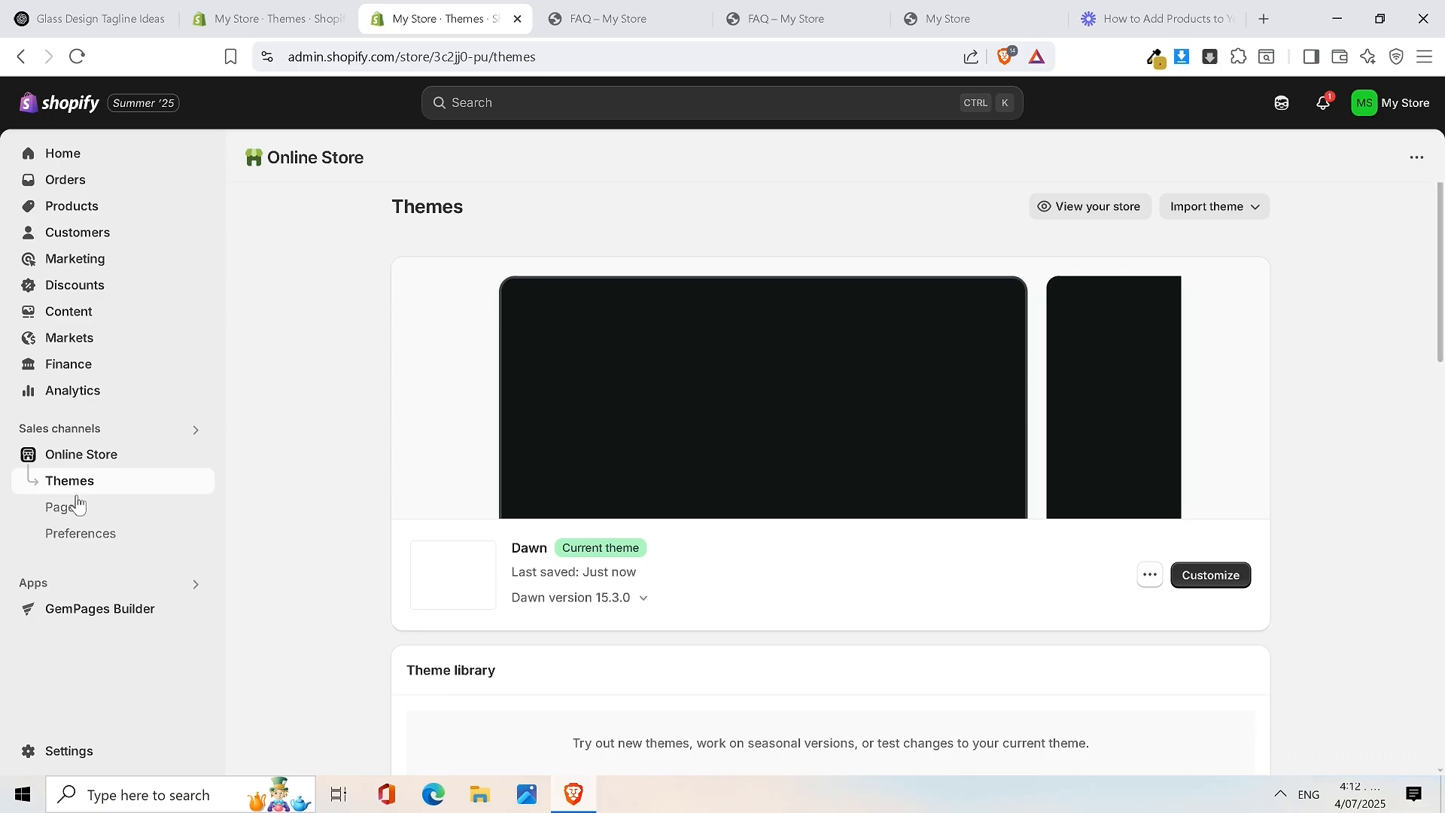
click(73, 508)
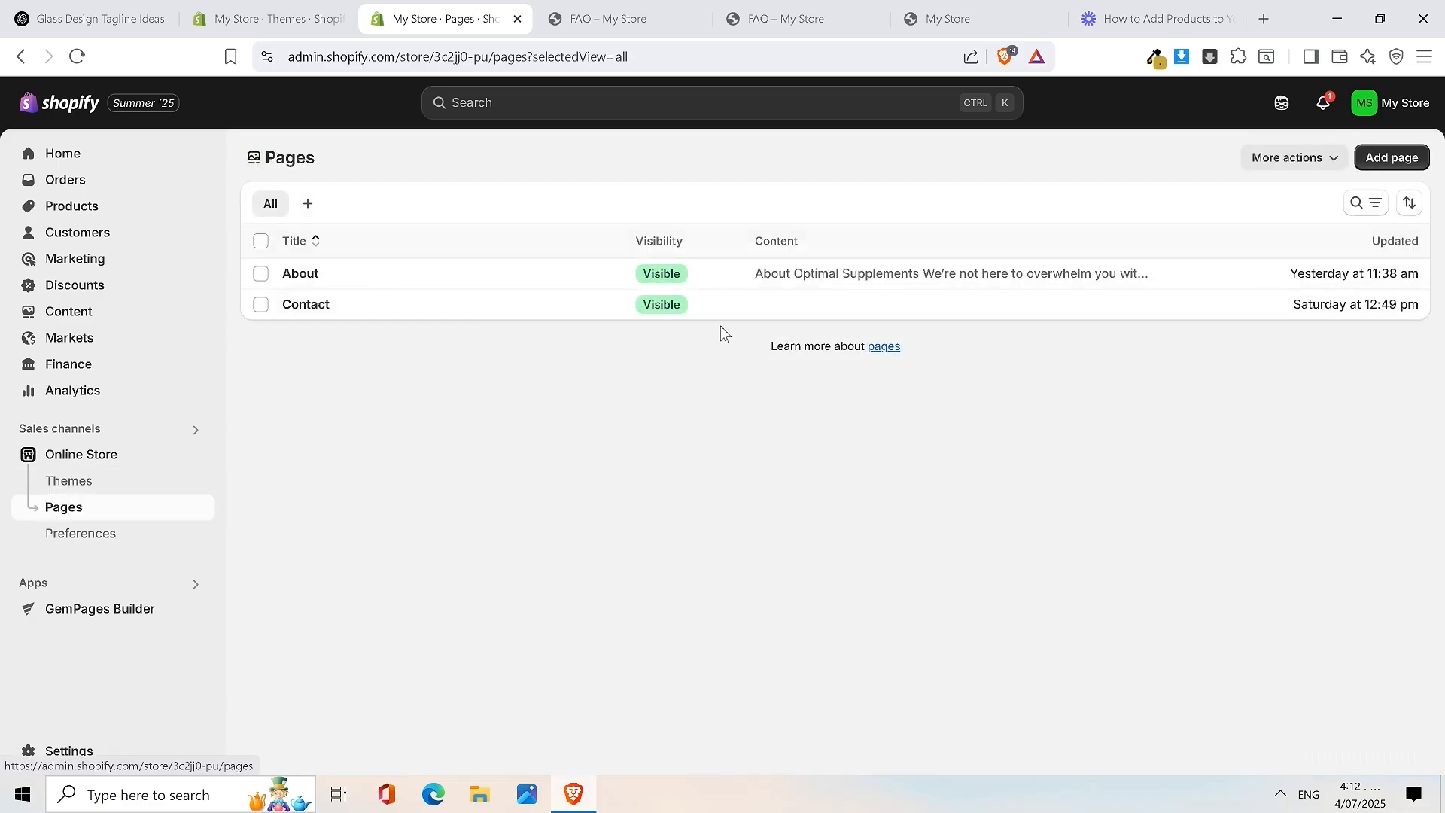
click(77, 57)
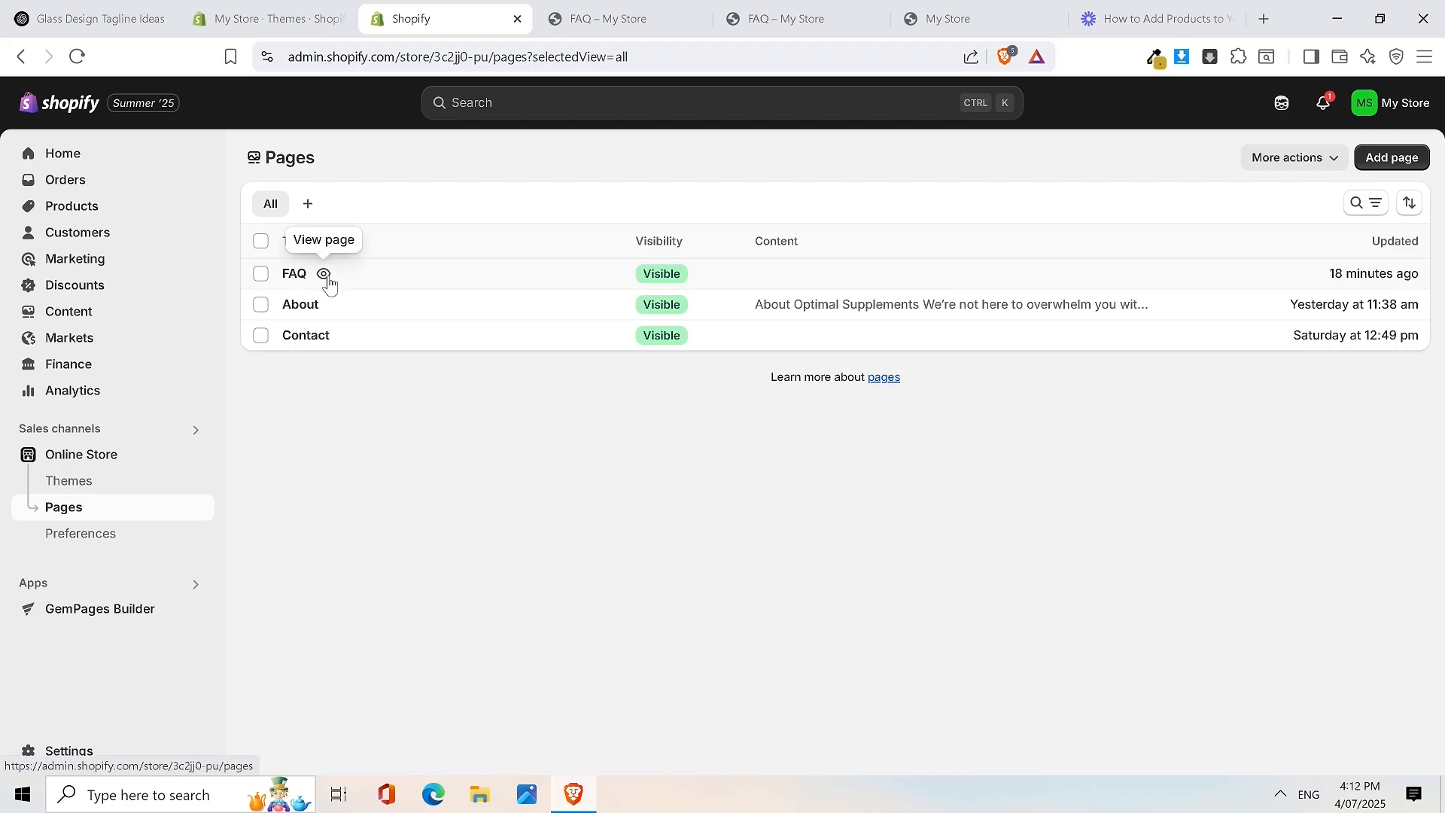
click(325, 275)
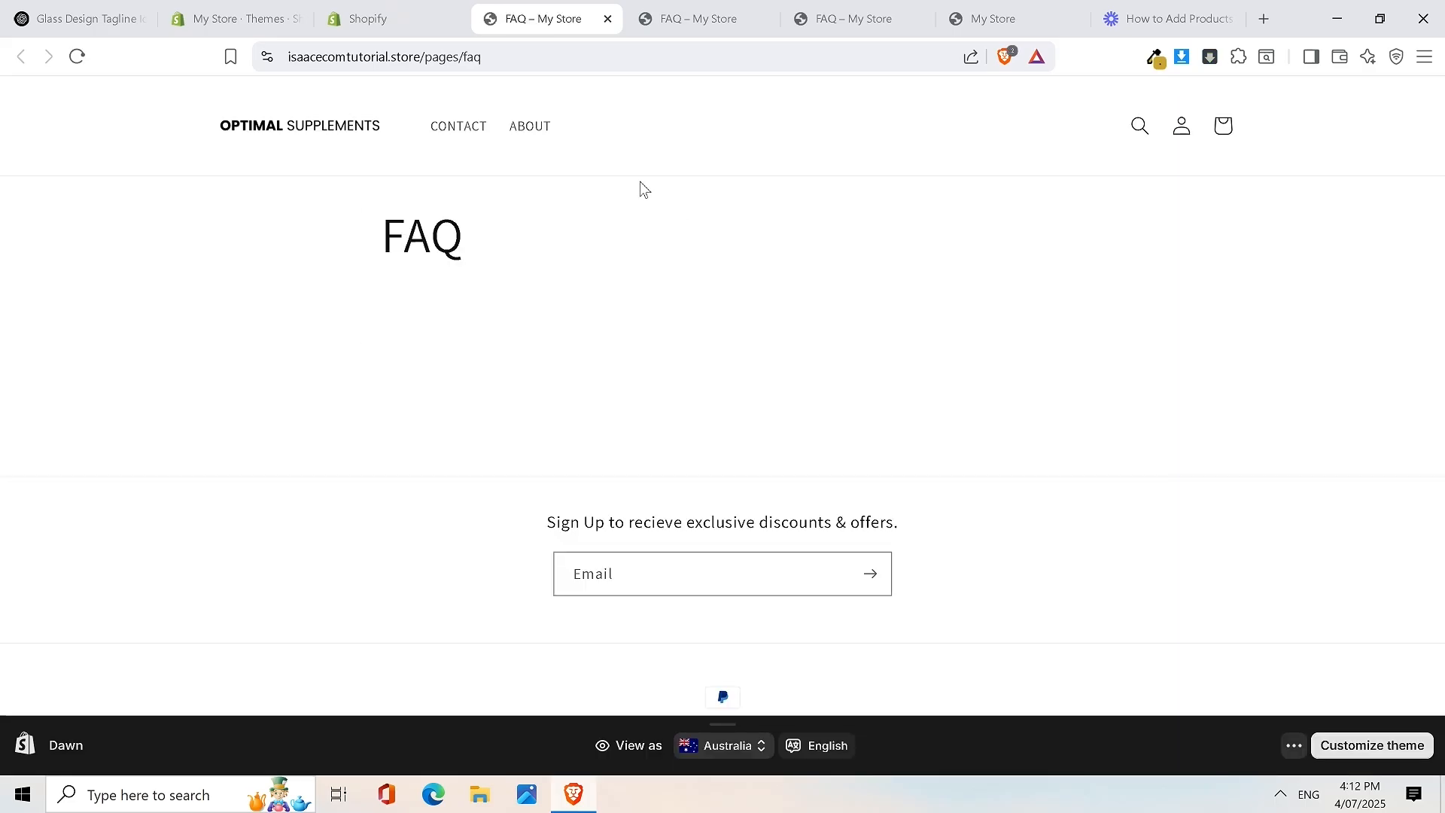
Assign the faq template to the FAQ page, reloading the page's settings to update the template choices, and save it
click(422, 9)
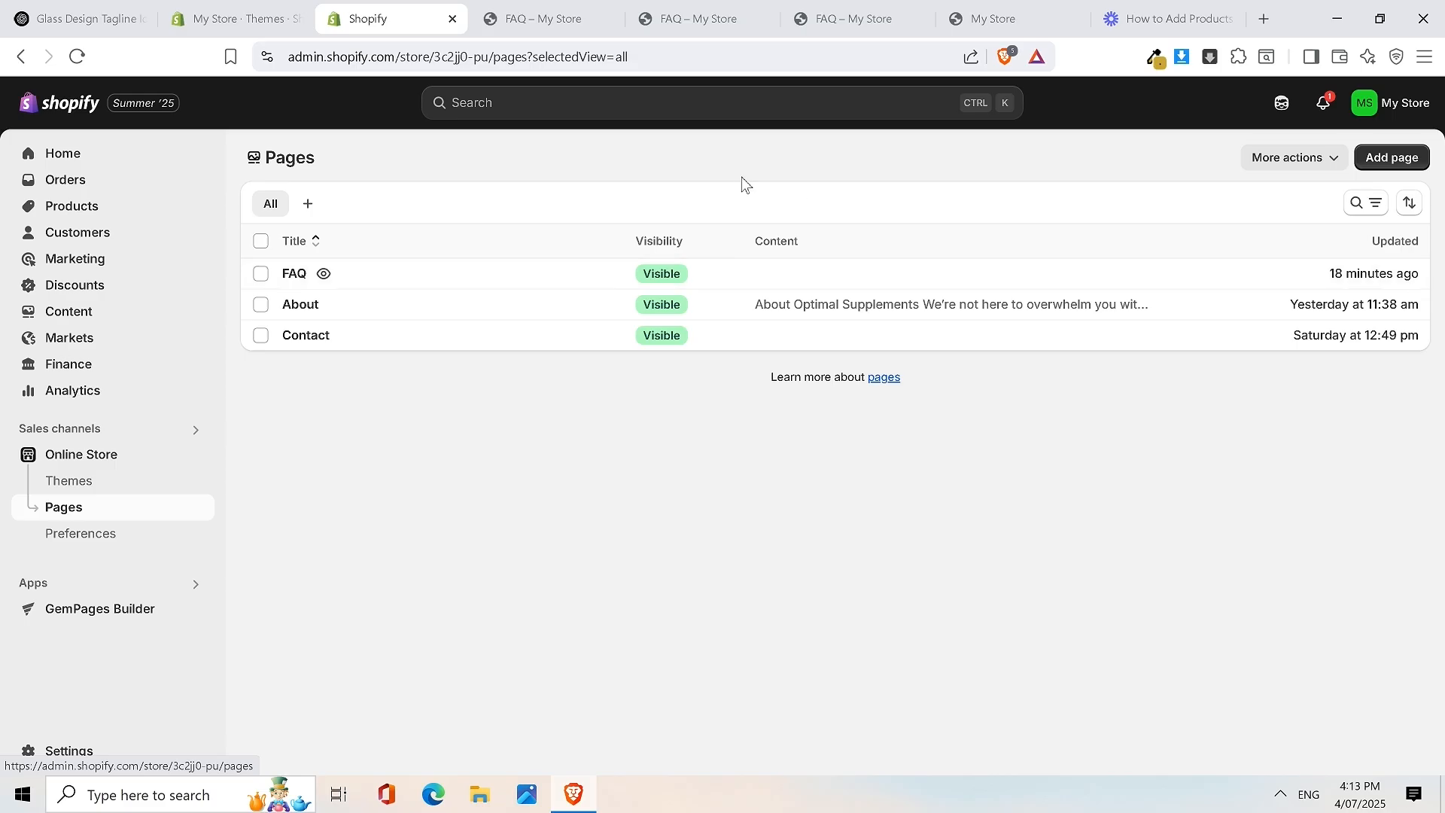
click(303, 276)
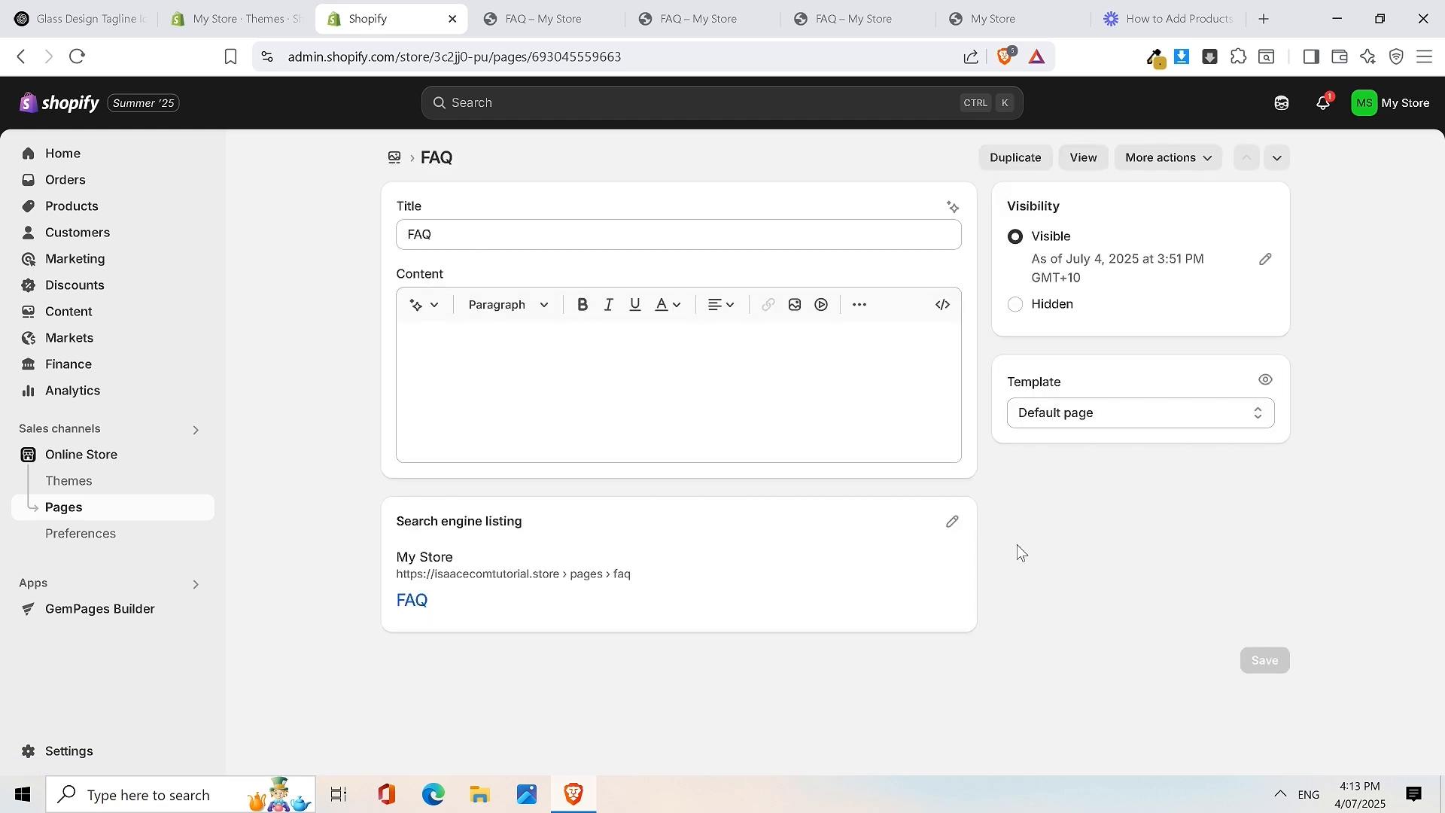
click(1097, 412)
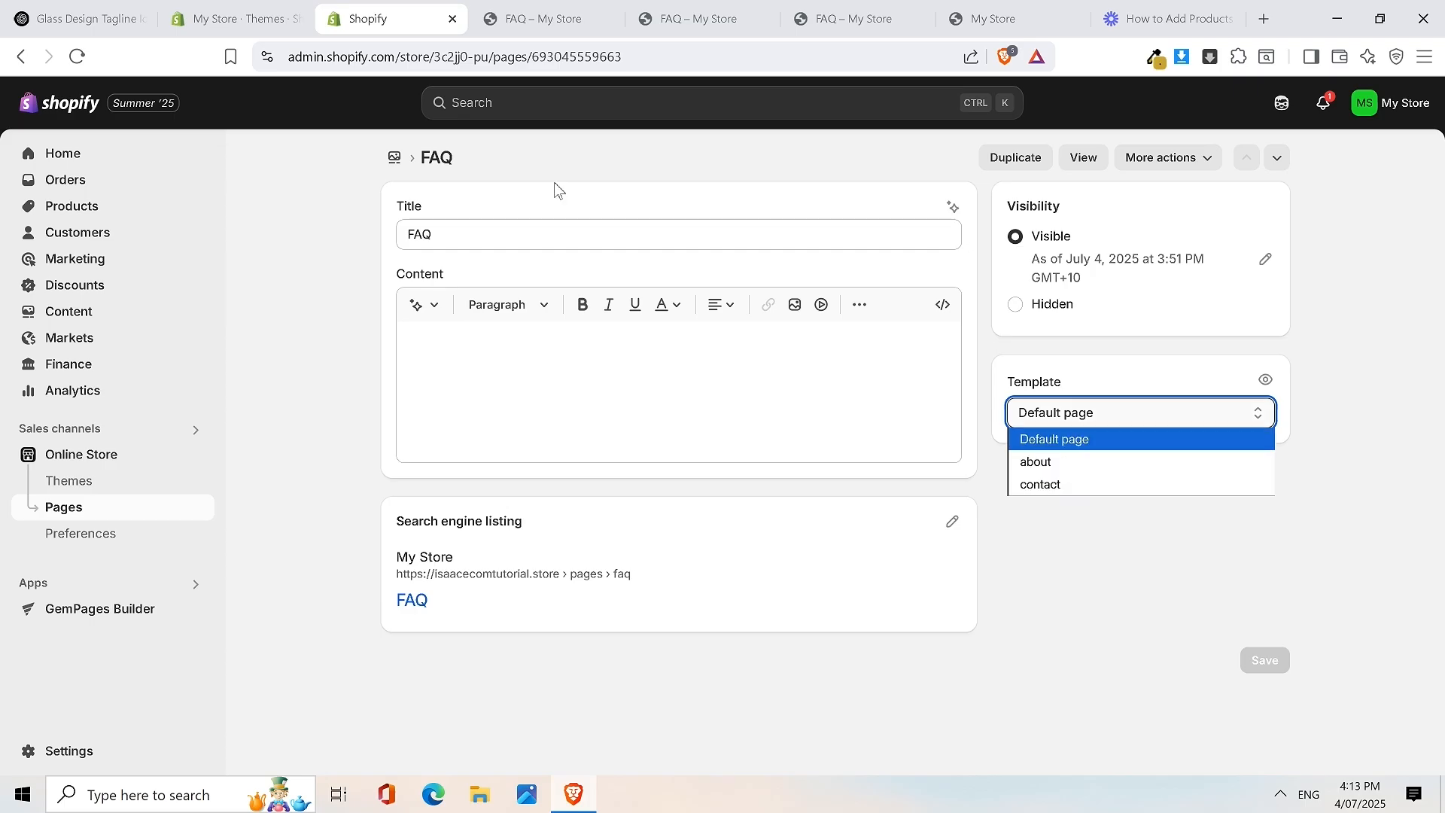
click(75, 57)
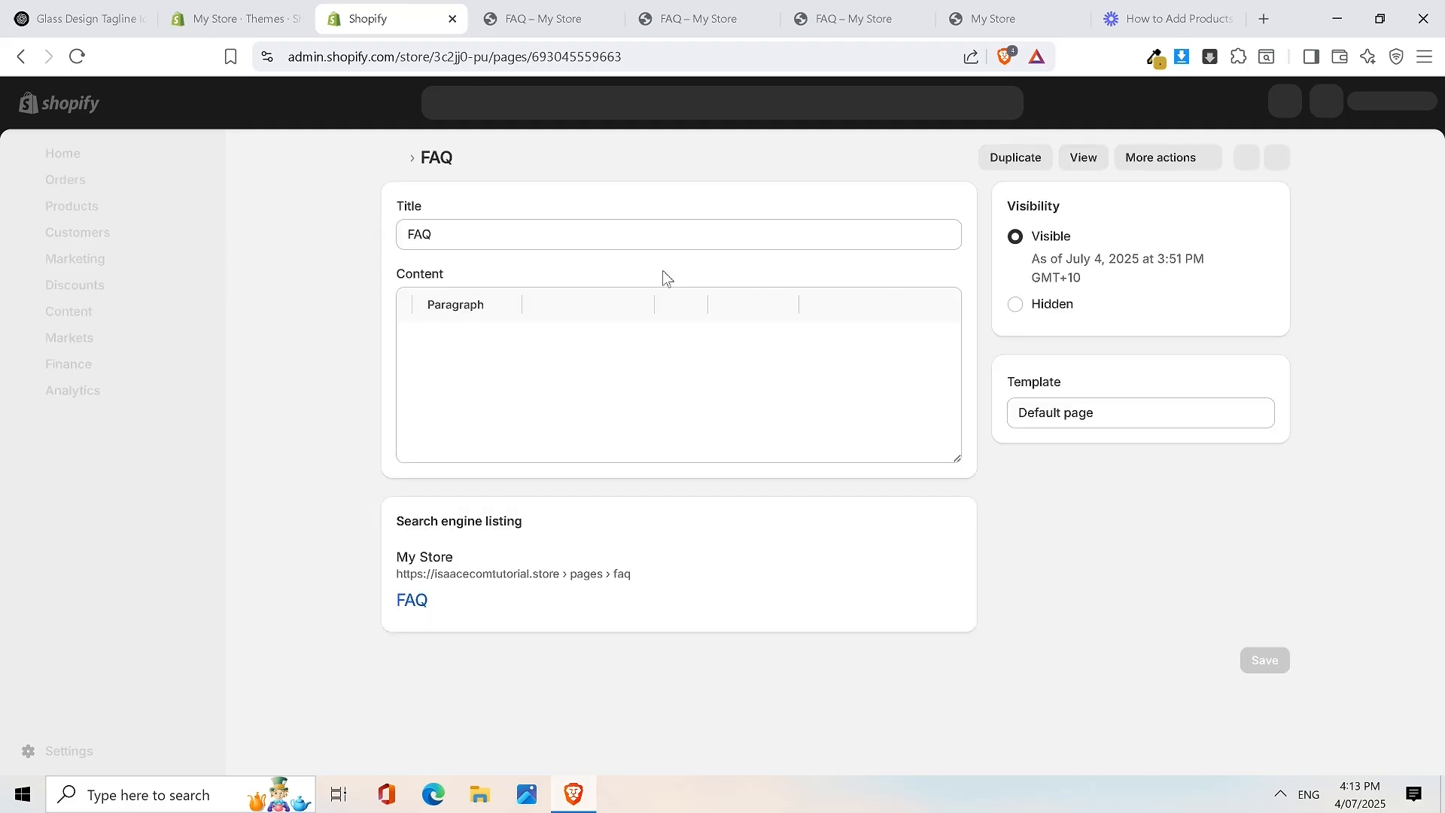
click(1099, 414)
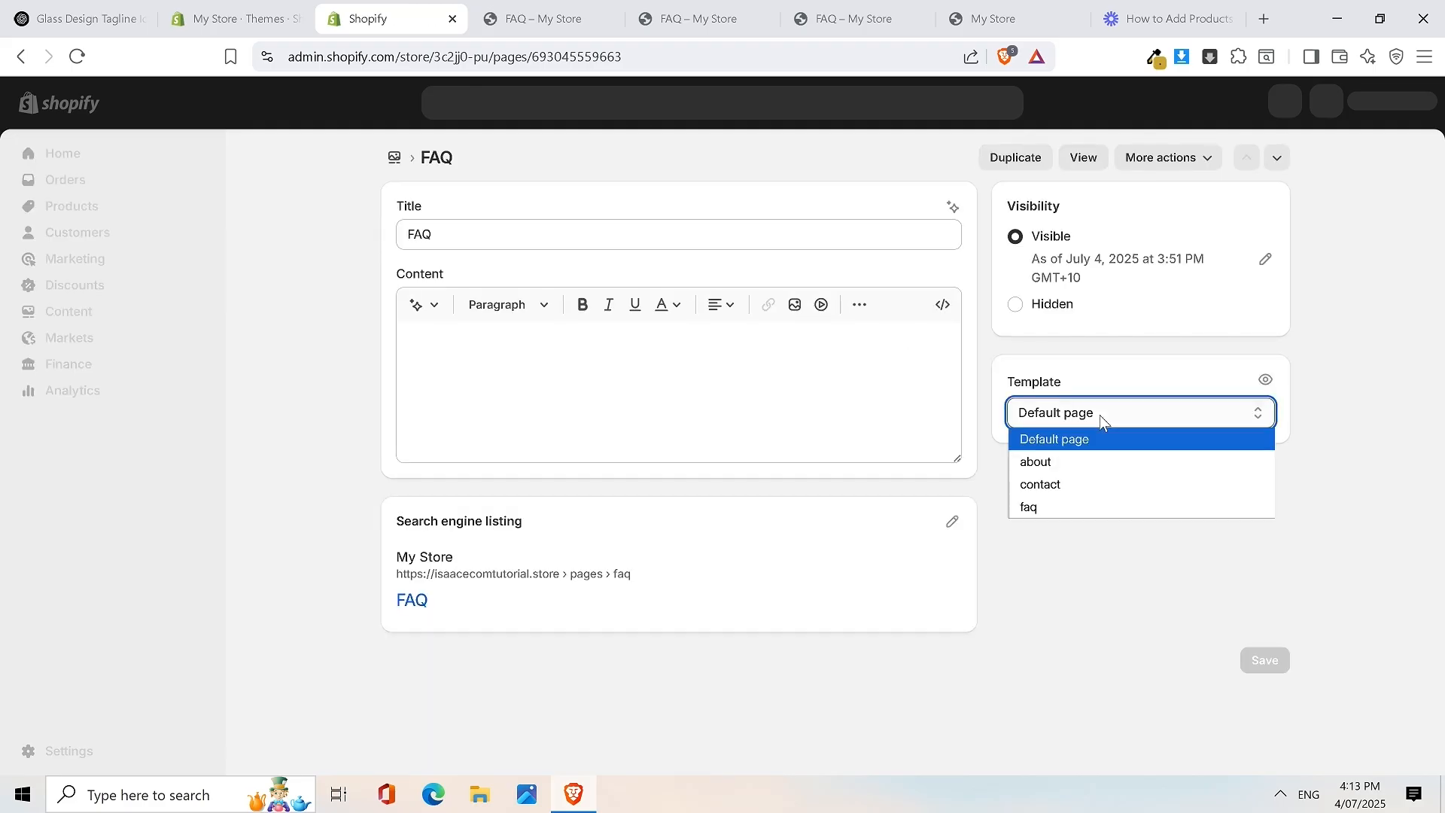
click(1072, 508)
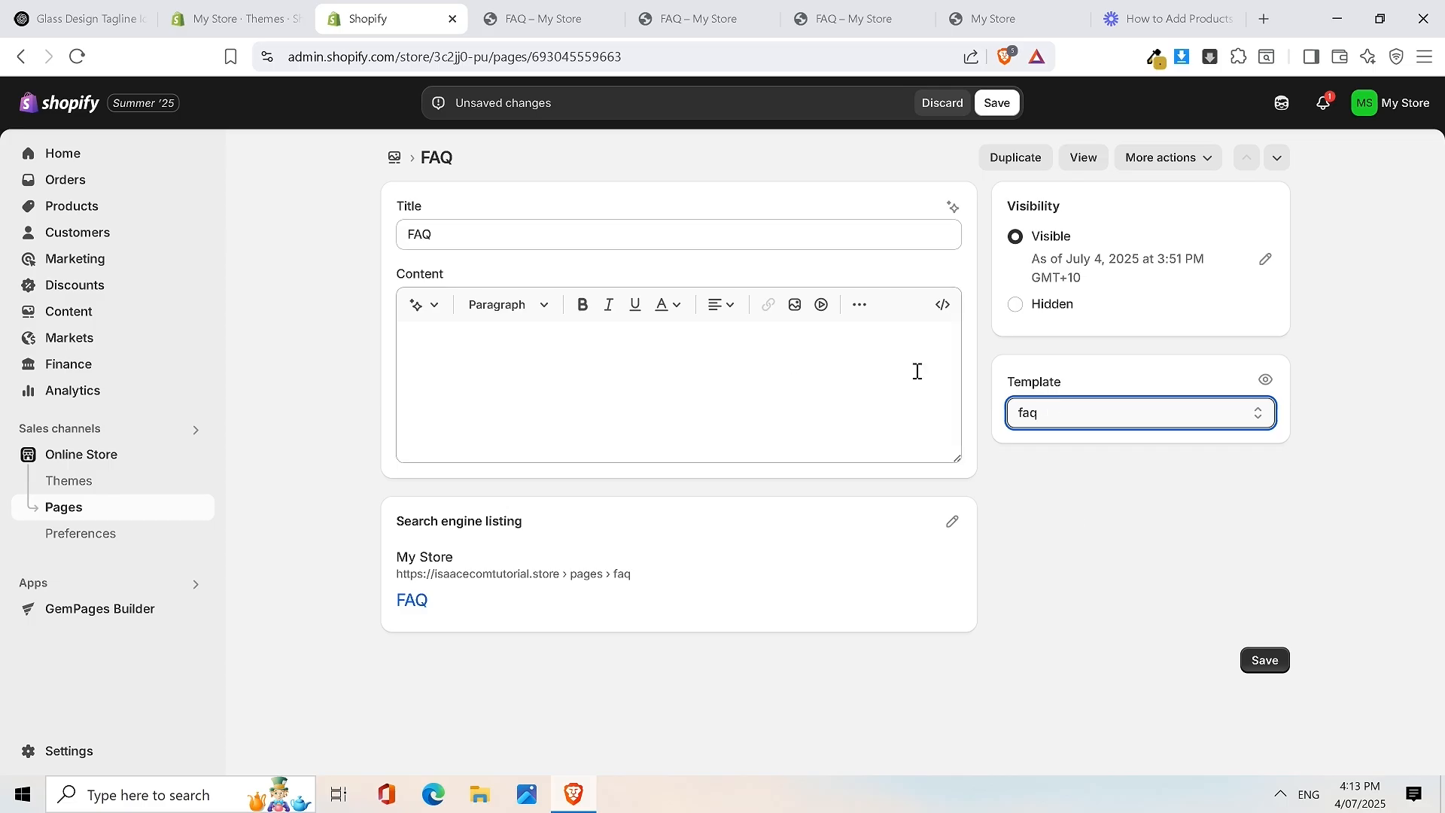
click(997, 103)
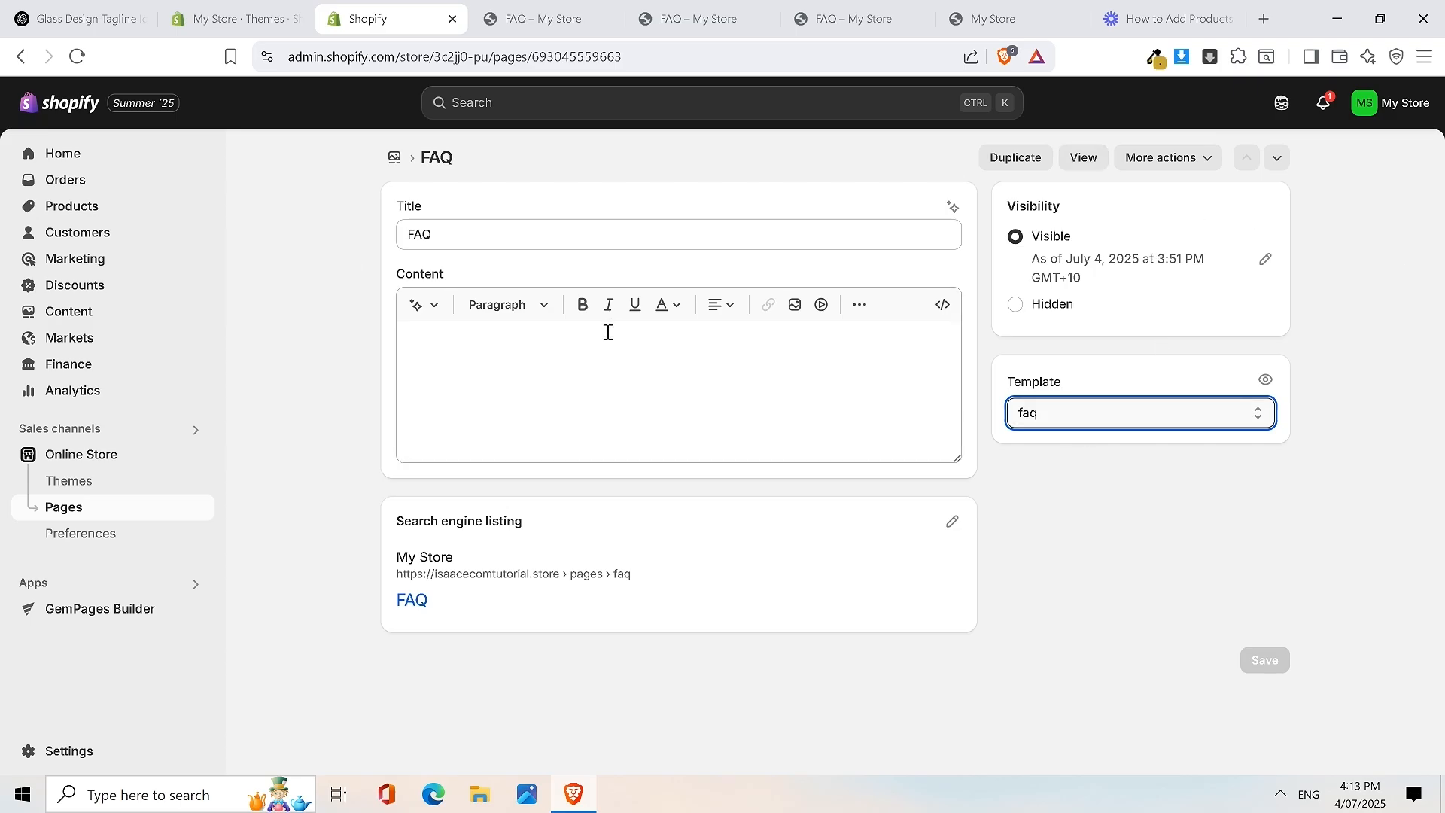
View the live FAQ page and examine its heading, collapsible question rows and footer signup section
click(1095, 156)
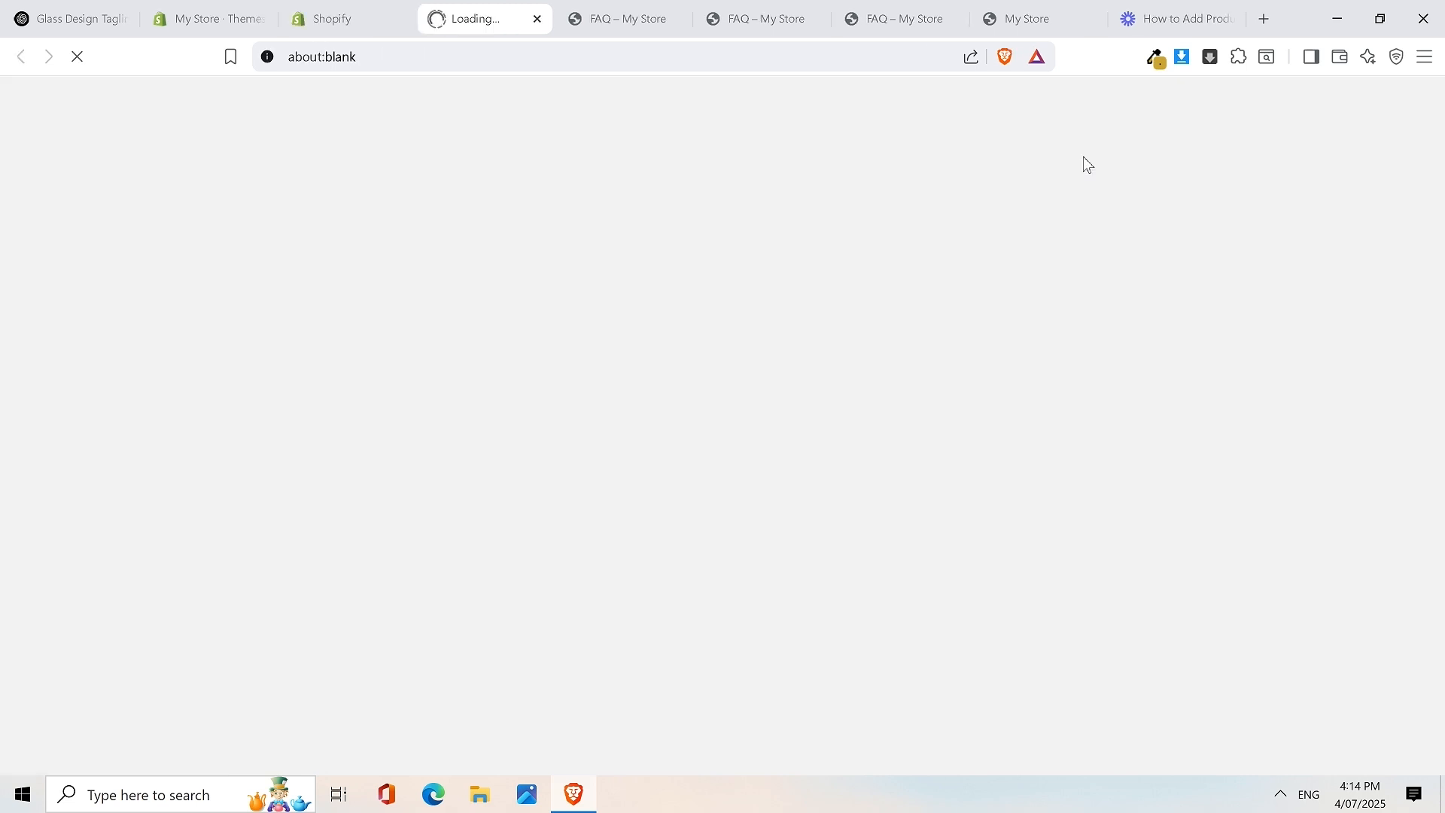
scroll(742, 243, down, 2)
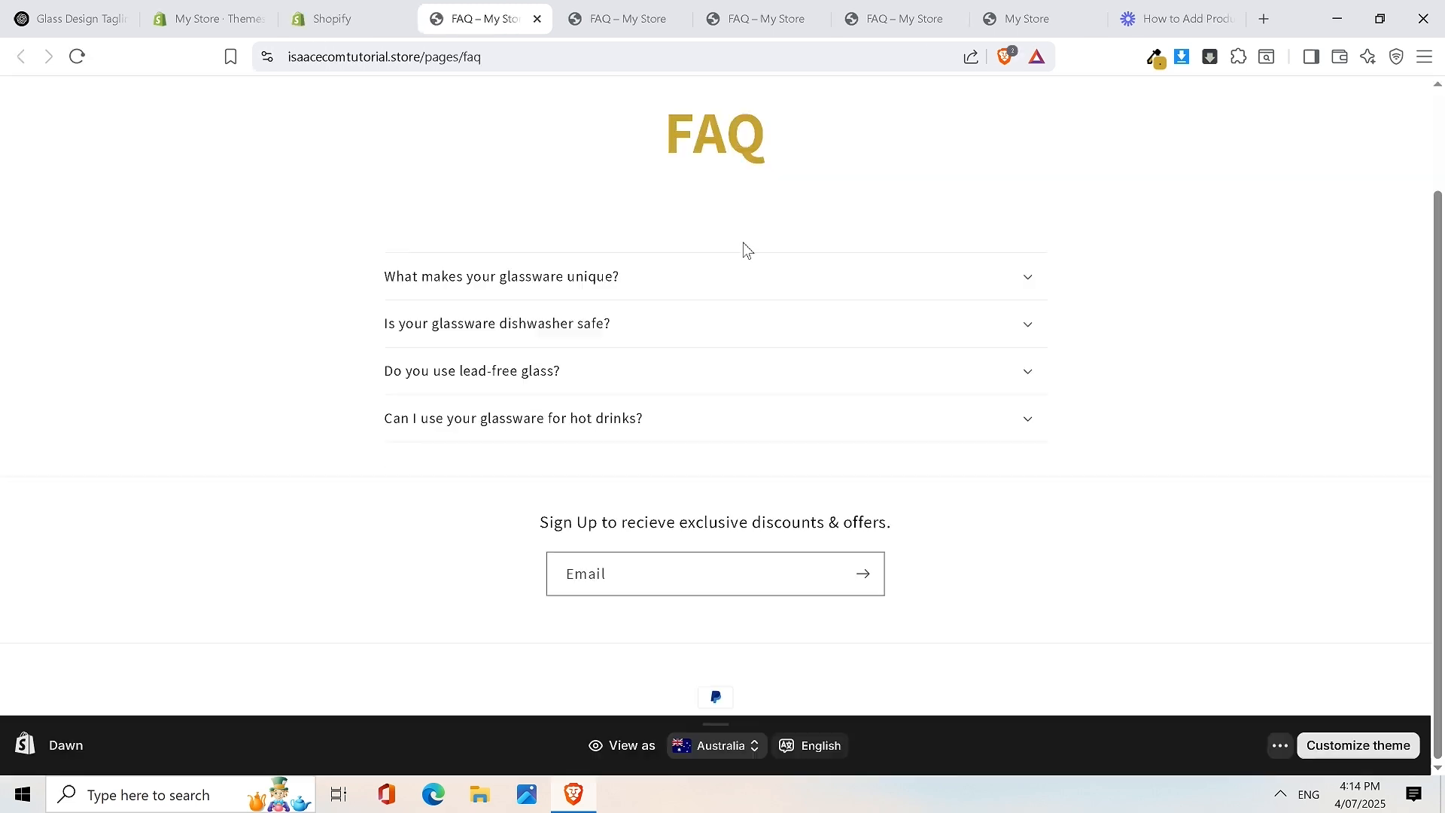
scroll(790, 270, up, 2)
scroll(738, 248, down, 2)
scroll(666, 477, up, 2)
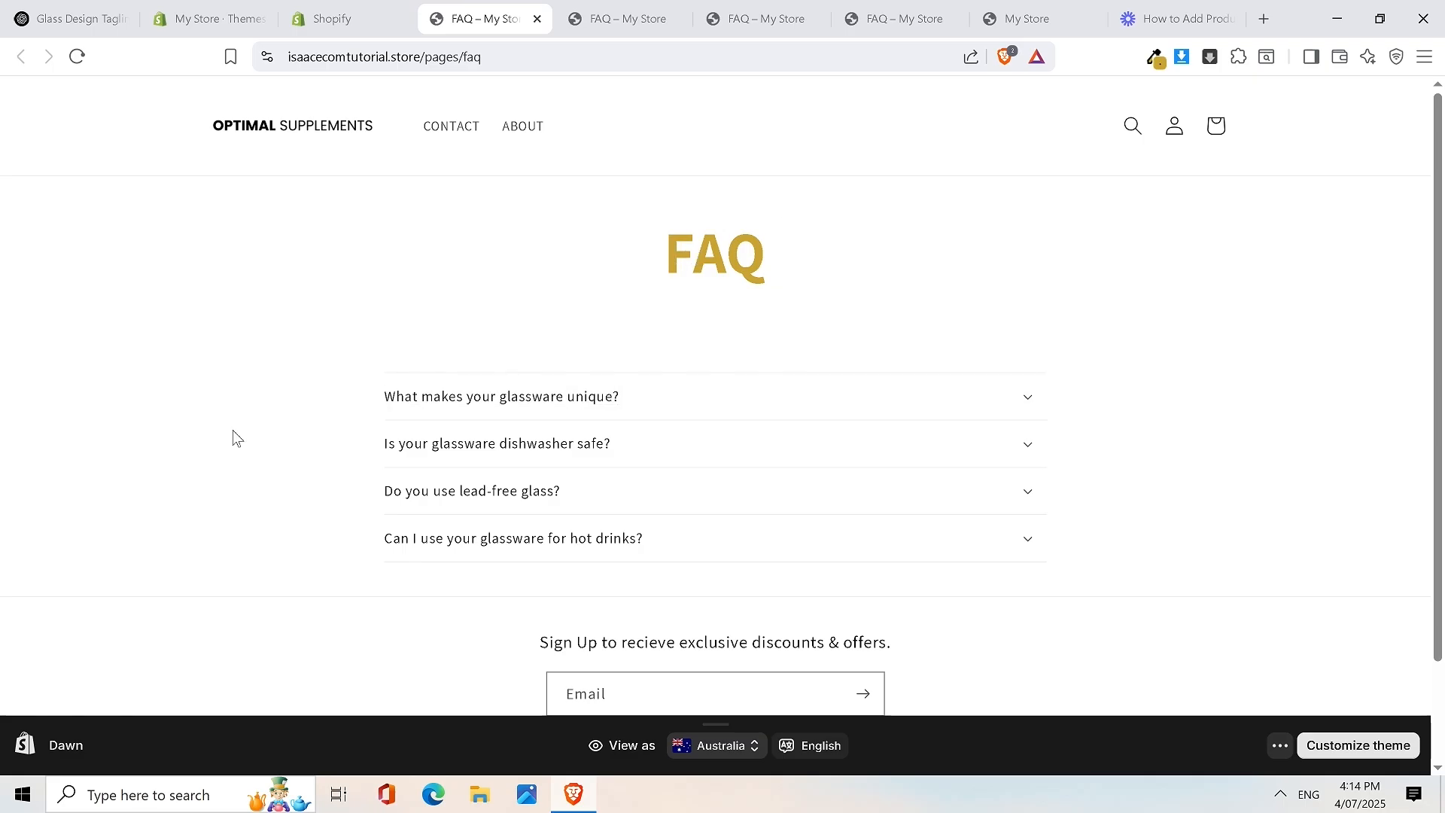
scroll(1013, 326, down, 2)
scroll(812, 205, up, 2)
Expand and collapse the "What makes your glassware unique?" row, and compare the live FAQ page with its admin settings
click(1014, 395)
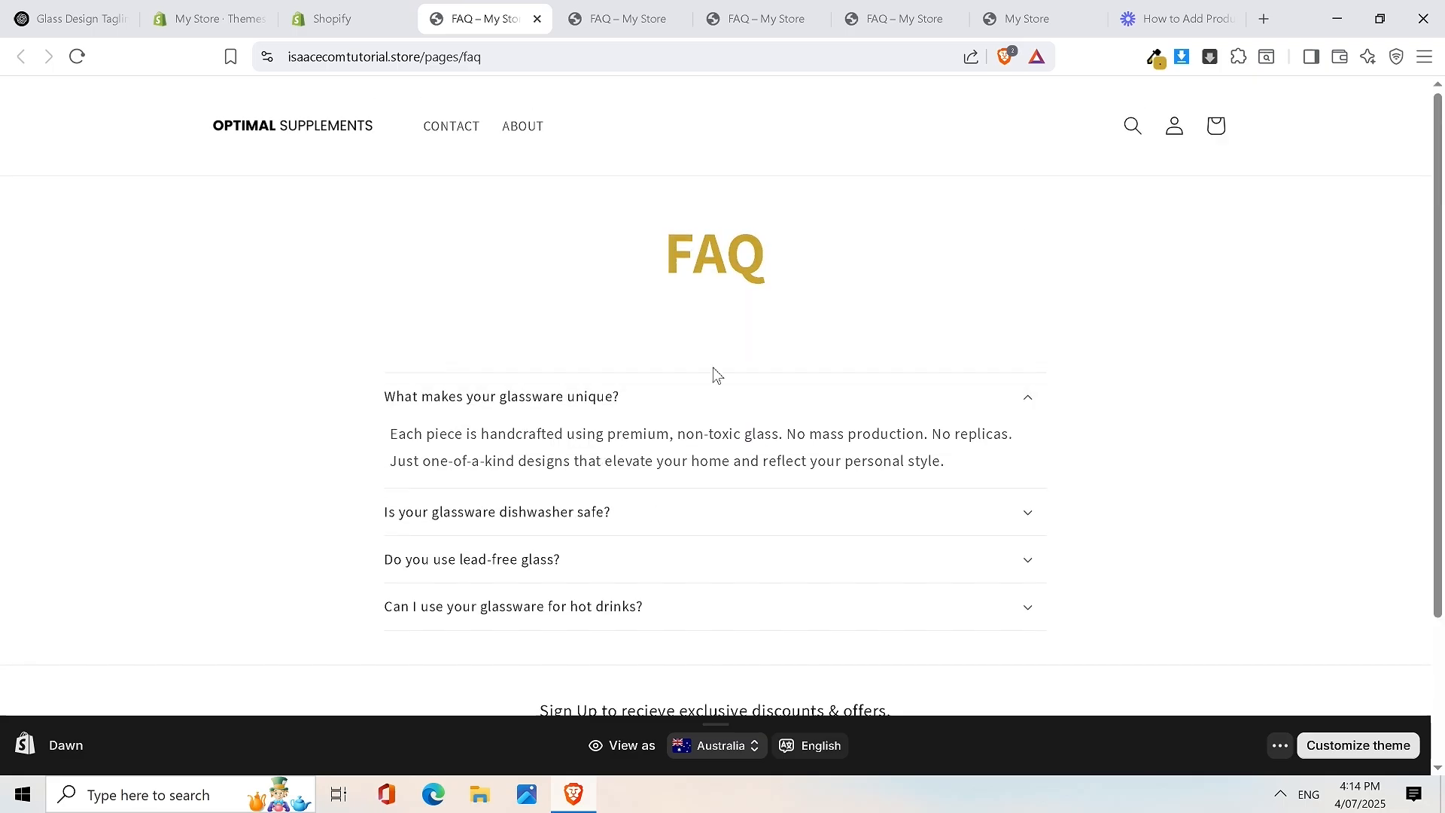
click(987, 403)
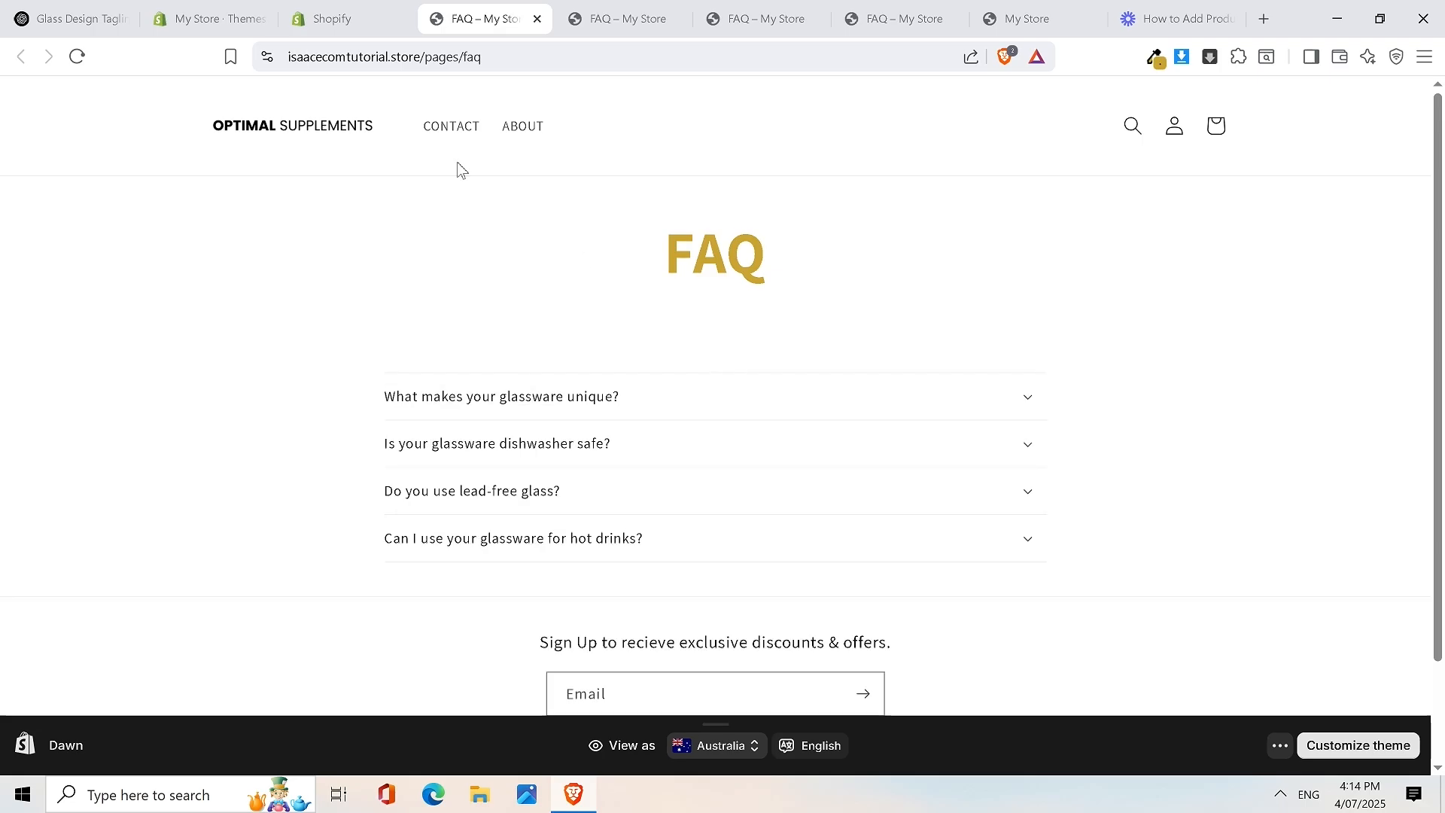
click(354, 8)
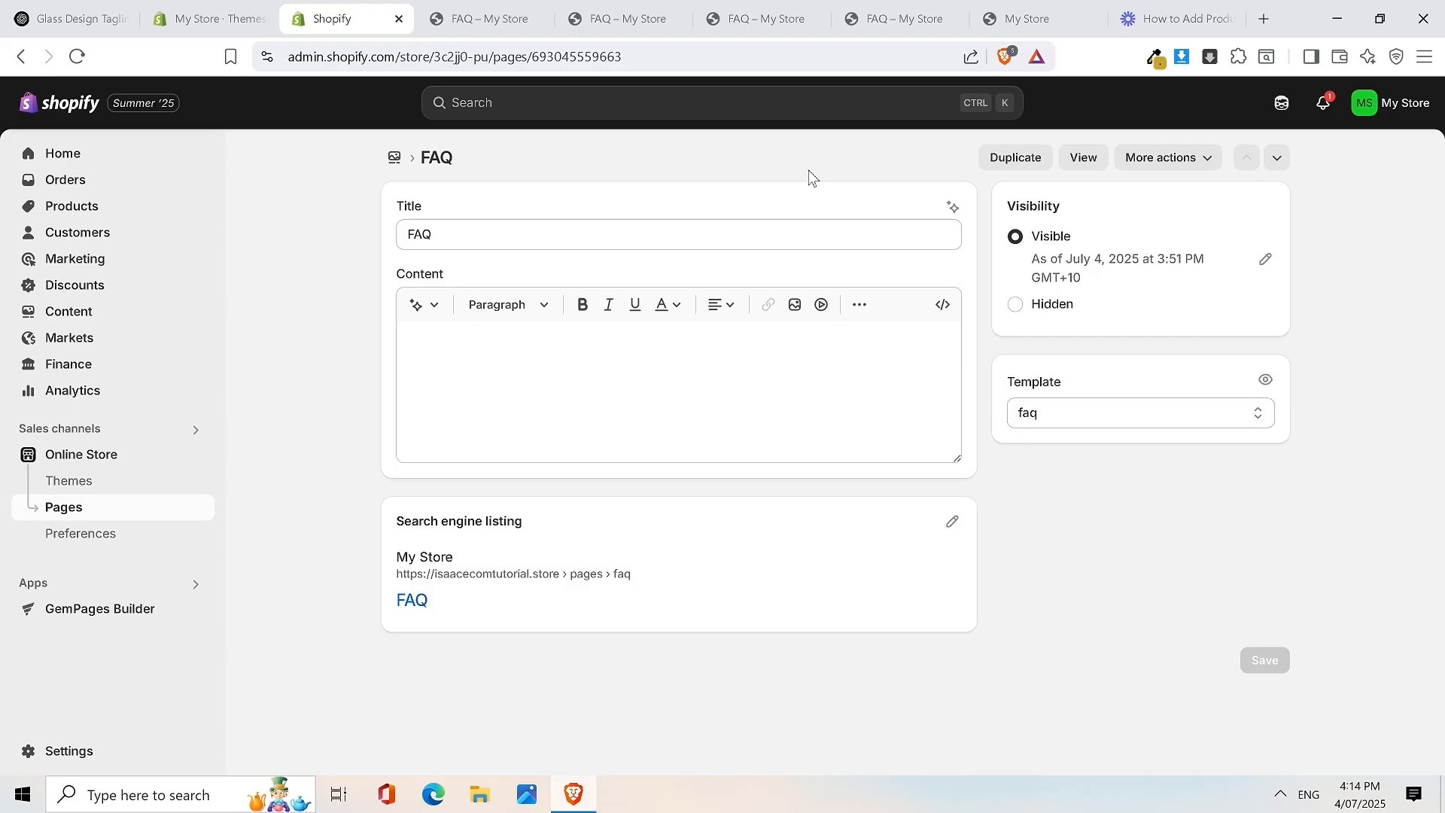
click(468, 7)
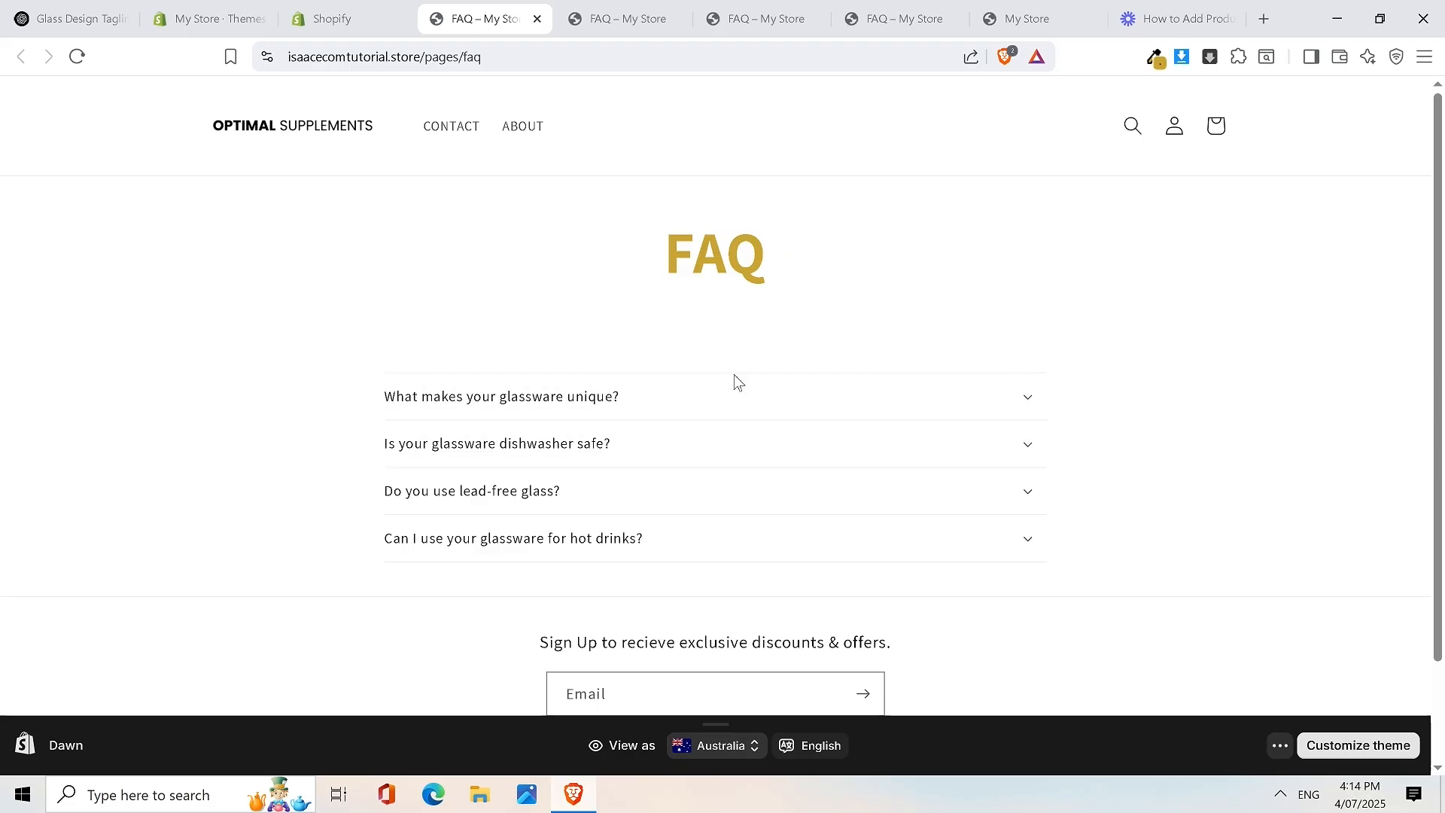
Return to the store admin, open the Dawn theme for customizing and bring up its list of page templates
click(357, 6)
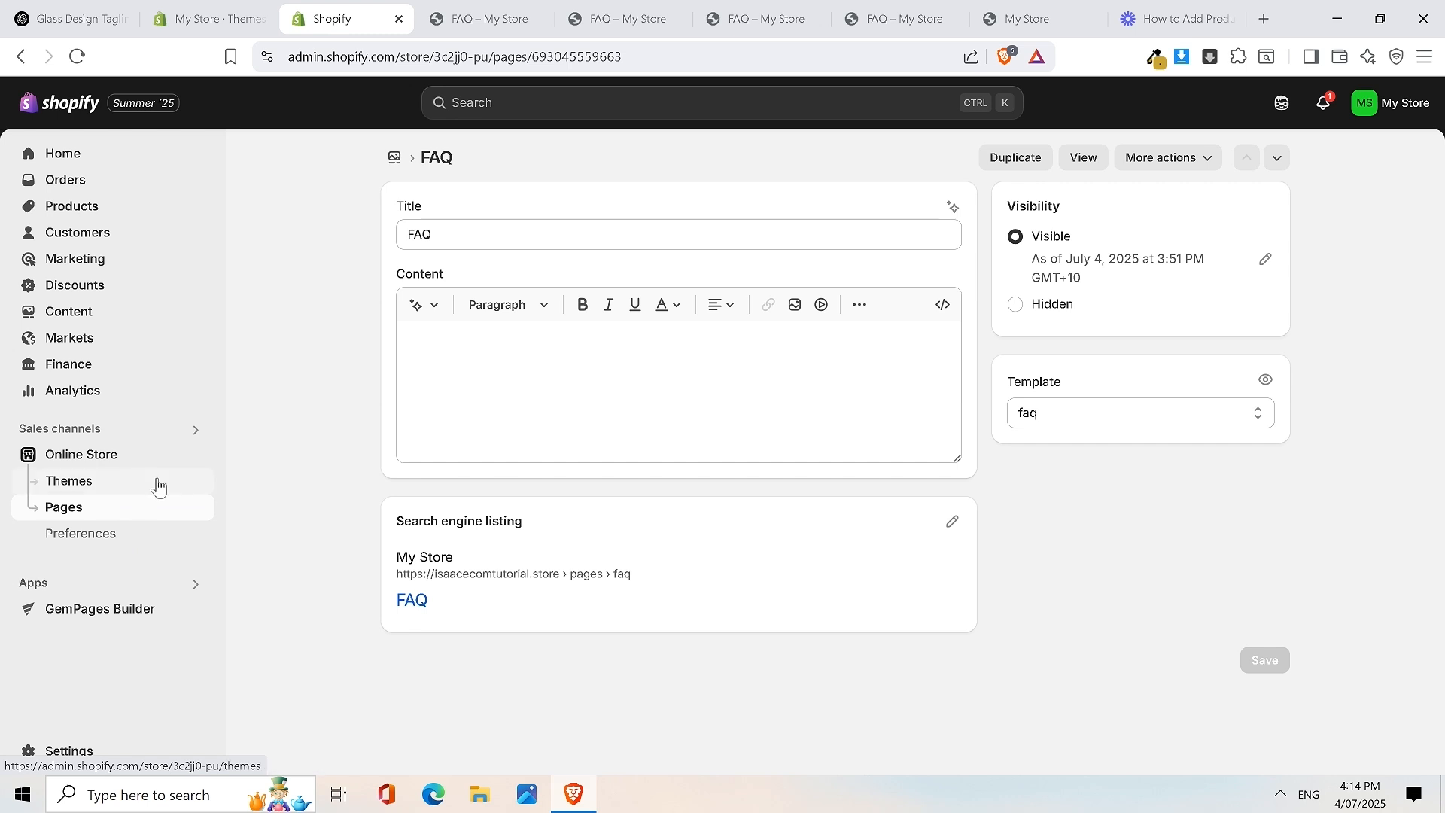
click(87, 477)
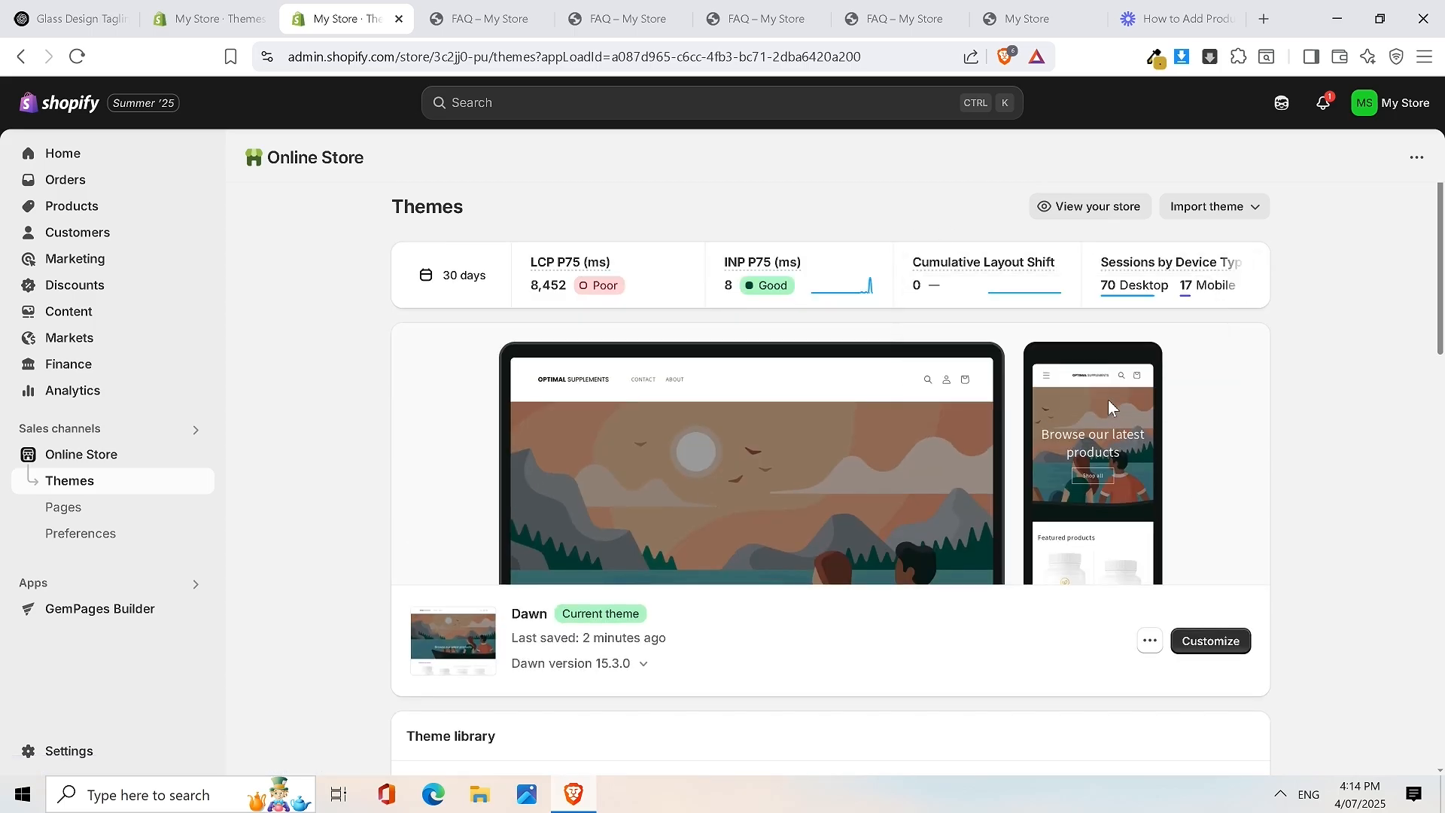
click(1235, 642)
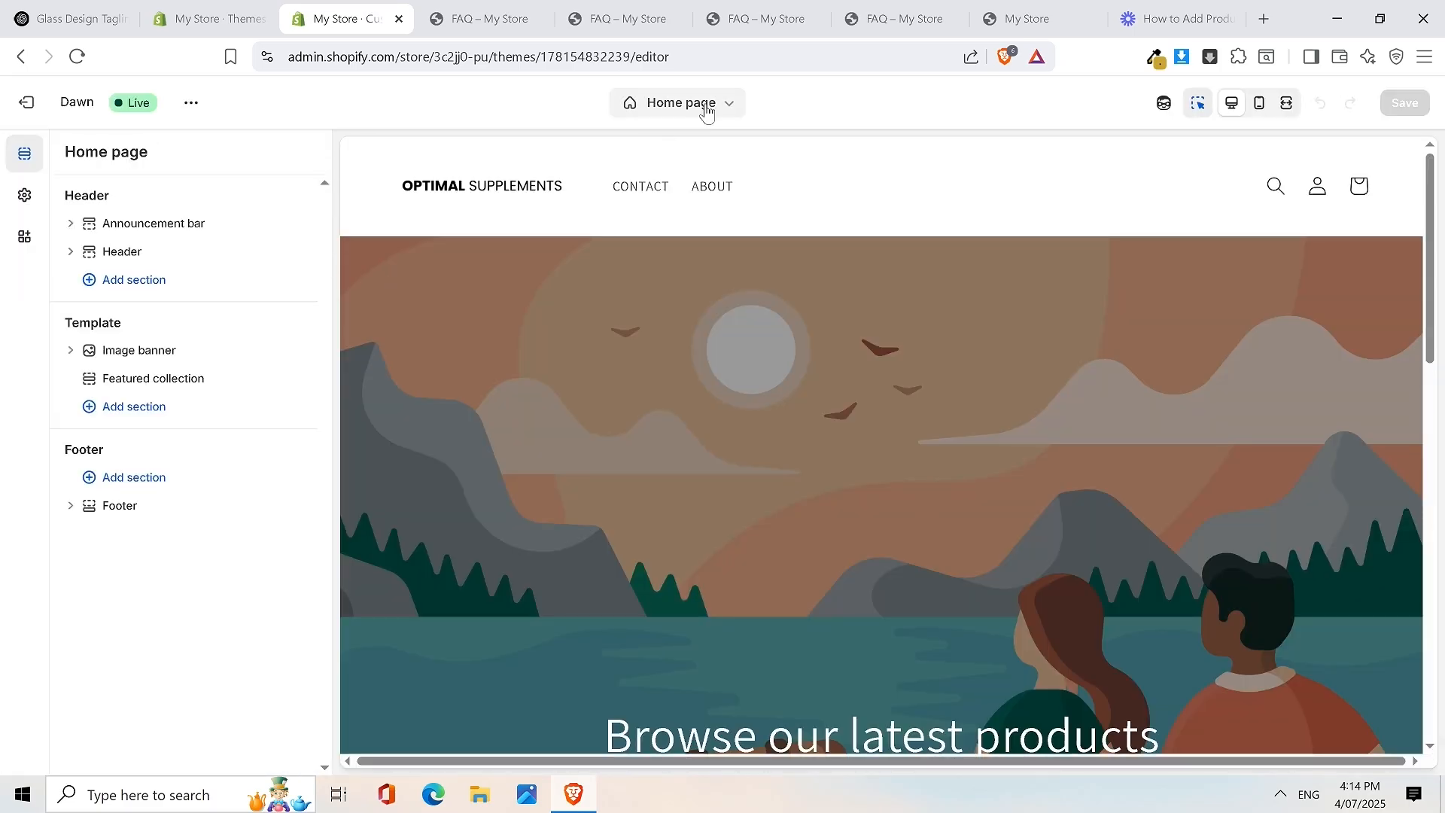
click(706, 110)
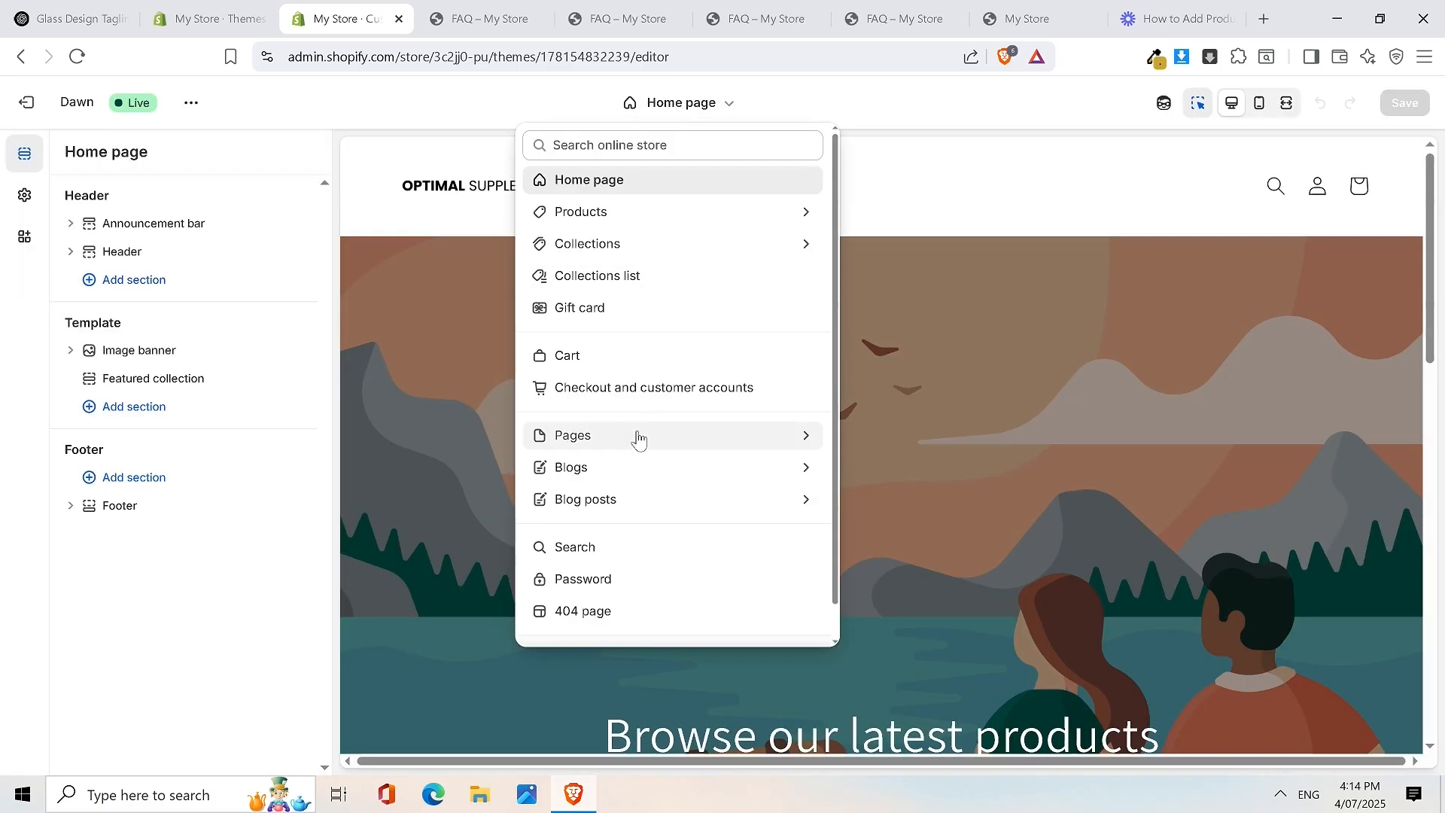
click(775, 444)
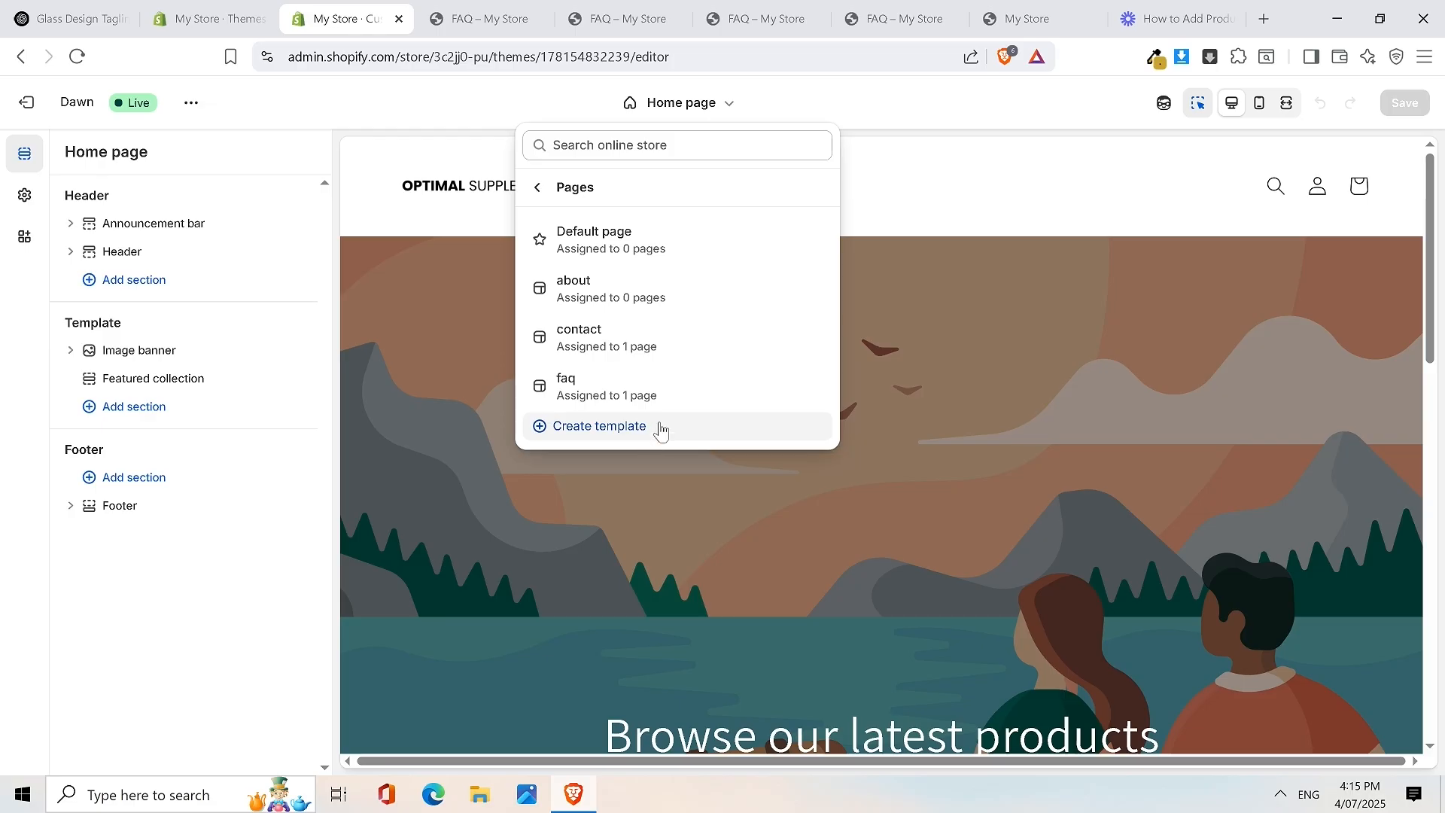
Start a new page template based on Default page and name it "About (updated)"
click(637, 434)
click(627, 415)
text(ab)
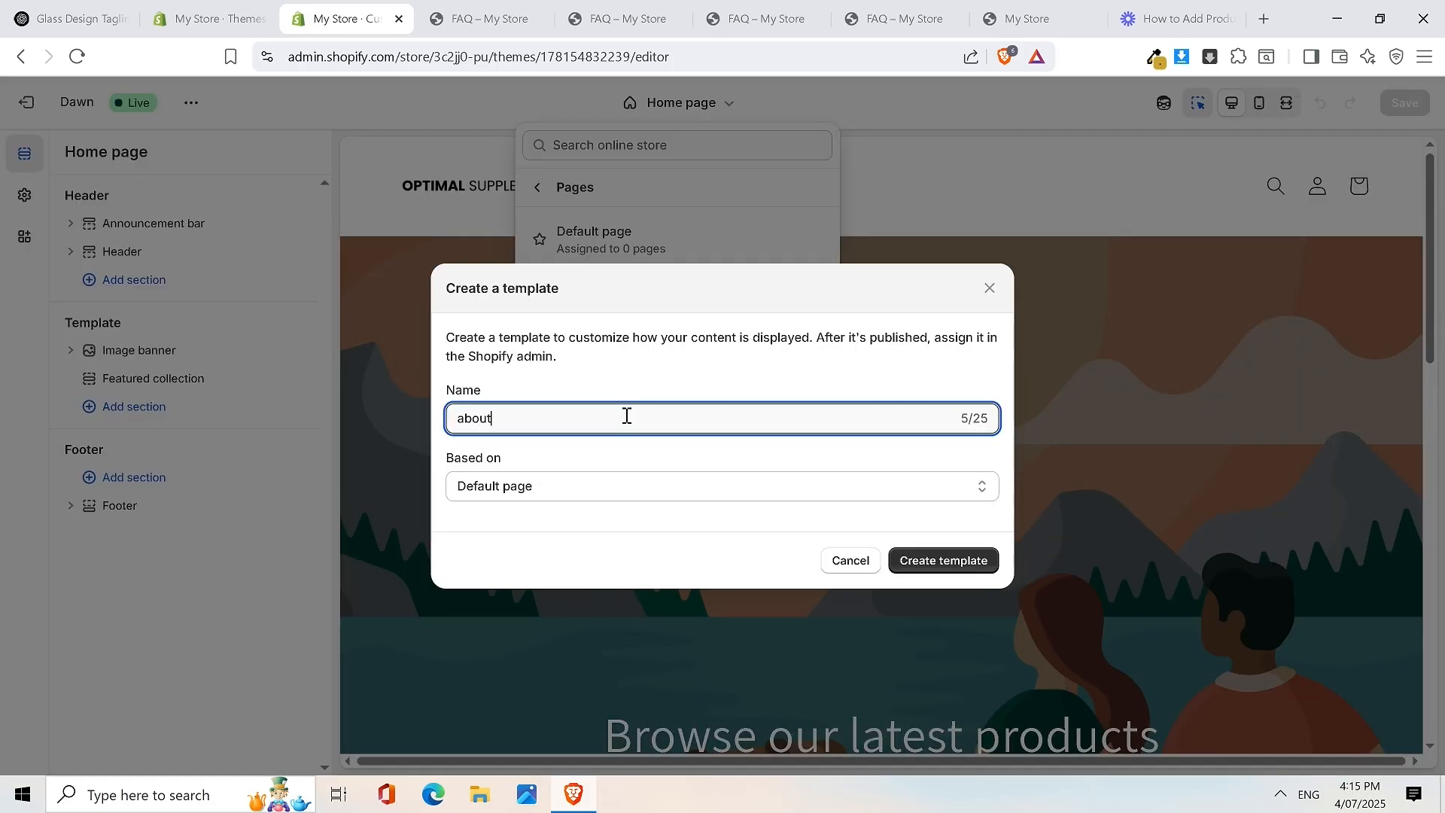
text(out)
key(BackSpace)
key(BackSpace)
key(BackSpace)
key(BackSpace)
key(BackSpace)
text(About (updated))
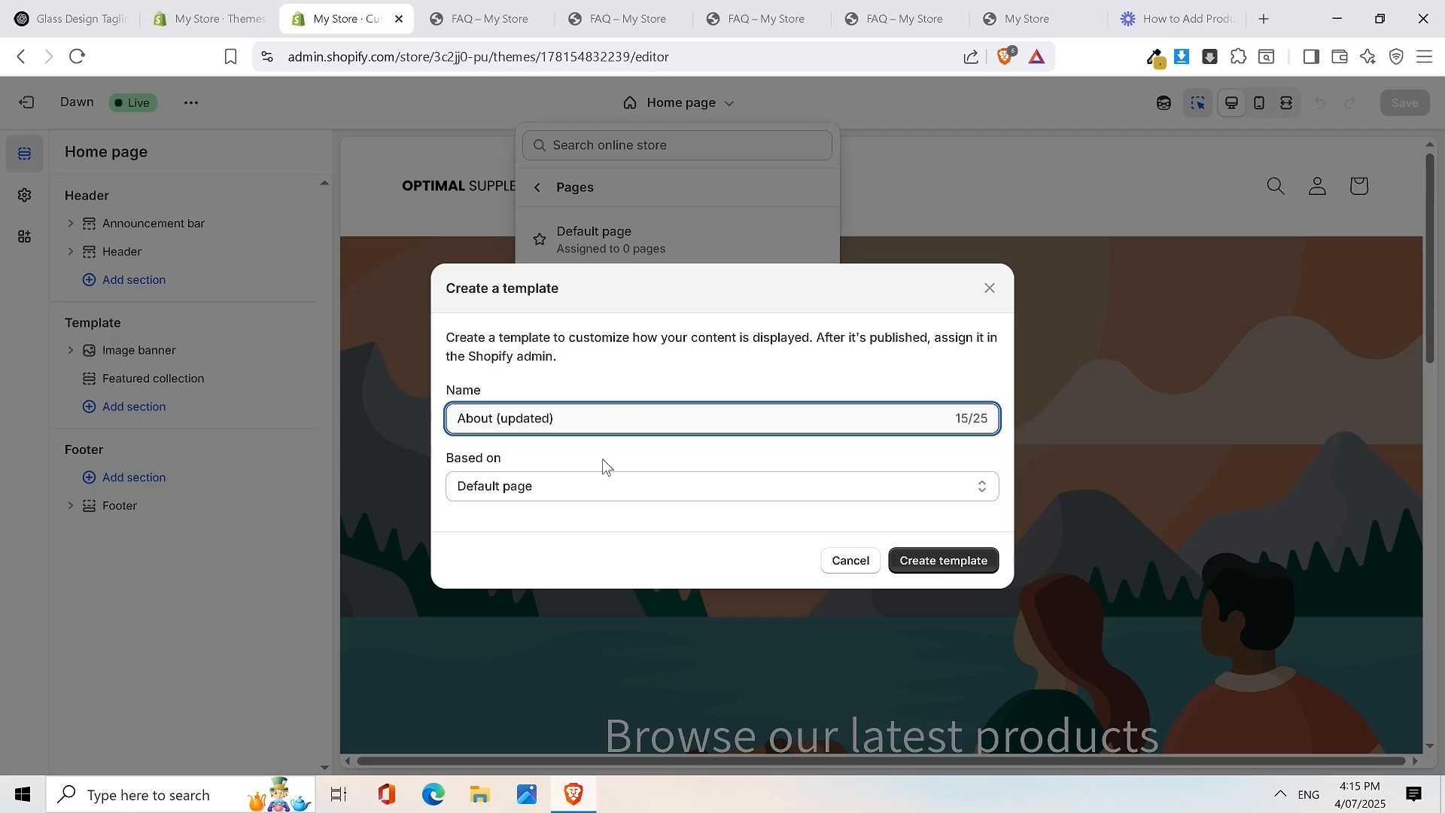
Create the page template About (updated) based on the faq template
click(570, 489)
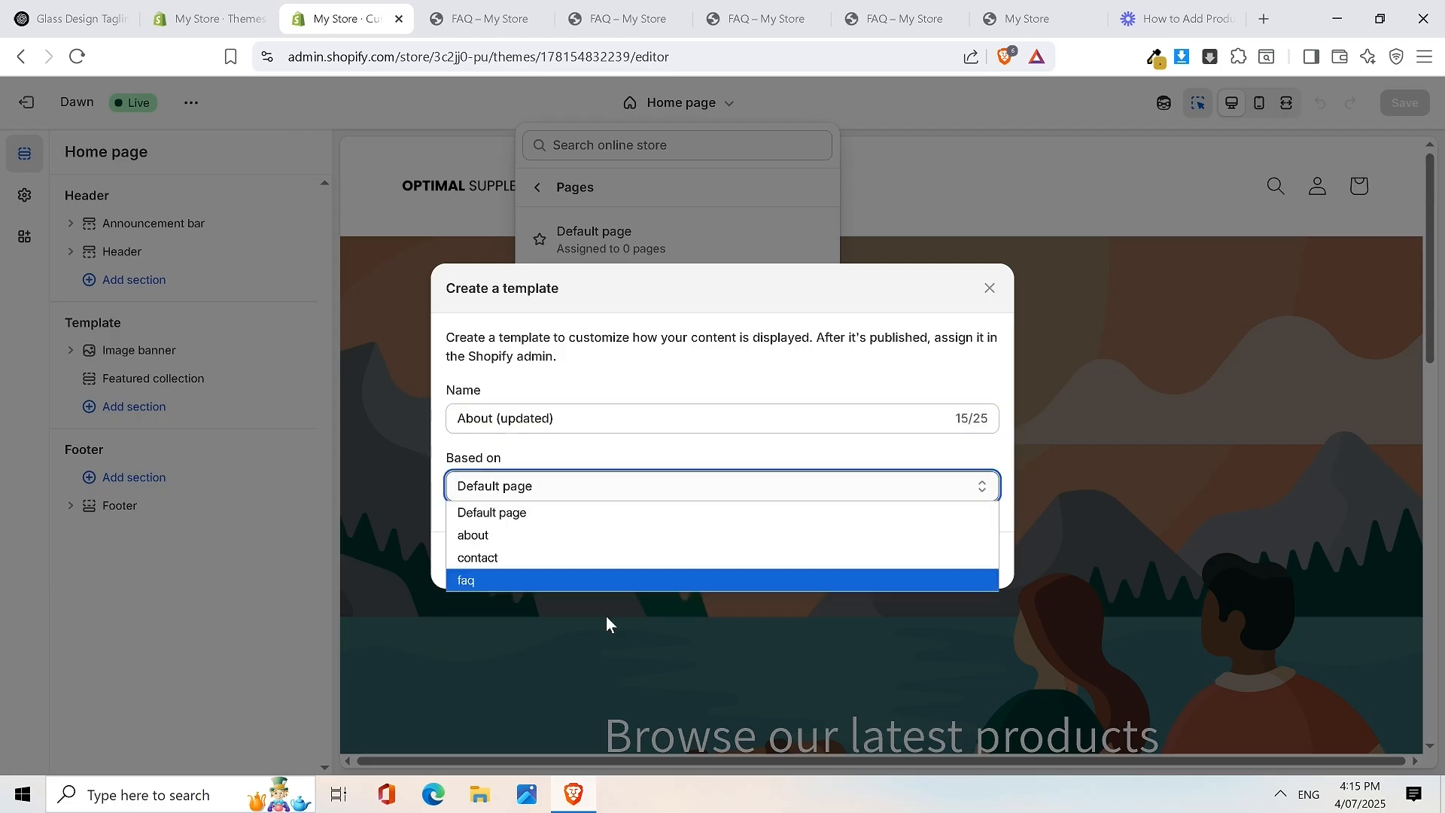
click(497, 581)
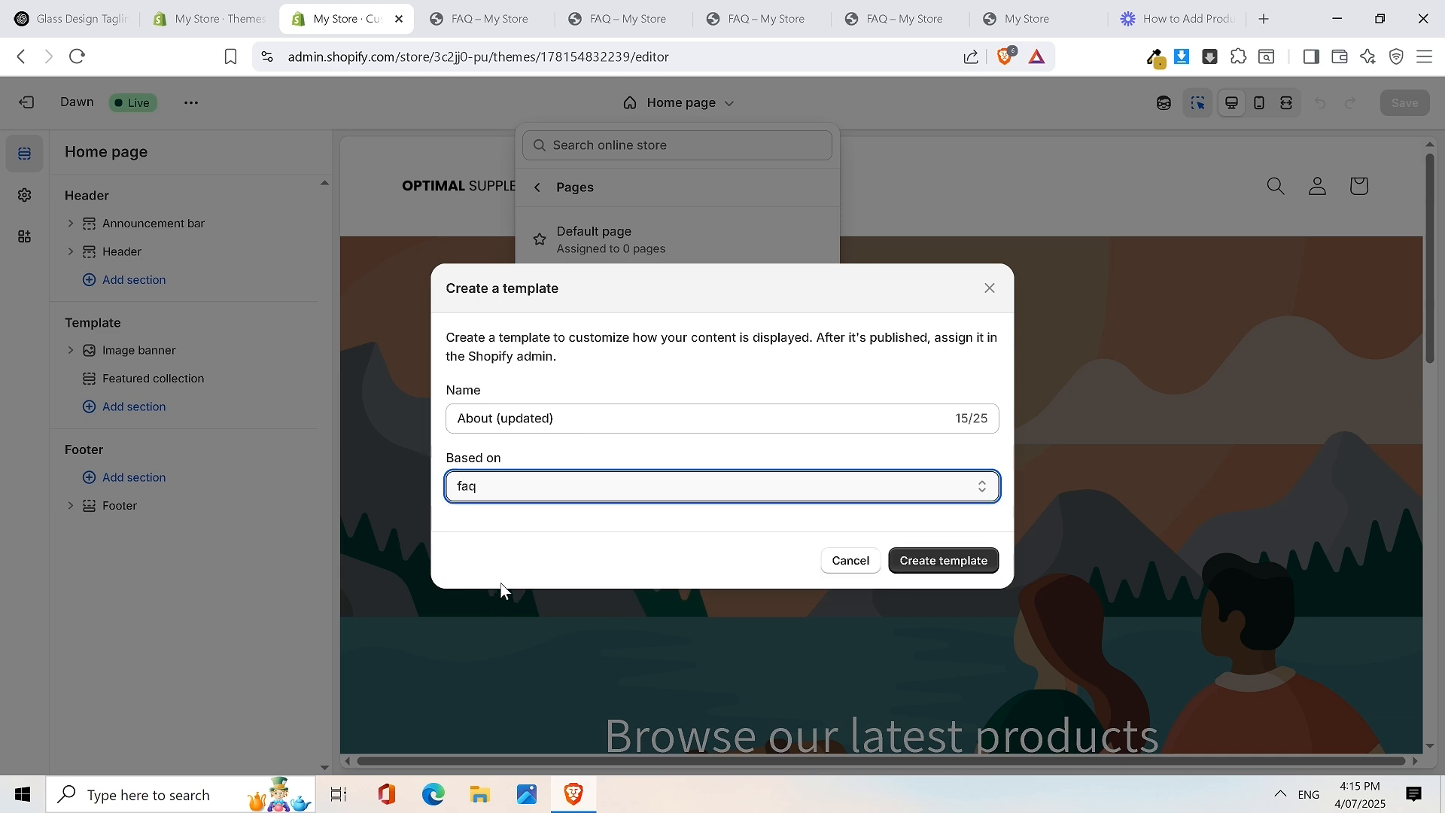
click(946, 568)
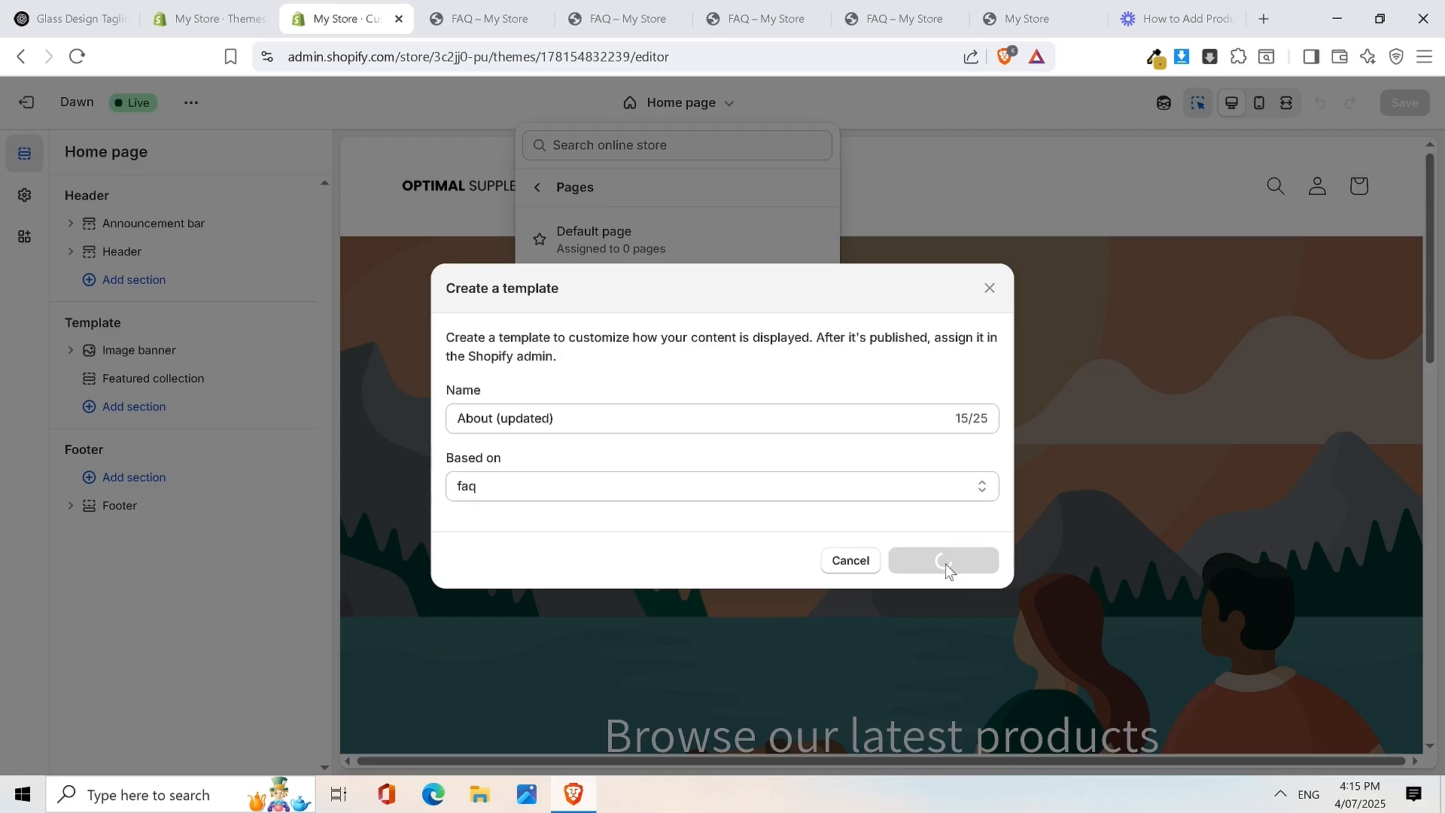
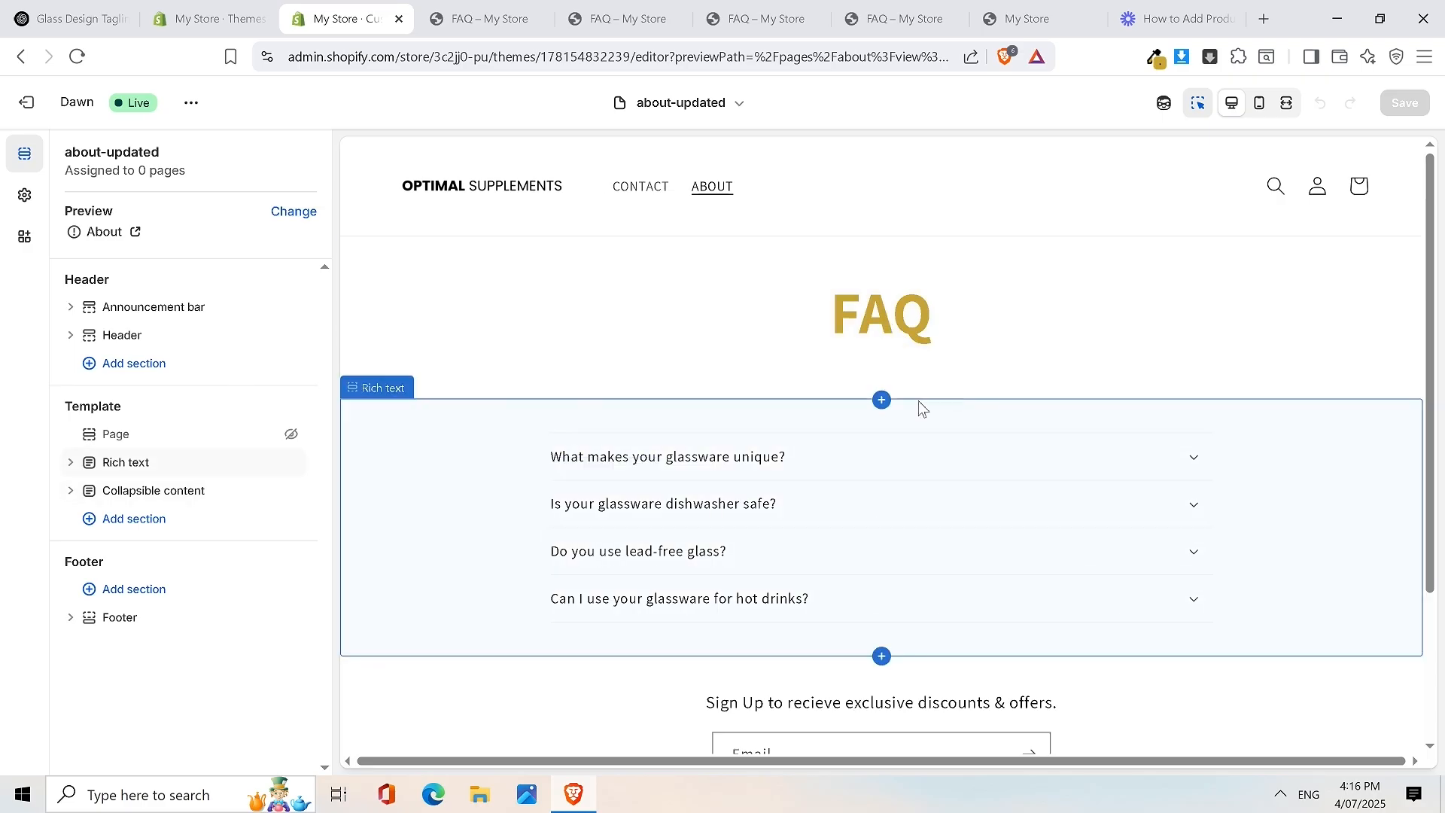
Replace the FAQ heading text with ABOUT
click(869, 296)
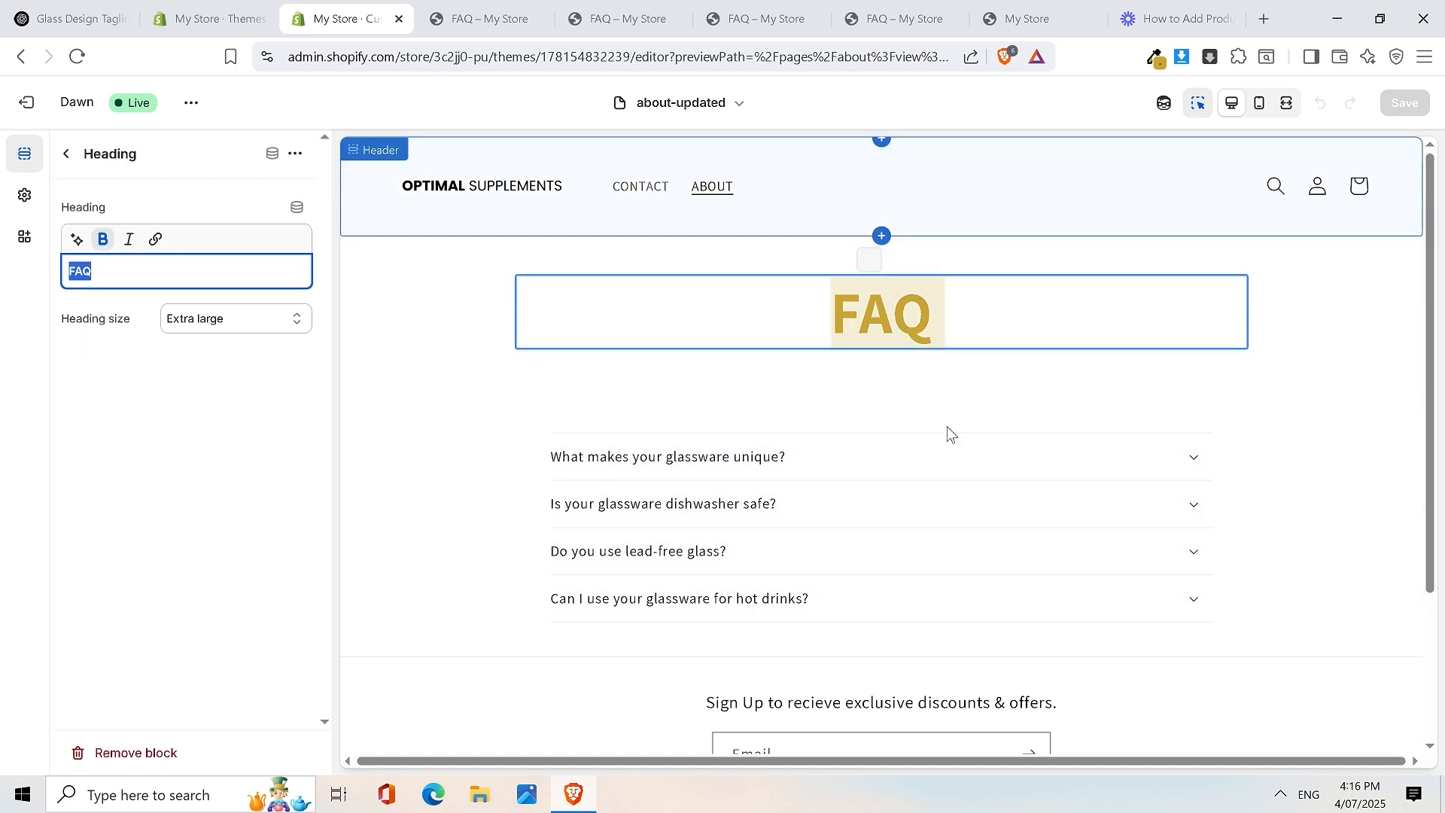
text(Abou)
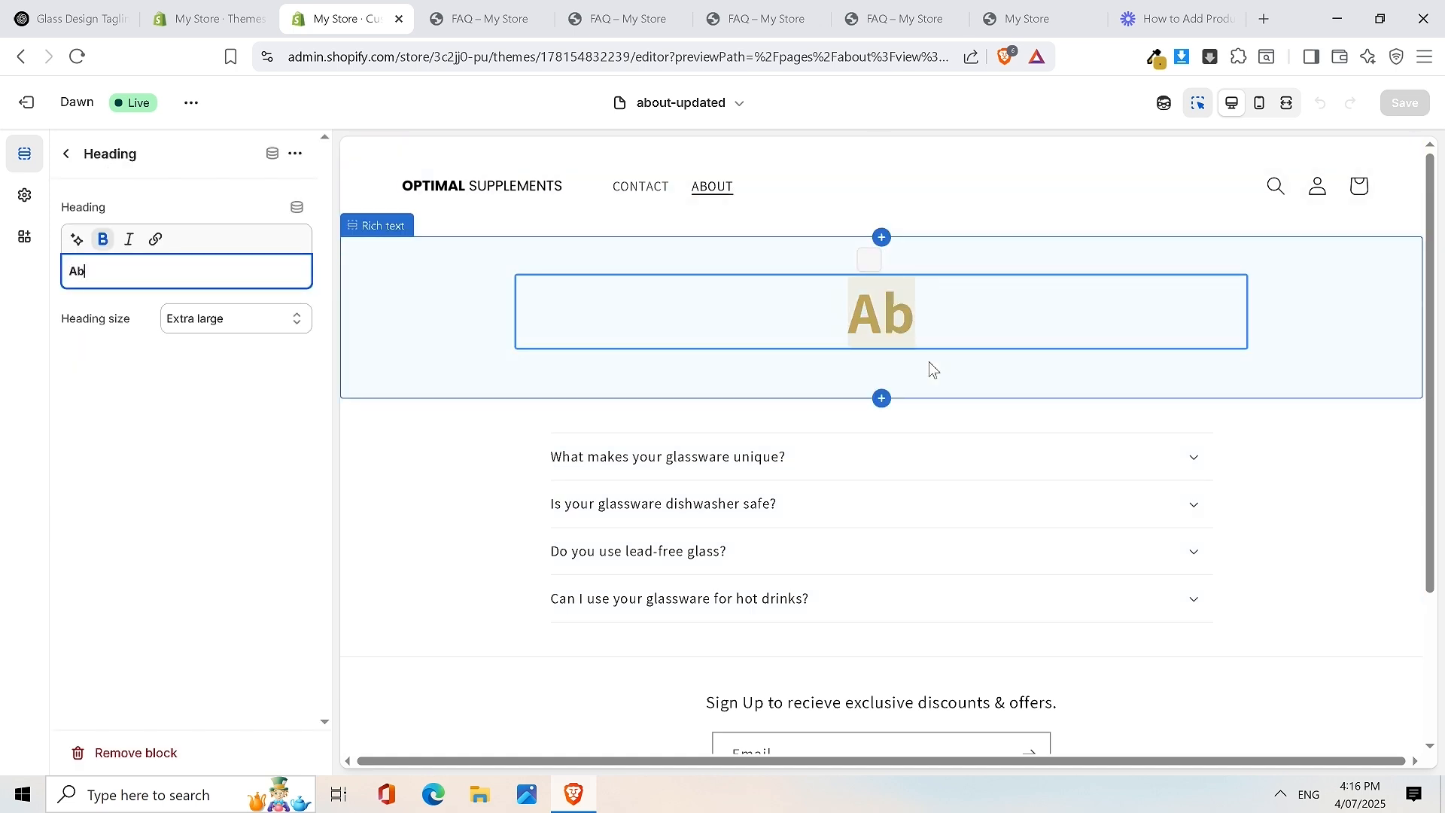
key(BackSpace)
key(BackSpace)
key(BackSpace)
text(BOUT)
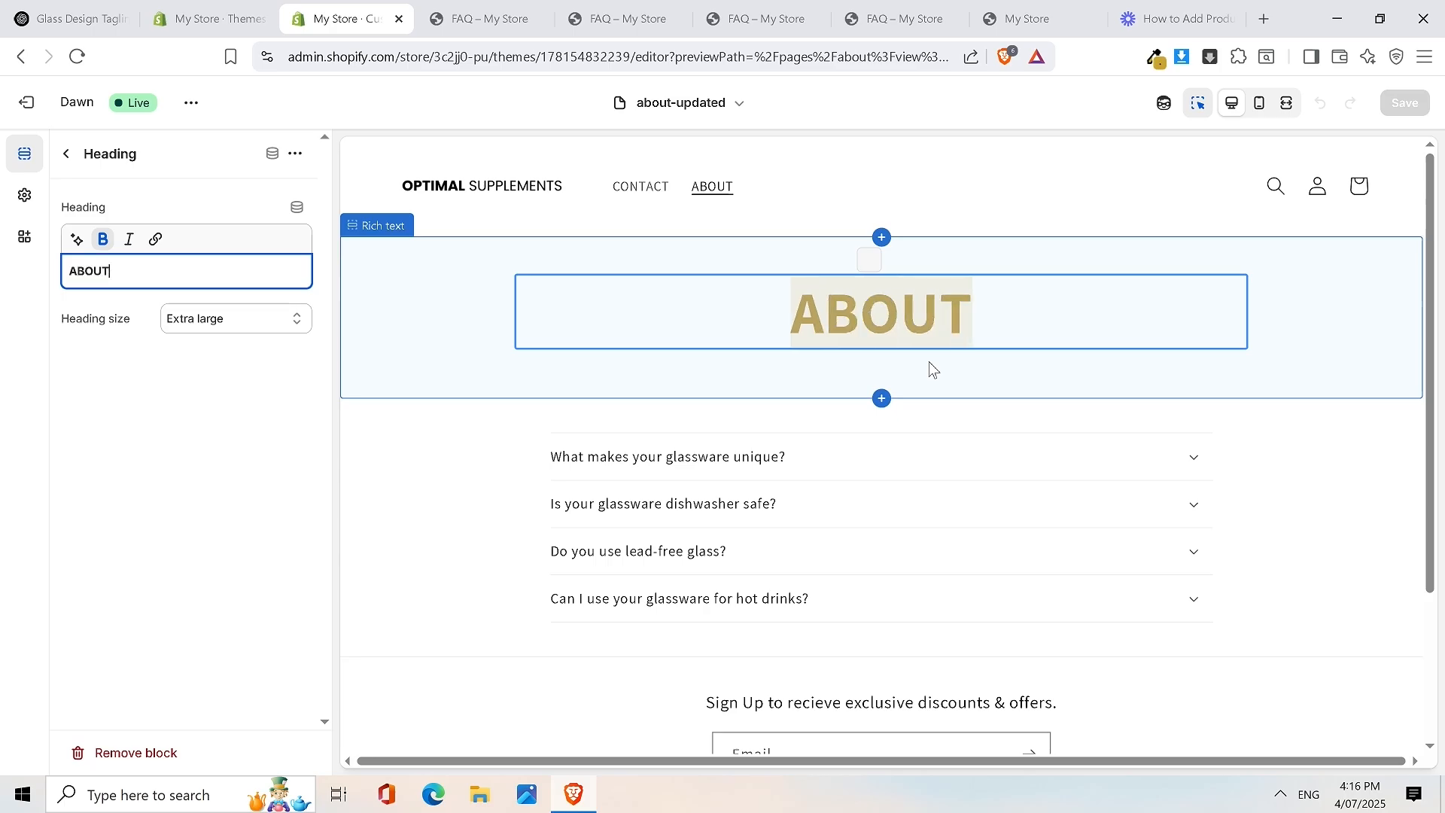
Remove the collapsible content section holding the glassware questions
click(933, 423)
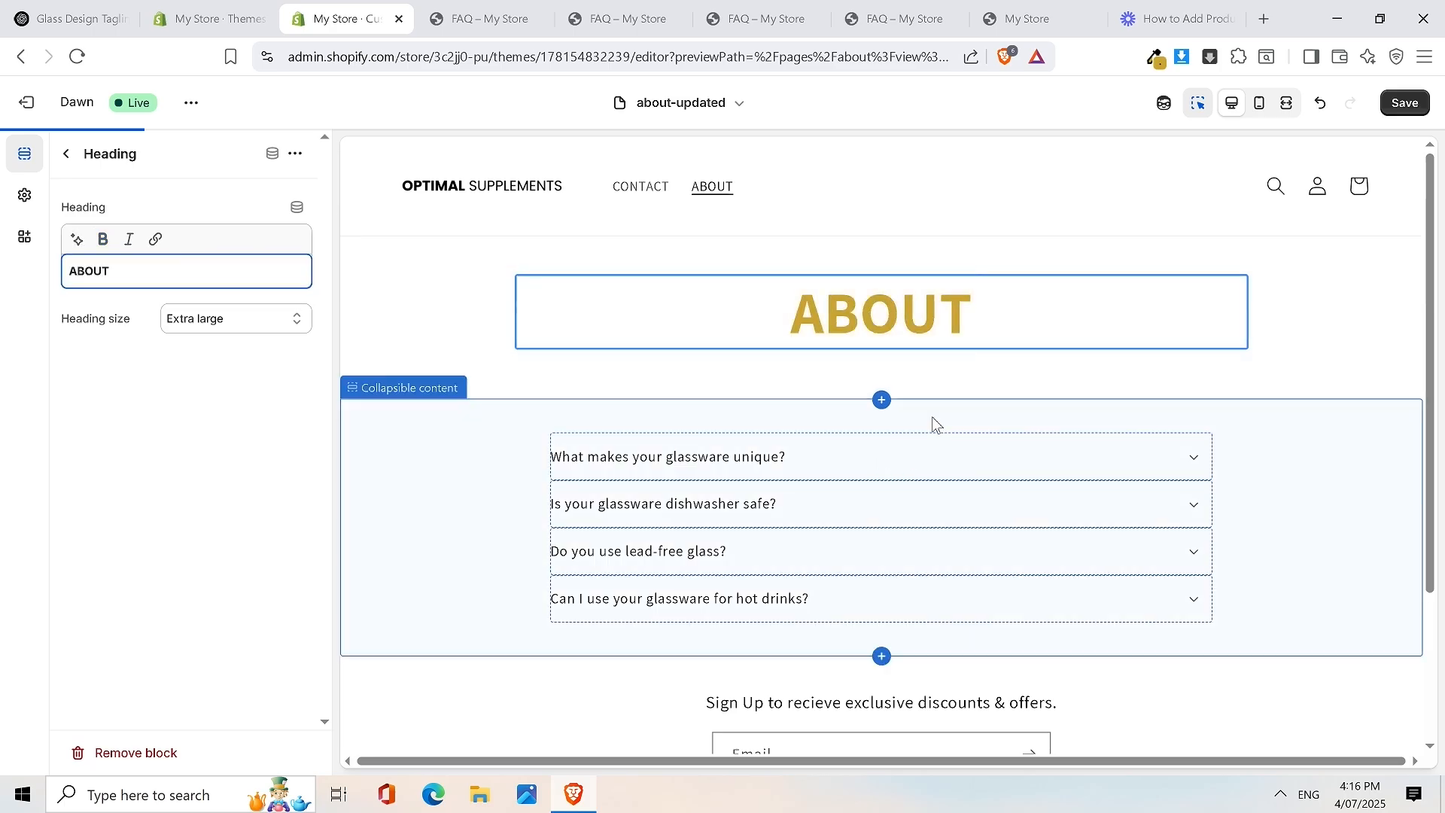
right_click(934, 424)
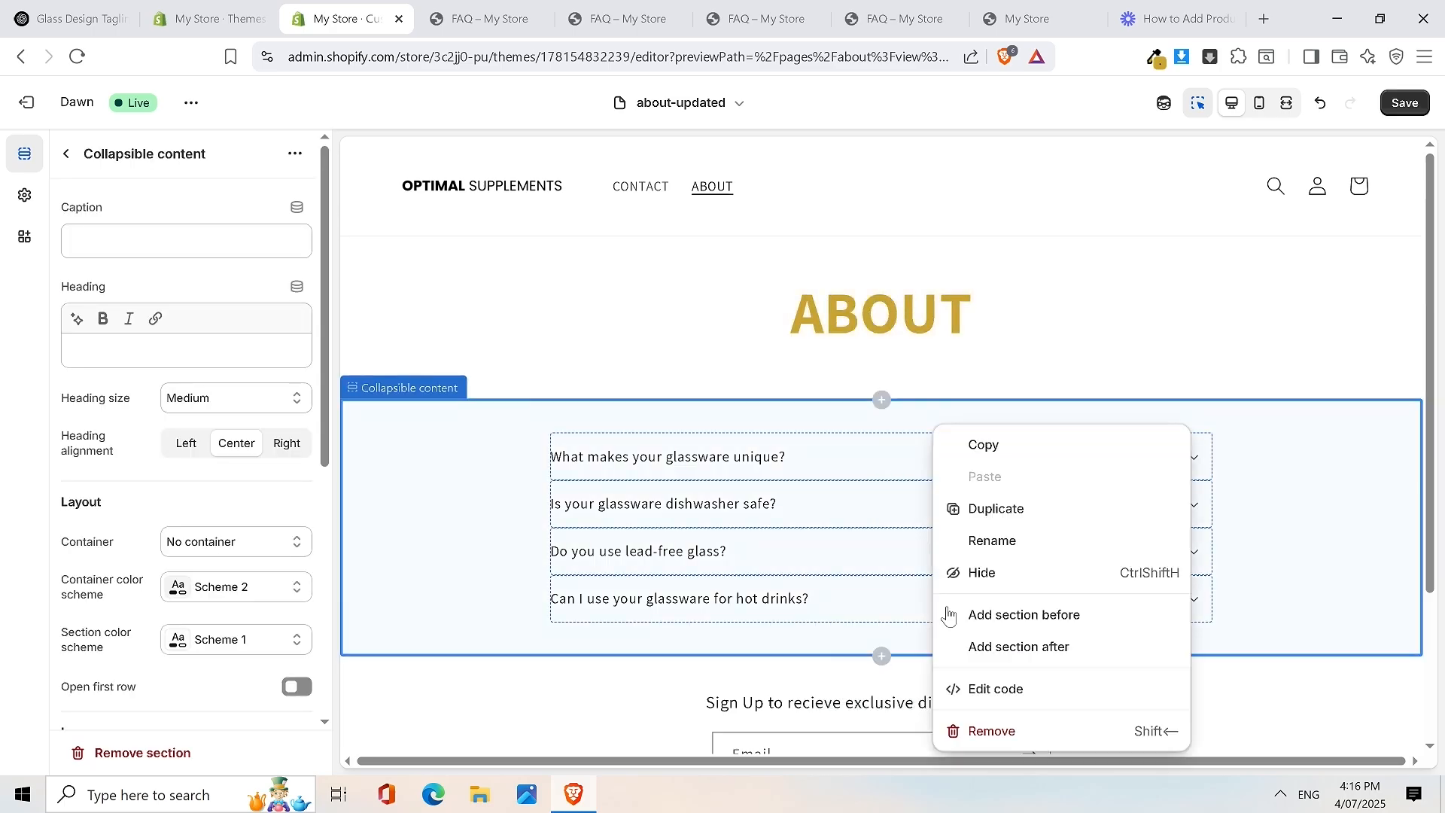
click(986, 730)
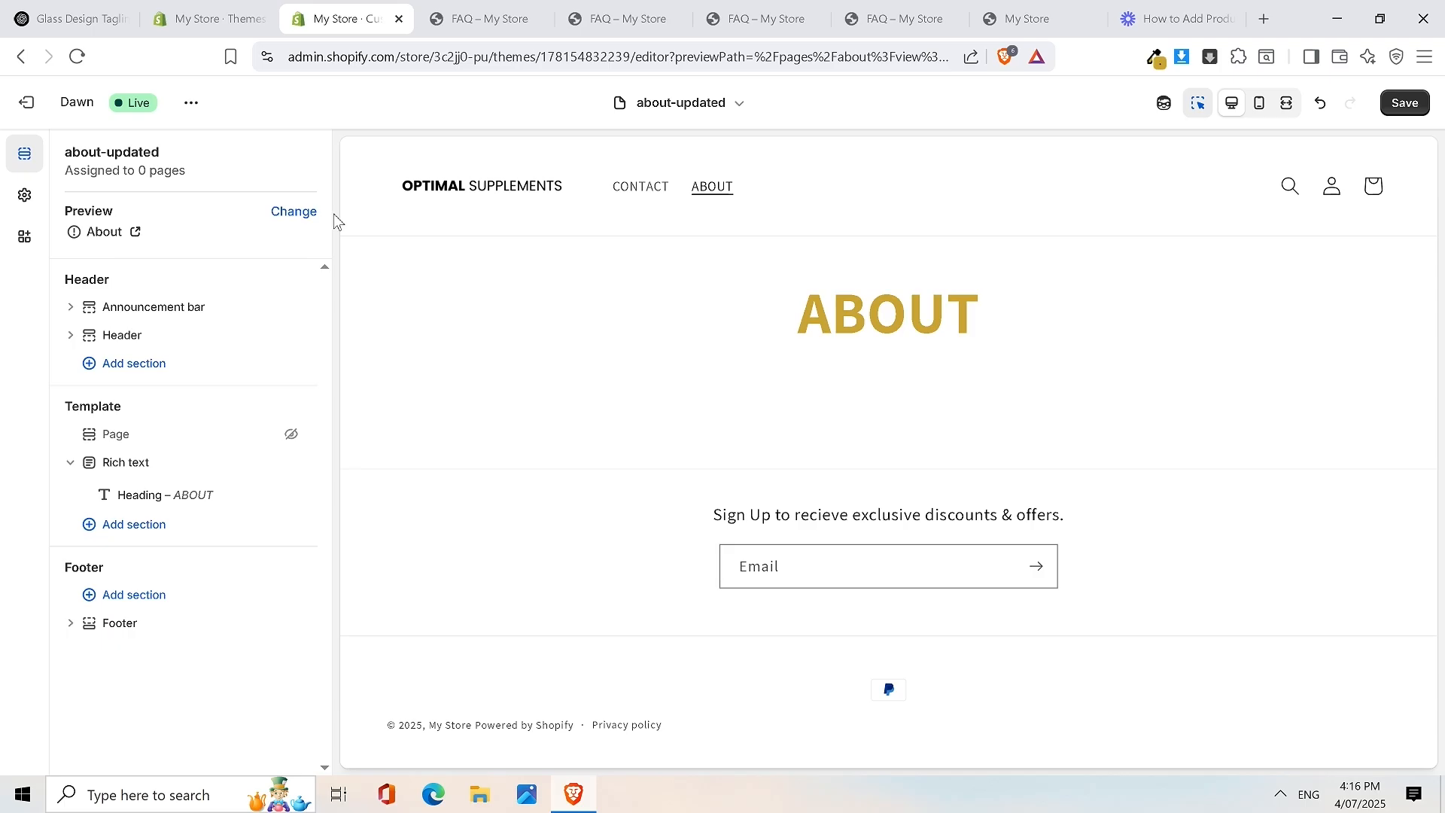
Look at the pages available for previewing the template and keep About selected
click(304, 218)
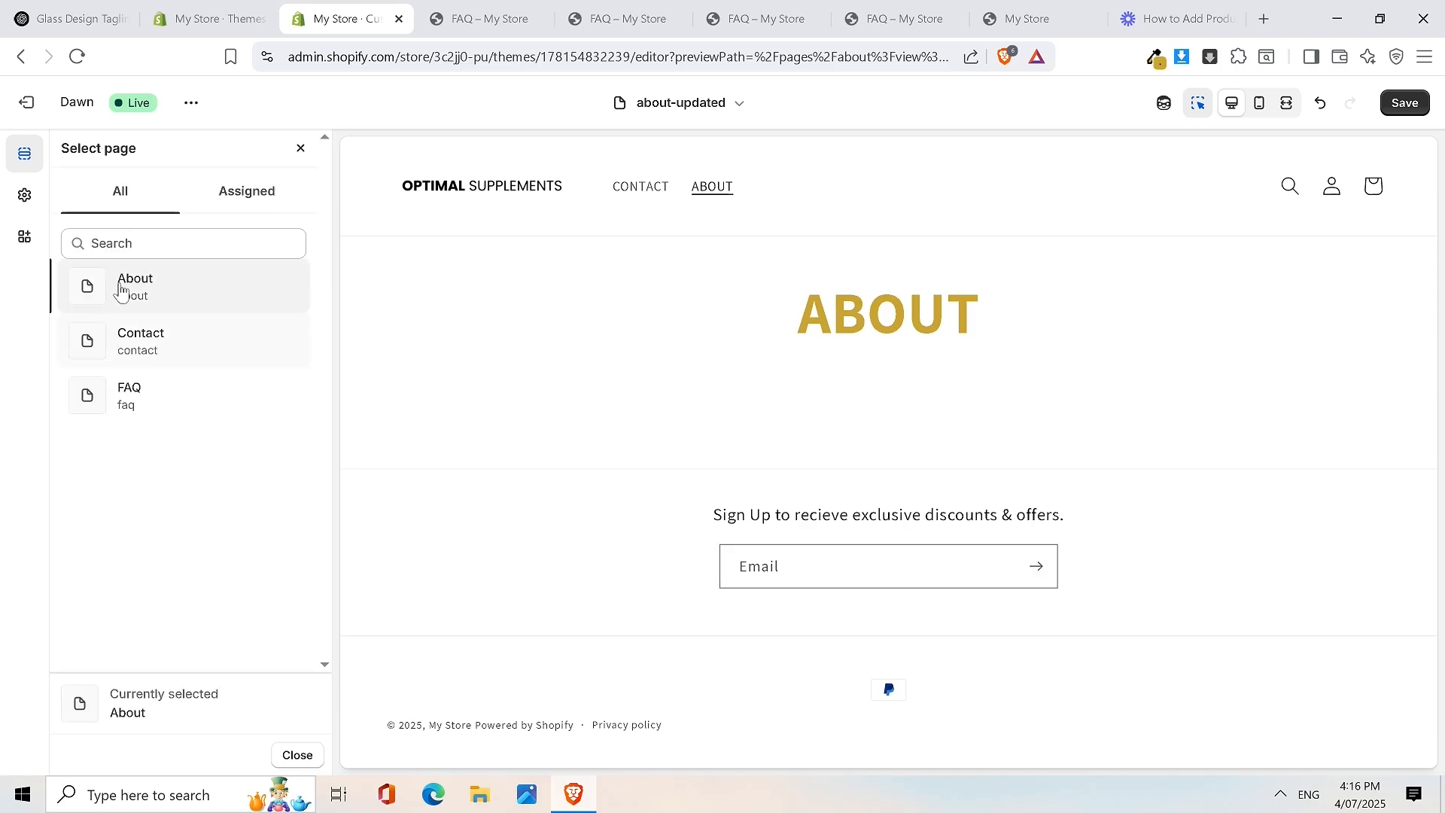
click(300, 148)
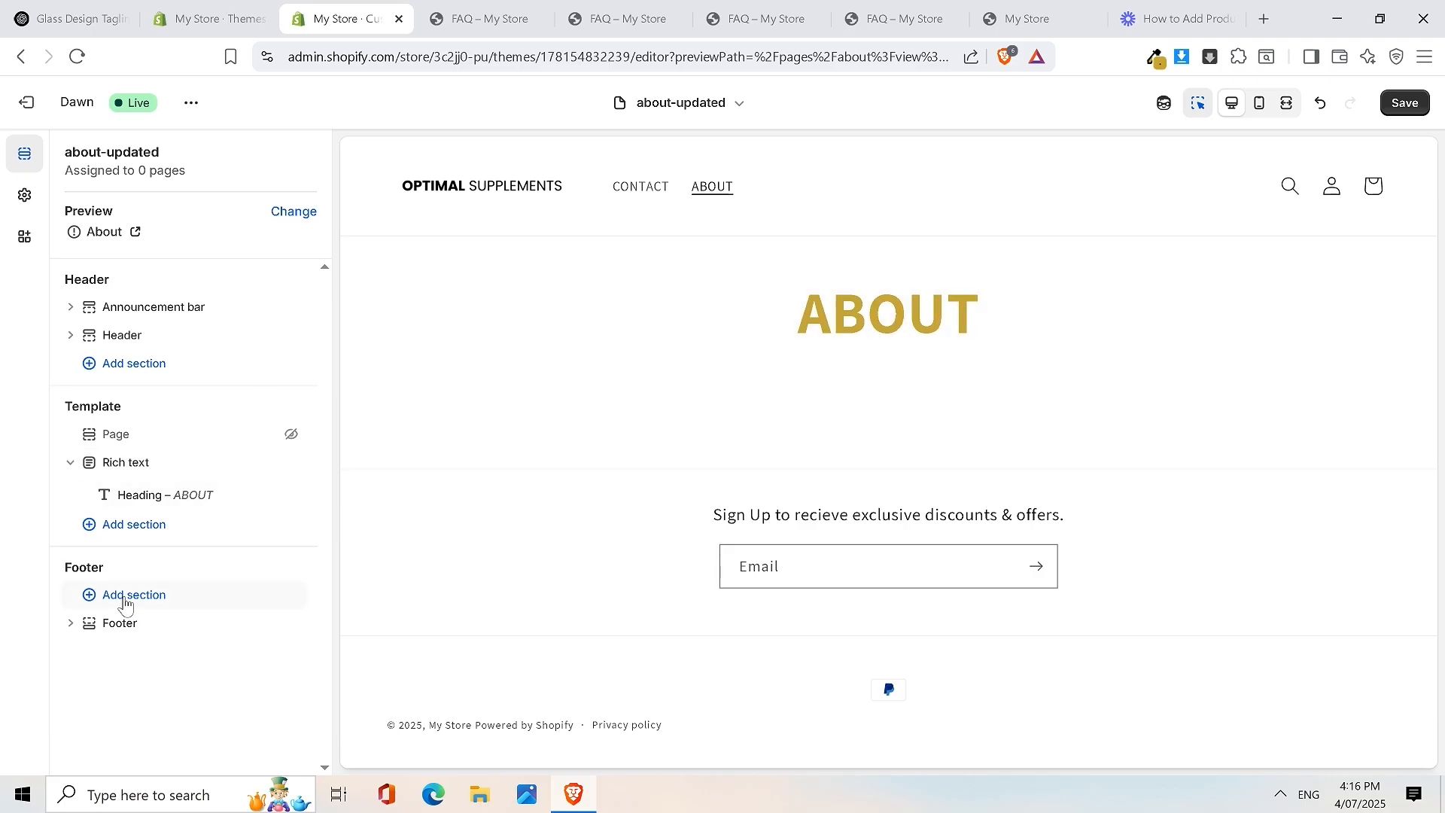
Add a Rich text section to the template below the ABOUT heading and remove its button block
click(130, 533)
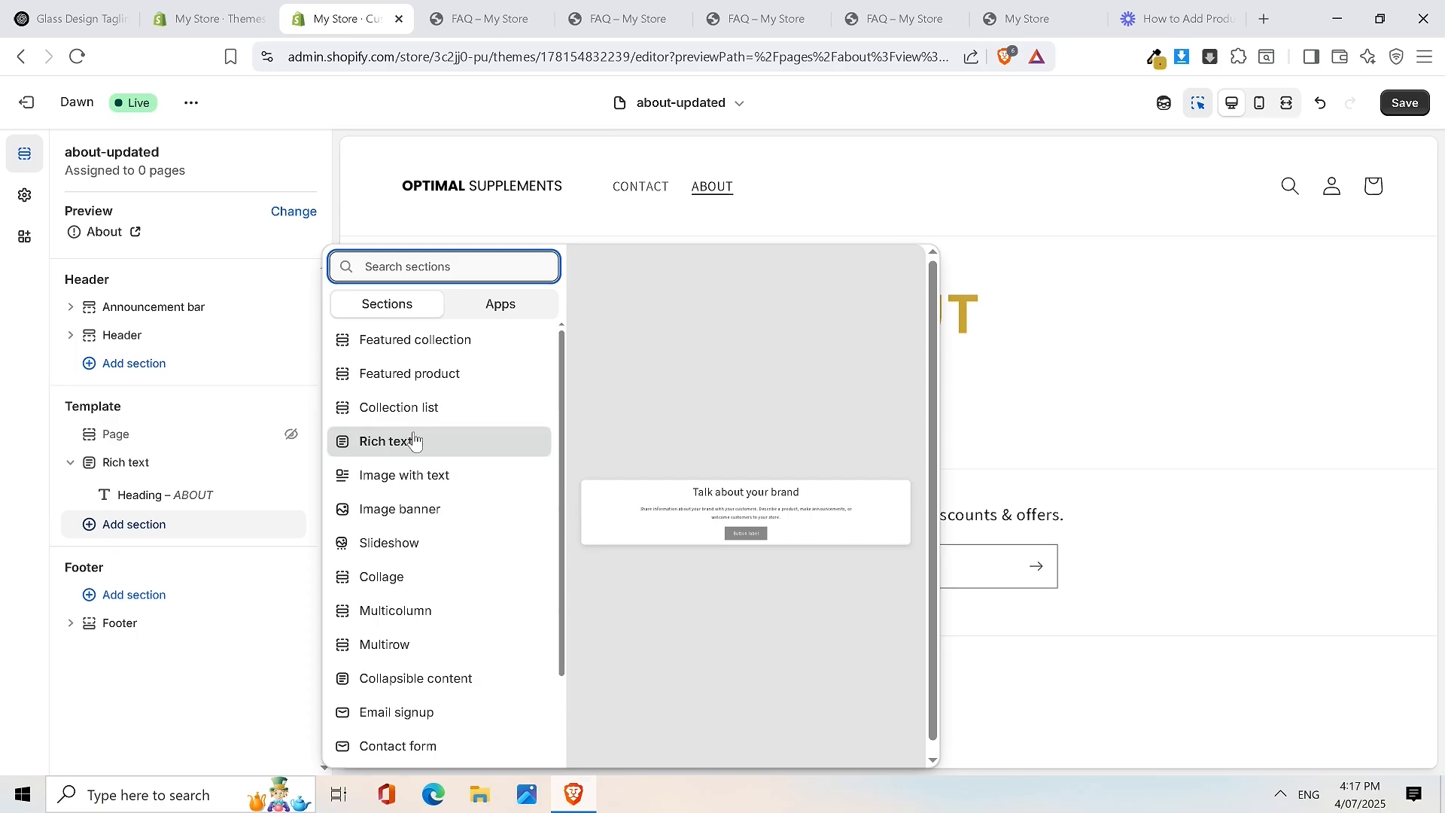
click(463, 445)
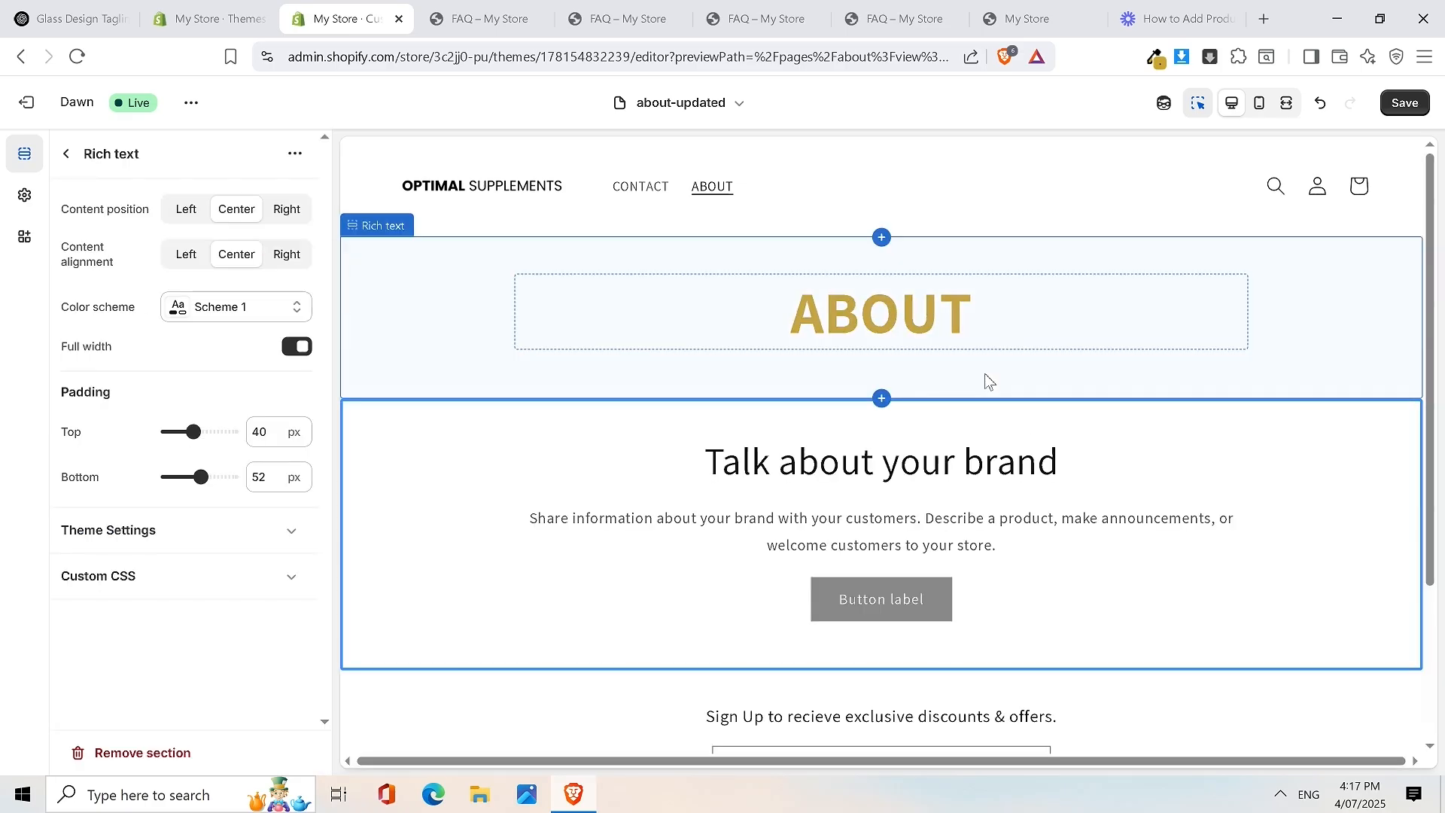
scroll(884, 419, down, 1)
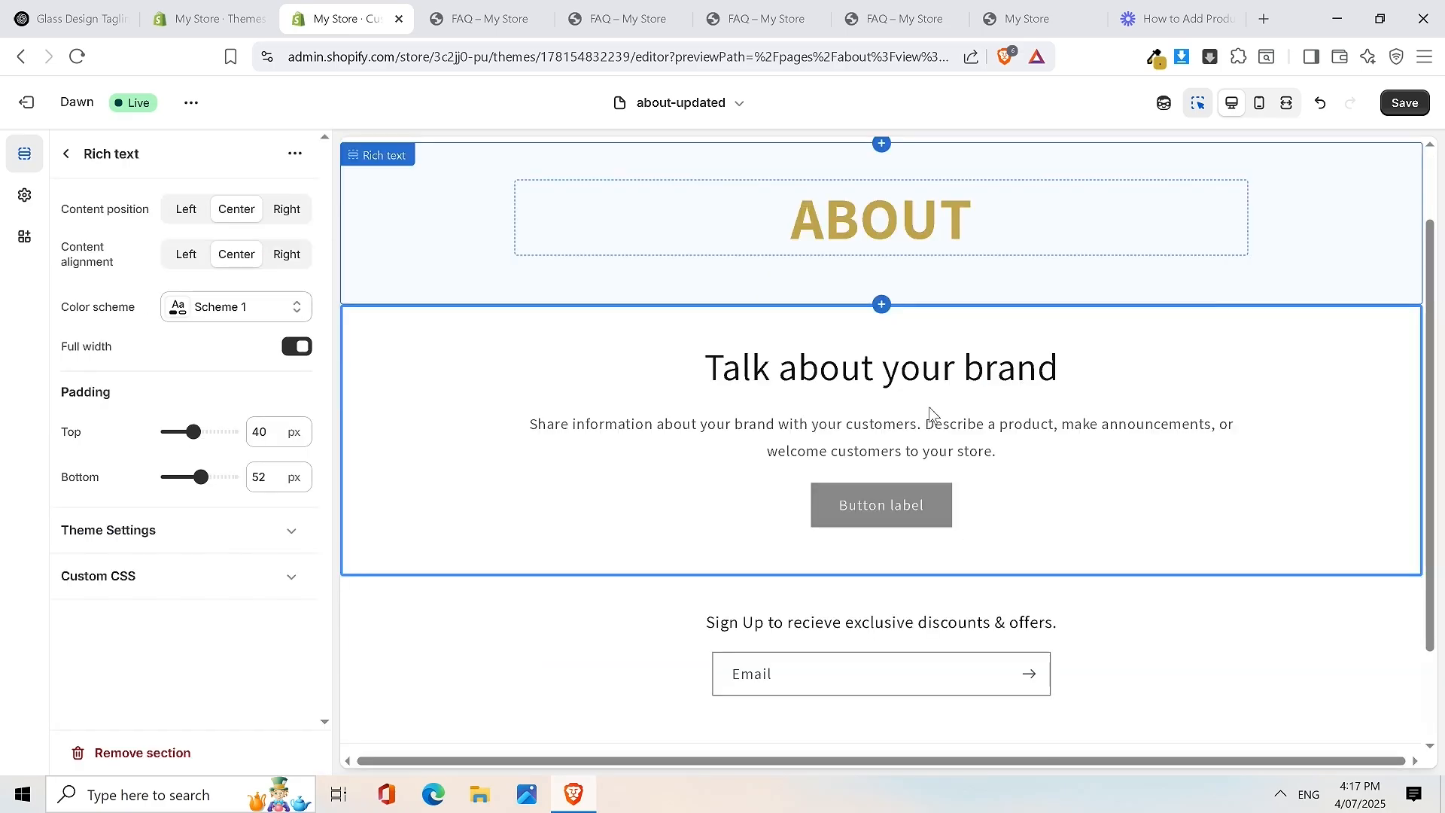
click(1019, 516)
click(942, 563)
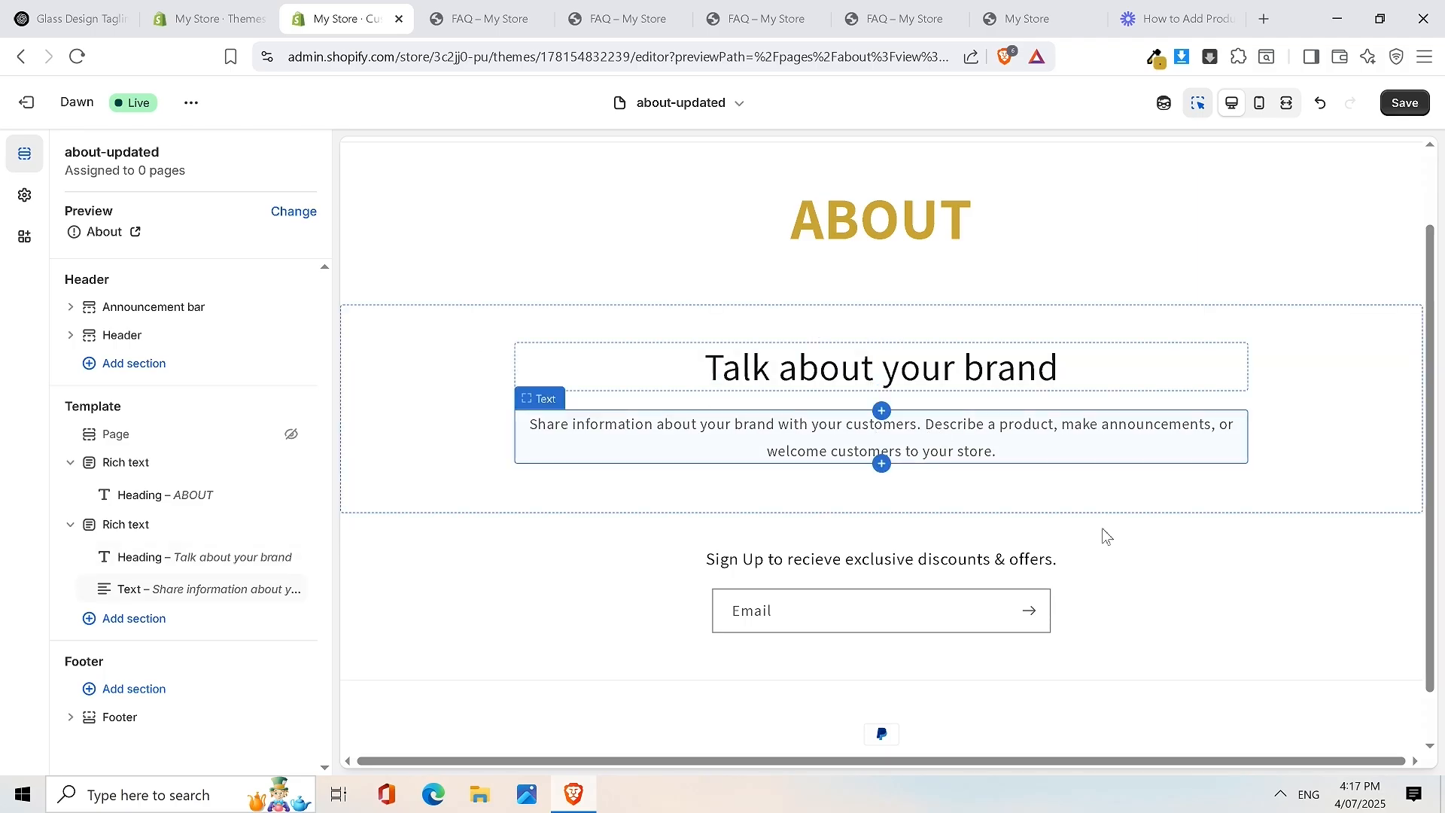
Switch to the ChatGPT conversation about the glassware business and begin a new message
click(69, 12)
click(555, 675)
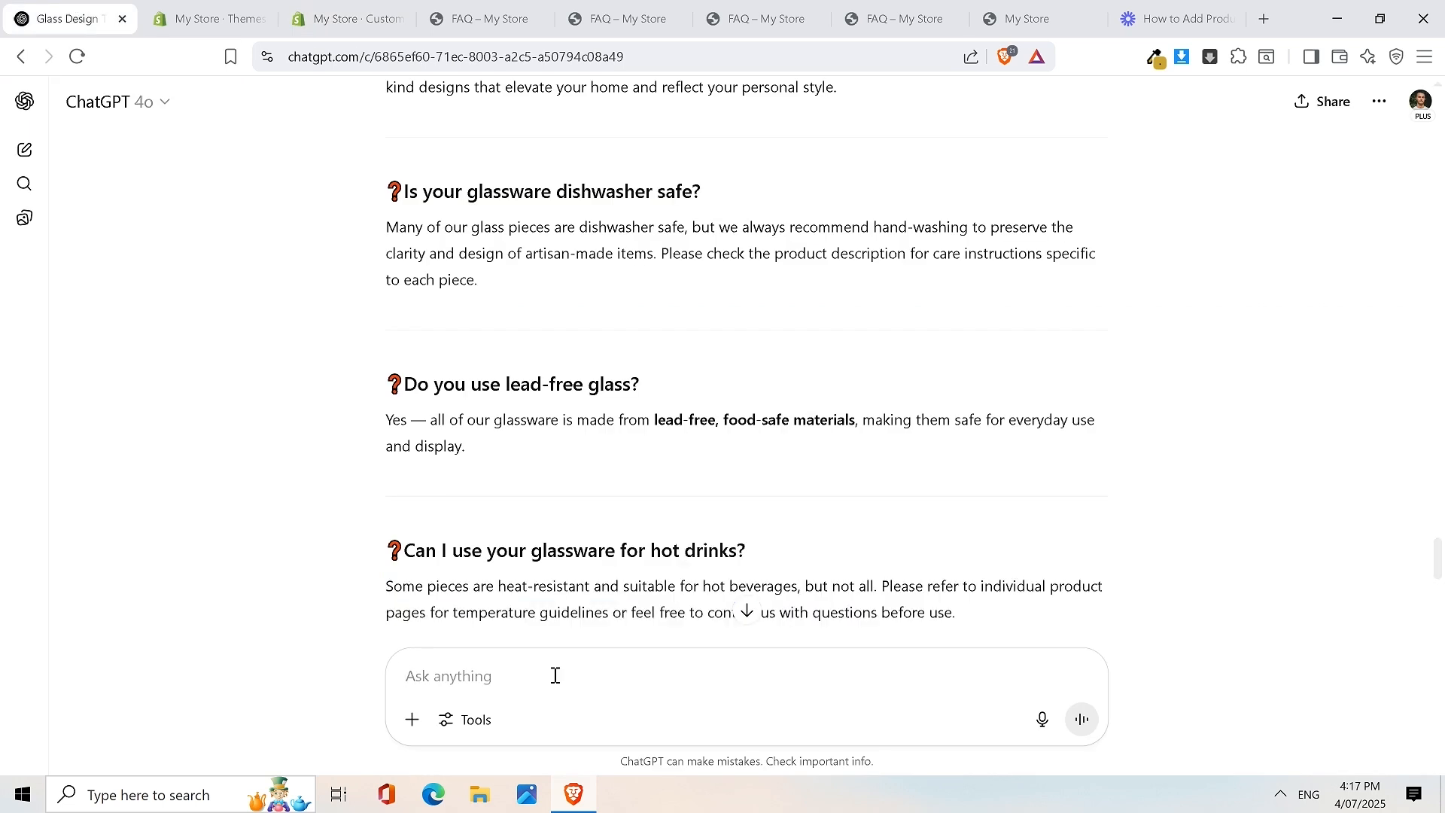
text(cOULD YOU )
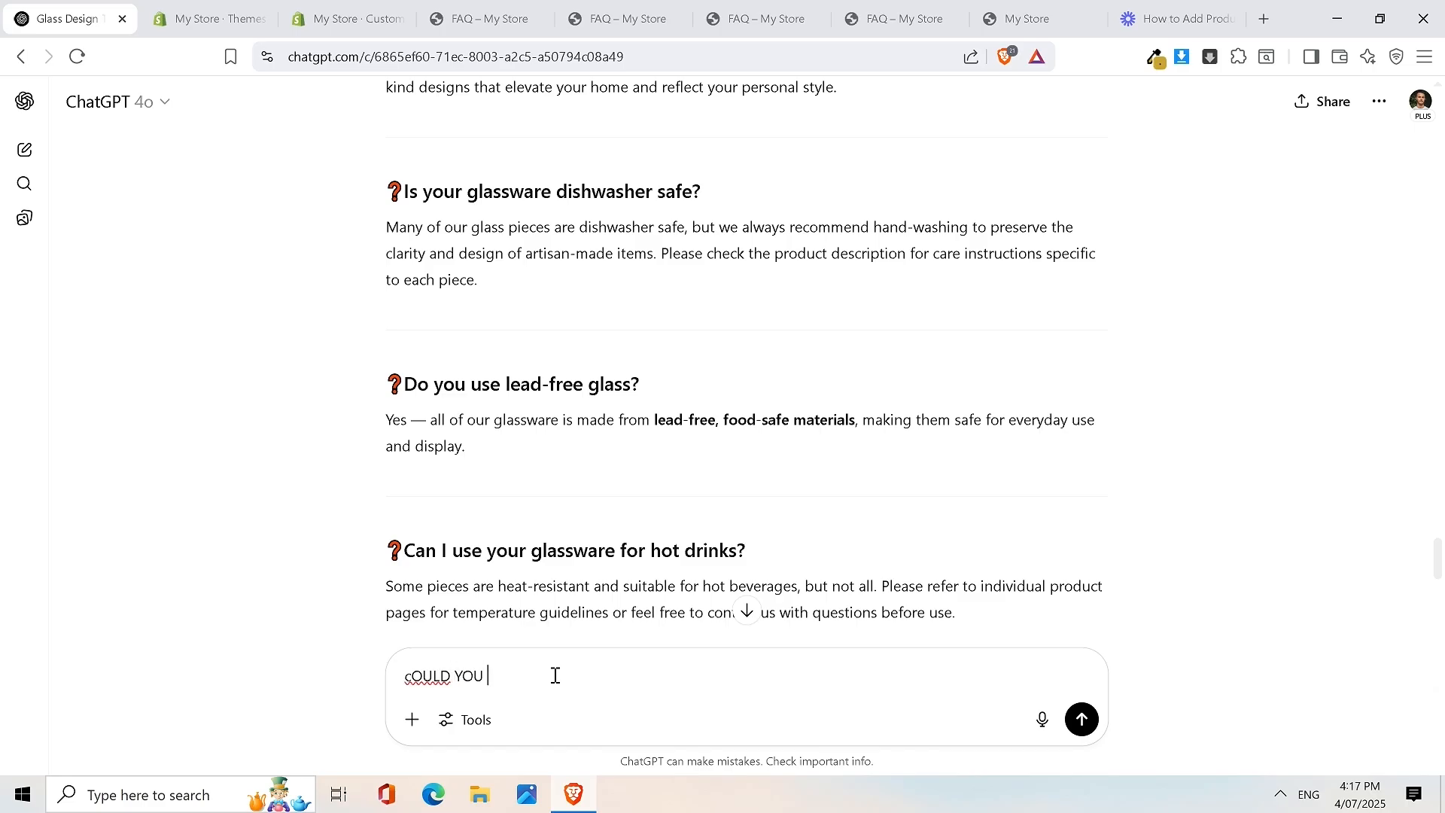
text(PL)
key(BackSpace)
key(BackSpace)
key(BackSpace)
key(BackSpace)
key(BackSpace)
key(BackSpace)
key(BackSpace)
key(BackSpace)
key(BackSpace)
key(BackSpace)
key(BackSpace)
key(BackSpace)
Send ChatGPT the request "Could you please write me an about page for this business"
text(Could you please write me an about page)
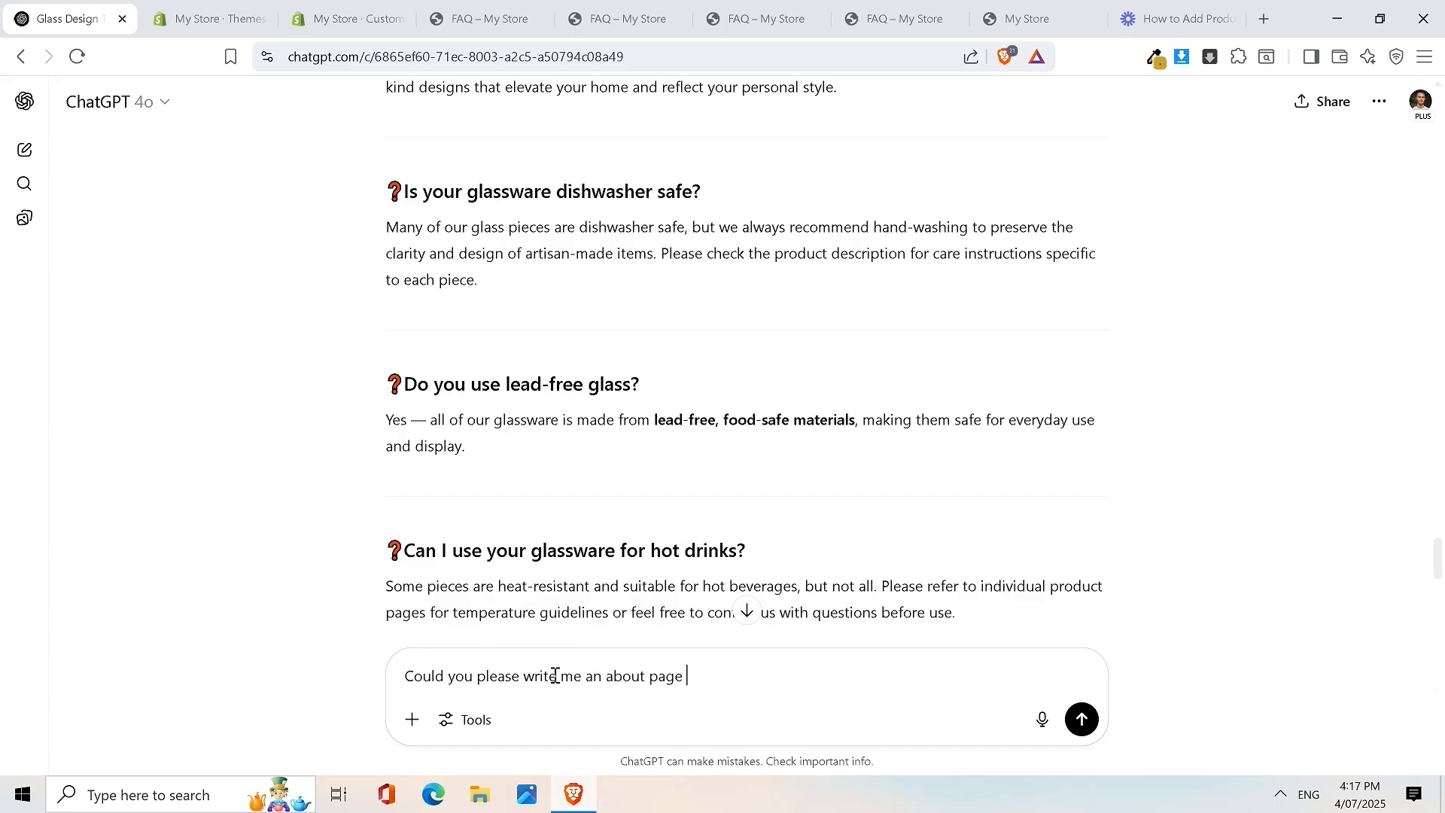
text( for this thi)
click(1082, 720)
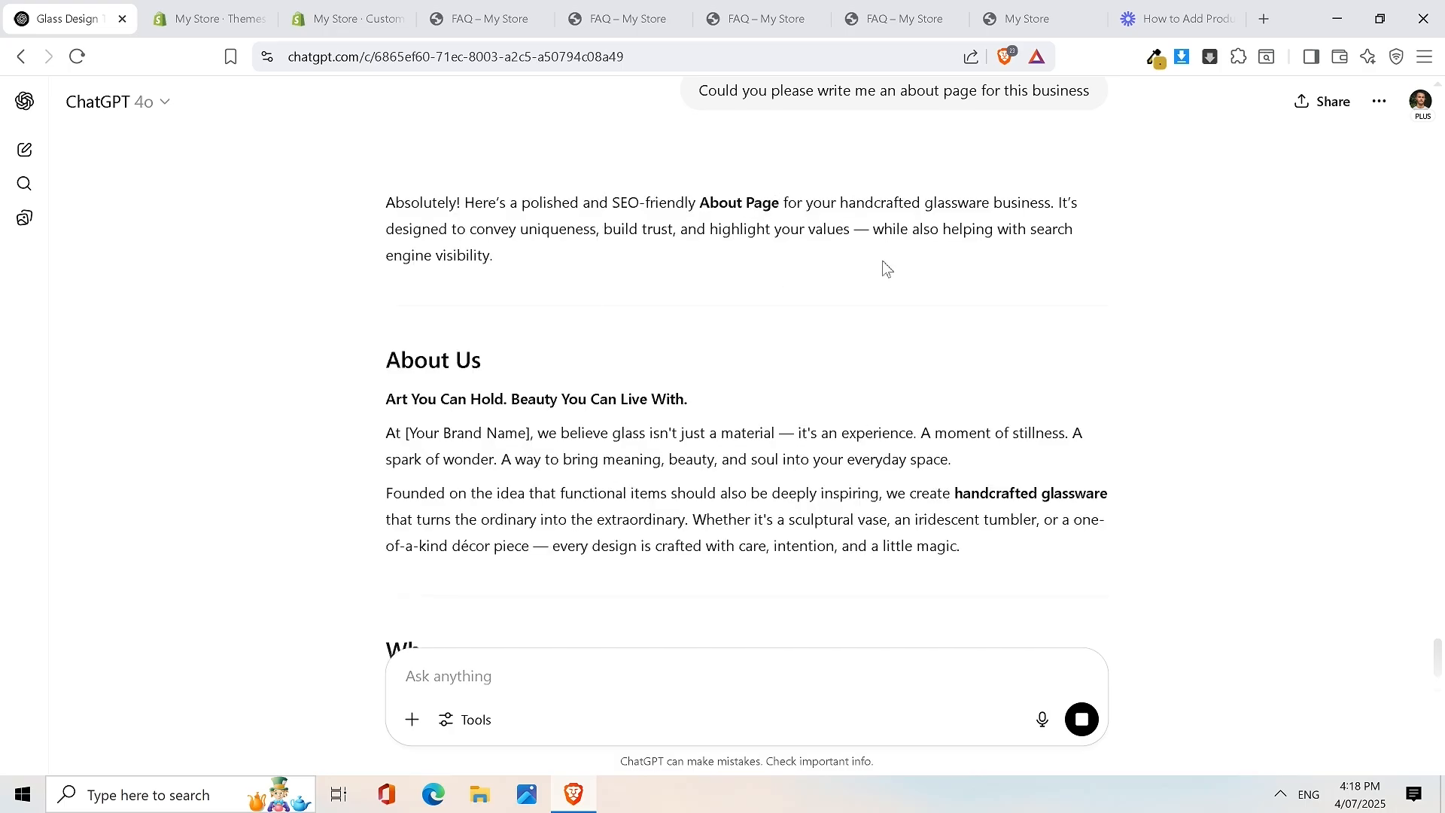
Read through the generated About page text from its introduction to the closing shipping lines
scroll(881, 263, up, 5)
scroll(878, 261, up, 4)
scroll(877, 334, down, 11)
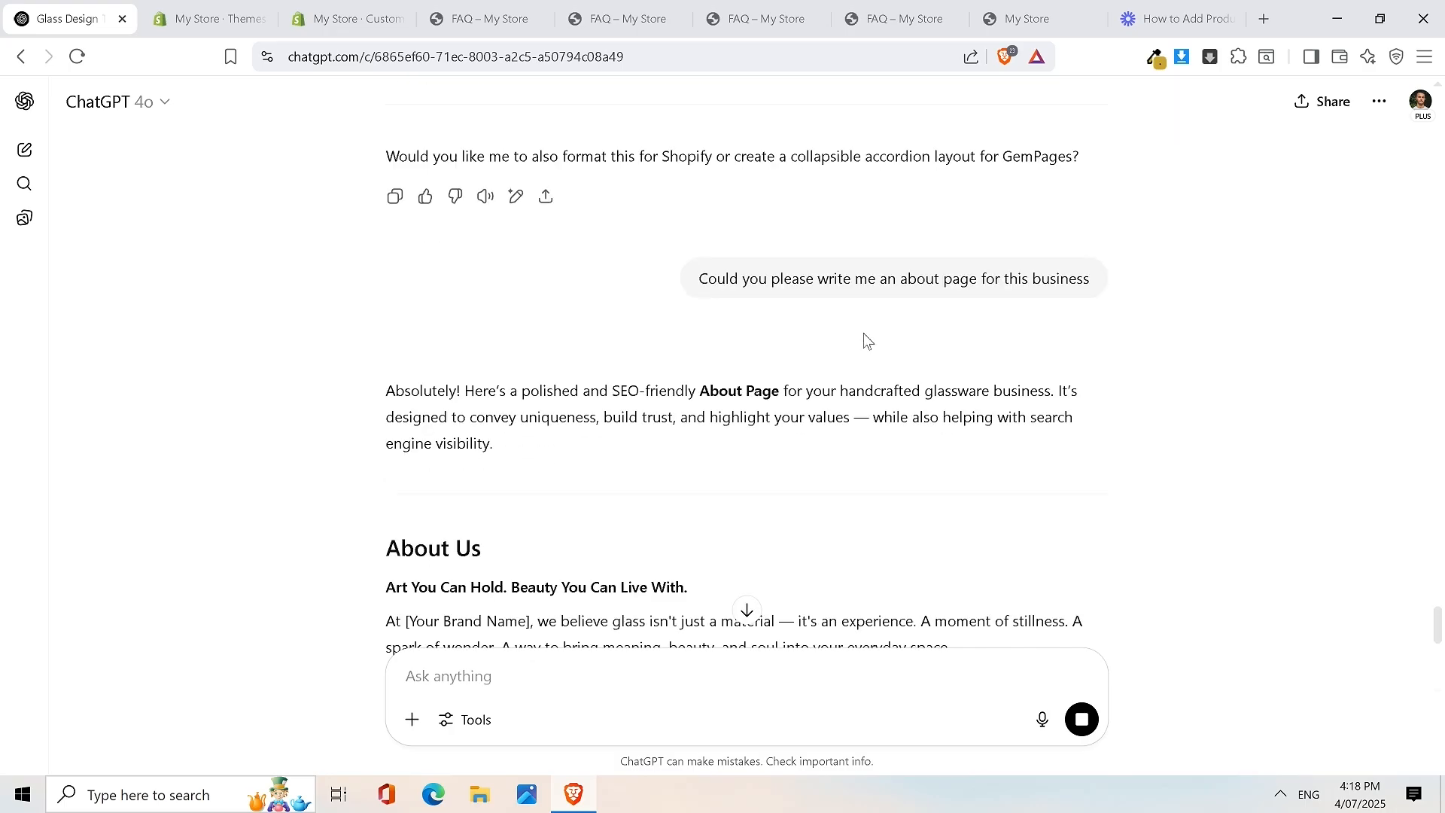
scroll(847, 342, down, 7)
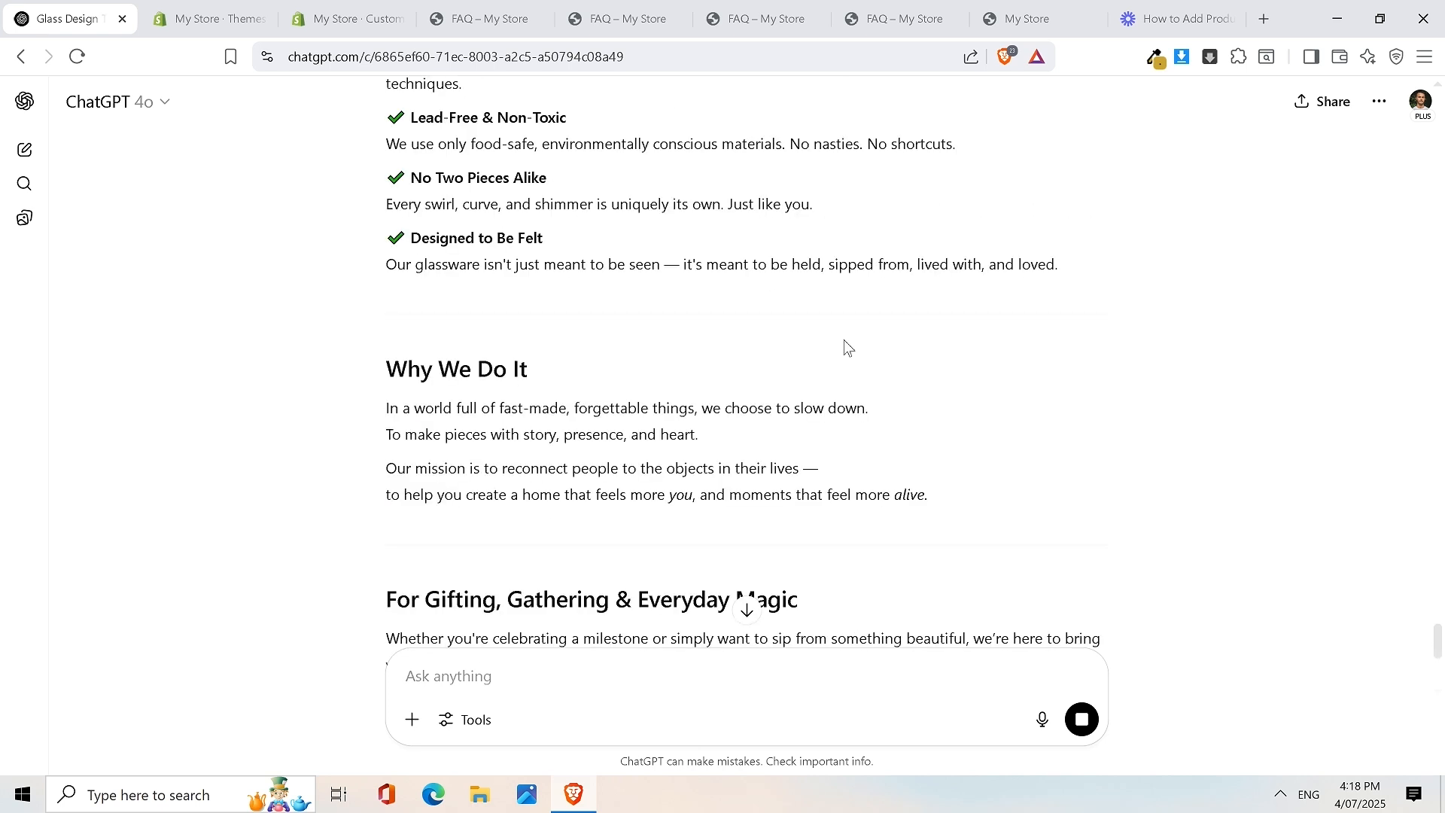
scroll(847, 347, down, 4)
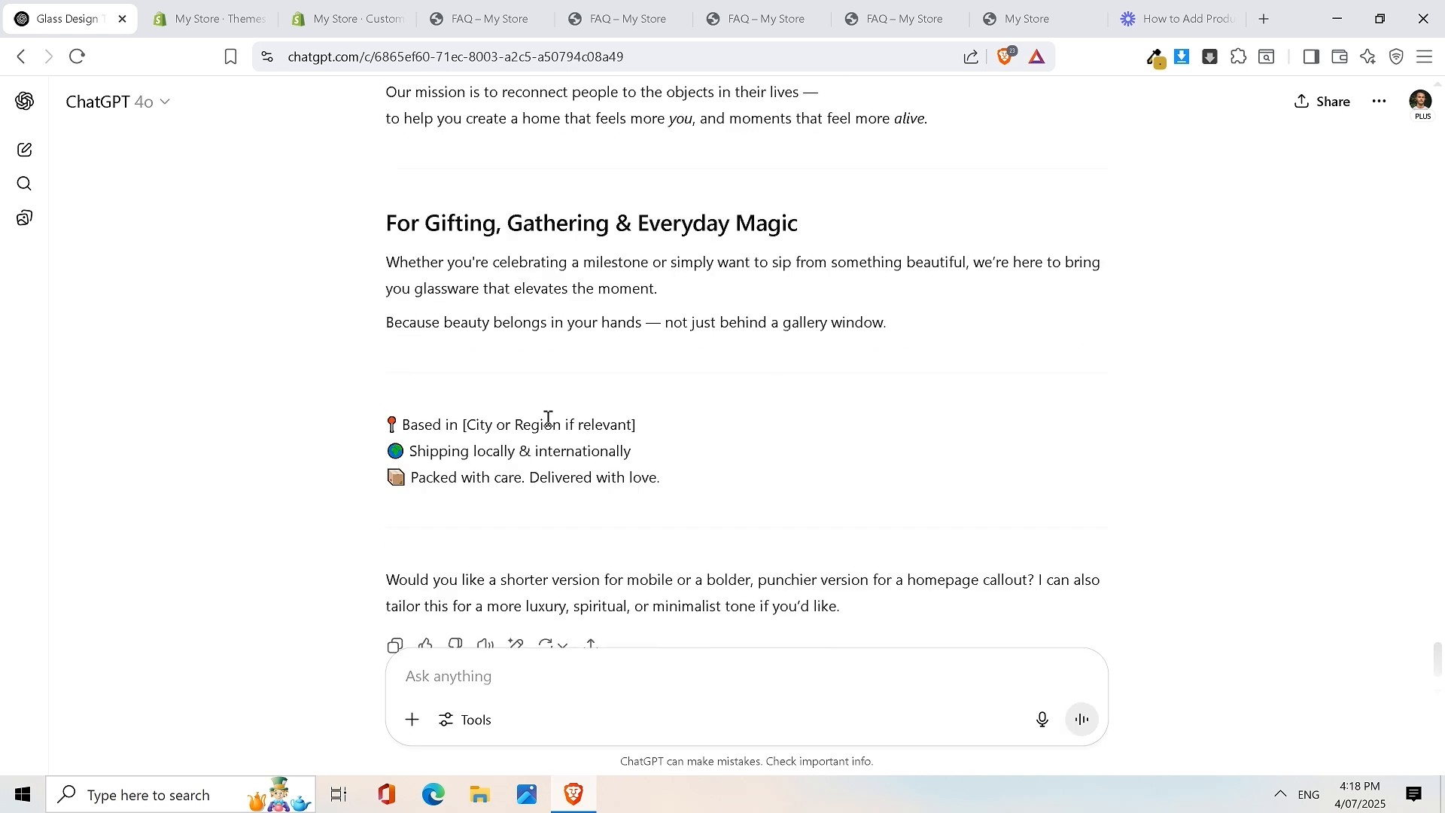
scroll(561, 418, down, 1)
scroll(575, 414, up, 3)
scroll(715, 429, down, 2)
scroll(753, 435, up, 6)
scroll(640, 324, up, 6)
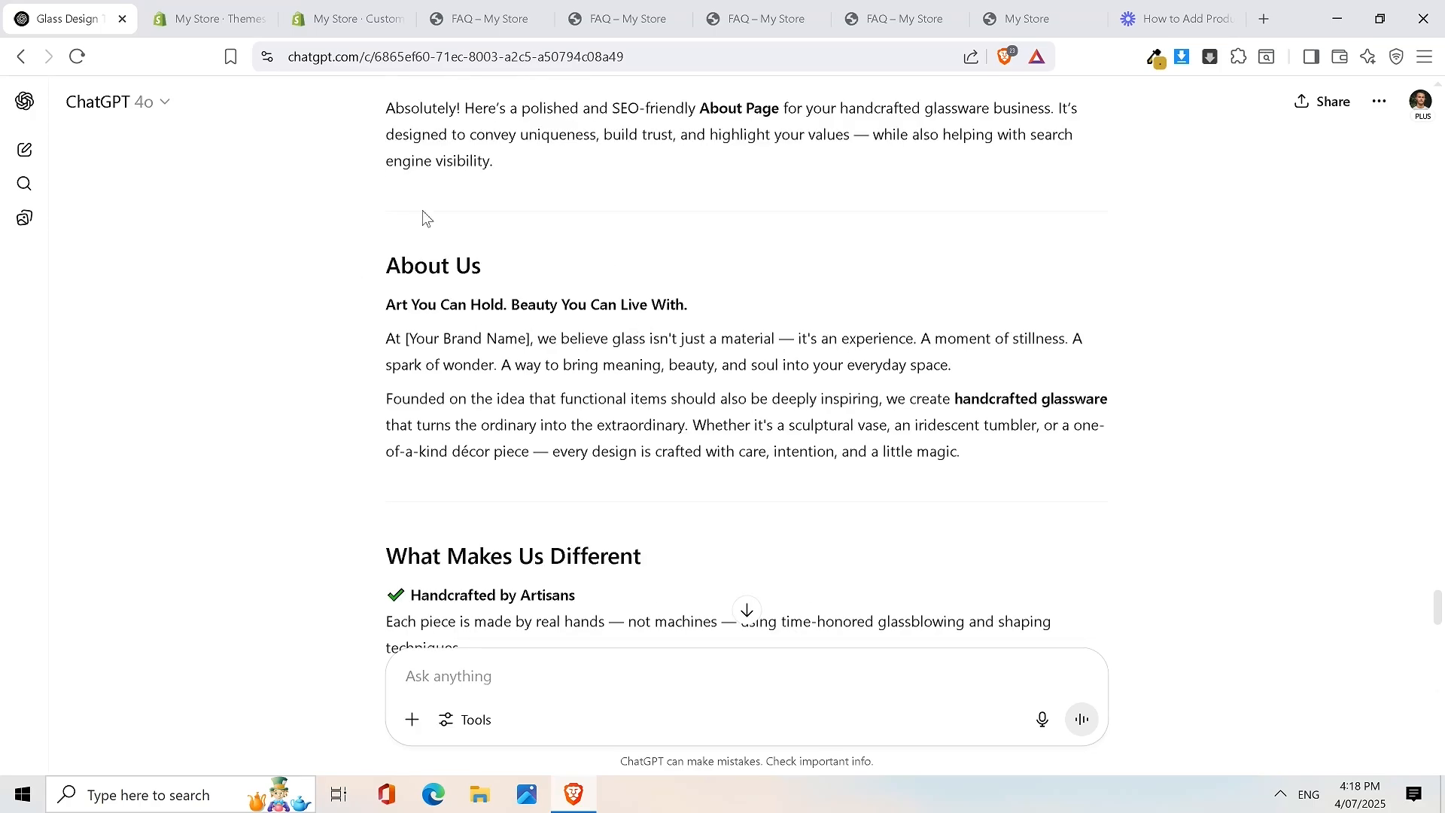
Check the new rich text section's placeholders in the Shopify theme editor and return to ChatGPT's About Us answer
click(230, 7)
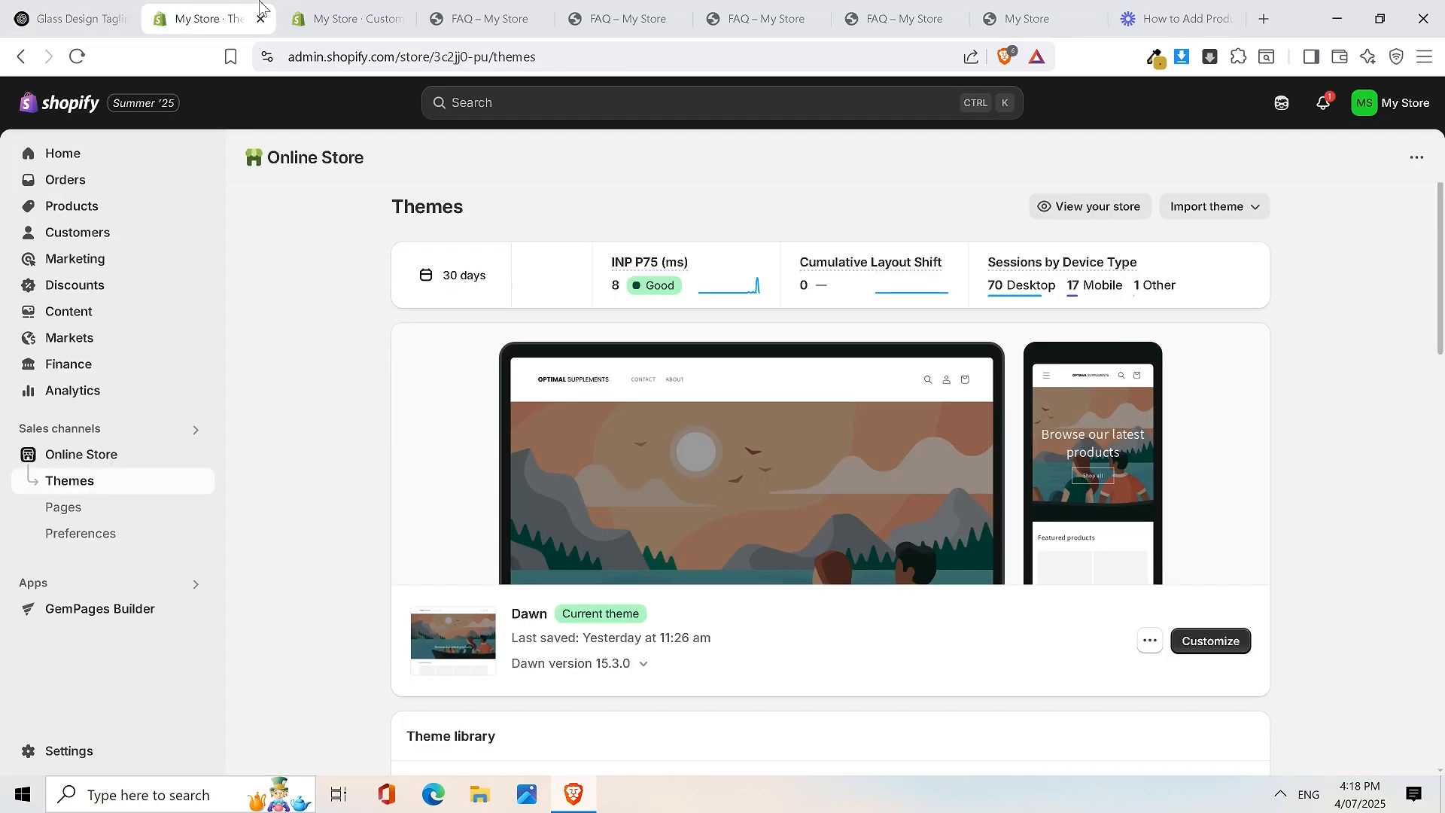
click(287, 9)
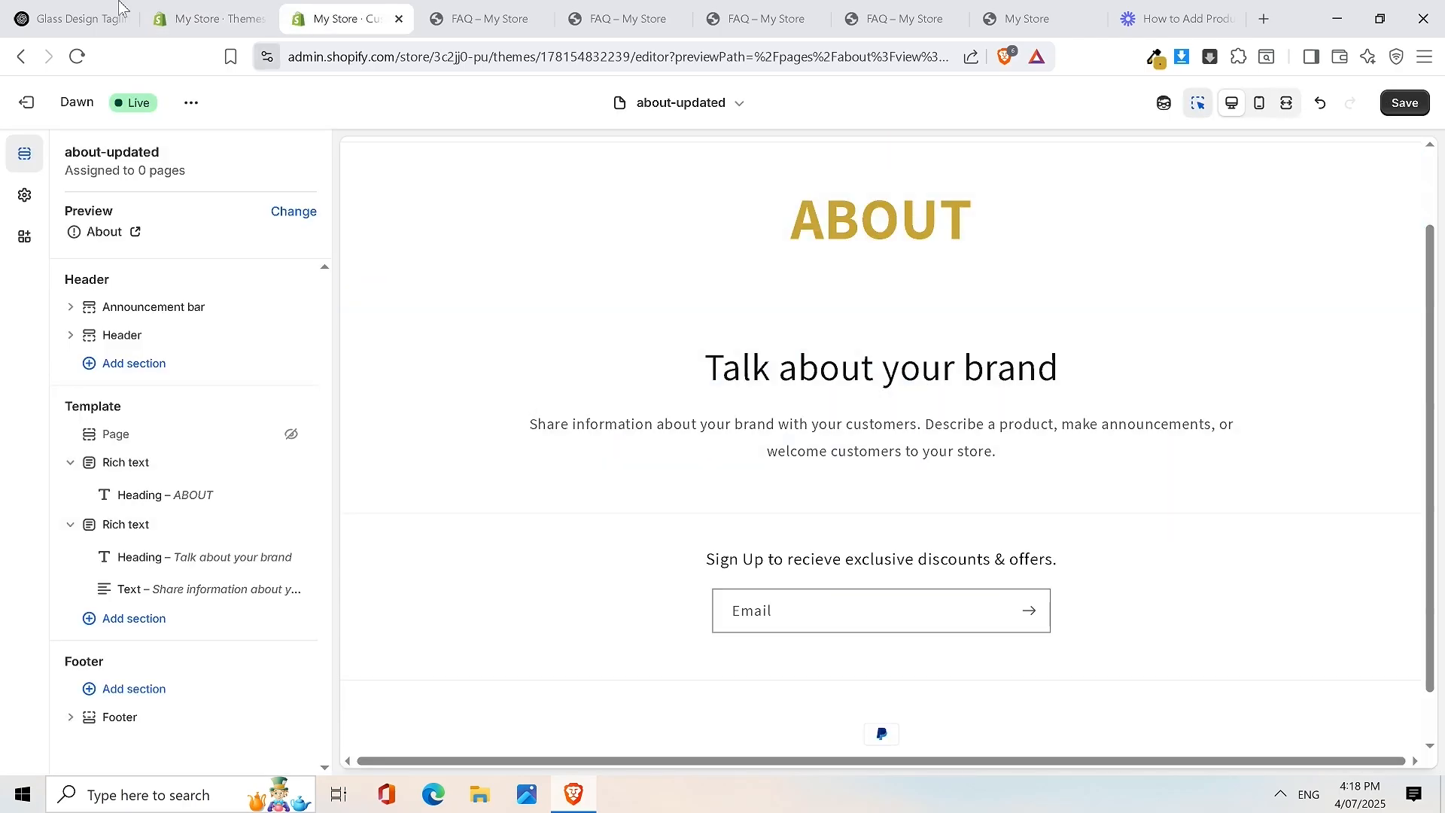
click(83, 18)
scroll(430, 301, up, 3)
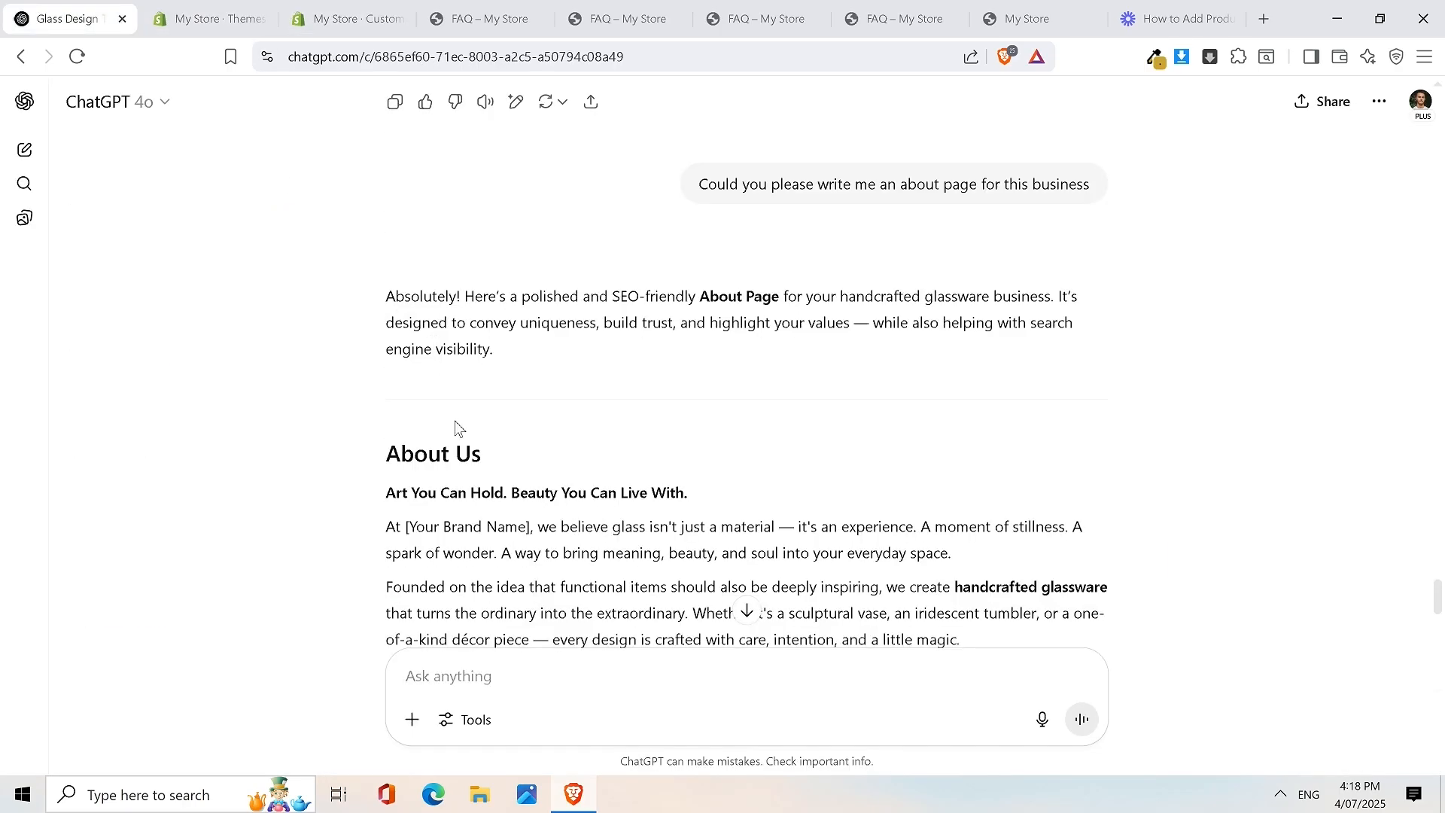
drag(379, 457, 949, 480)
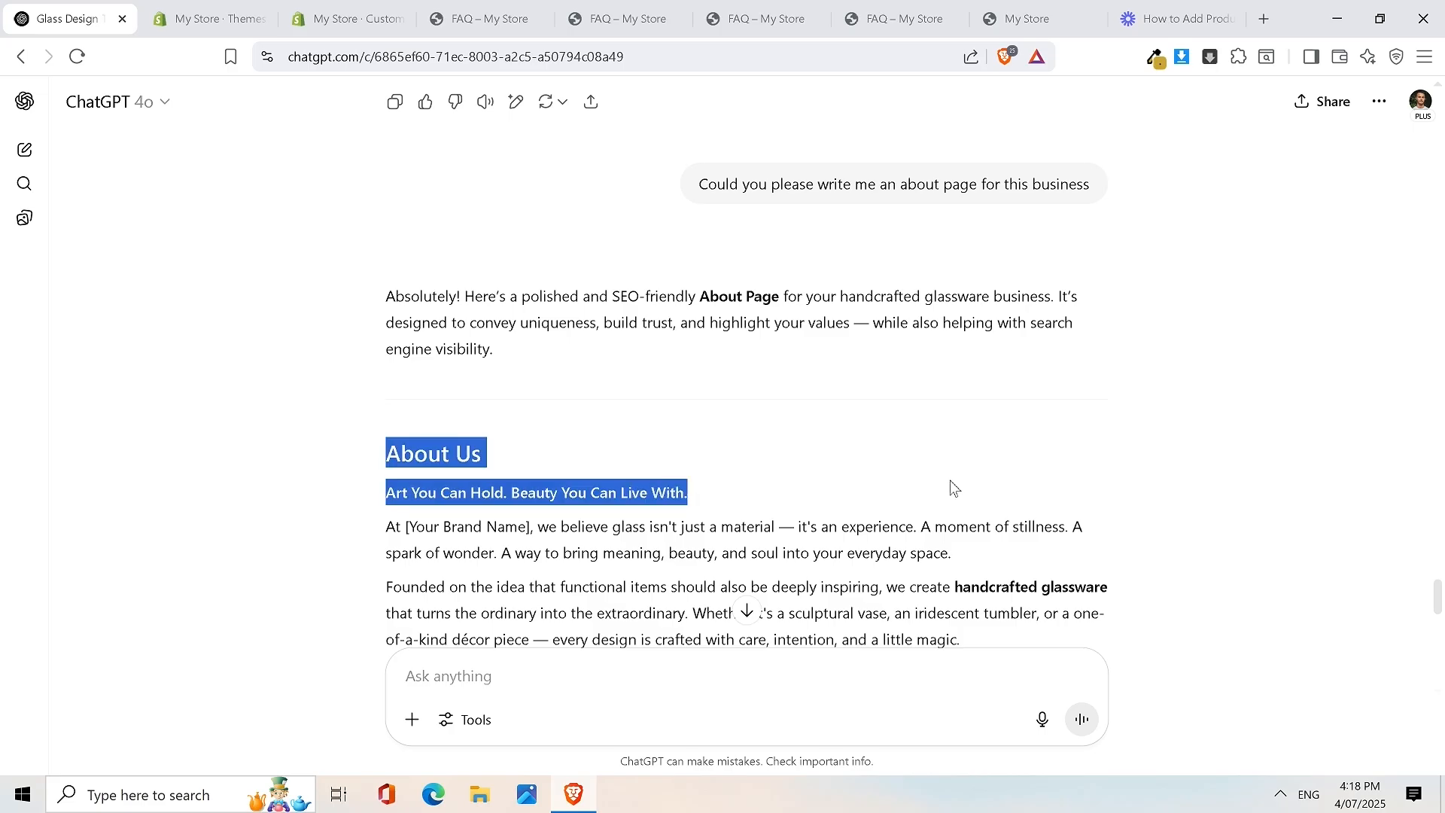
click(379, 502)
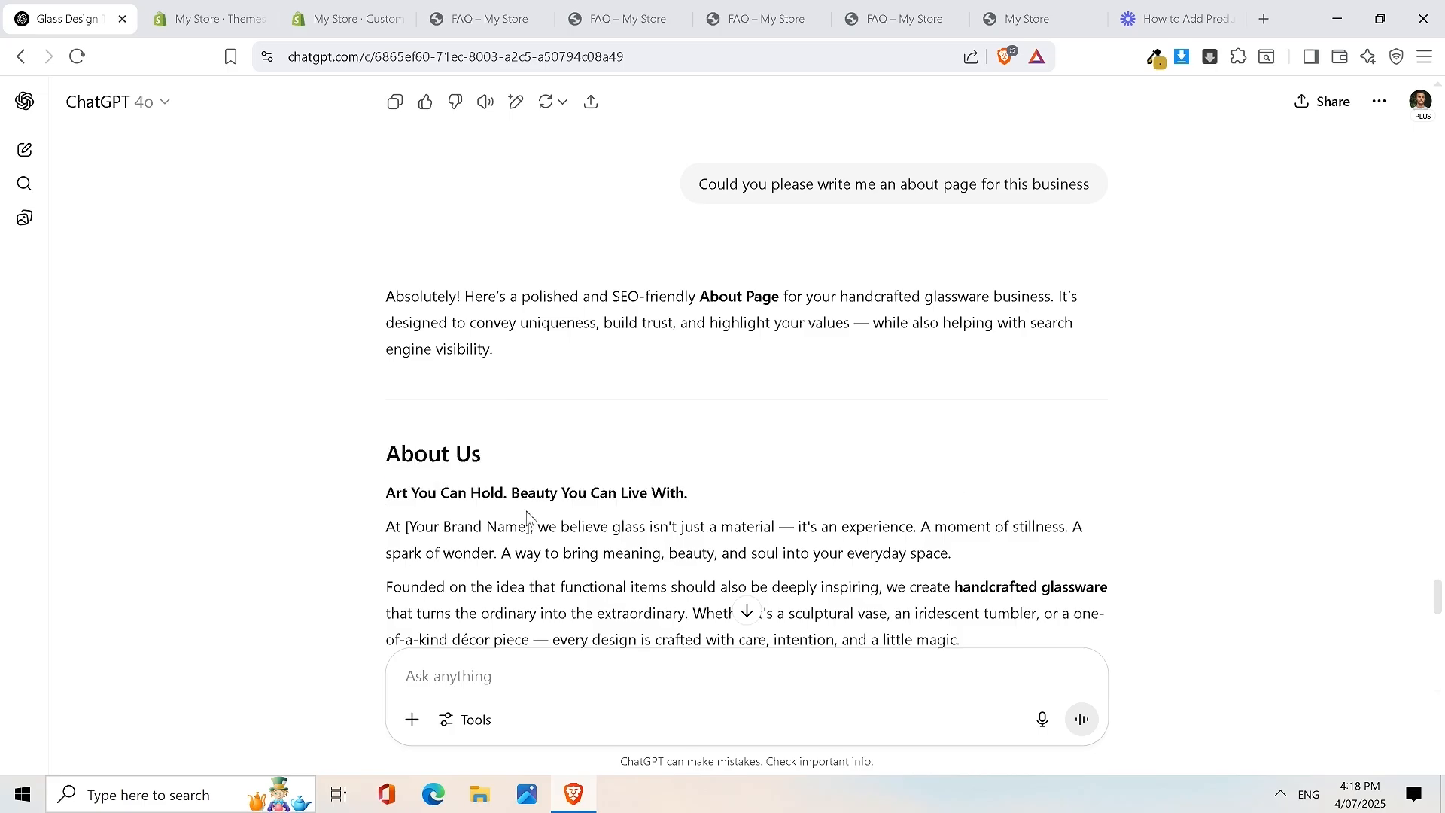
drag(386, 492, 781, 490)
drag(356, 471, 564, 429)
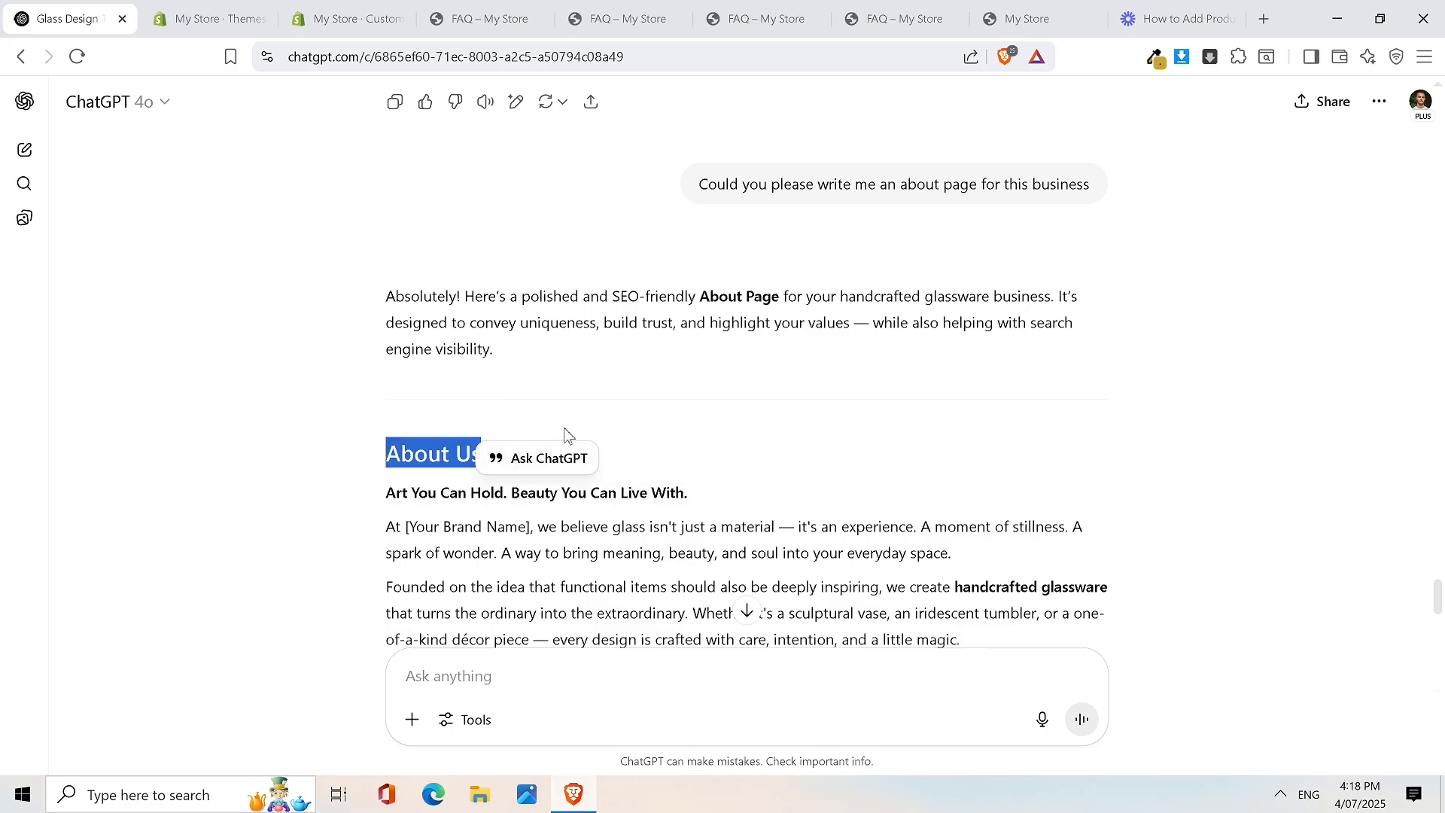
Copy the generated About text from "Art You Can Hold. Beauty You Can Live With." through "Packed with care. Delivered with love."
drag(381, 503, 755, 473)
scroll(1067, 520, down, 6)
scroll(1064, 517, down, 8)
right_click(566, 431)
click(638, 444)
Switch to the Shopify theme editor, replace the new rich text section's placeholder paragraph with the copied About text, and review it
click(218, 6)
click(282, 6)
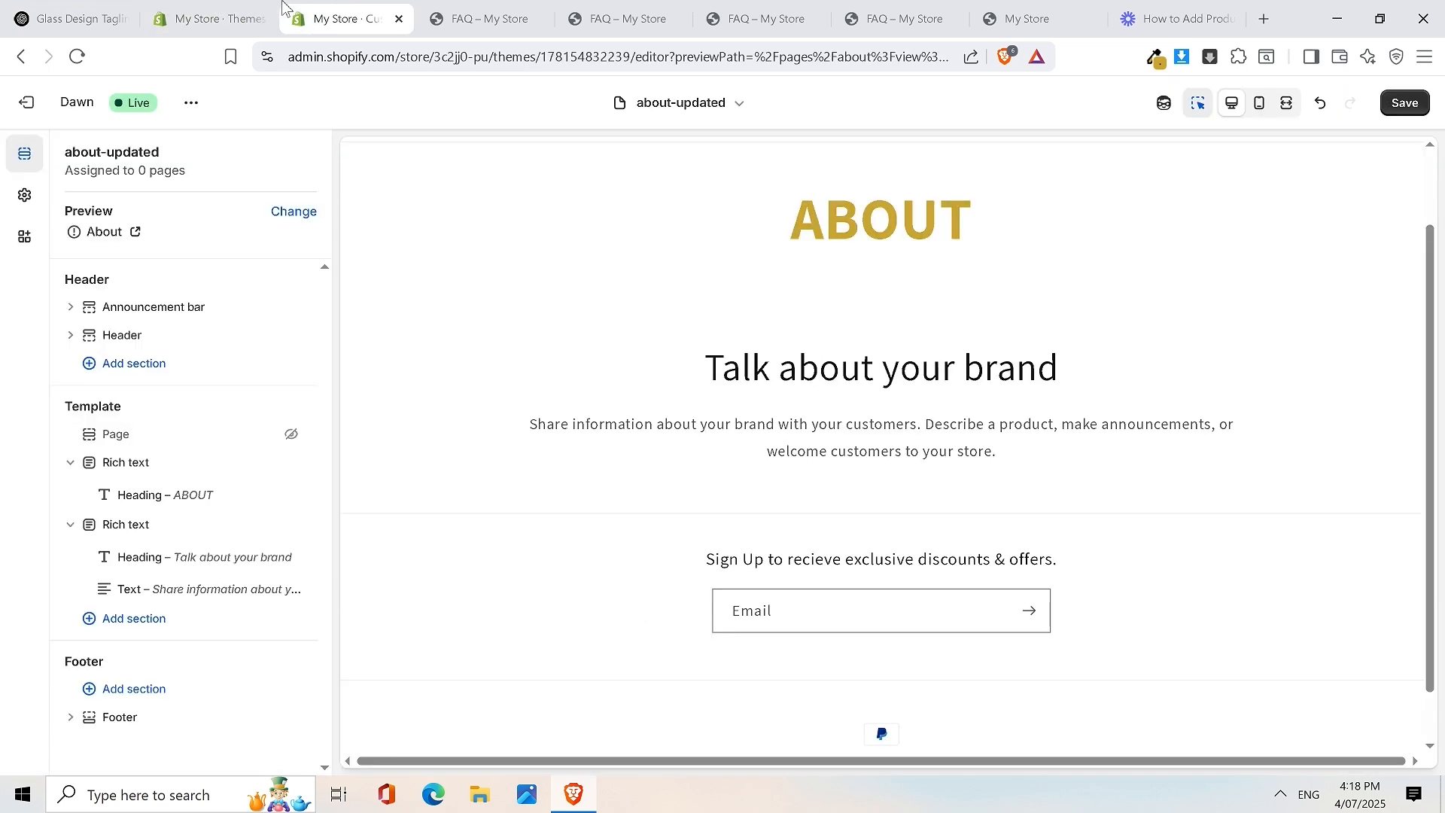
click(909, 446)
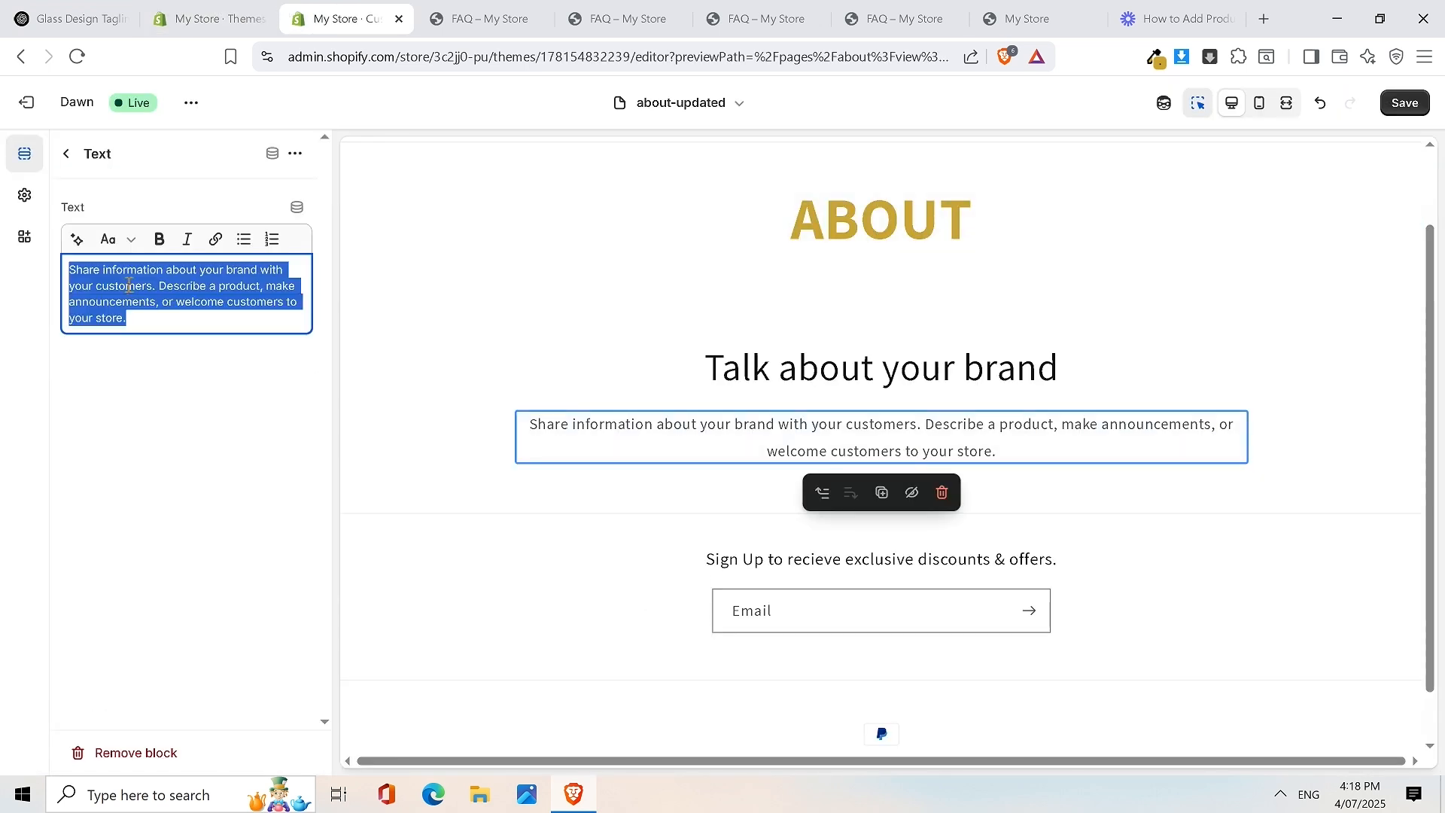
key(ctrl+v)
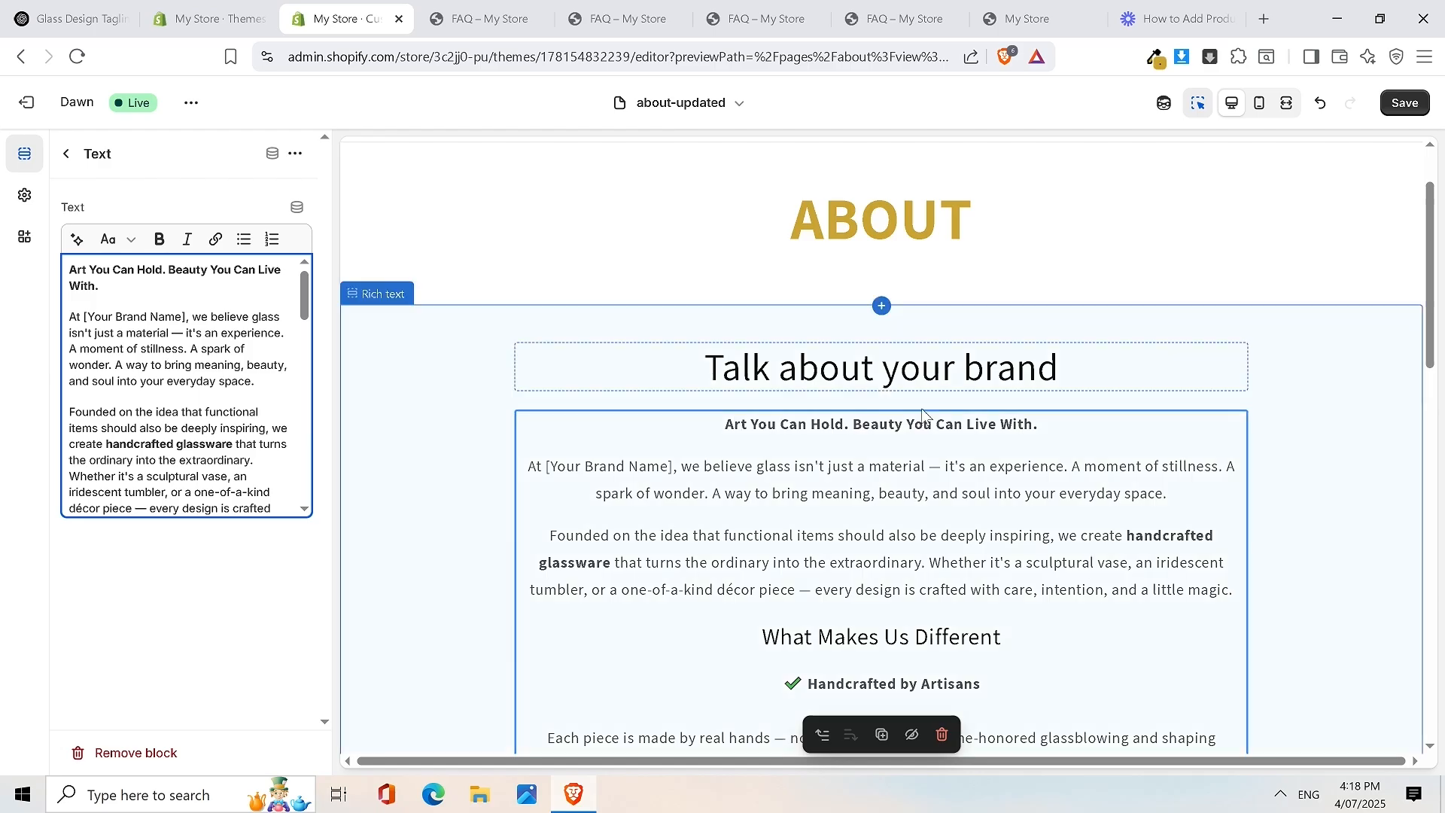
scroll(919, 412, down, 10)
scroll(1057, 455, down, 3)
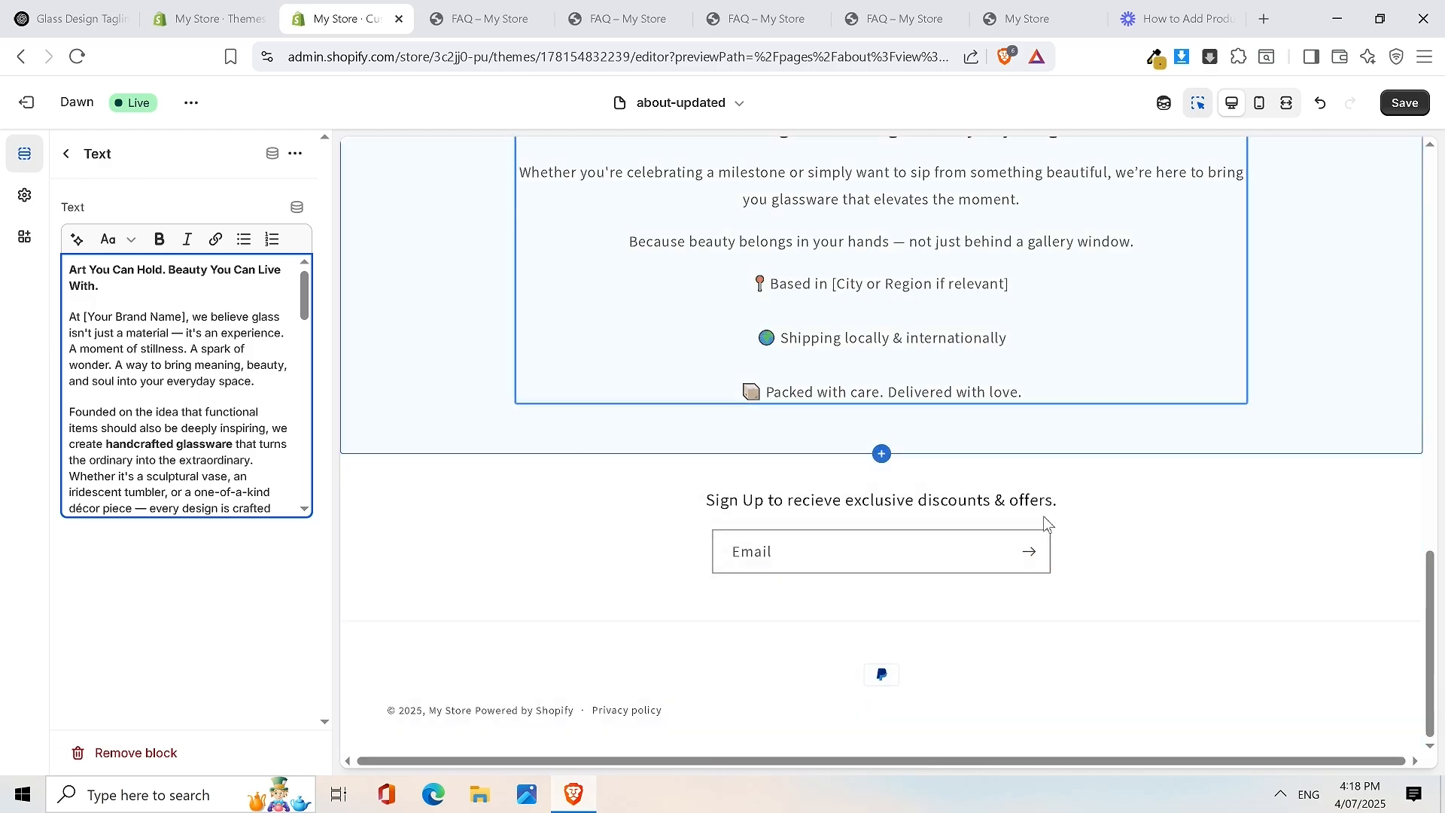
scroll(920, 419, up, 10)
scroll(1057, 505, up, 5)
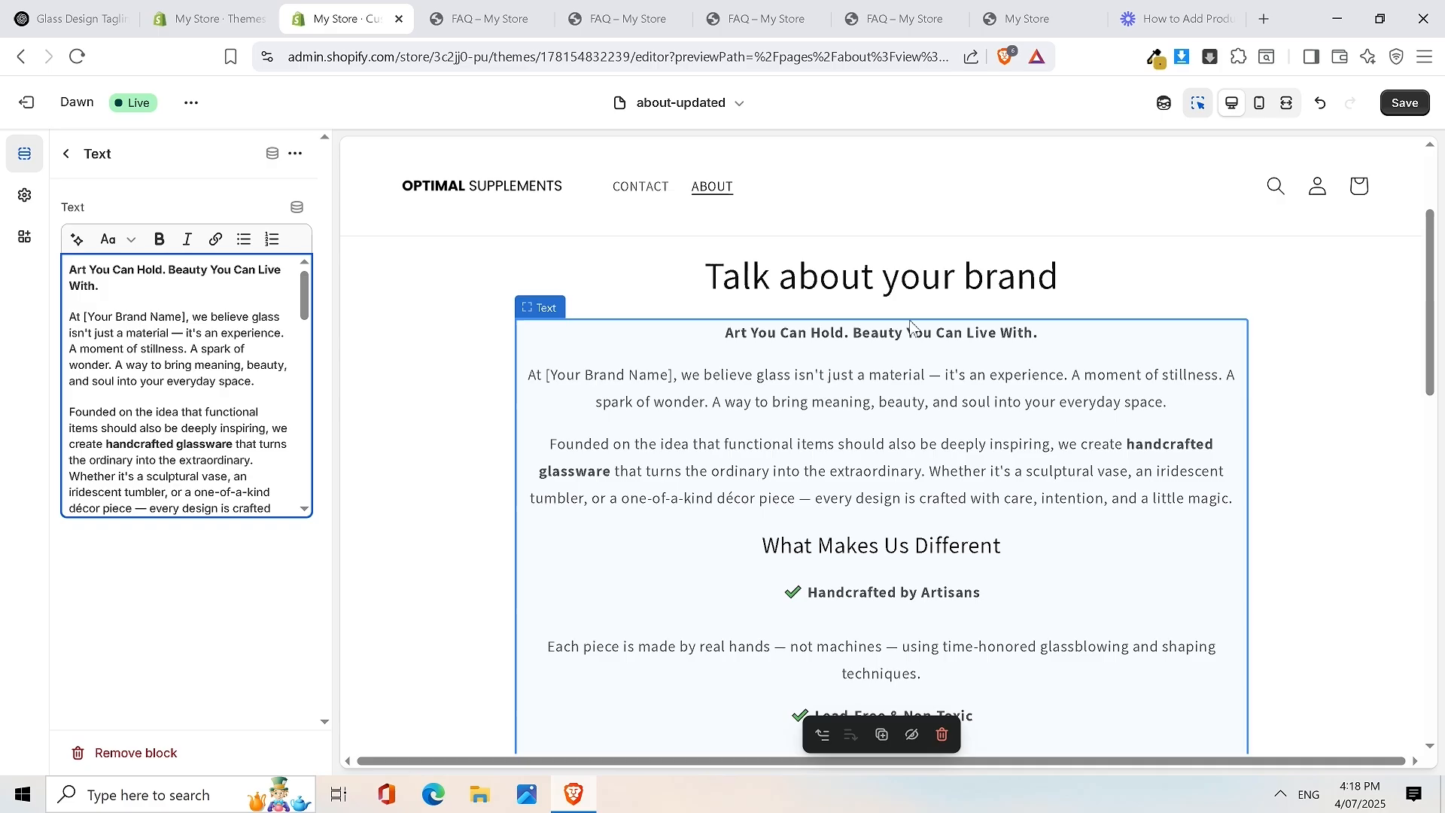
Remove the "Talk about your brand" heading block from the rich text section and undo the removal
click(931, 286)
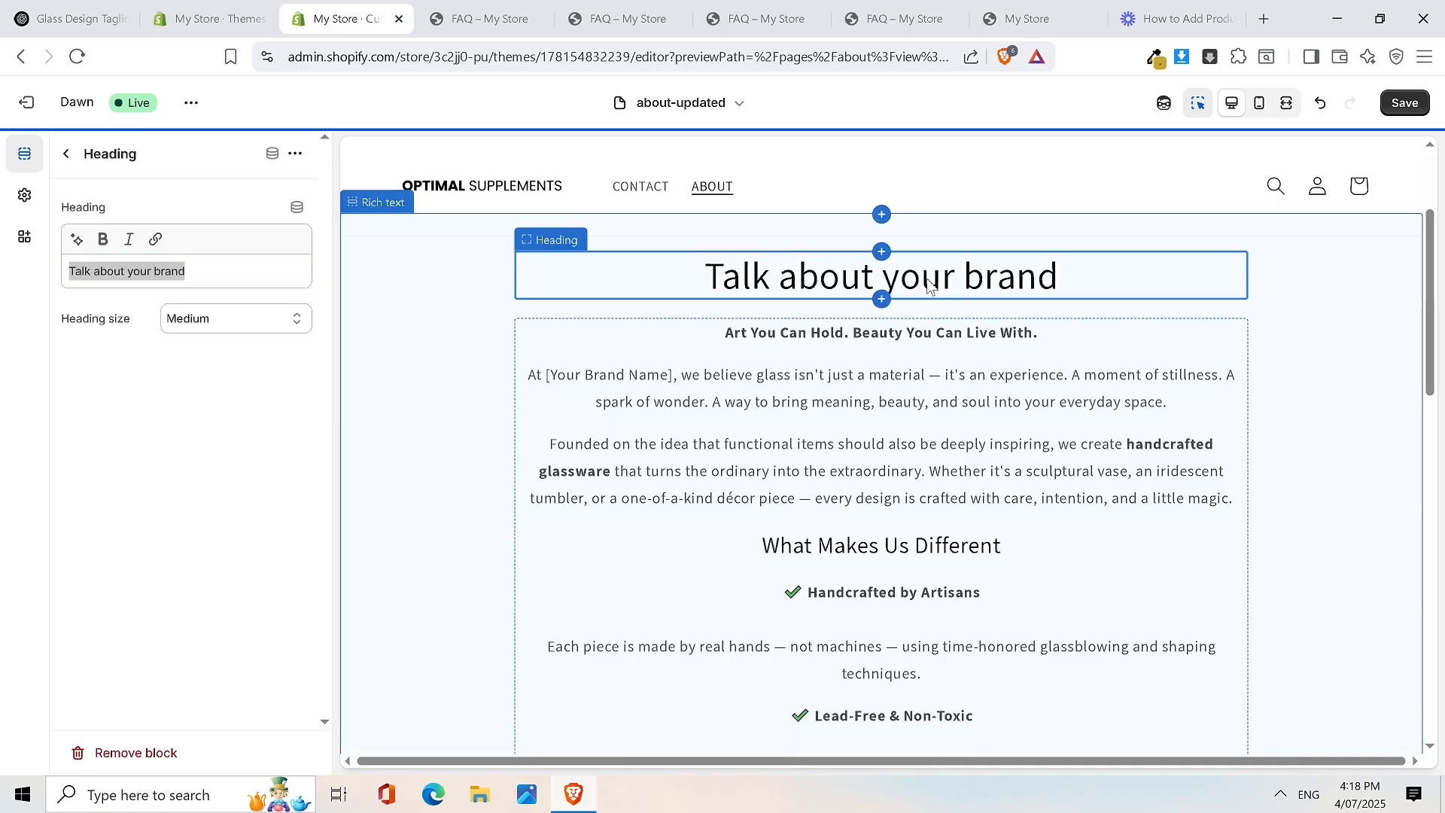
right_click(933, 289)
click(992, 550)
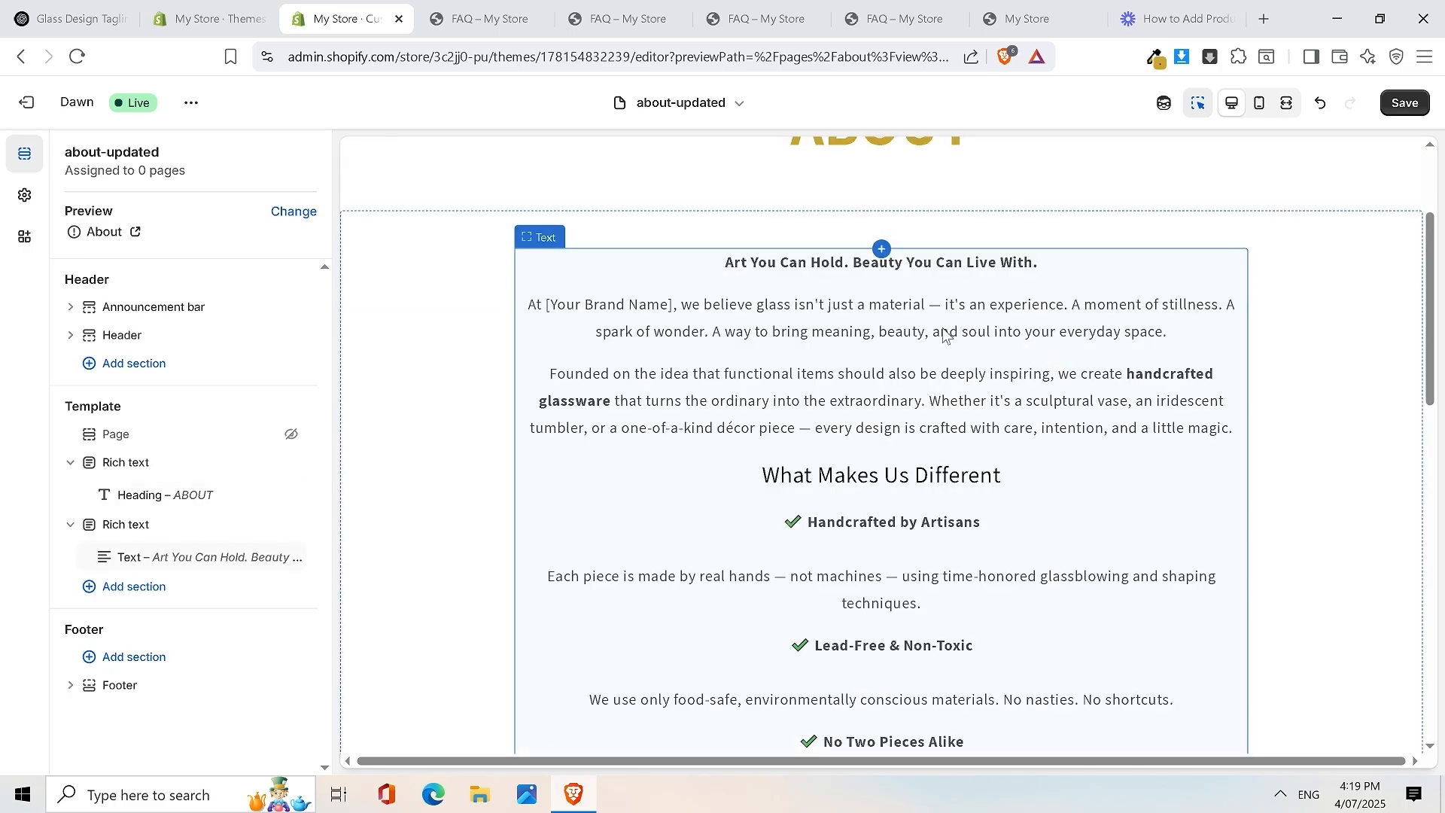
key(ctrl+z)
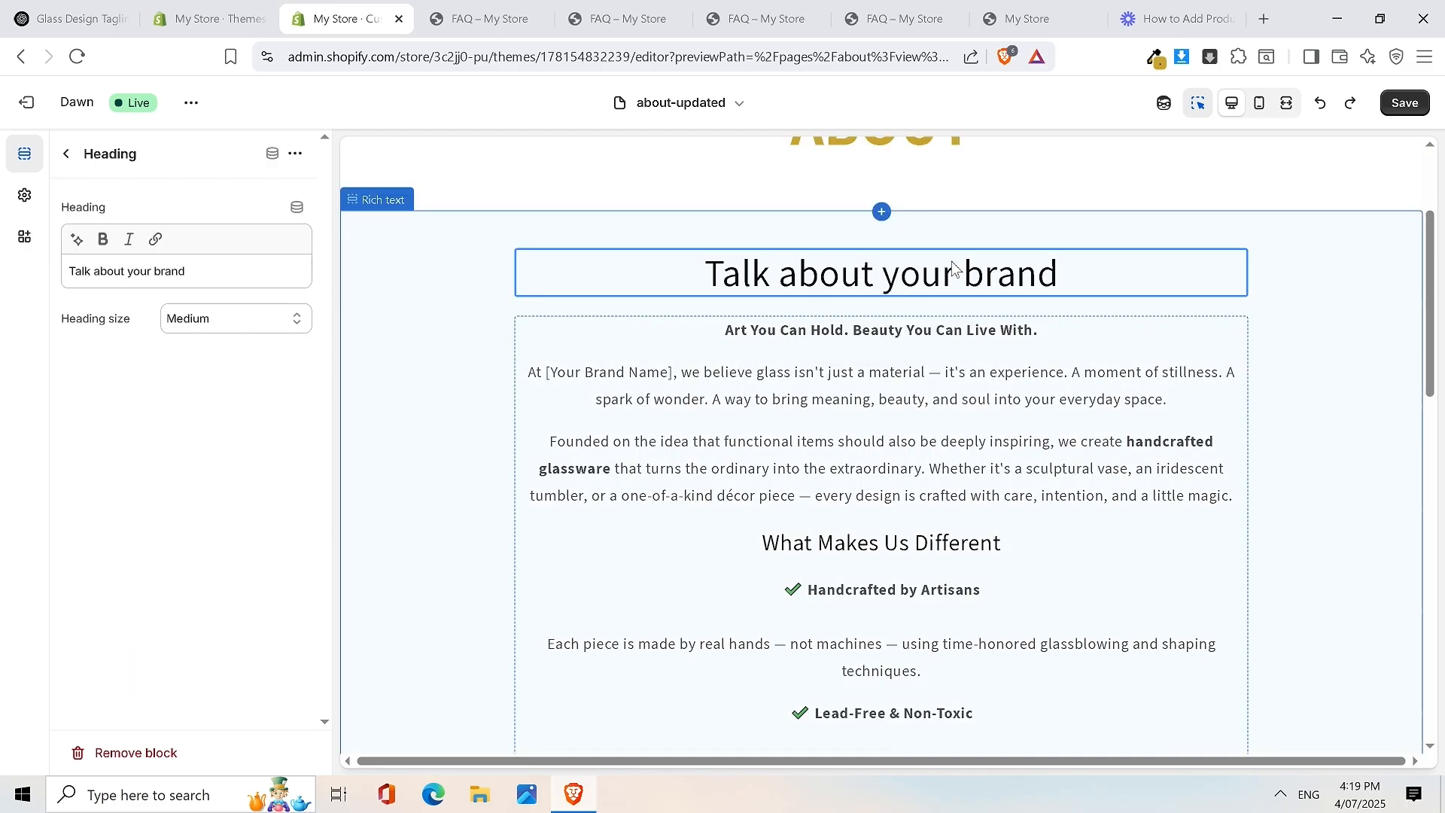
Try to replace the "Talk about your brand" heading by pasting over it, and undo the paste
click(1017, 330)
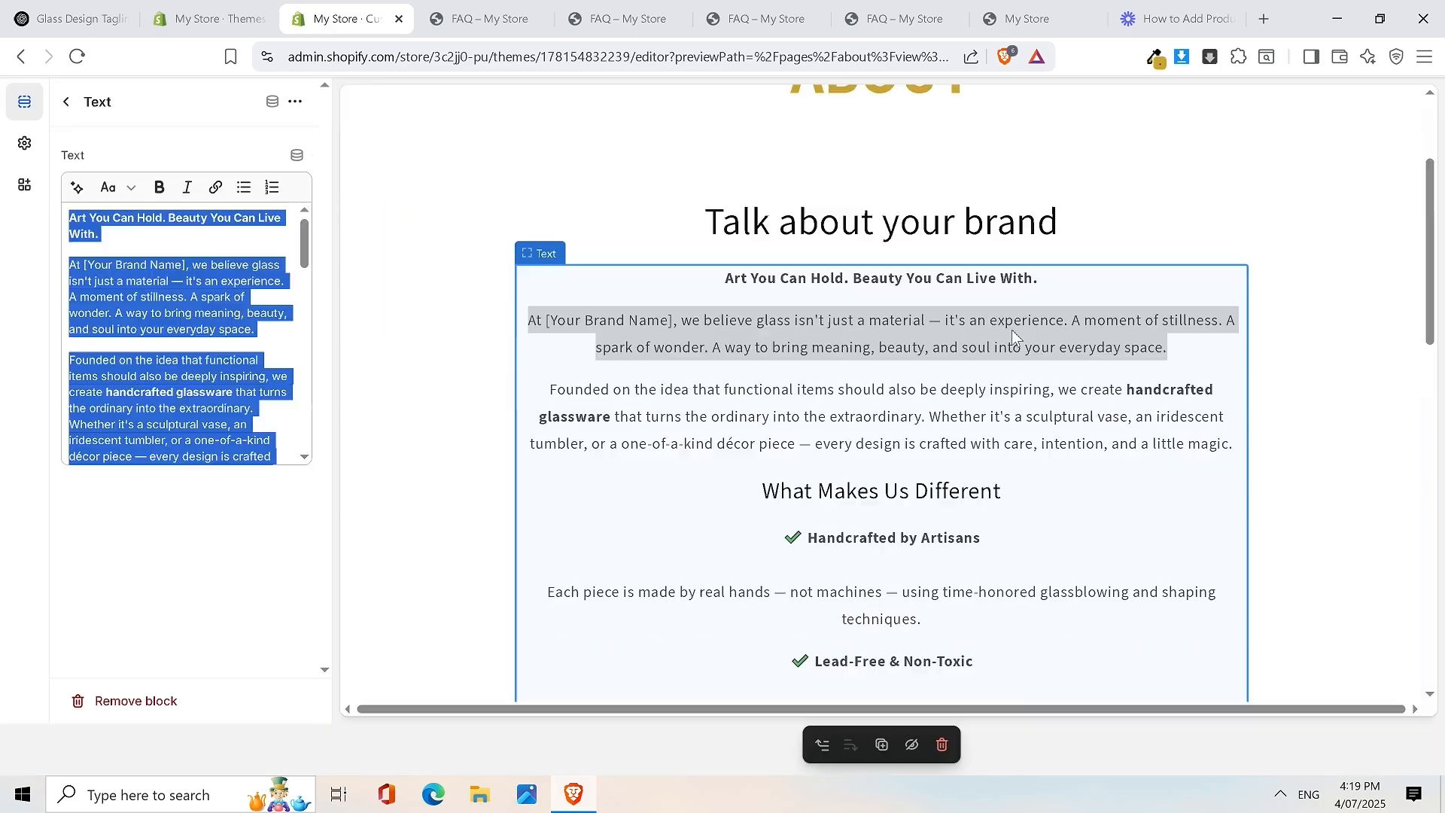
double_click(956, 283)
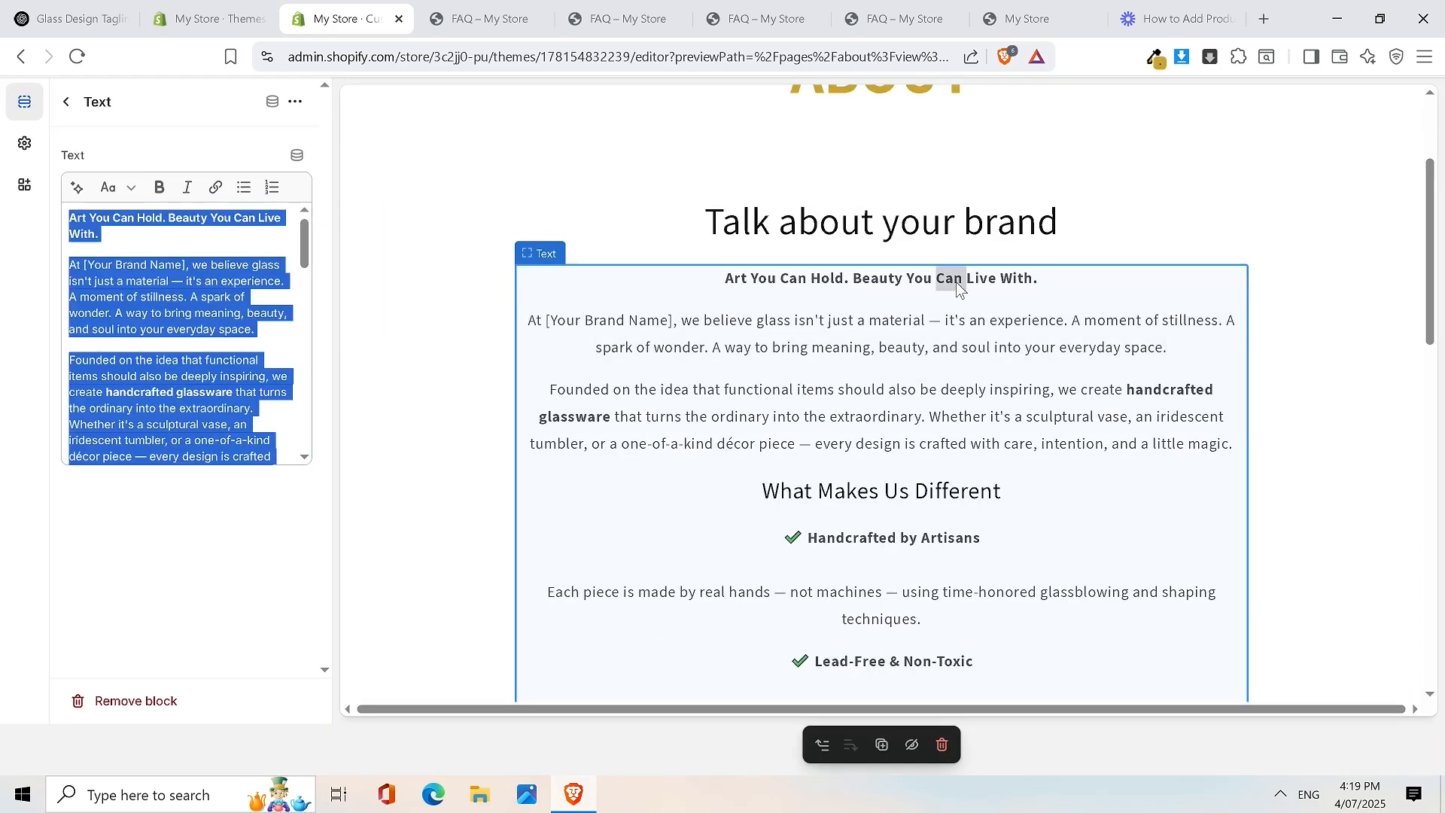
triple_click(955, 281)
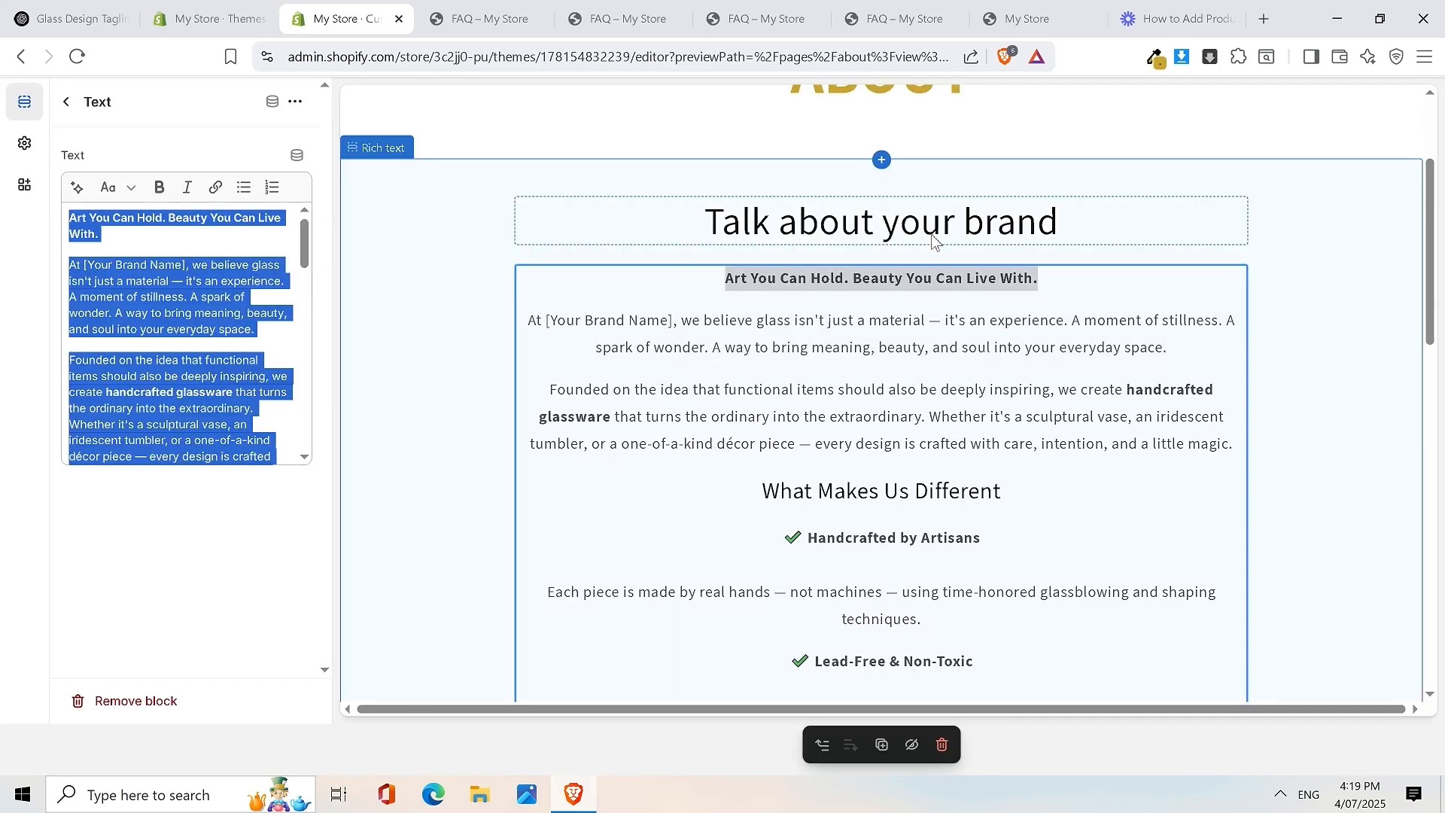
click(931, 235)
triple_click(933, 236)
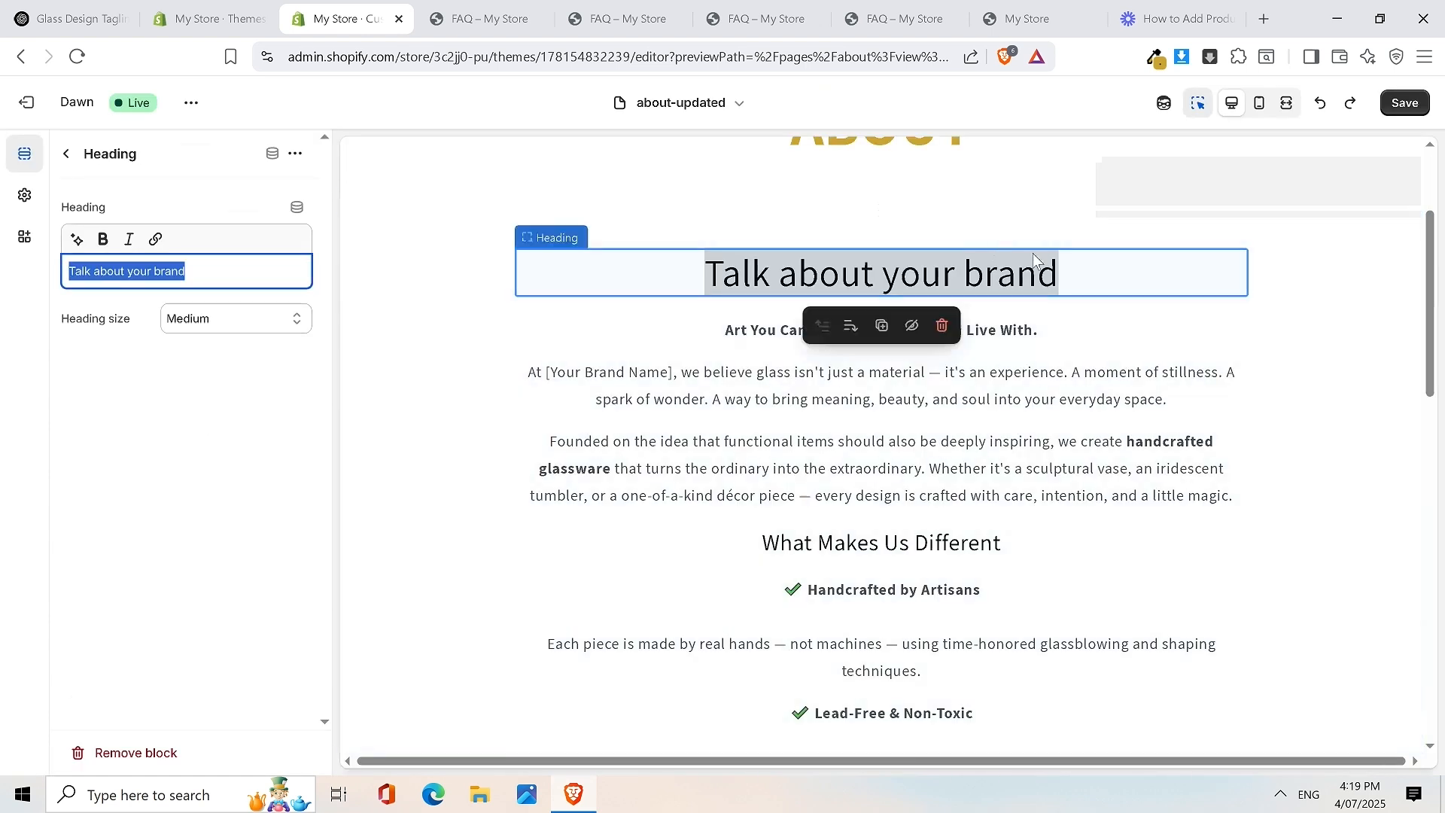
key(ctrl+v)
key(ctrl+z)
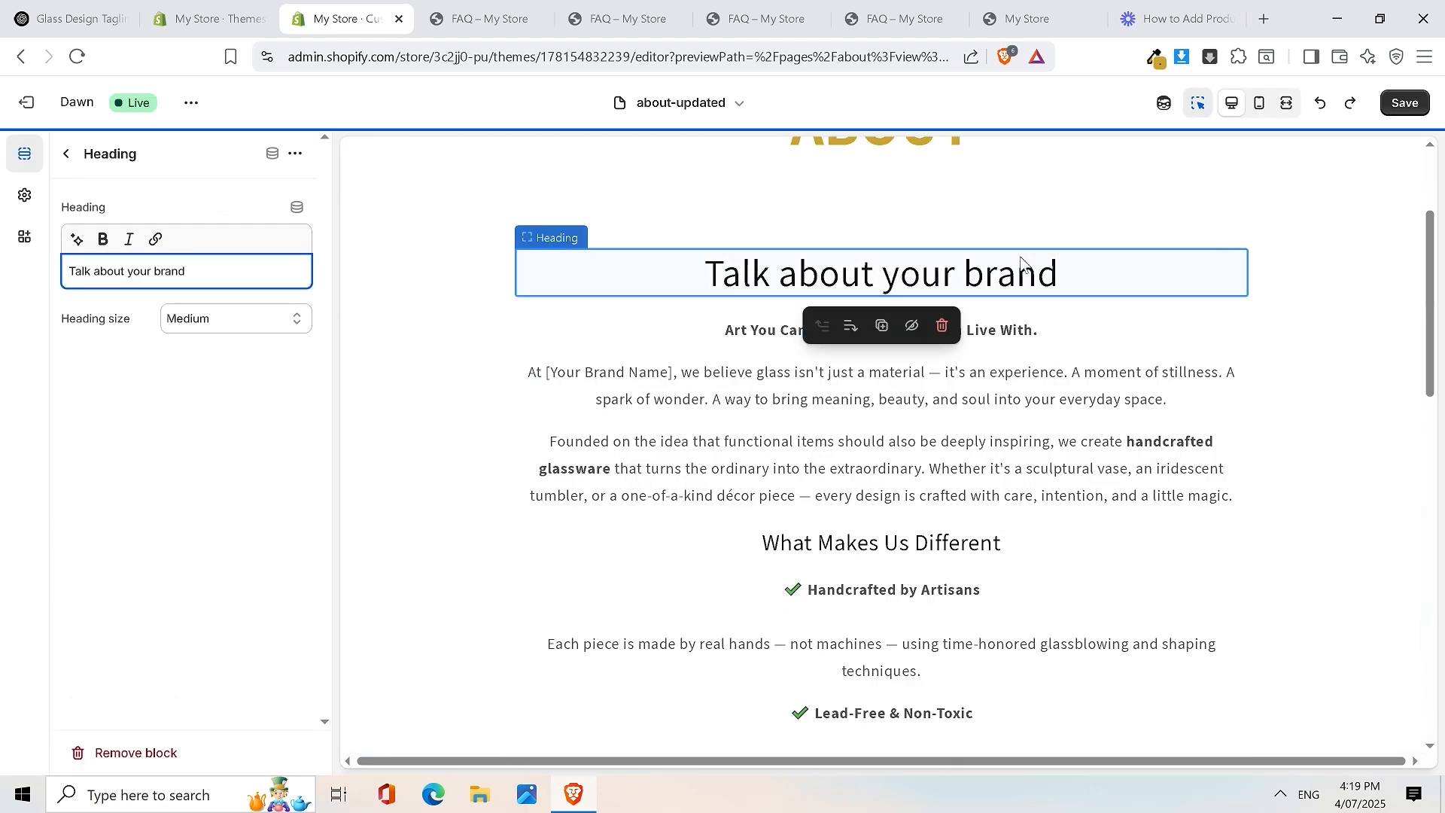
Switch to ChatGPT and copy the tagline "Art You Can Hold. Beauty You Can Live With." below the About Us heading
click(67, 19)
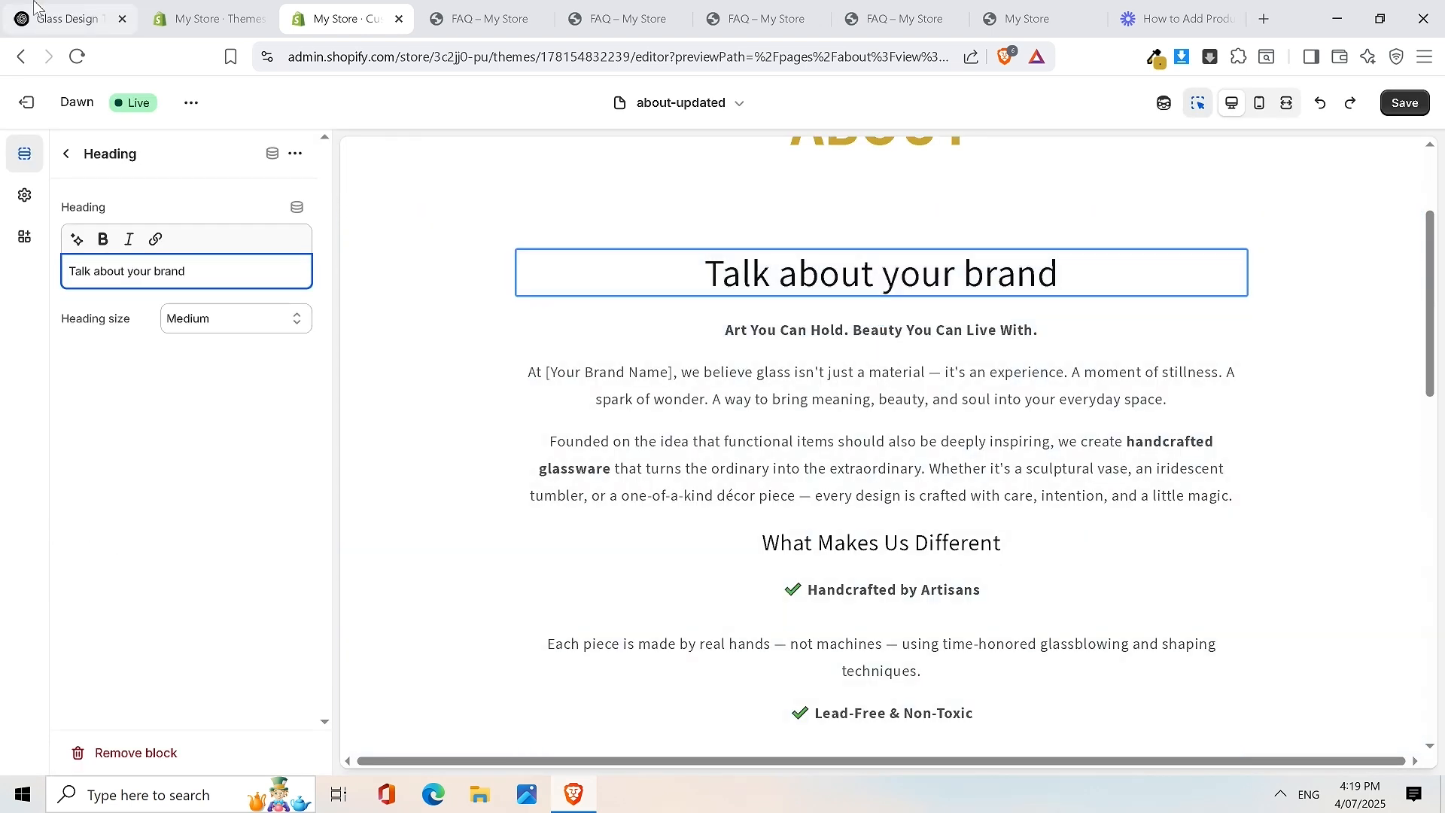
click(442, 216)
drag(380, 223, 832, 232)
scroll(835, 237, up, 15)
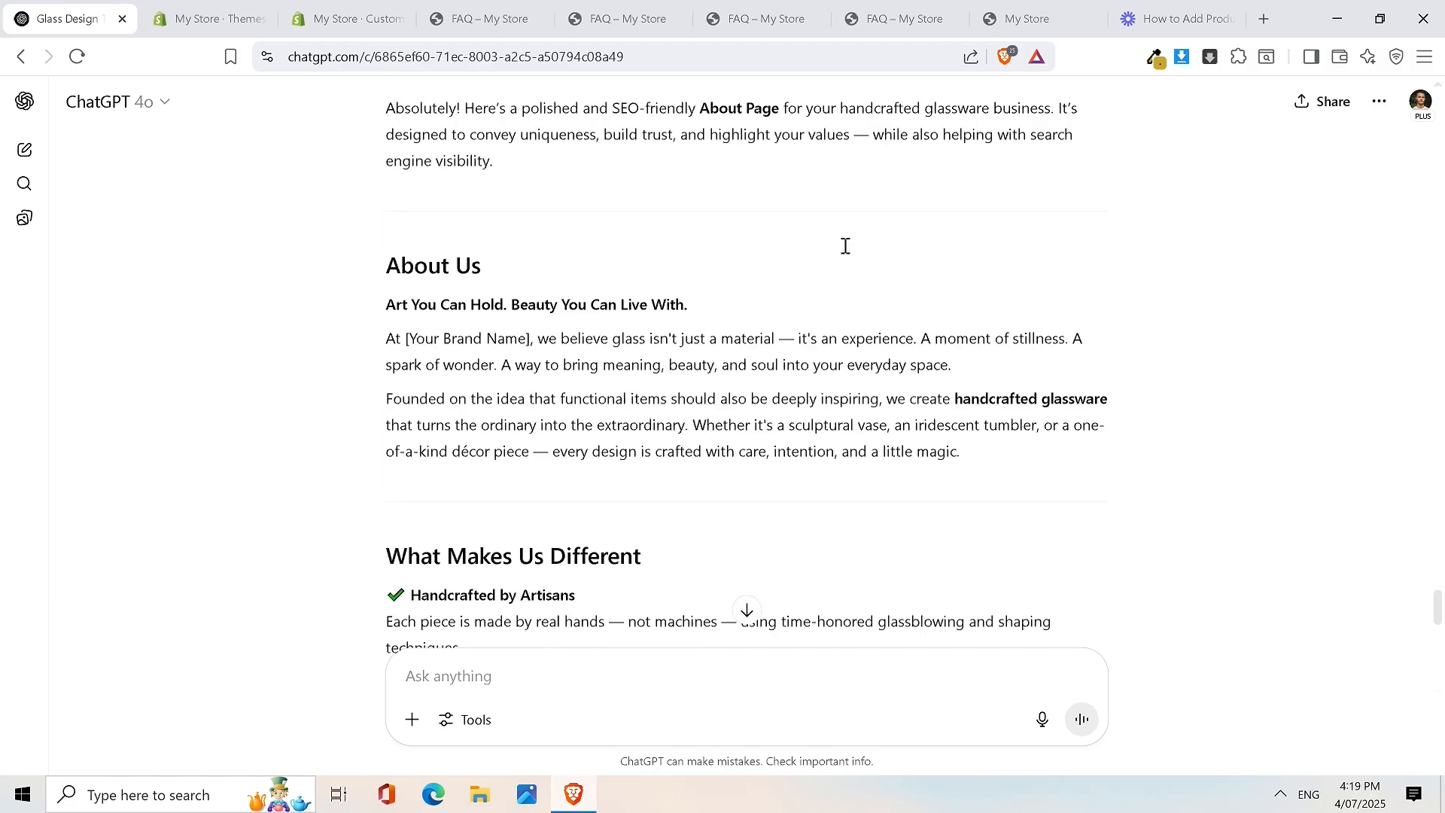
scroll(737, 271, up, 1)
drag(717, 410, 712, 395)
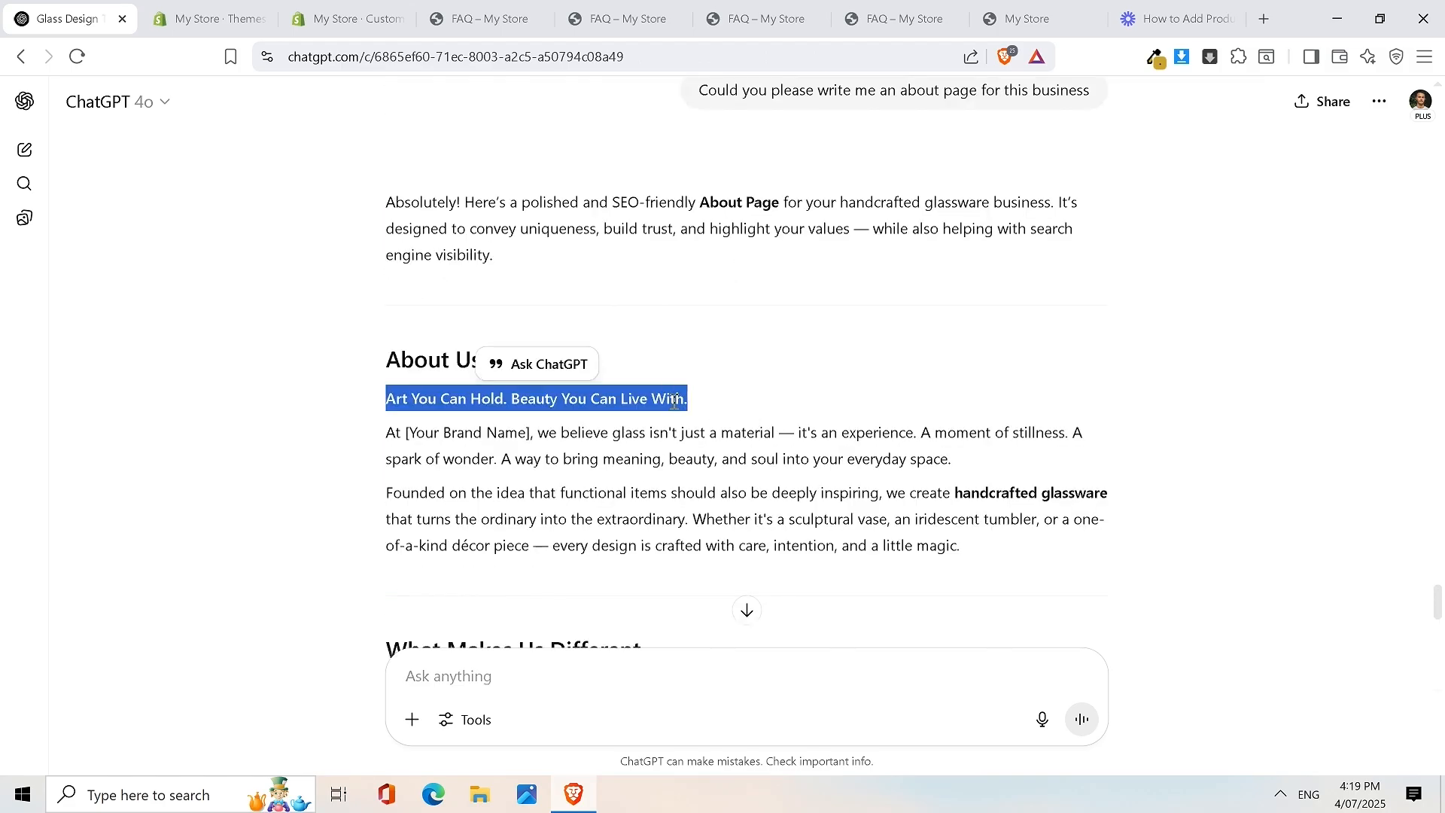
right_click(682, 401)
click(716, 418)
Switch to the Shopify theme editor, replace the rich text heading with the copied tagline, and make it bold
click(297, 9)
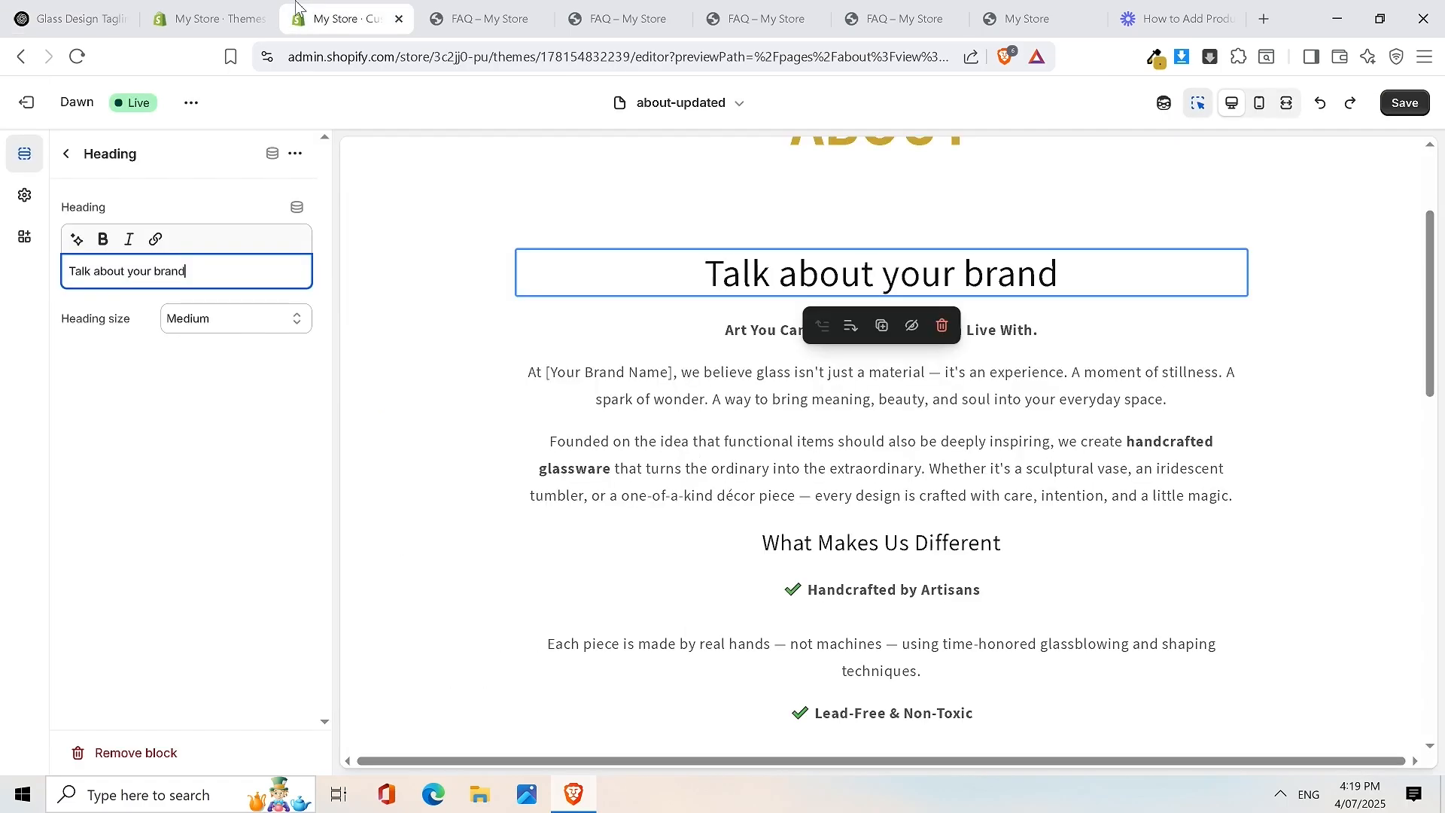
triple_click(155, 274)
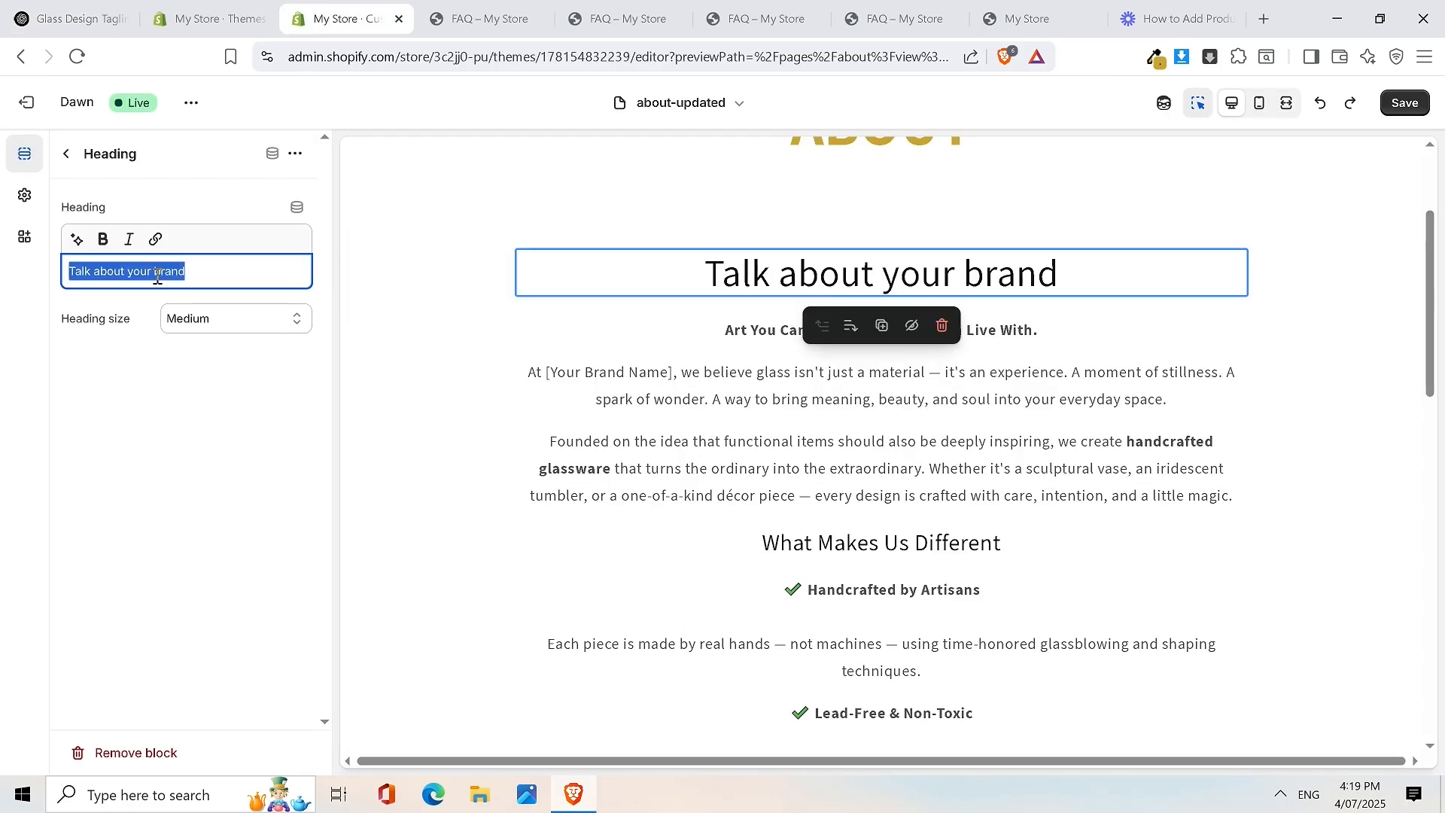
key(ctrl+v)
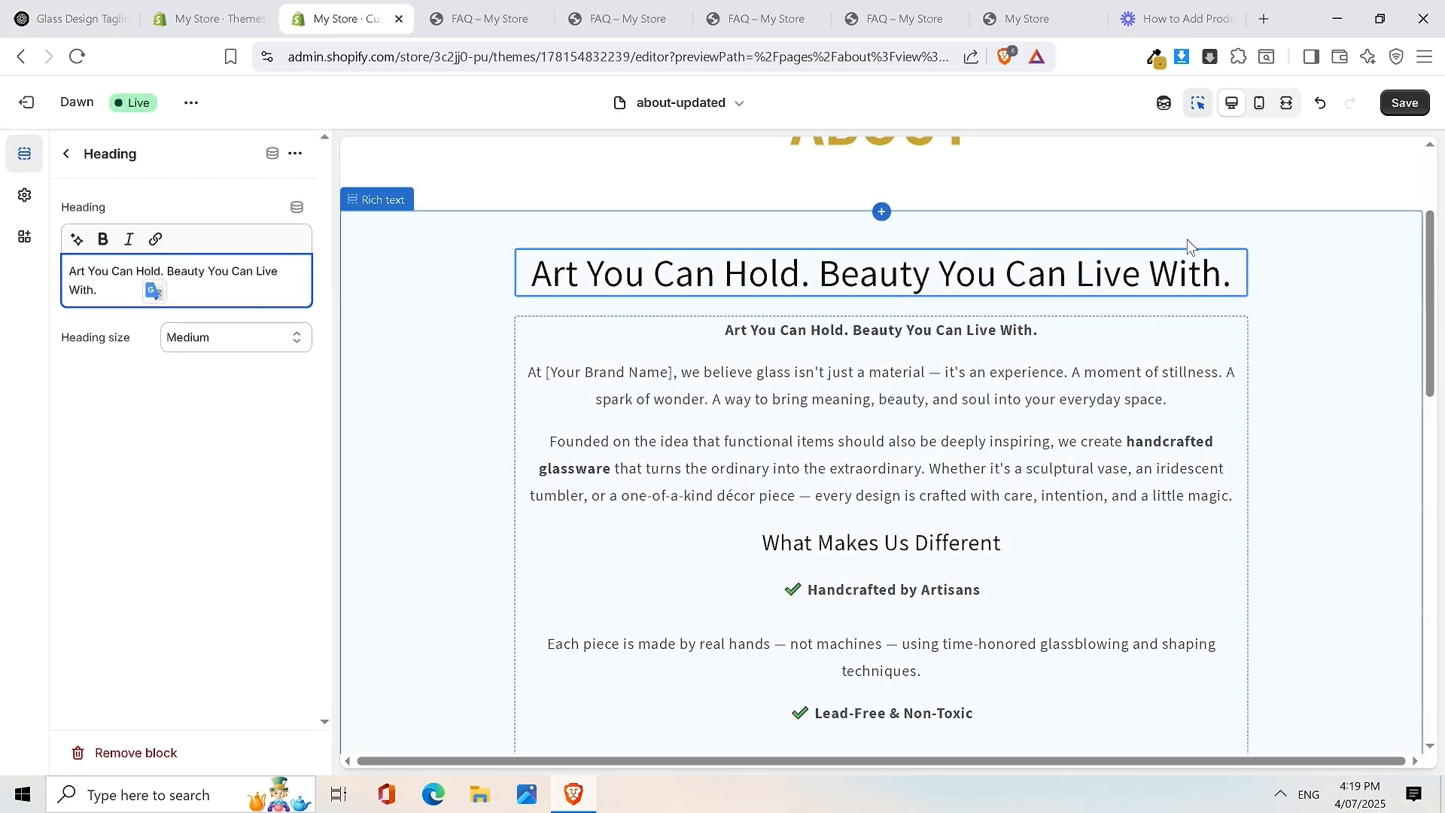
key(ctrl+a)
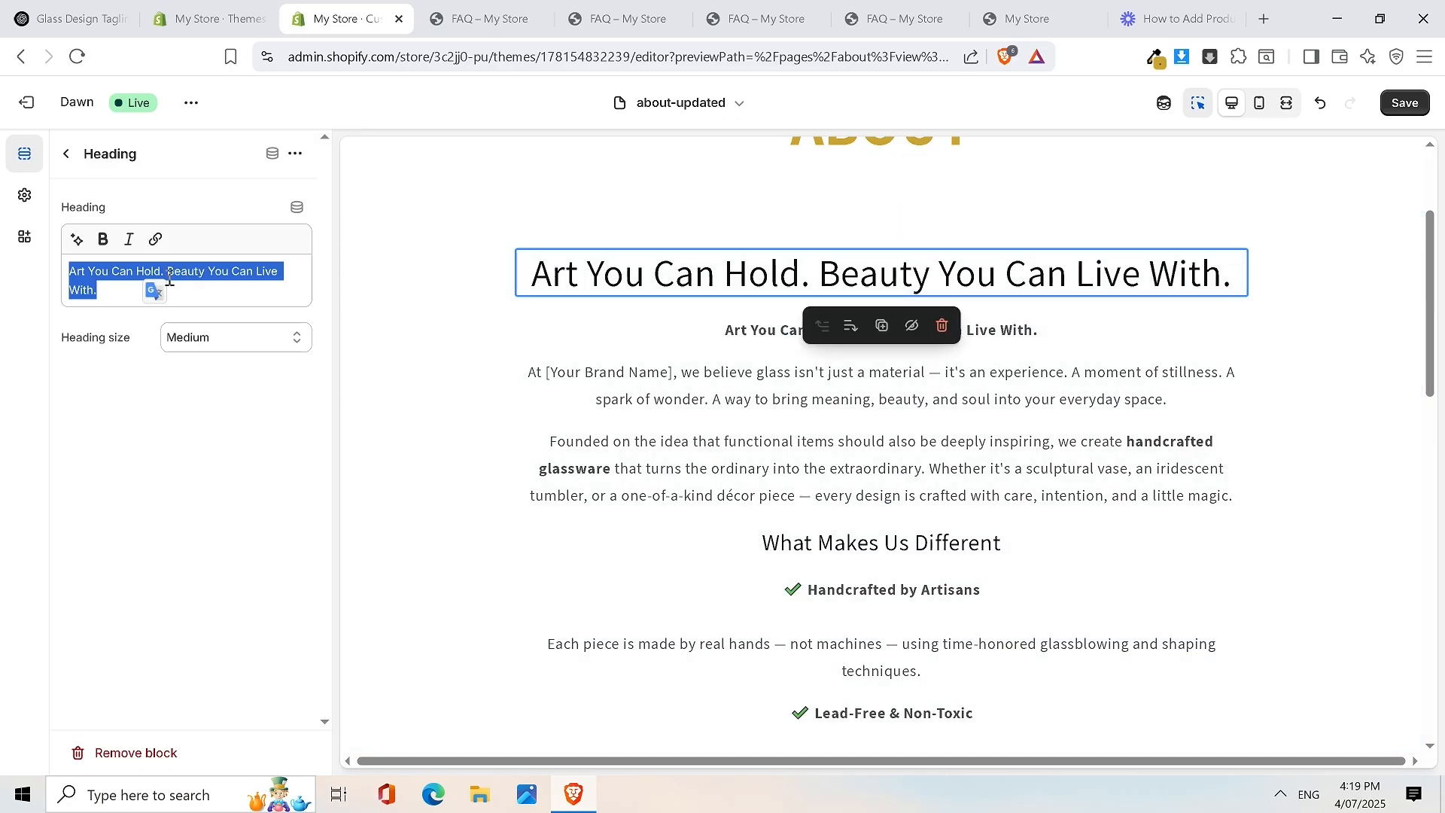
click(103, 239)
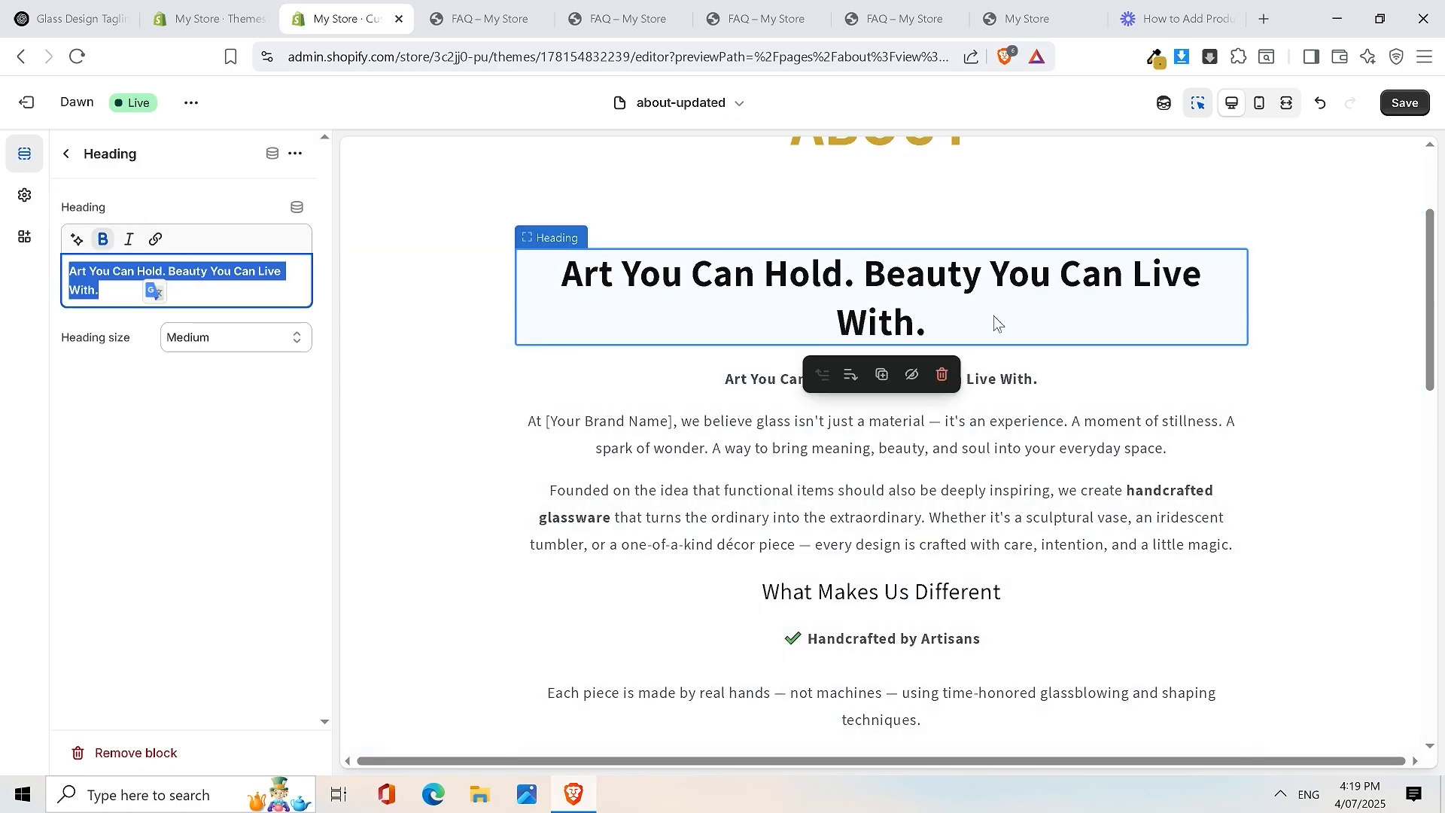
Duplicate the bold heading block and move the text block up, above the duplicate
right_click(1006, 292)
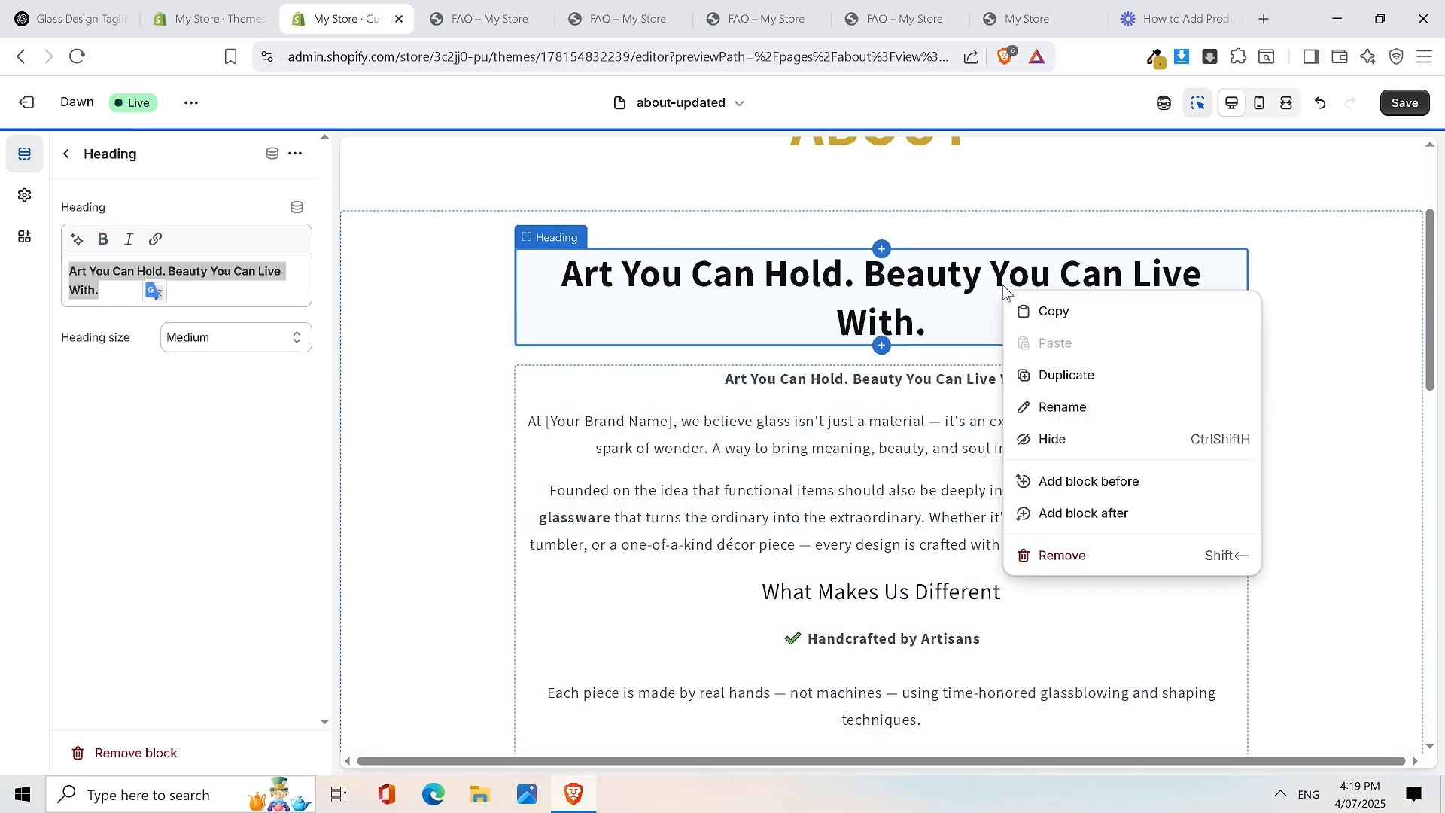
click(1067, 374)
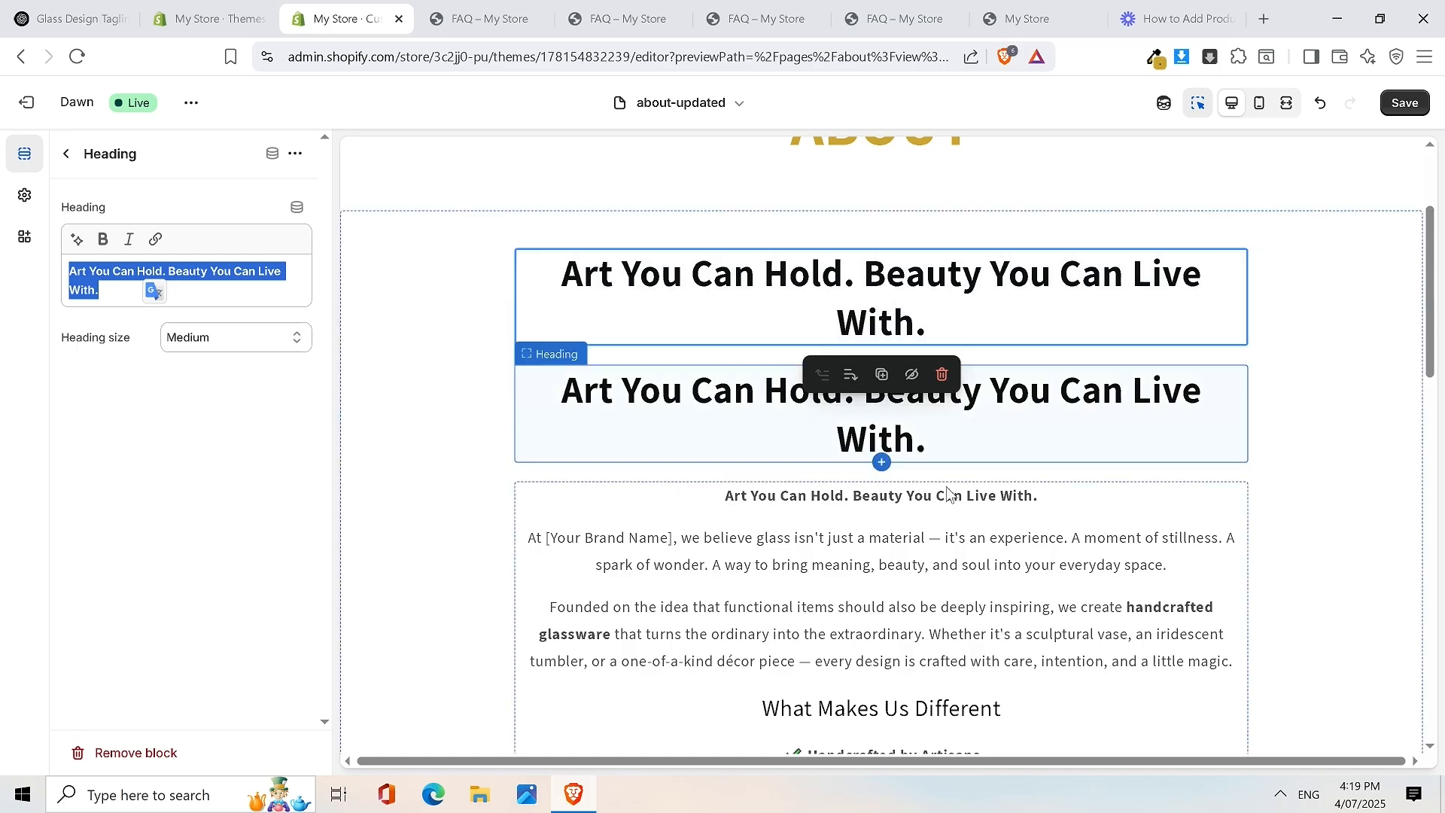
drag(966, 537, 926, 389)
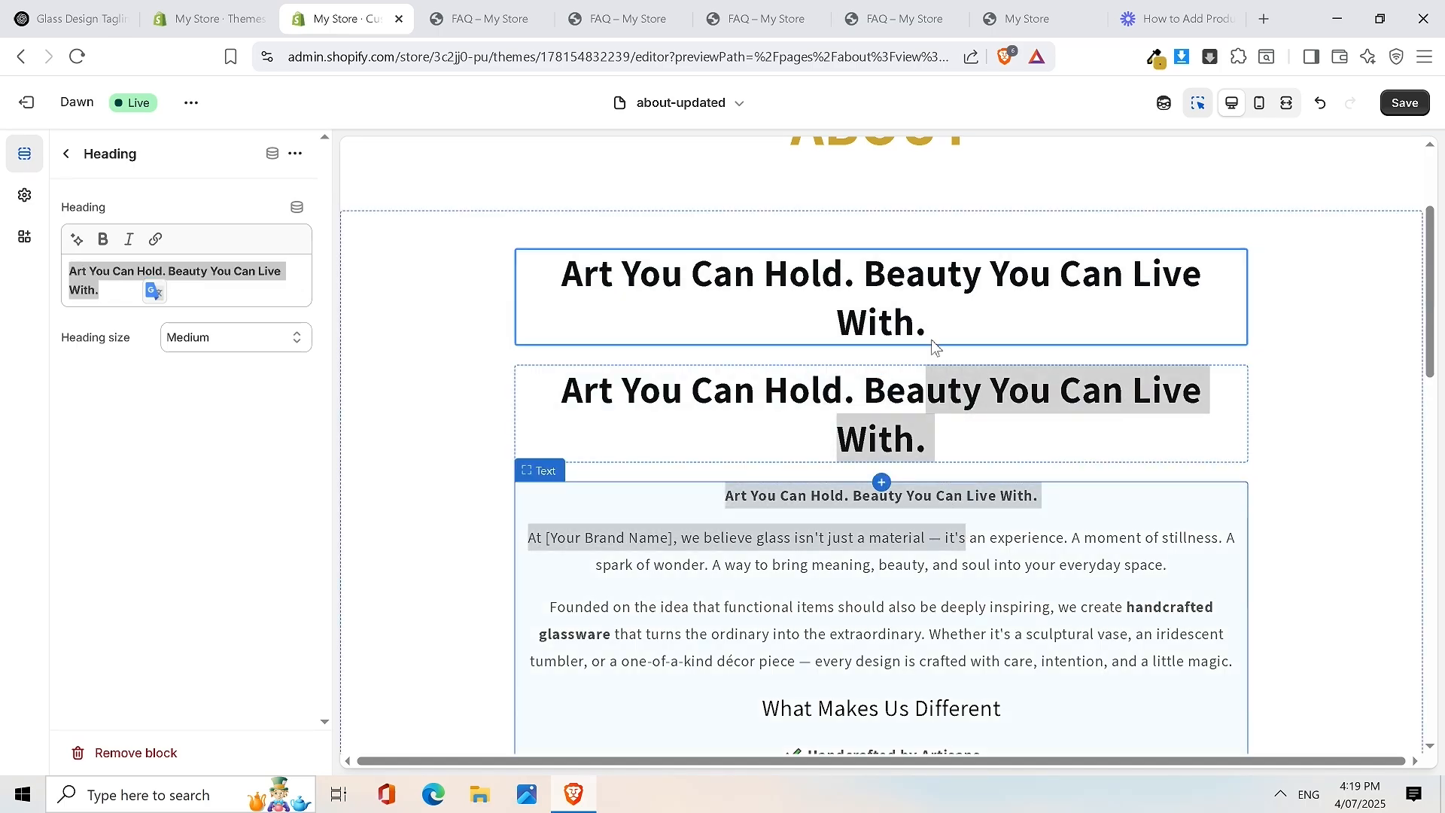
click(846, 564)
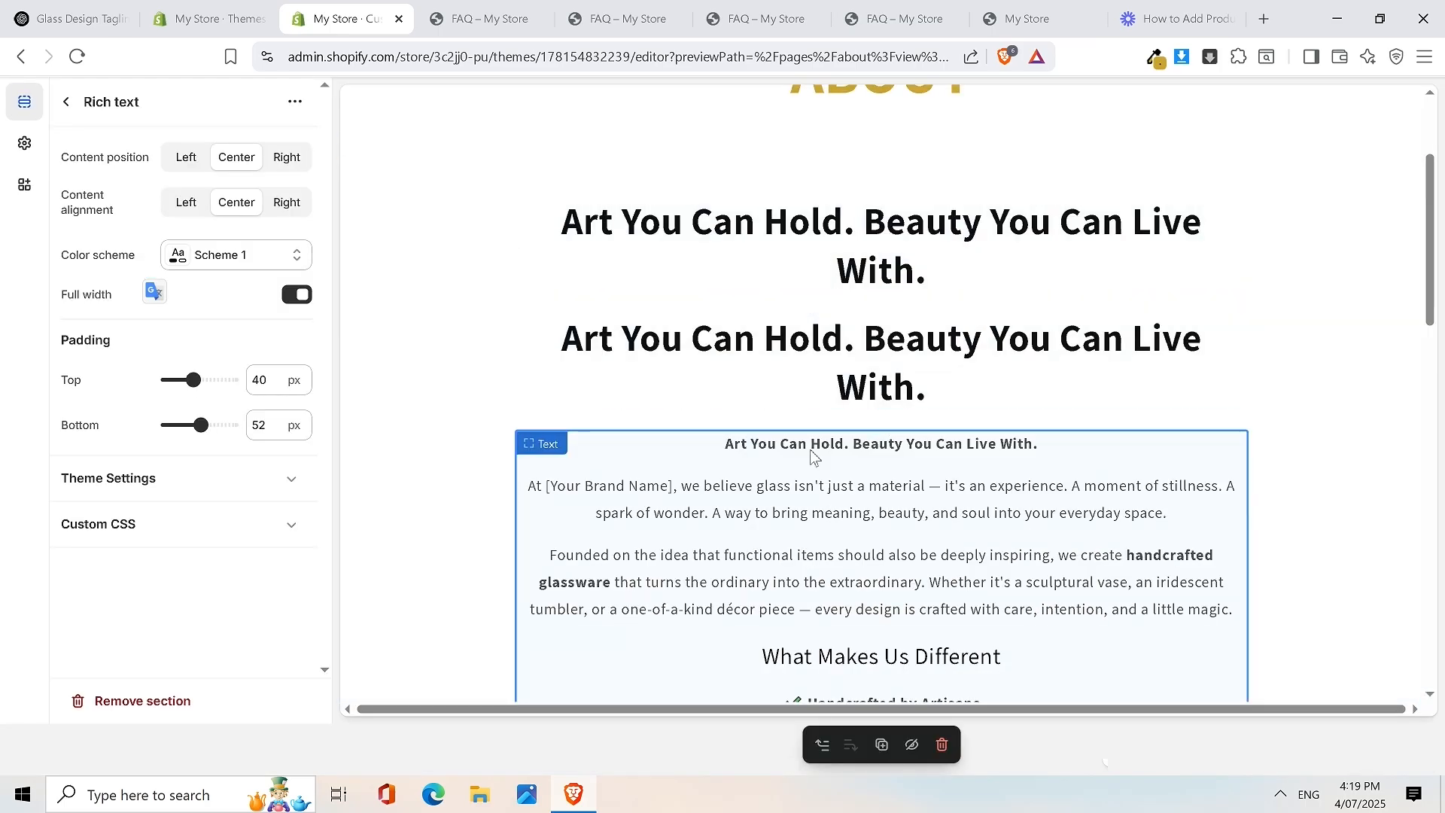
click(812, 455)
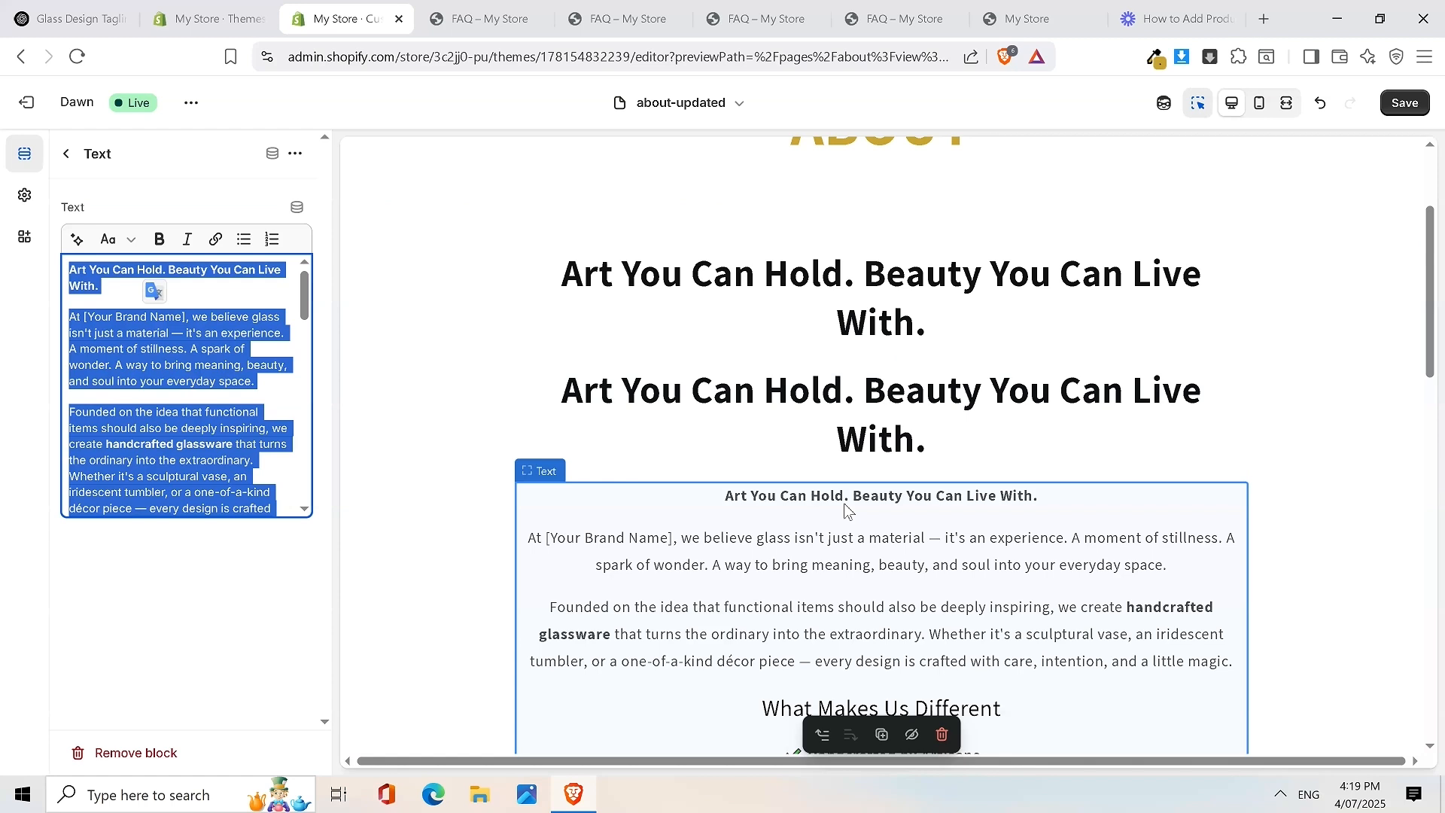
click(822, 734)
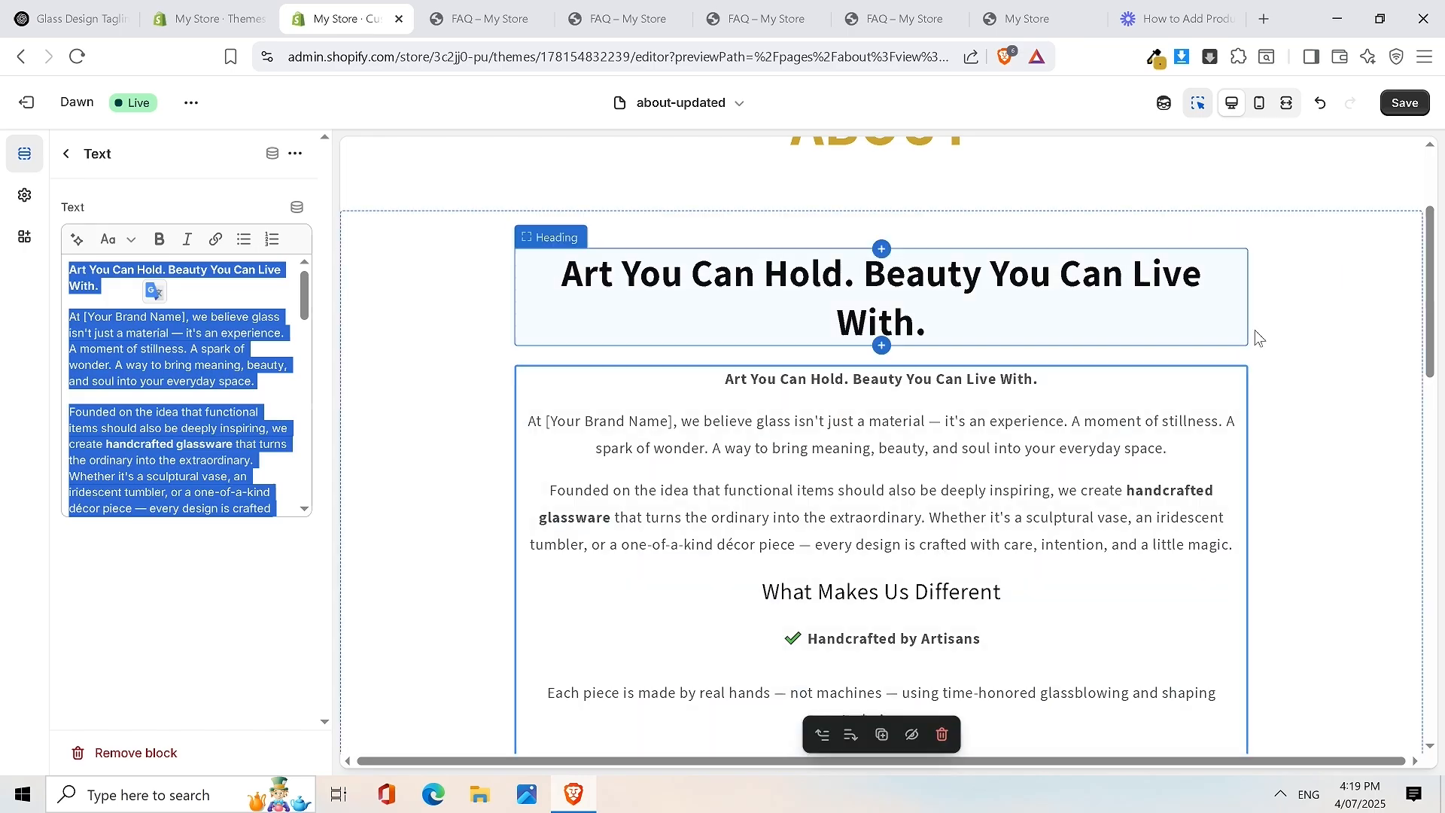
Undo the block move, the heading duplication, the heading edits and the pasted About text
key(ctrl+z)
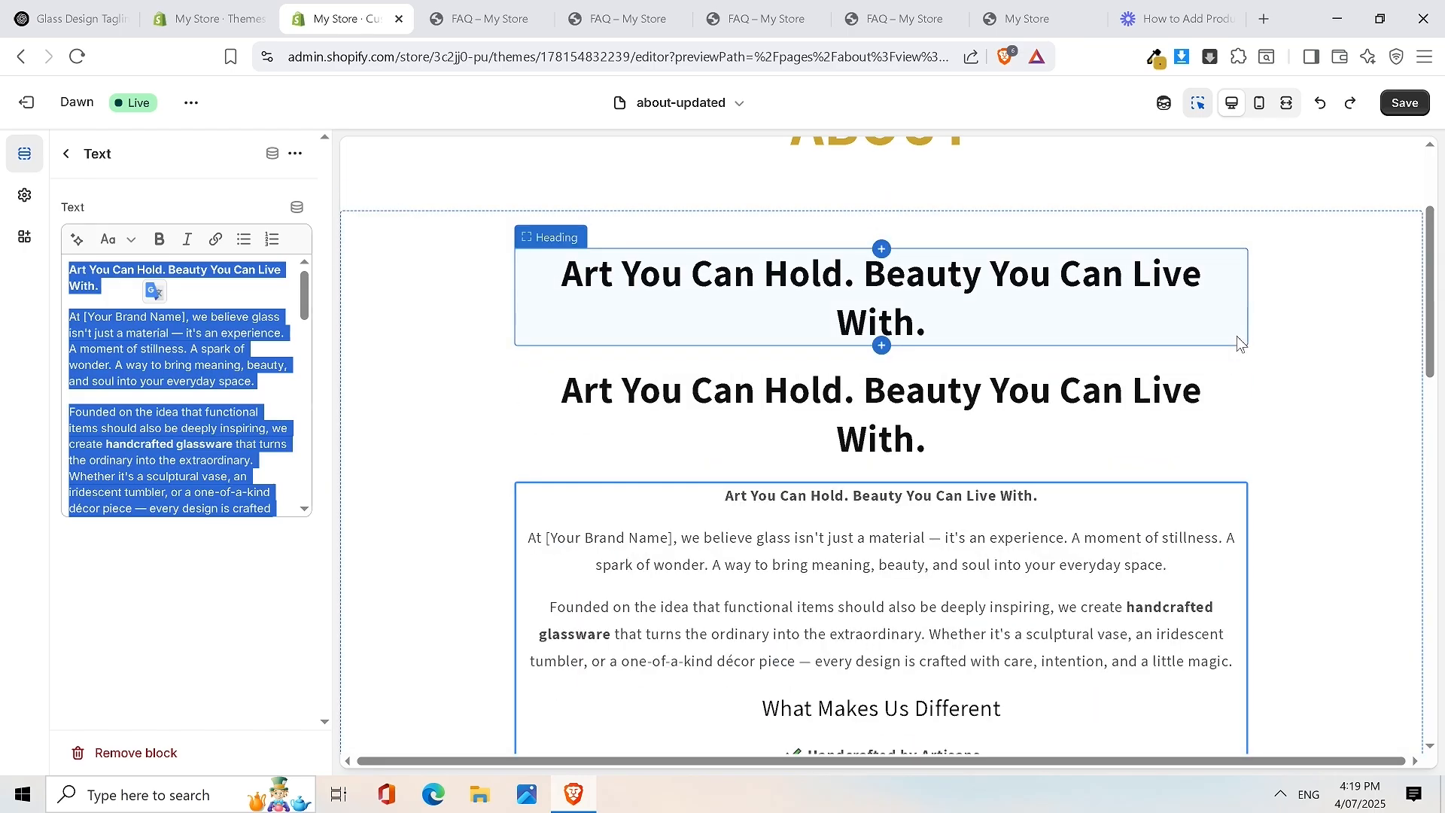
key(ctrl+z)
key(ctrl+z)
key(ctrl+z)
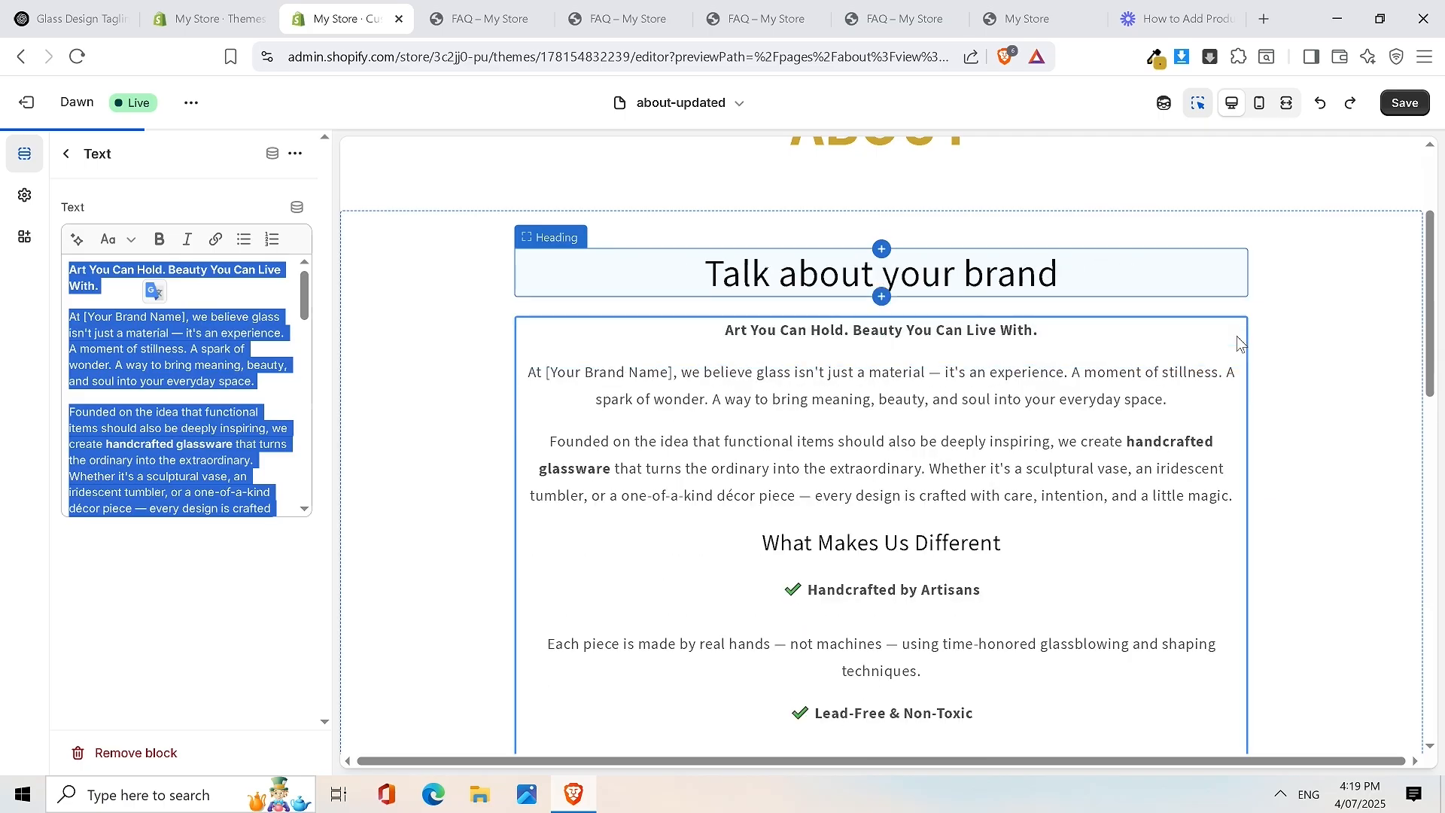
key(ctrl+z)
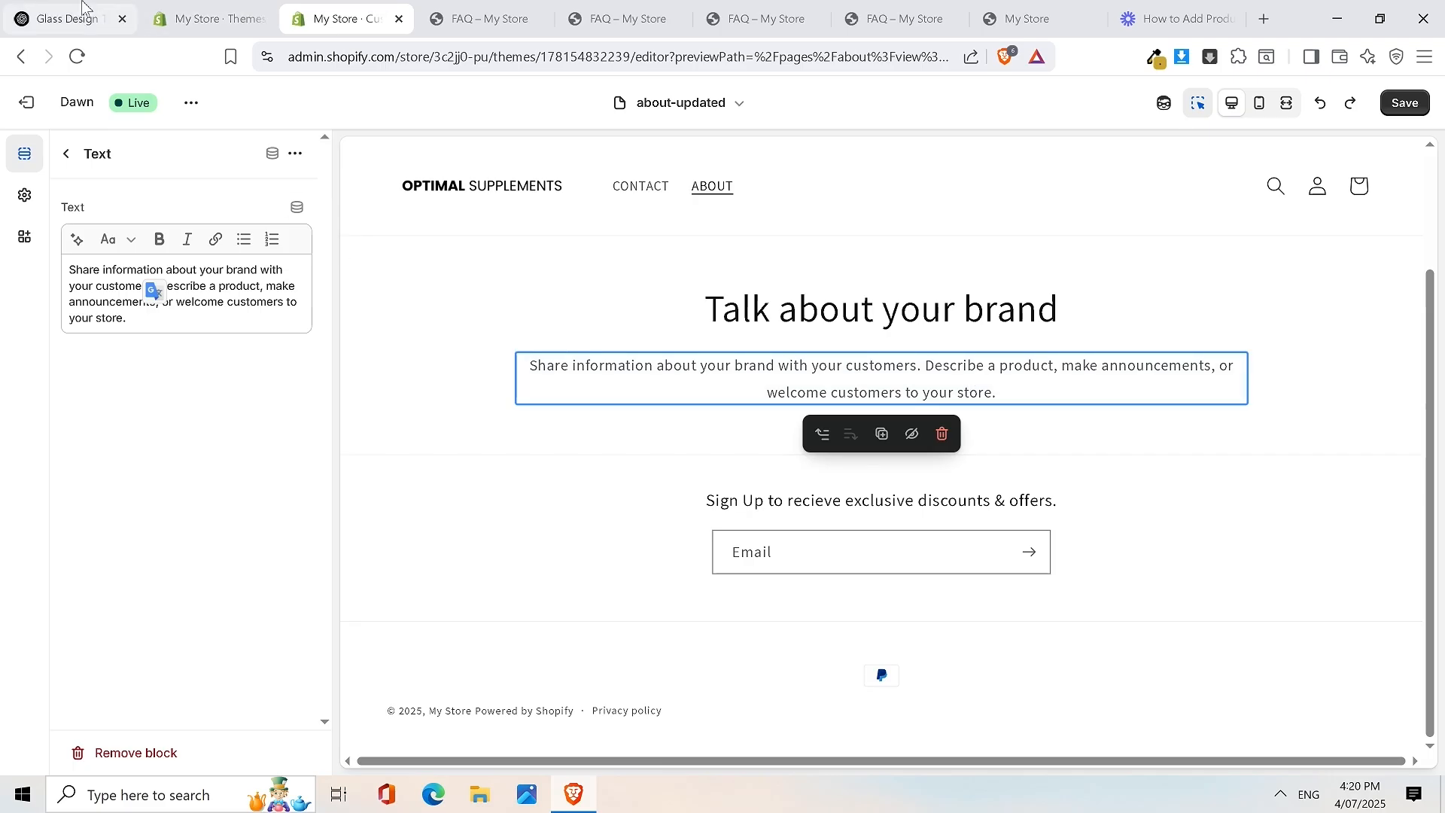
Switch to ChatGPT and copy the full About text again, starting from "Art You Can Hold. Beauty You Can Live With."
click(68, 18)
drag(386, 407, 743, 415)
scroll(851, 461, down, 15)
right_click(670, 392)
click(692, 408)
Switch to the Shopify theme editor and replace the text block's placeholder paragraph with the copied About text
click(354, 18)
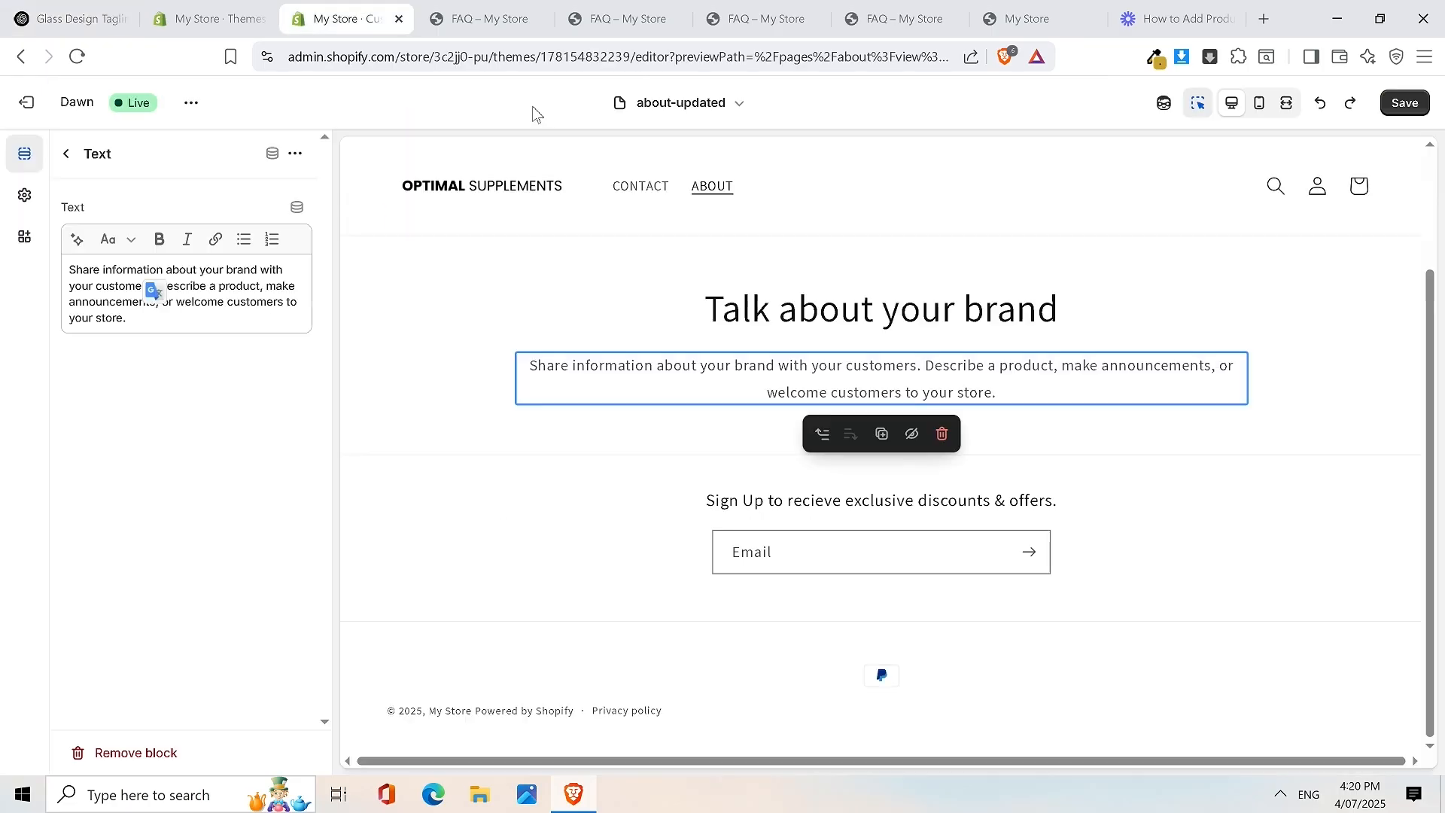
double_click(202, 303)
key(ctrl+a)
key(ctrl+v)
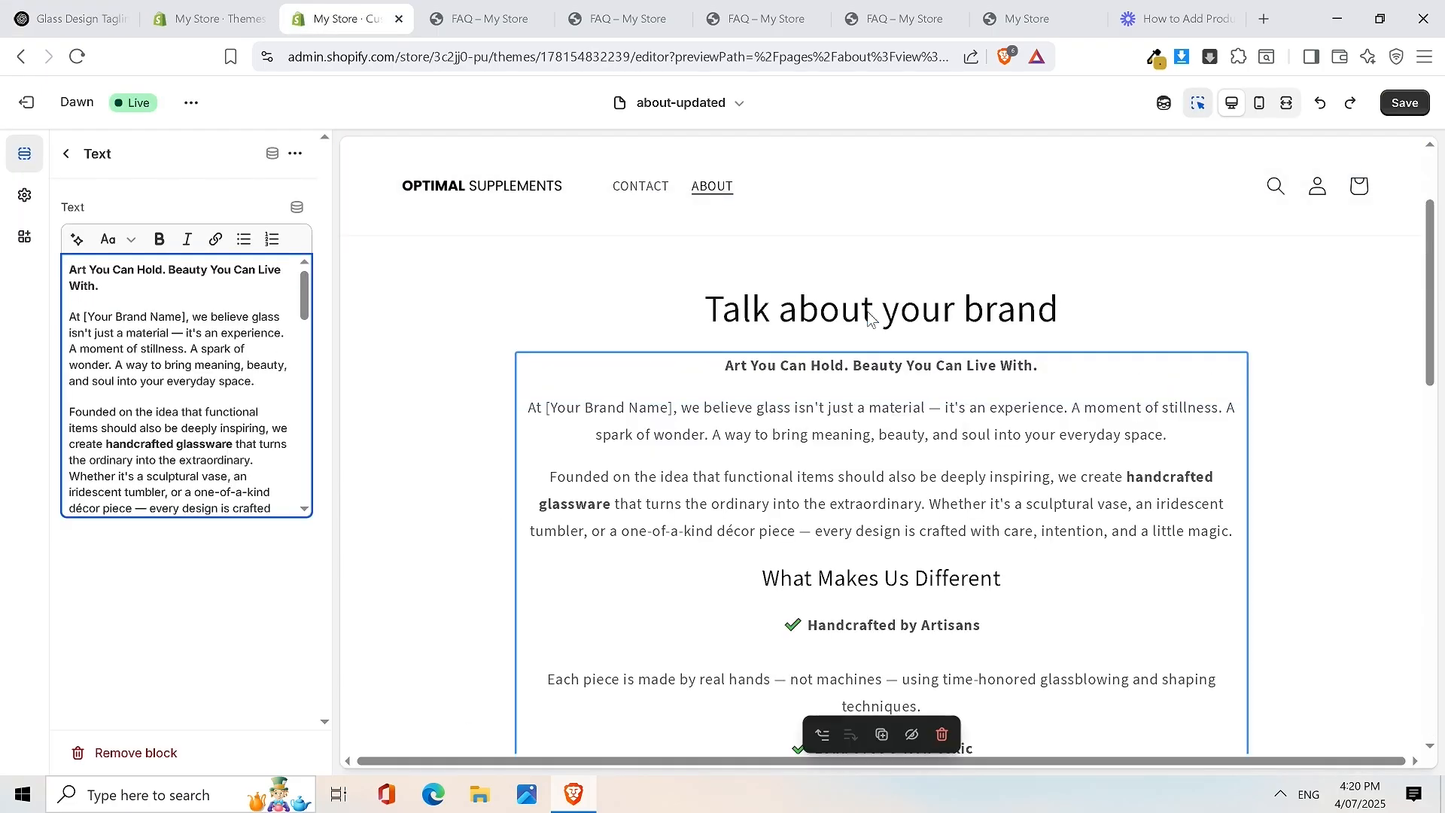
Remove the "Talk about your brand" heading block above the About text
click(888, 310)
right_click(866, 318)
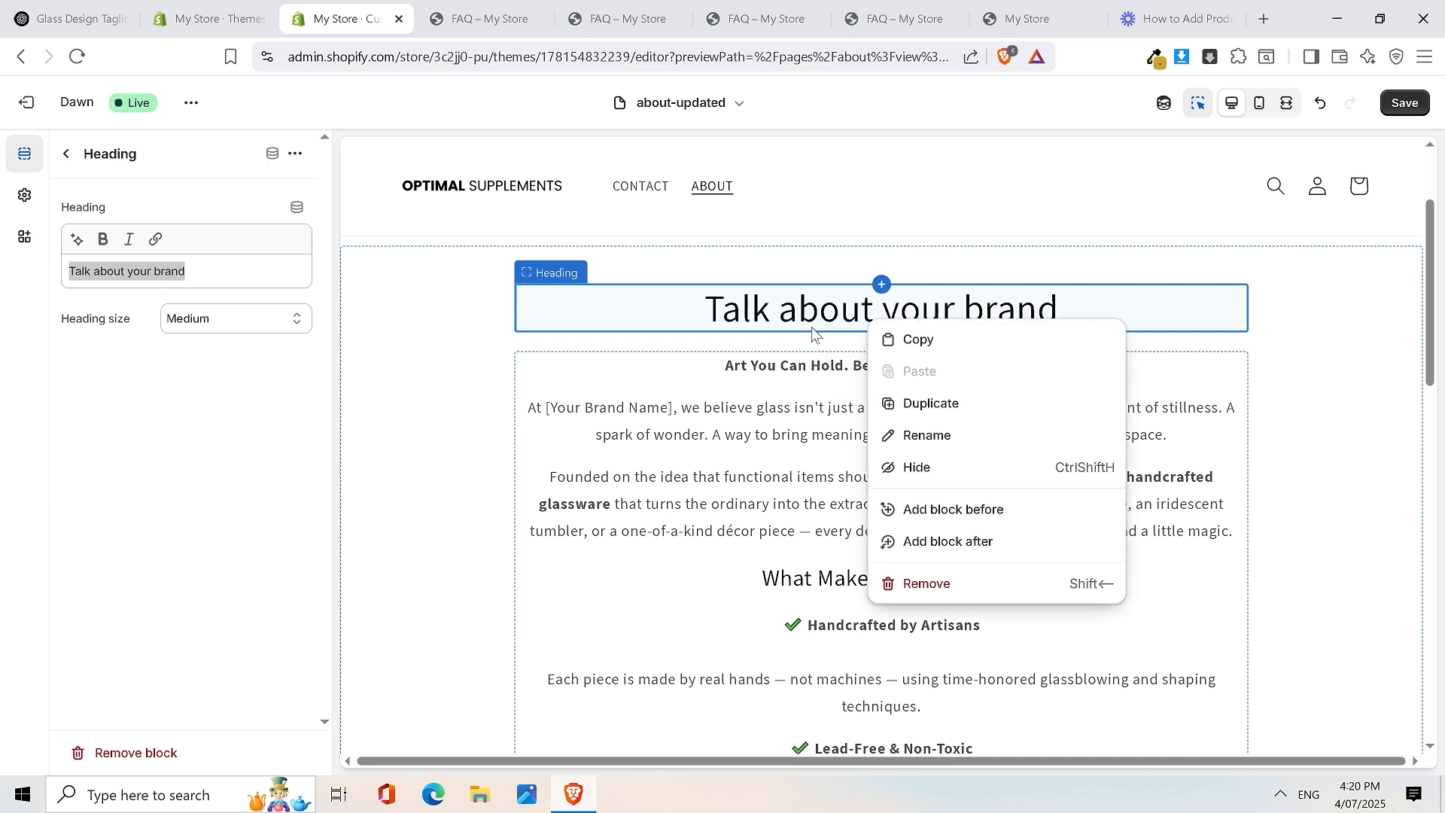
click(787, 322)
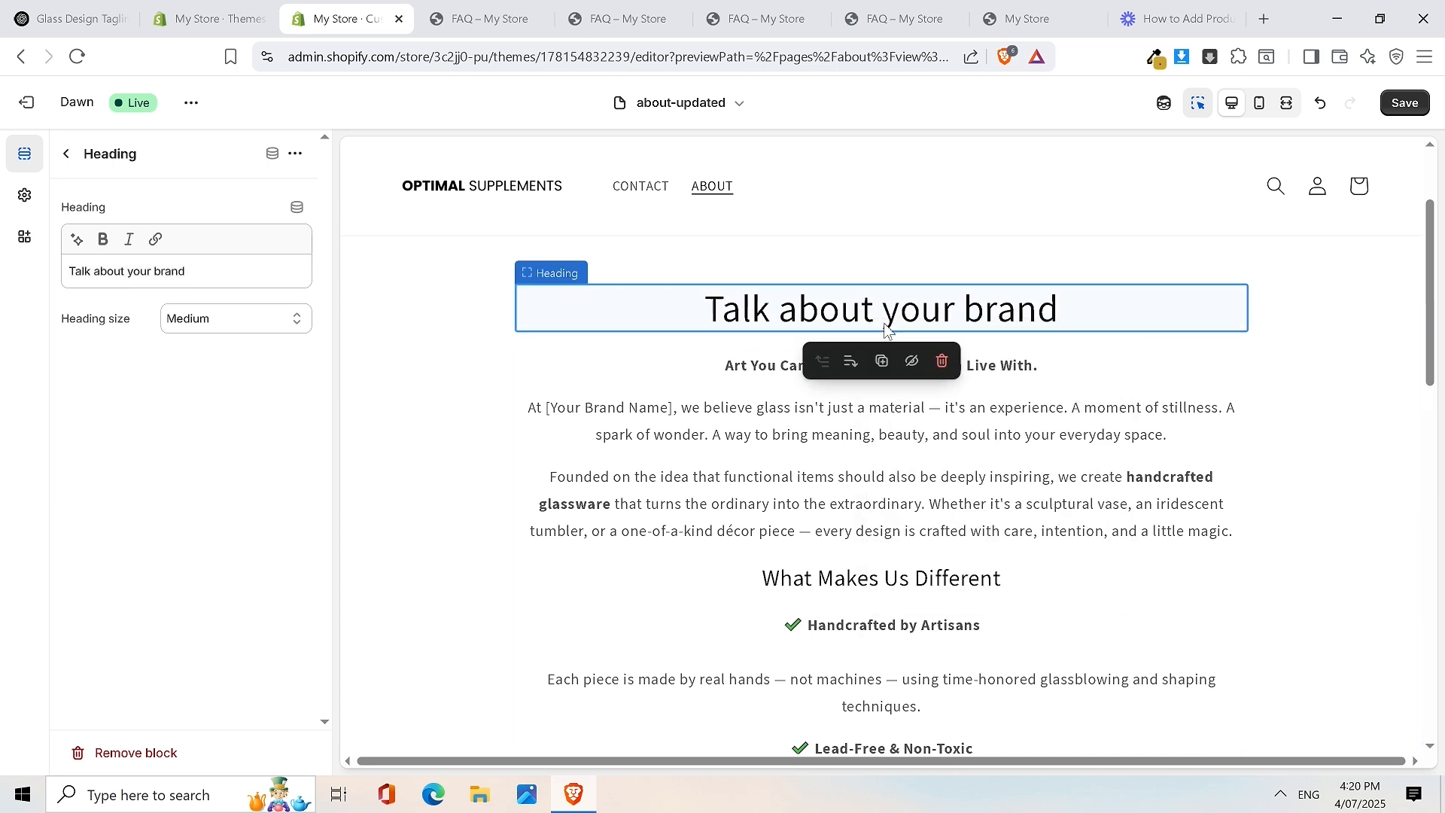
click(941, 362)
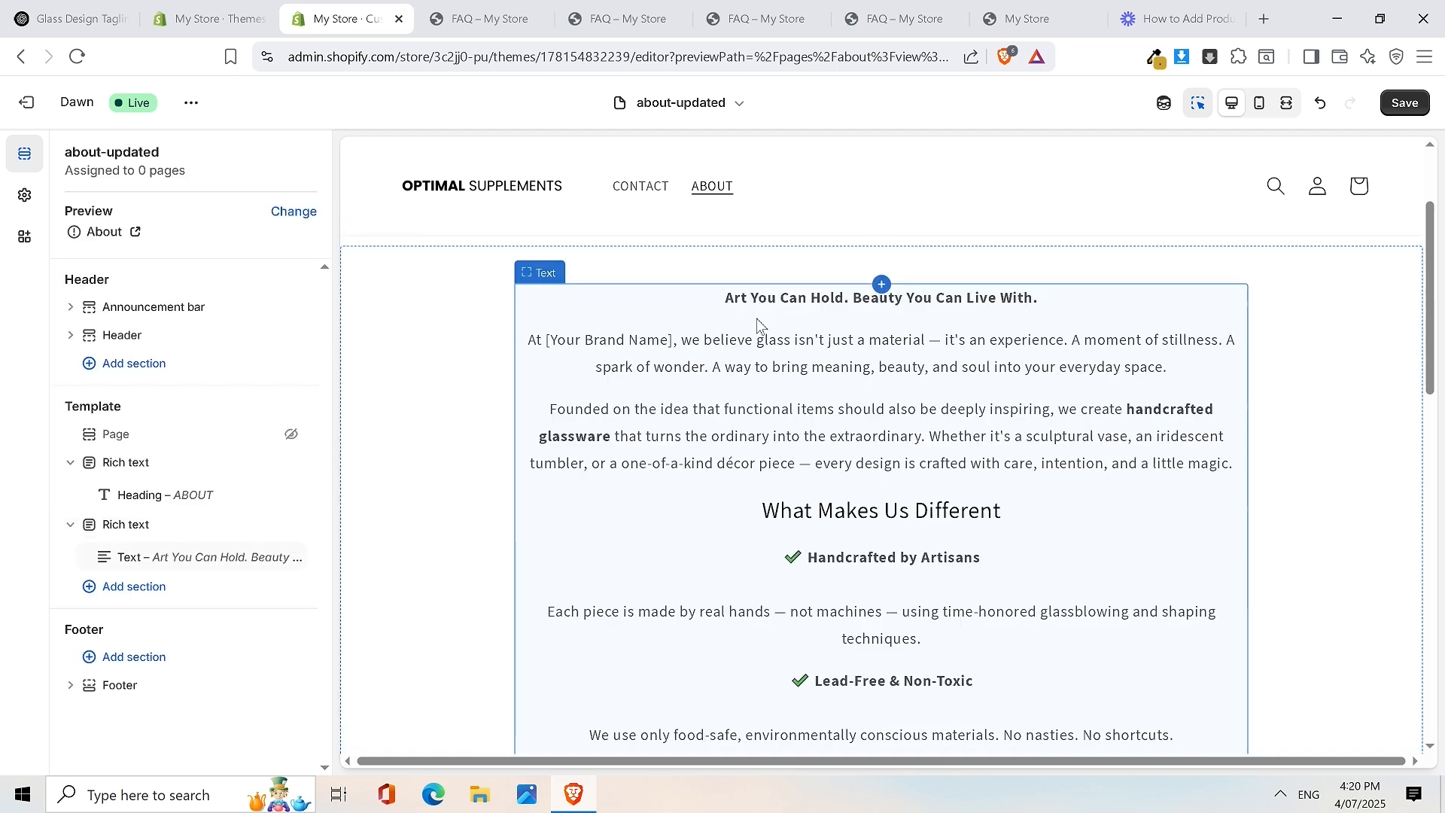
Apply the Heading 3 style to all of the About text in the rich text section's text block
click(764, 462)
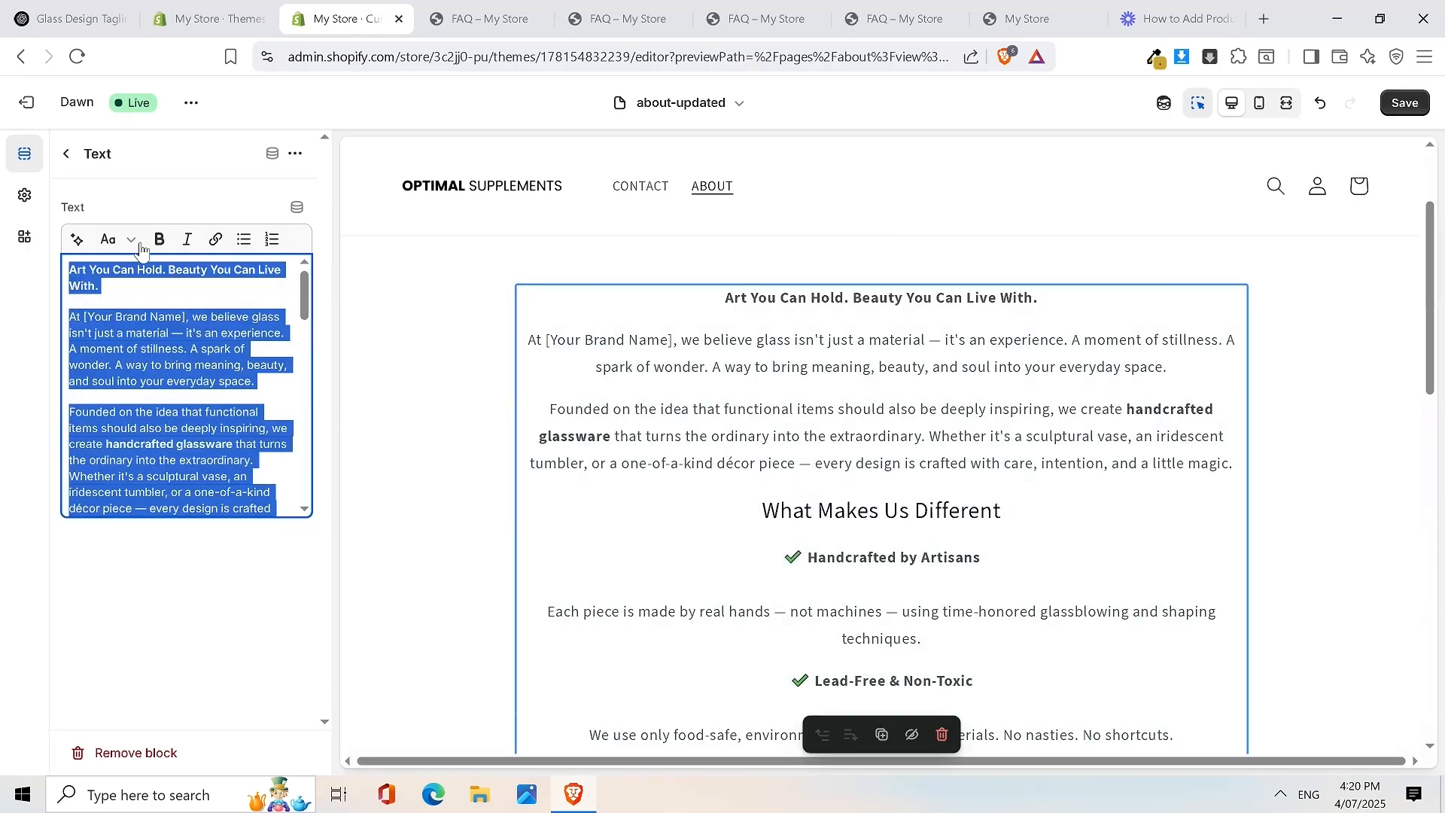
click(118, 241)
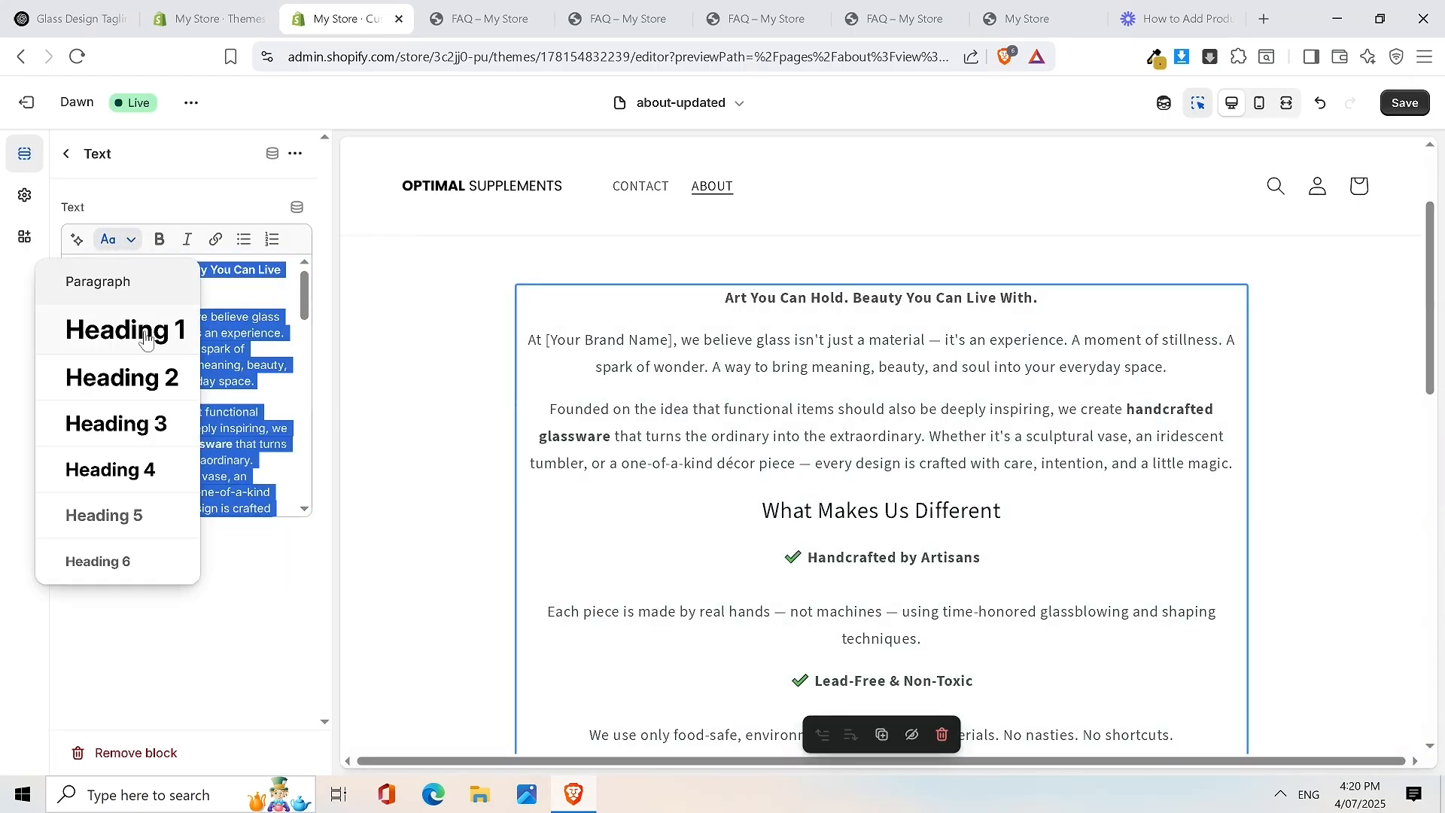
click(113, 240)
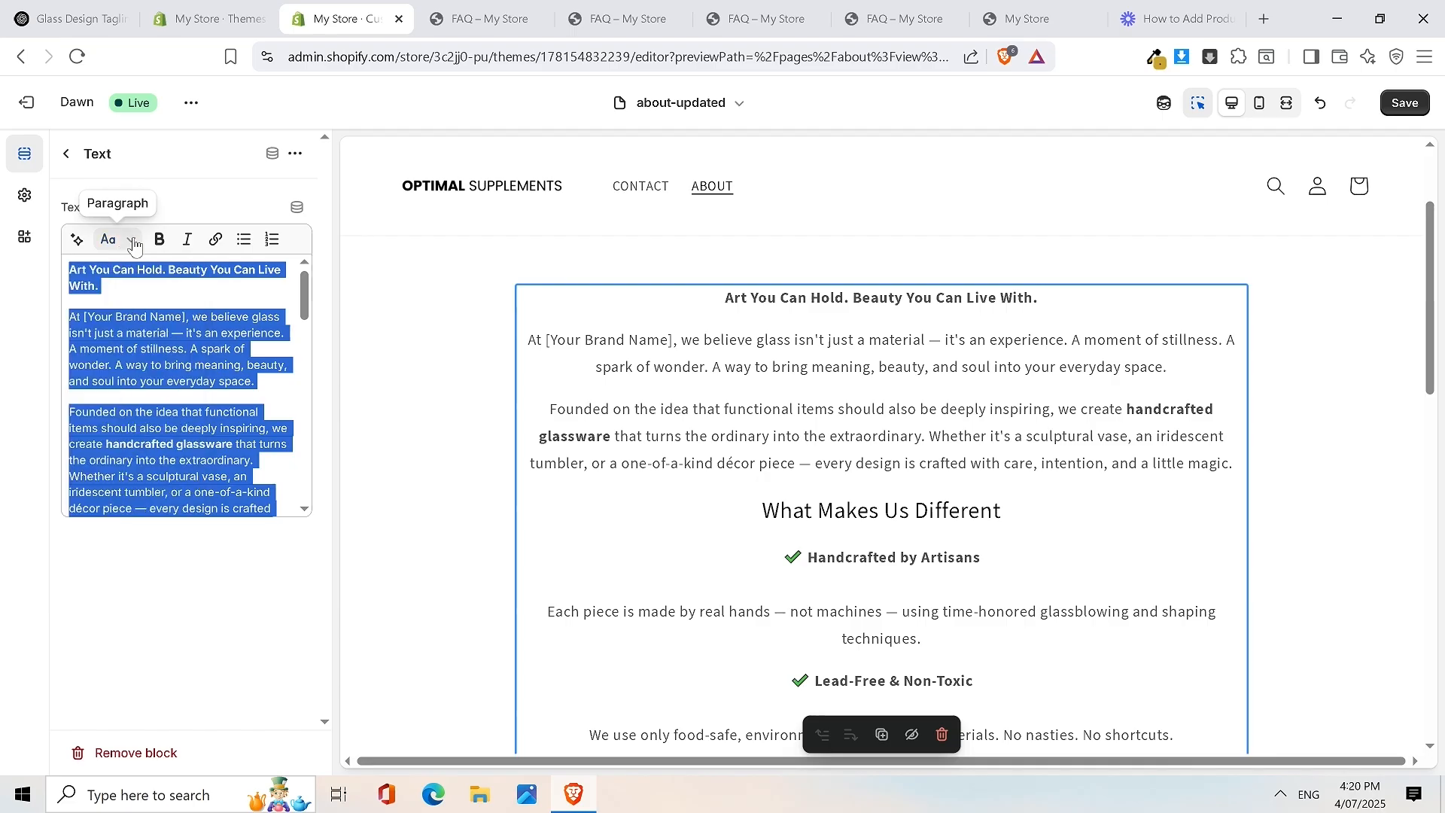
click(130, 260)
click(126, 240)
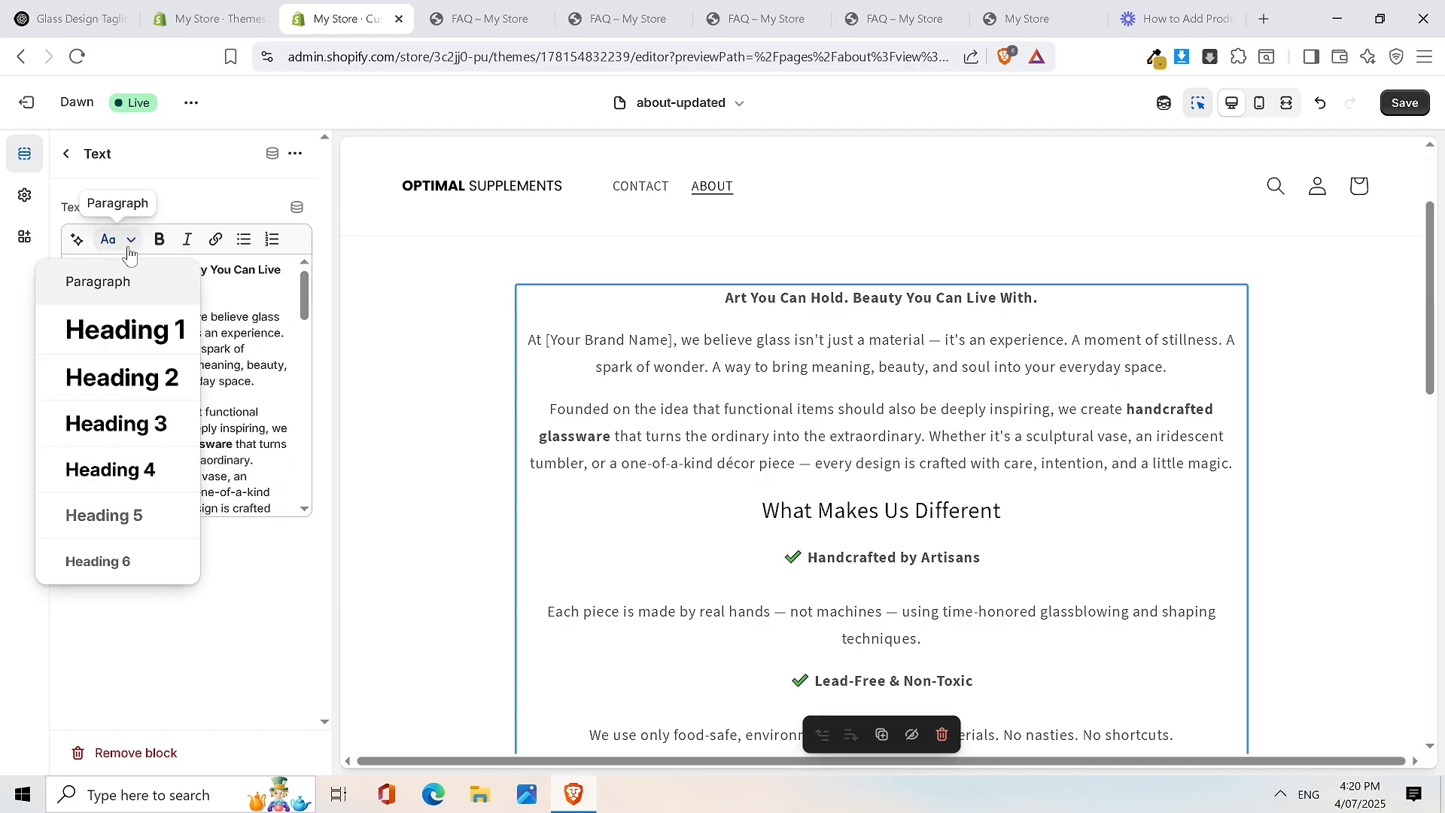
click(138, 426)
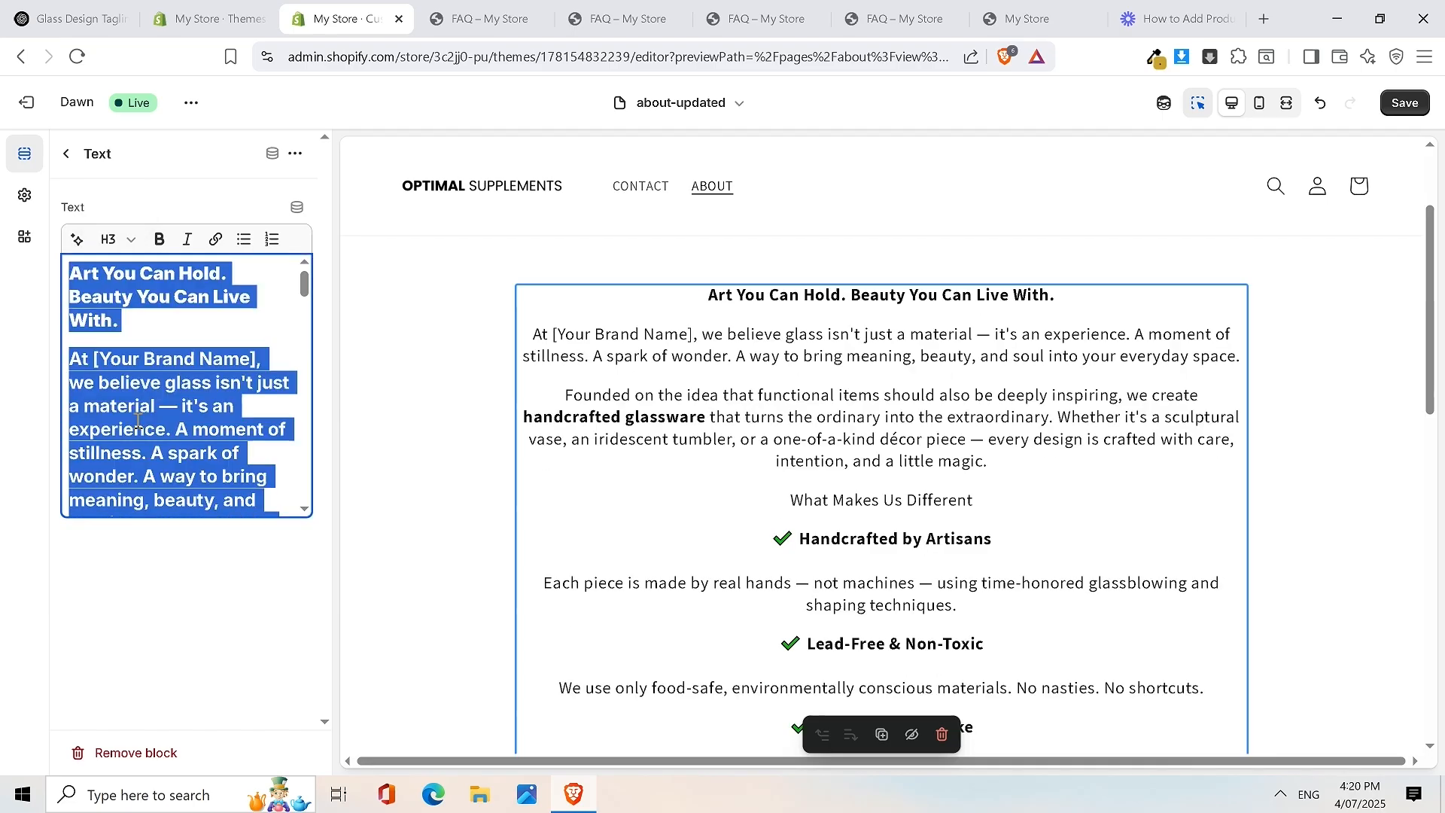
Apply the Heading 2 style to all of the About text in the rich text section's text block
click(114, 240)
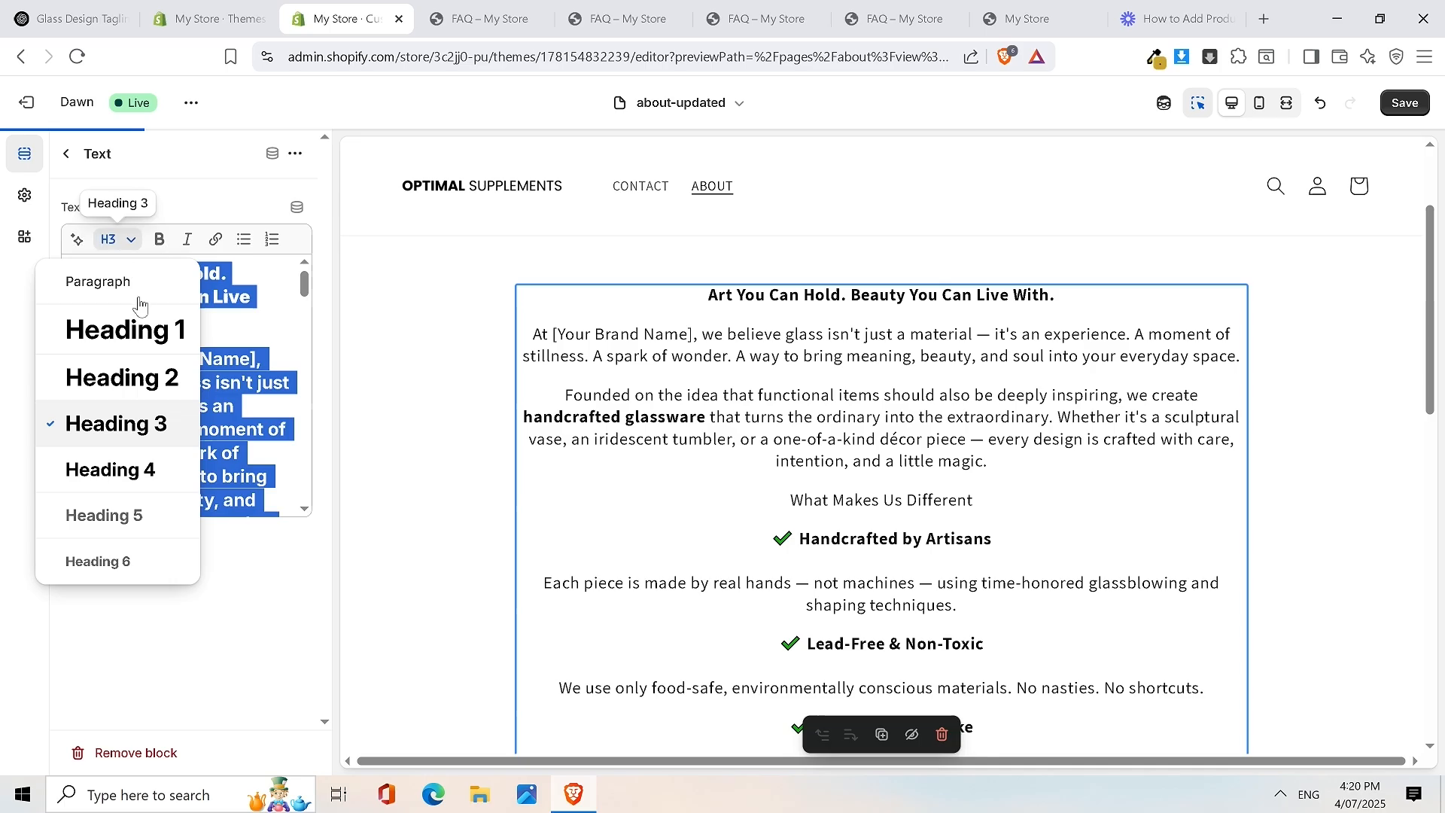
click(136, 324)
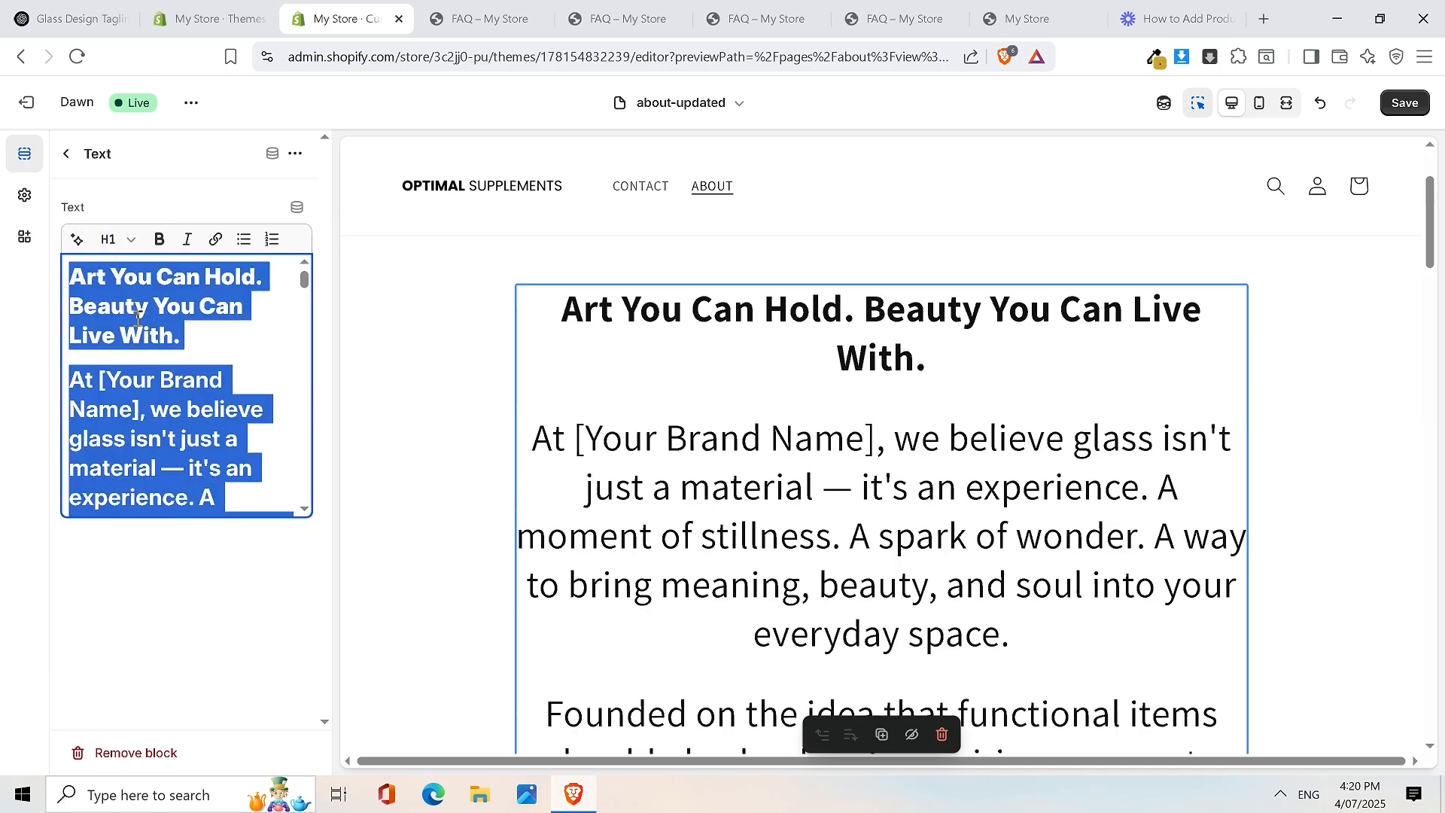
click(119, 240)
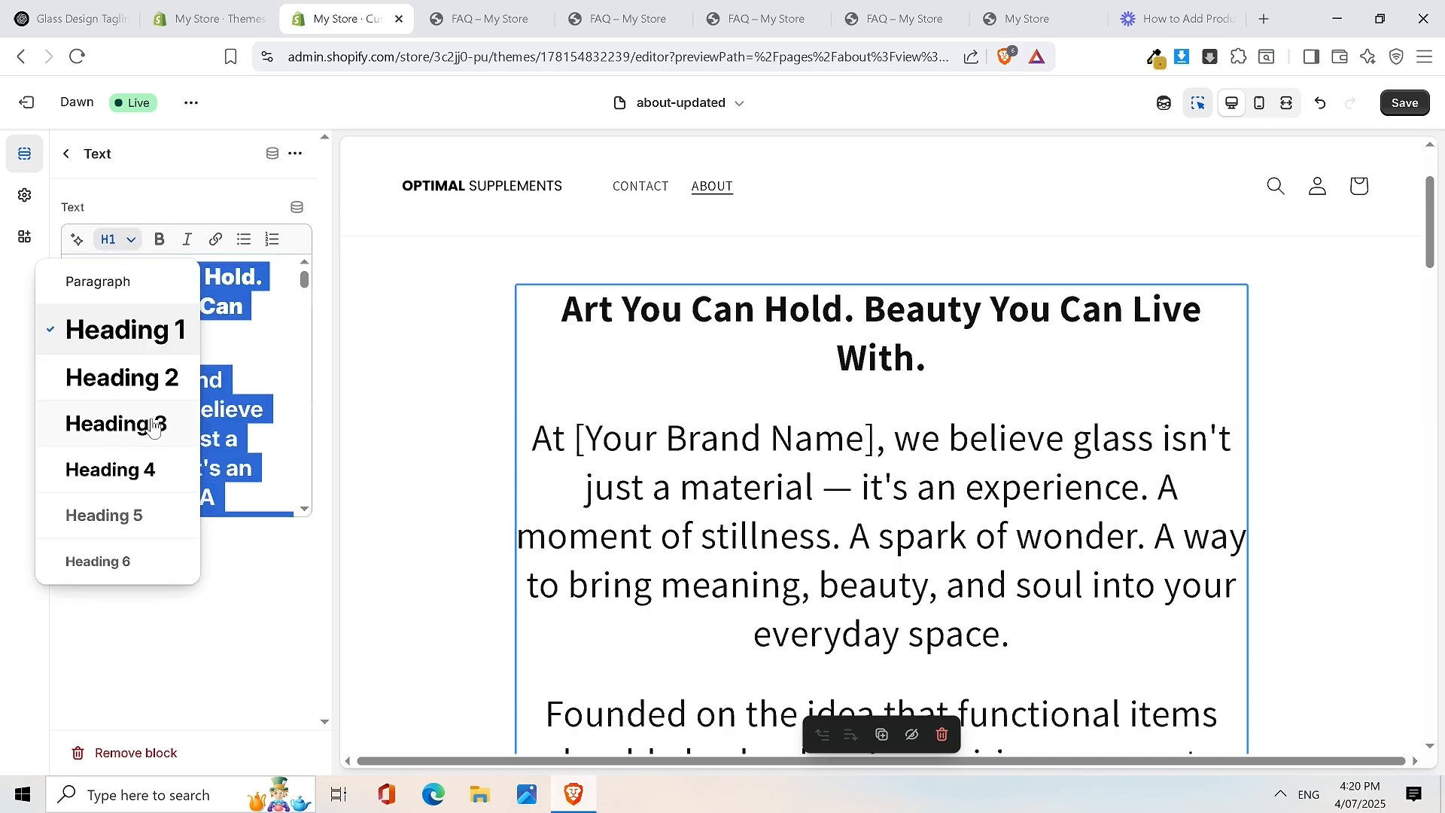
click(158, 375)
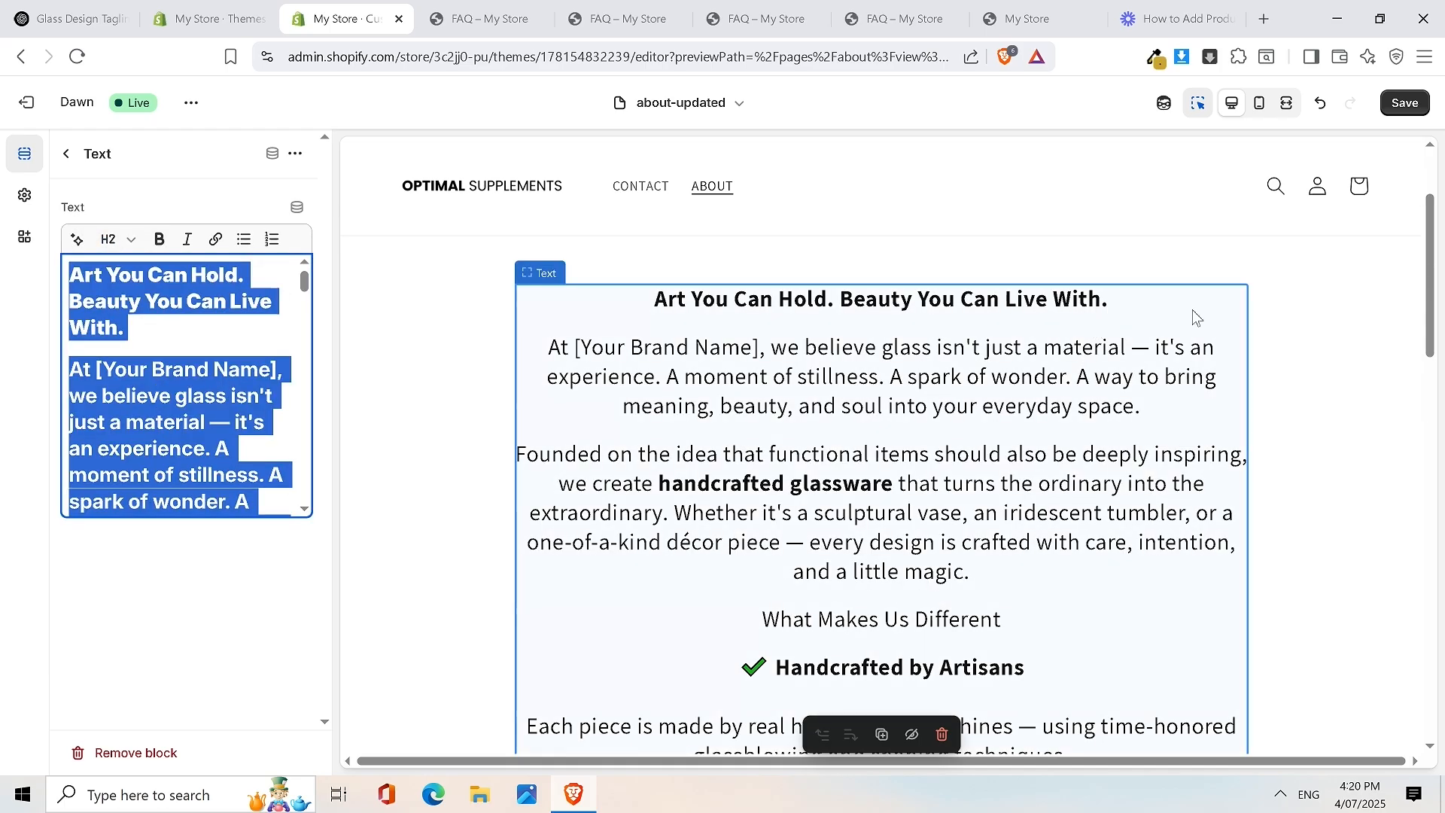
scroll(1202, 340, up, 2)
click(1353, 494)
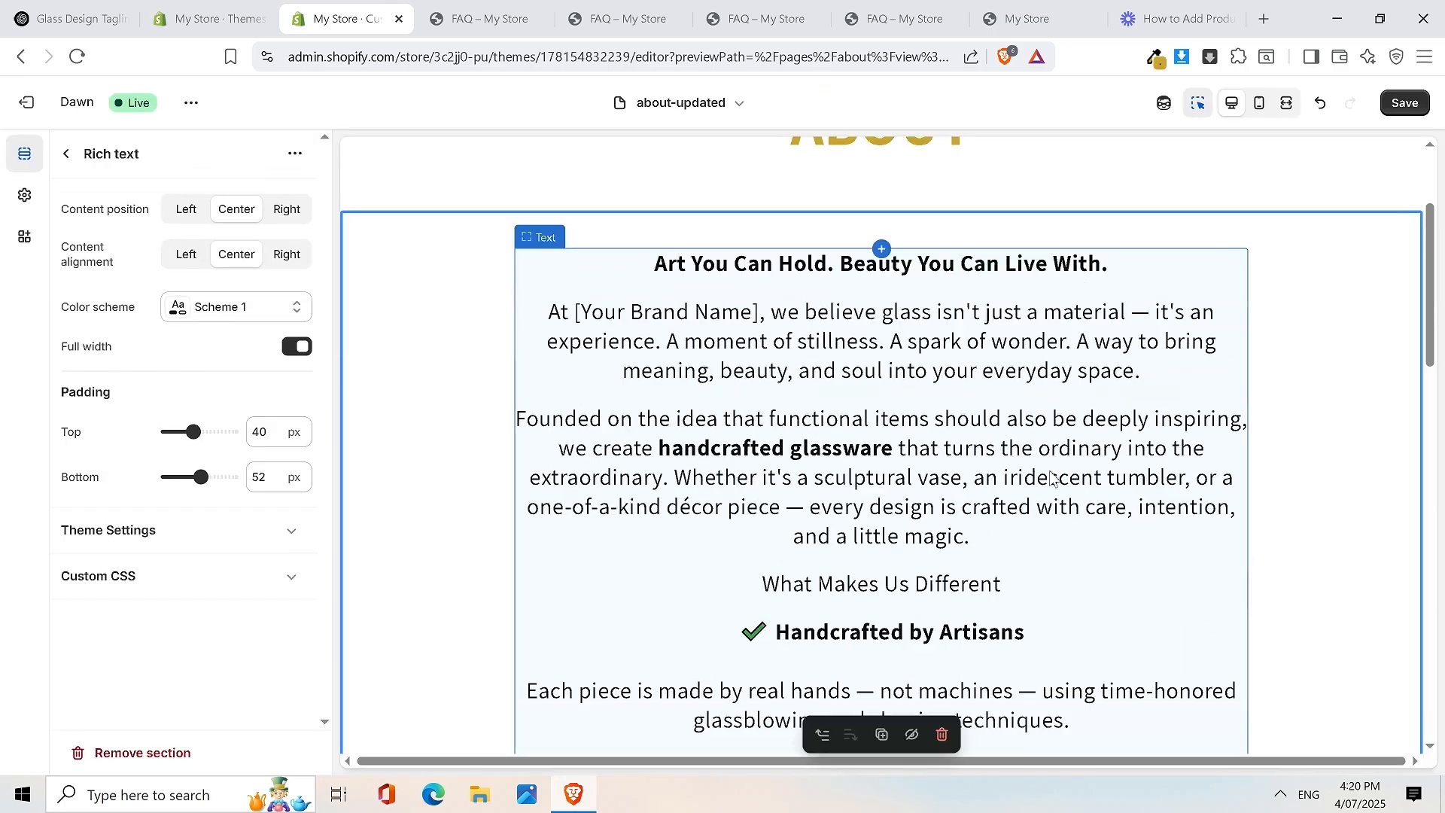
click(752, 393)
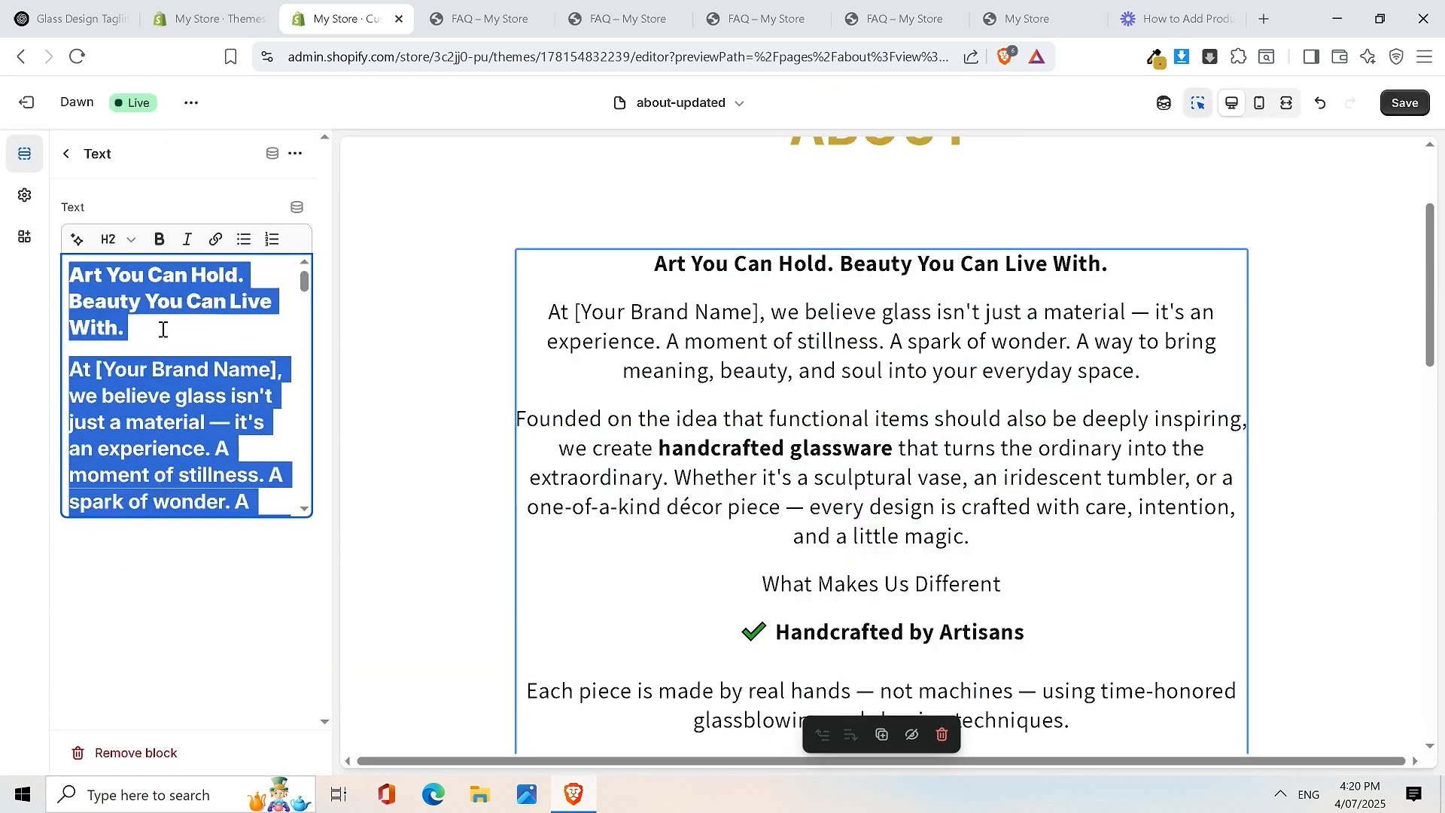
click(163, 329)
key(Return)
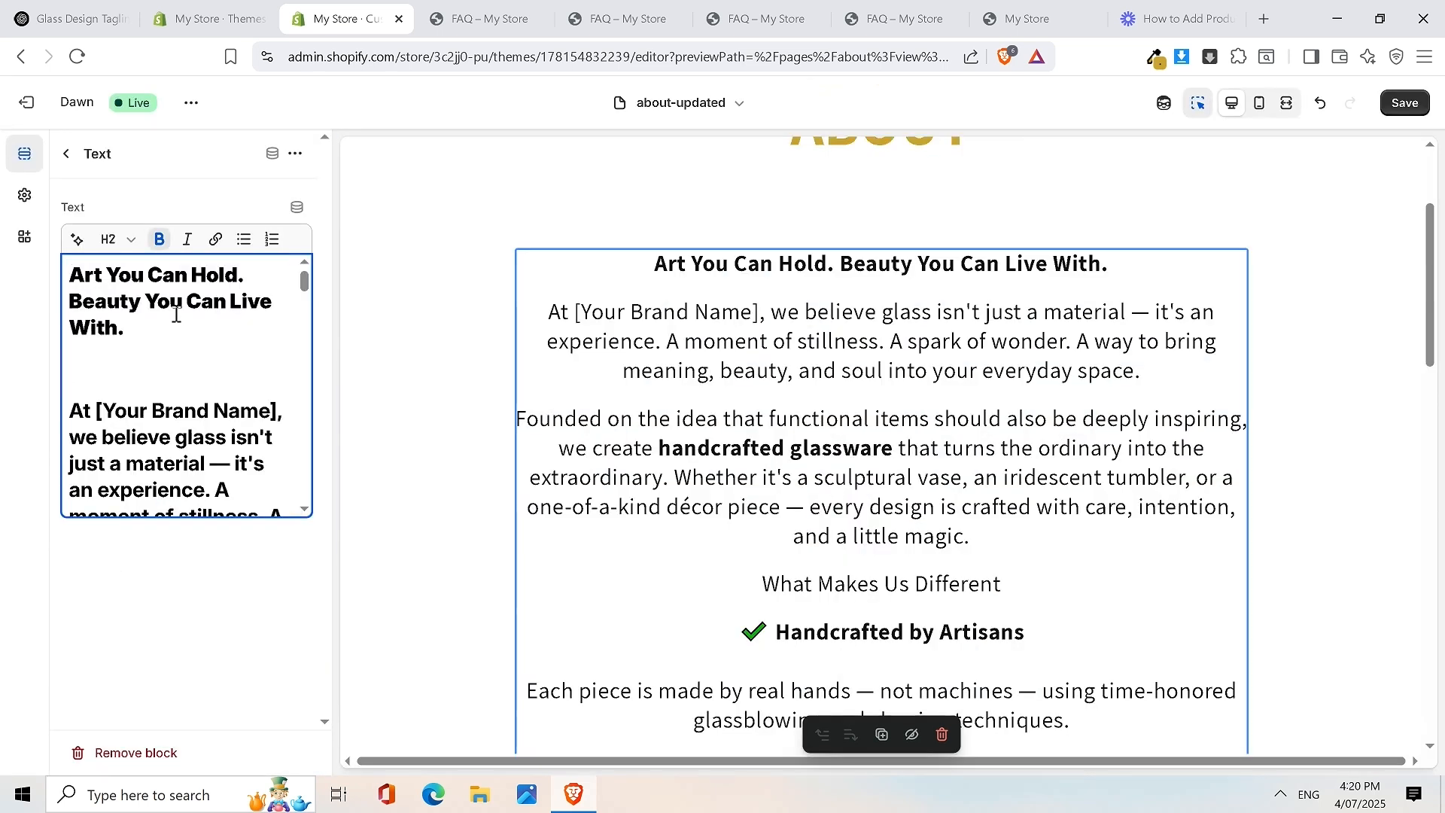
key(BackSpace)
Replace the "[Your Brand Name]" placeholder in the About text's opening paragraph with "Ultimate Glassware"
scroll(267, 402, down, 5)
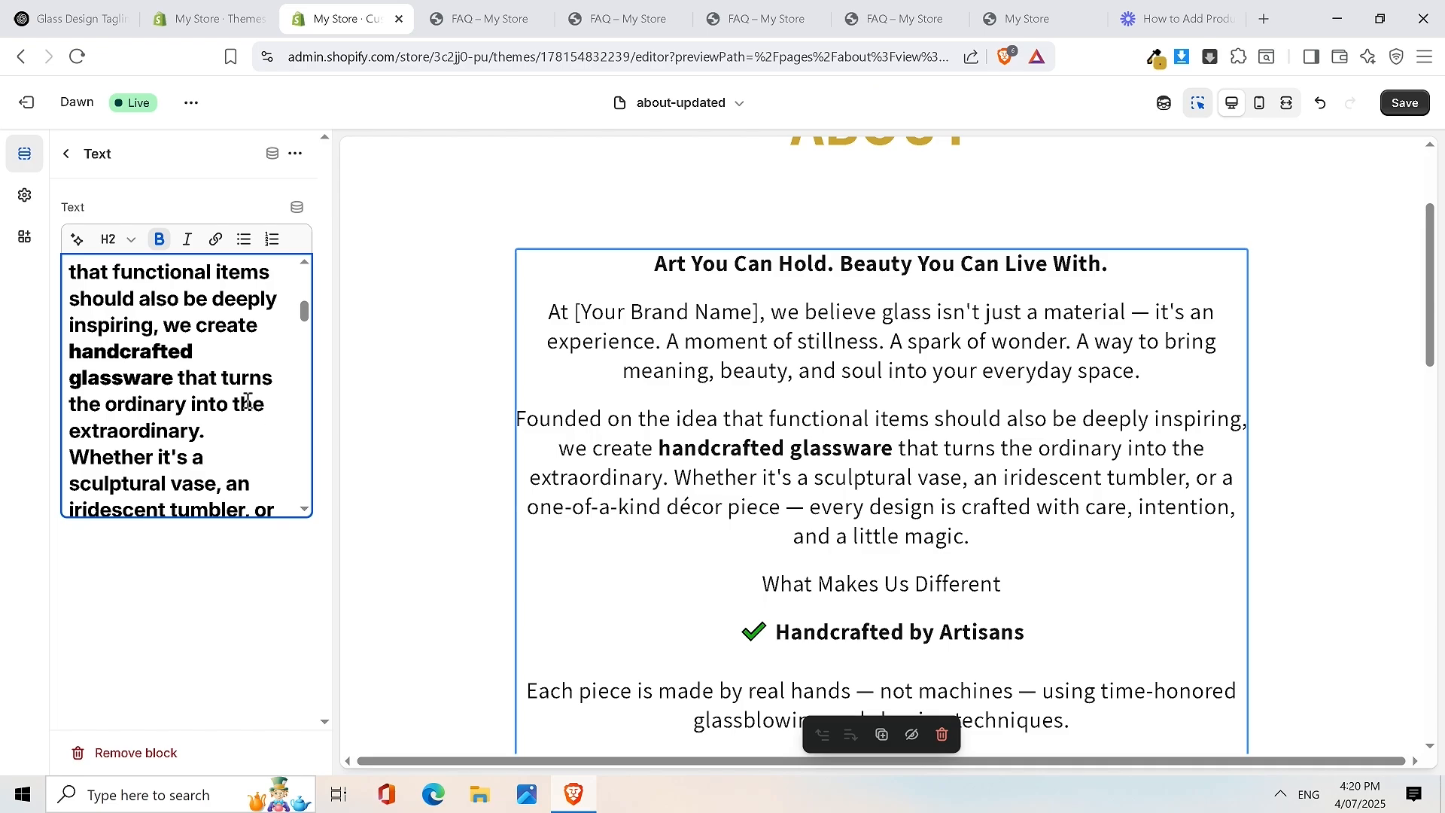
scroll(248, 401, up, 3)
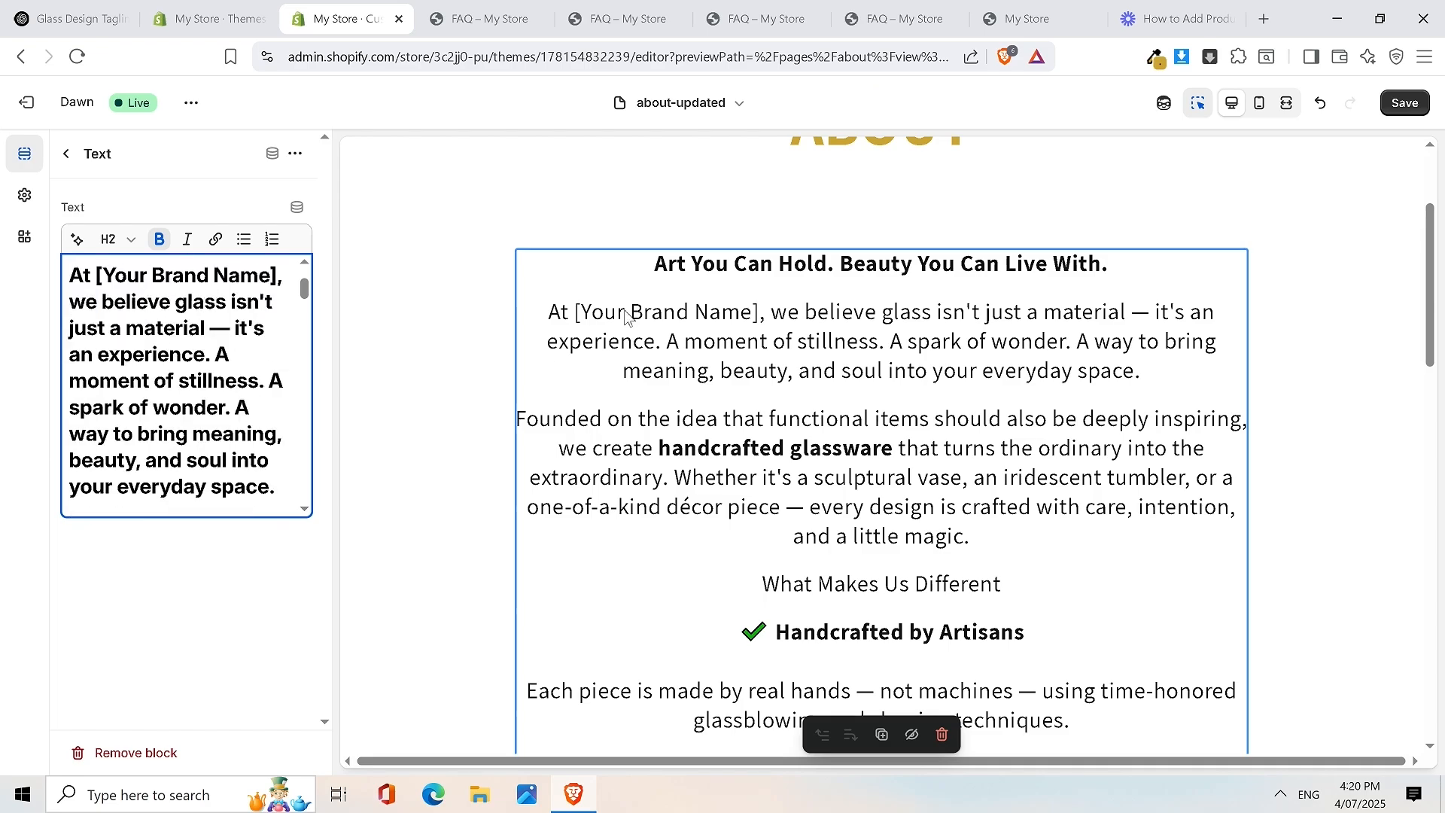
drag(280, 283, 109, 270)
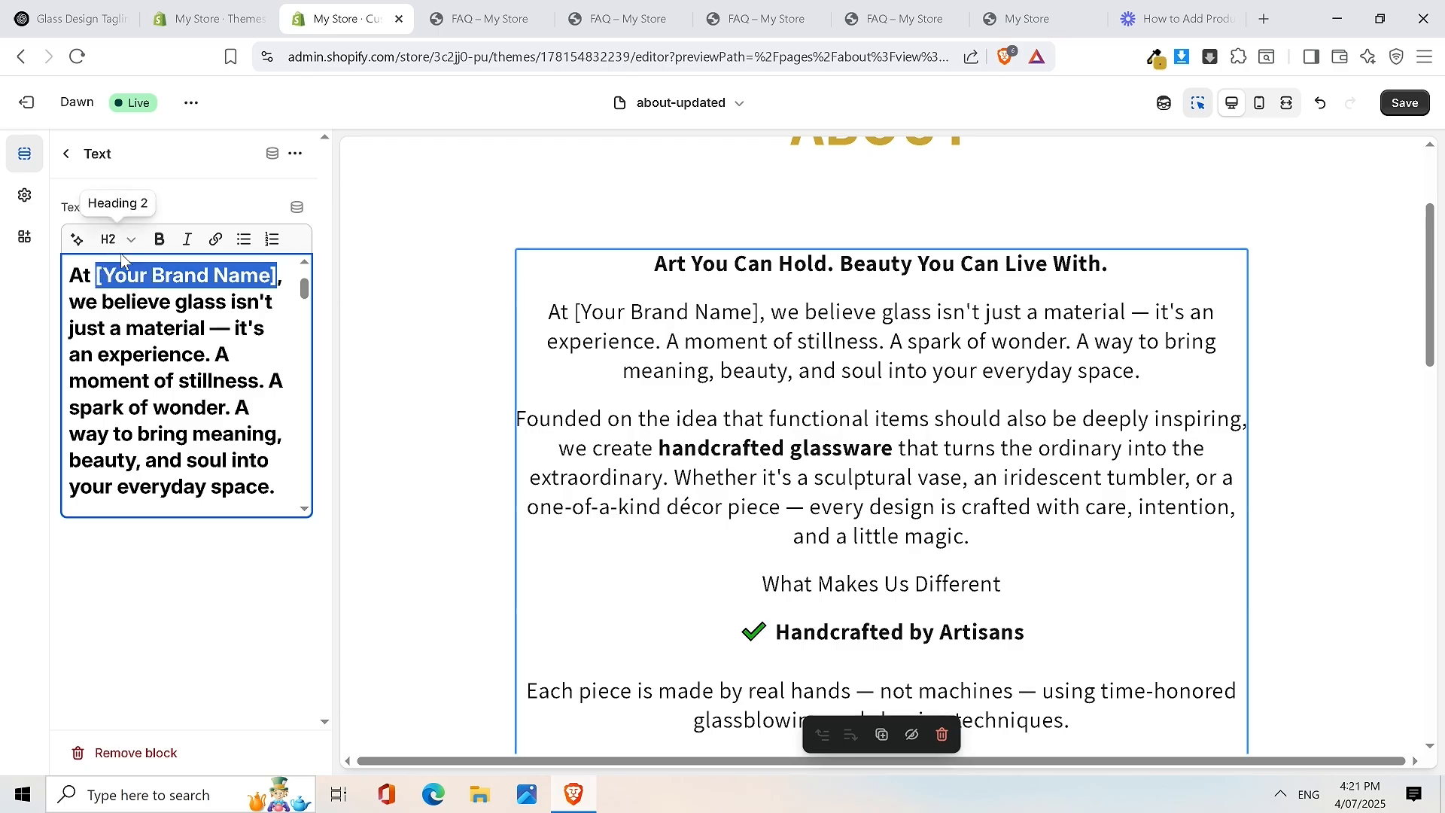
text(Ultimate Glas)
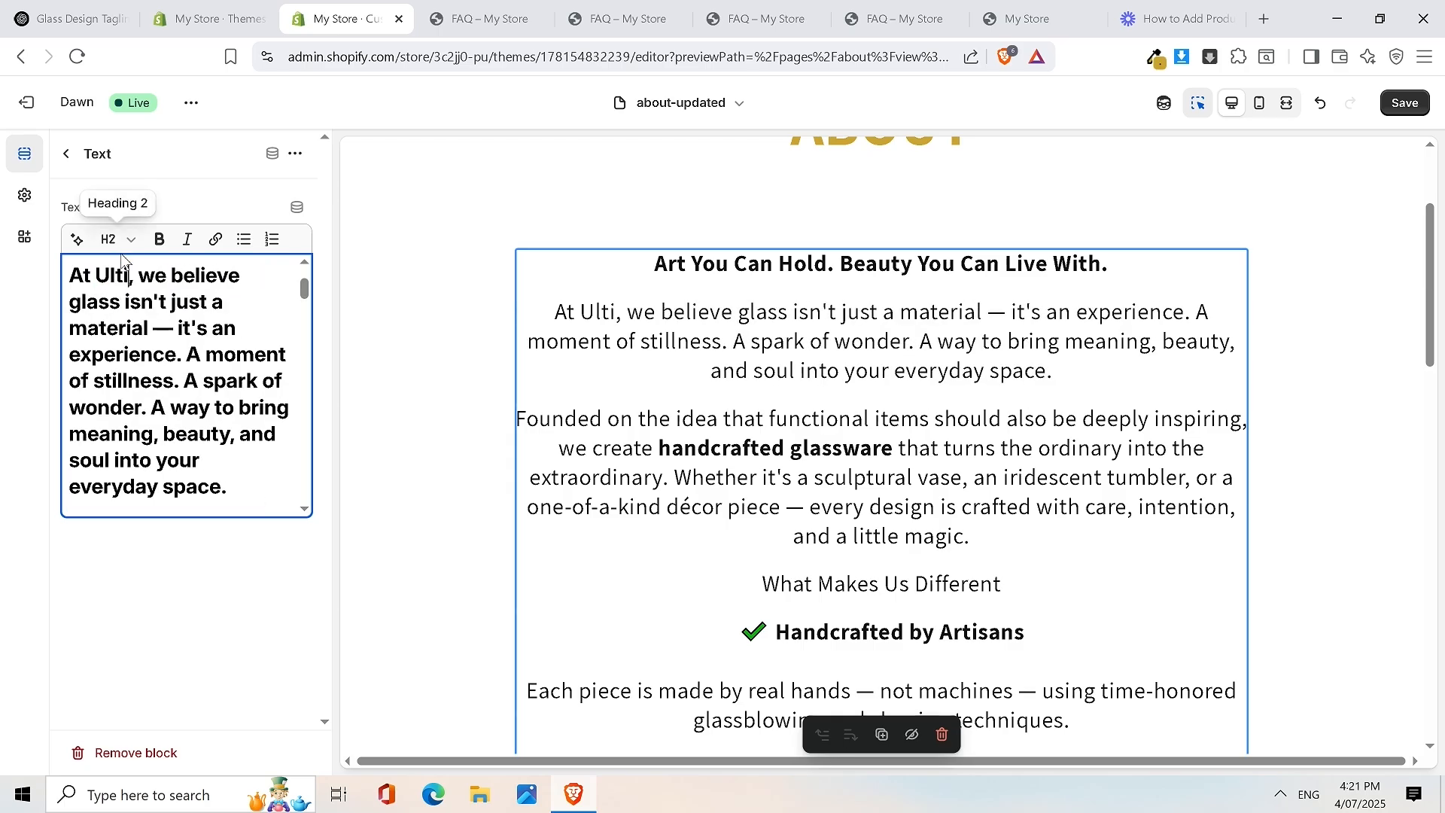
text(ware)
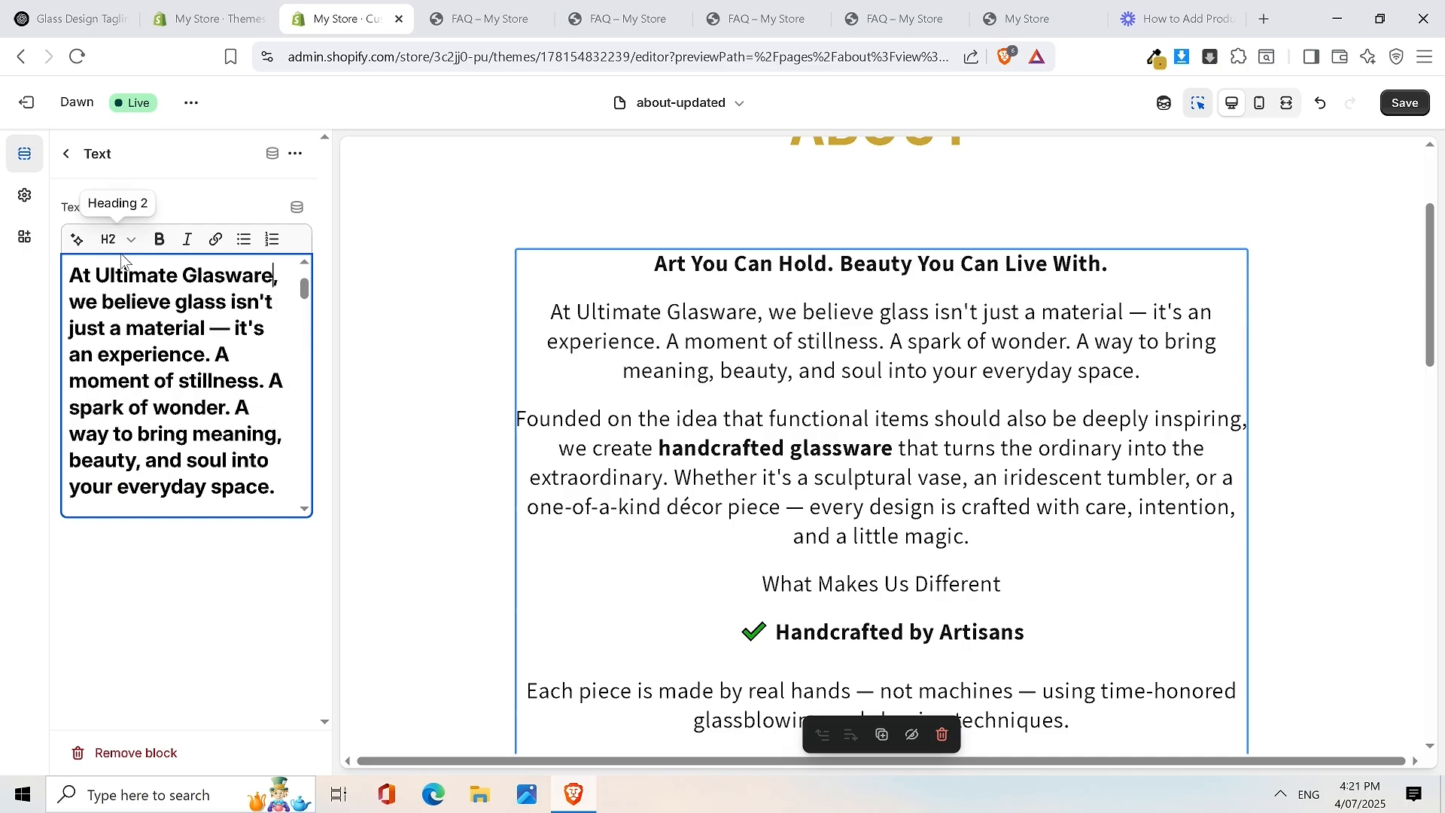
key(BackSpace)
key(BackSpace)
key(BackSpace)
key(BackSpace)
text(sware)
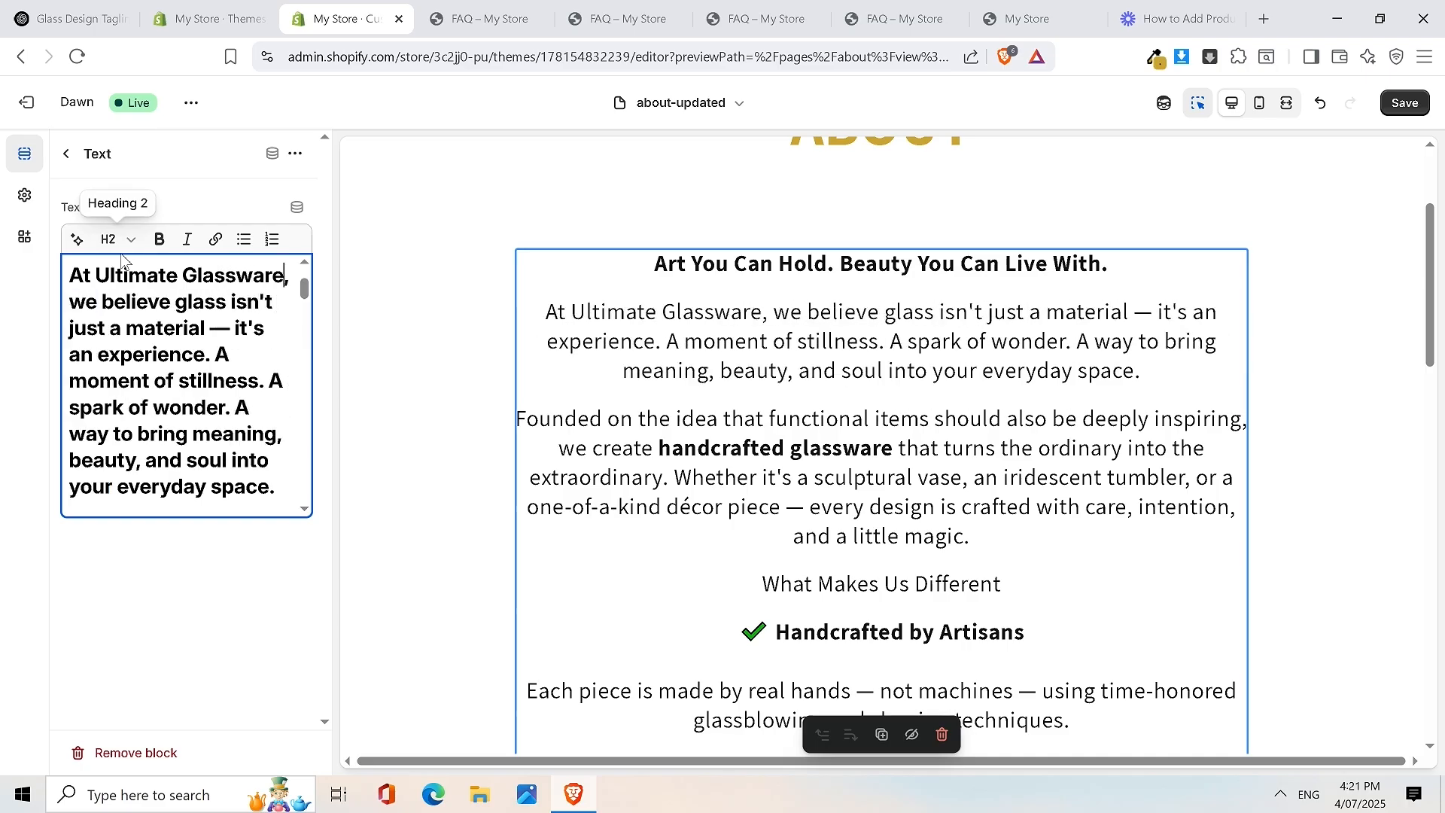
Review the About page preview from the ABOUT heading down to the footer, checking the text's layout and formatting
scroll(1145, 369, down, 3)
scroll(1145, 369, down, 10)
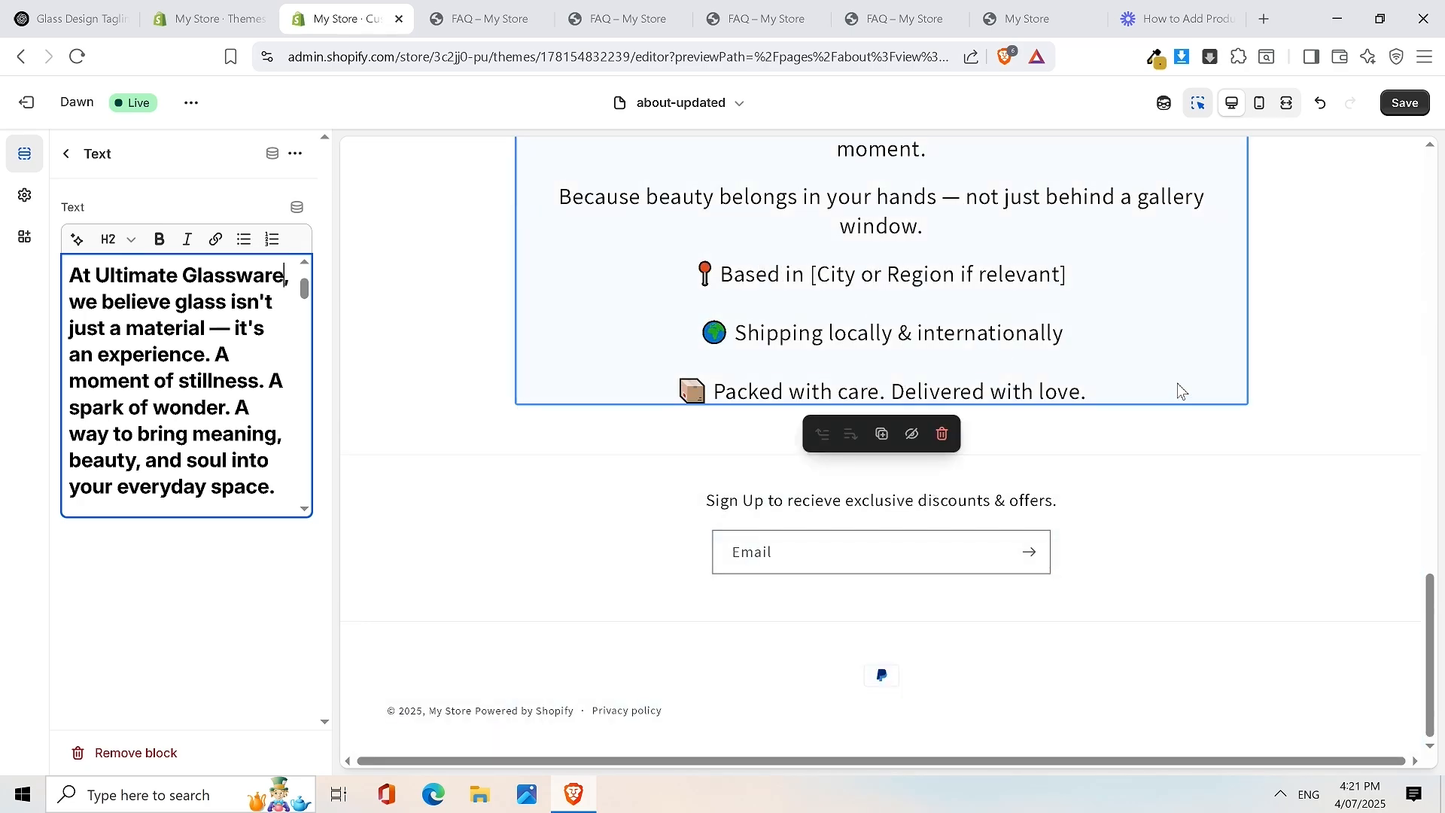
scroll(1174, 384, up, 10)
scroll(1057, 331, up, 5)
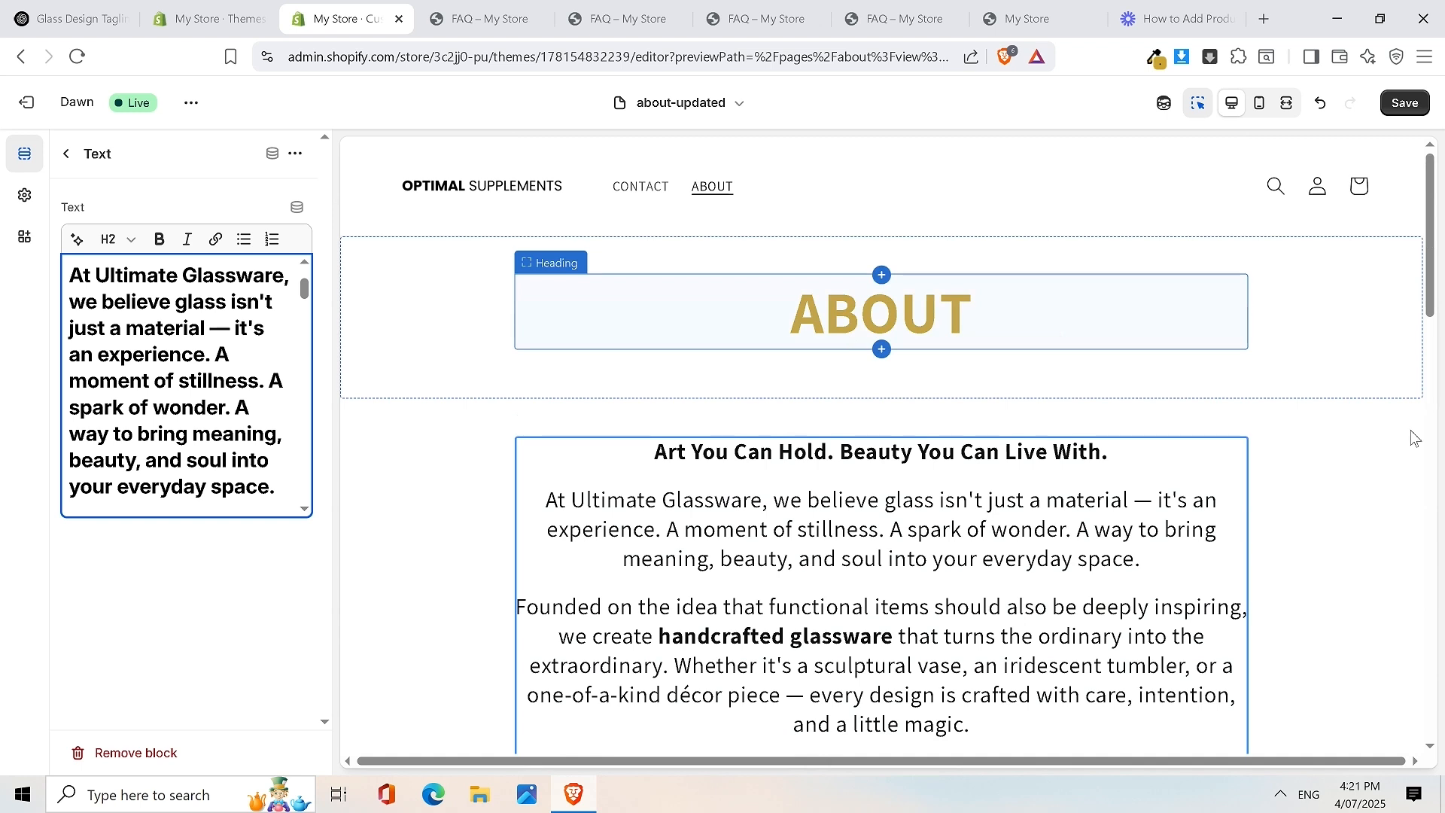
click(1358, 320)
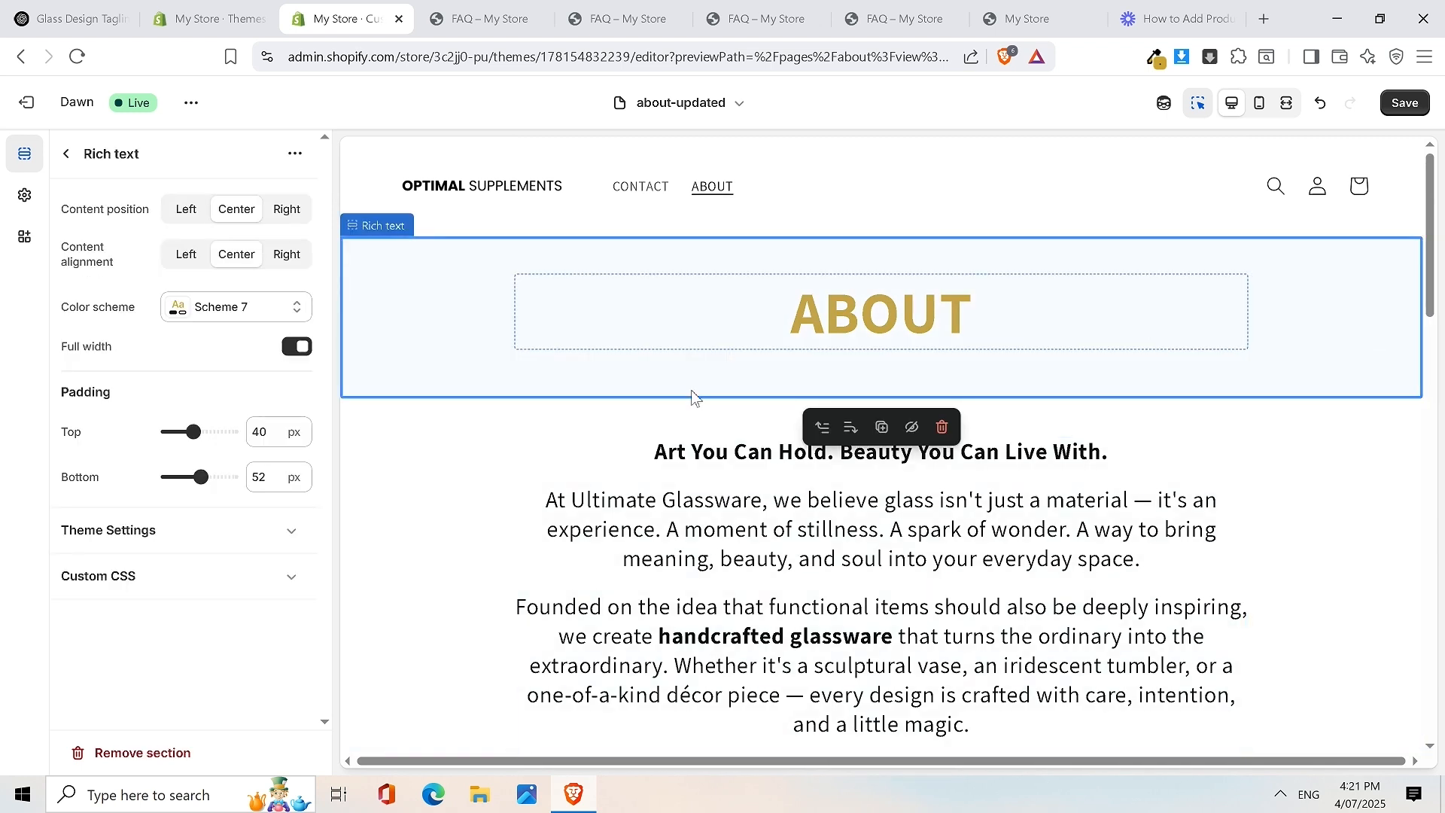
scroll(1352, 302, down, 15)
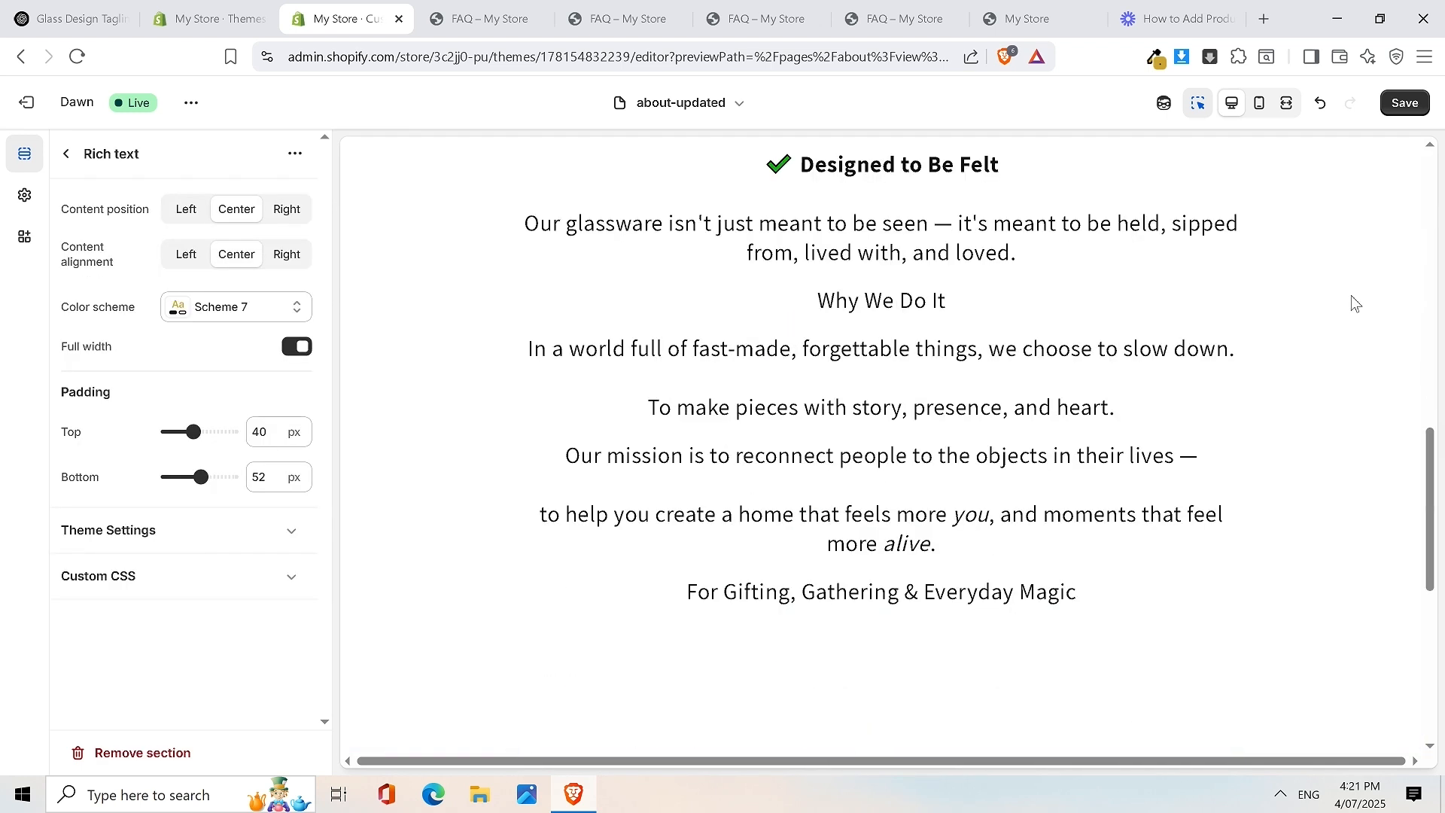
scroll(995, 426, up, 15)
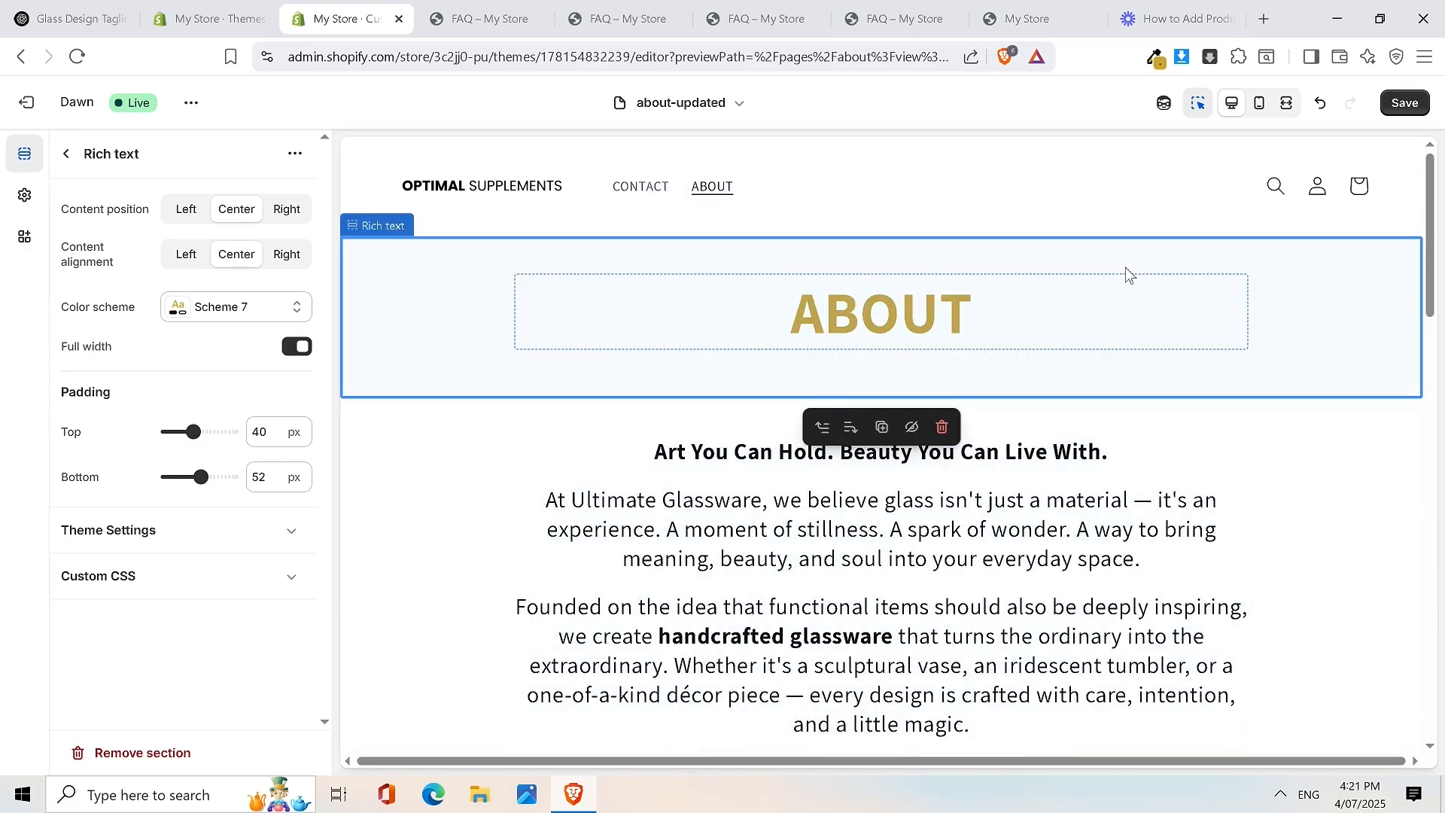
click(499, 448)
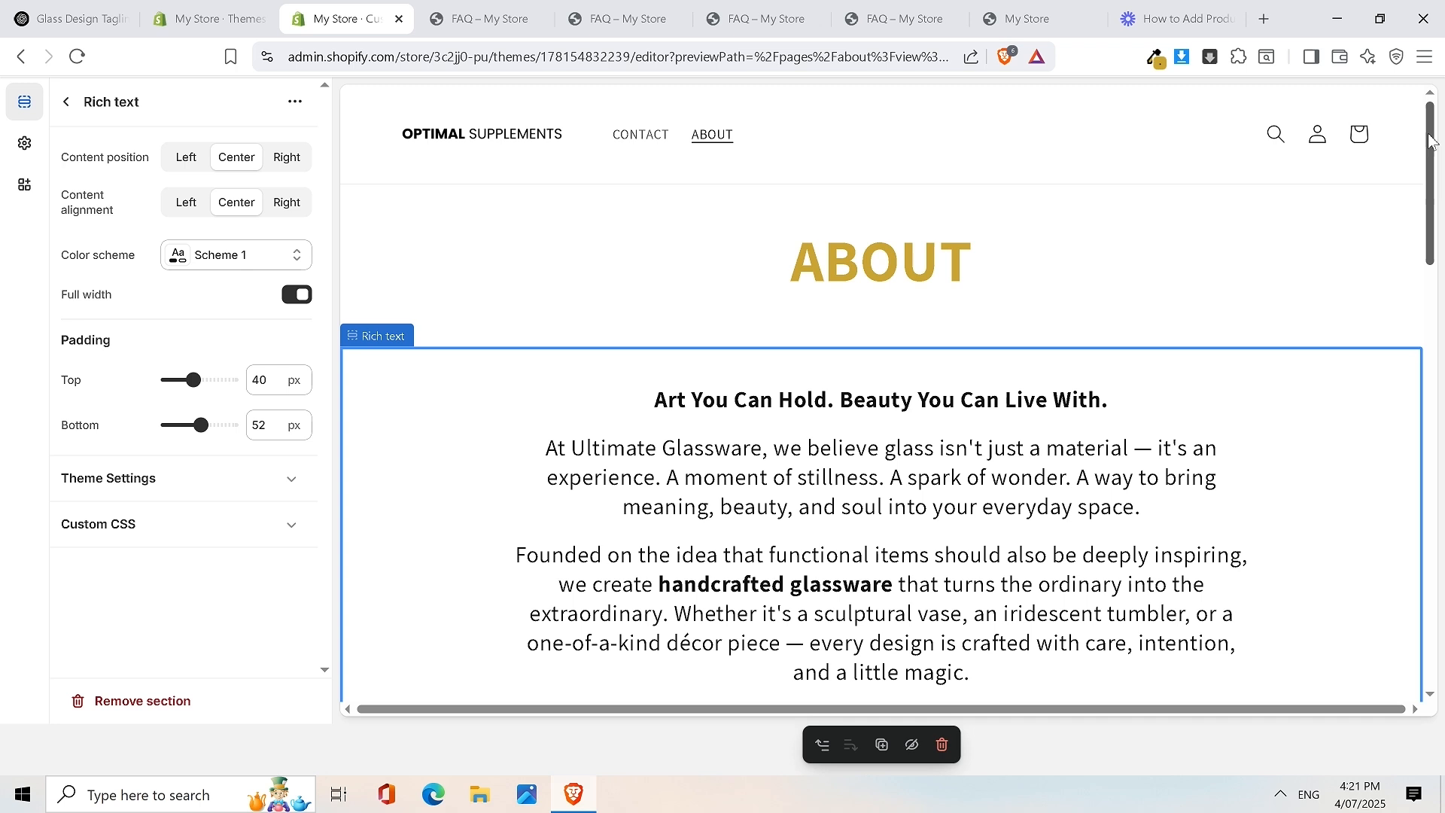
scroll(1430, 143, up, 1)
drag(1426, 188, 1440, 343)
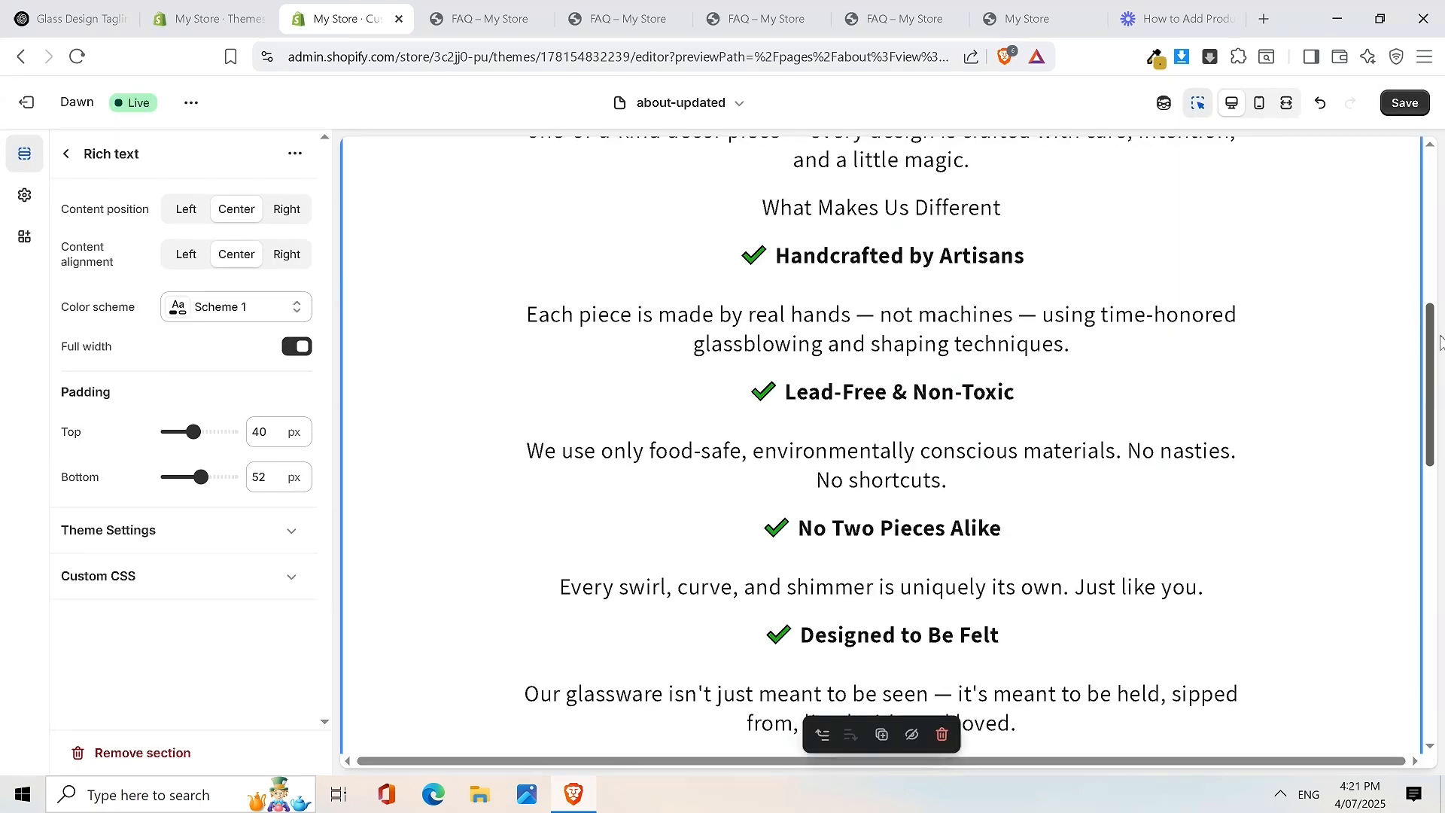
drag(1432, 295, 1437, 146)
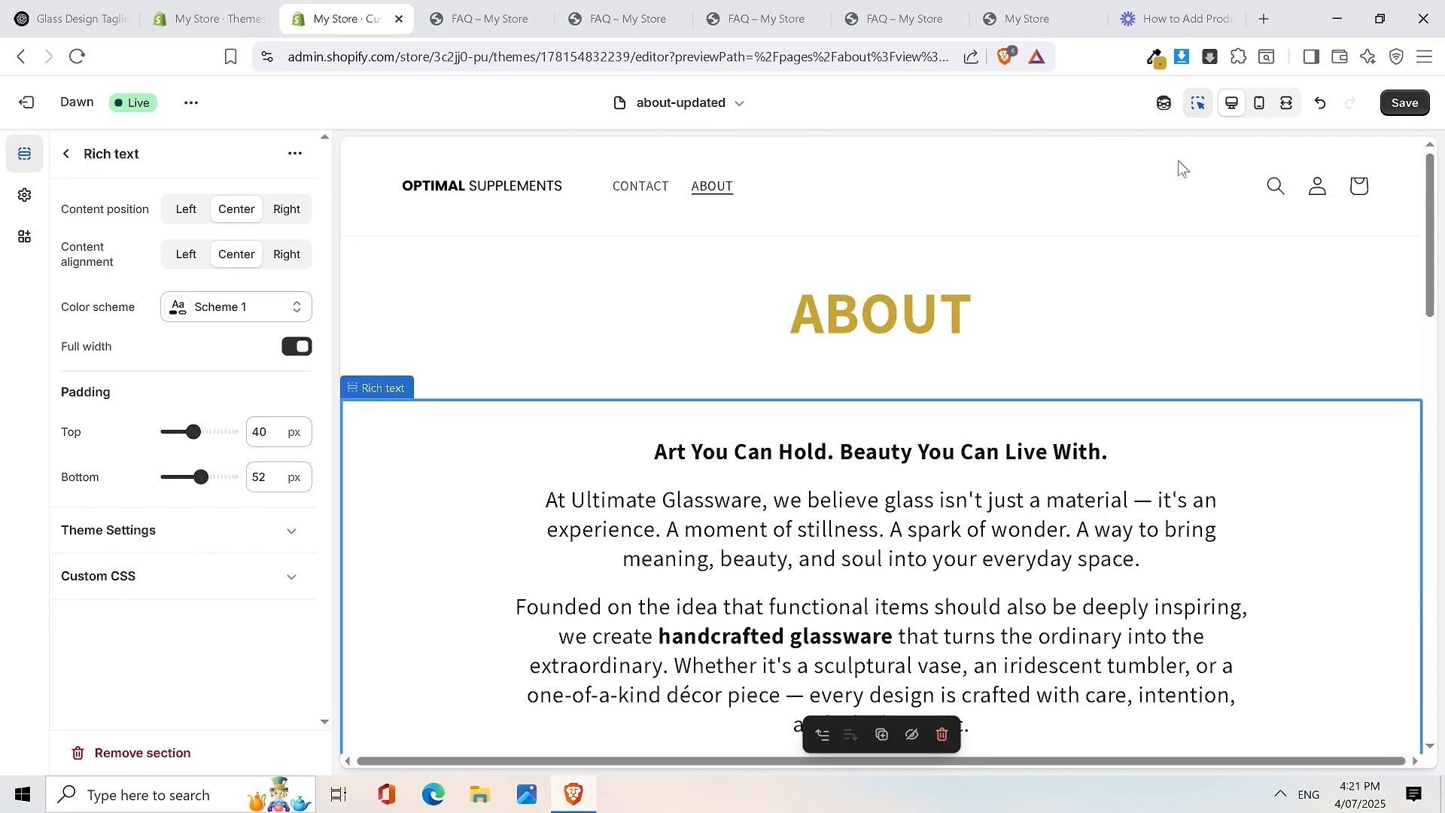
scroll(1079, 389, down, 15)
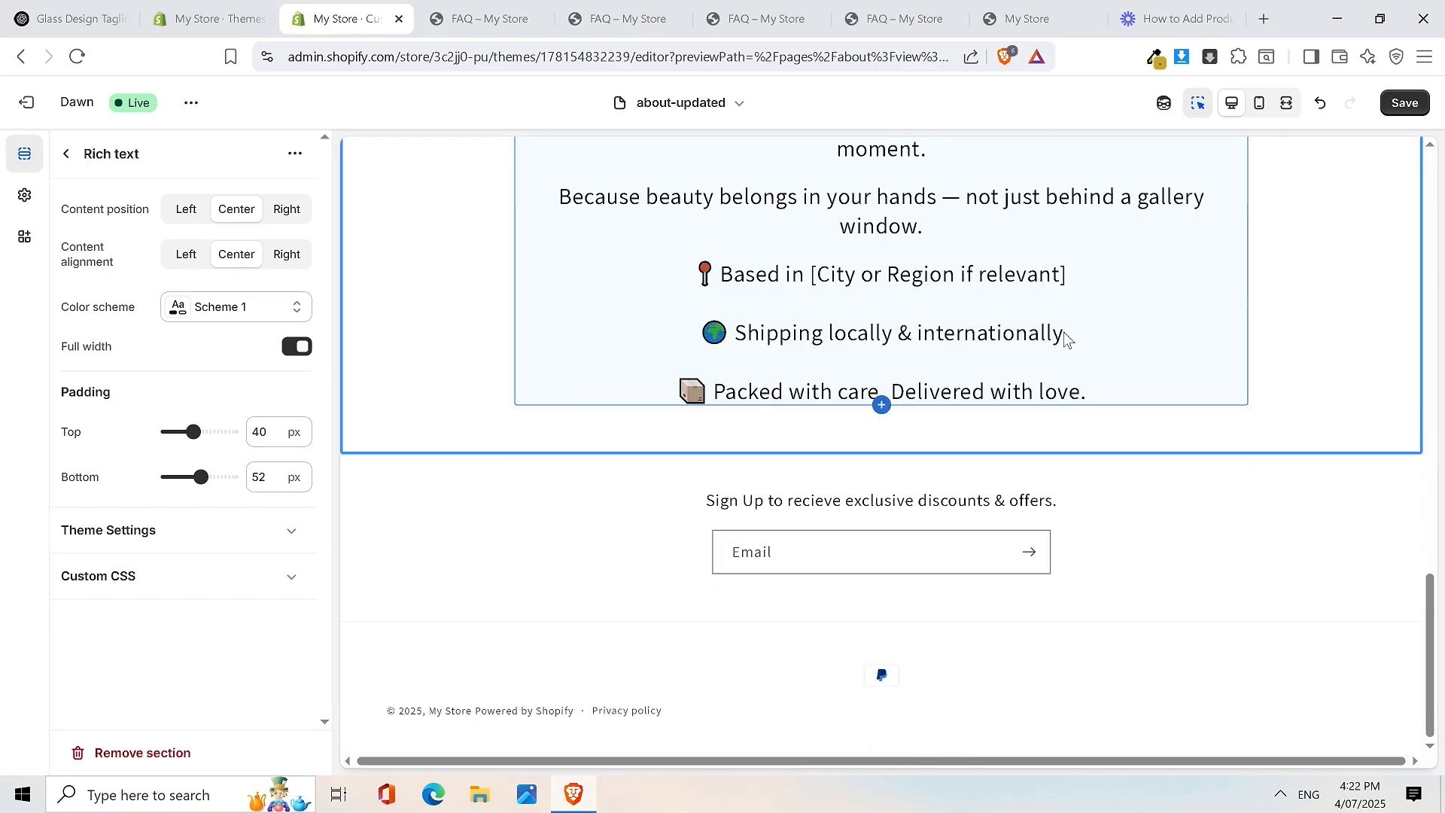
scroll(1084, 339, up, 15)
Save the changes to the about-updated template and look over the page preview
click(1383, 106)
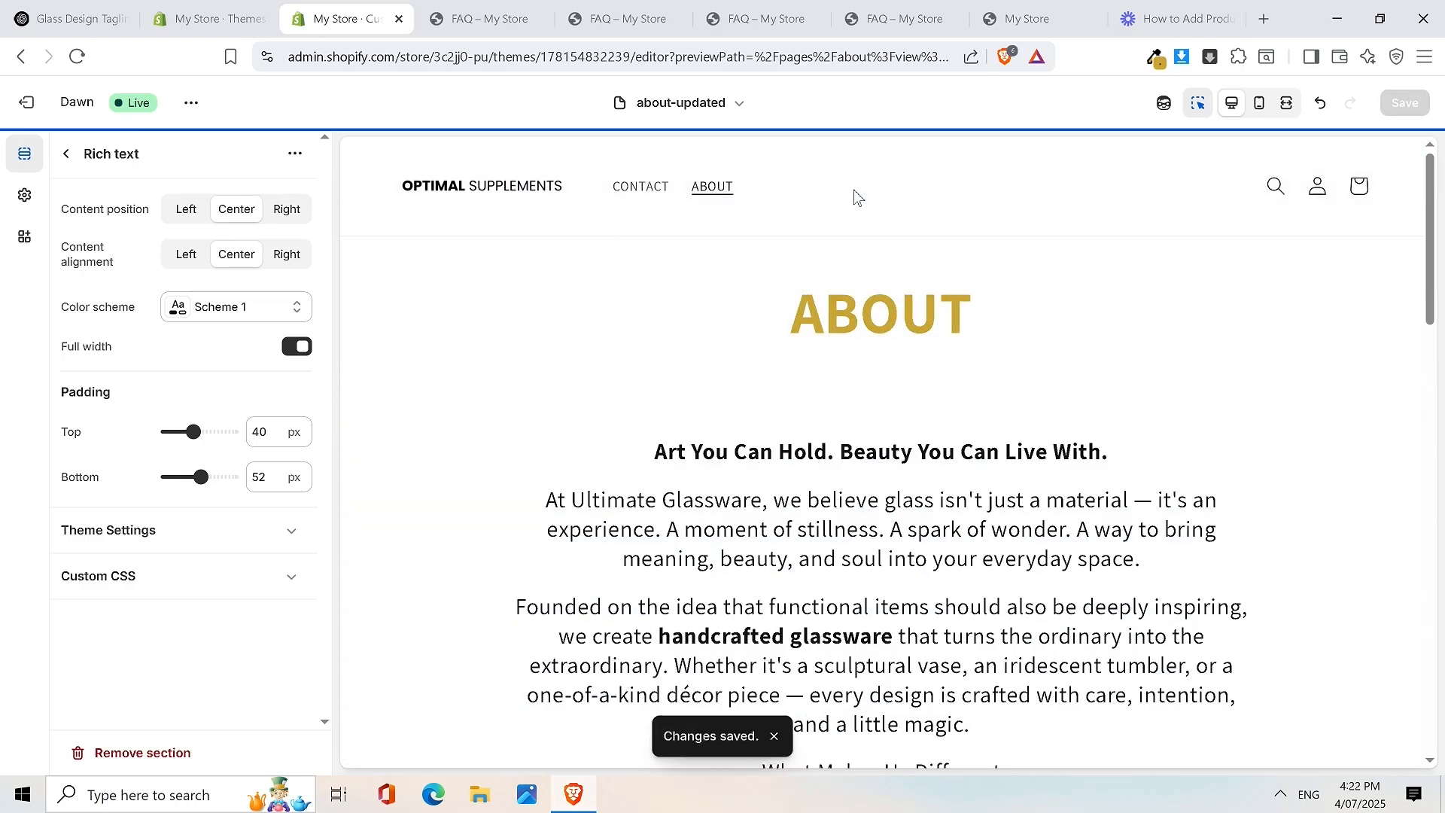
scroll(827, 406, down, 8)
scroll(828, 406, down, 10)
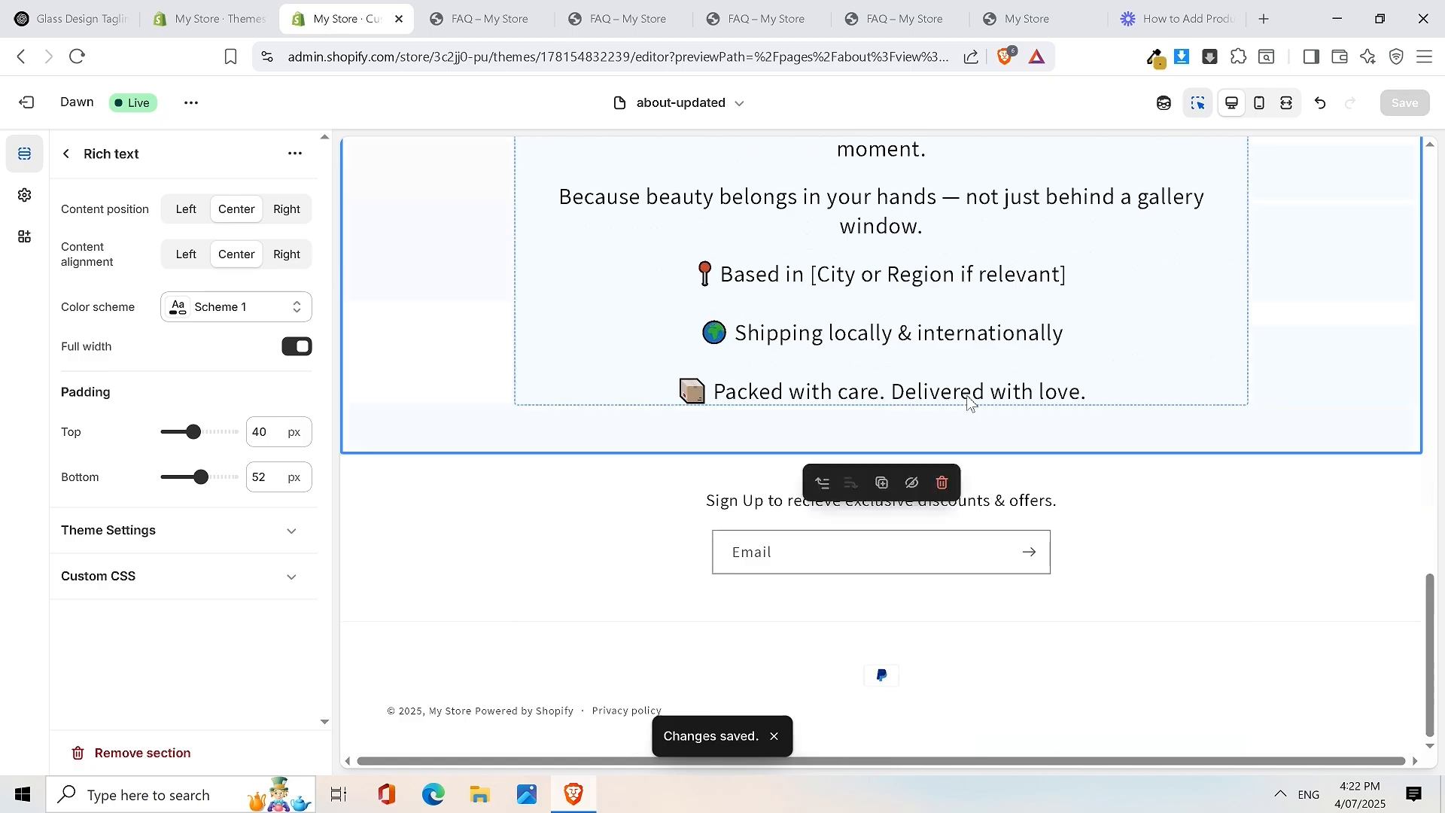
scroll(963, 376, up, 8)
scroll(967, 374, up, 5)
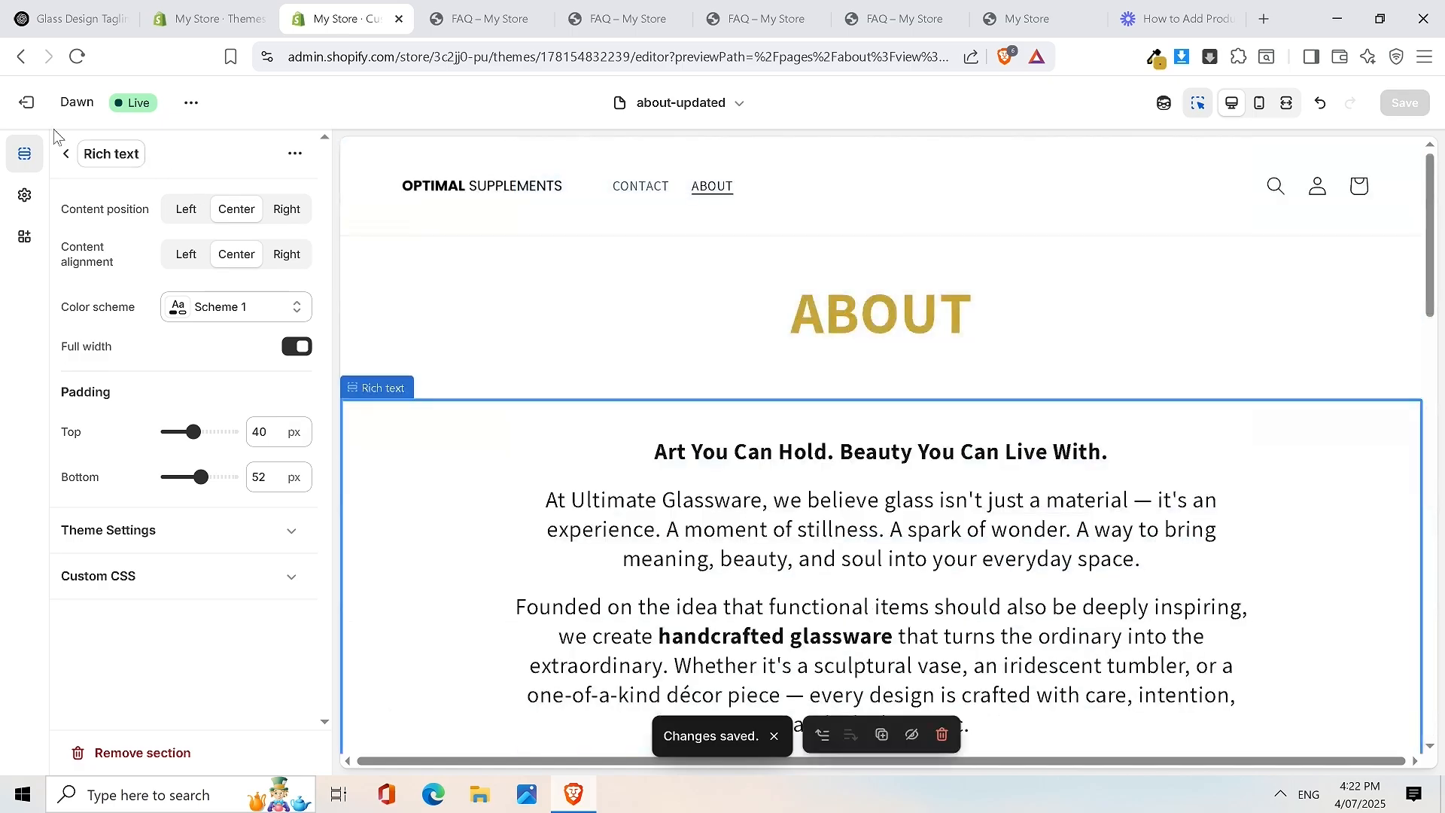
Exit the theme editor and open the About page from the online store's pages for editing
click(34, 107)
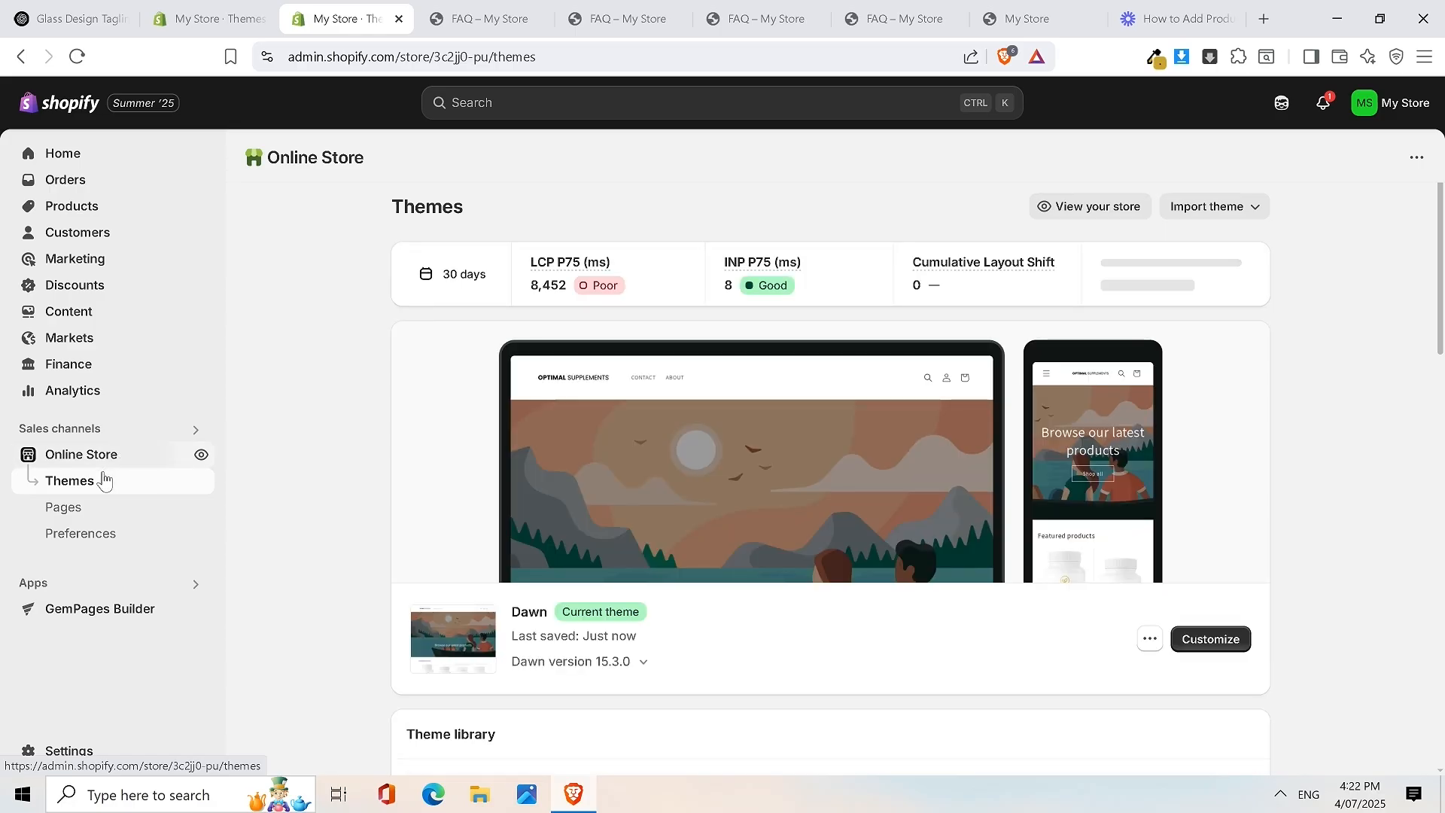
click(78, 516)
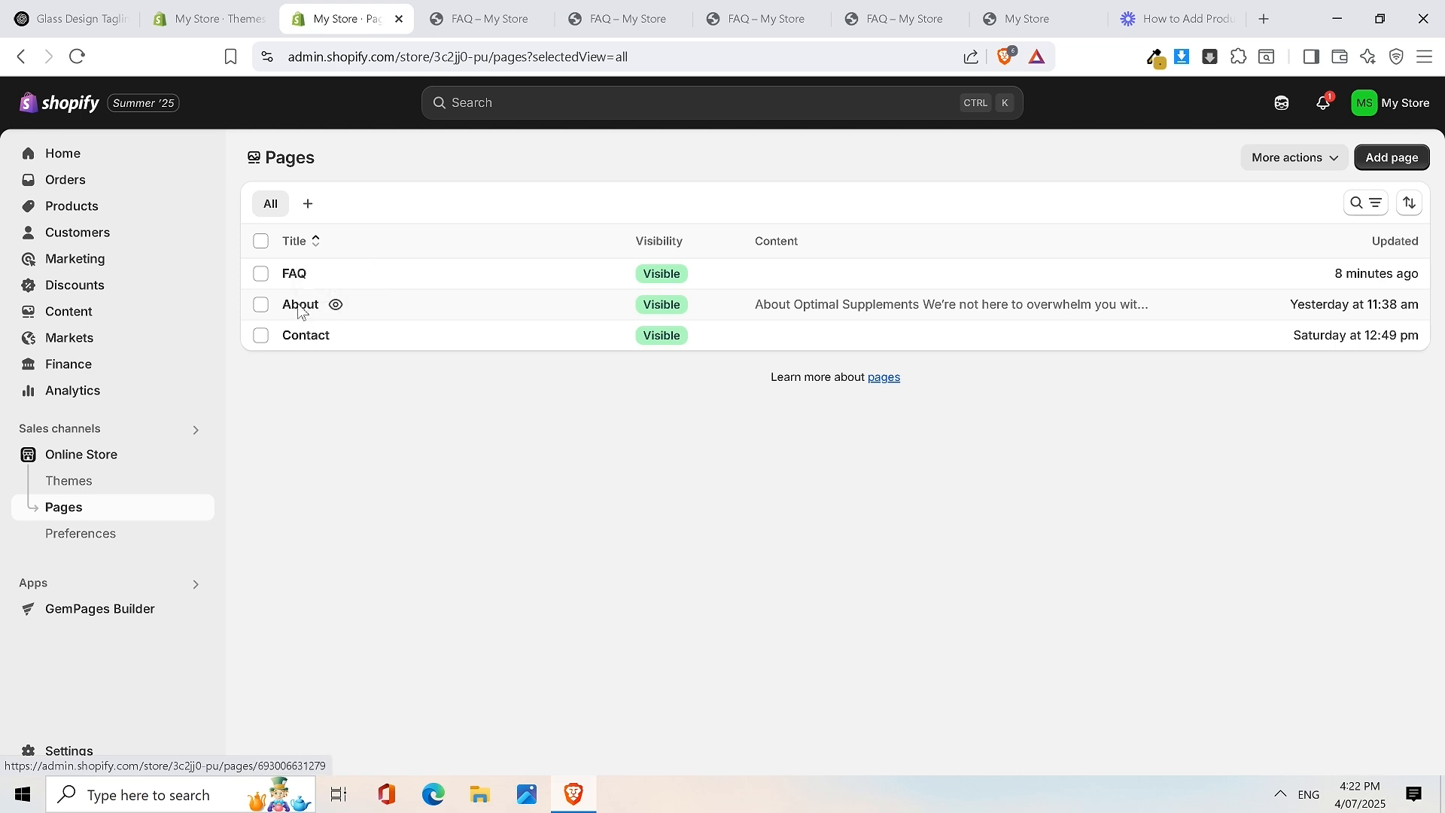
click(301, 306)
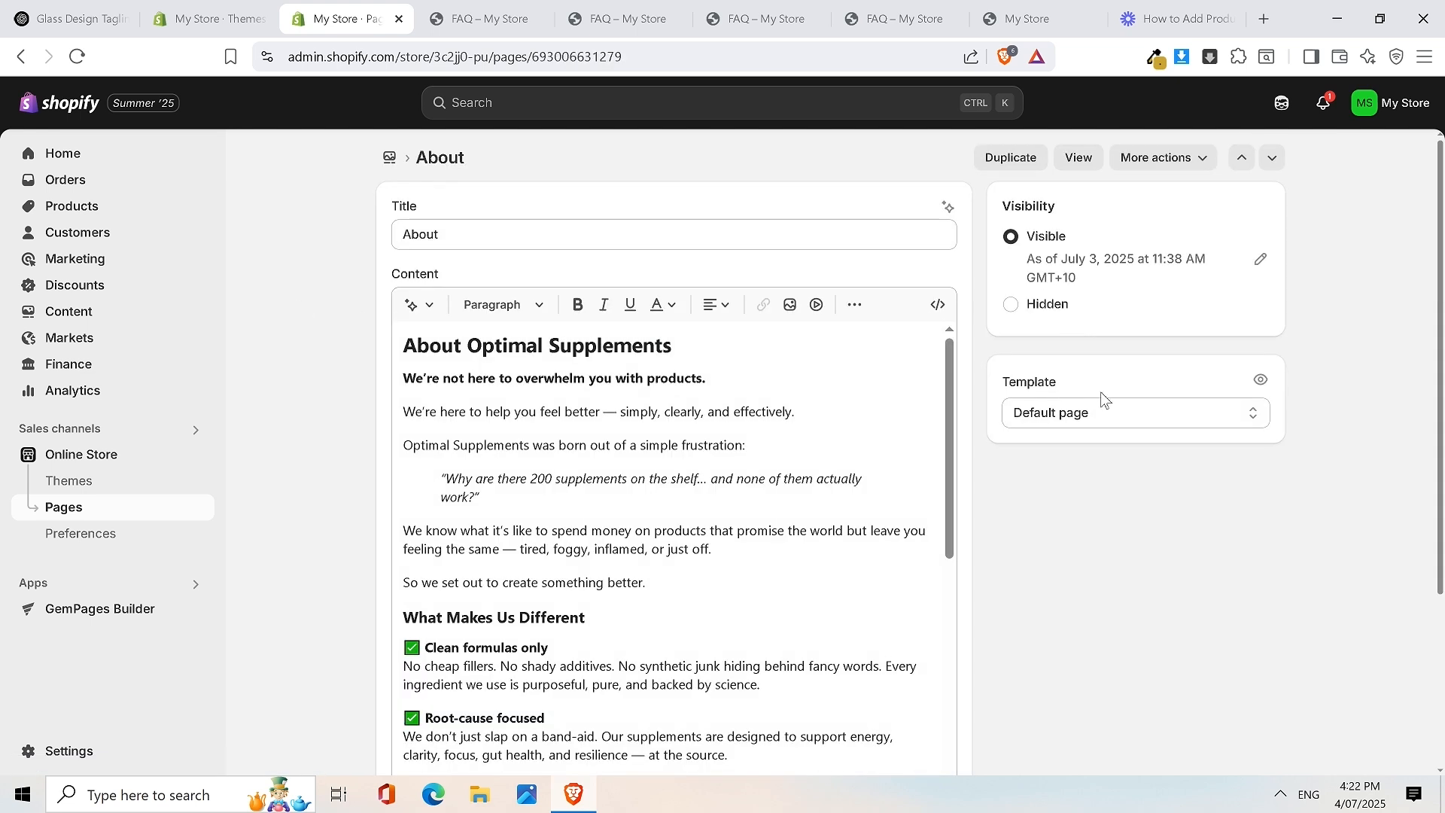
click(1083, 414)
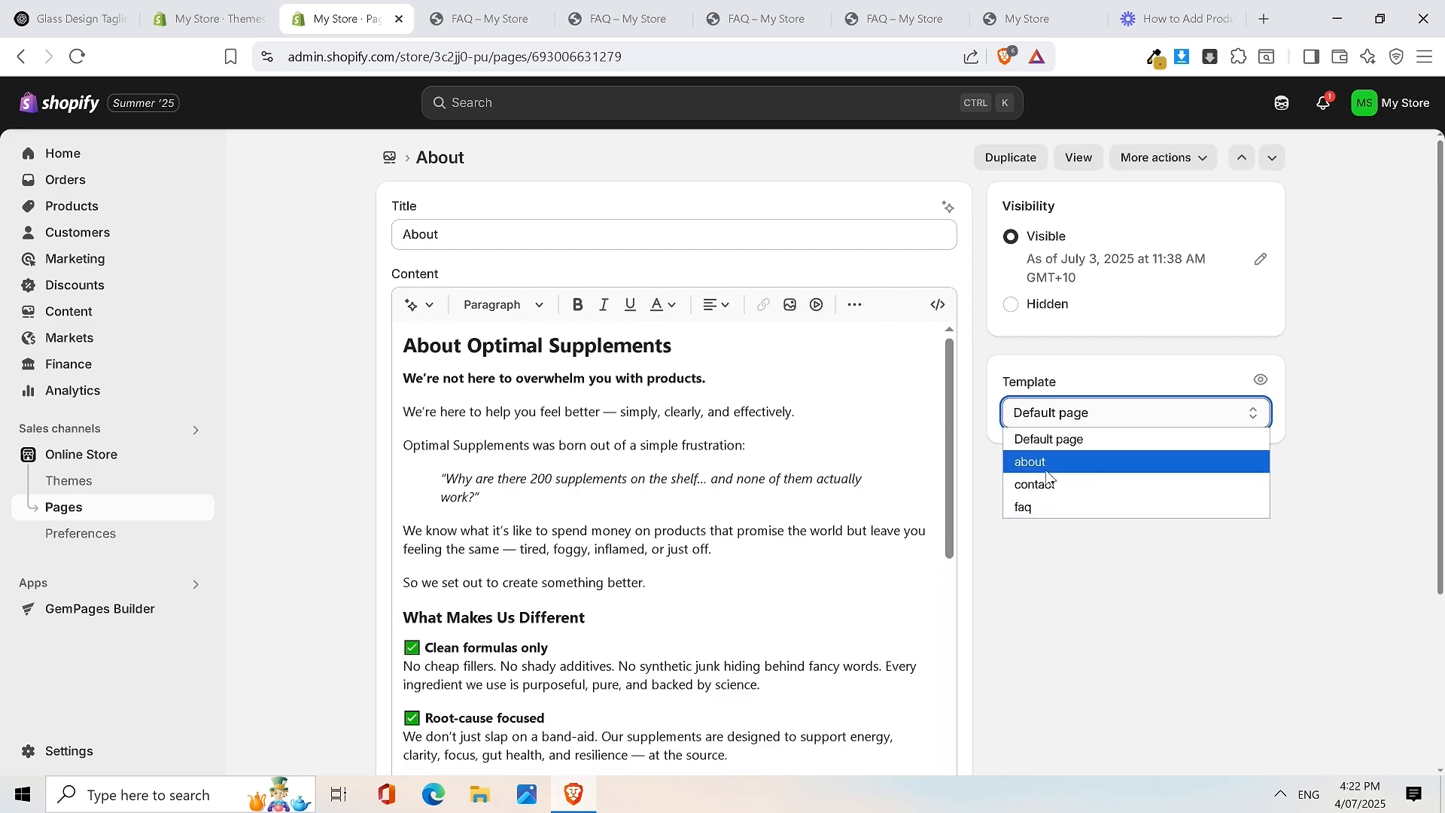
click(1045, 465)
click(1052, 426)
click(1051, 426)
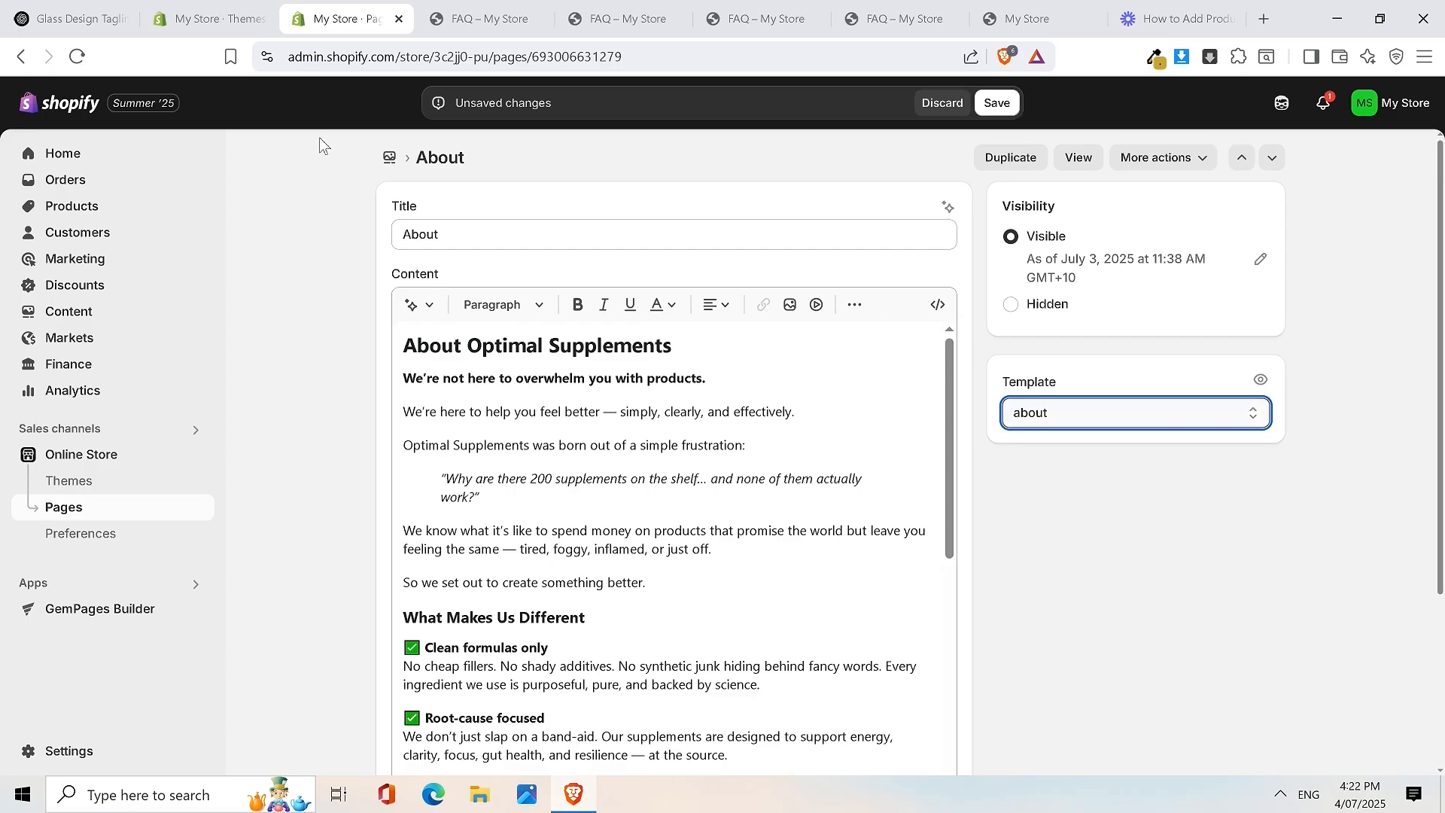
Reload the About page's edit screen, discarding the unsaved template choice, and set its template to about-updated
click(76, 57)
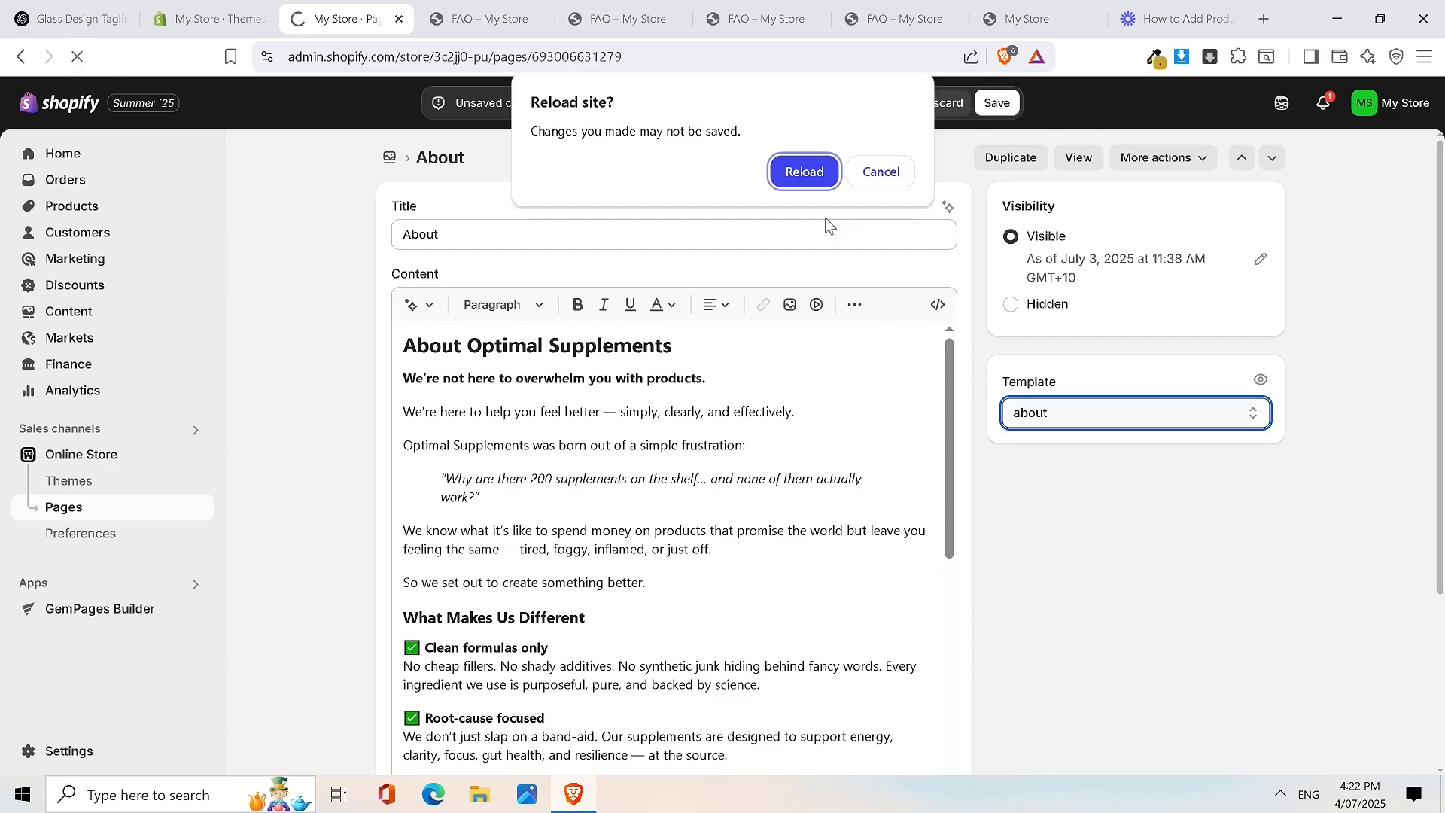
click(811, 169)
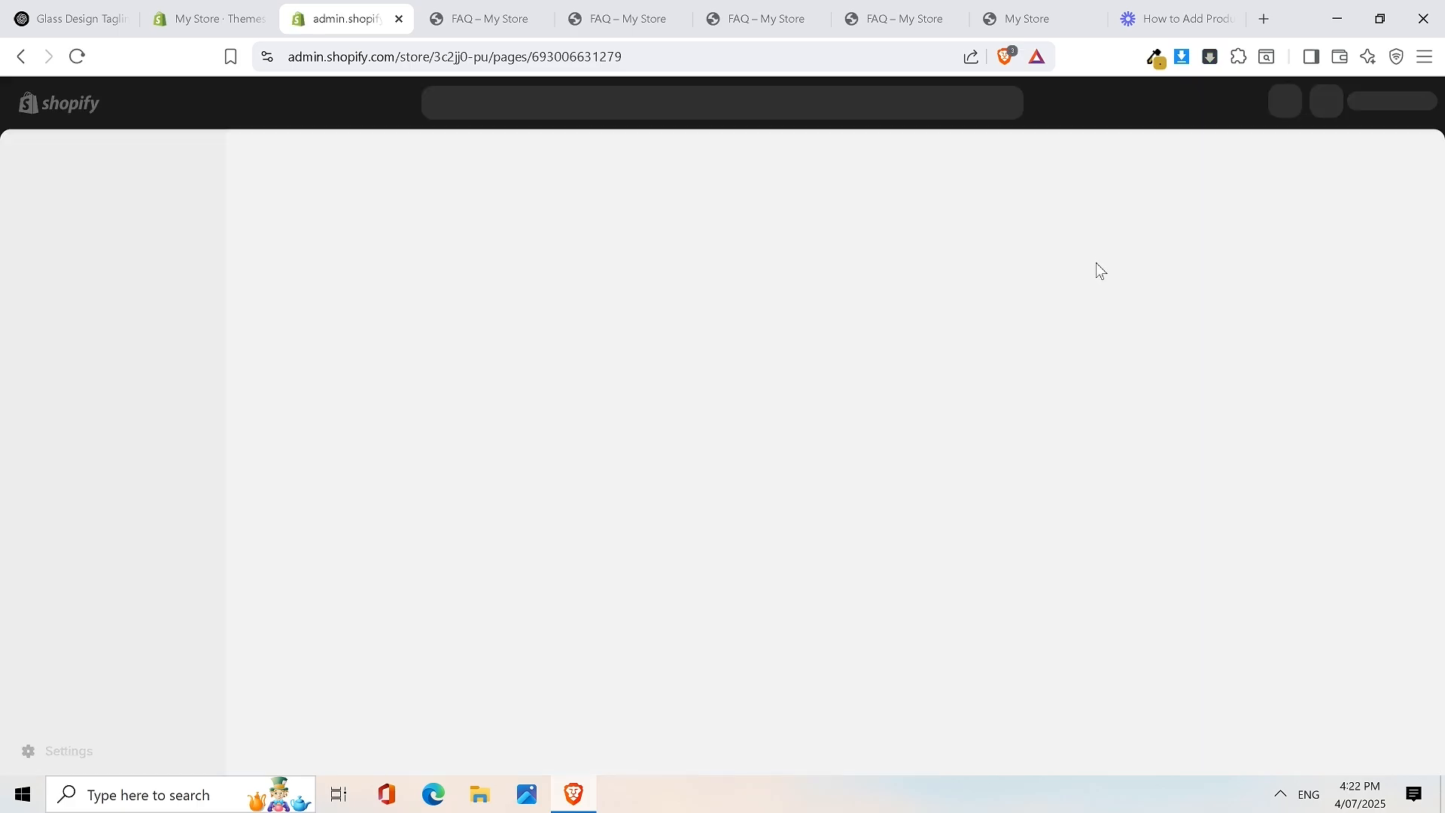
click(1061, 414)
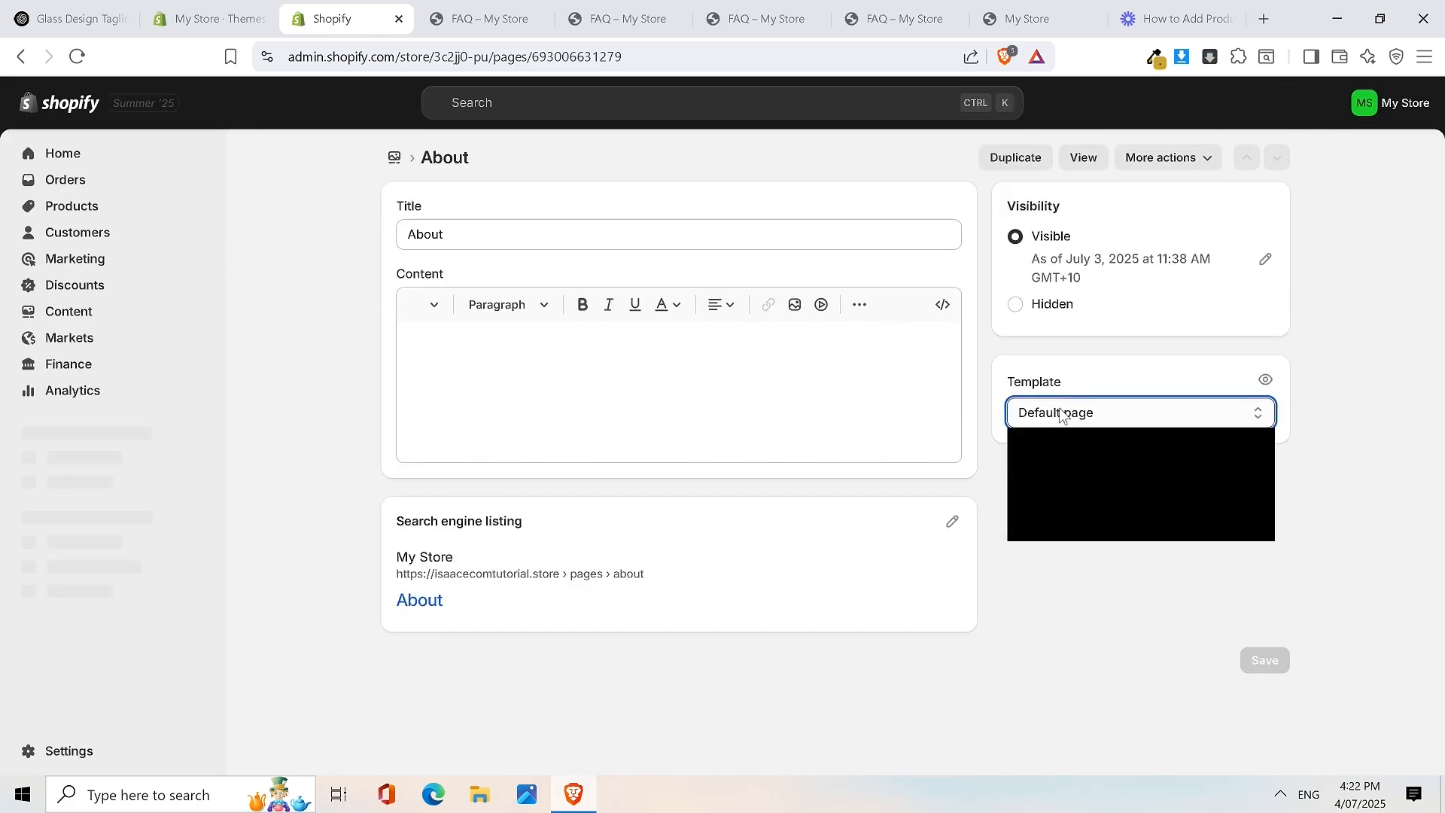
click(1061, 414)
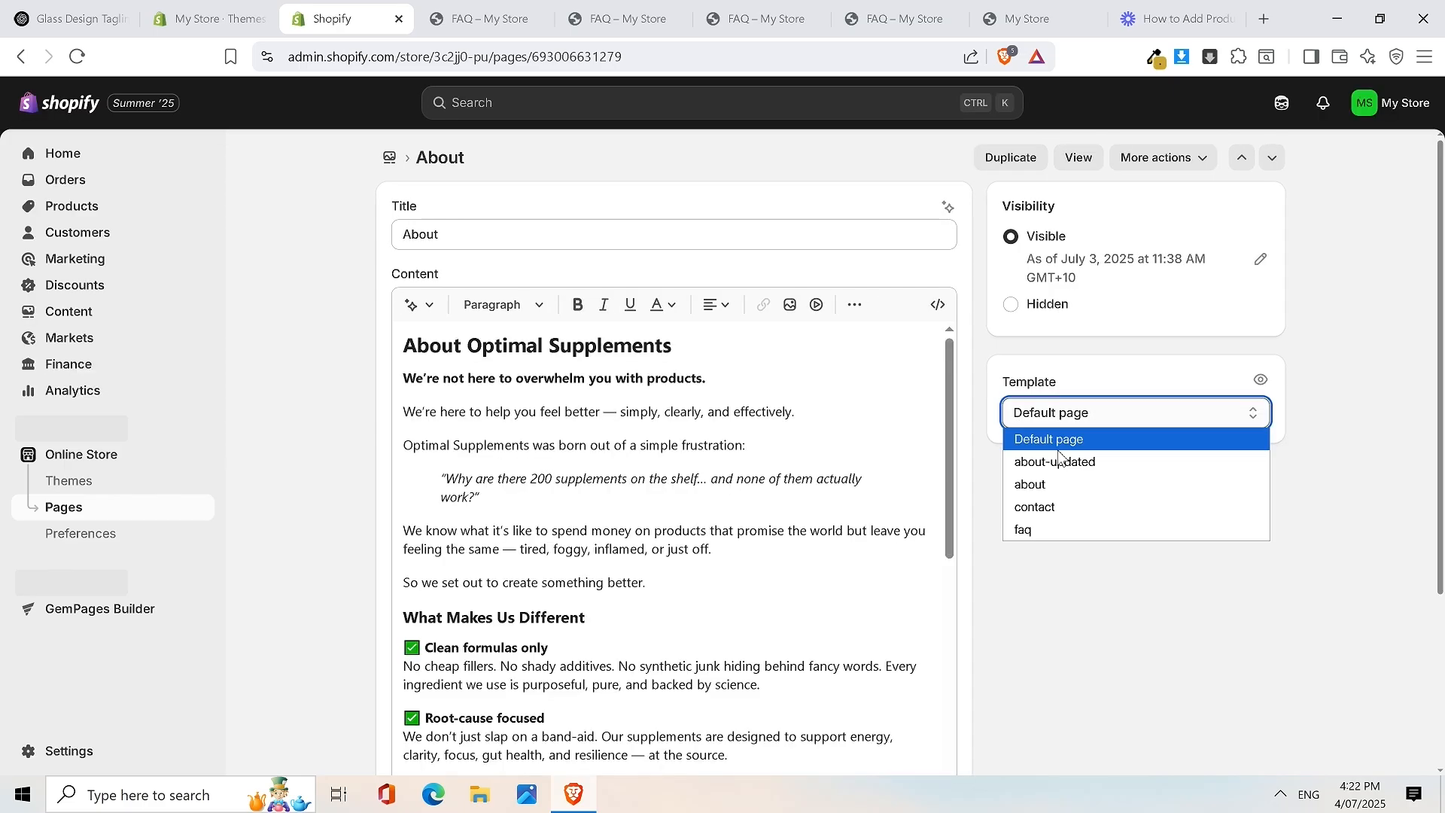
click(1061, 461)
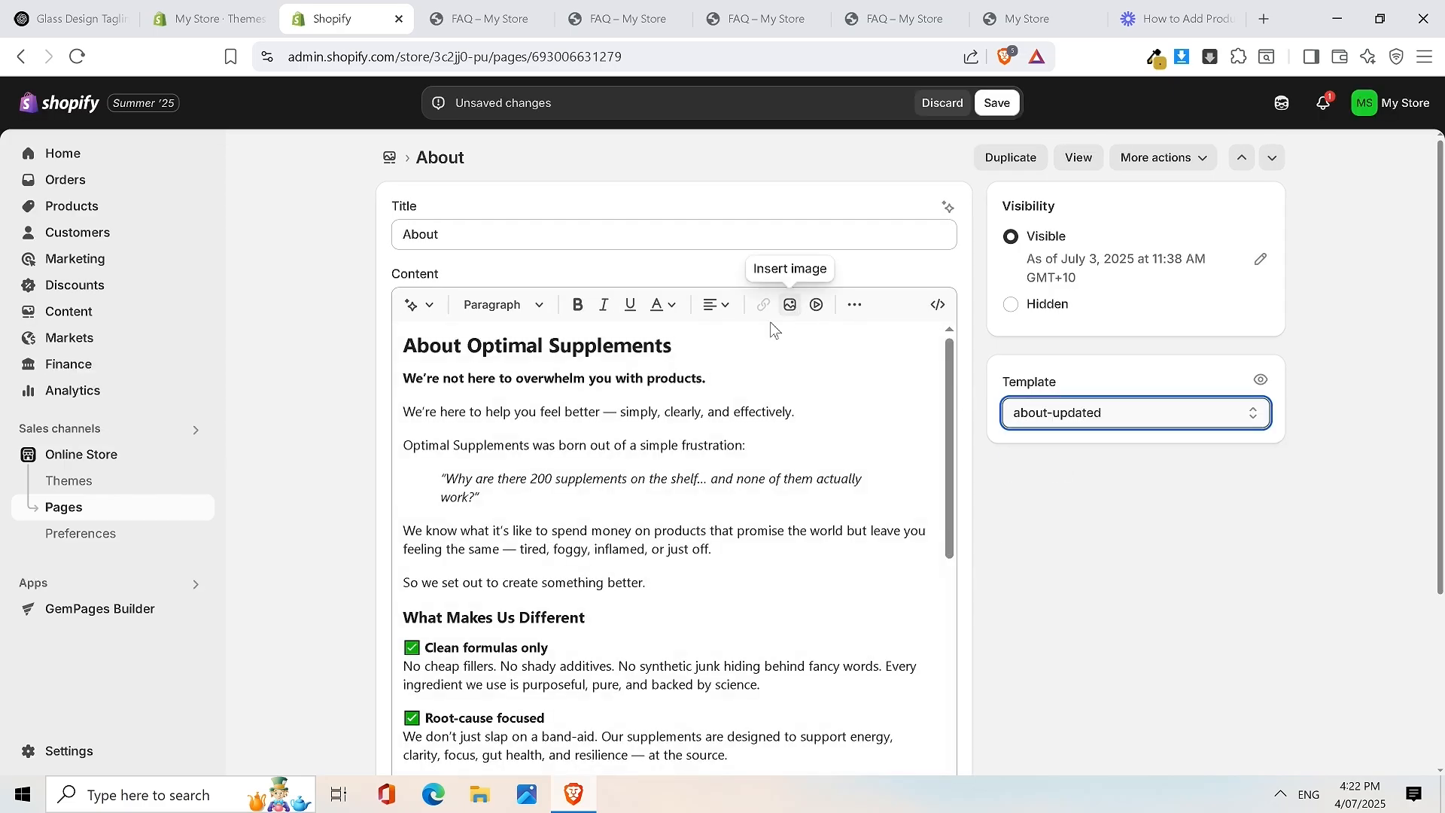
Delete all the existing supplements text from the About page's content and save the page
drag(412, 347, 791, 539)
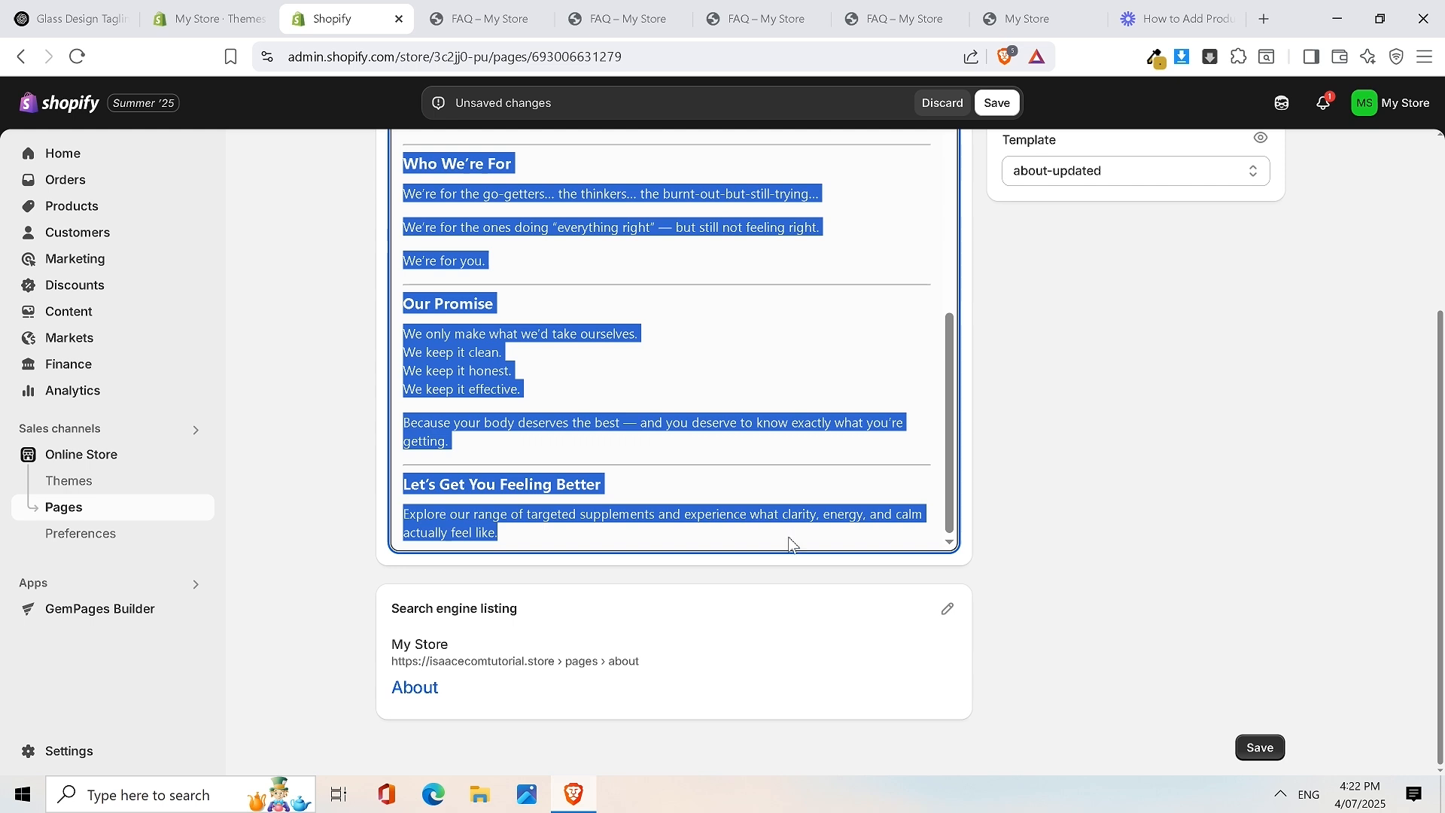
key(BackSpace)
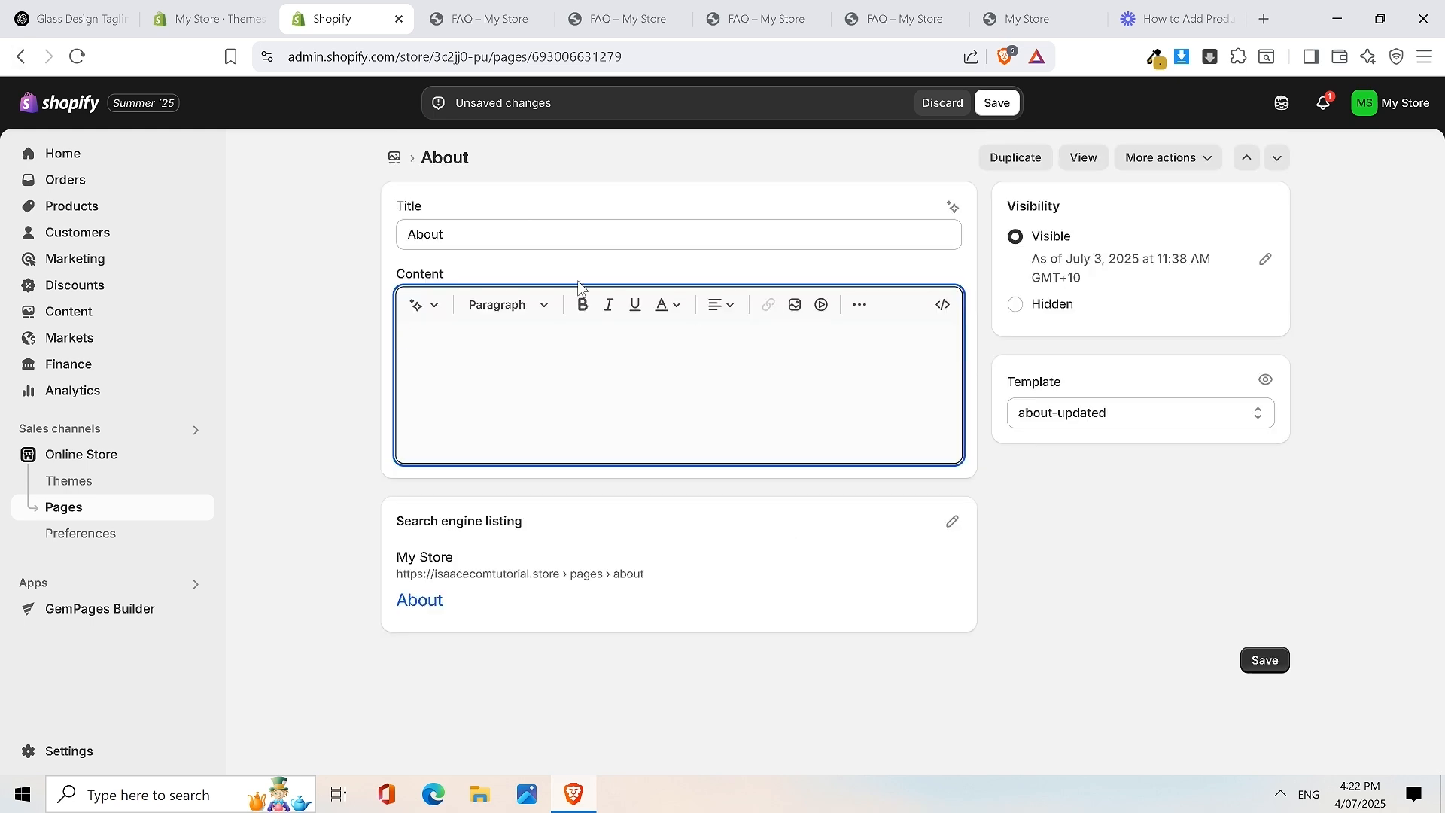
click(996, 103)
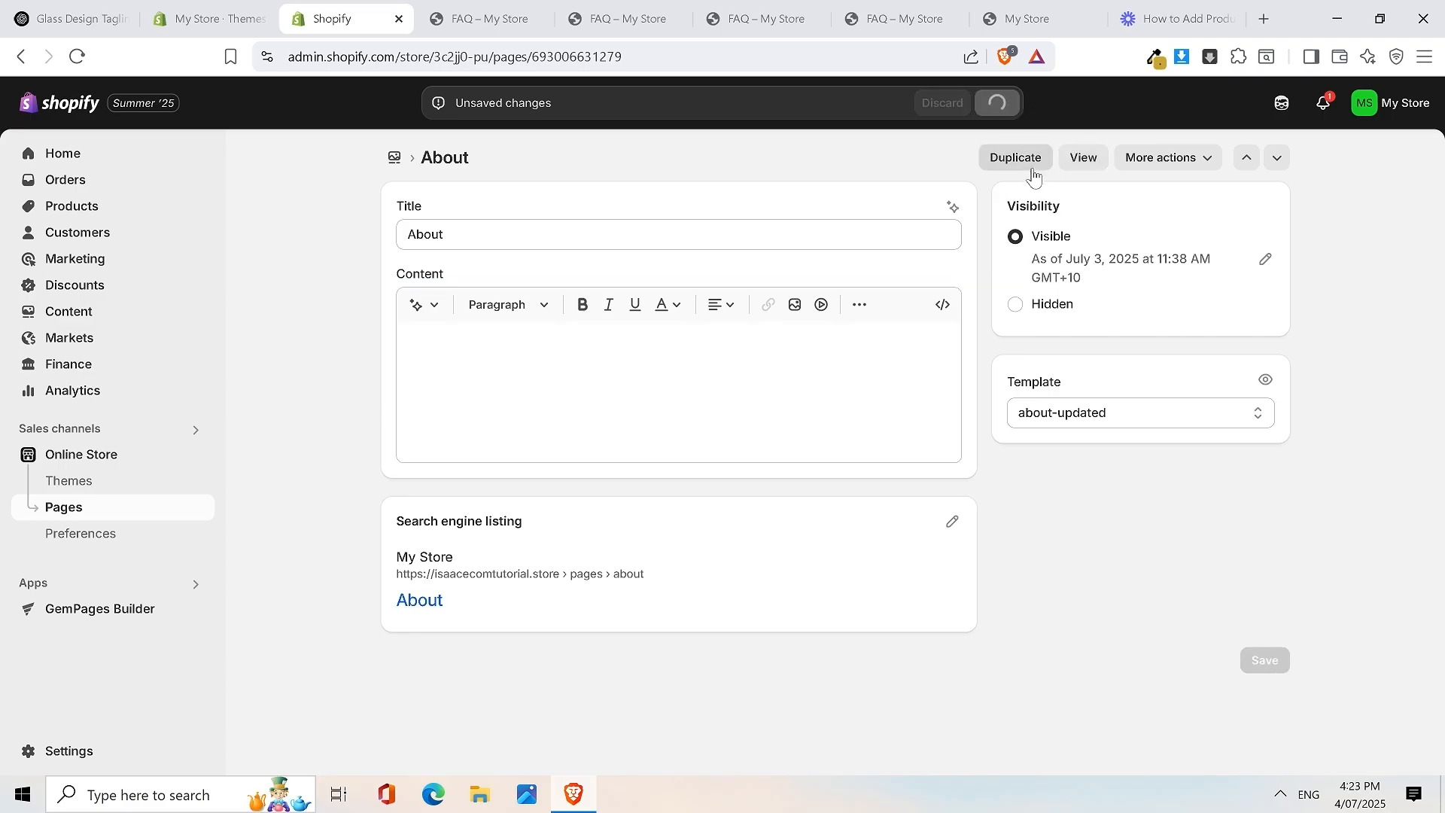
View the published About page on the storefront and check its heading, text and layout from start to end
click(1085, 158)
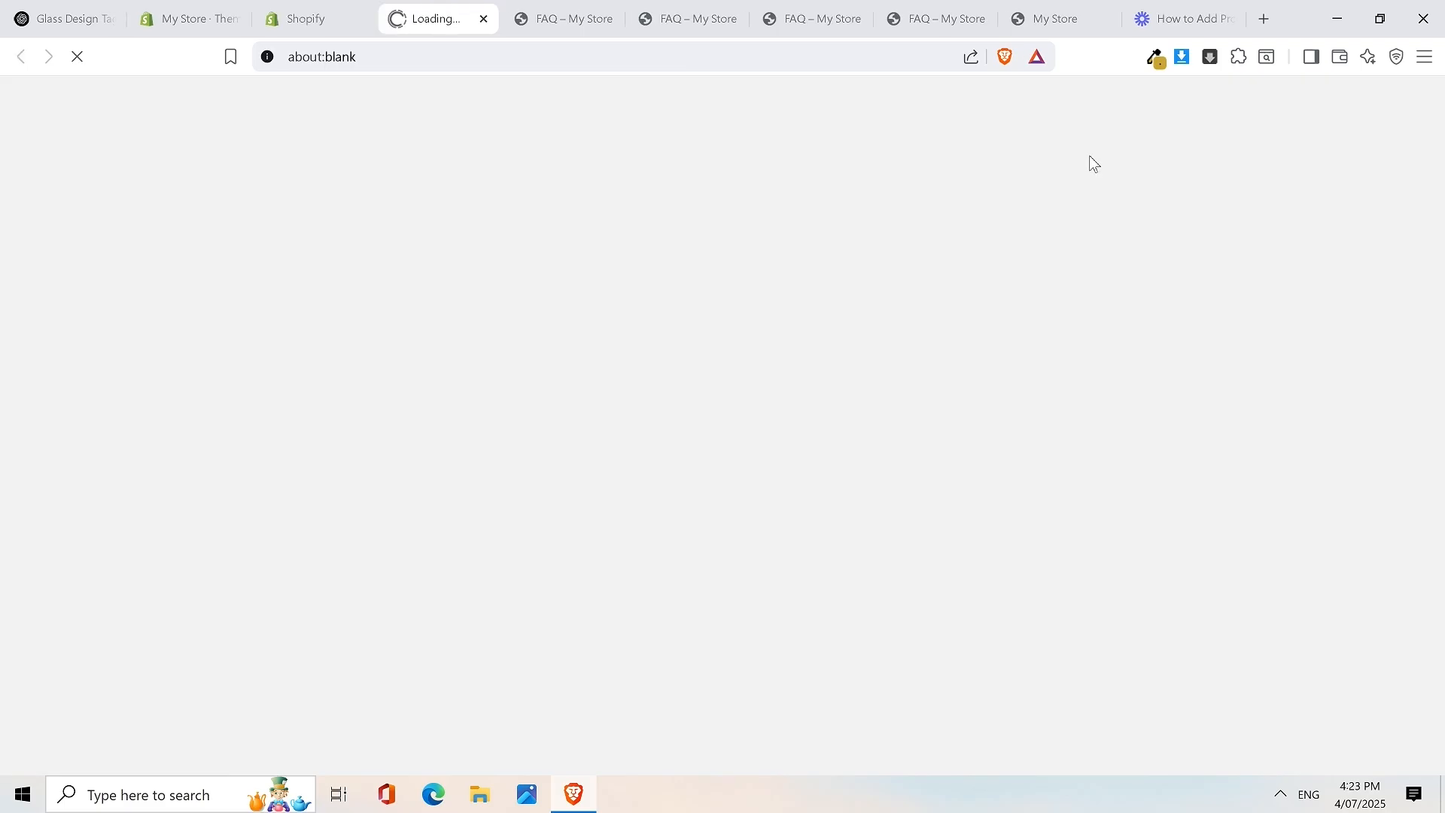
scroll(936, 103, down, 15)
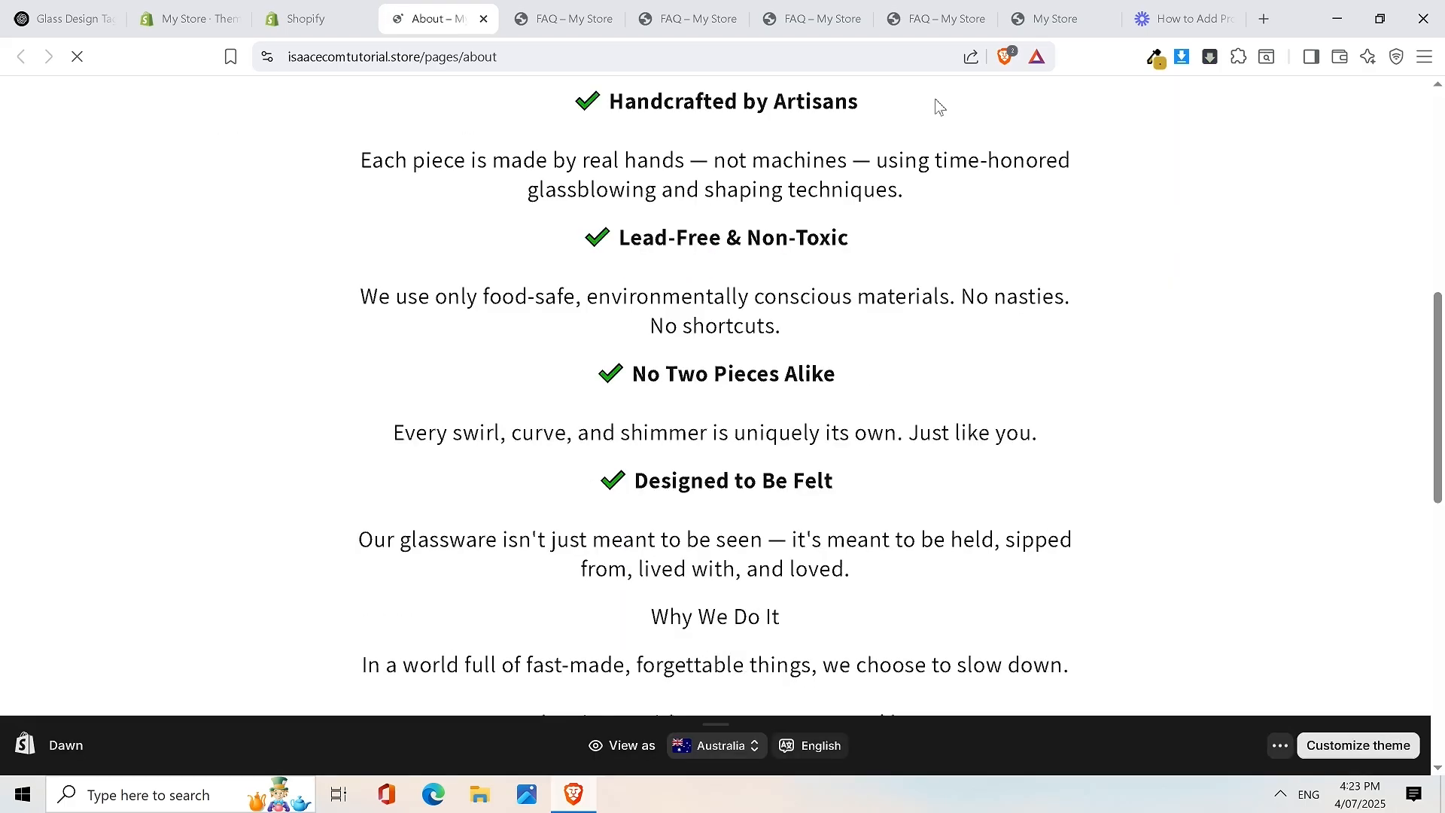
scroll(953, 172, down, 3)
scroll(954, 166, up, 20)
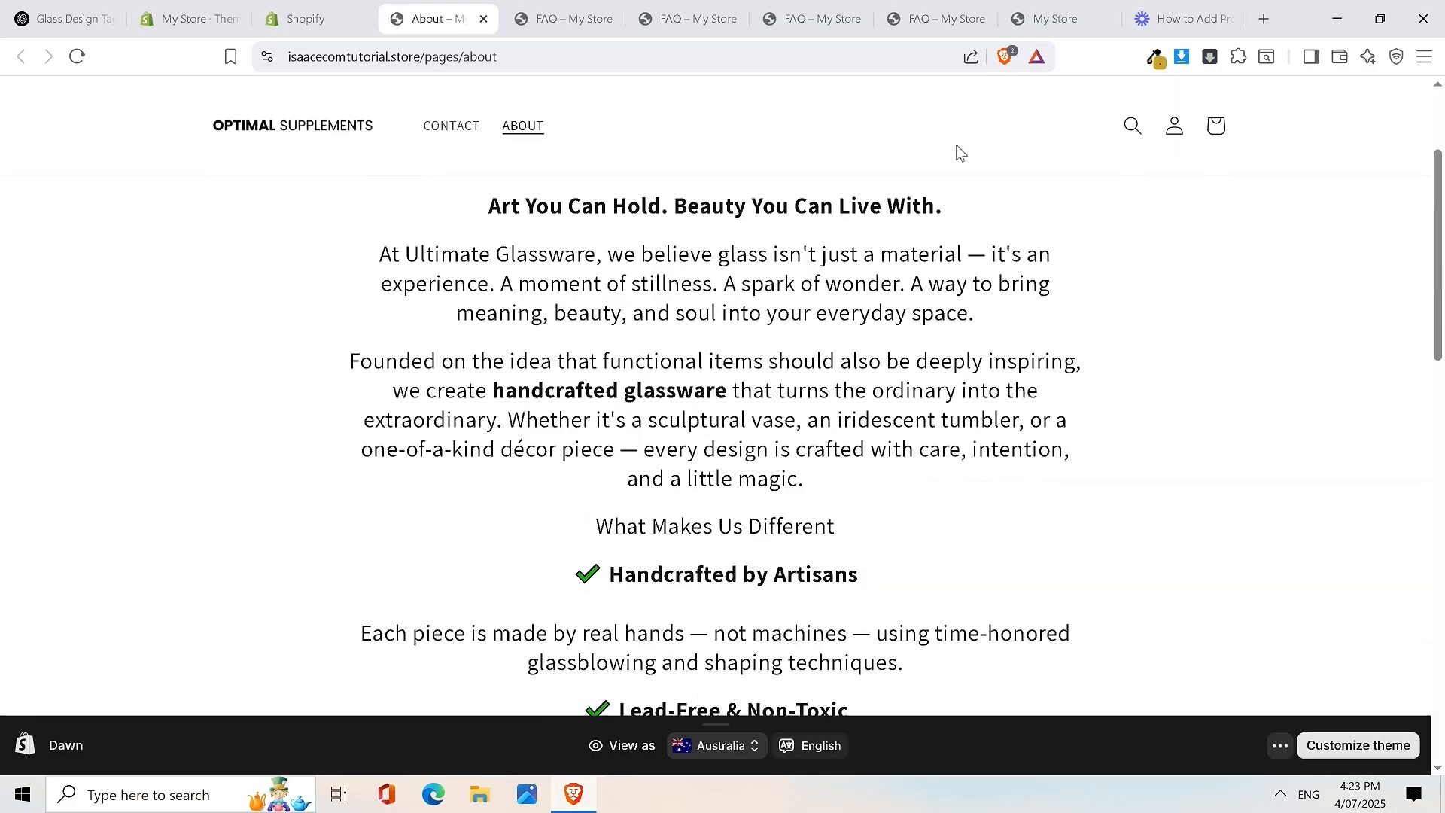
scroll(957, 150, up, 3)
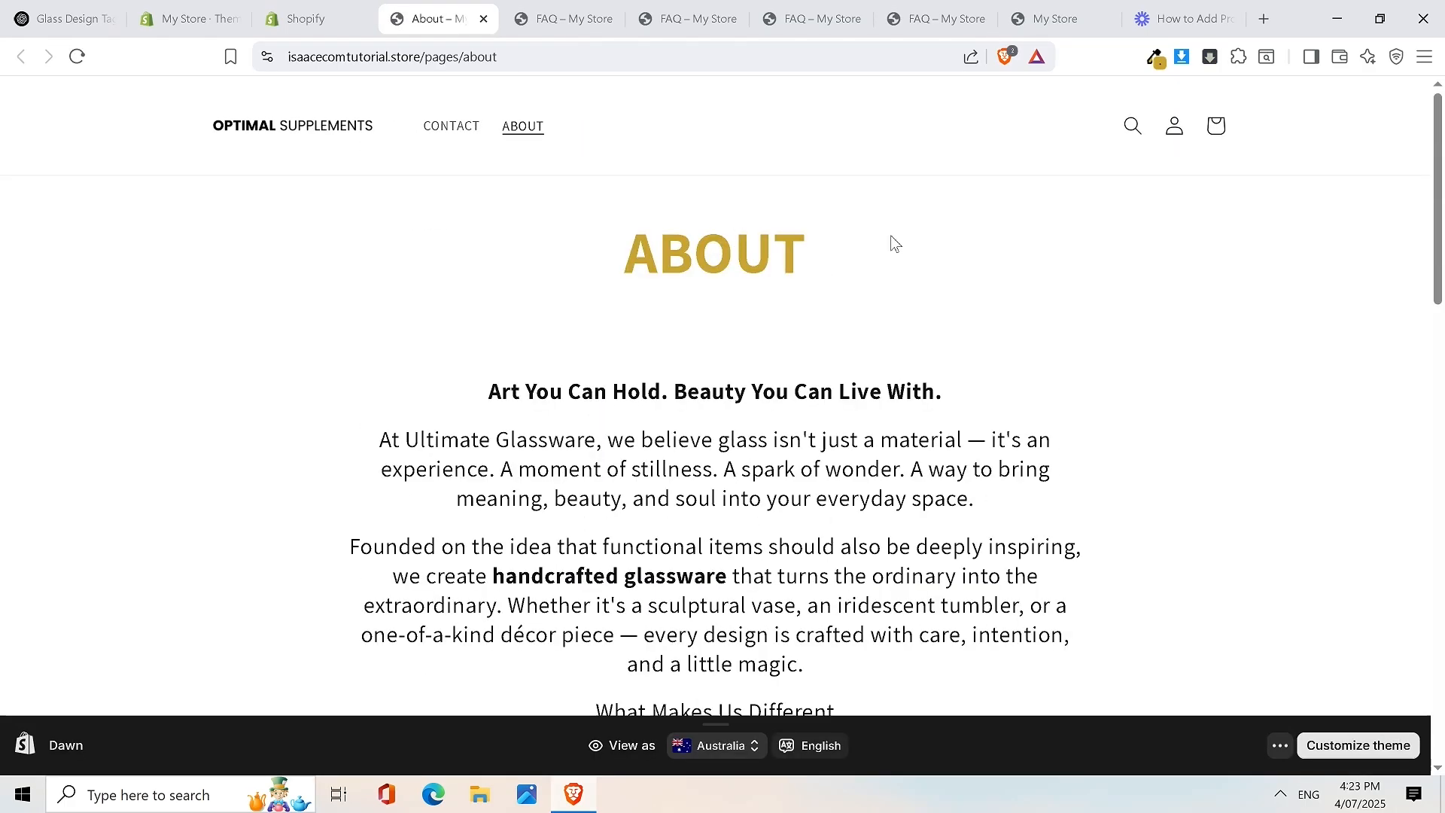
drag(1438, 200, 1440, 143)
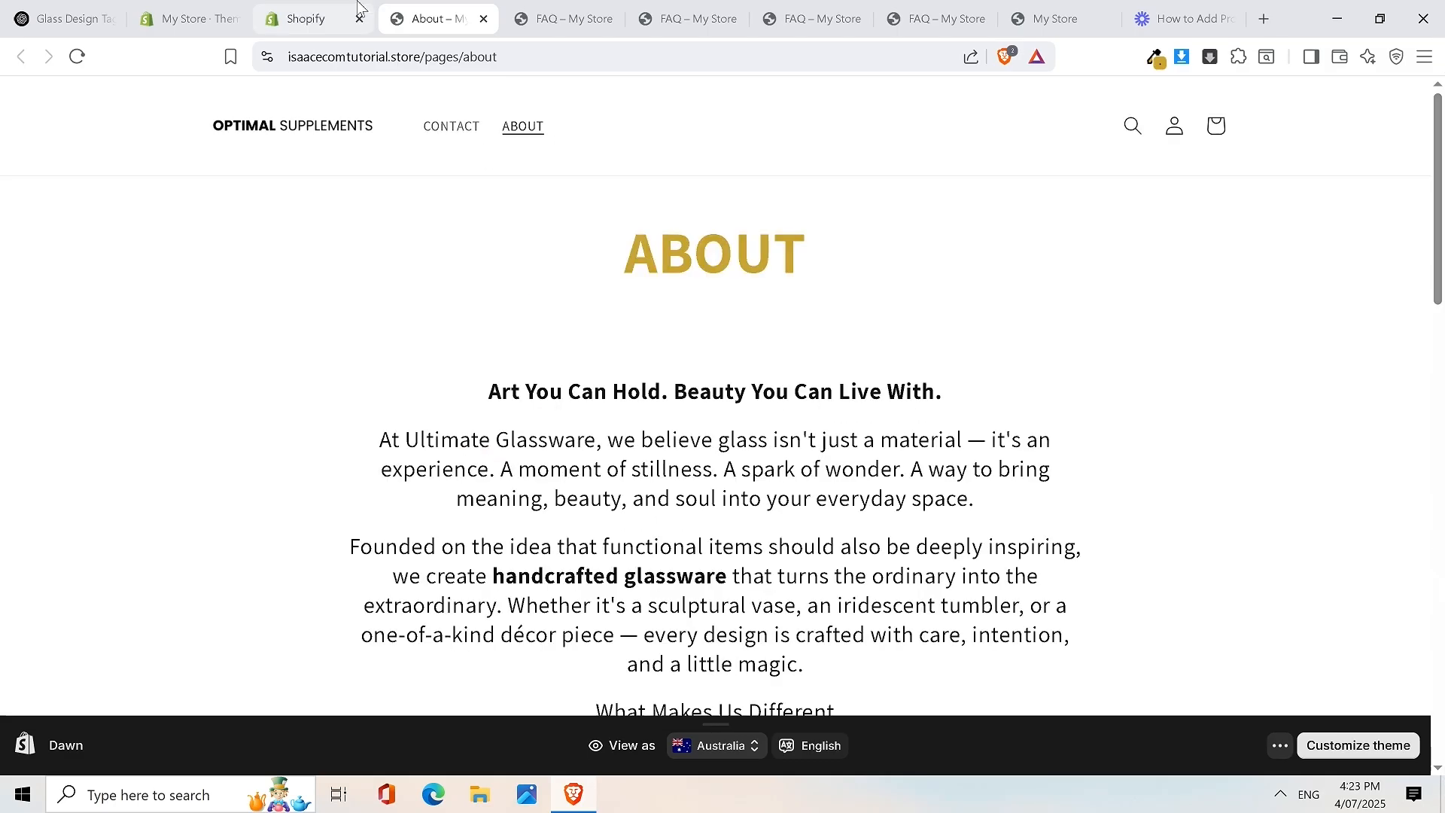
Return to the Shopify admin's online store themes and open the Dawn theme for customization
click(324, 8)
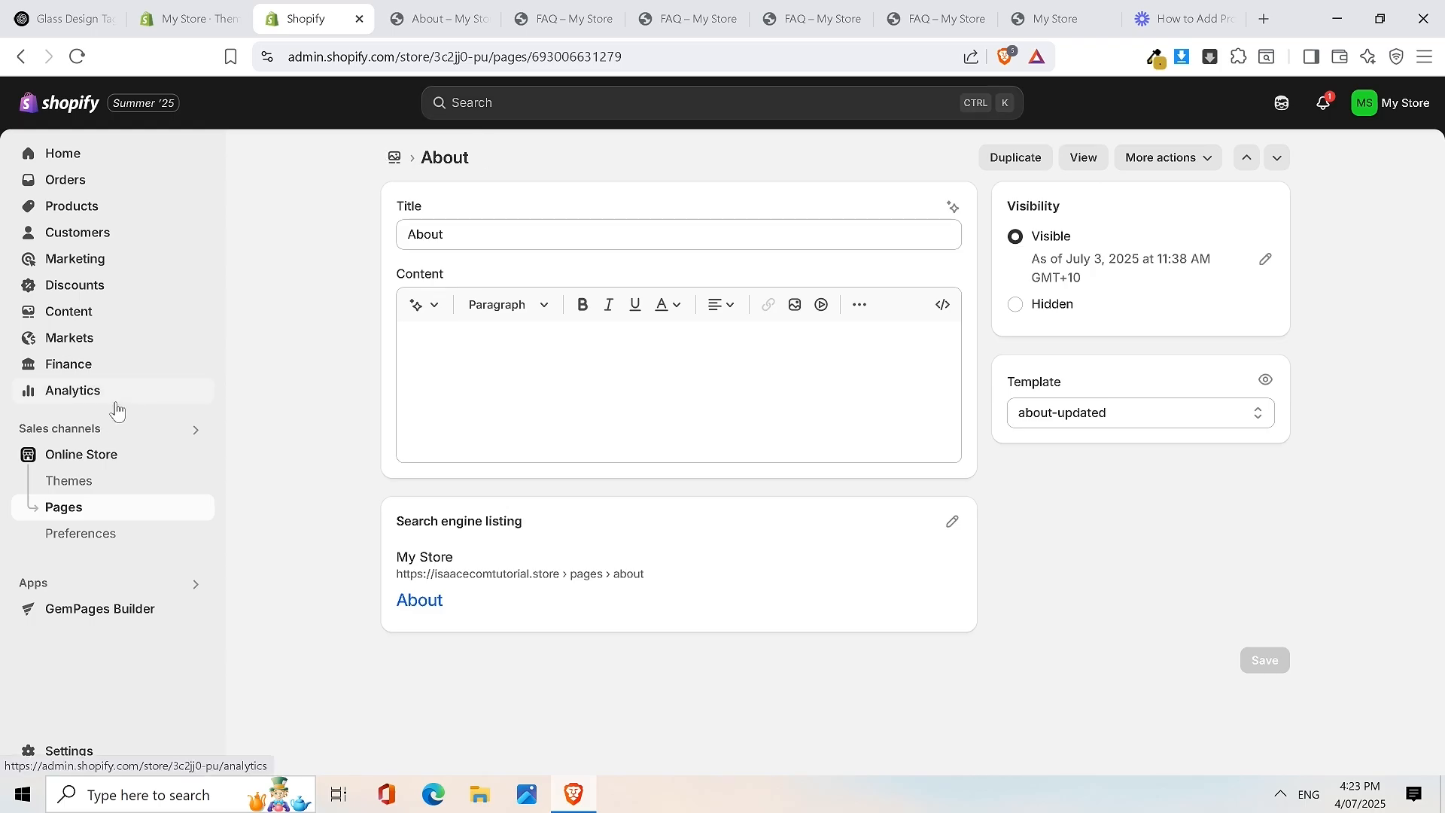
click(76, 483)
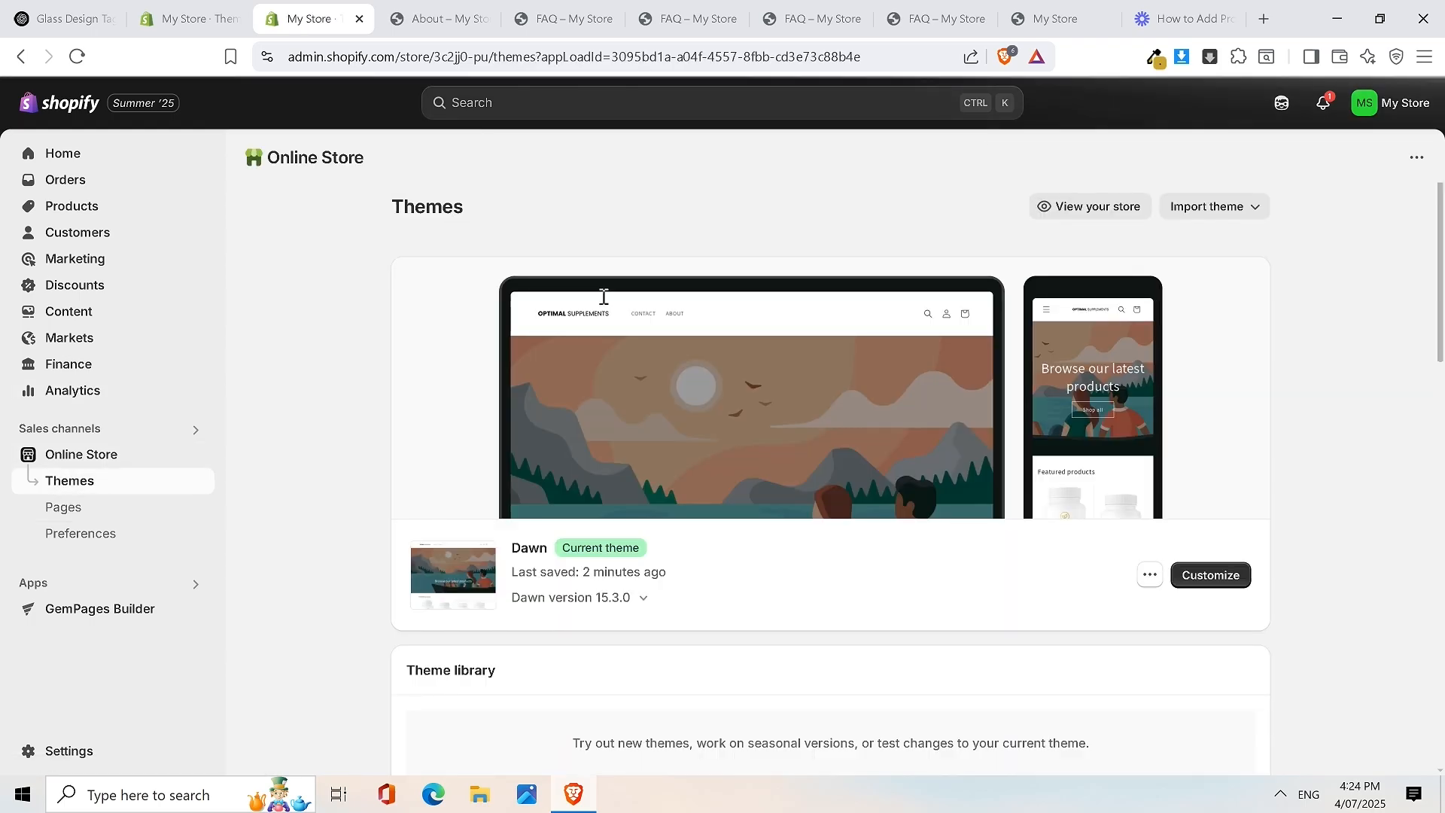
scroll(611, 323, down, 2)
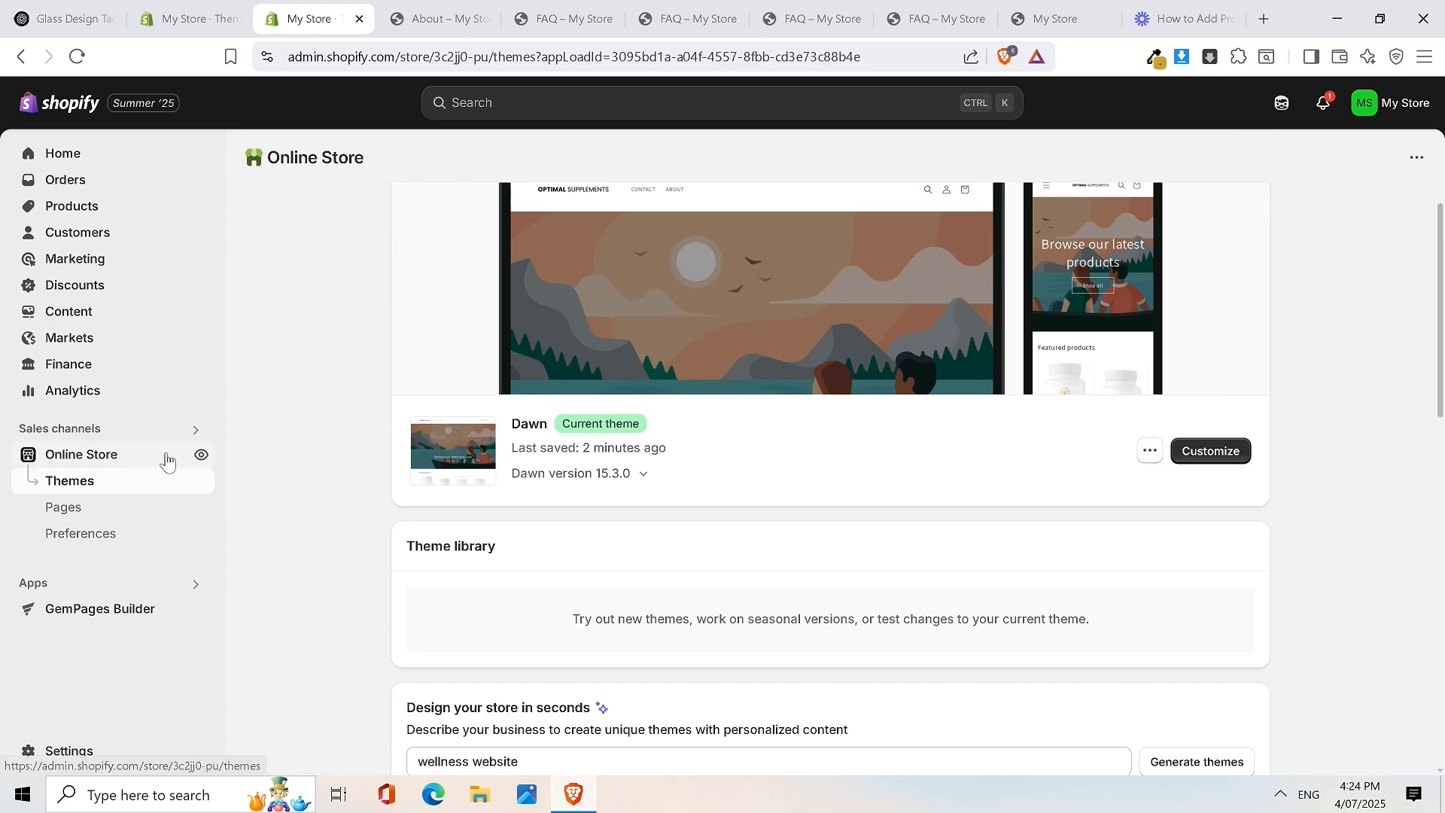
click(1211, 450)
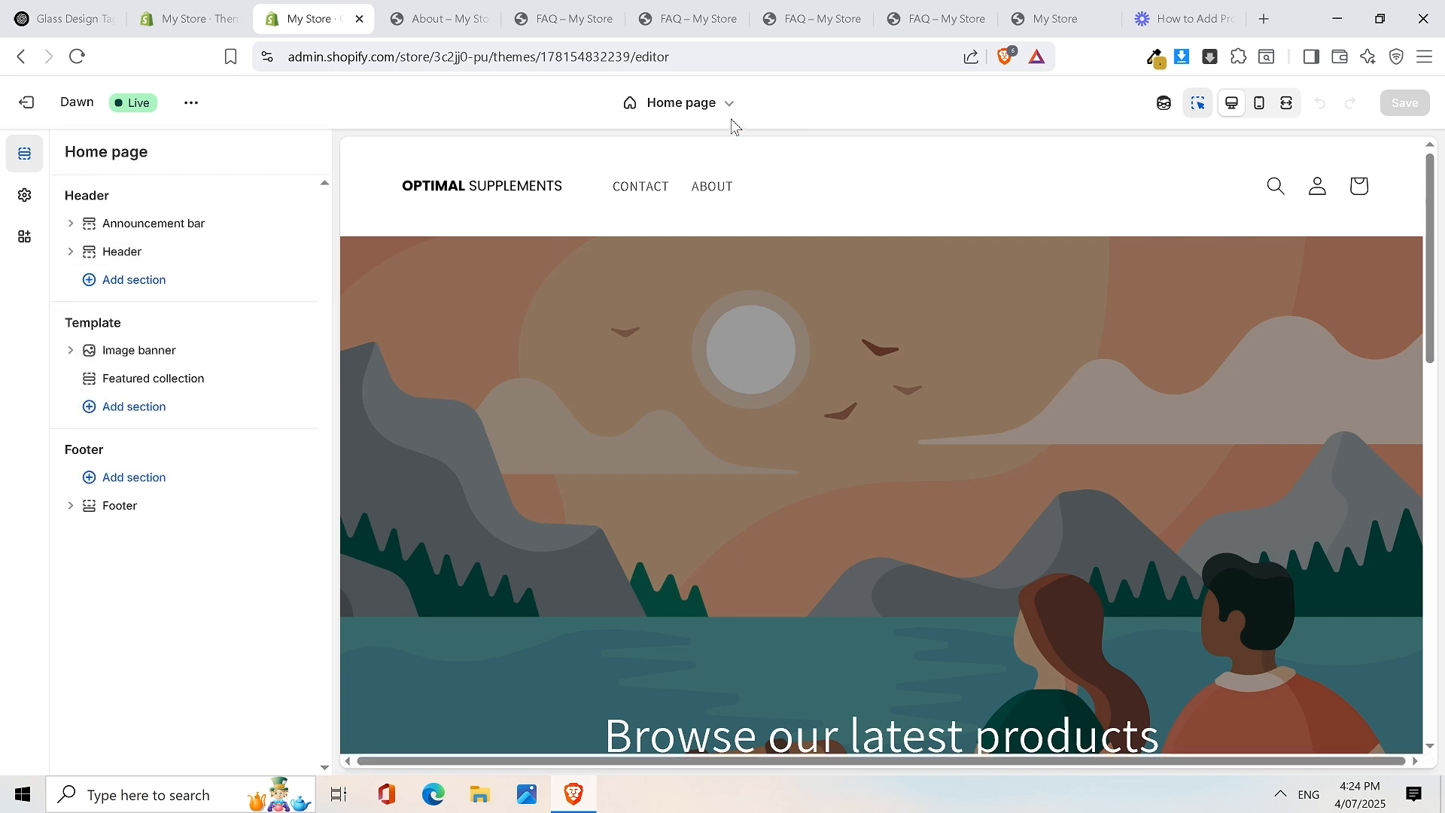
Create a new page template named "Contact (updated)" based on the contact template
click(727, 105)
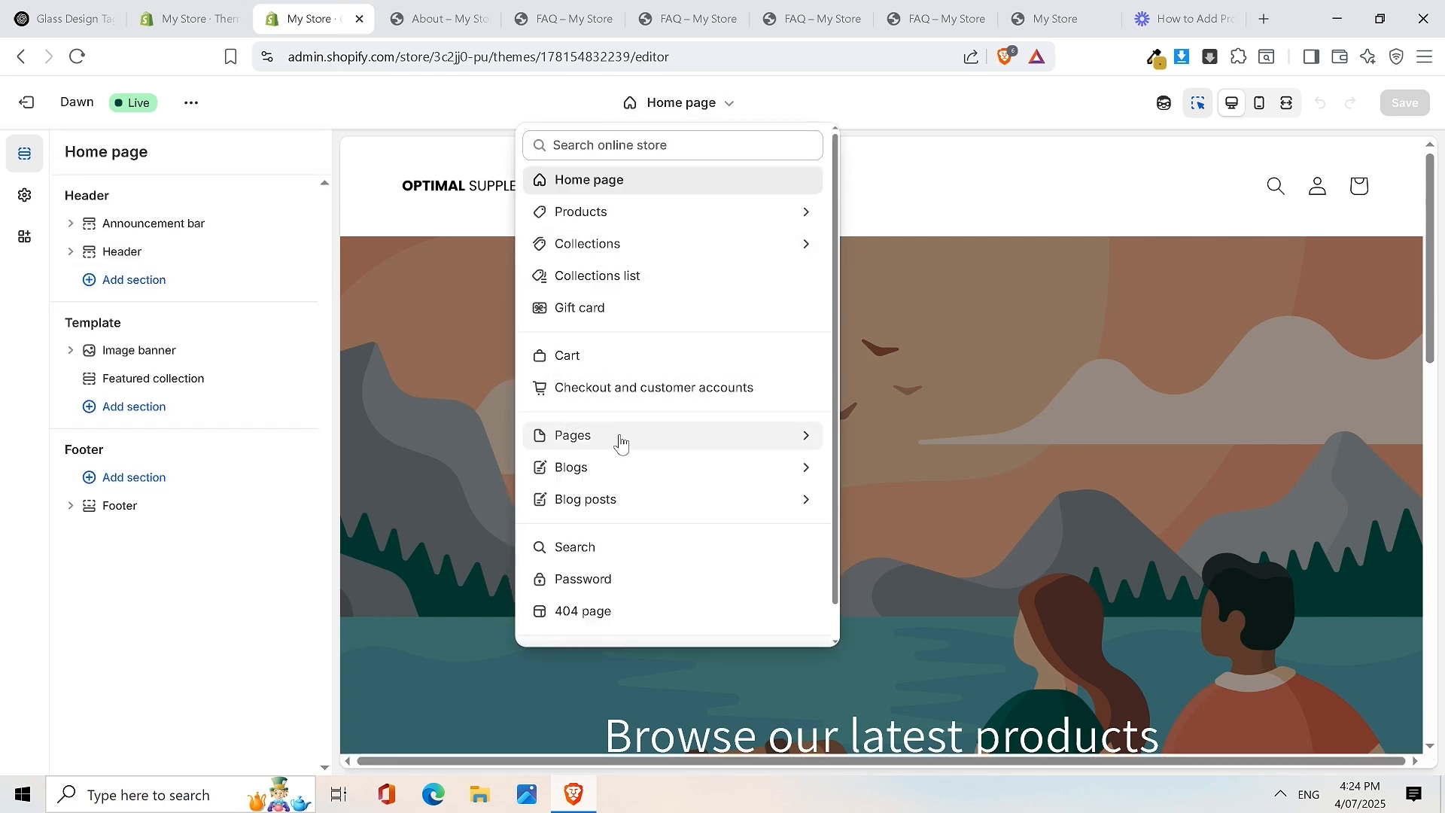
click(773, 441)
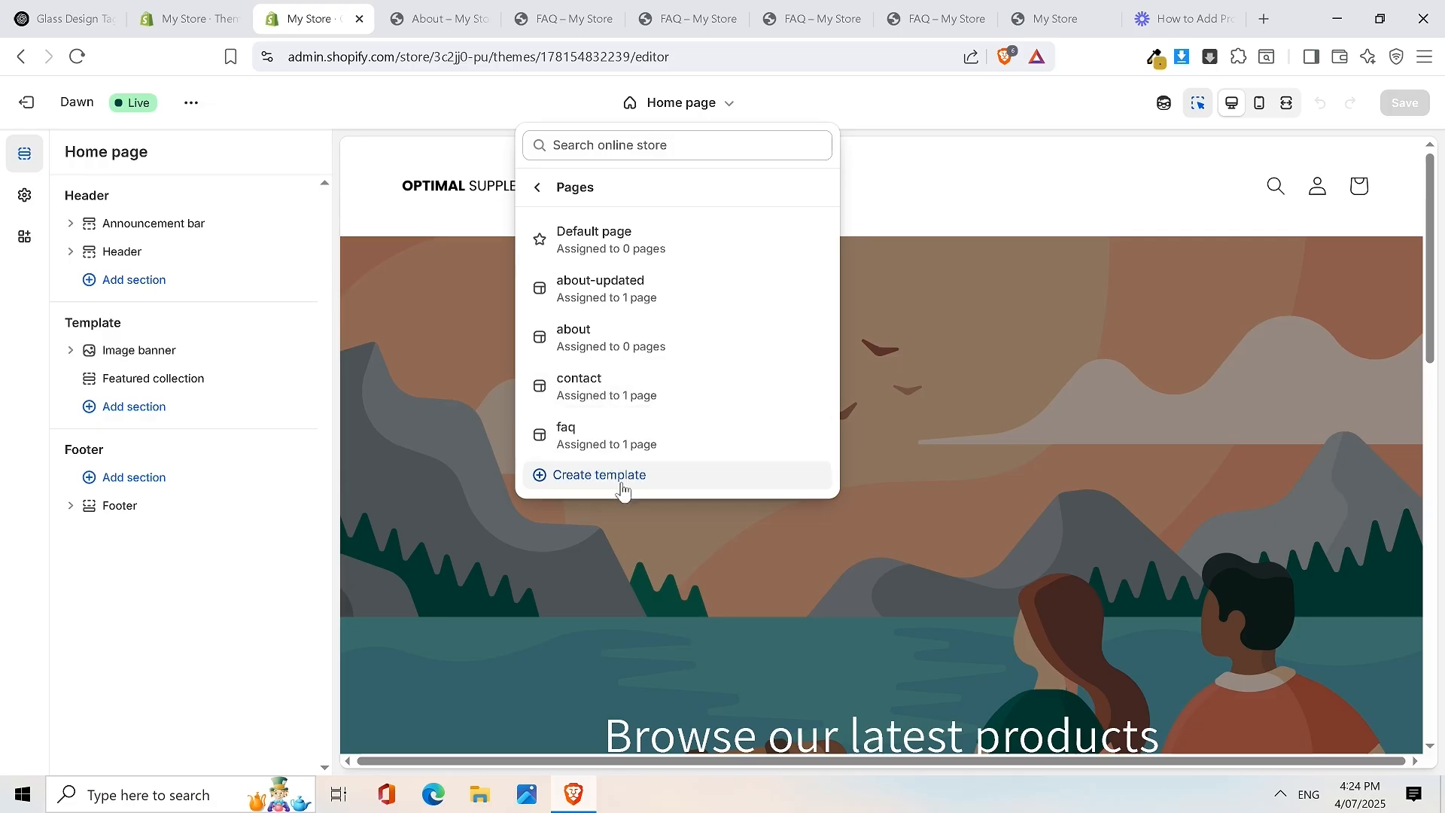
click(632, 476)
click(572, 411)
text(Contact)
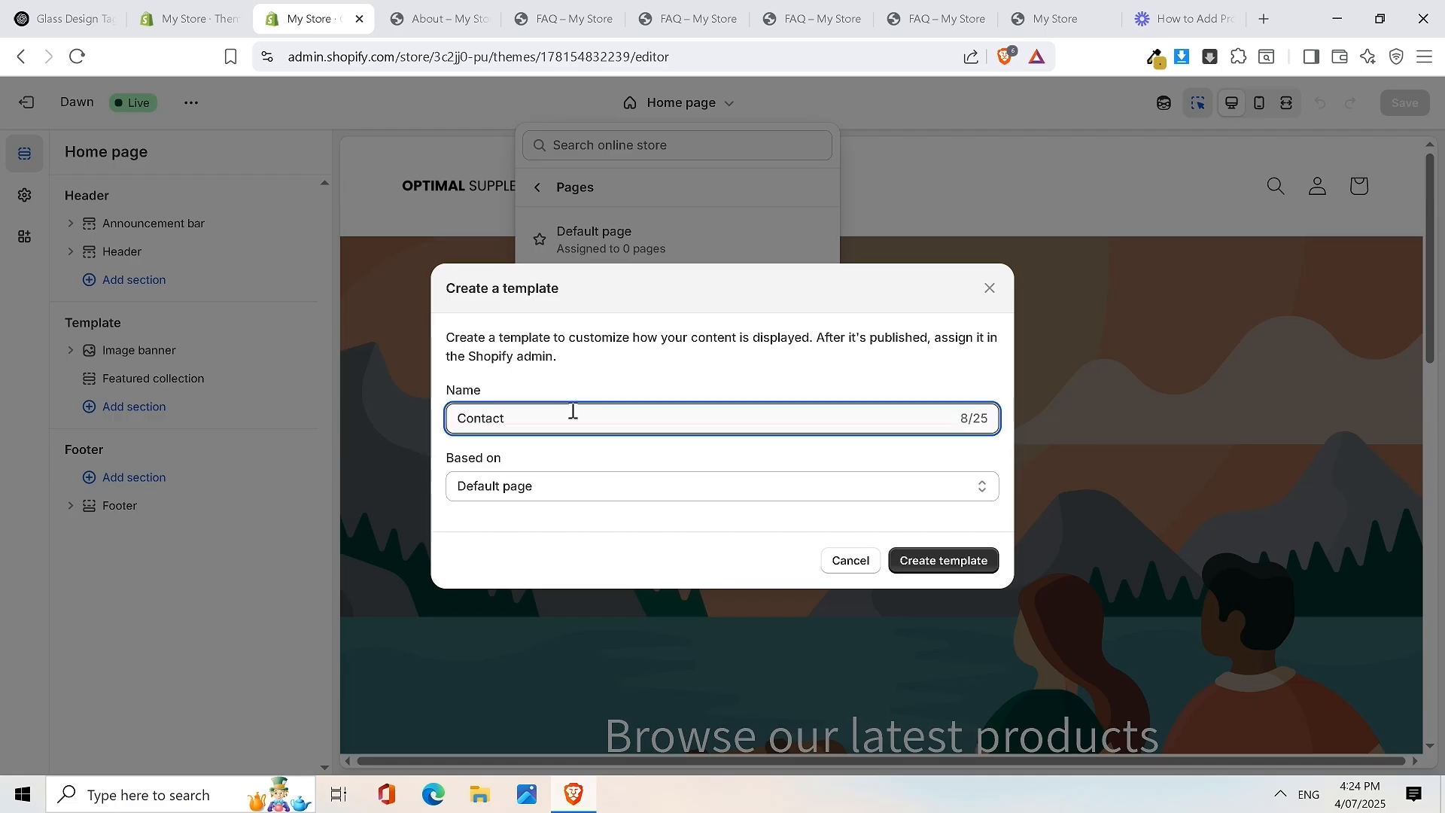
text( (update)
click(654, 489)
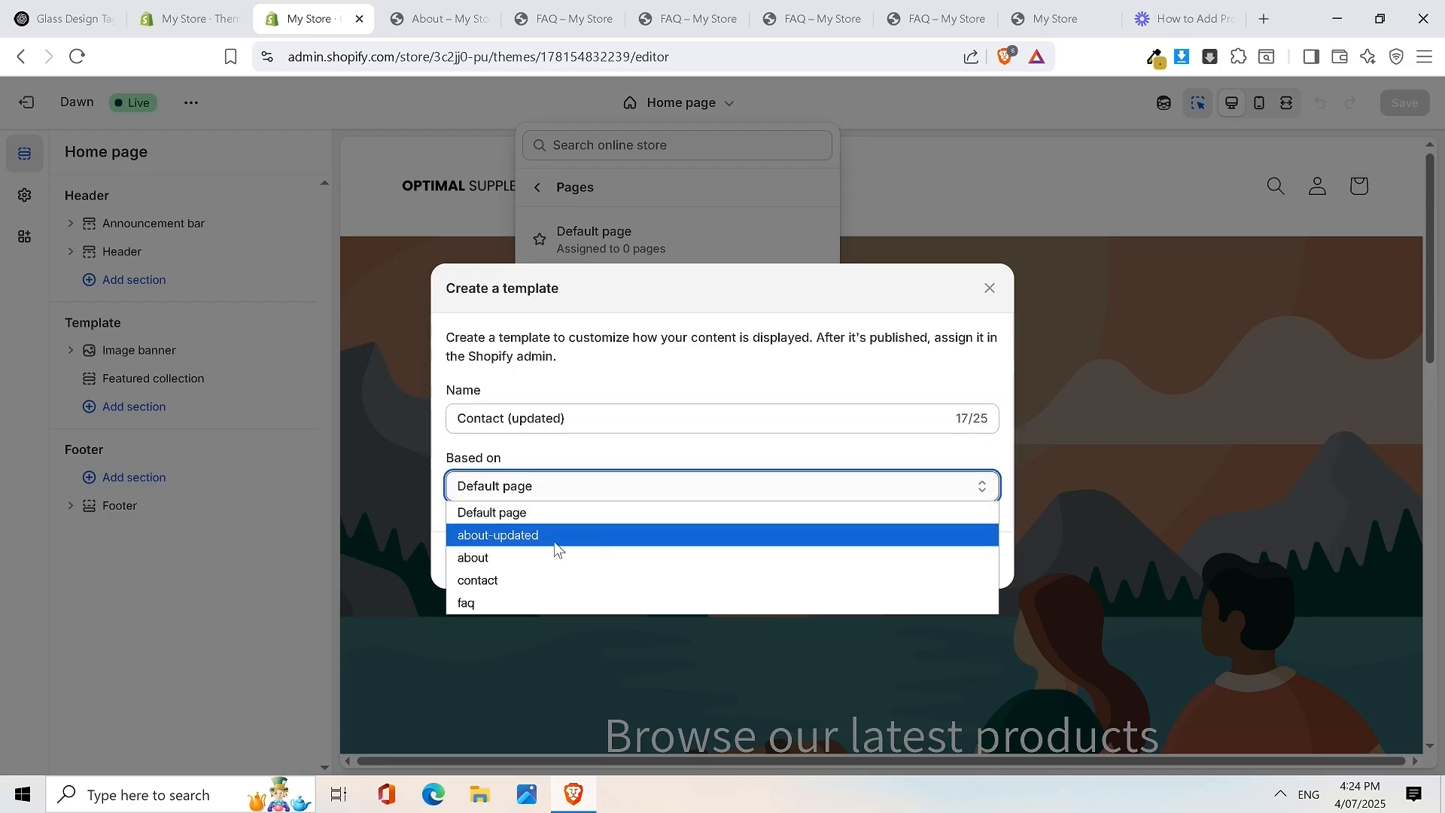
click(500, 579)
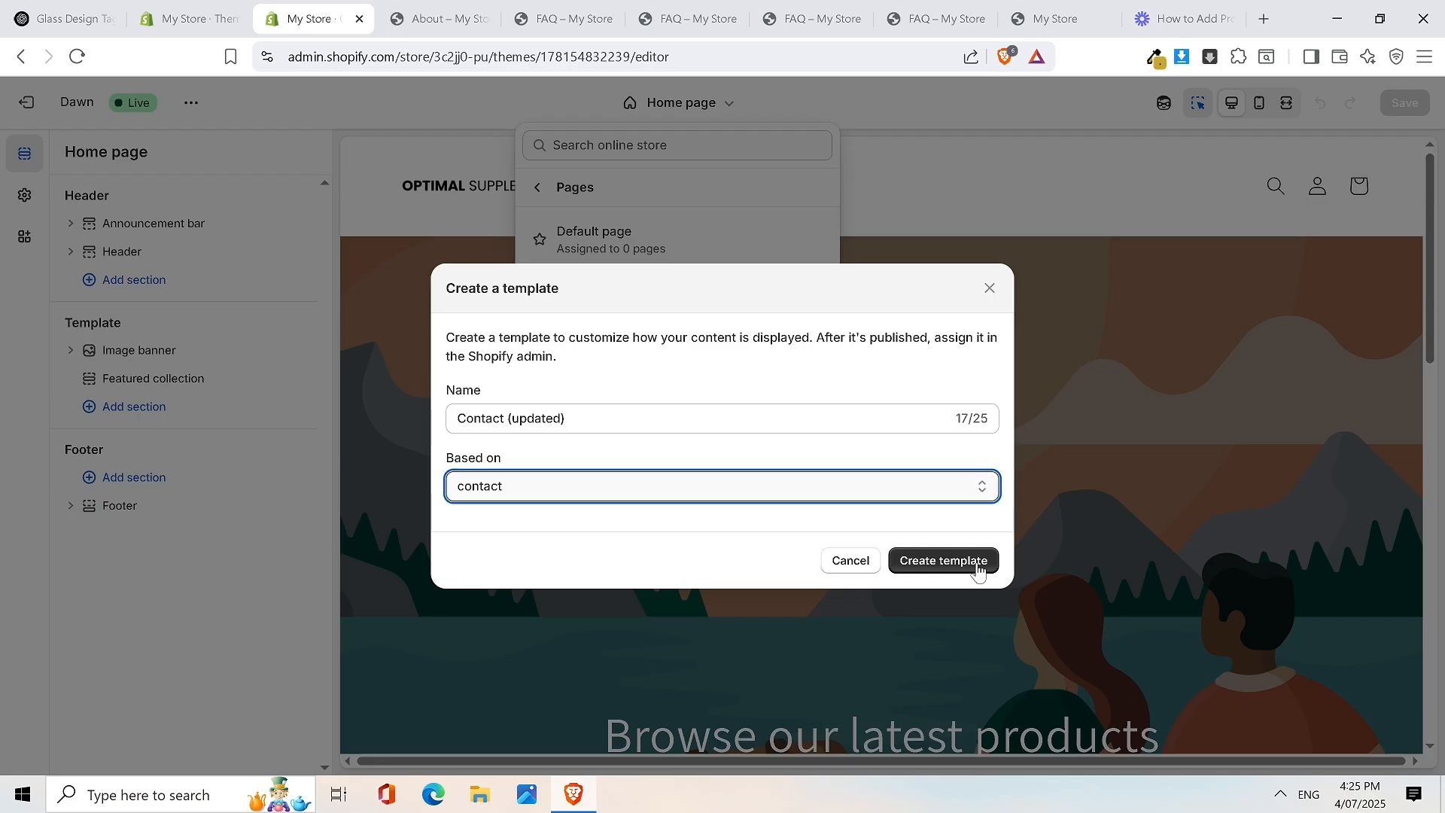
click(965, 568)
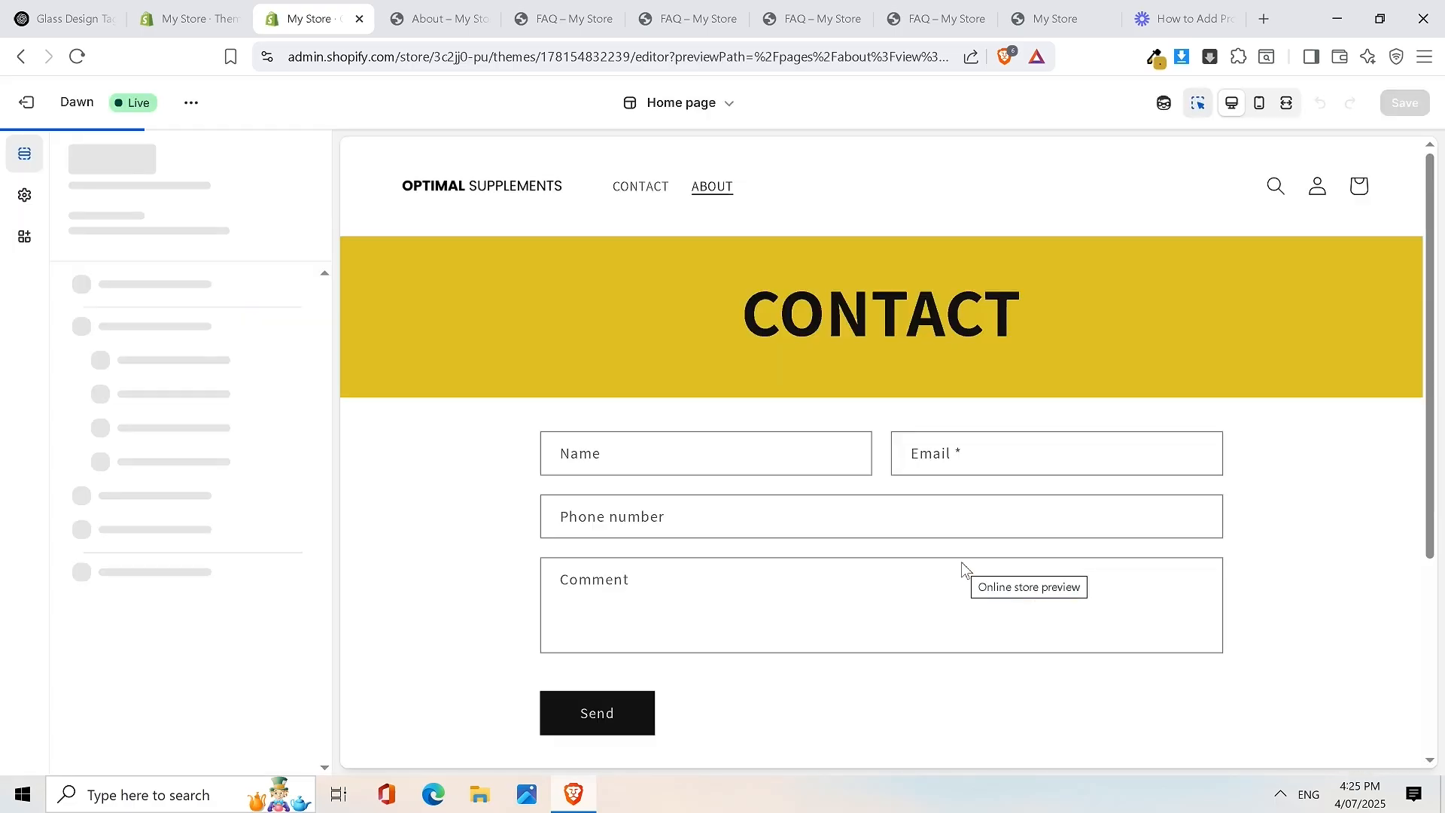
Set the color scheme of the rich text section holding the CONTACT heading to Scheme 7 and save the template
scroll(804, 407, down, 3)
scroll(1003, 419, down, 3)
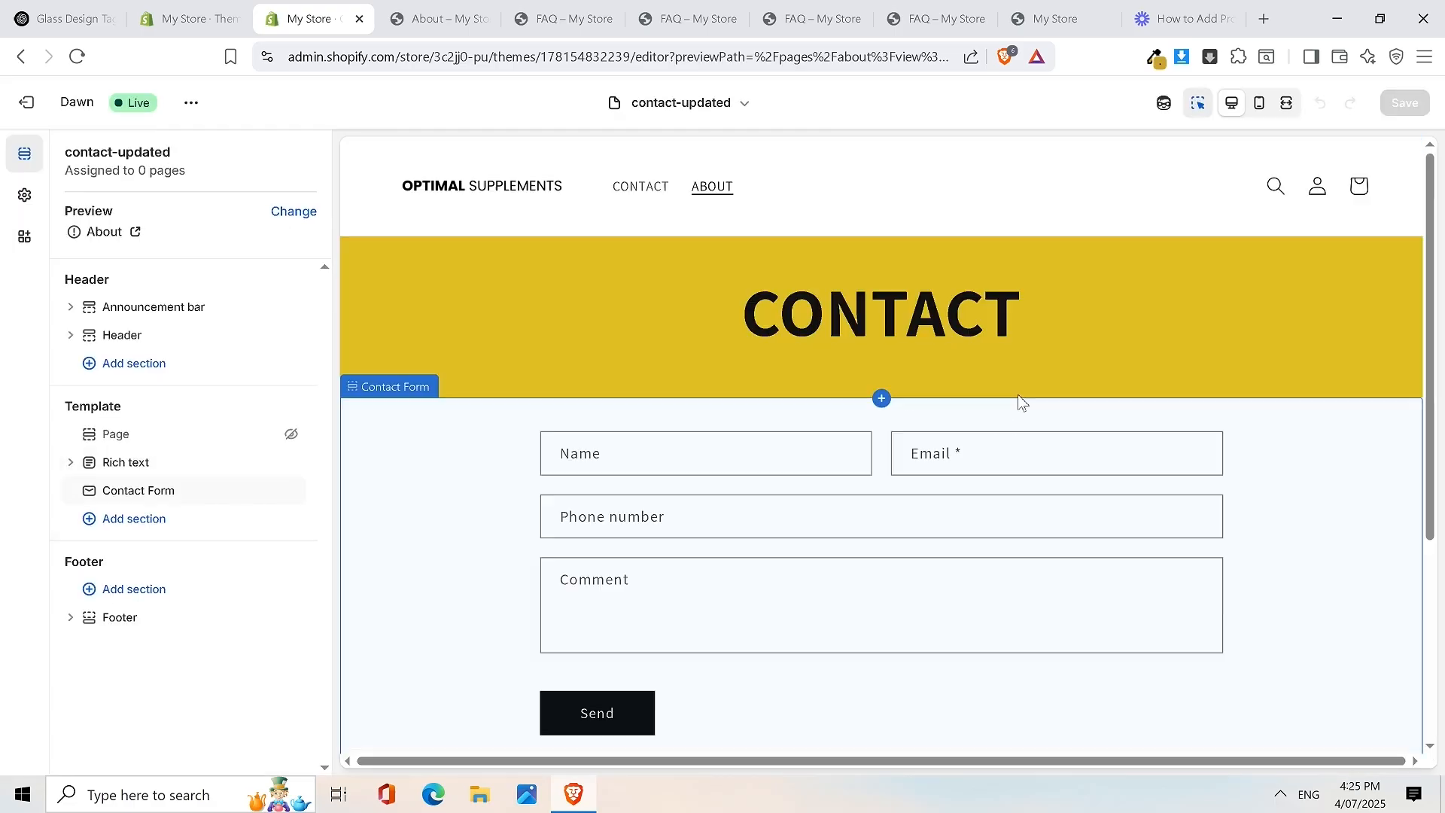
scroll(967, 348, down, 4)
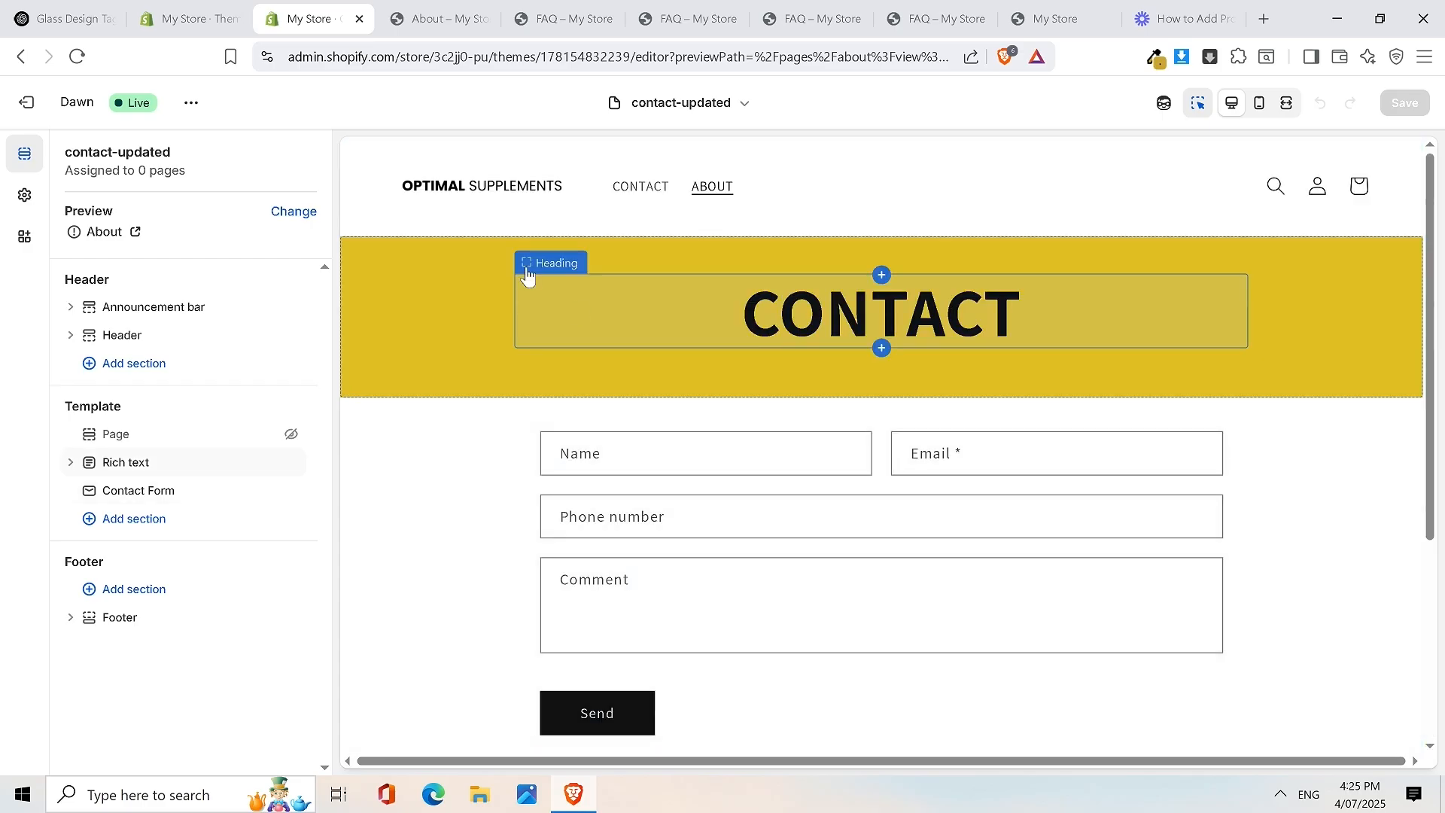
click(458, 265)
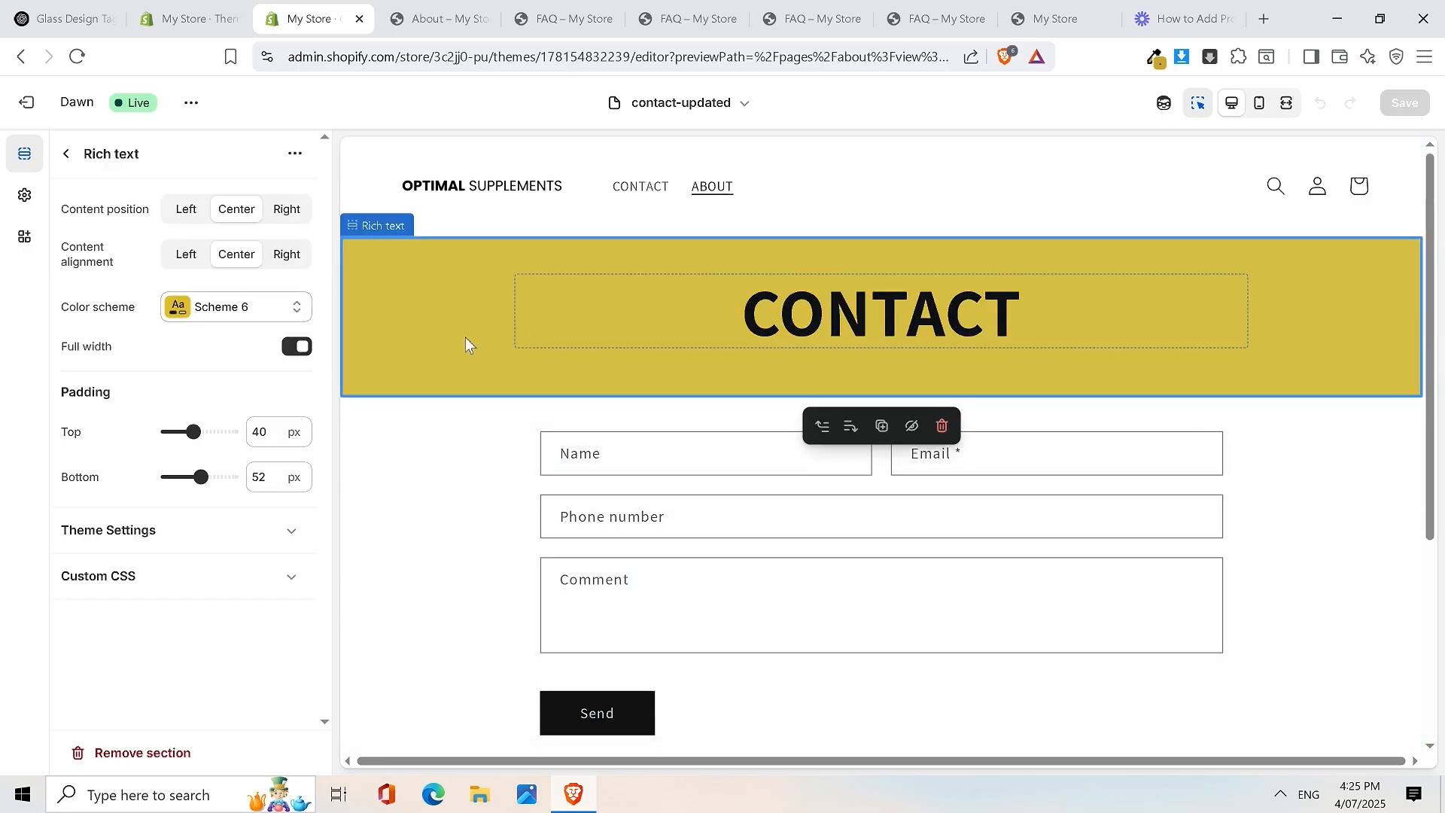
click(155, 150)
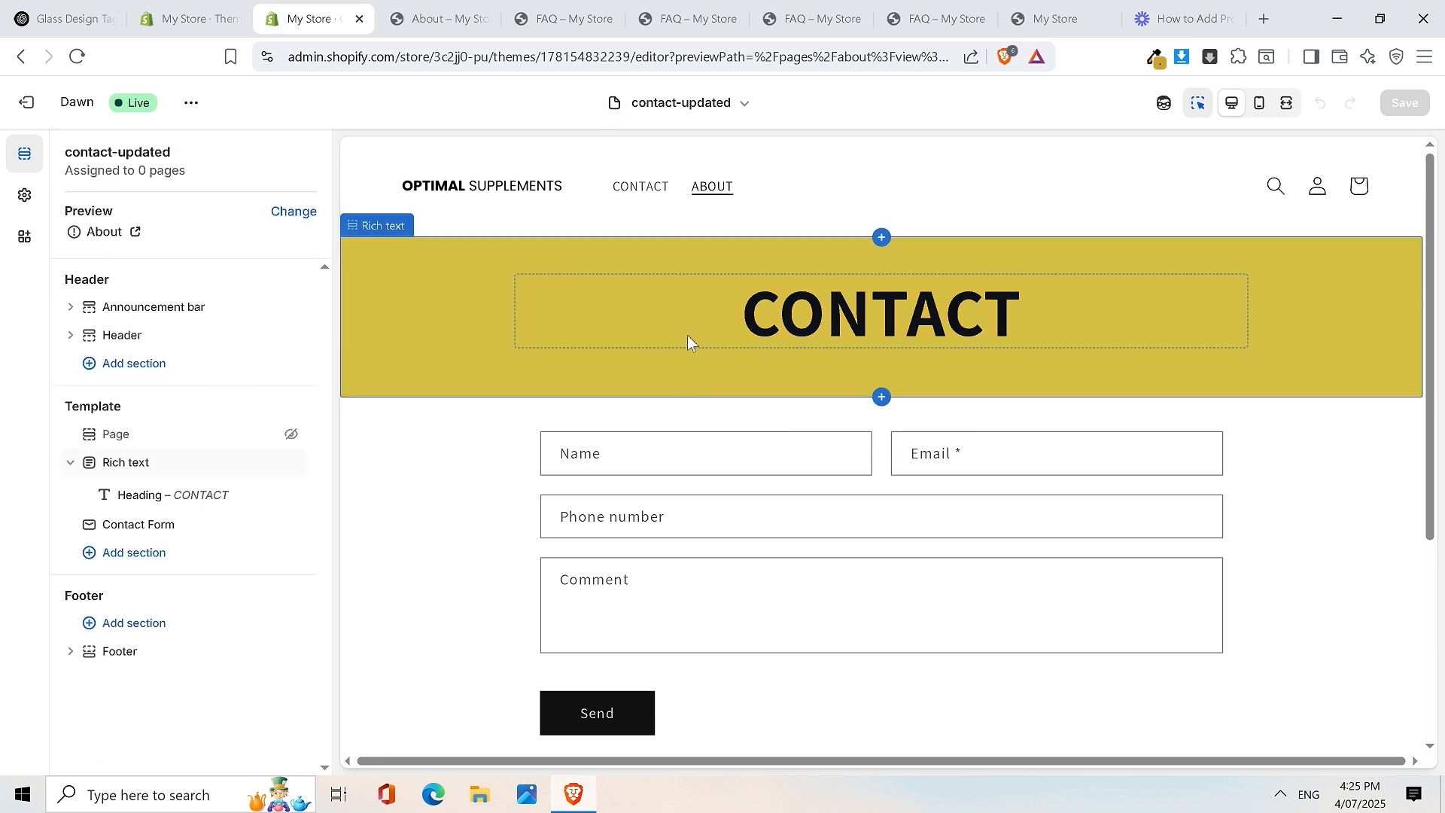
click(433, 273)
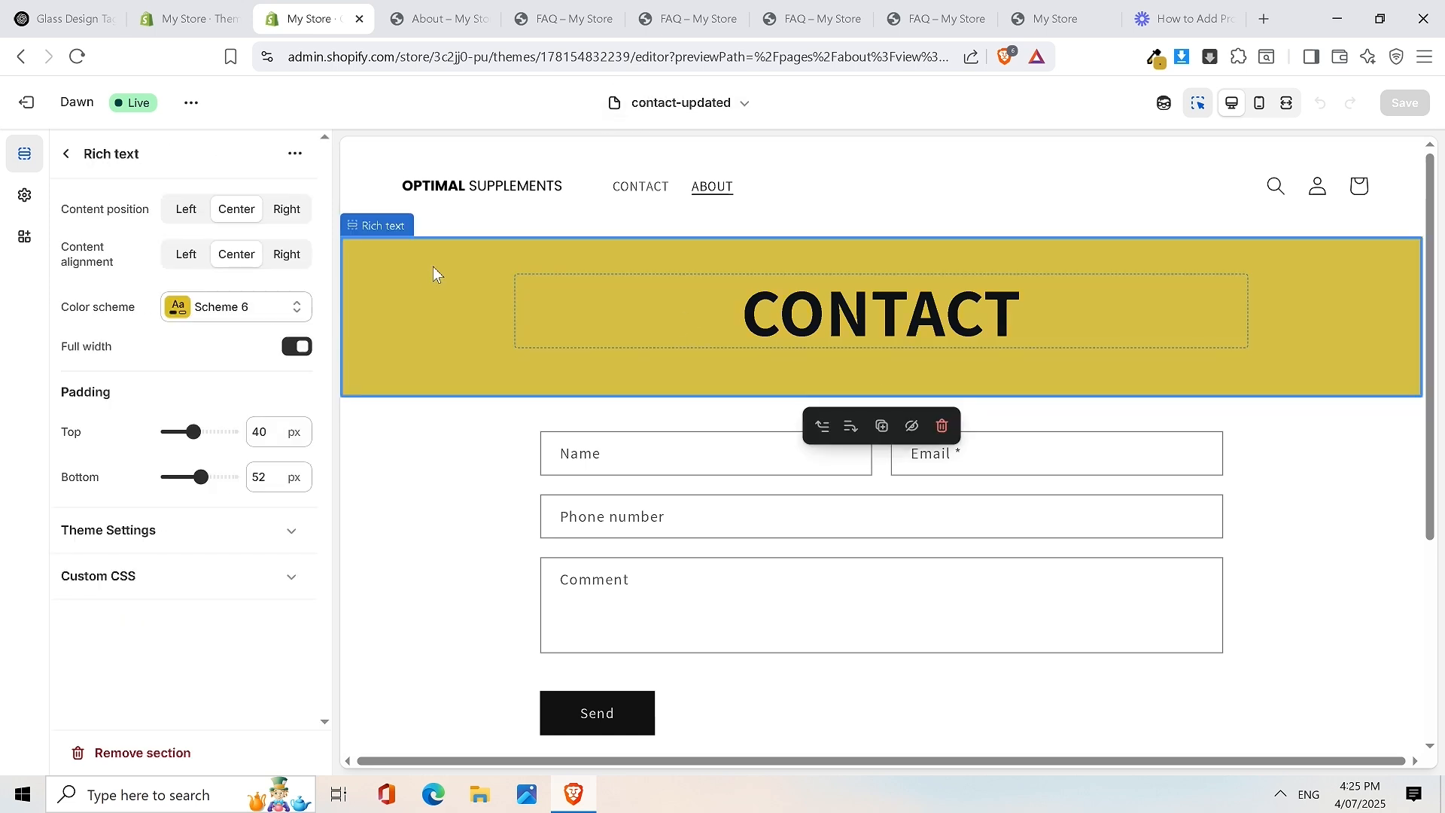
click(260, 314)
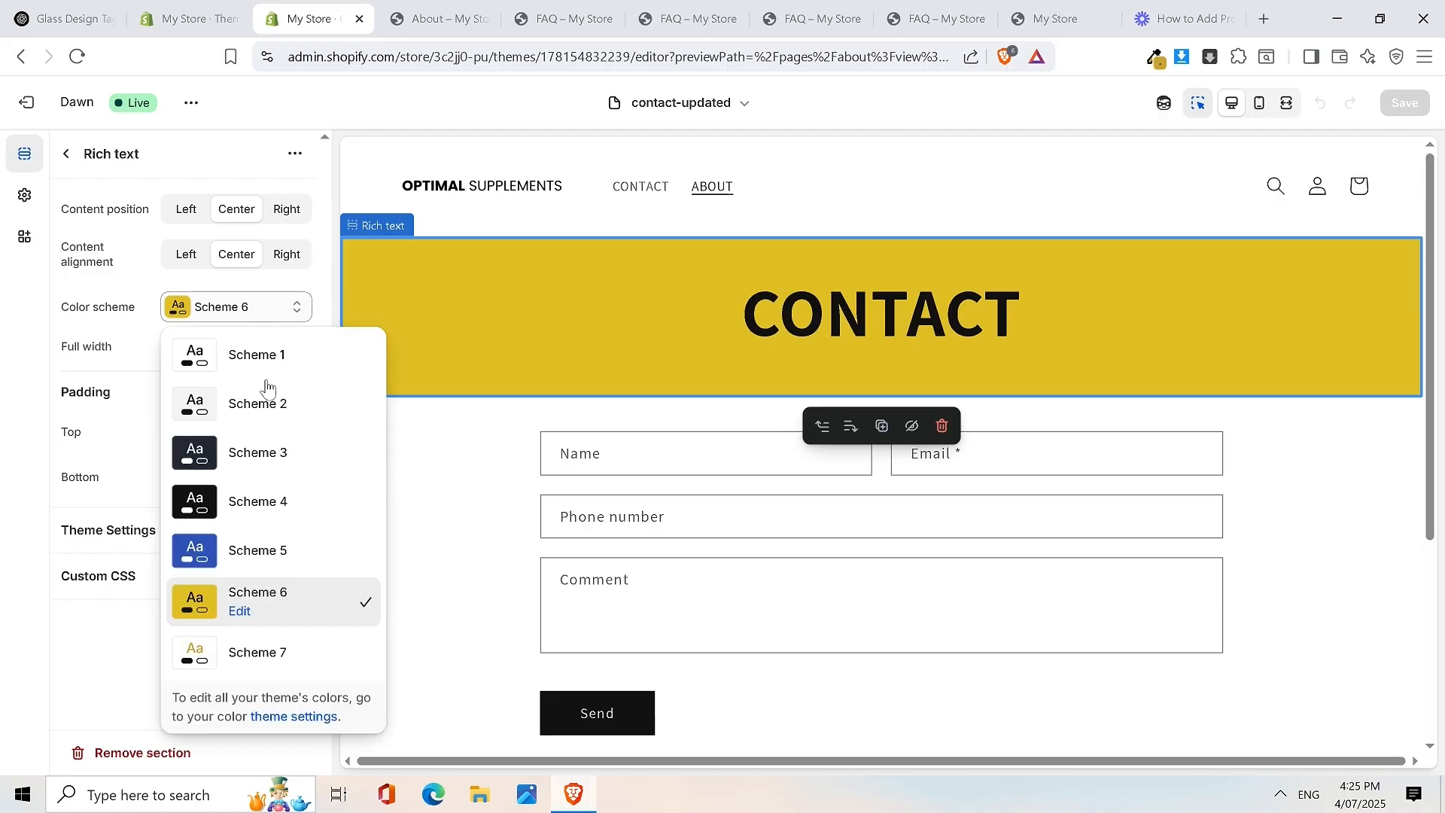
click(244, 662)
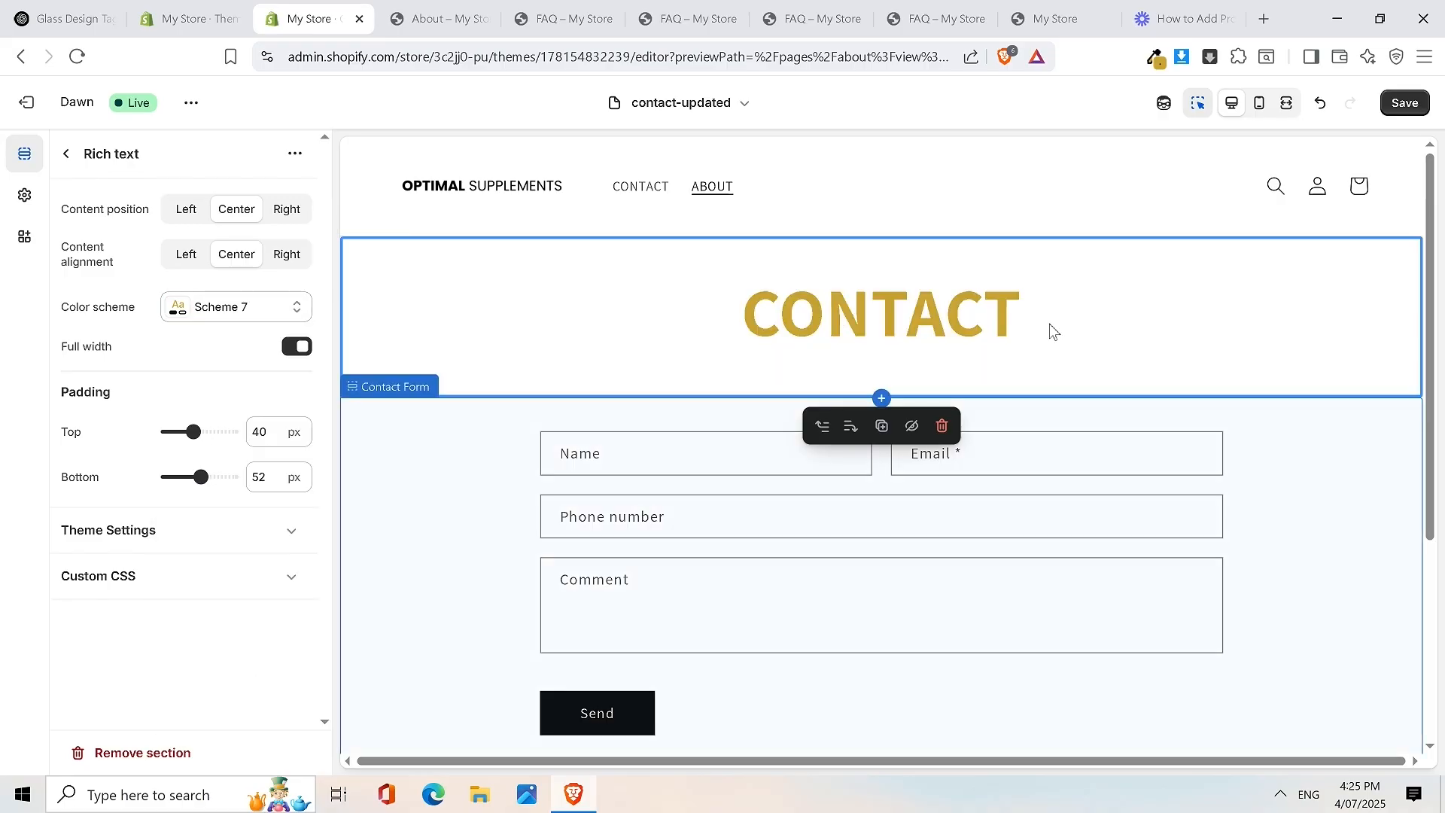
scroll(1083, 350, down, 4)
scroll(1136, 387, up, 4)
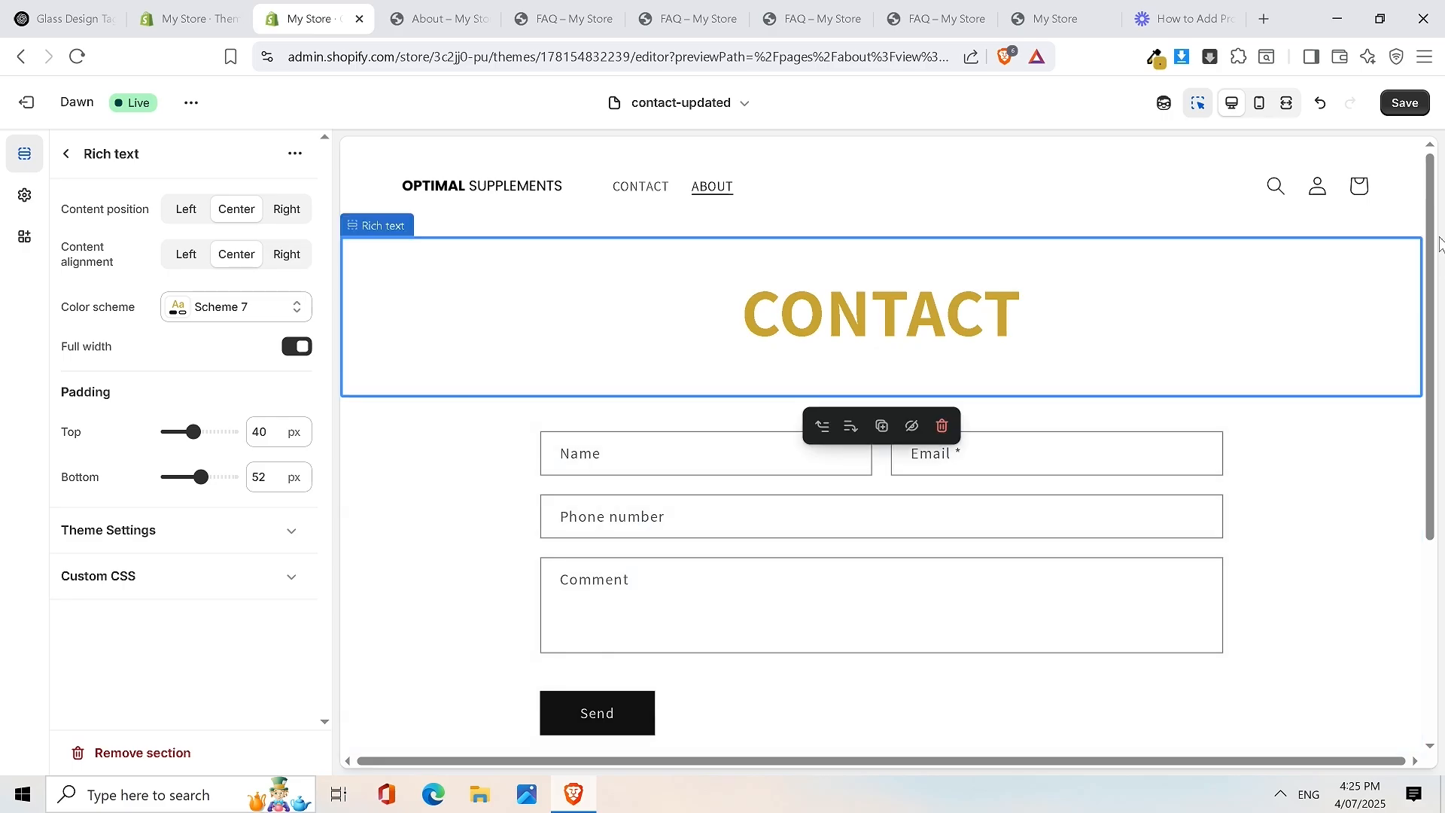
click(1410, 103)
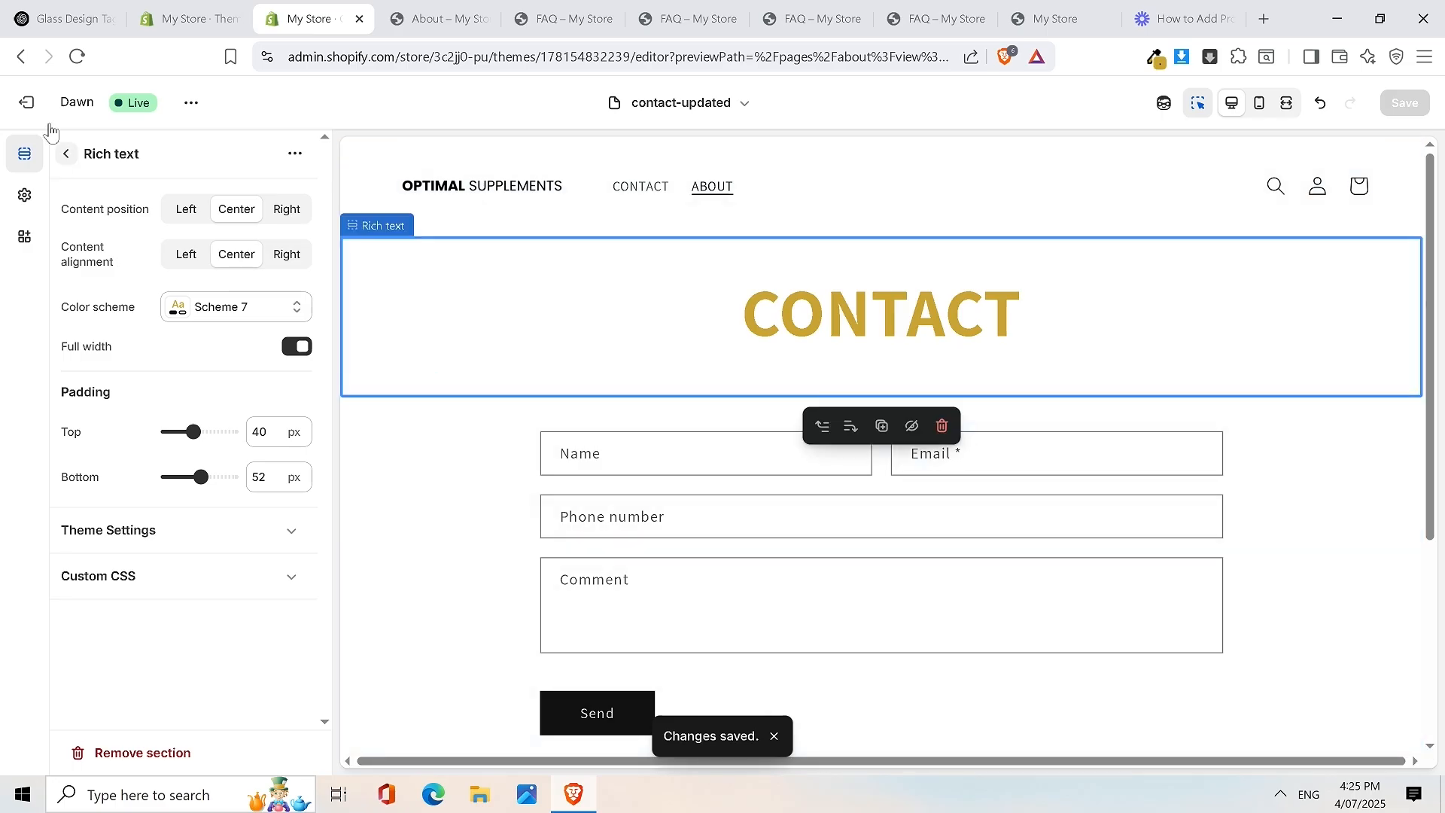
Exit the theme editor, assign the contact-updated template to the store's Contact page and save the page
click(30, 106)
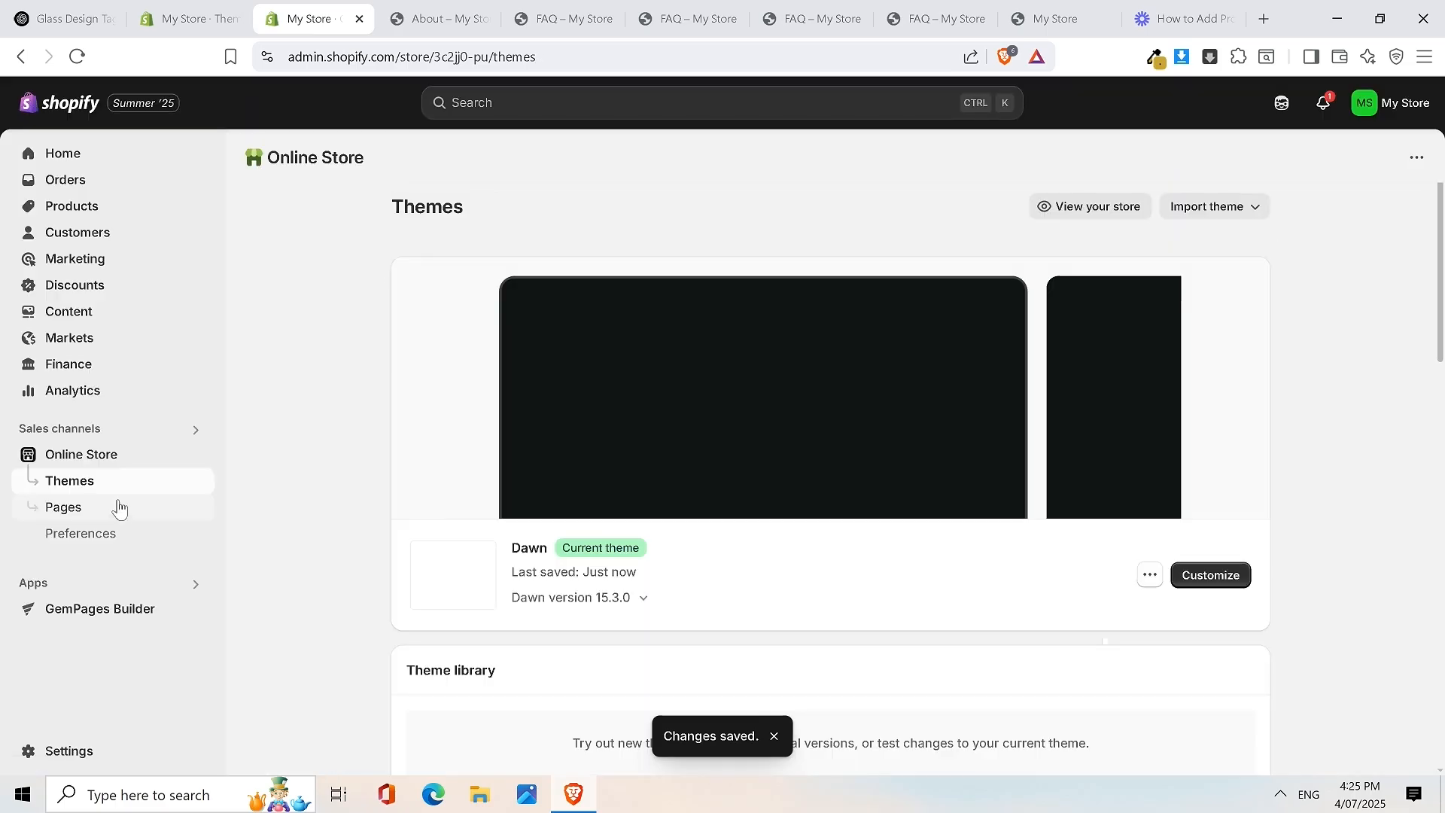
click(118, 508)
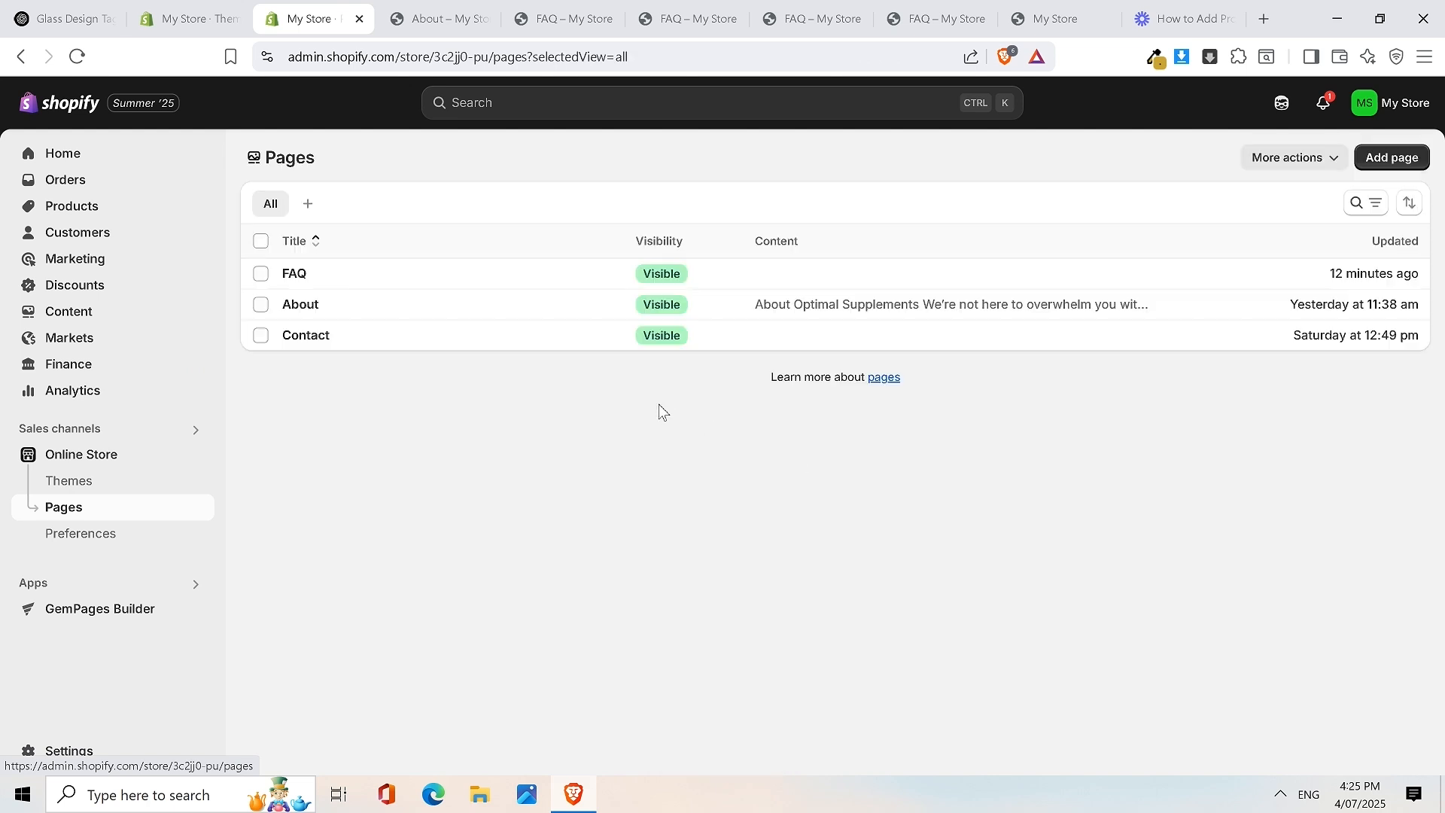
click(316, 335)
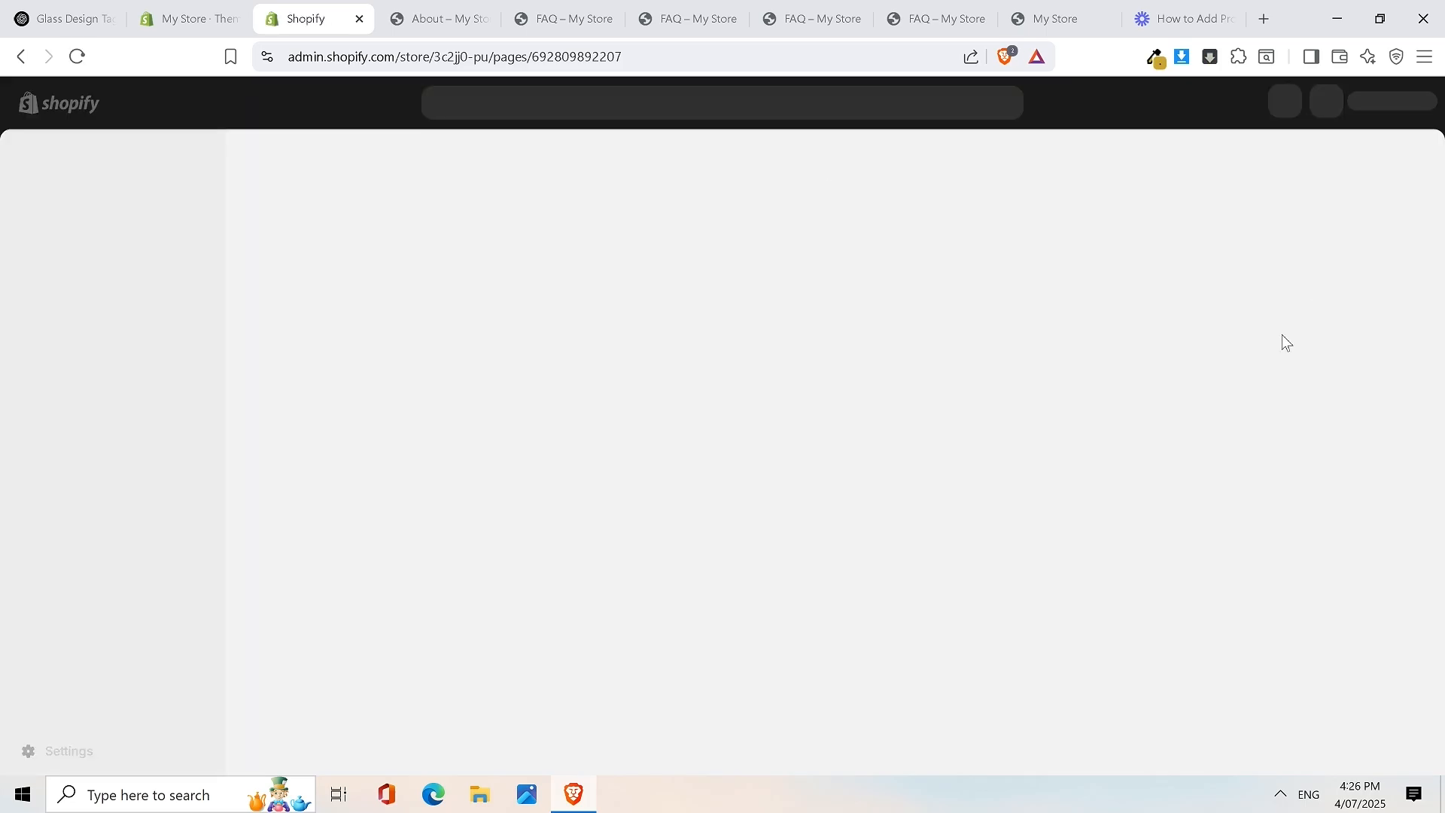
click(1117, 428)
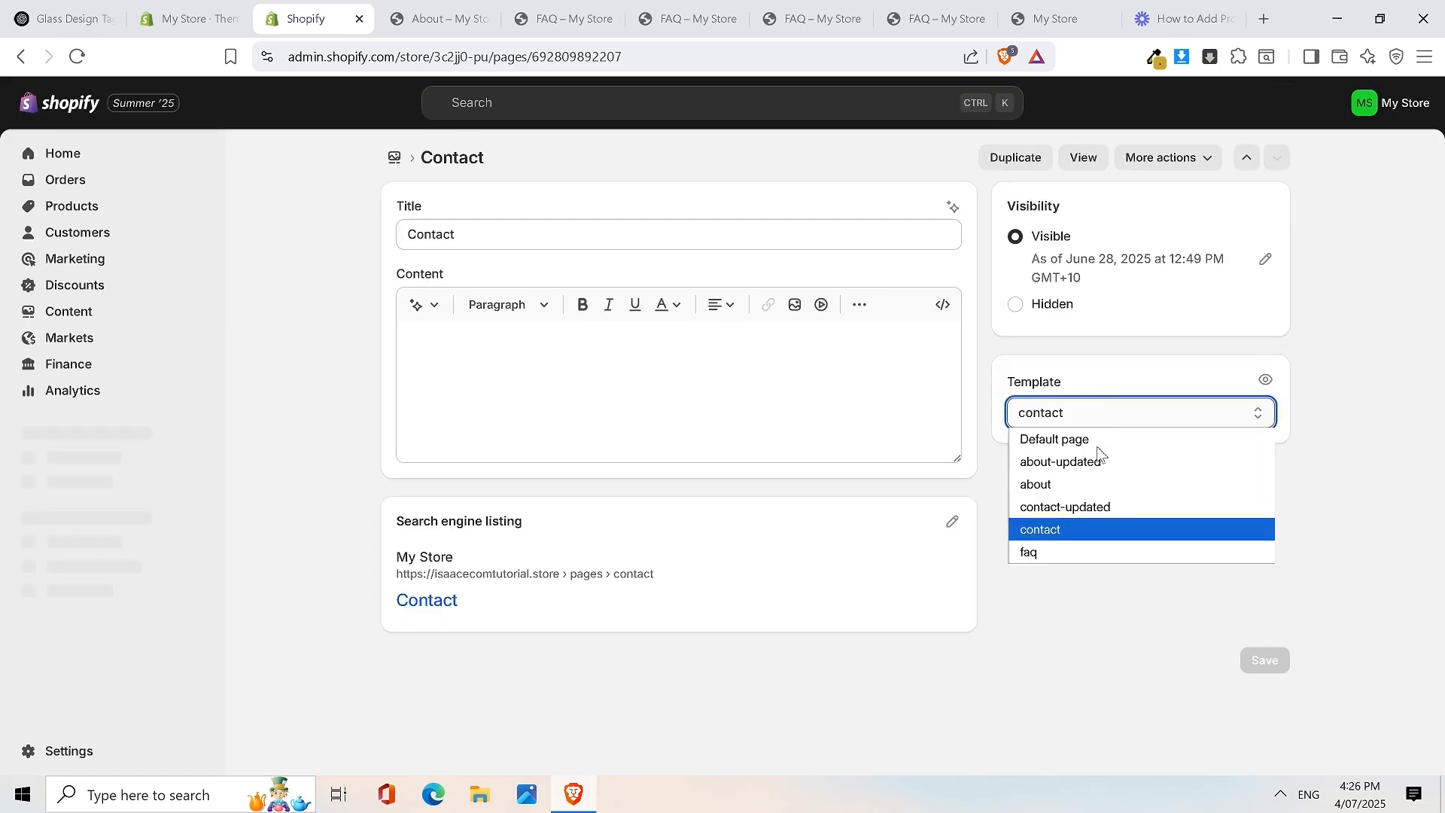
click(1073, 508)
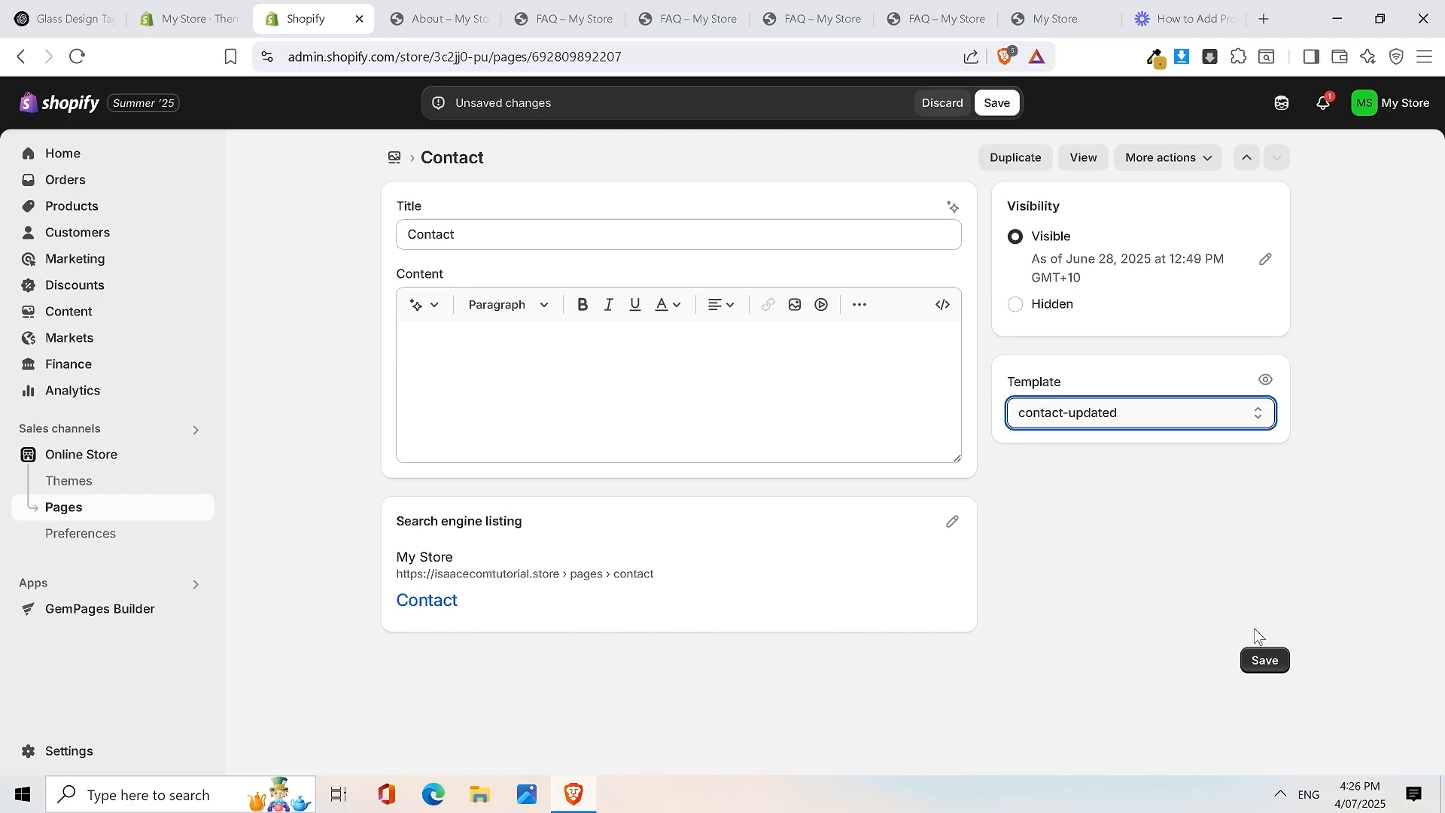
click(1267, 659)
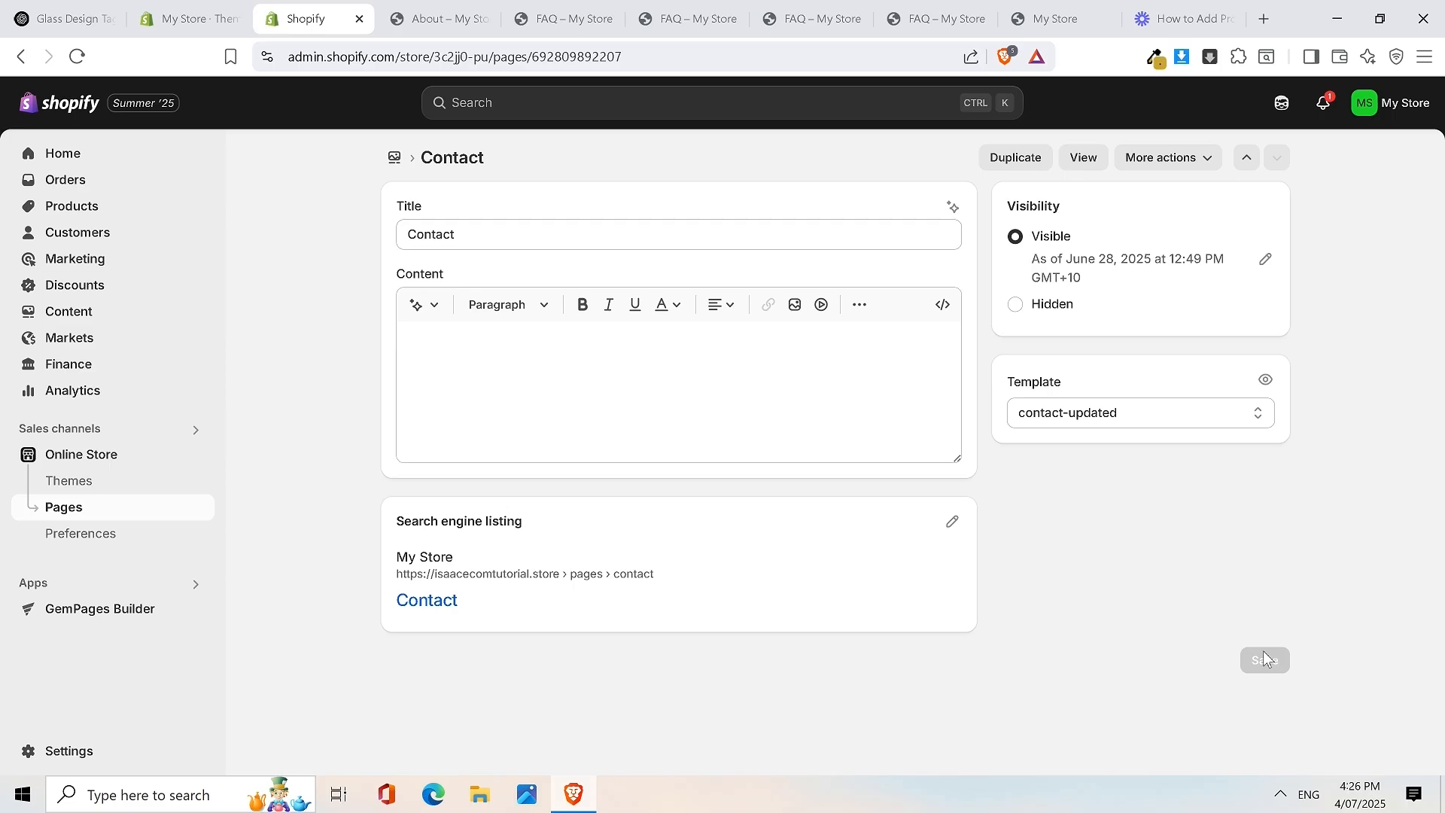
View the published Contact page on the storefront and check its heading and contact form
click(1072, 167)
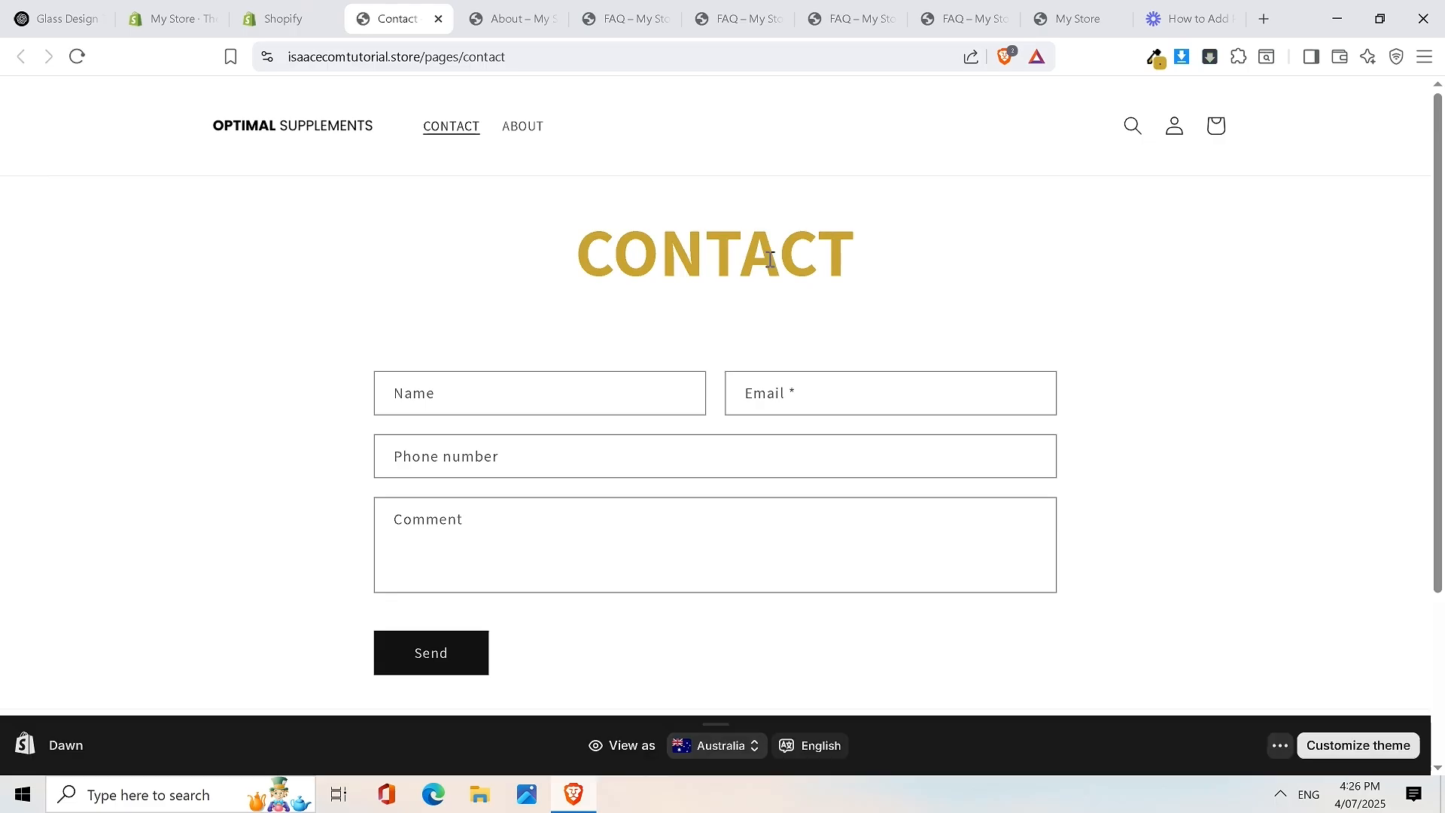
scroll(862, 406, down, 3)
scroll(916, 394, up, 3)
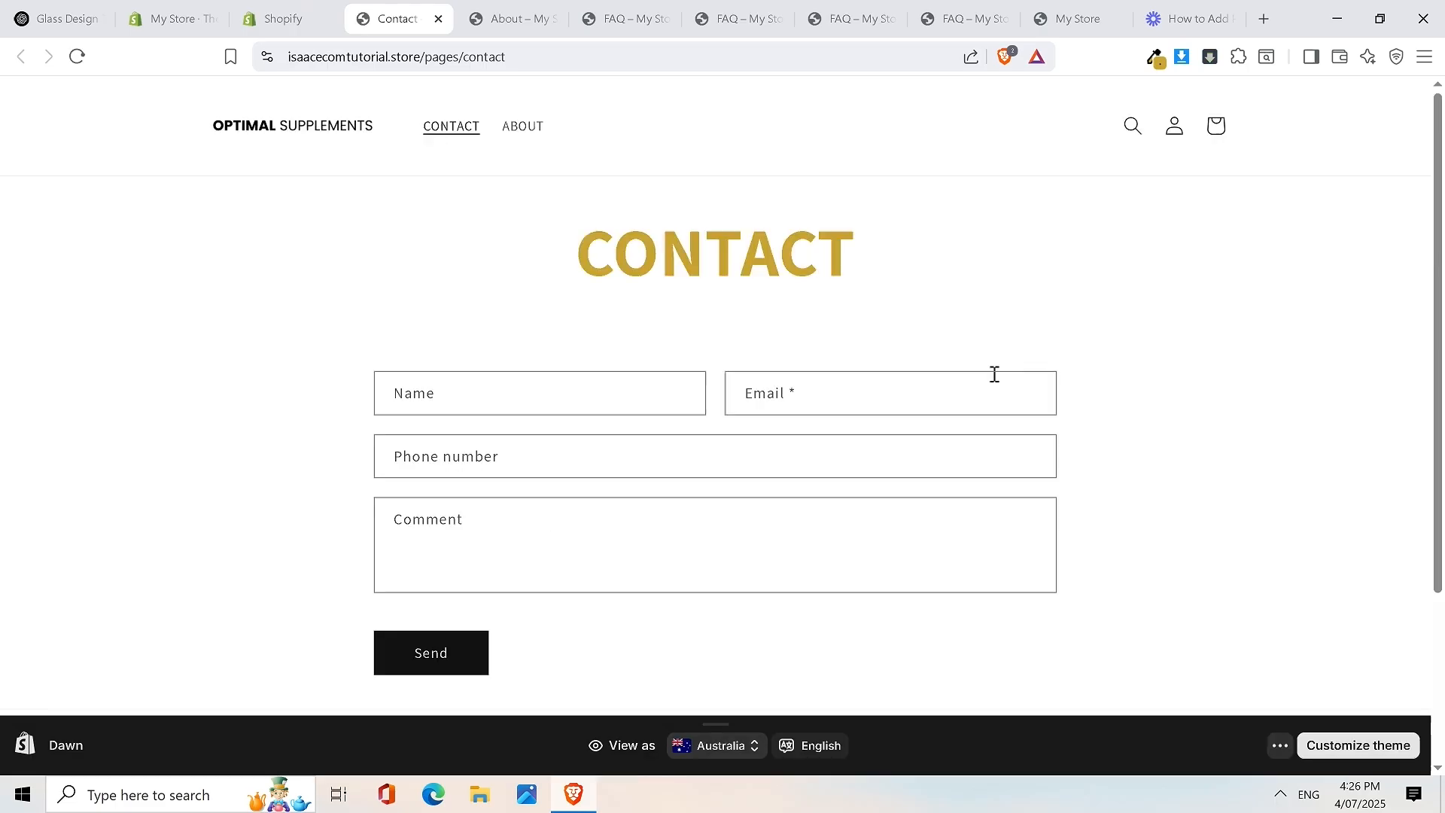
Close the duplicate FAQ tabs, the blank My Store tab and the How to Add tab, keeping one Contact, About and FAQ page open
click(308, 6)
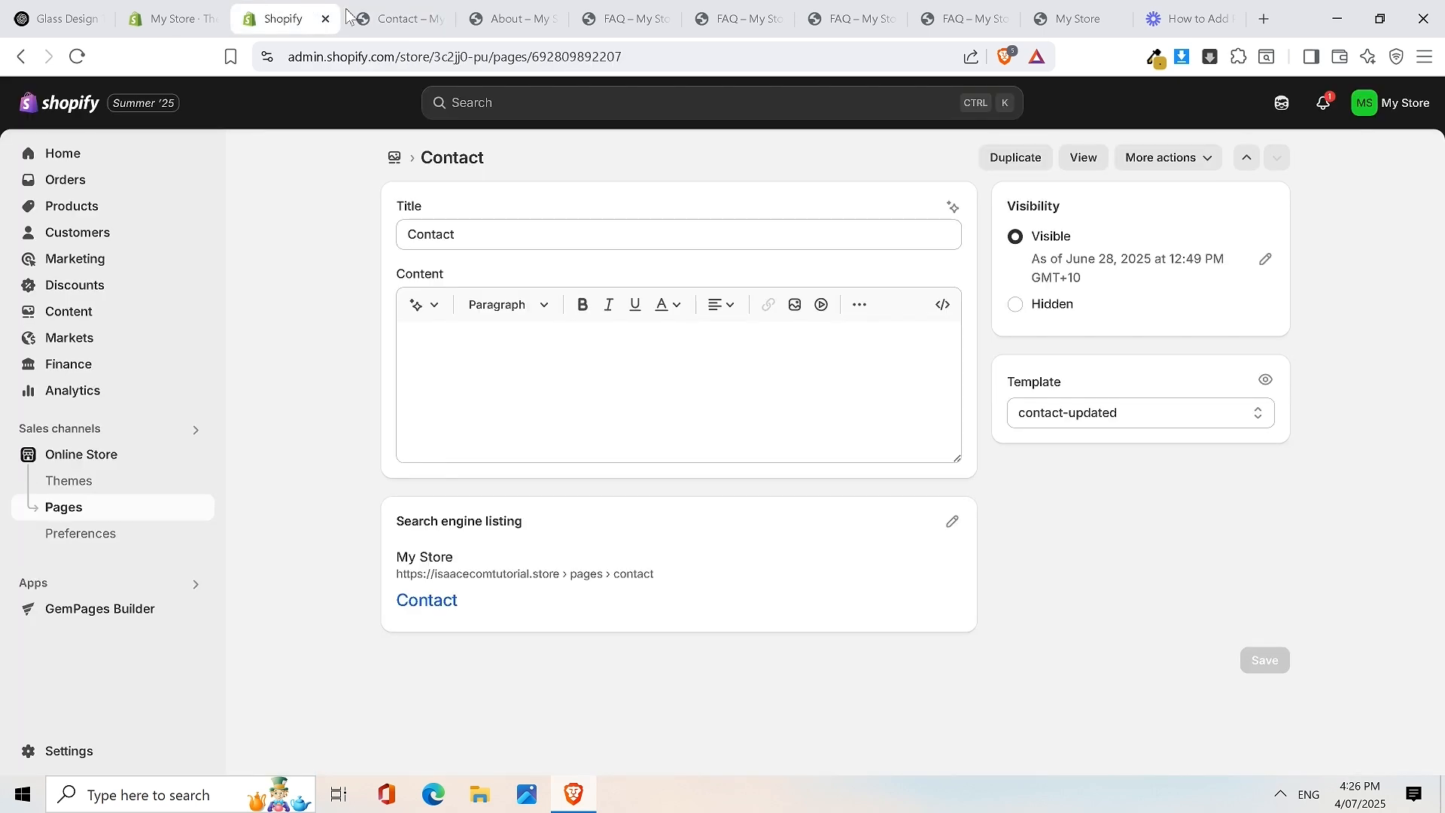
click(419, 8)
click(500, 11)
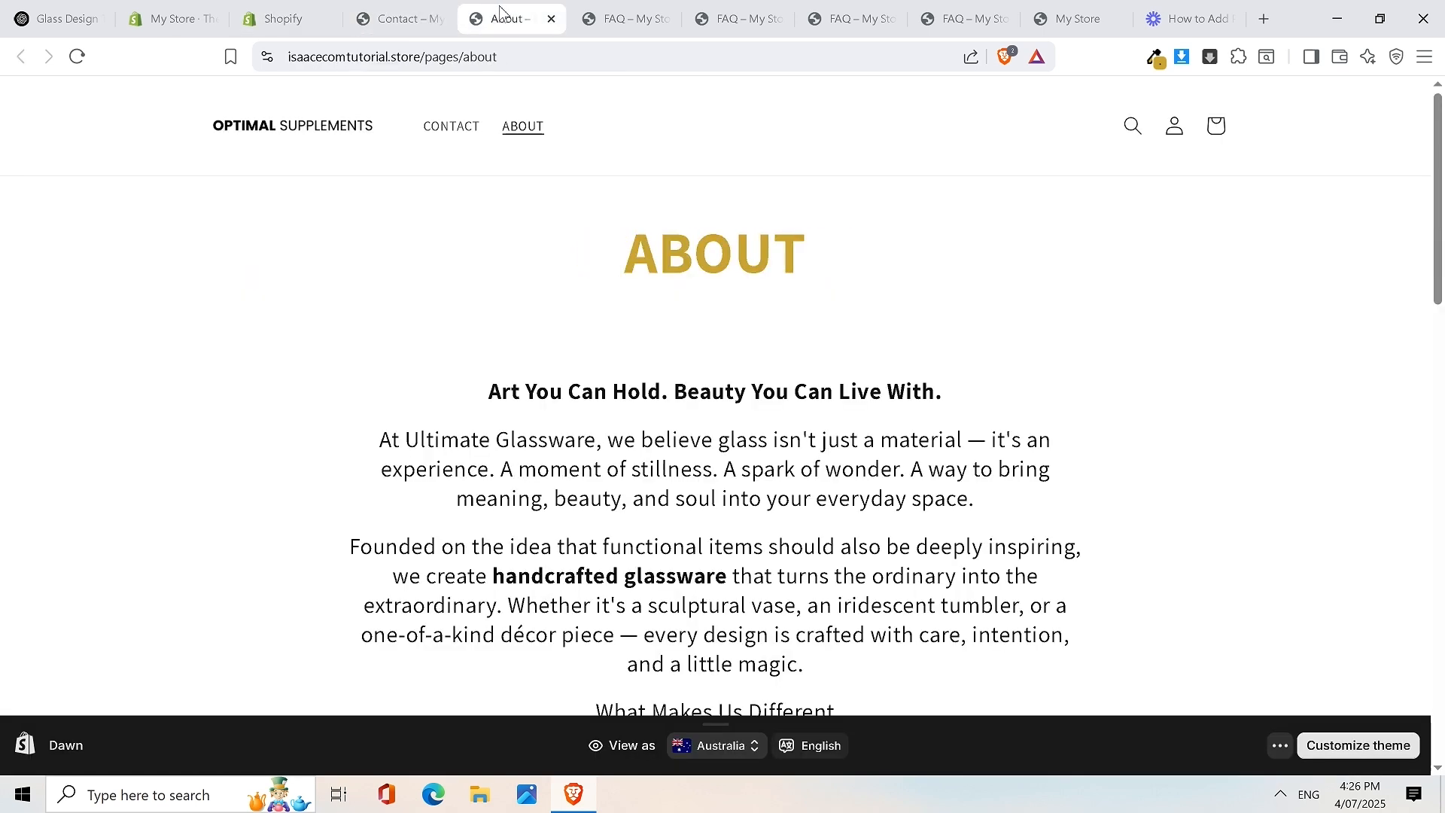
click(606, 12)
click(740, 14)
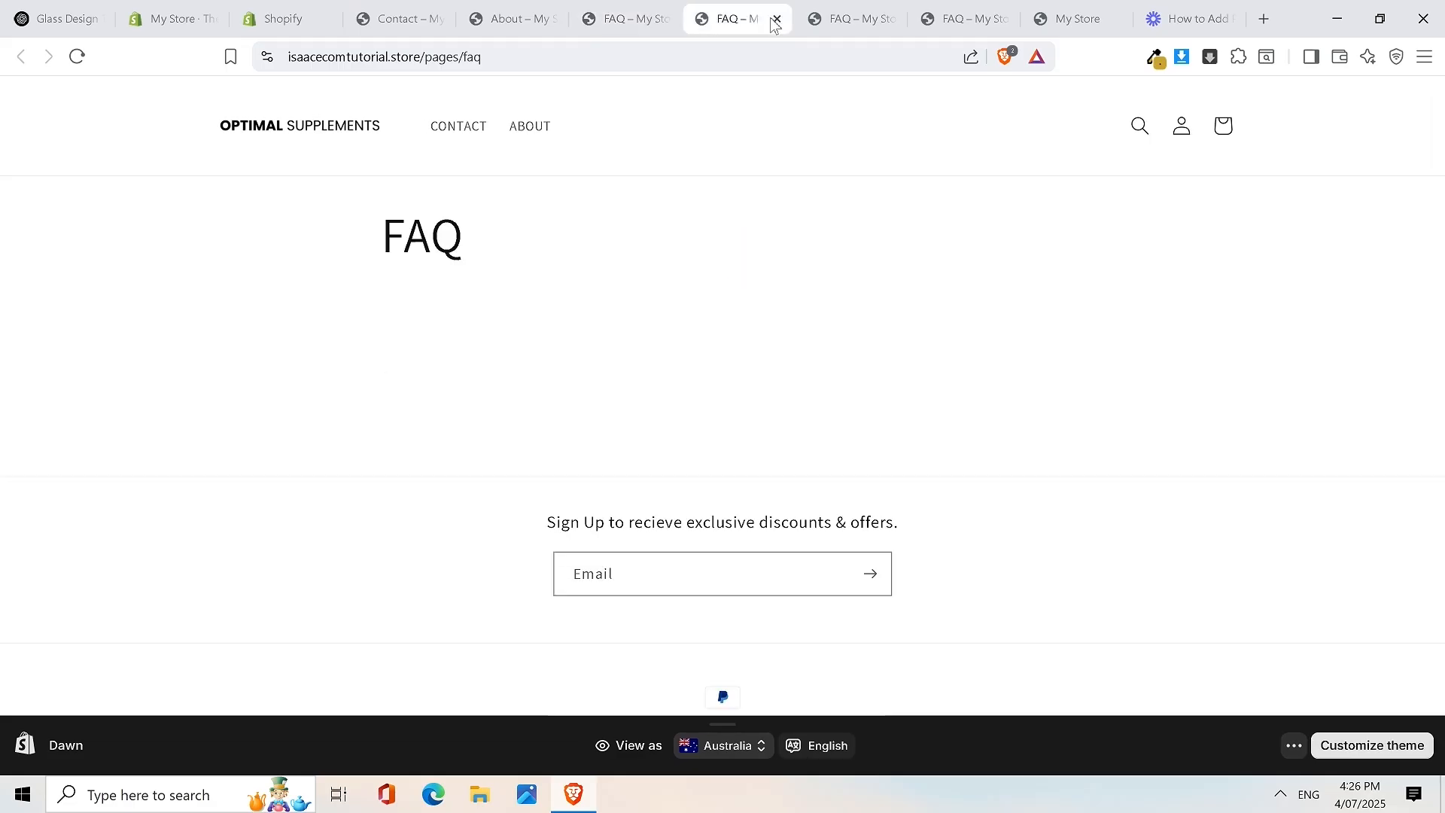
click(778, 20)
click(778, 20)
click(779, 19)
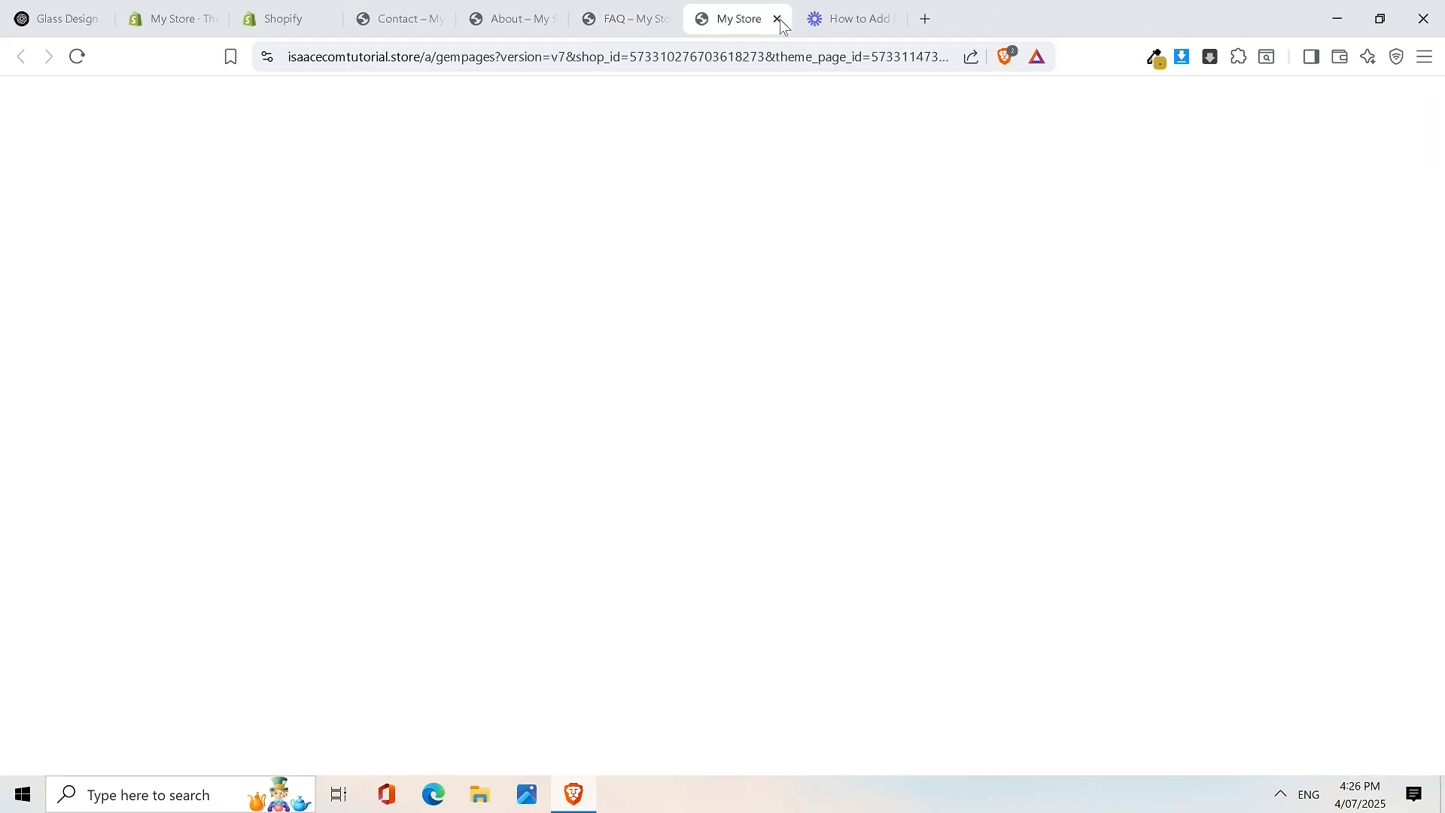
click(780, 20)
click(779, 21)
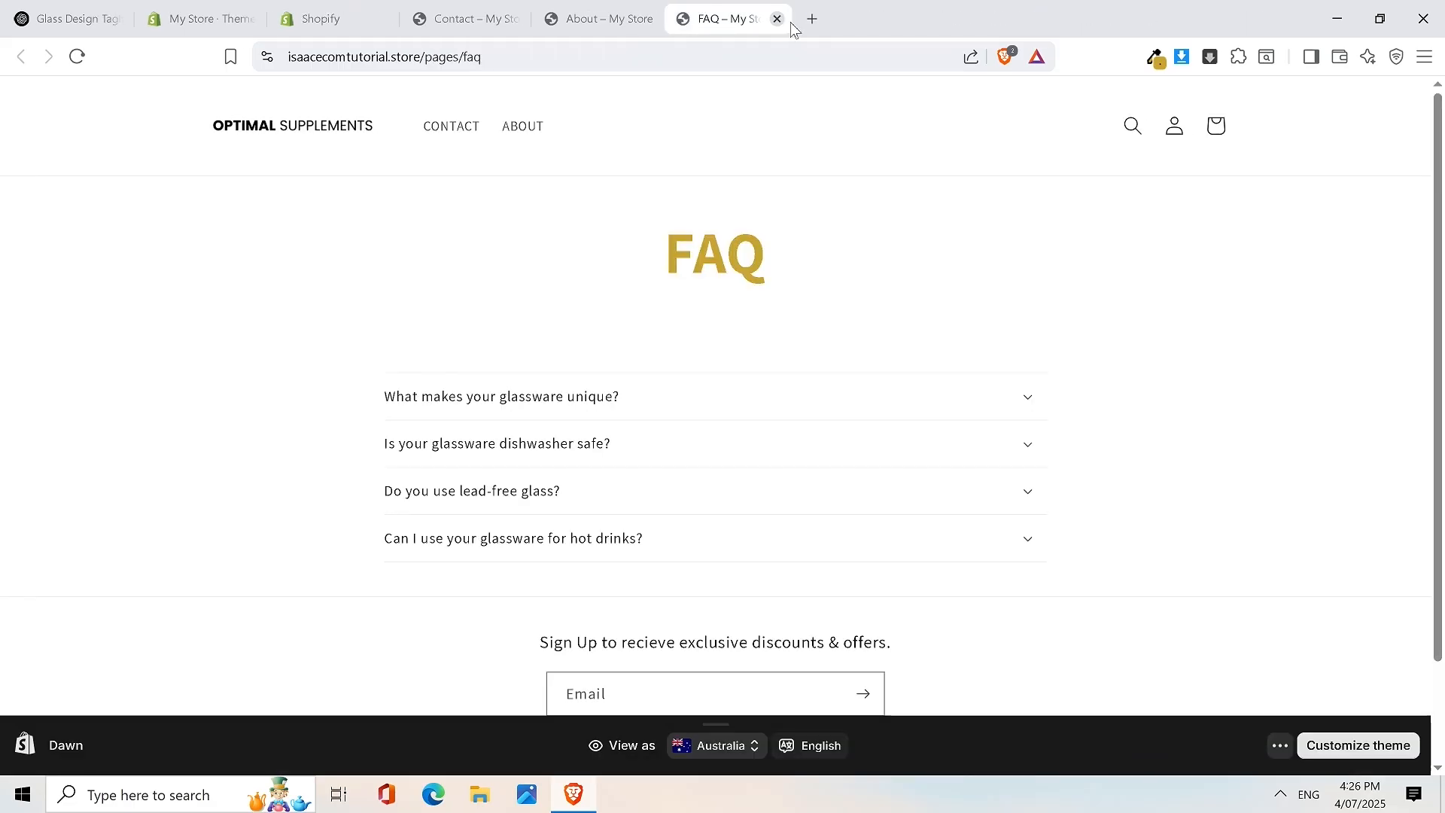
Review the published About, Contact and FAQ pages on the storefront for matching headings and layout
click(598, 18)
click(444, 18)
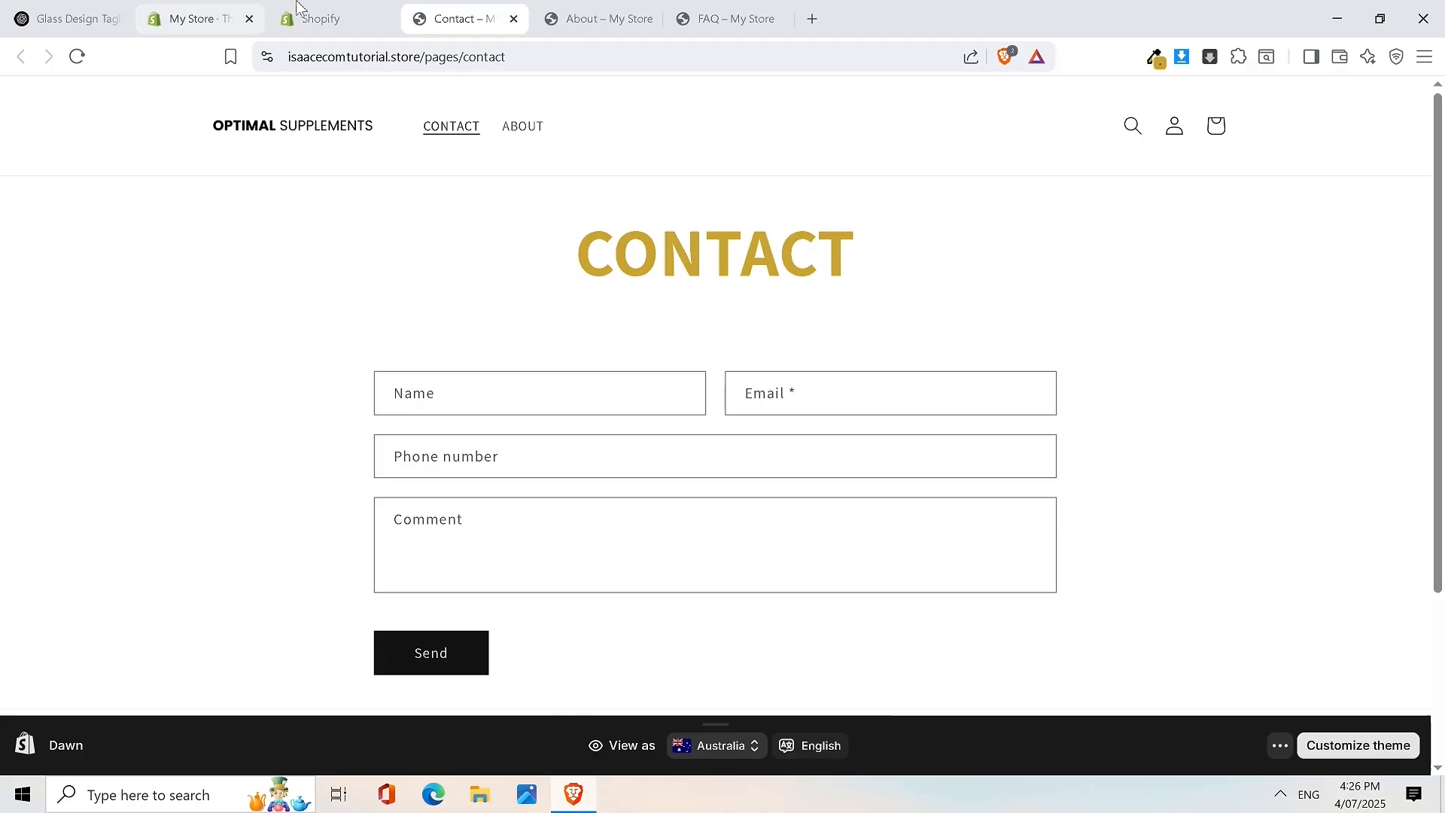
click(320, 18)
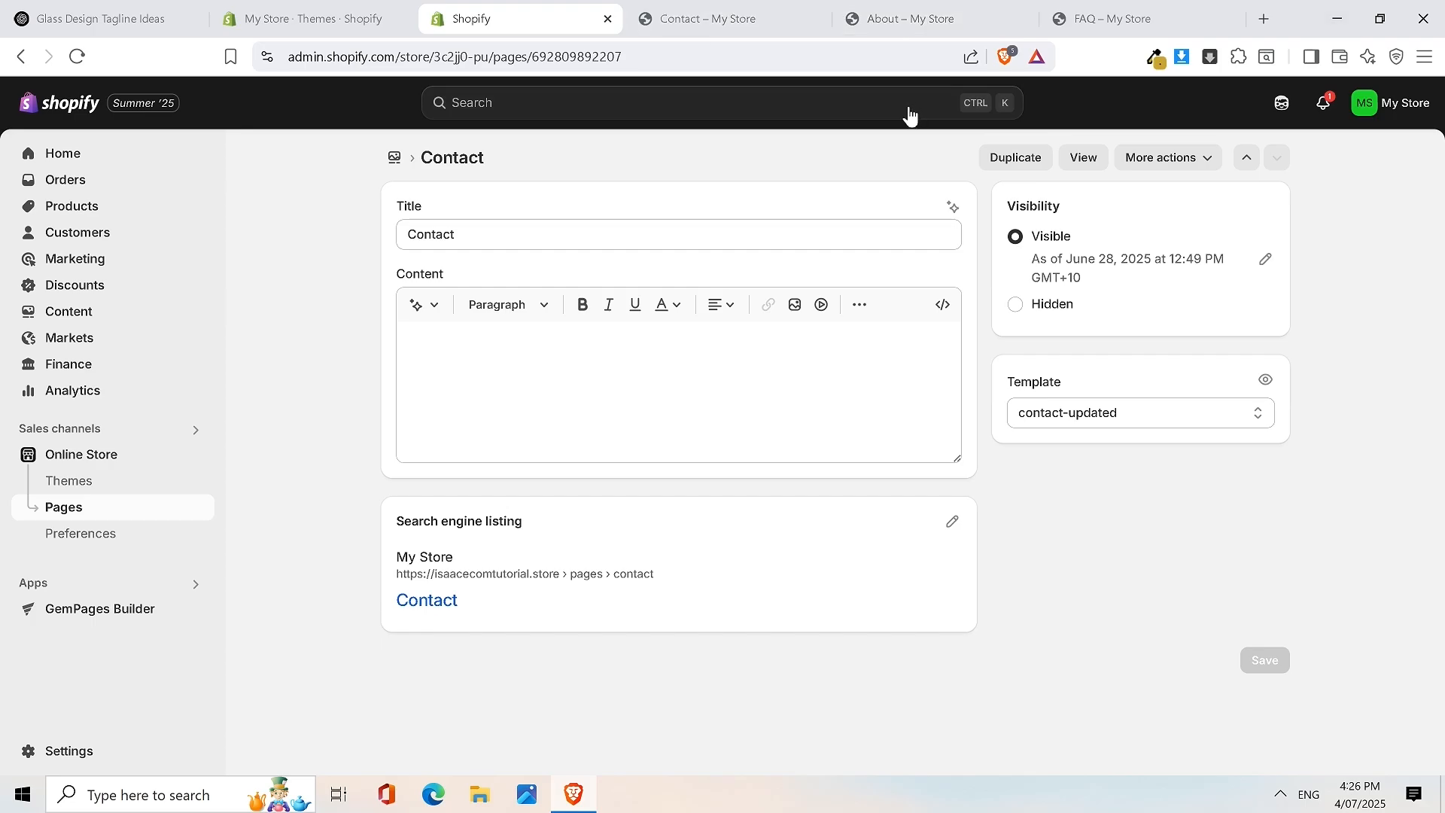
click(1104, 25)
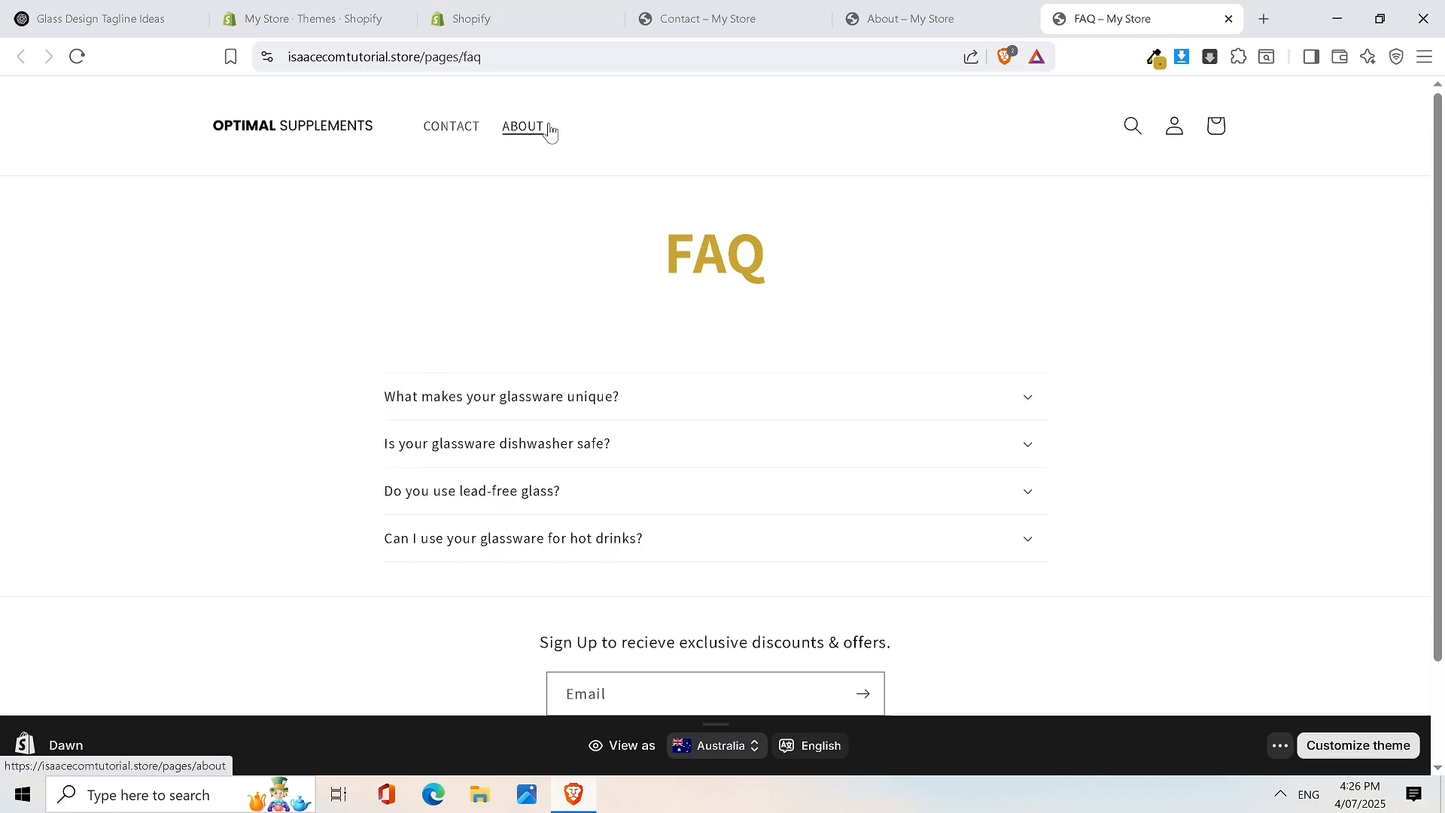
click(686, 10)
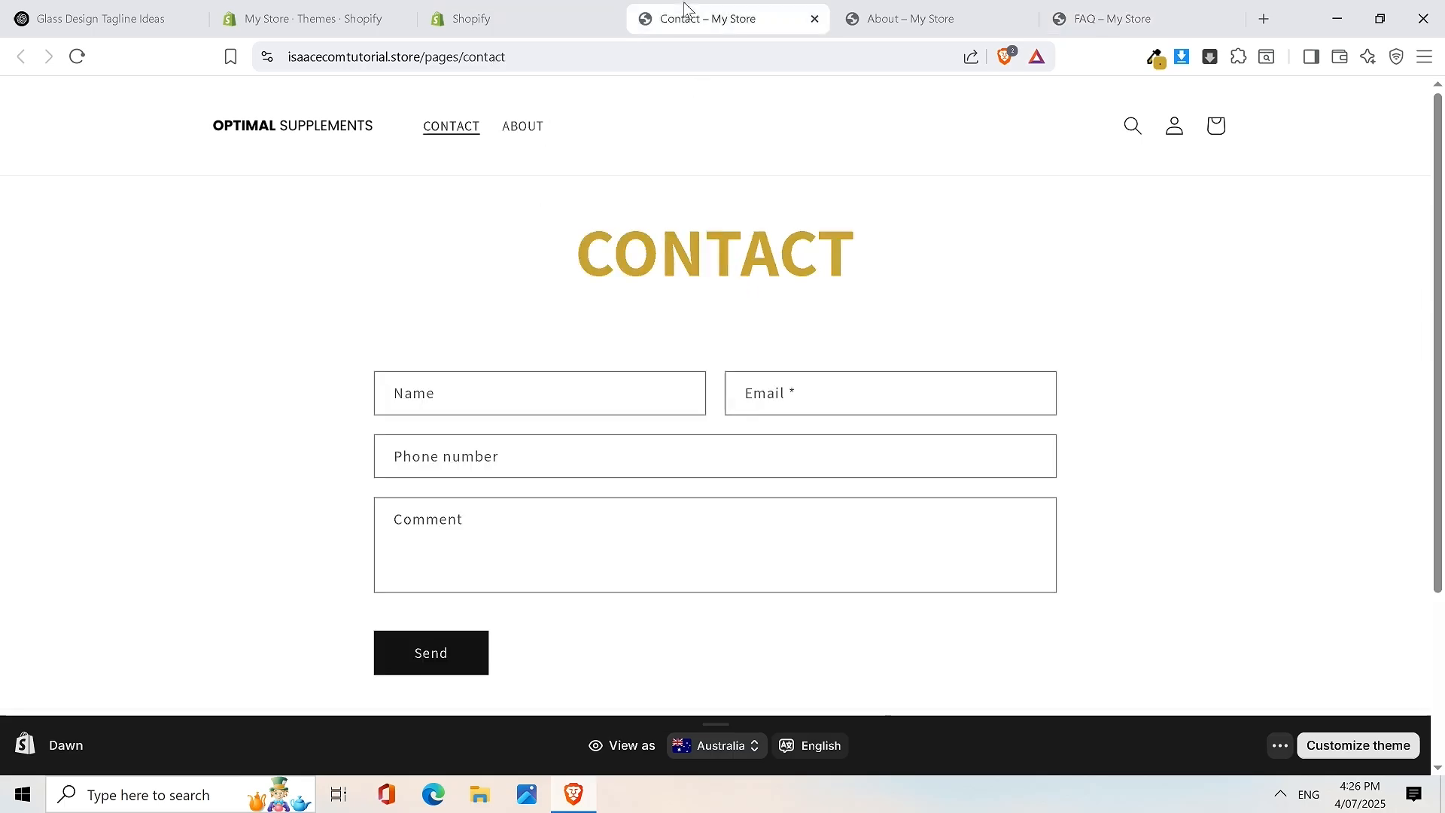
Open the store's Main menu in the Shopify admin and add a menu item labeled FAQ
click(501, 9)
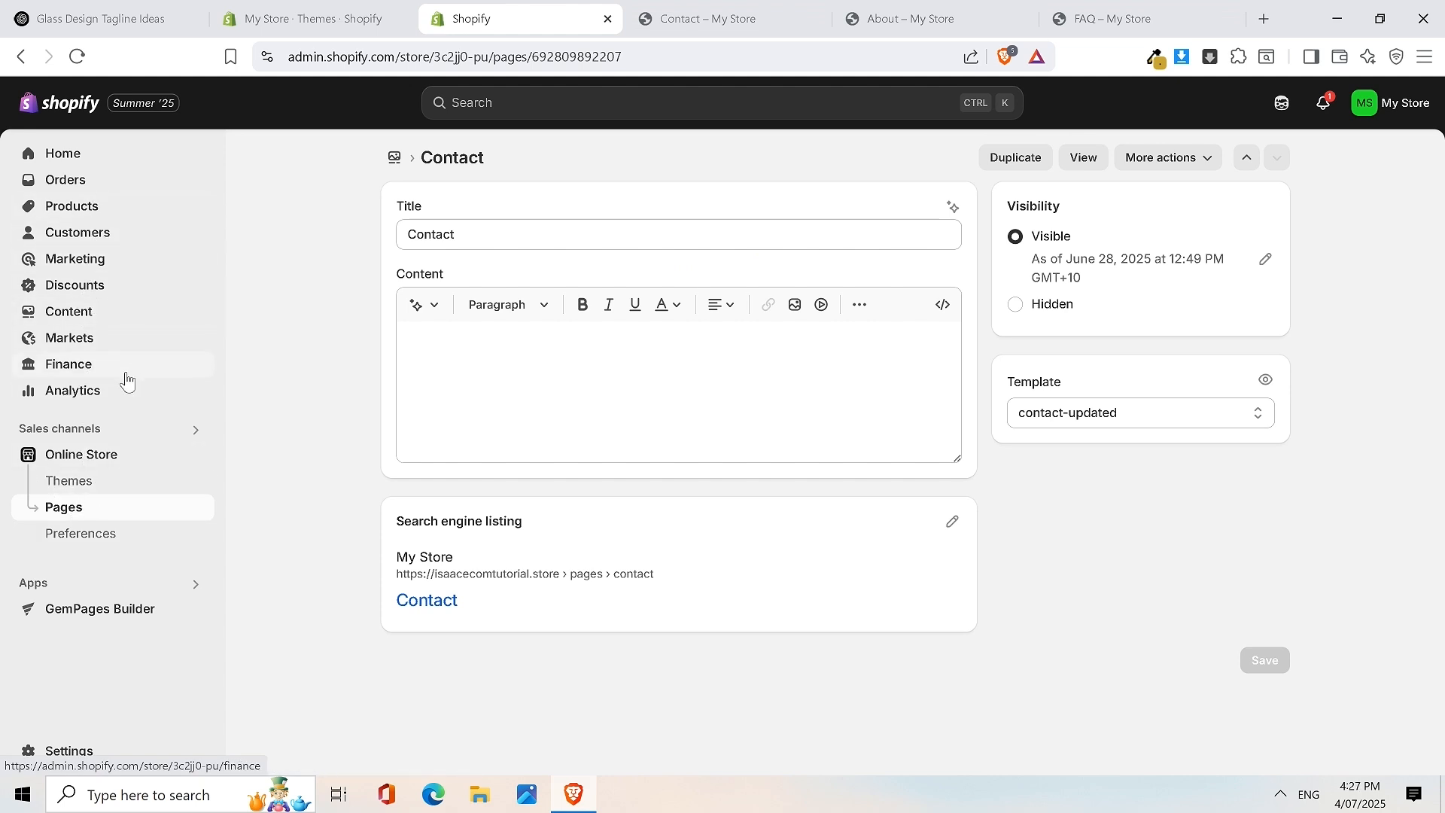
click(110, 321)
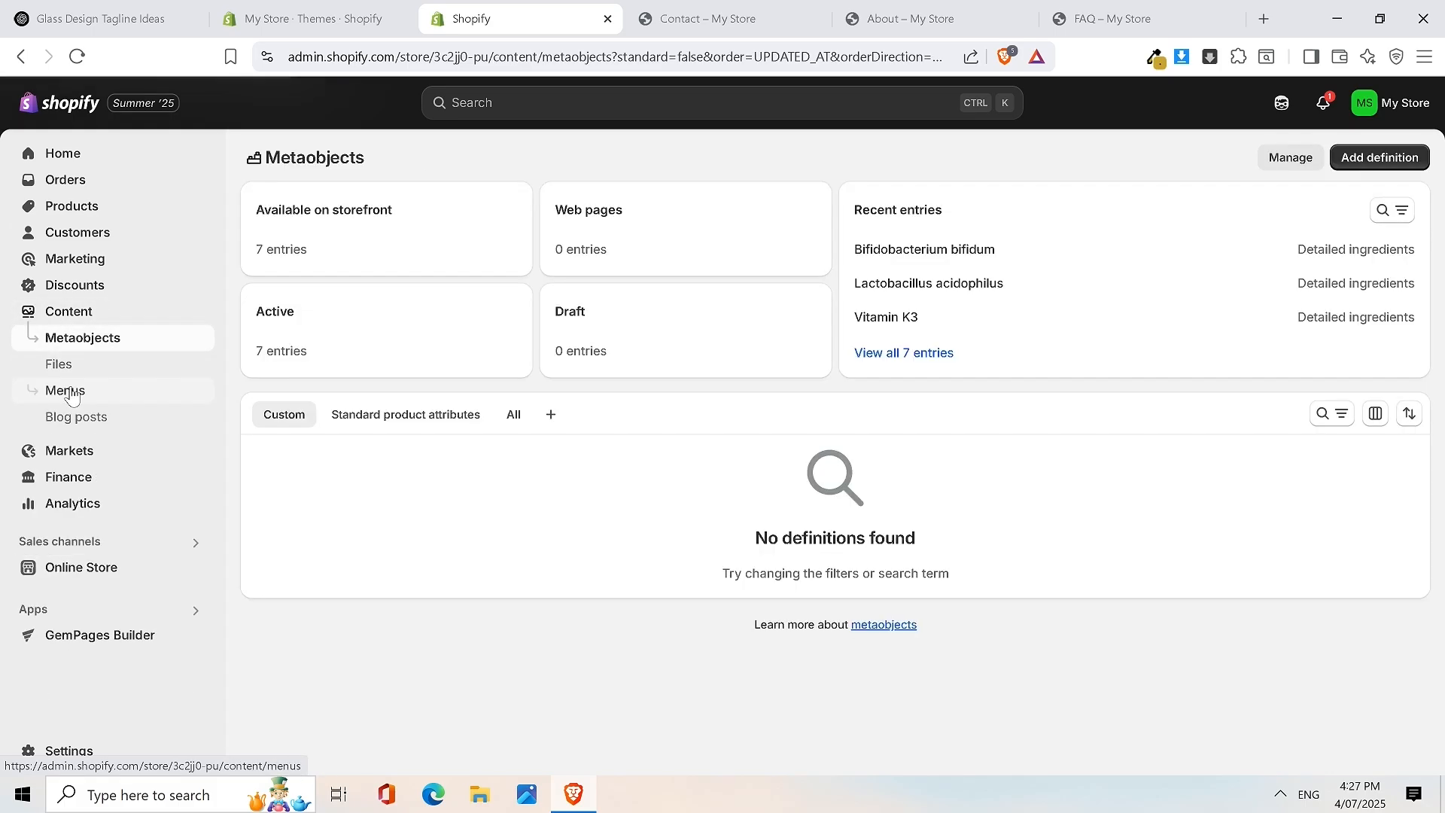
click(71, 392)
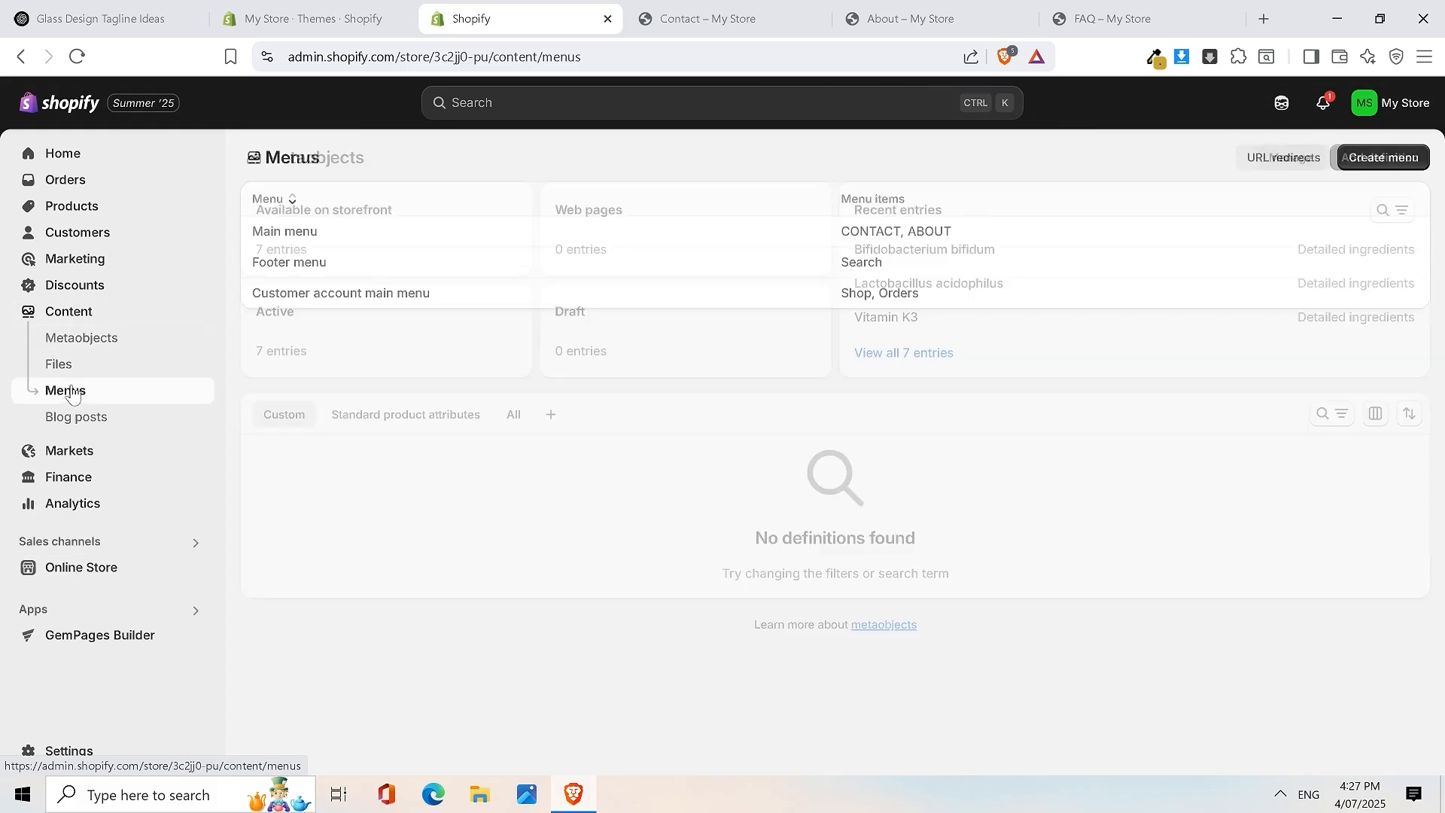
click(448, 243)
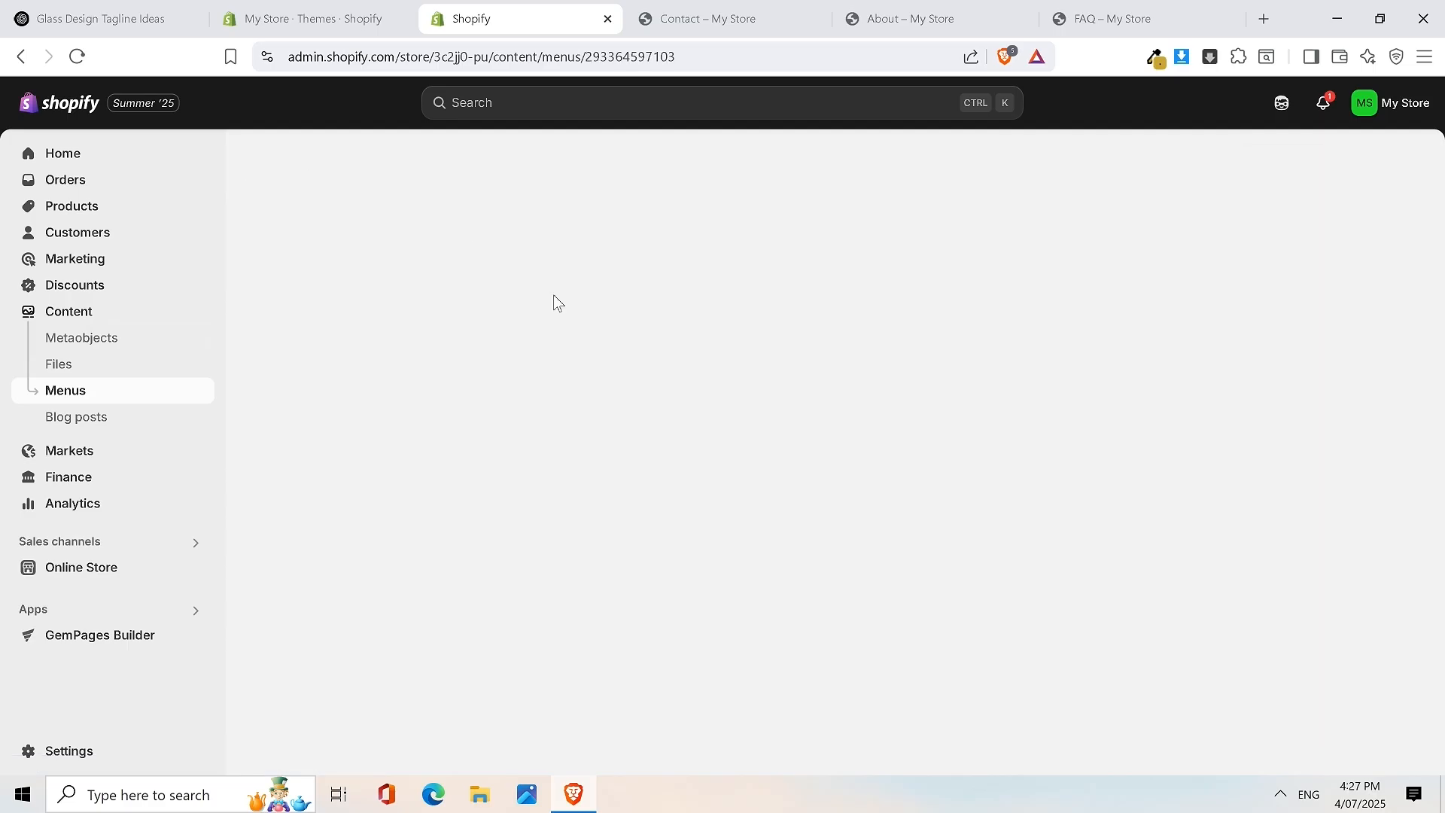
click(632, 472)
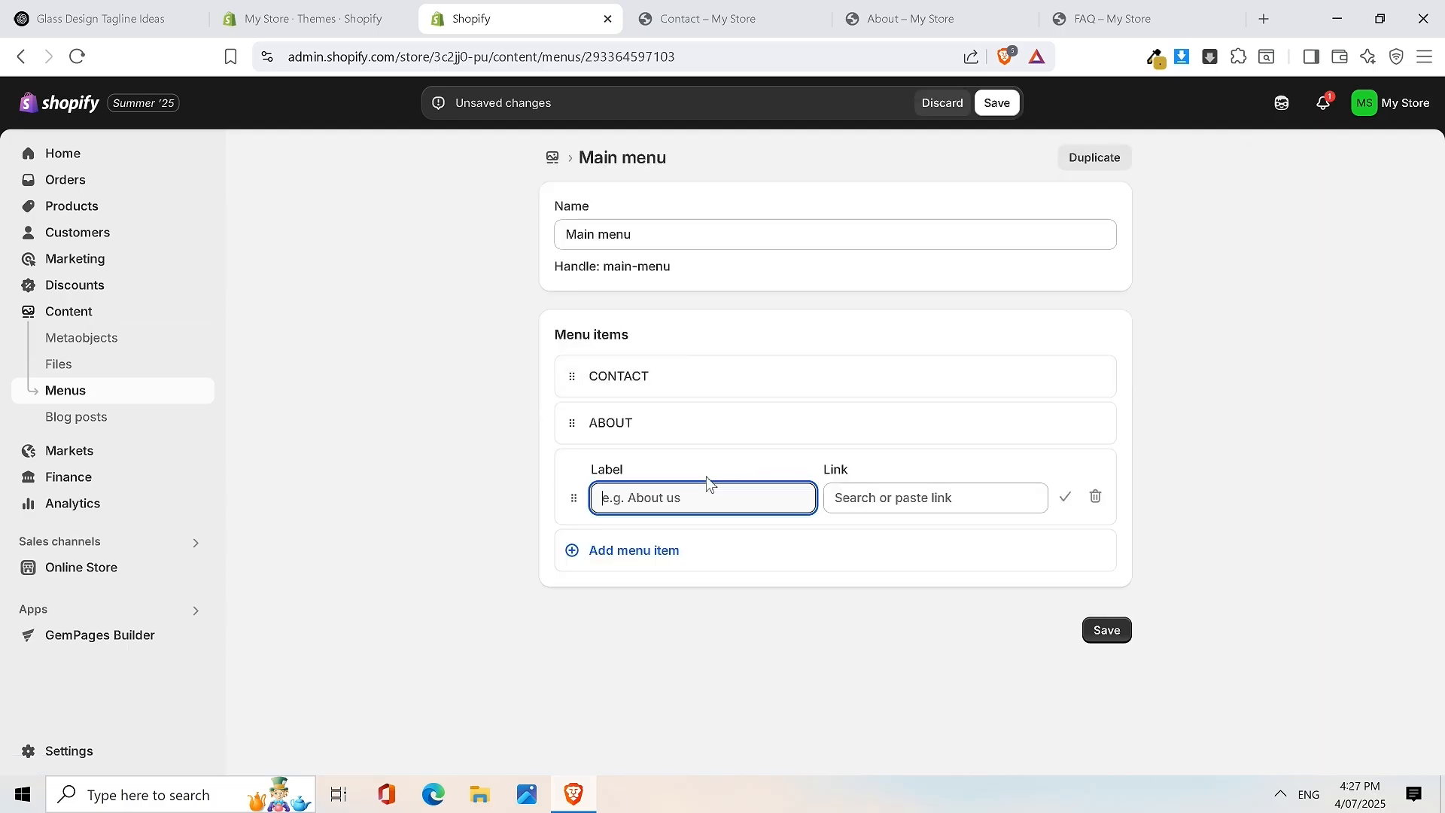
text(FAW)
click(973, 497)
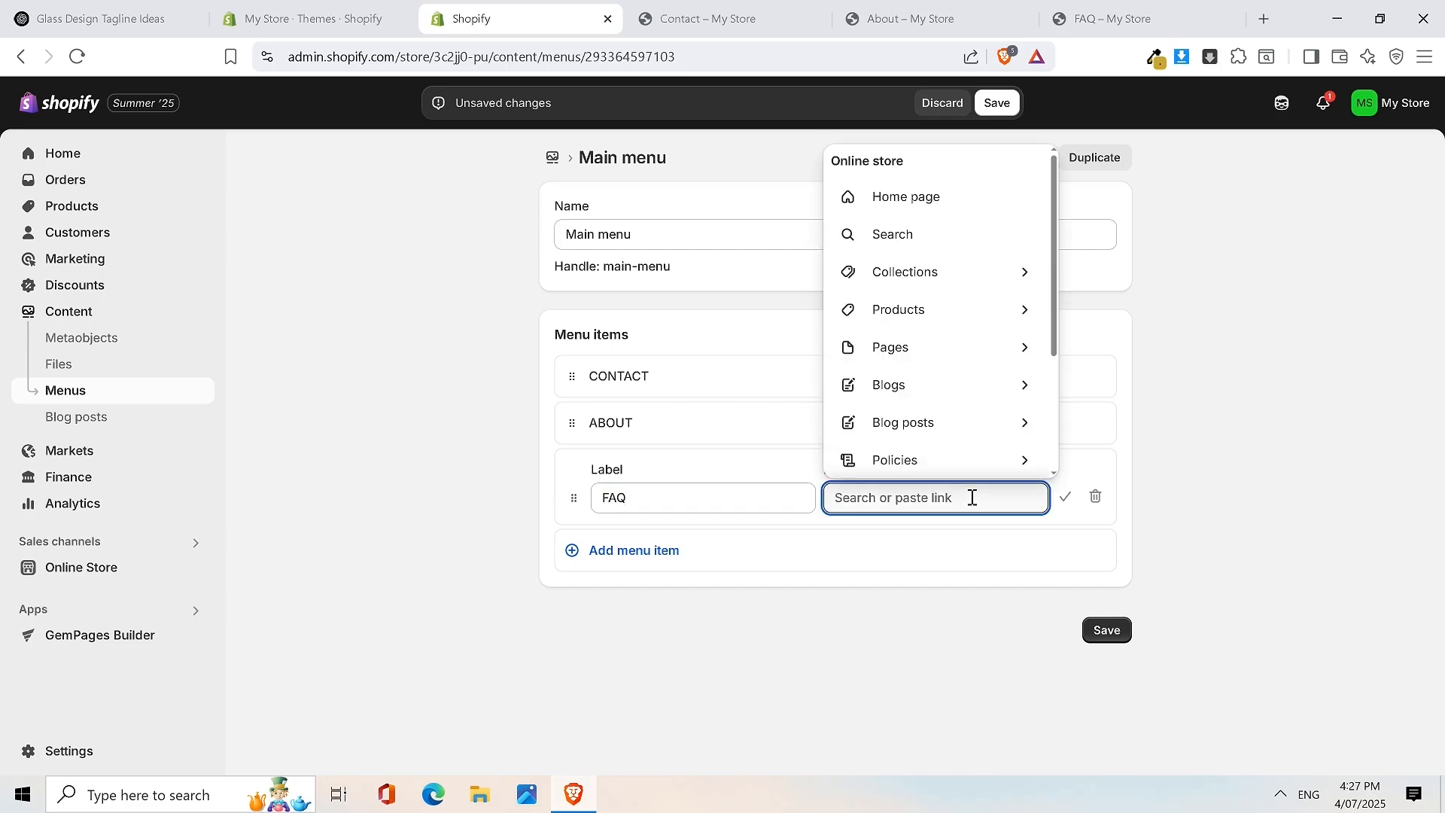
text(FA)
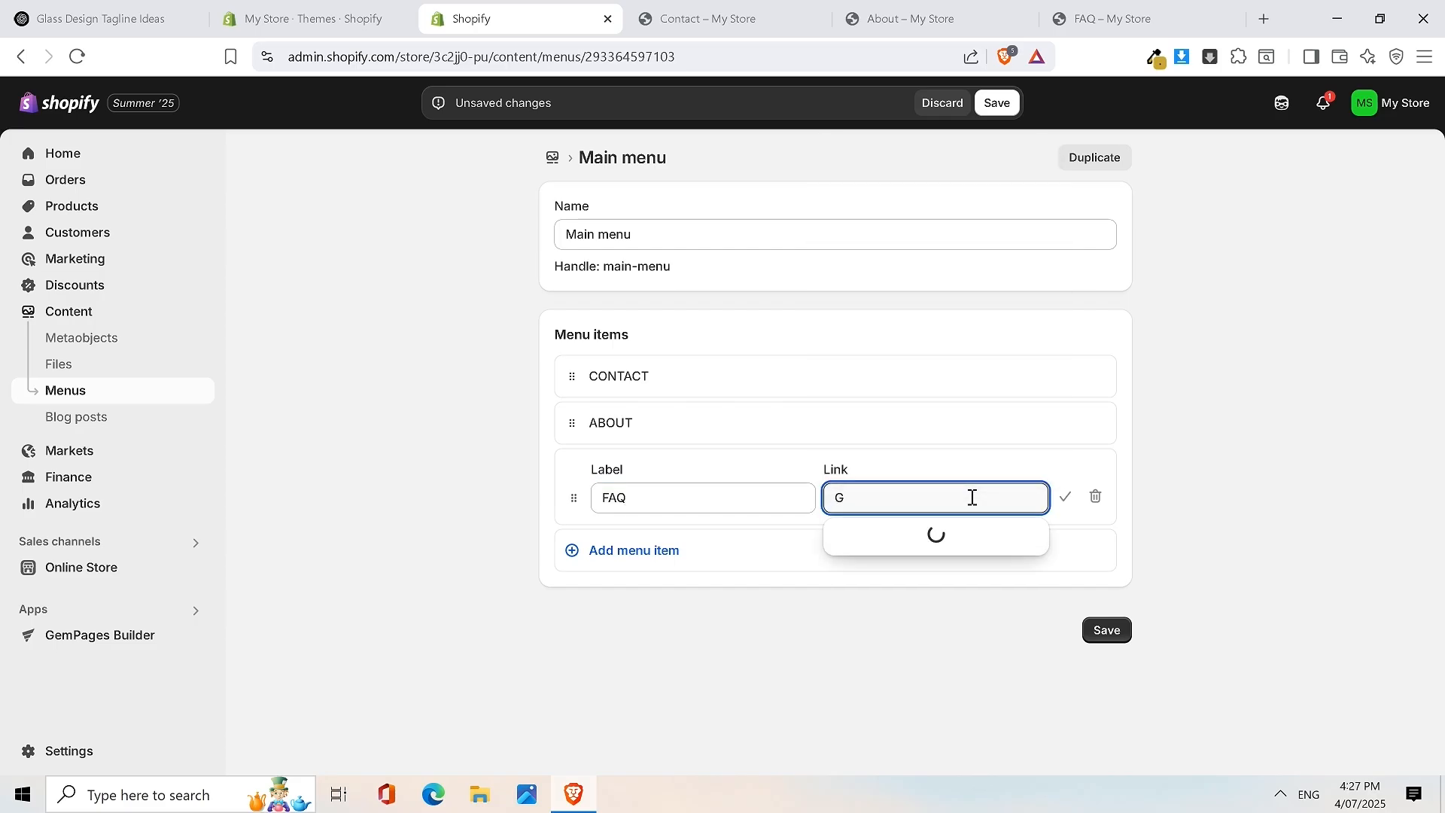
text(W)
key(BackSpace)
text(Q)
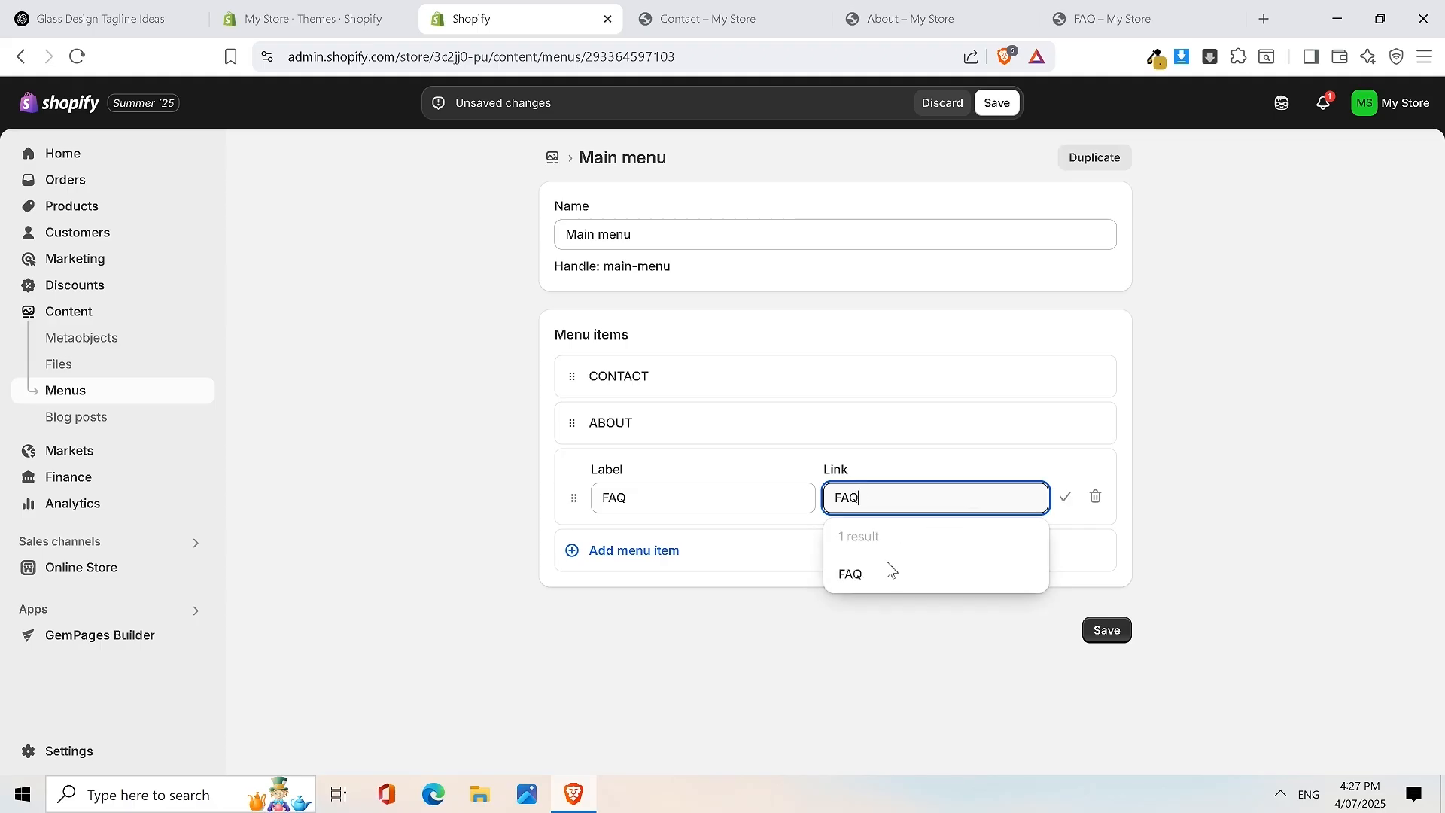
double_click(1030, 503)
key(BackSpace)
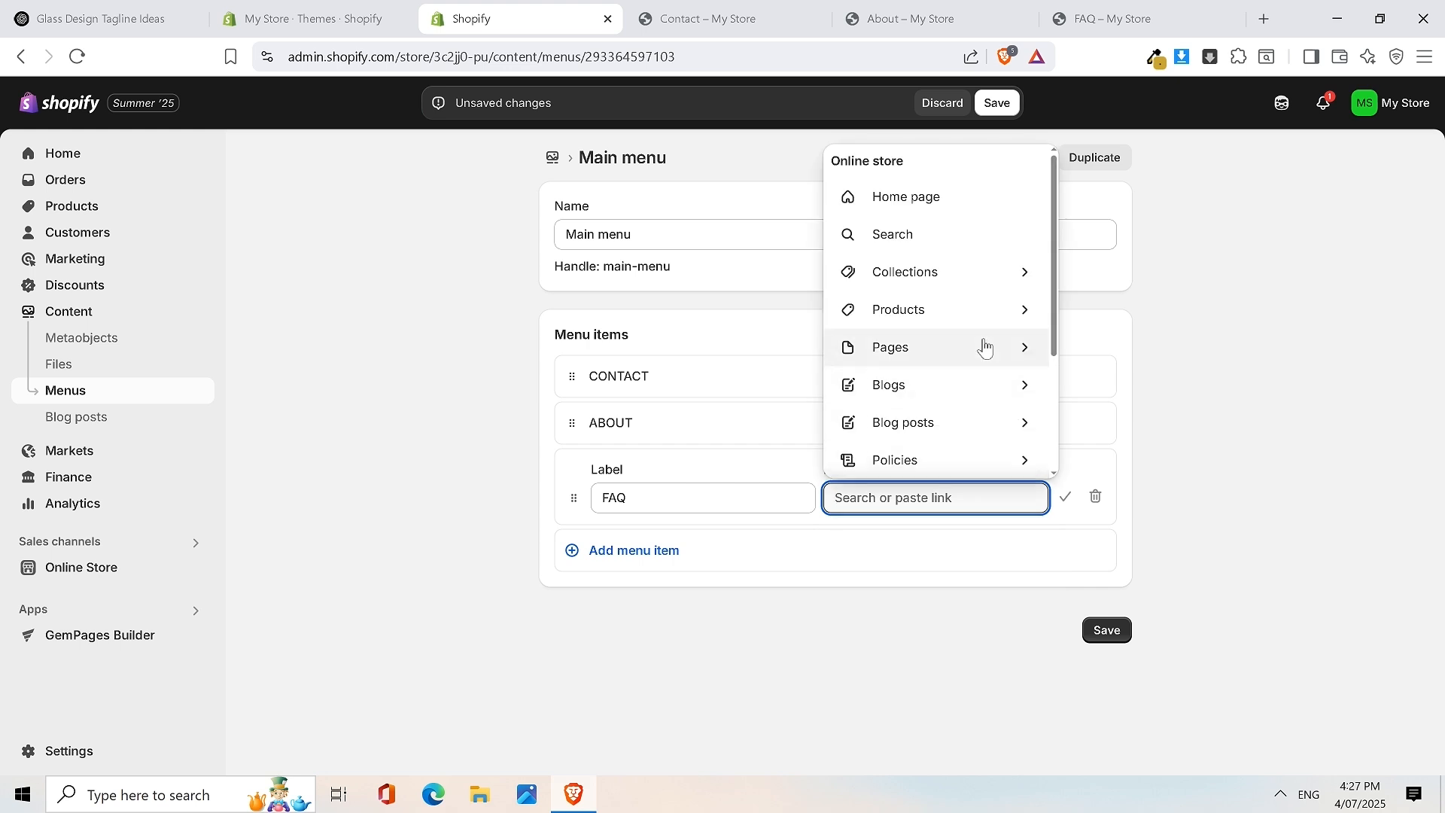
Link the new FAQ menu item to the FAQ page from the store's pages and save the Main menu
click(984, 347)
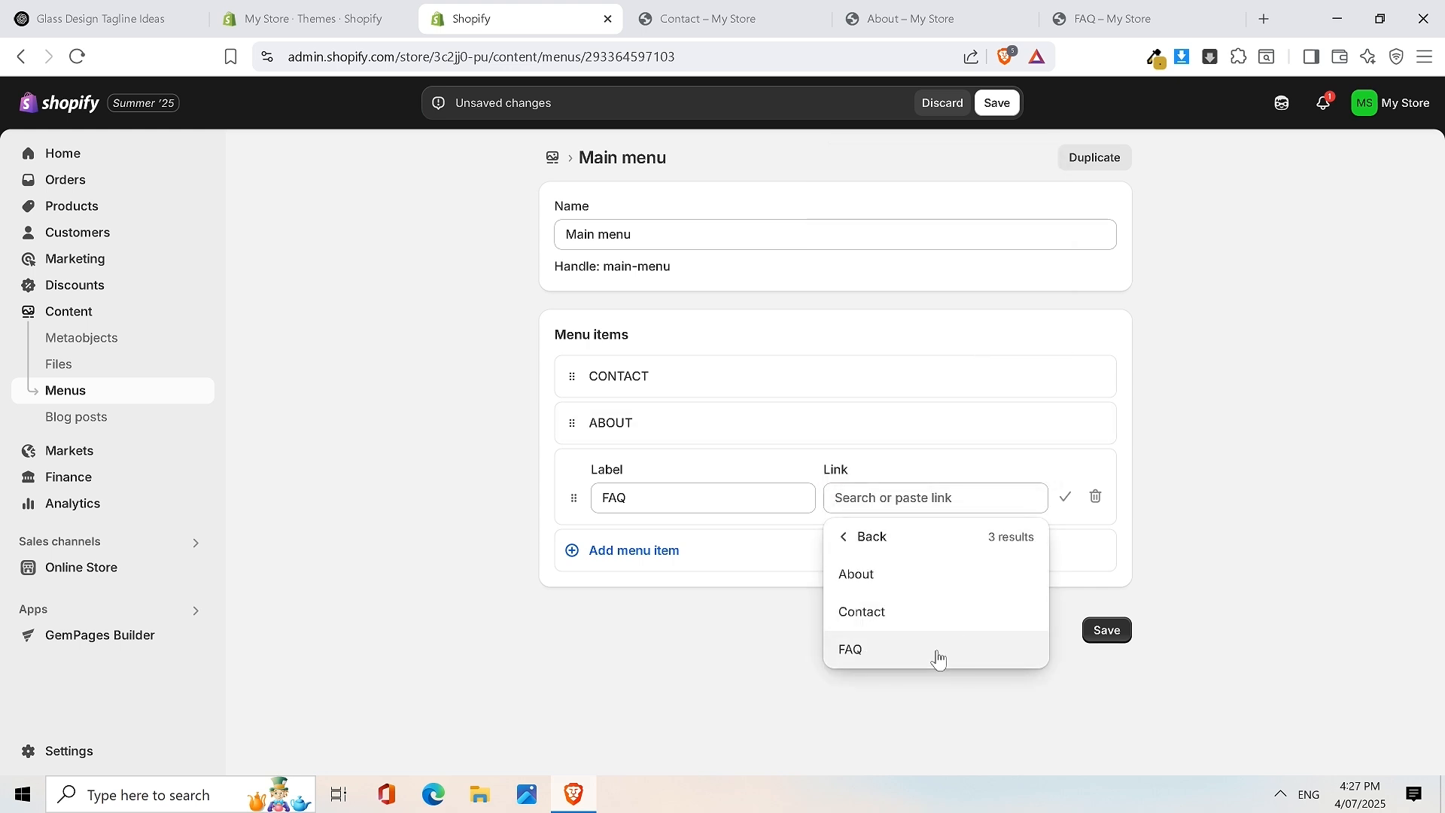
click(937, 656)
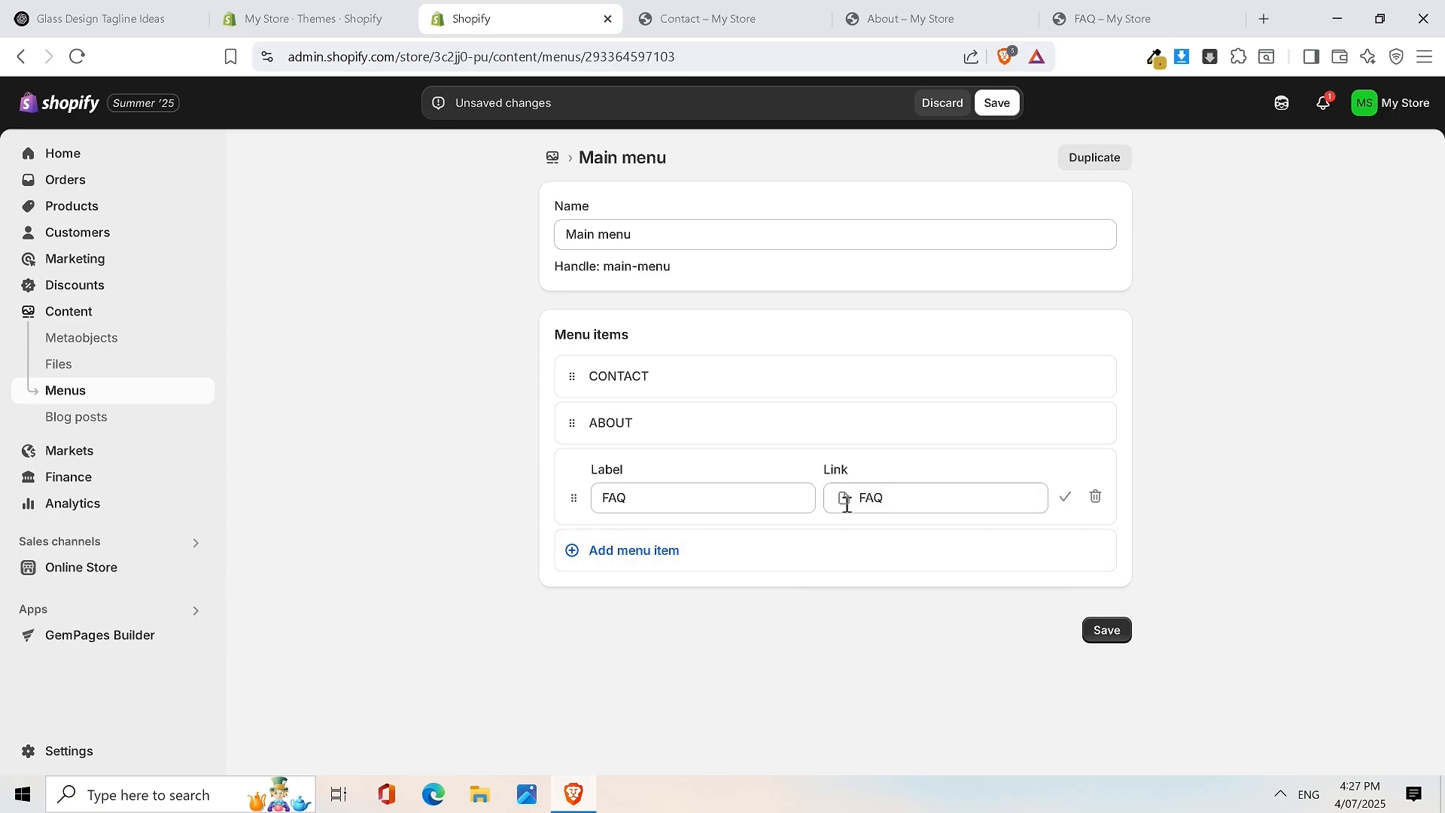
click(1066, 500)
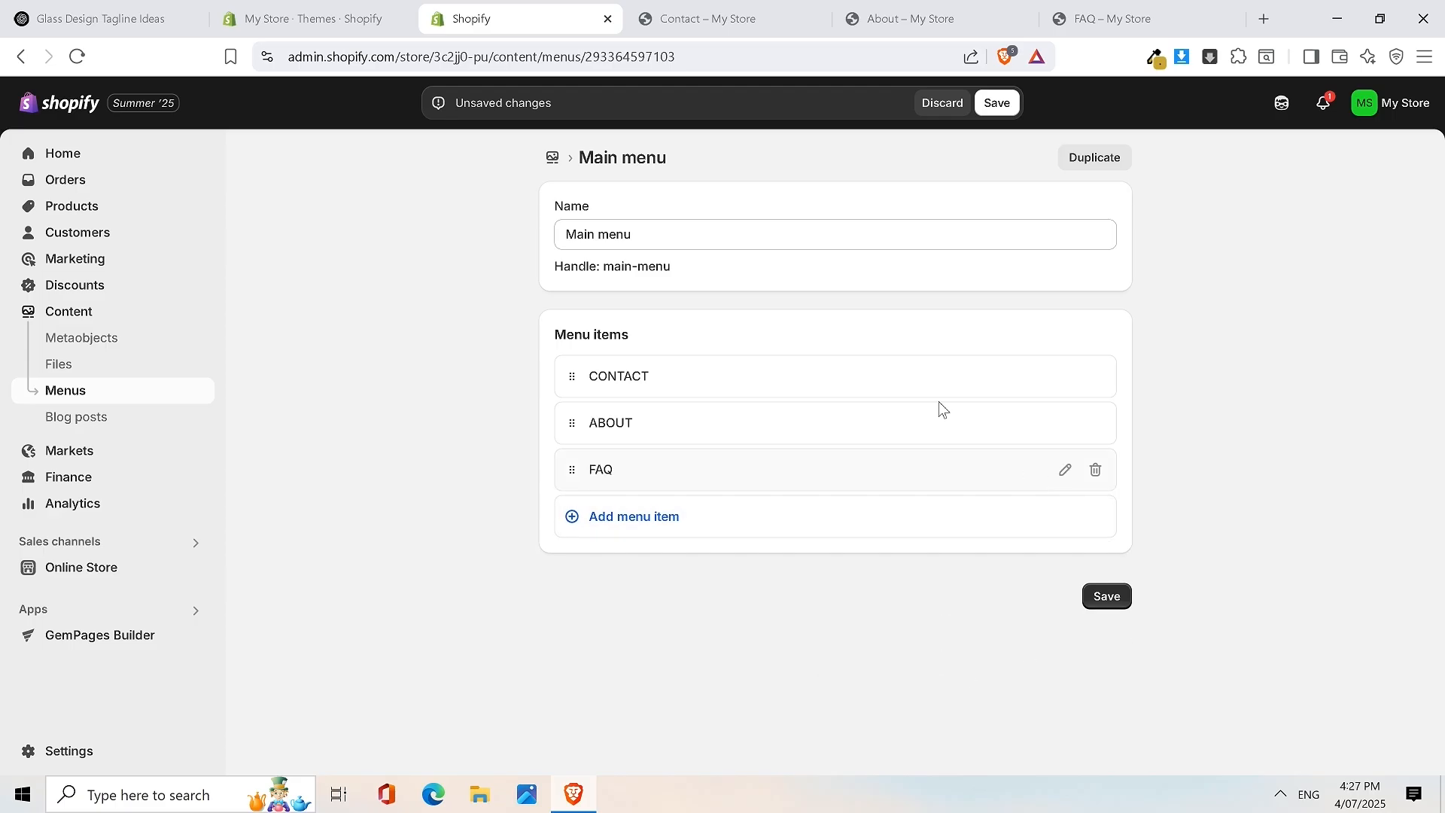
click(1106, 598)
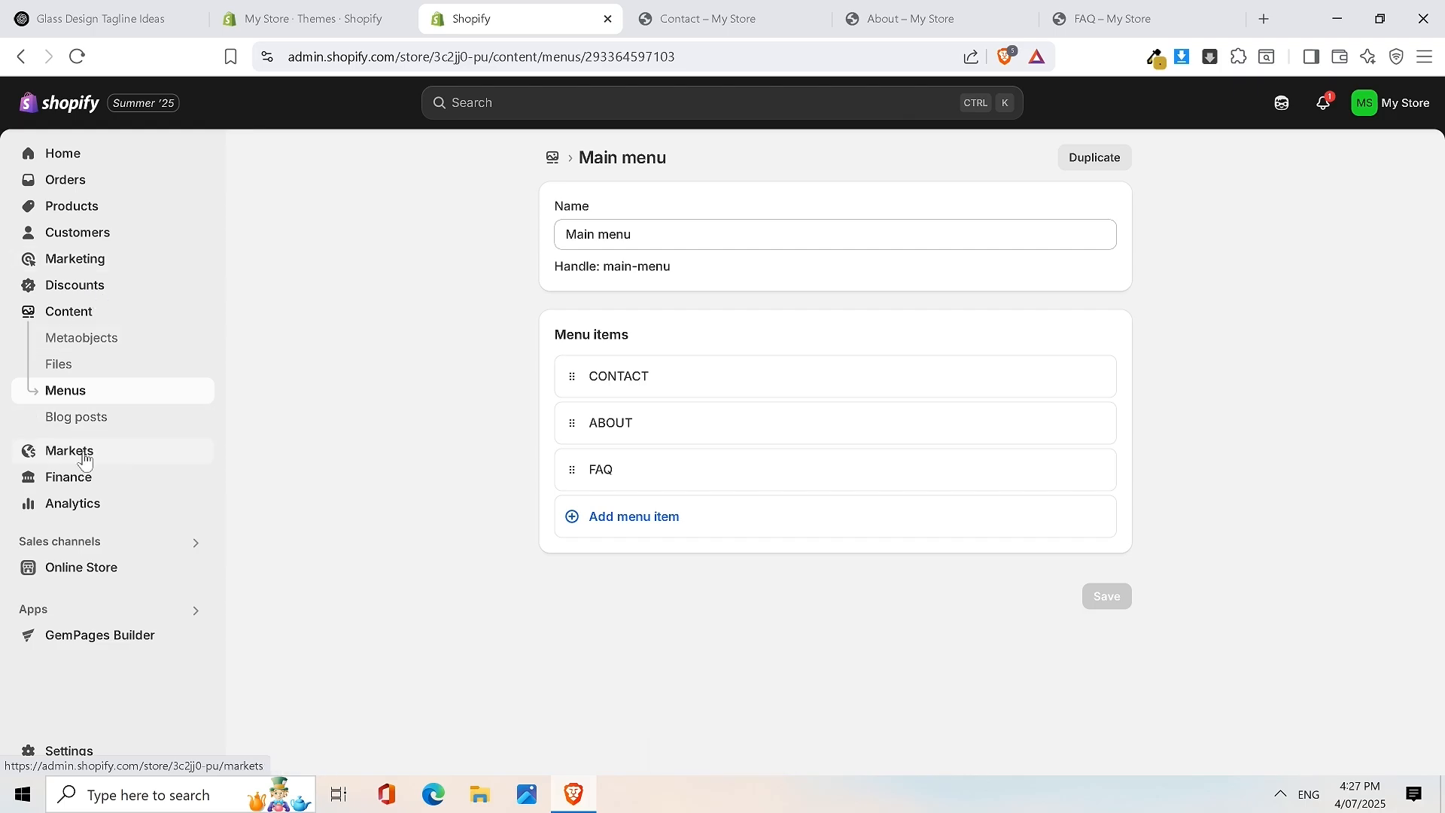
Open the Home Page - Jun 30, 12:17:29 draft in the GemPages editor and select FAQ in the footer's Discover column
click(129, 642)
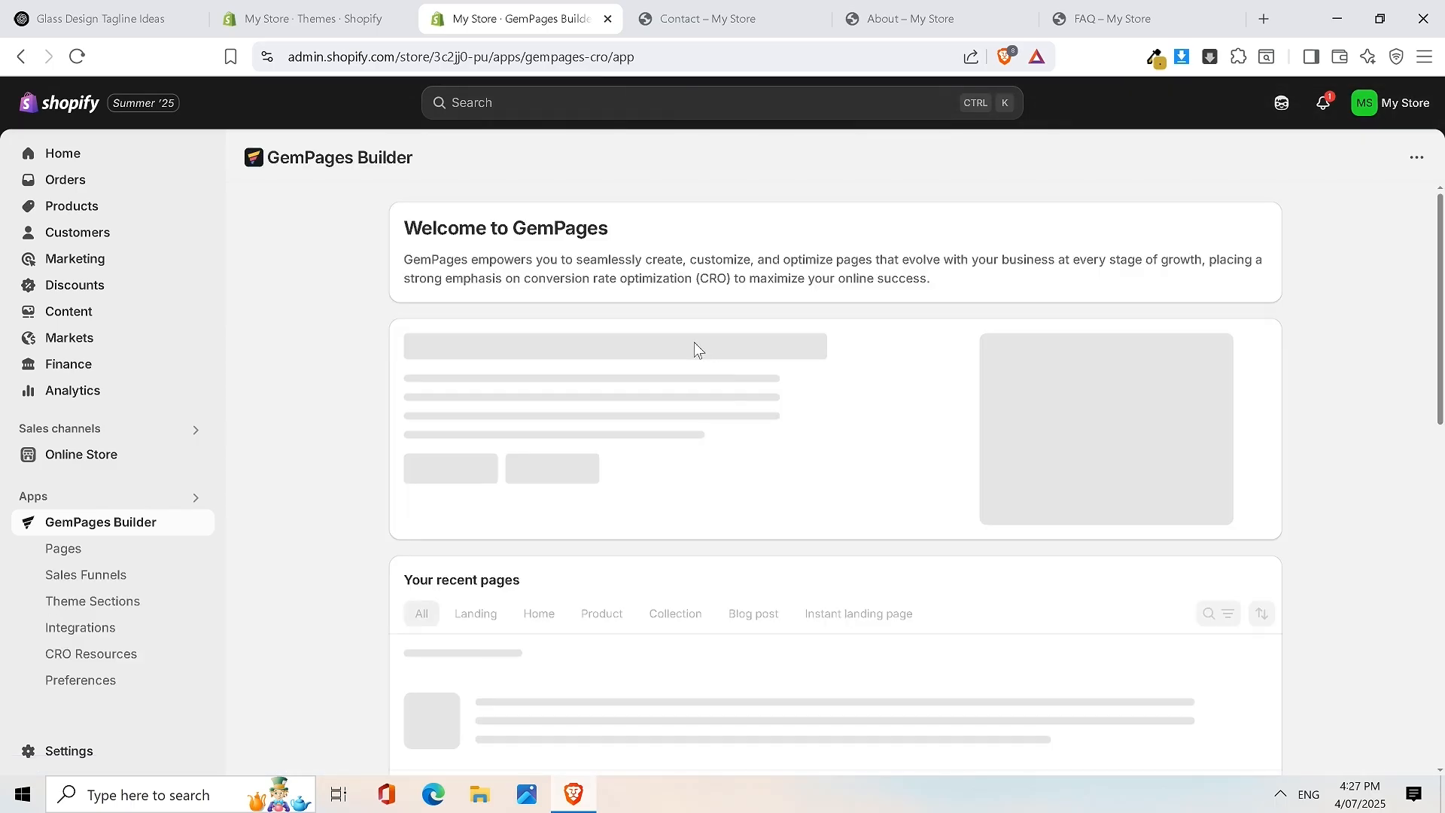
scroll(832, 438, down, 2)
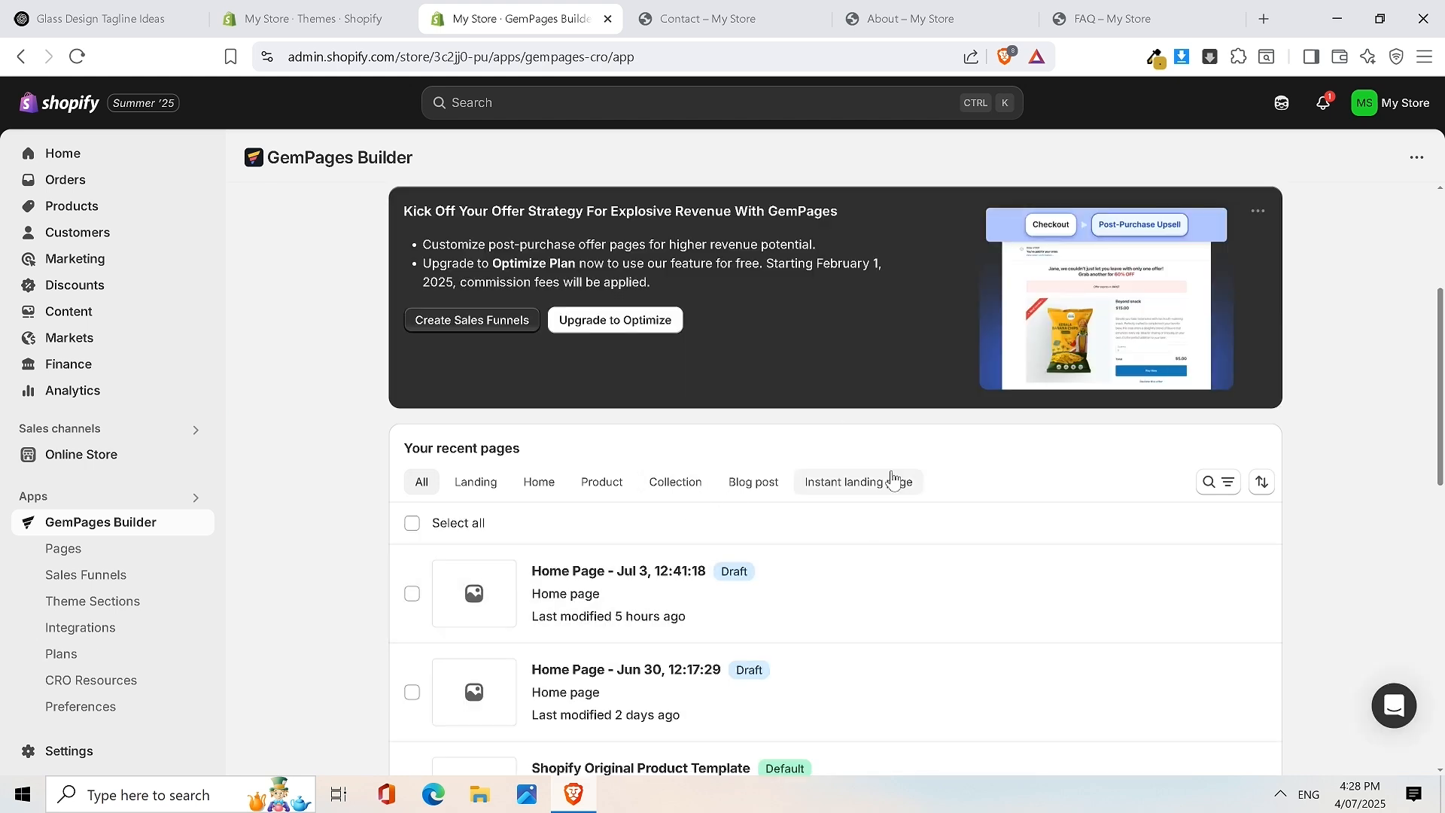
scroll(904, 450, down, 2)
mouse_move(1097, 503)
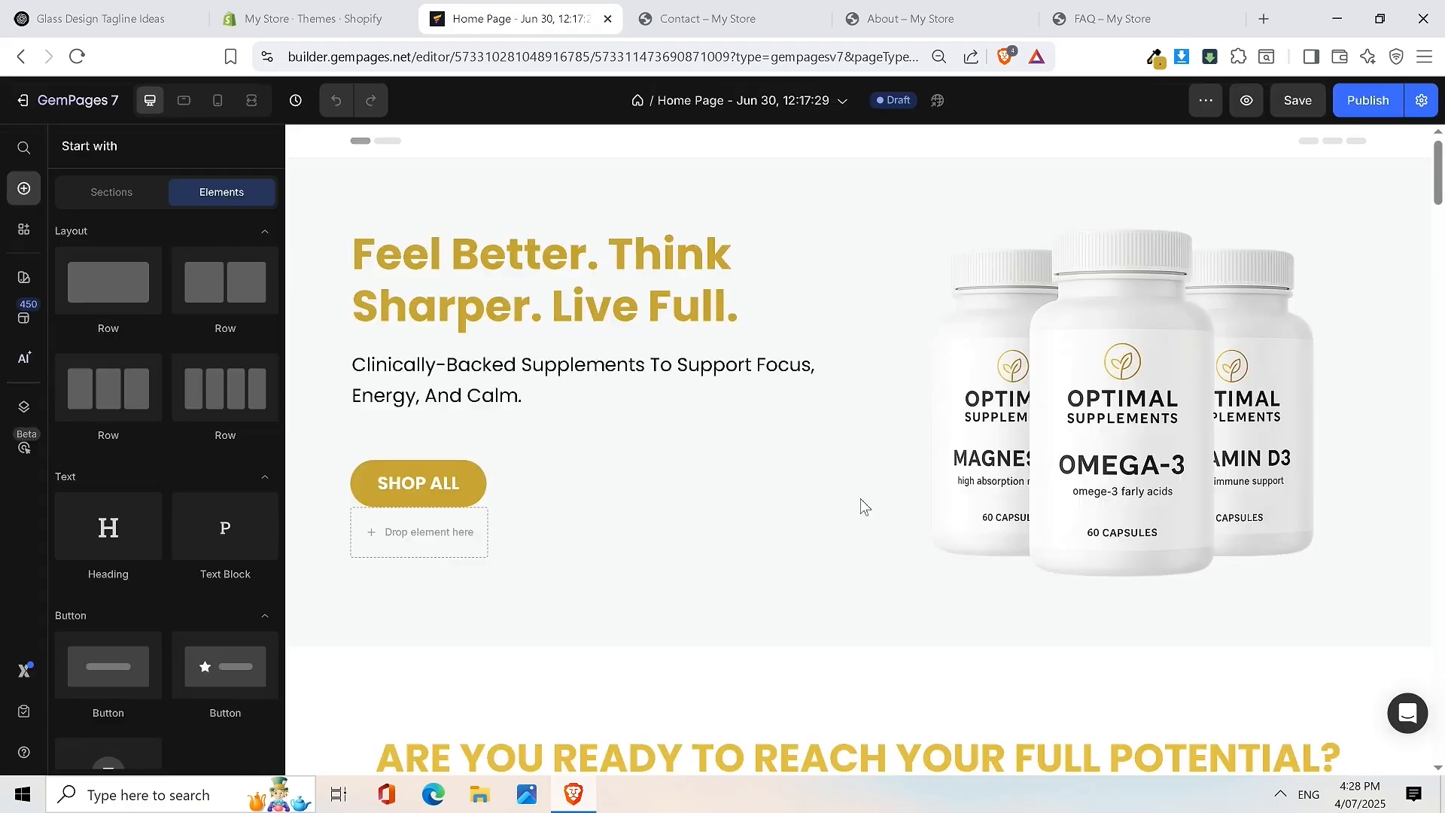
drag(1442, 165, 1439, 767)
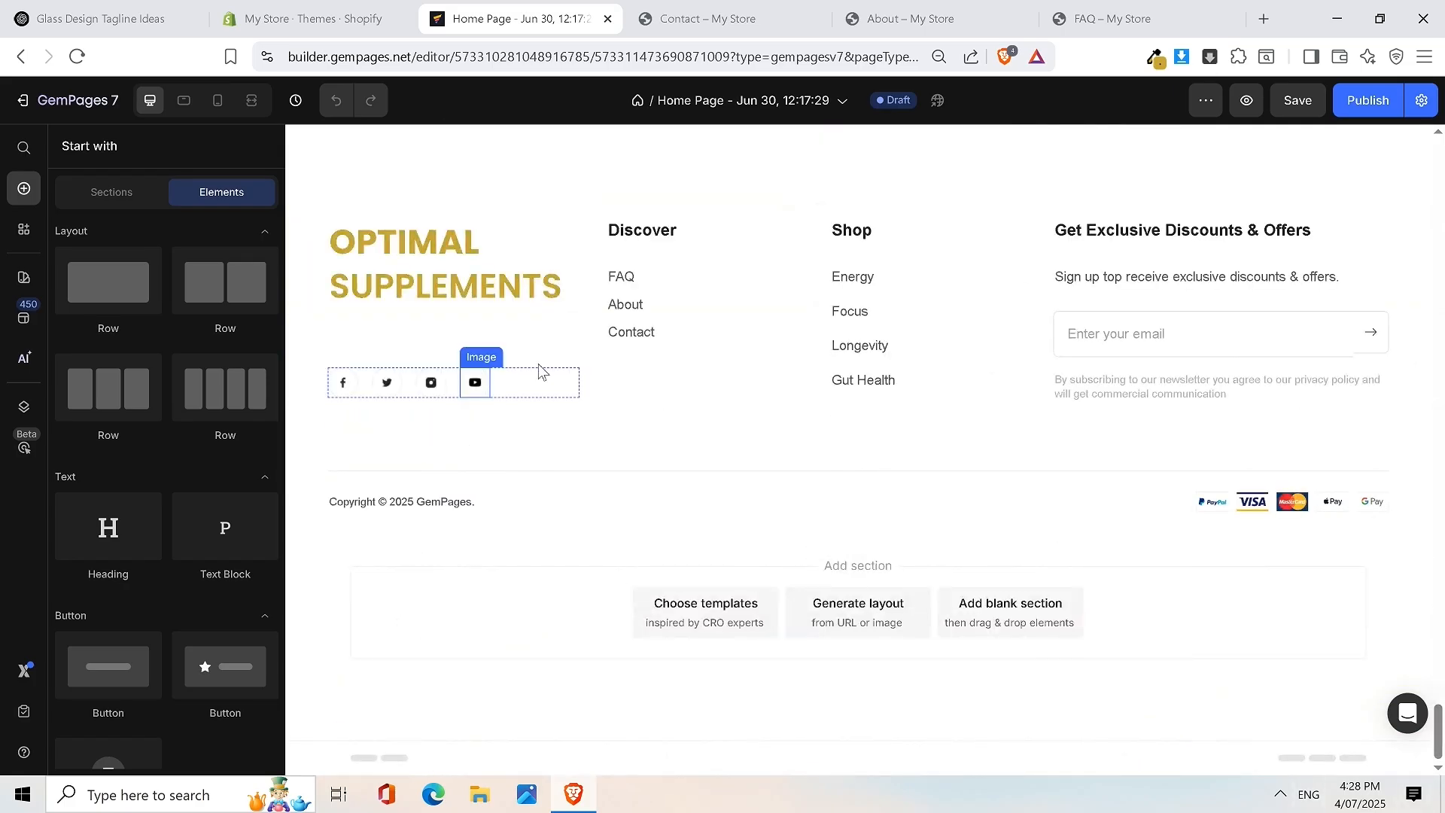
click(647, 279)
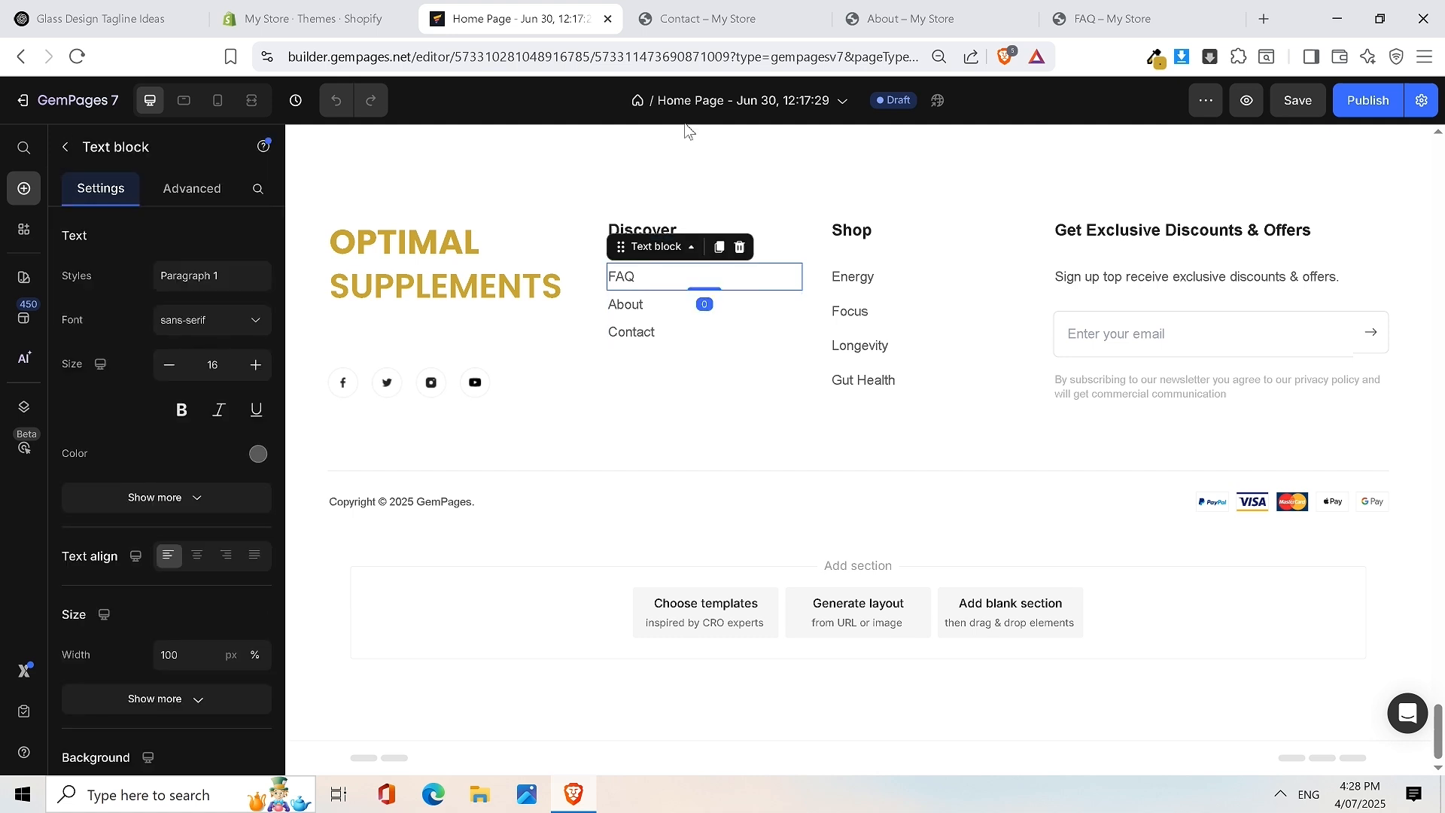
Copy the web address of the published FAQ page
click(1100, 19)
click(435, 59)
double_click(435, 59)
triple_click(434, 57)
right_click(434, 56)
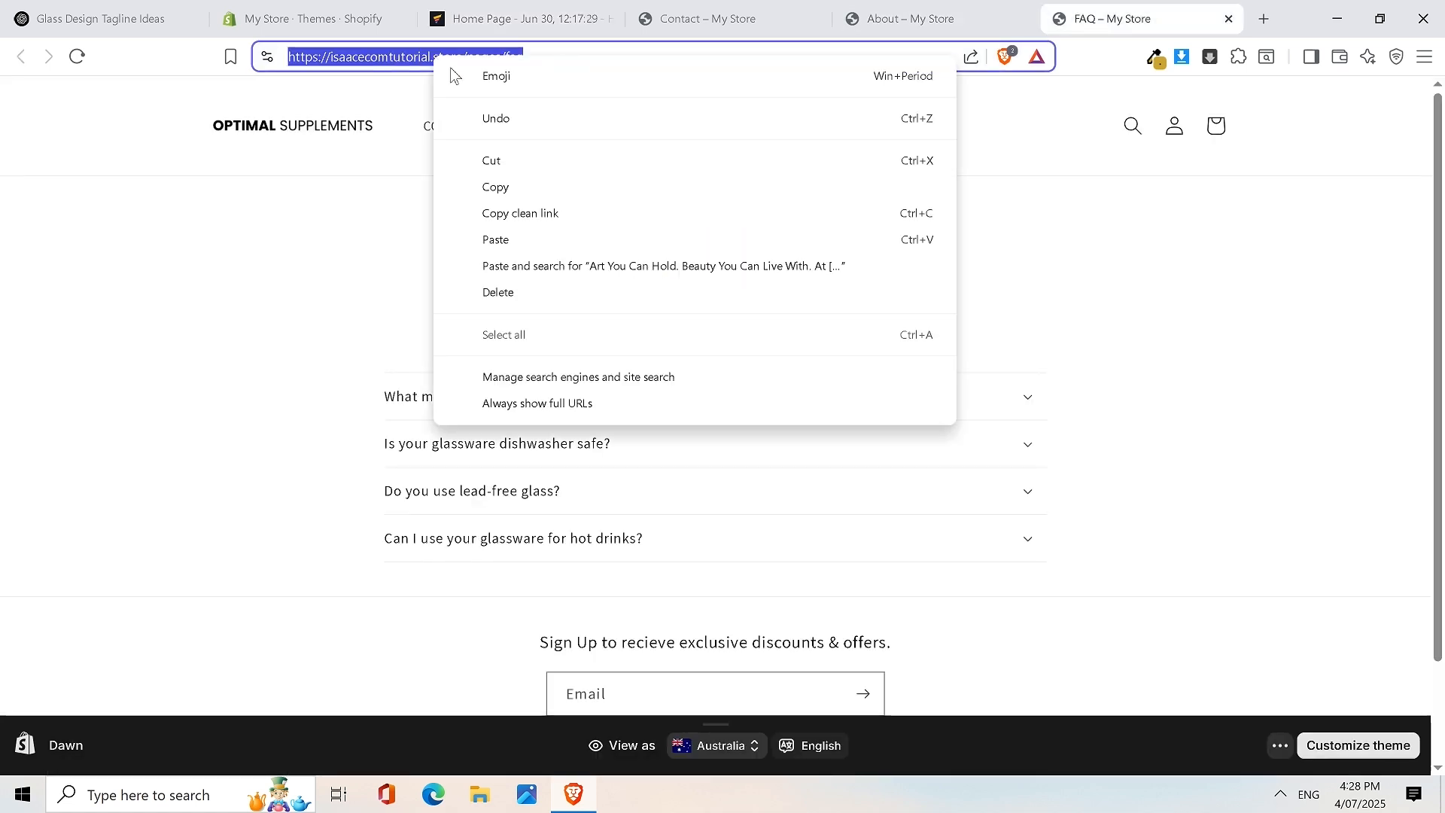
click(495, 186)
click(680, 18)
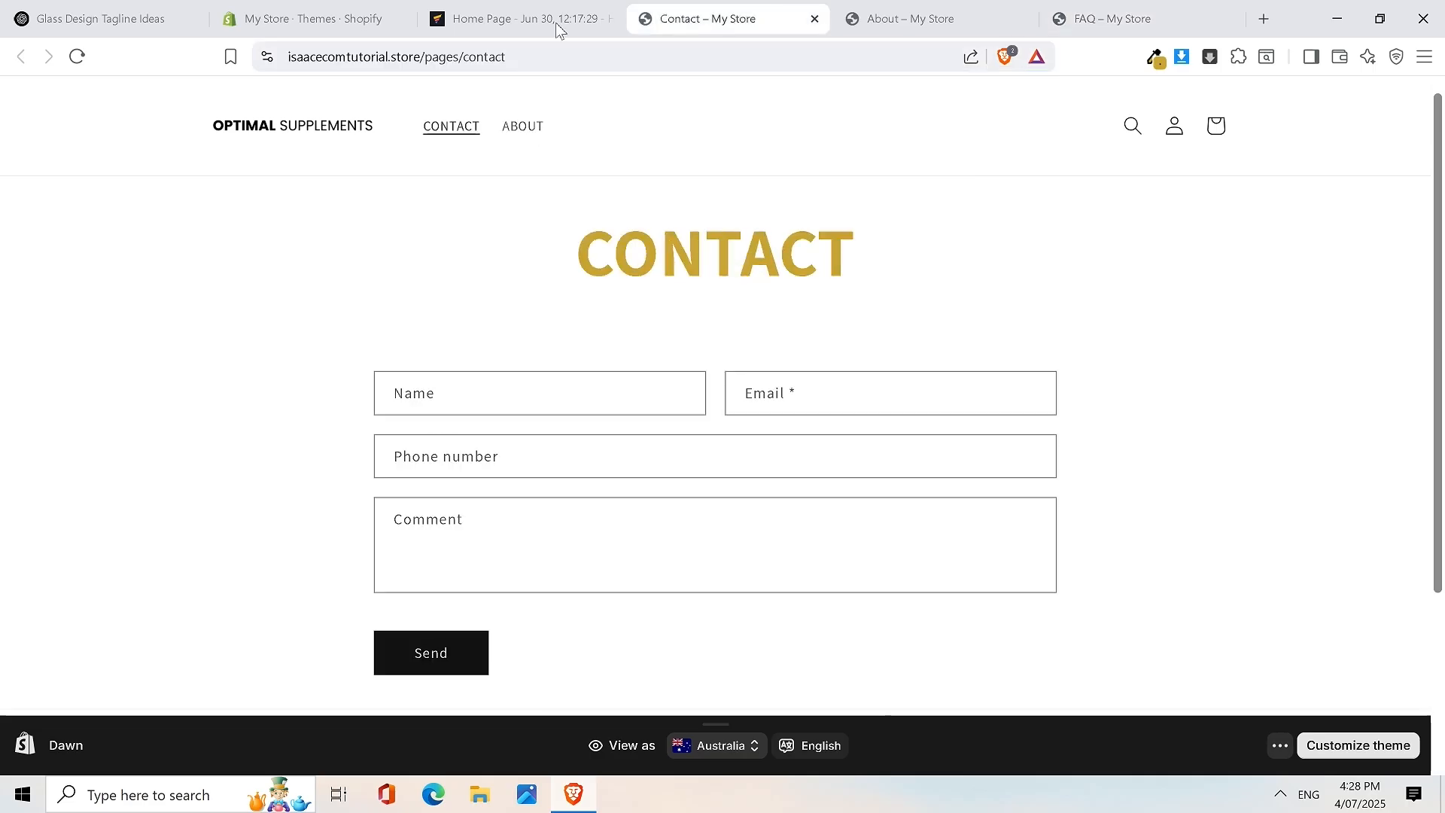
click(519, 18)
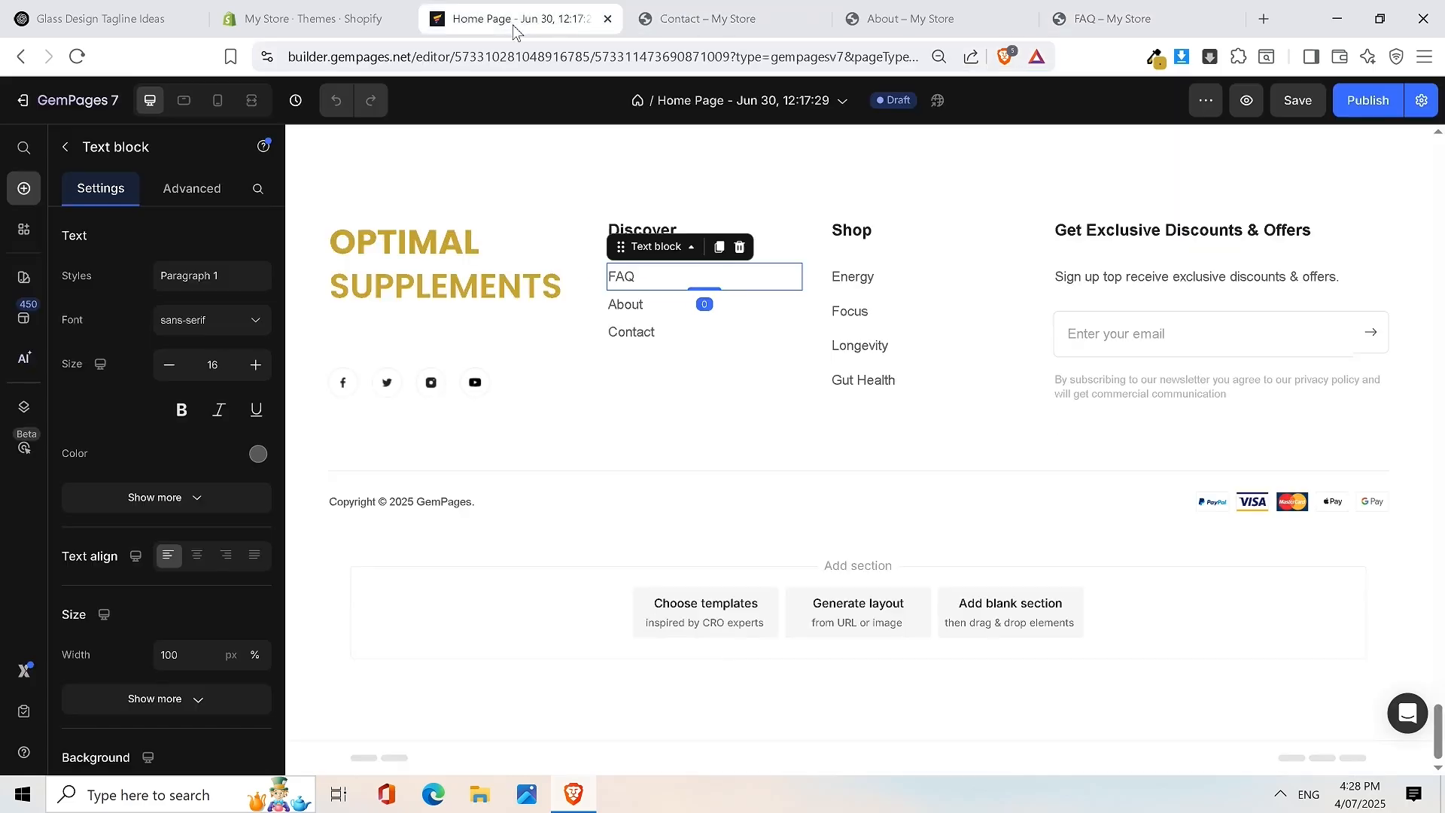
click(638, 292)
double_click(623, 277)
click(828, 243)
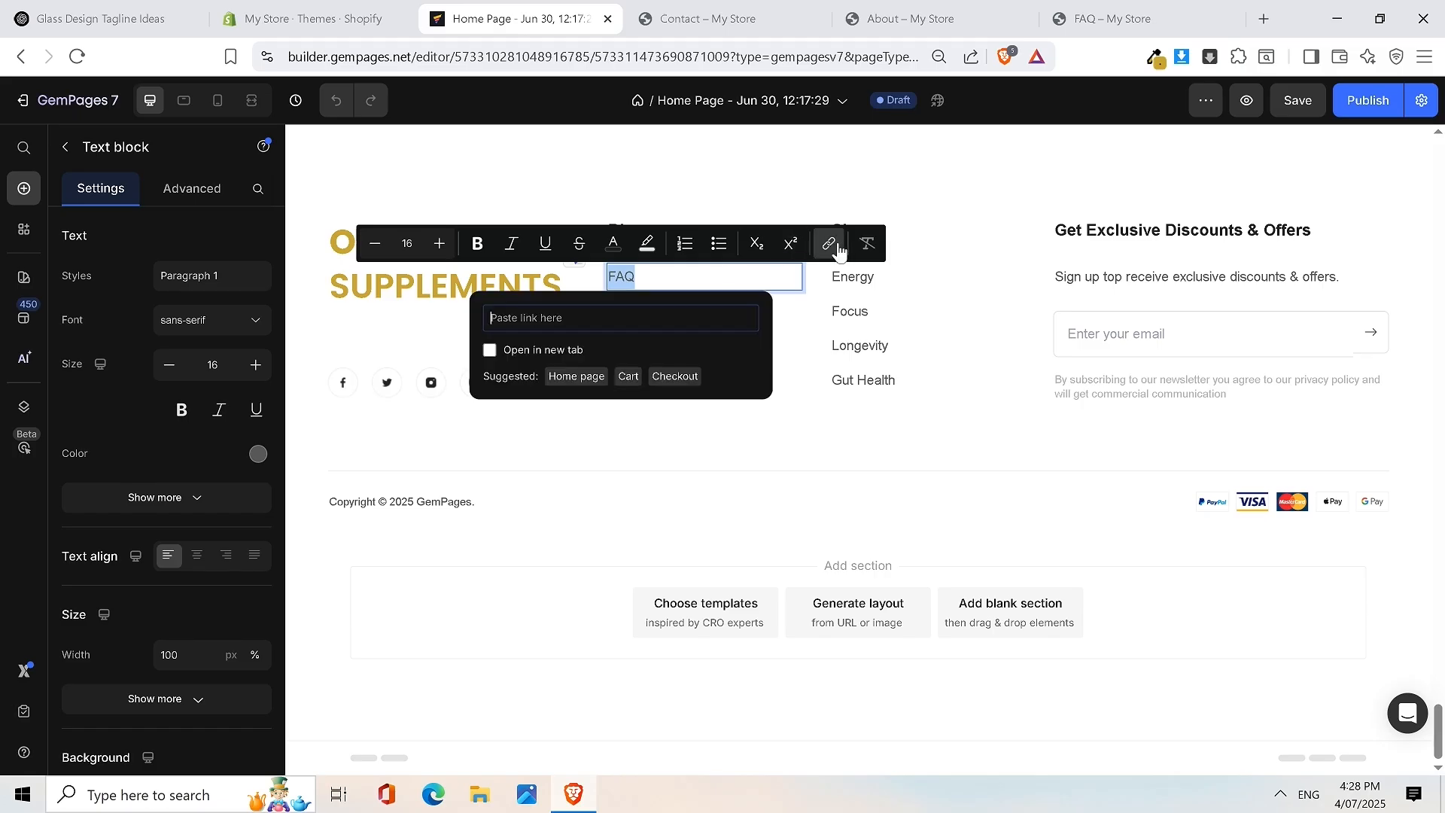
key(ctrl+v)
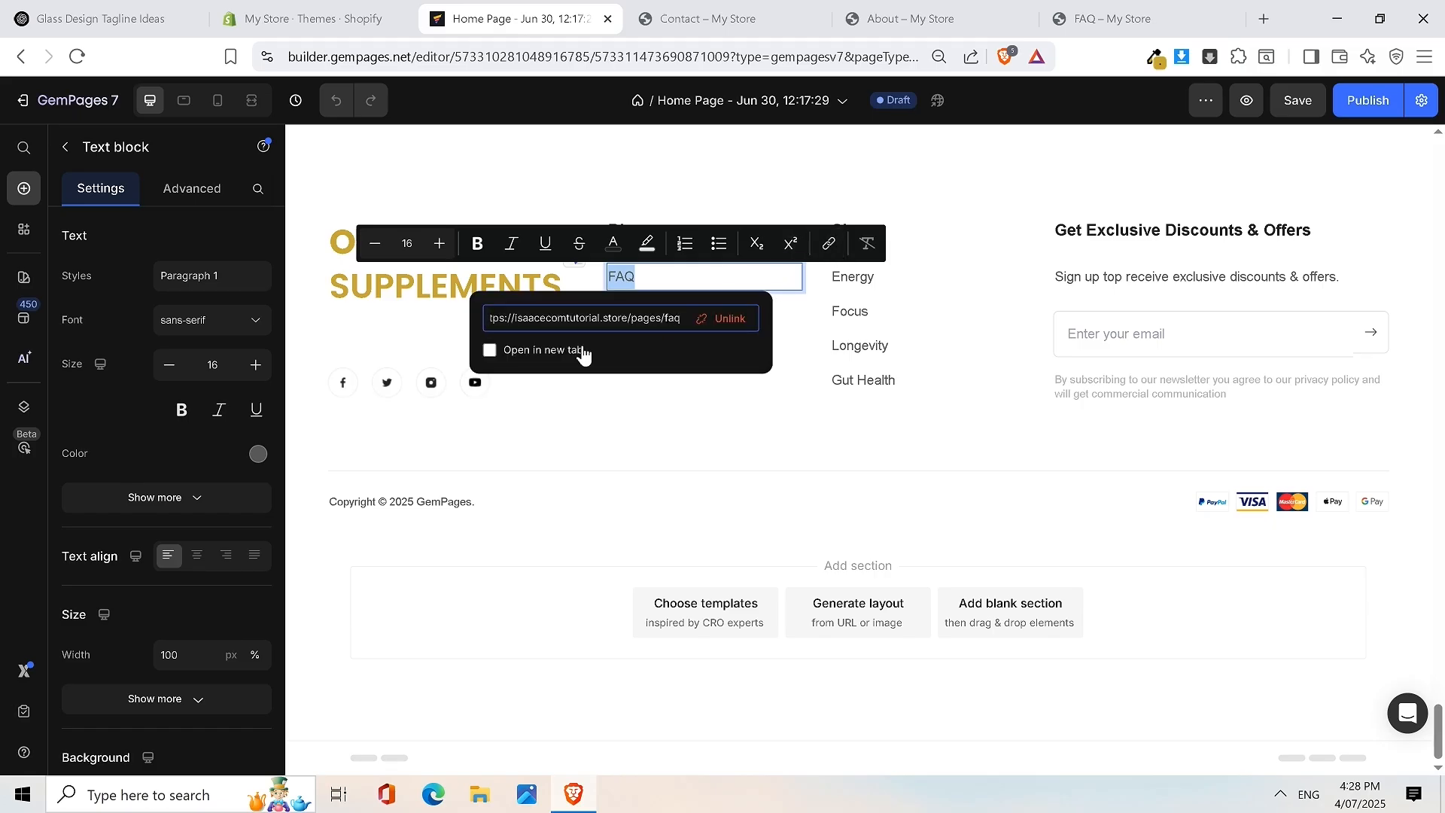
click(553, 248)
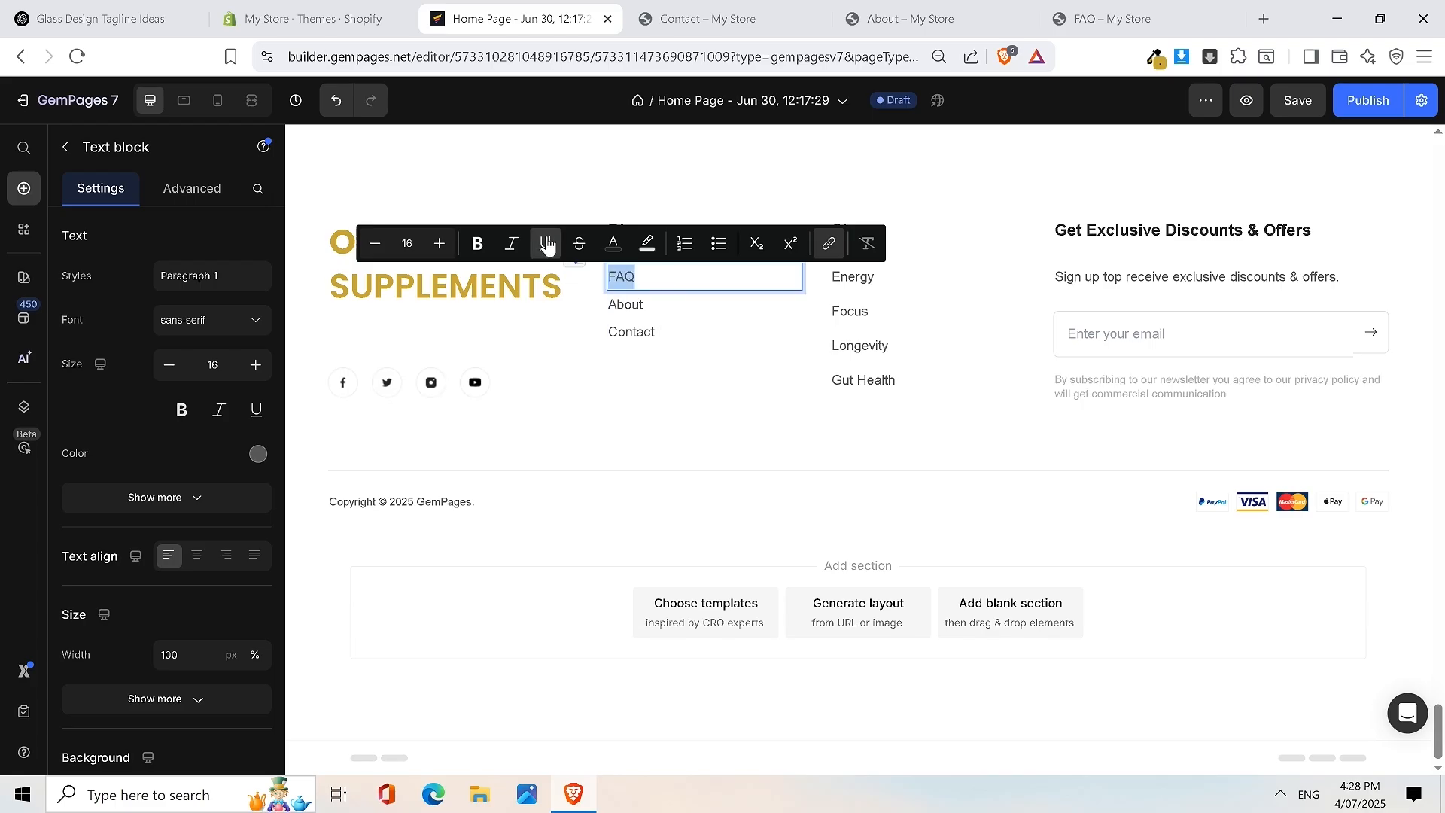
Select the footer's About text and copy the web address of the published About page
double_click(641, 318)
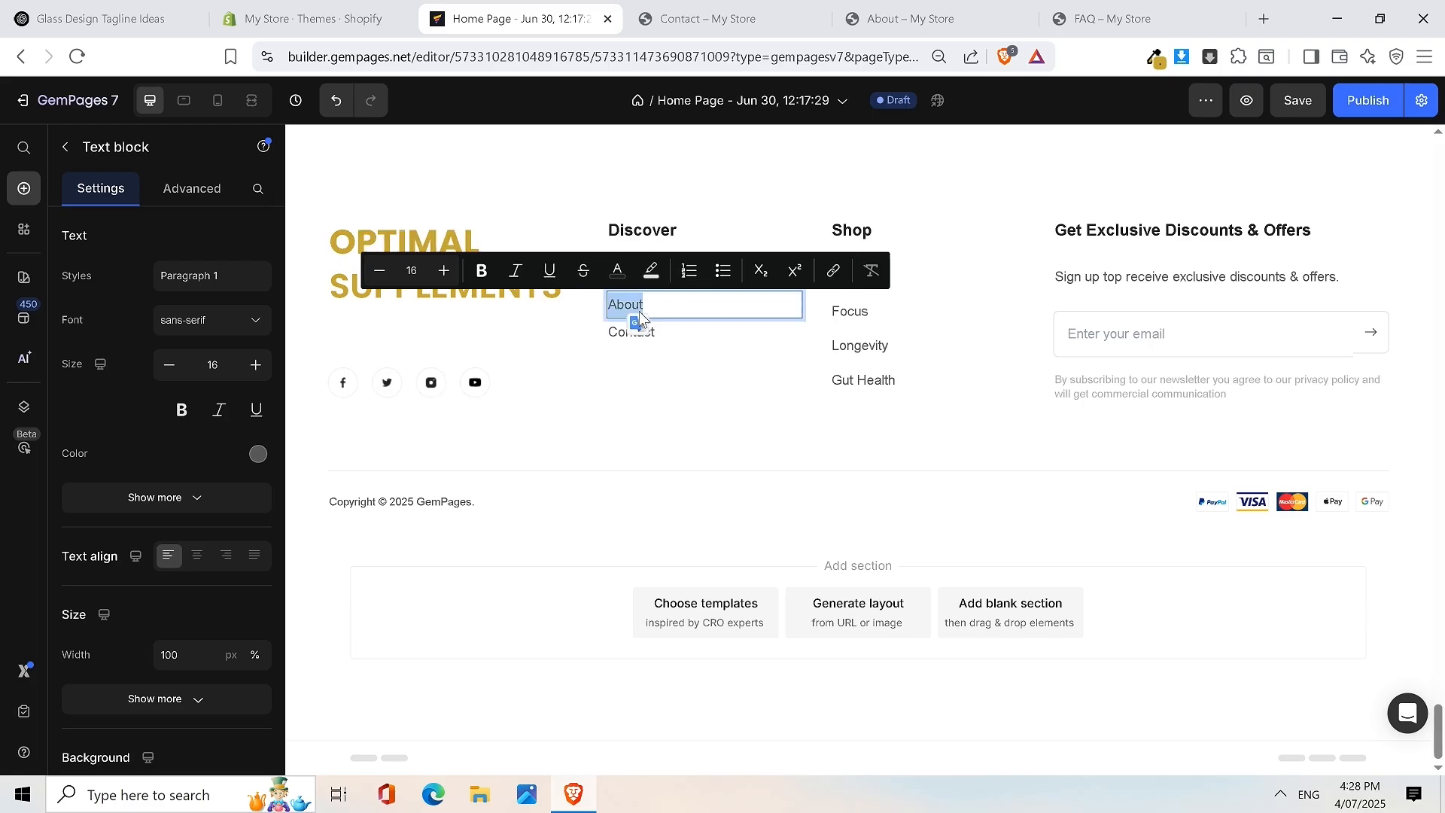
click(913, 23)
click(348, 57)
right_click(348, 62)
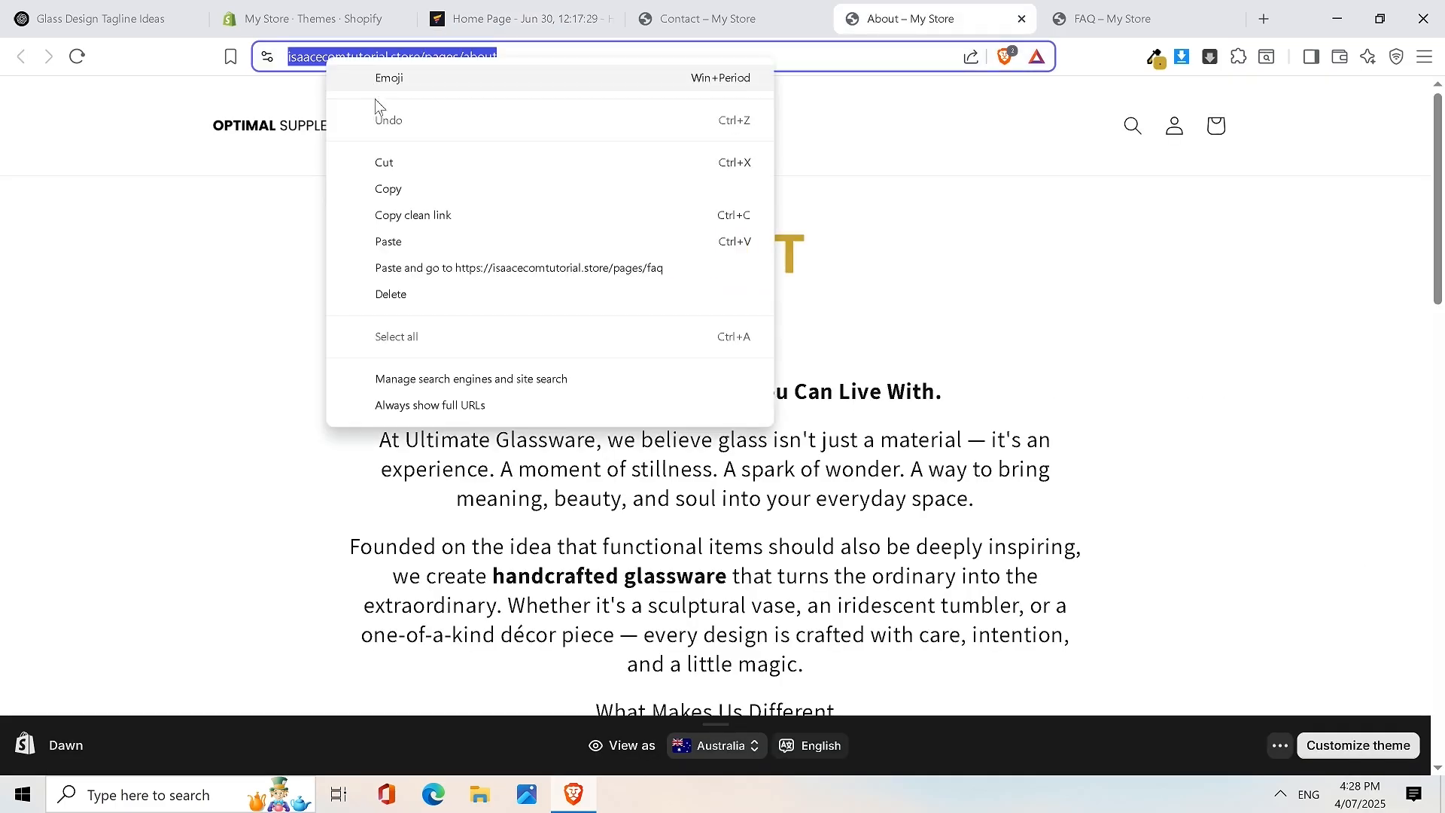
click(390, 189)
click(541, 23)
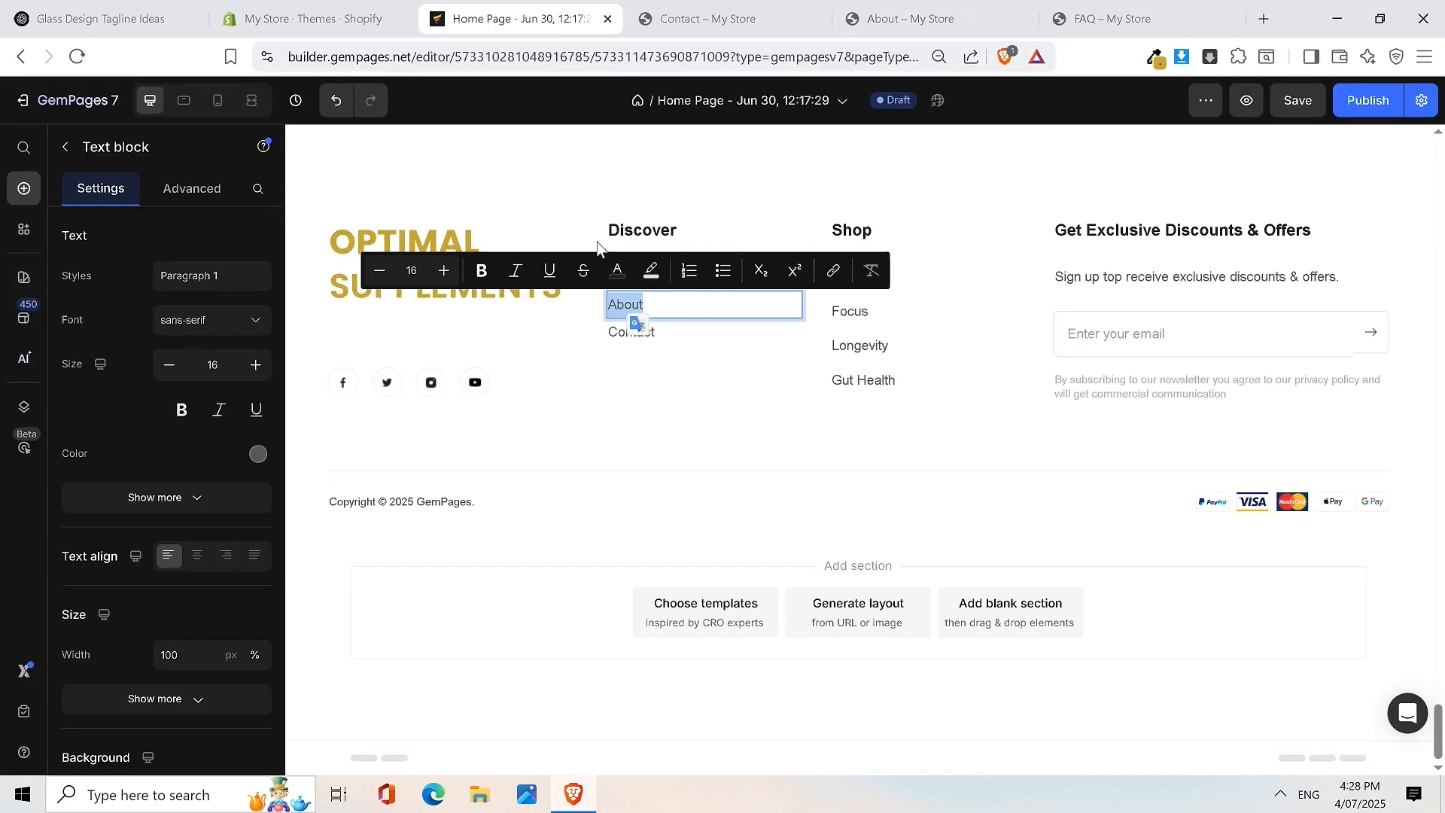
click(826, 275)
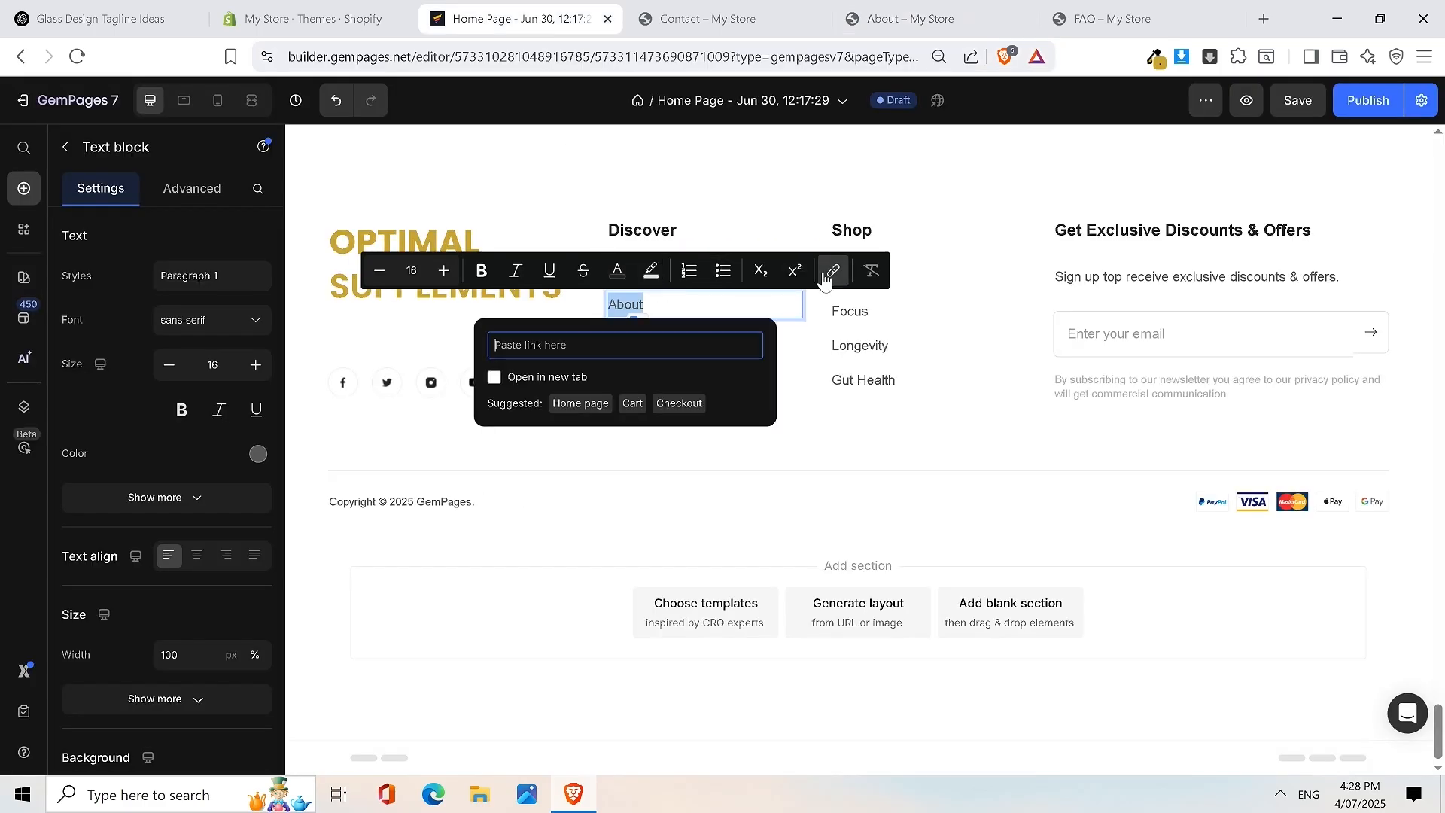
key(ctrl+v)
key(Return)
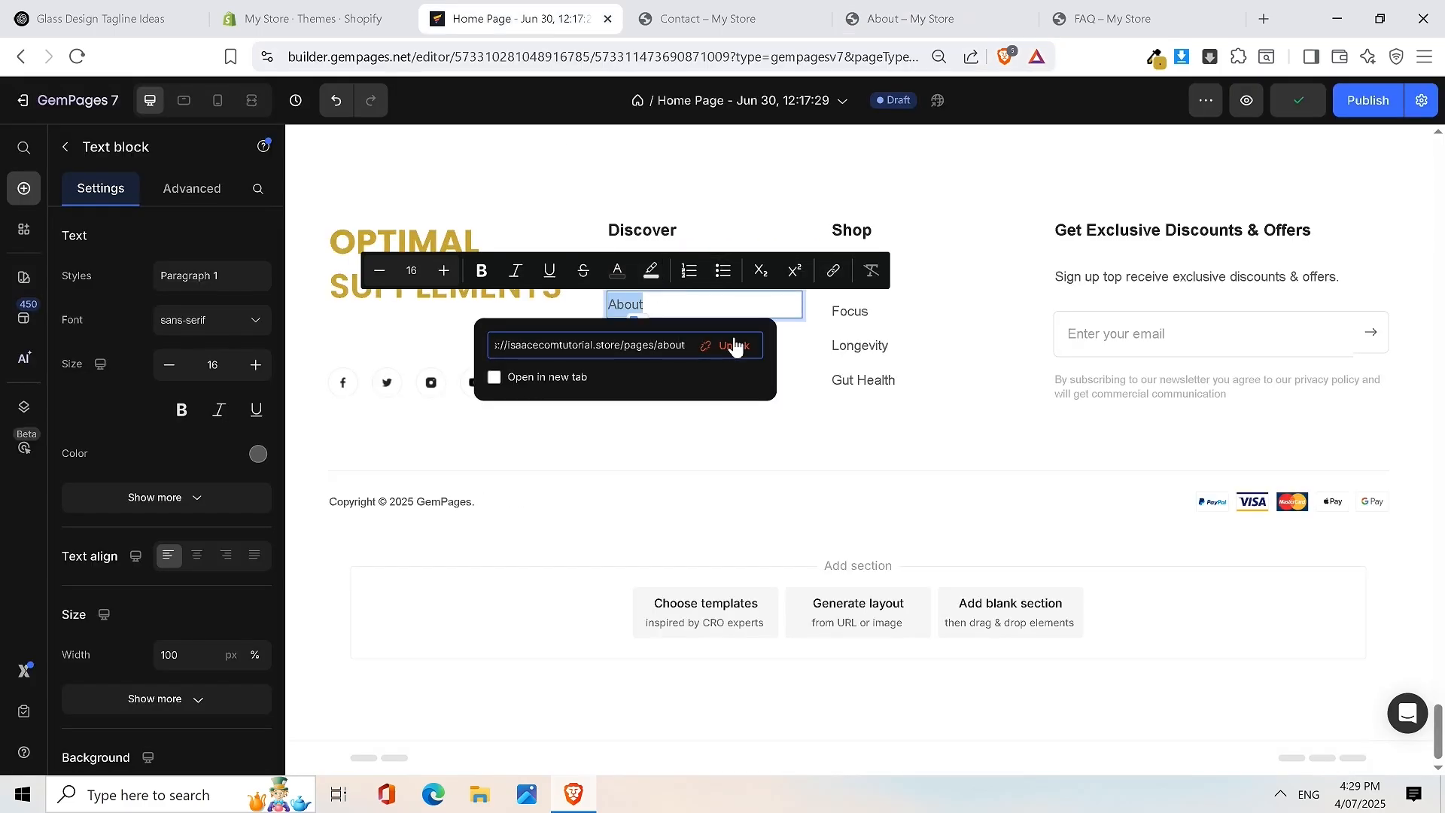
click(735, 440)
click(688, 309)
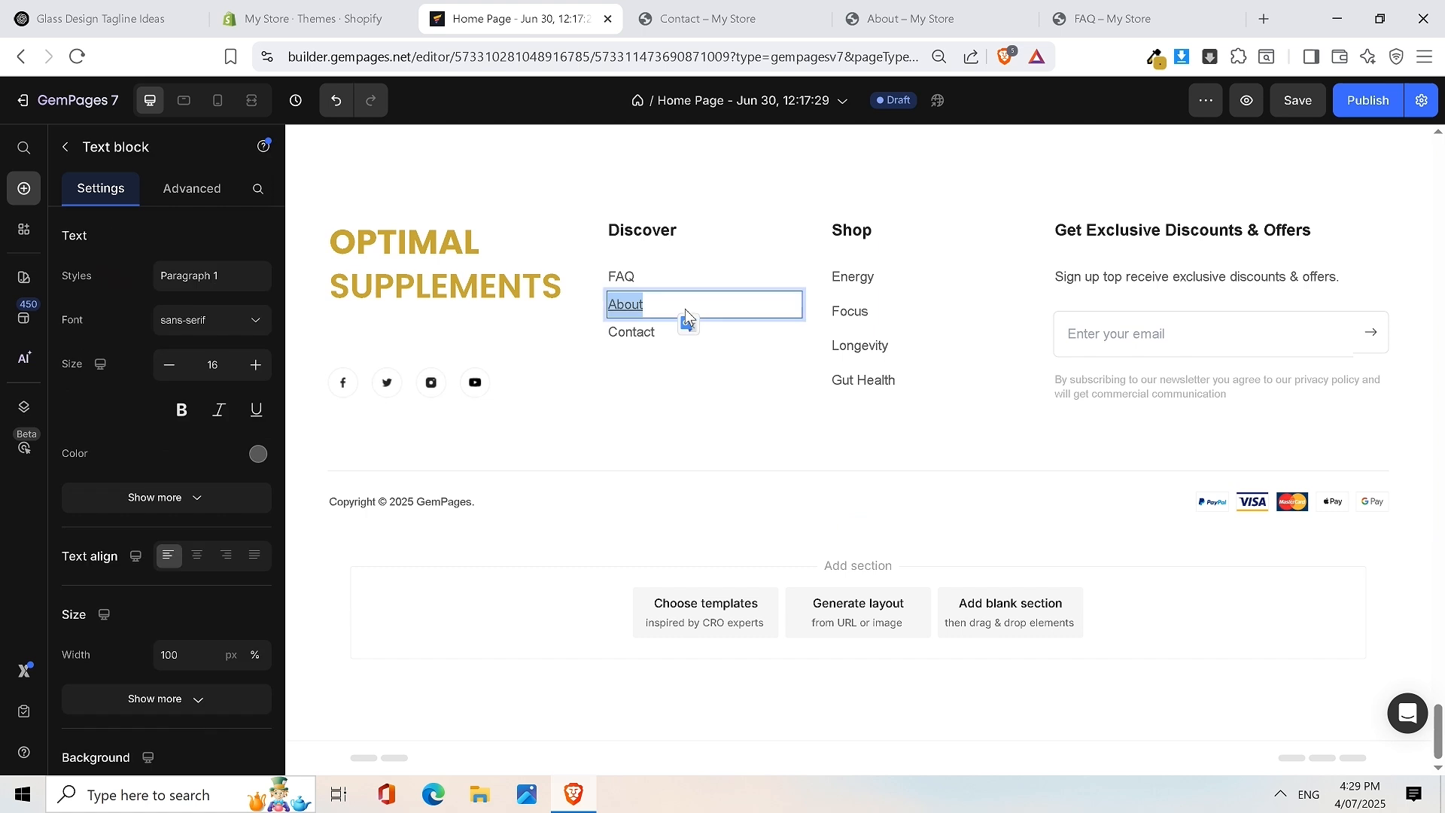
click(635, 339)
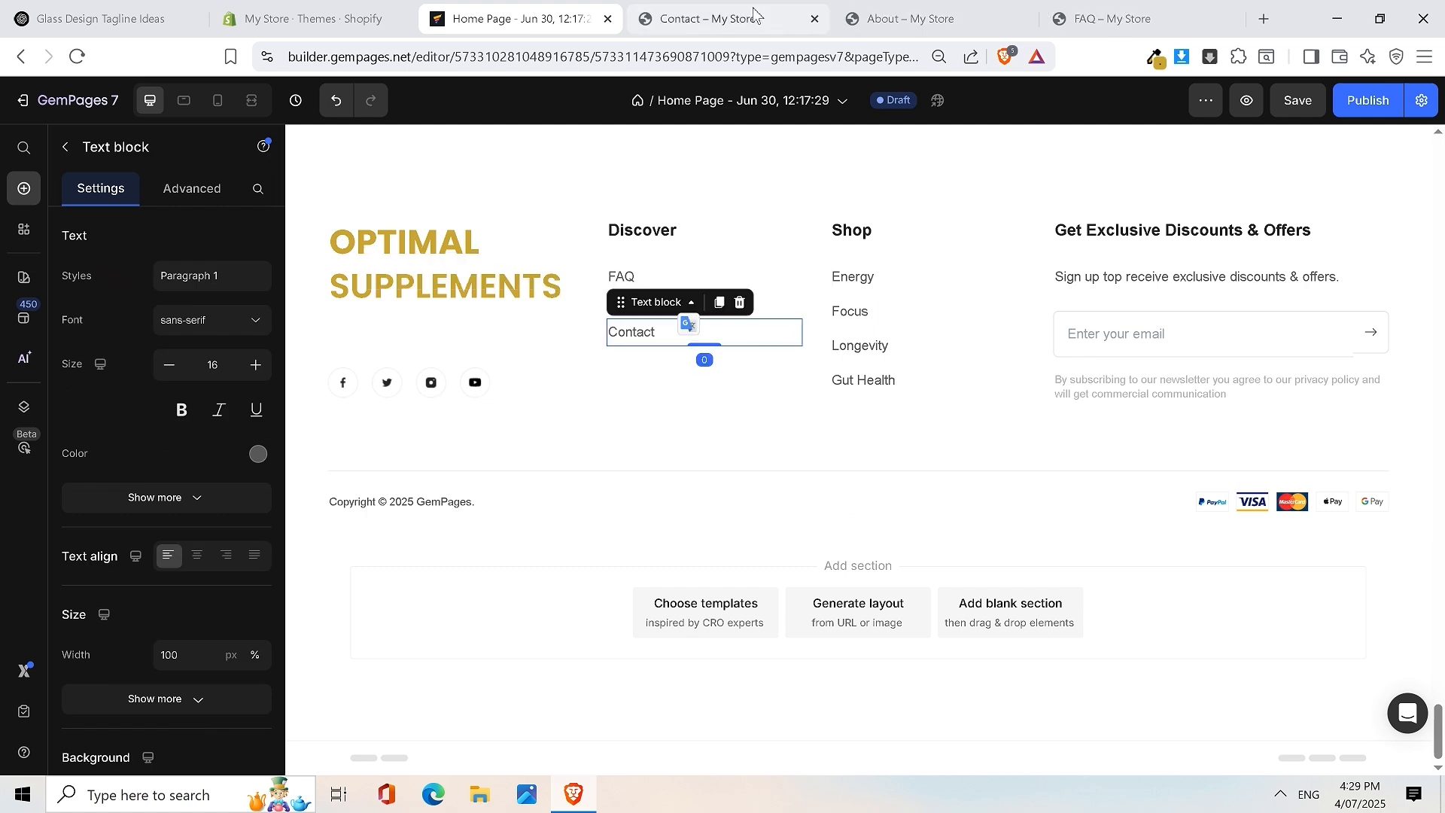
click(690, 22)
click(346, 59)
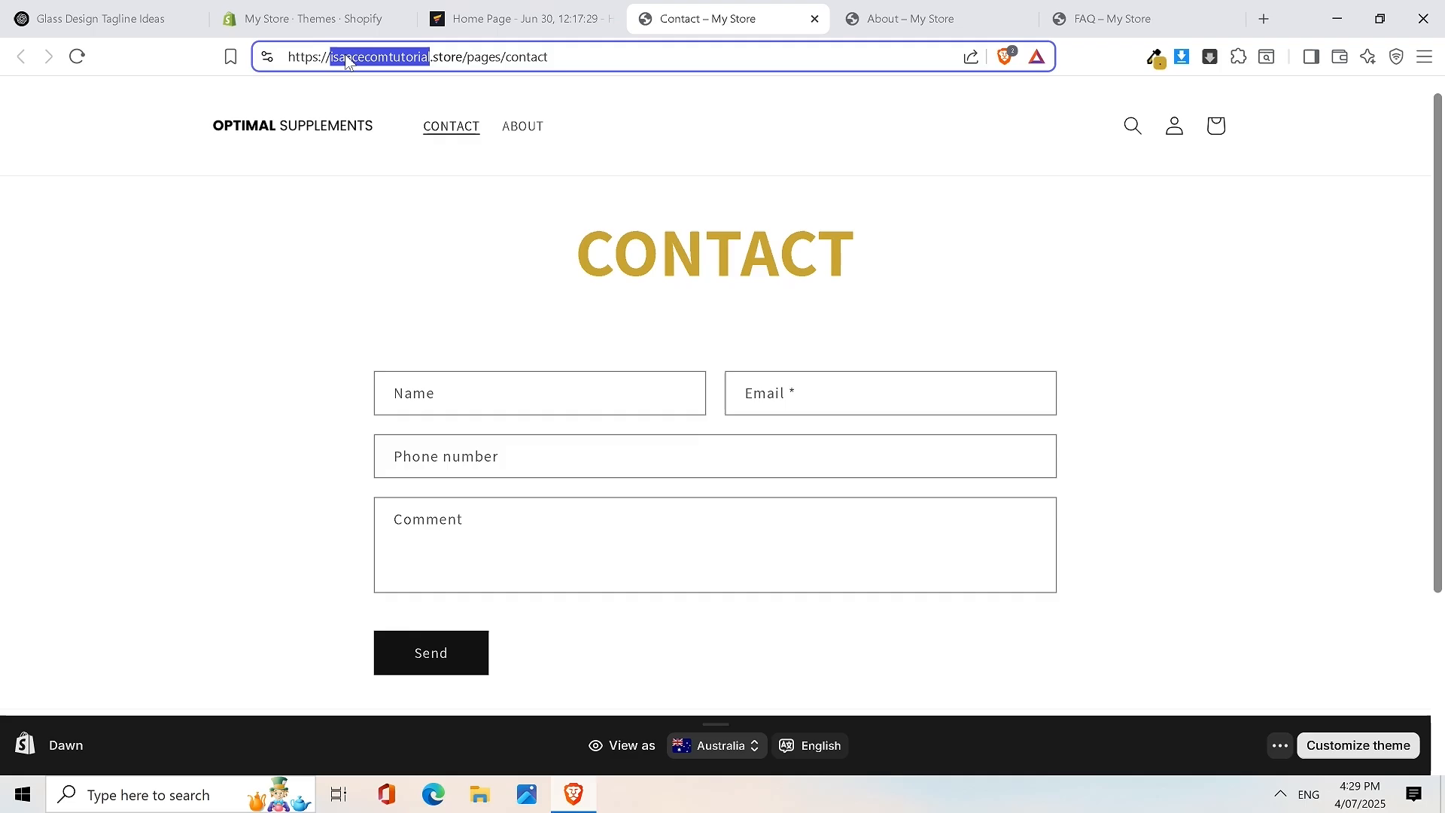
click(512, 19)
double_click(647, 344)
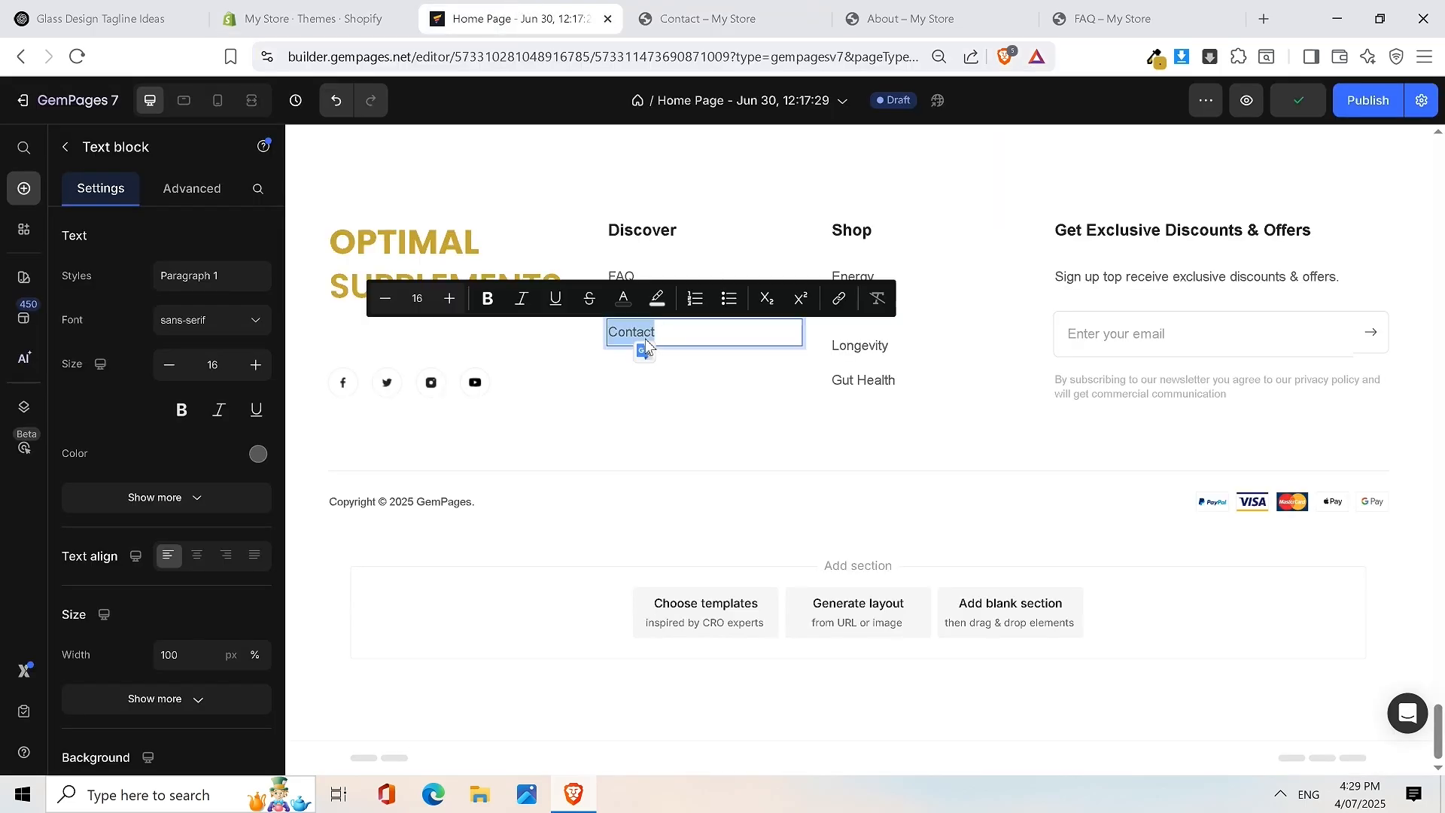
click(841, 301)
key(ctrl+v)
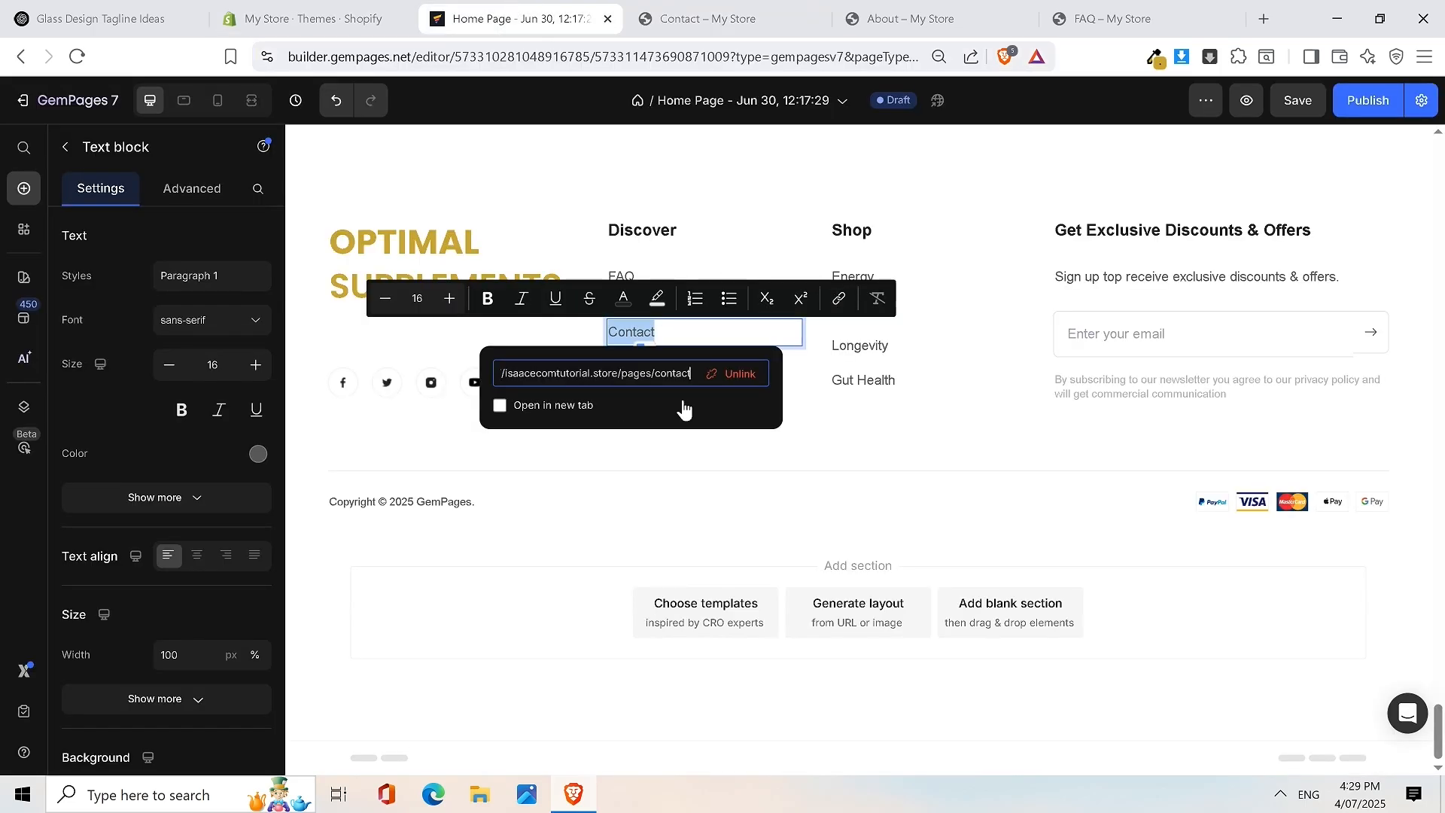
click(689, 453)
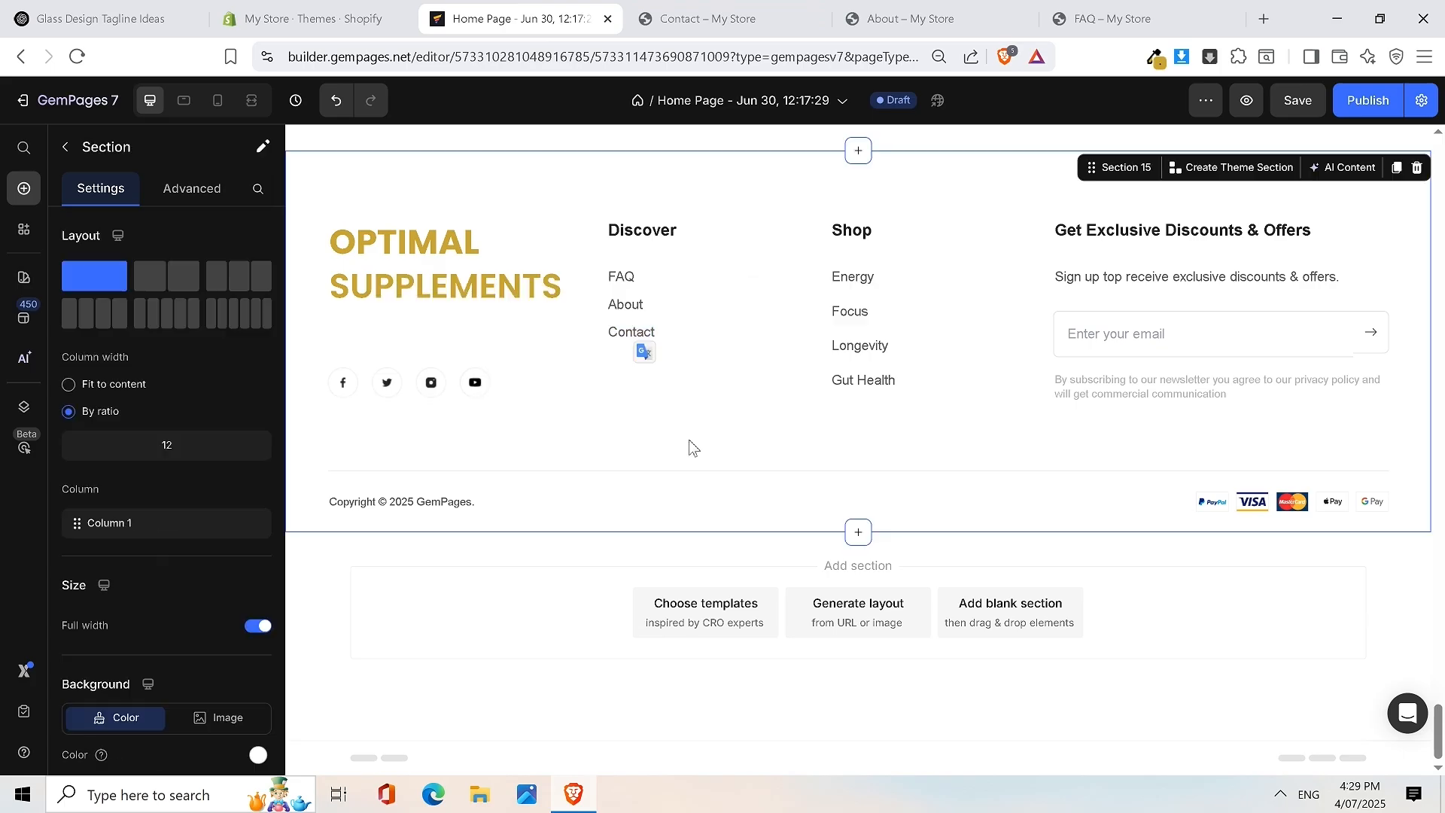
Remove the underline from the Contact and About links in the footer's Discover column
click(706, 303)
double_click(644, 313)
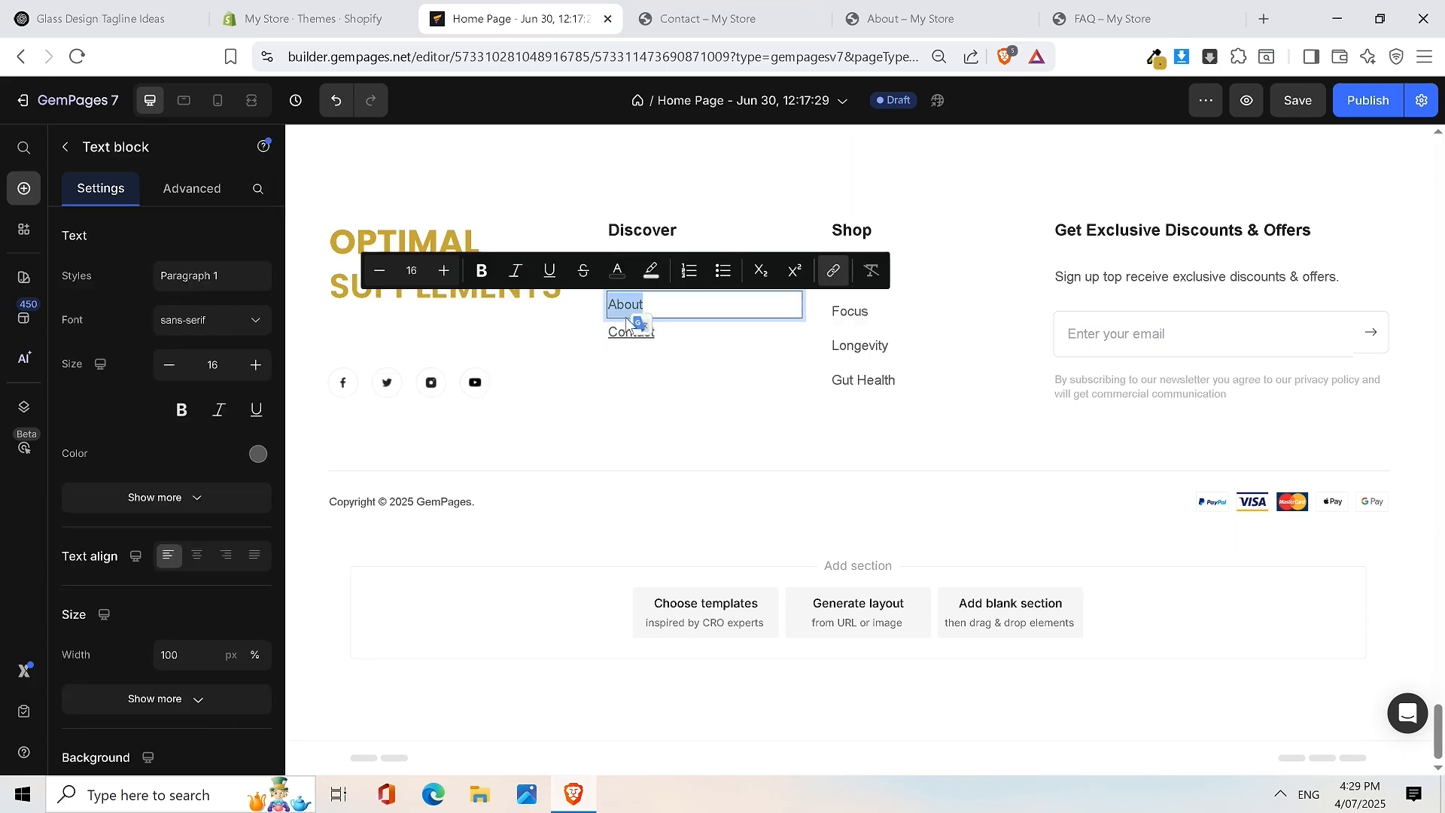
click(833, 272)
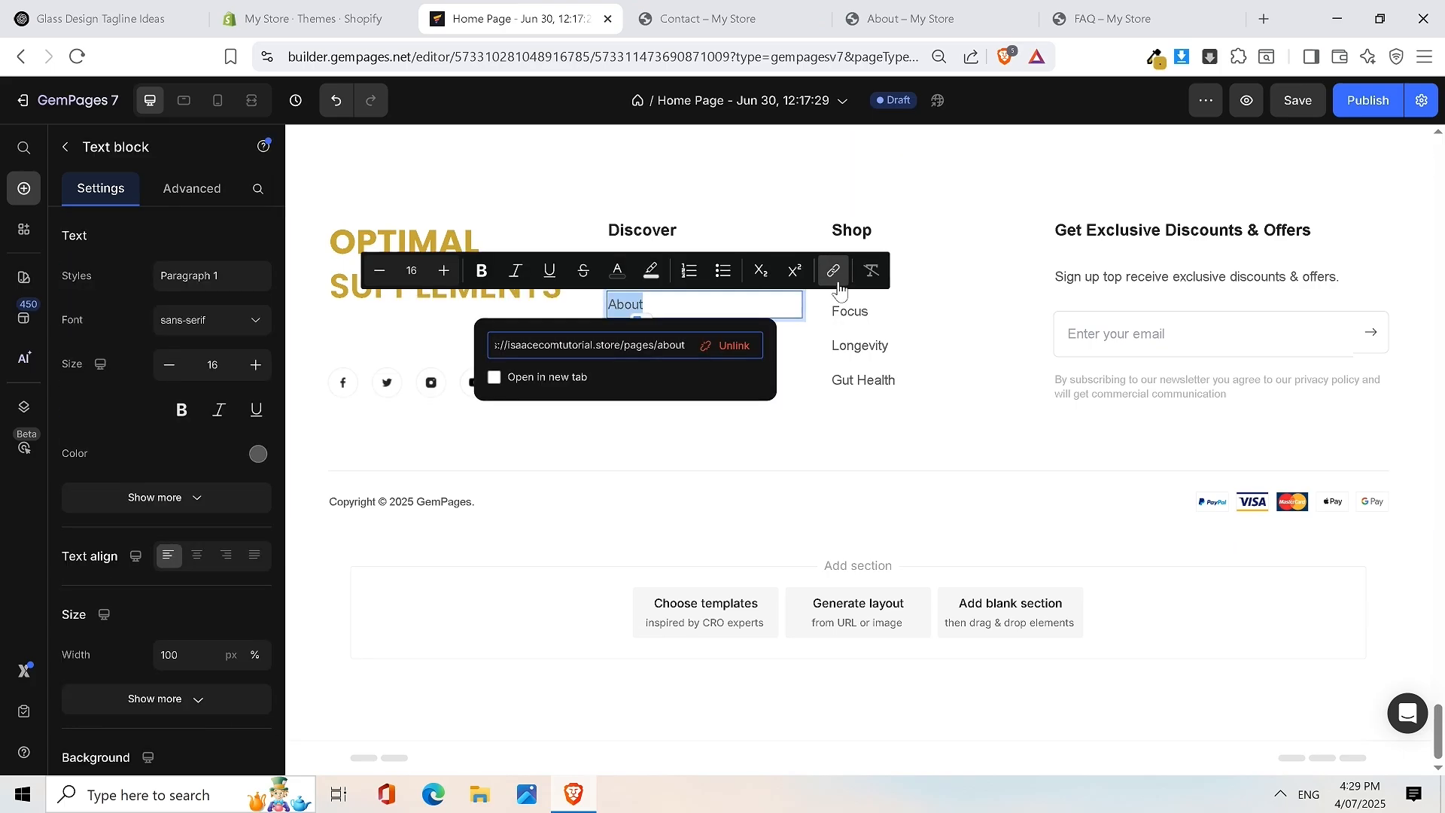
click(792, 376)
click(652, 336)
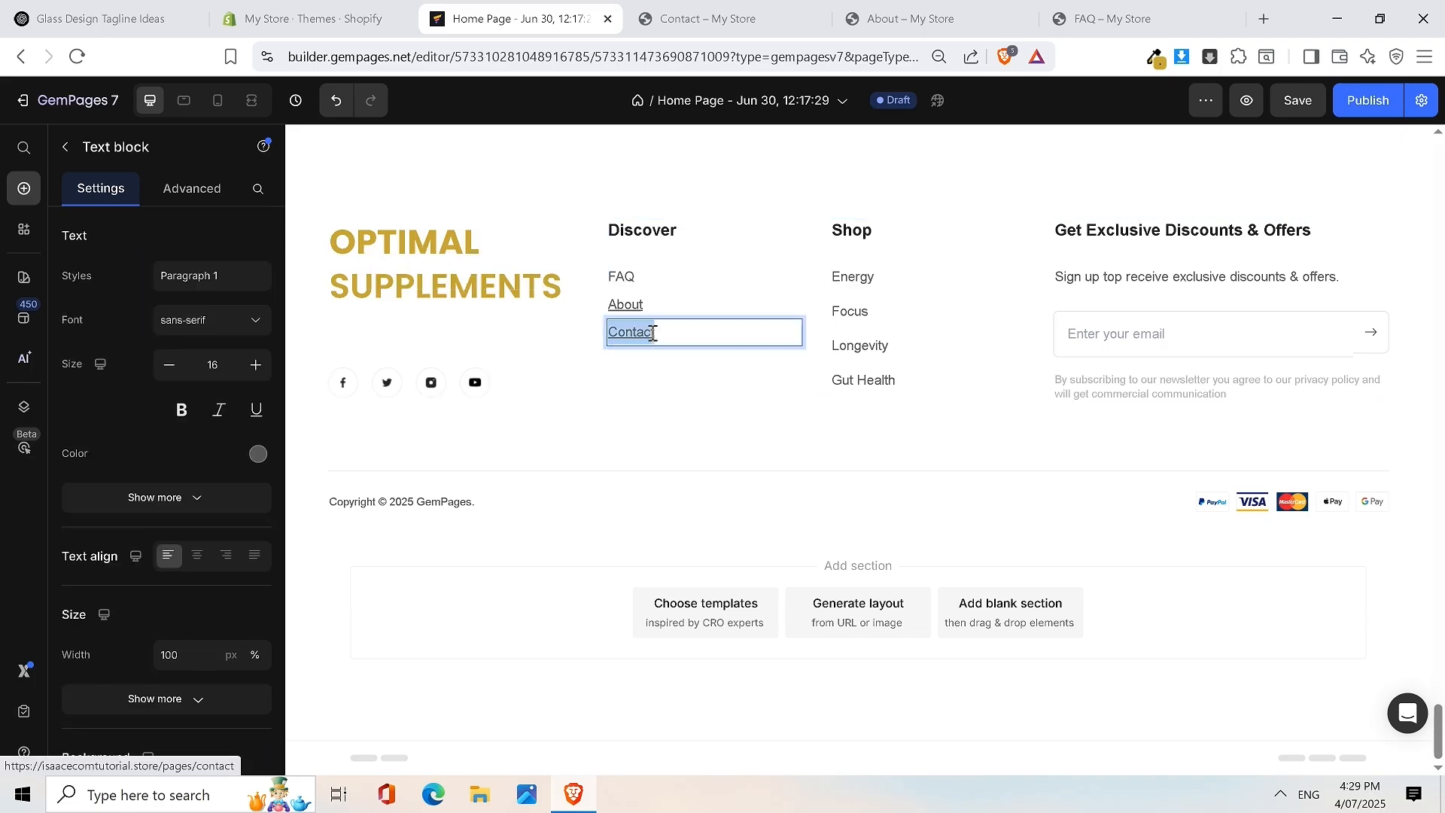
double_click(648, 332)
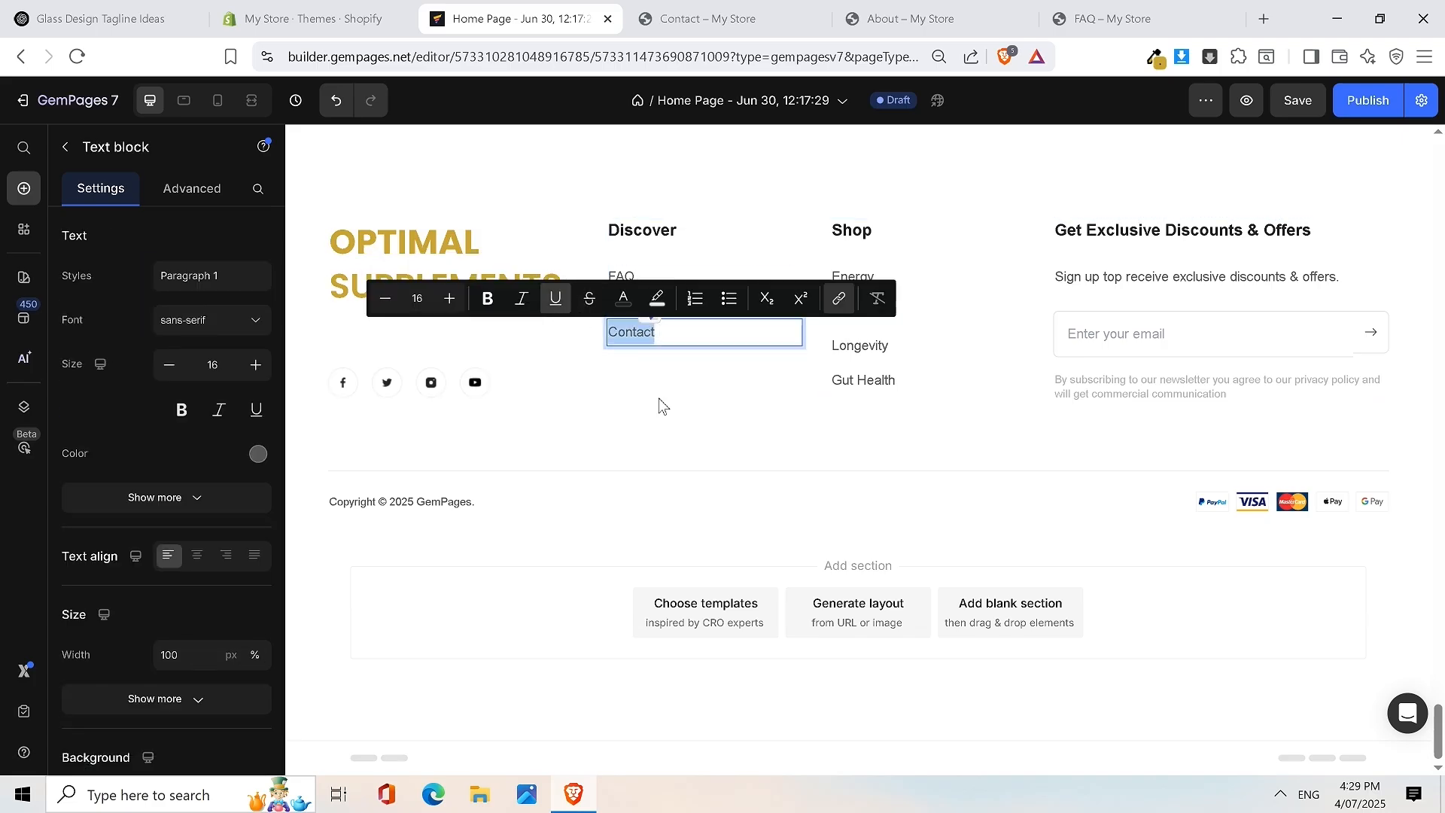
click(572, 288)
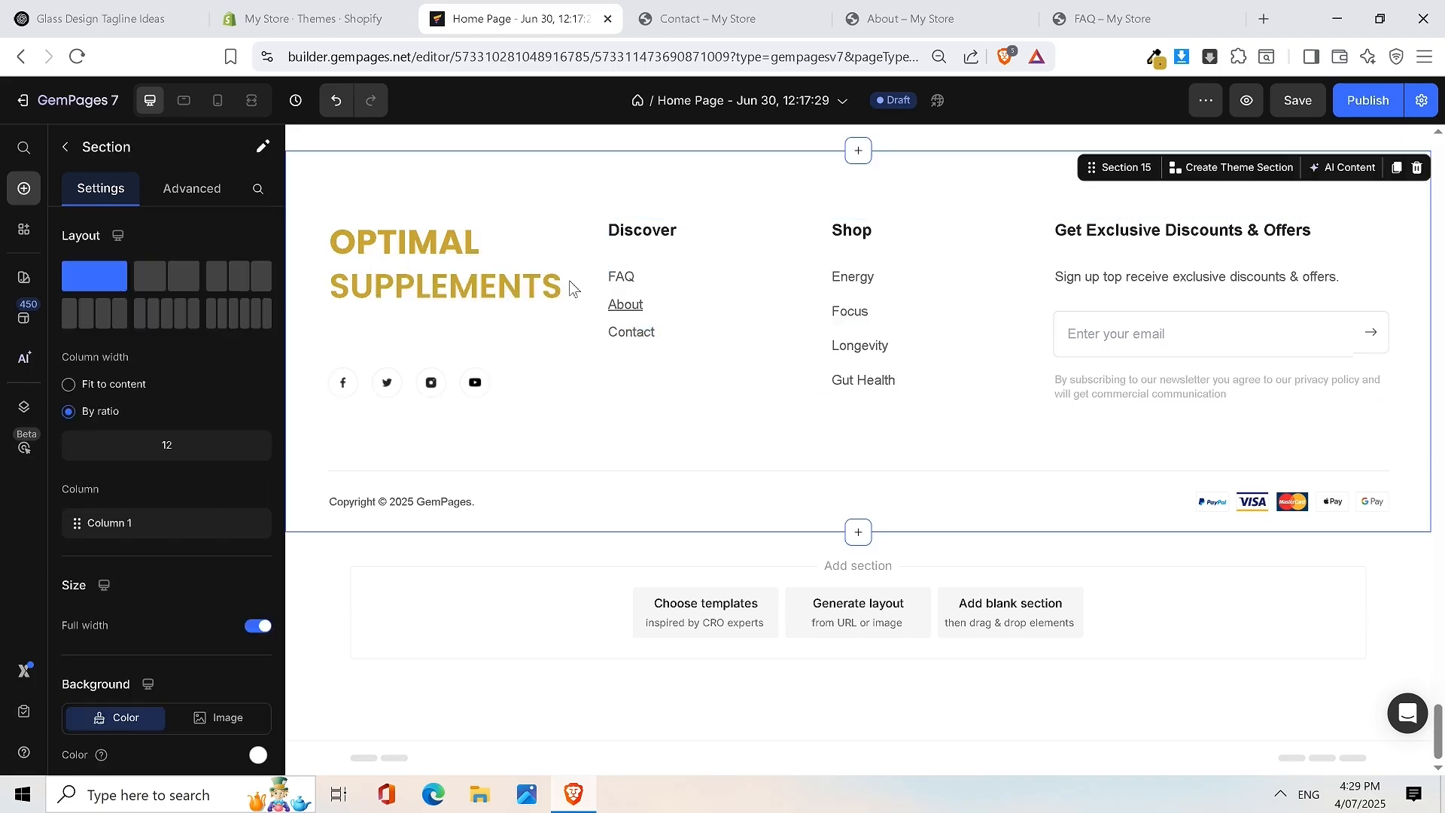
click(644, 318)
double_click(644, 315)
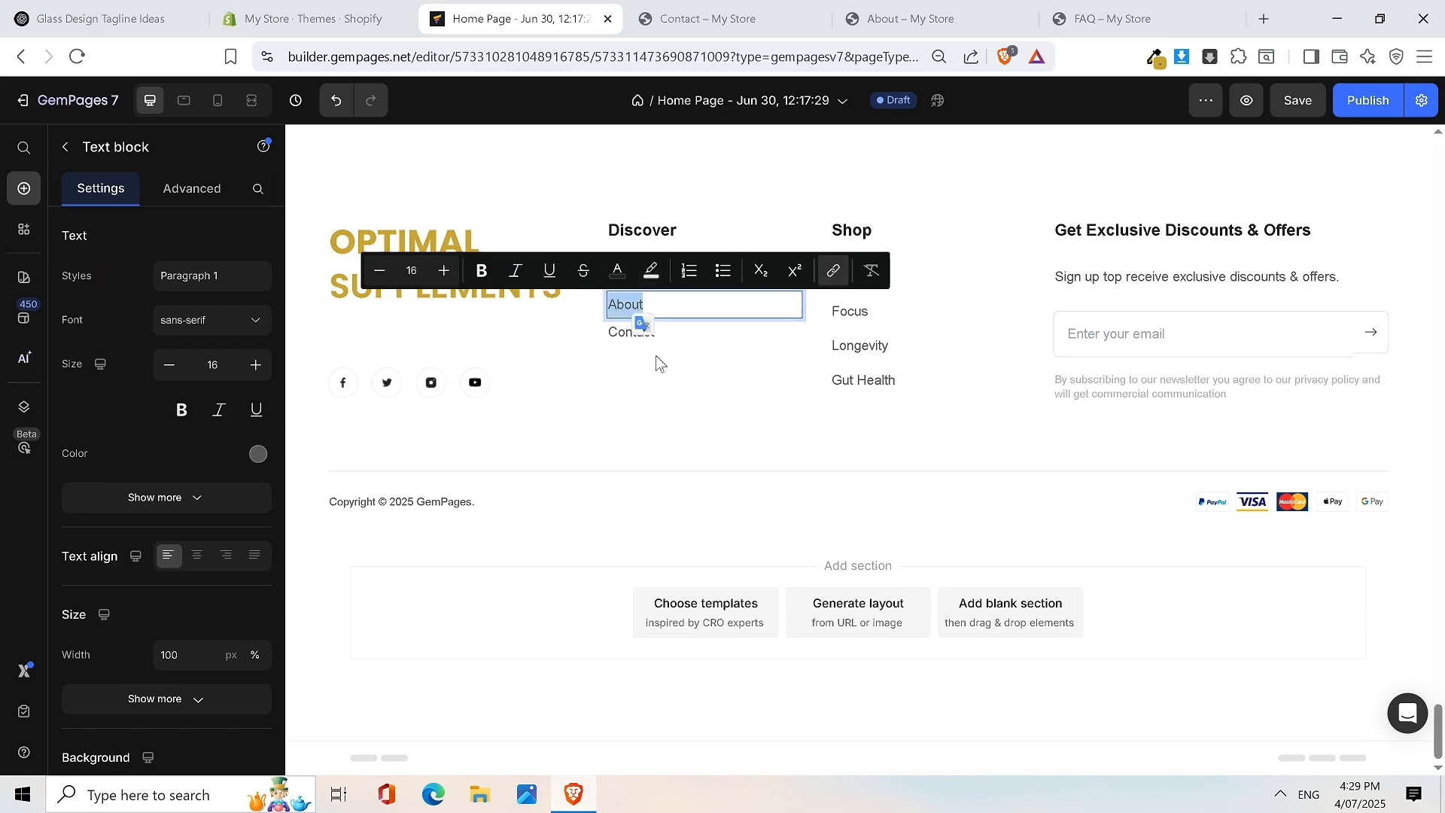
click(691, 397)
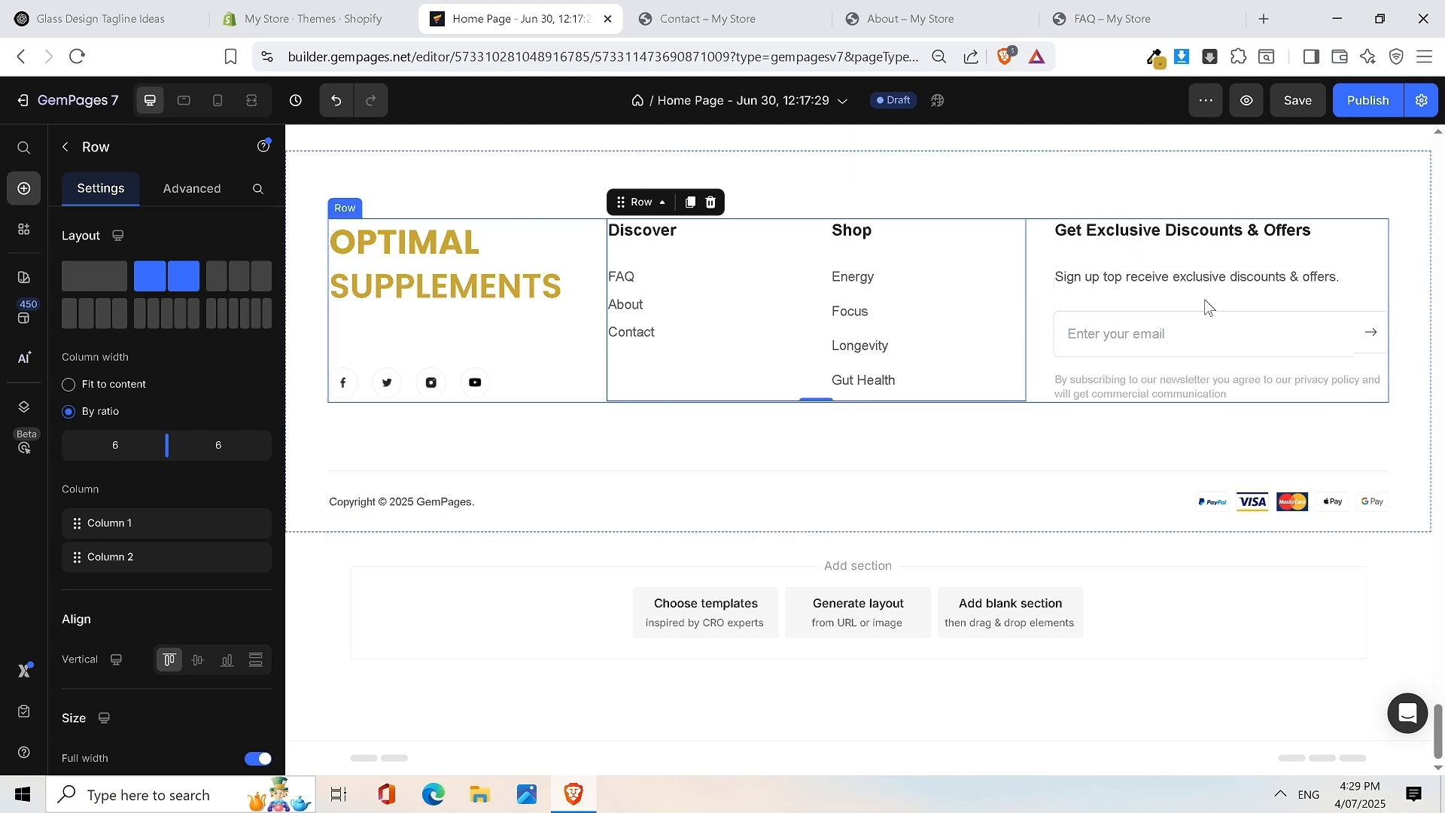
Save the edited home page draft
key(ctrl+s)
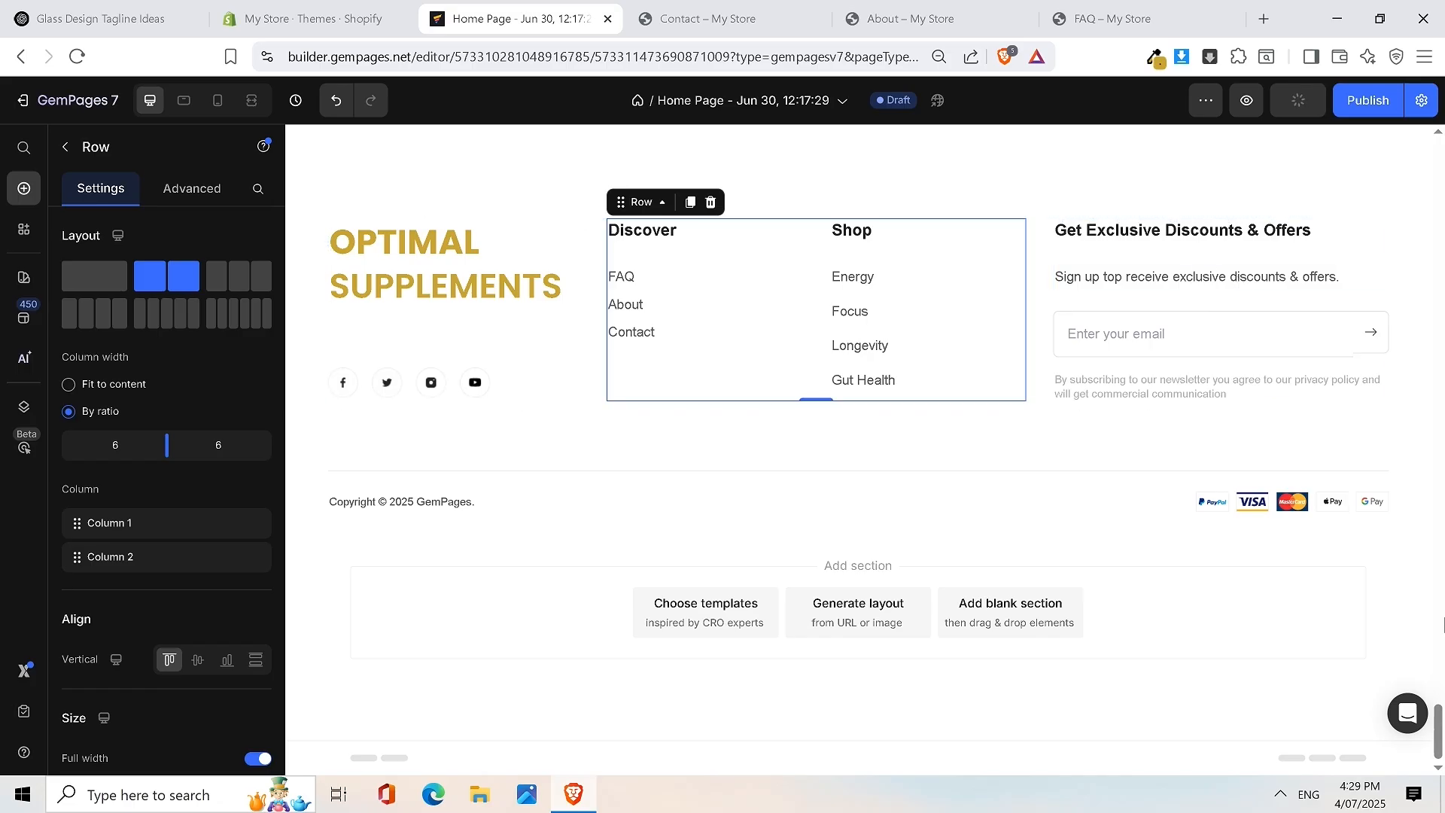
drag(1443, 729, 1439, 160)
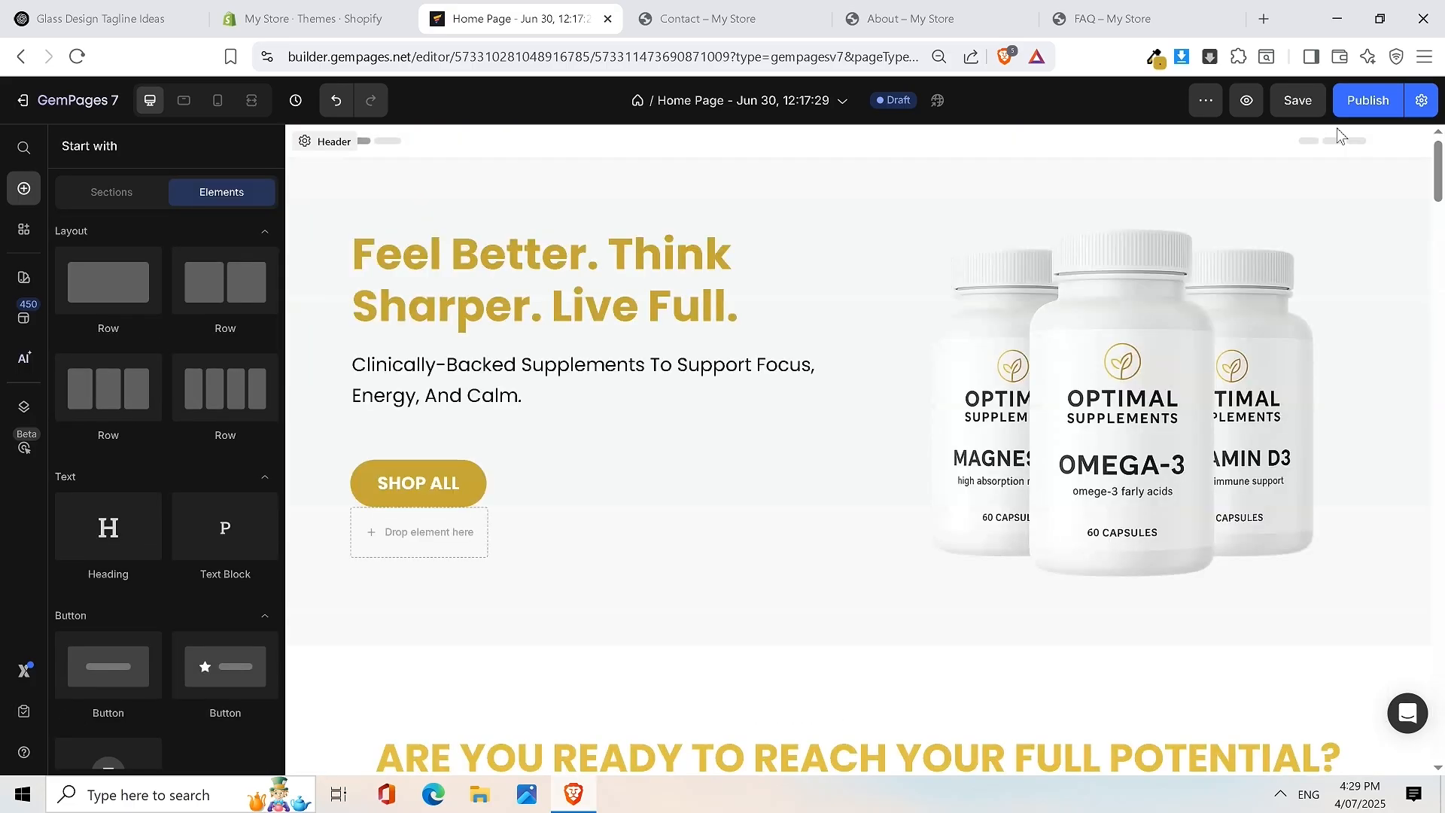
click(1292, 104)
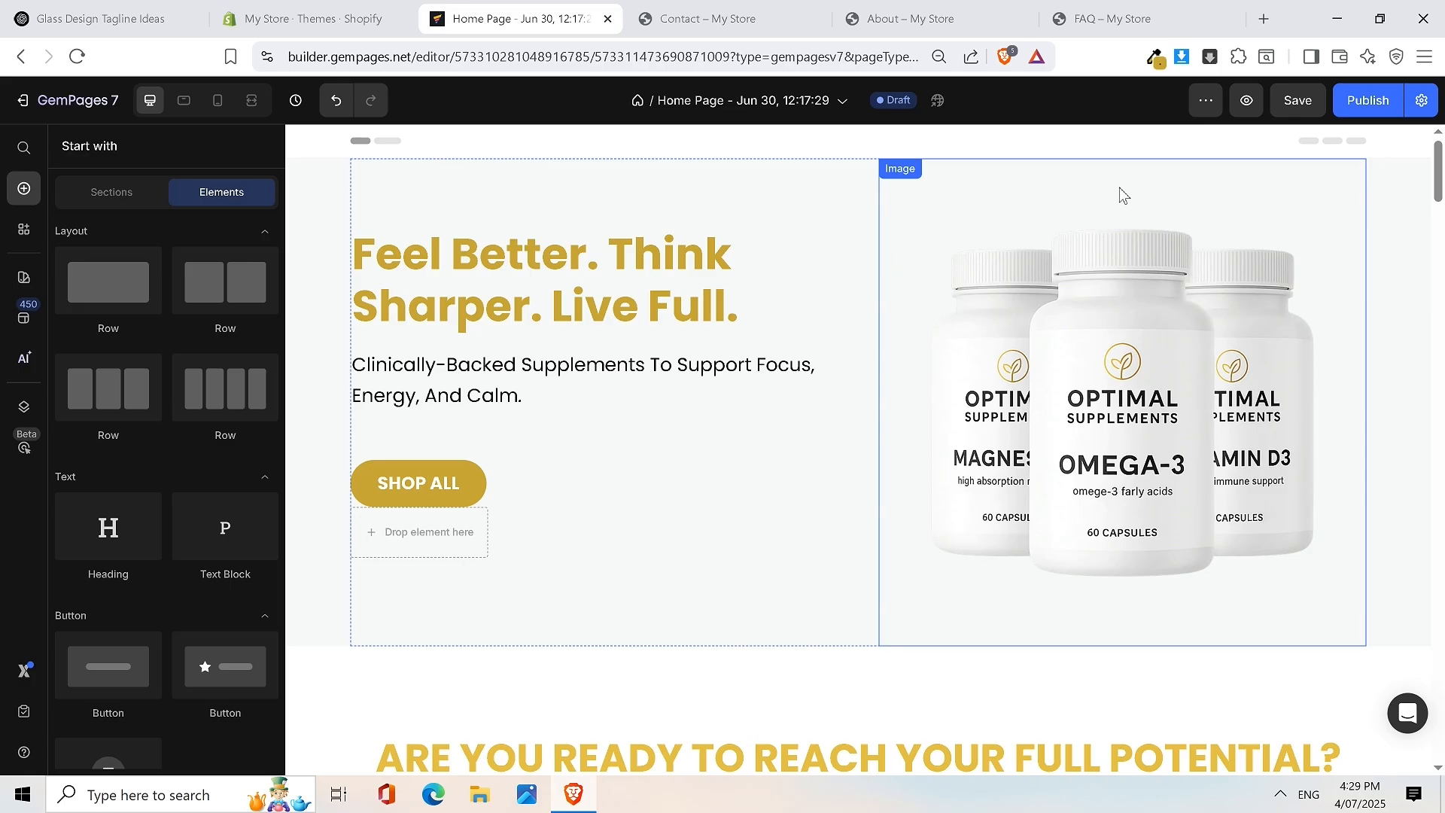
Return to the GemPages page list and turn off the Shopify theme's footer for Home Page - Jun 30, 12:17:29
click(68, 99)
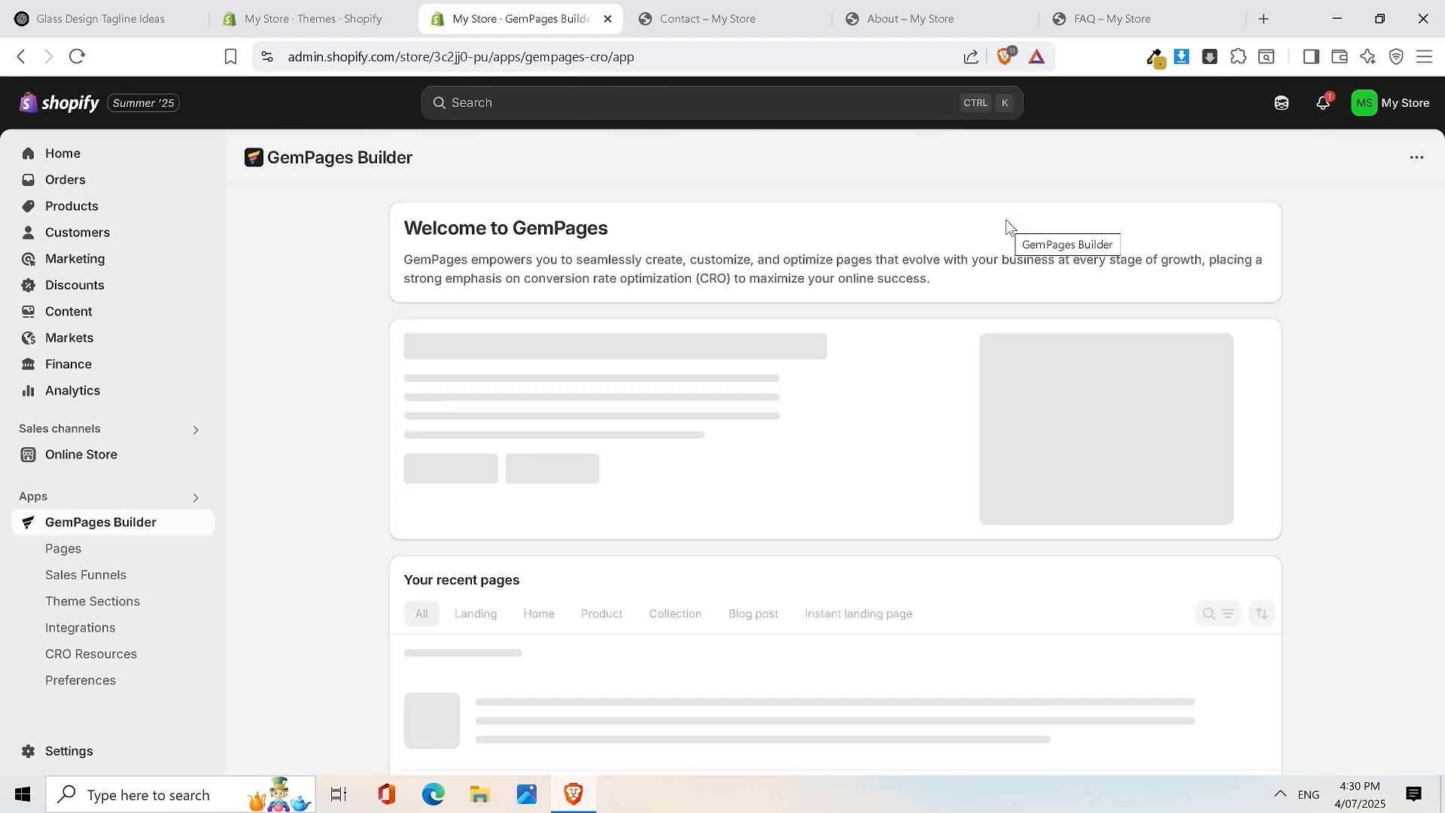
scroll(991, 232, down, 3)
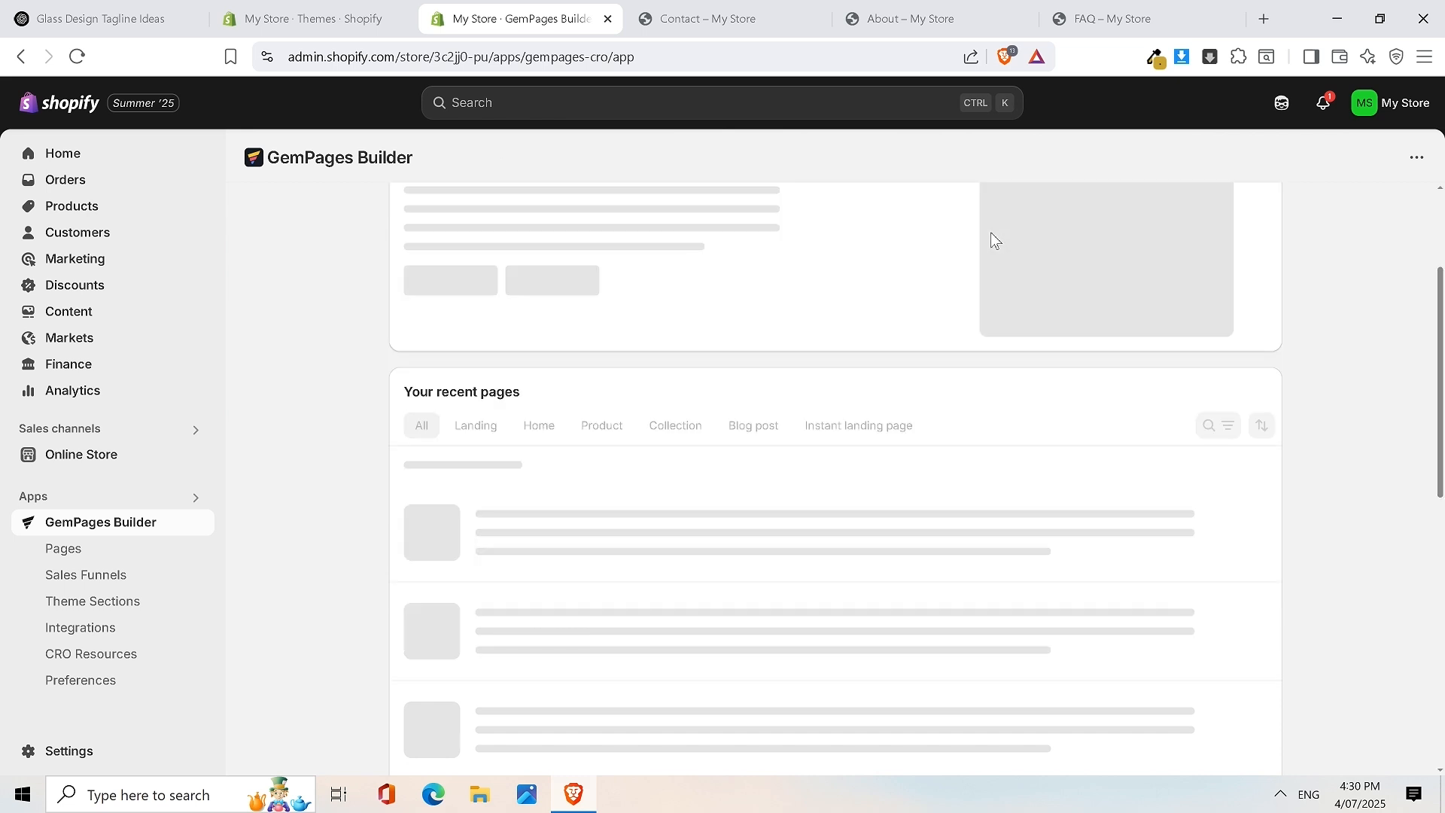
scroll(896, 300, down, 3)
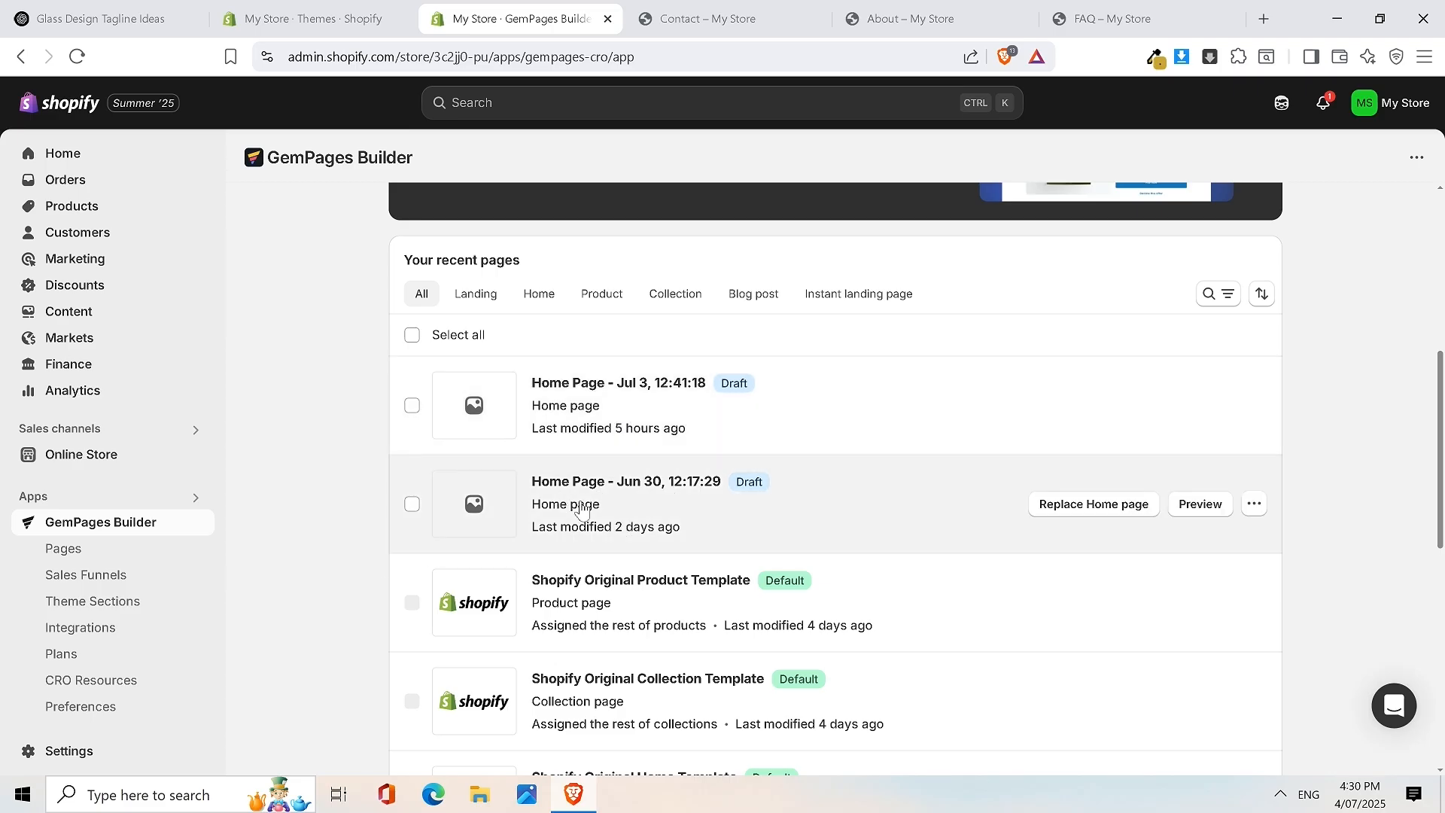
click(1263, 509)
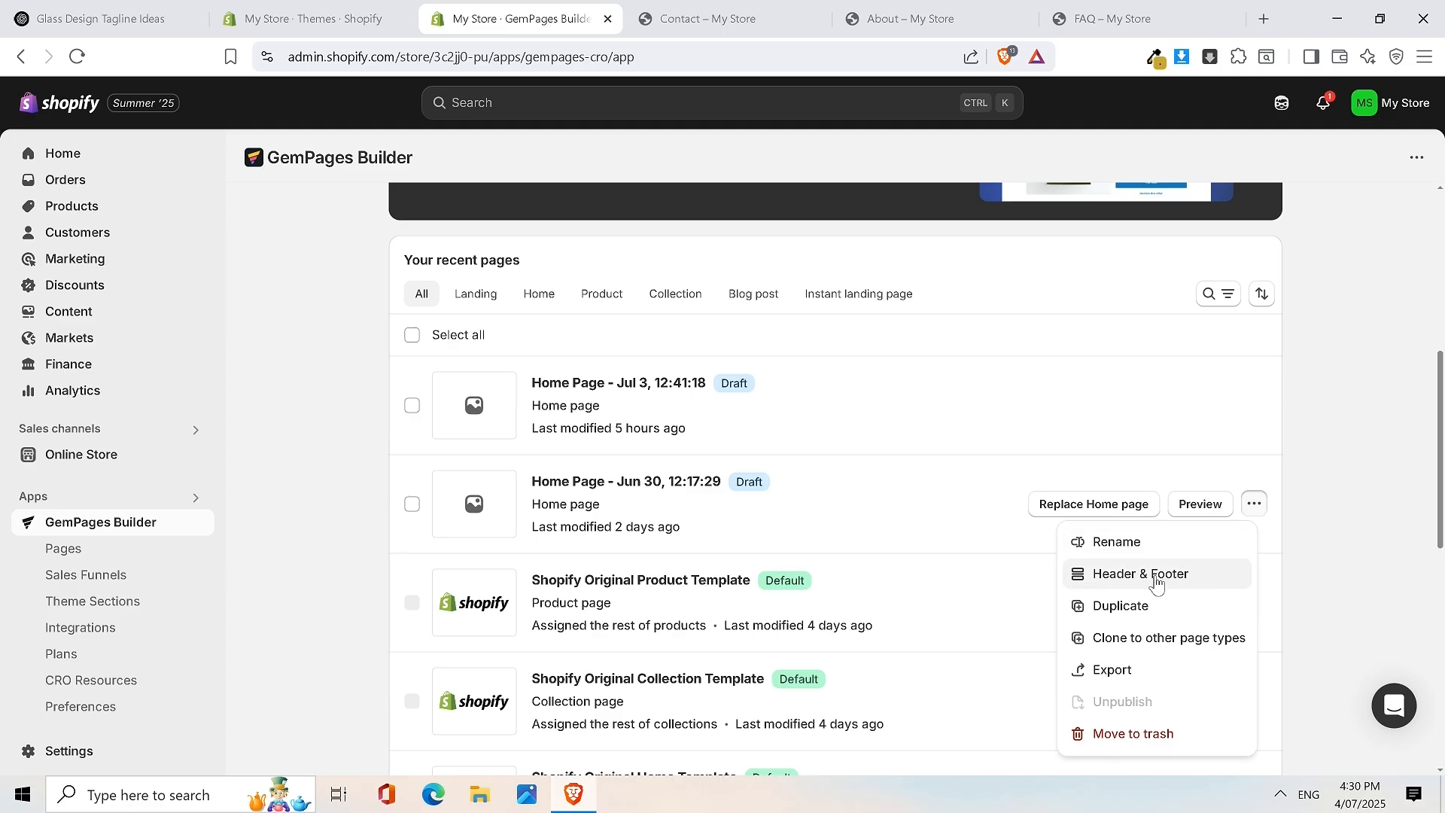
click(1190, 576)
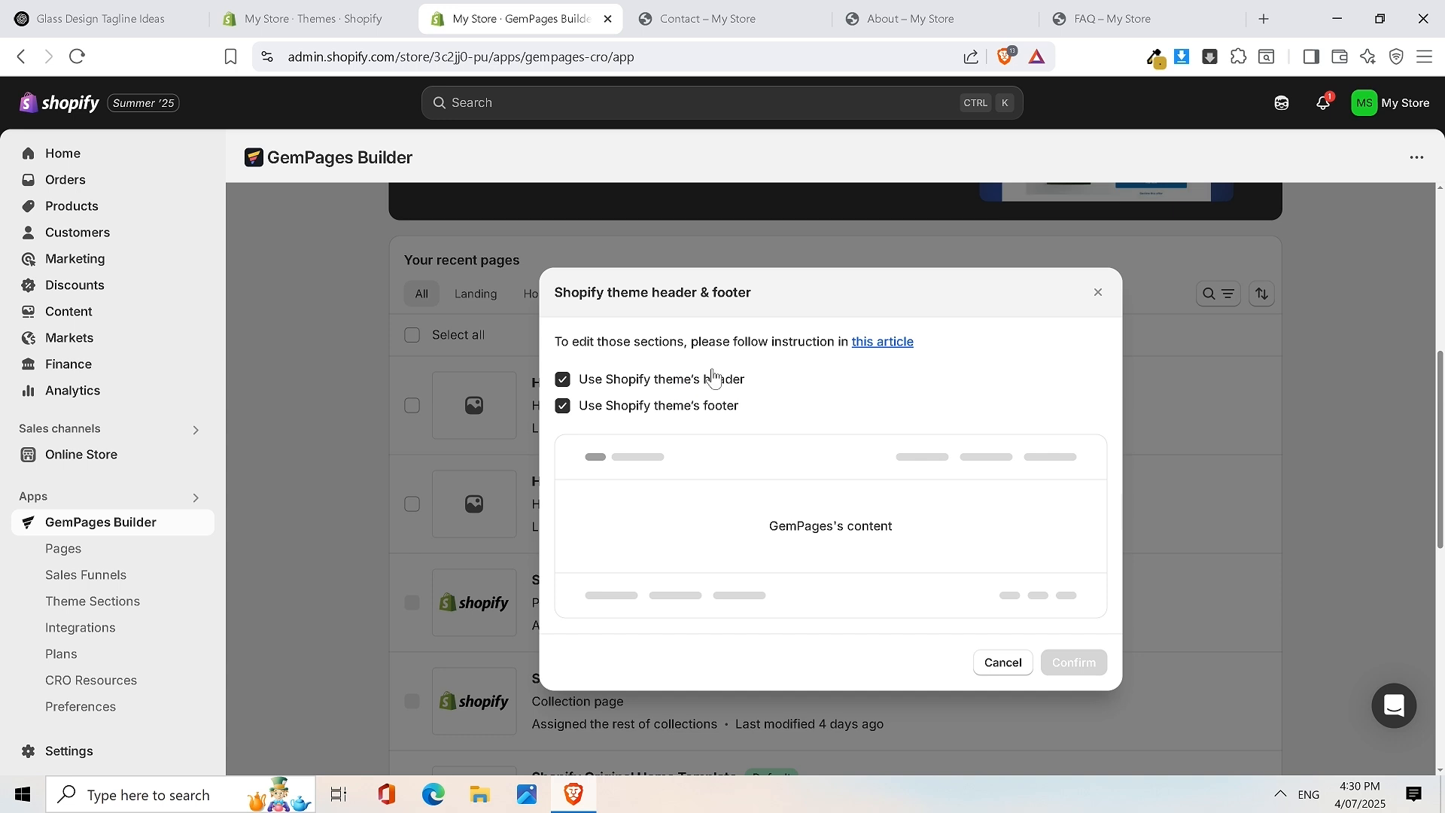
click(564, 407)
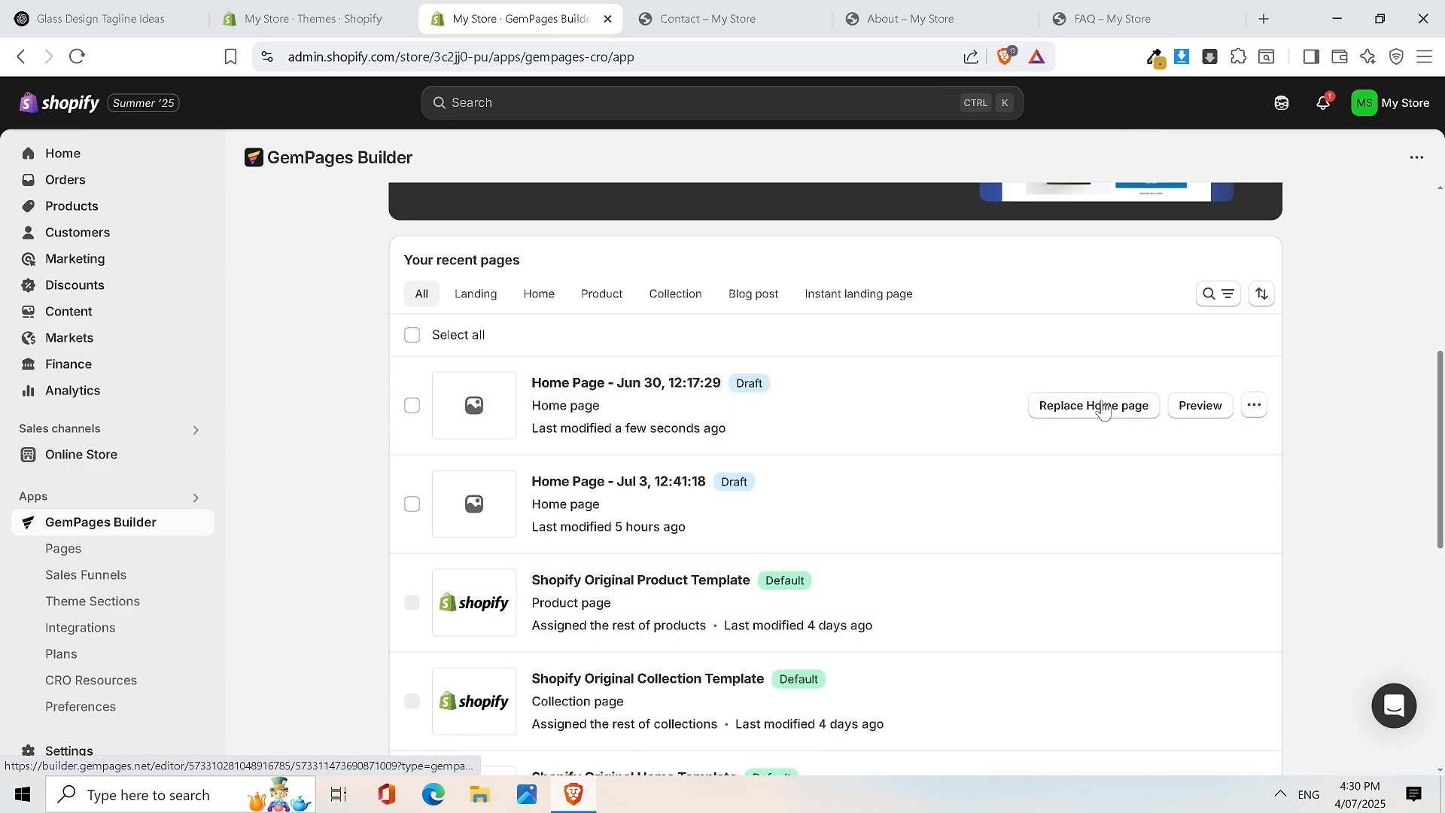
Open Home Page - Jun 30, 12:17:29 in the GemPages editor again and review it down to the footer
click(837, 411)
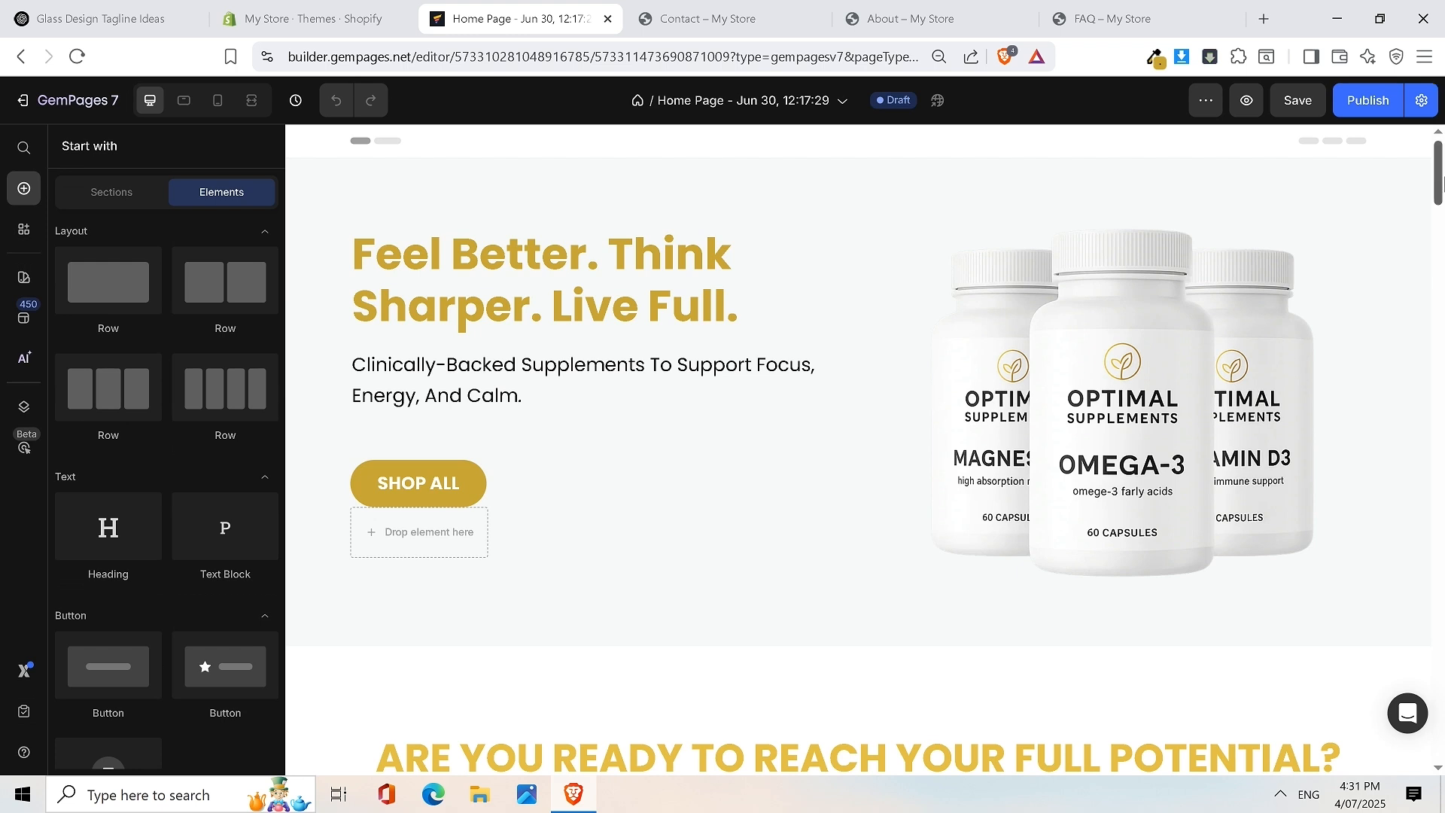
drag(1442, 177, 1443, 739)
scroll(1437, 721, up, 10)
mouse_move(1434, 713)
mouse_down()
mouse_move(1423, 633)
mouse_move(1442, 500)
mouse_move(1443, 151)
mouse_up()
drag(1443, 336, 1441, 736)
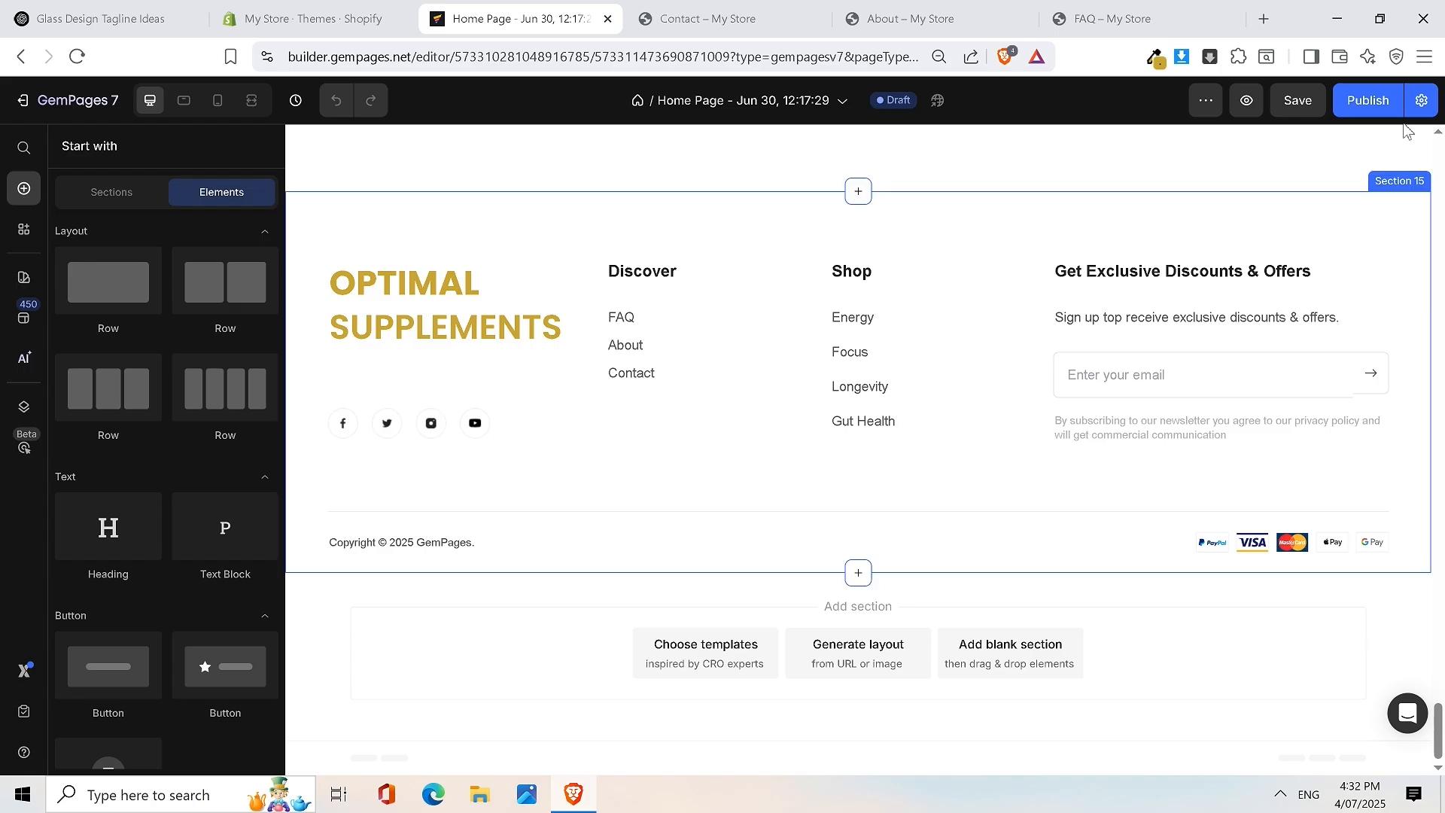
Publish the page and have it replace the current Home page
click(1388, 100)
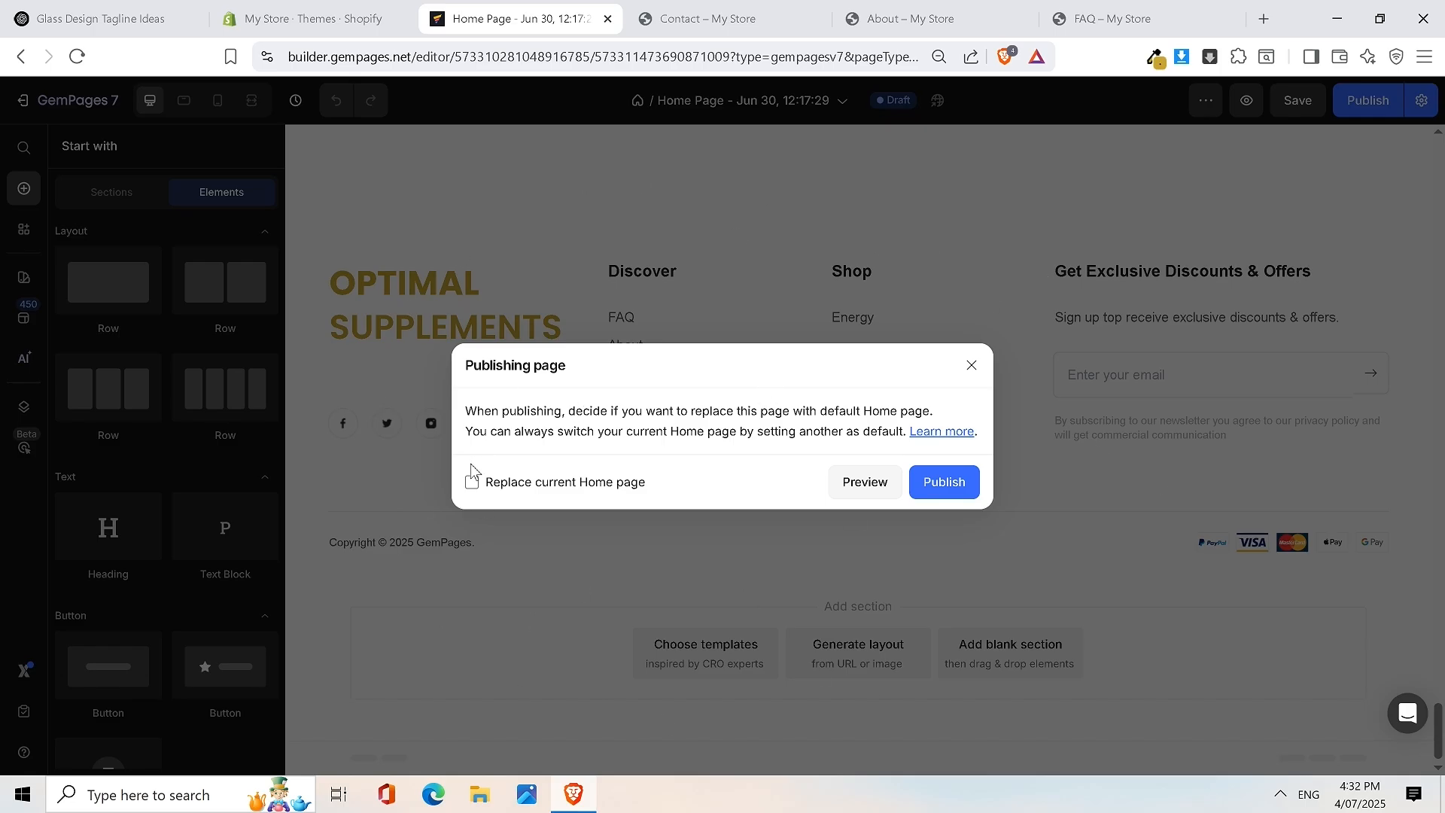
click(473, 486)
click(944, 491)
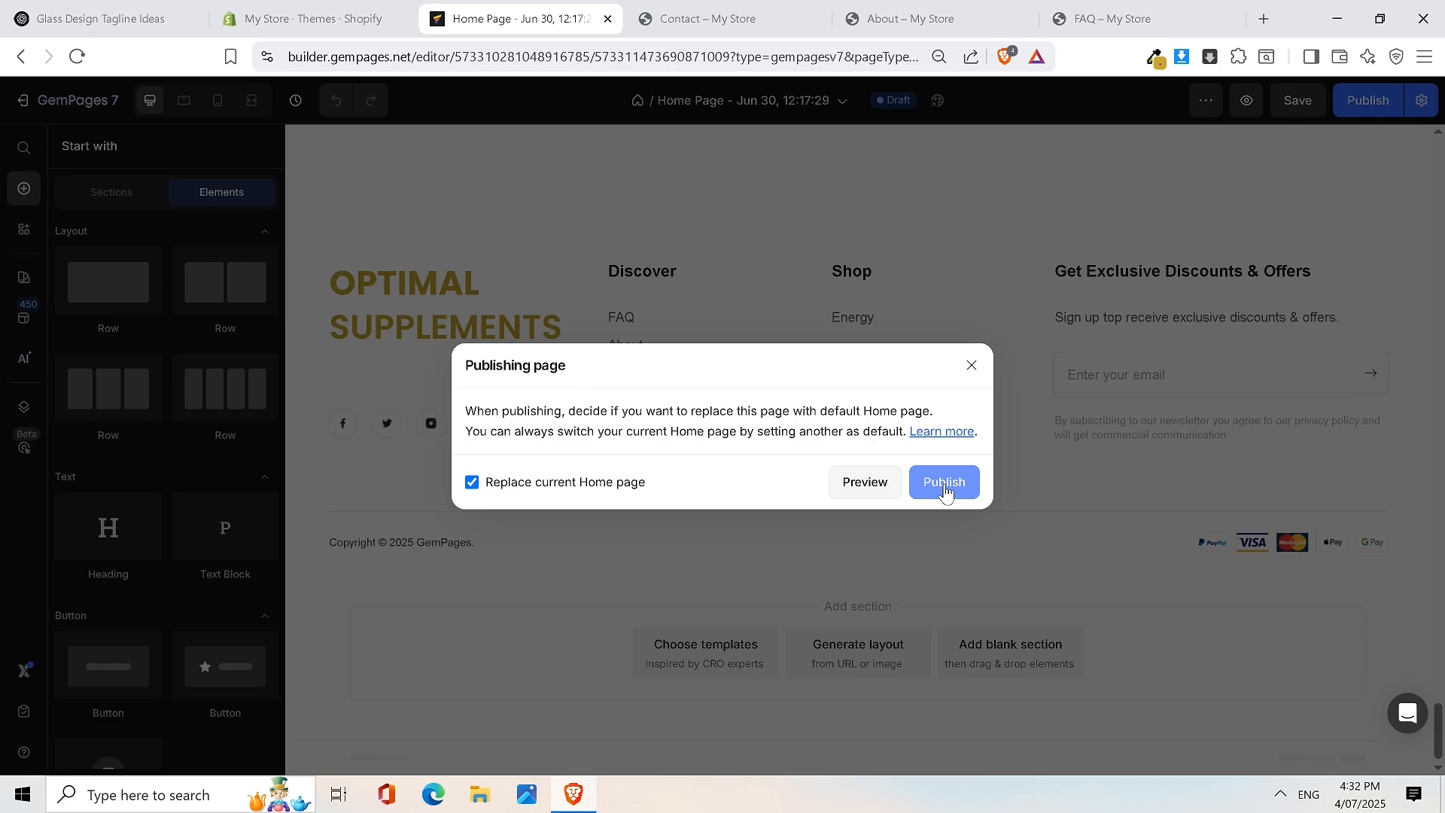
click(949, 482)
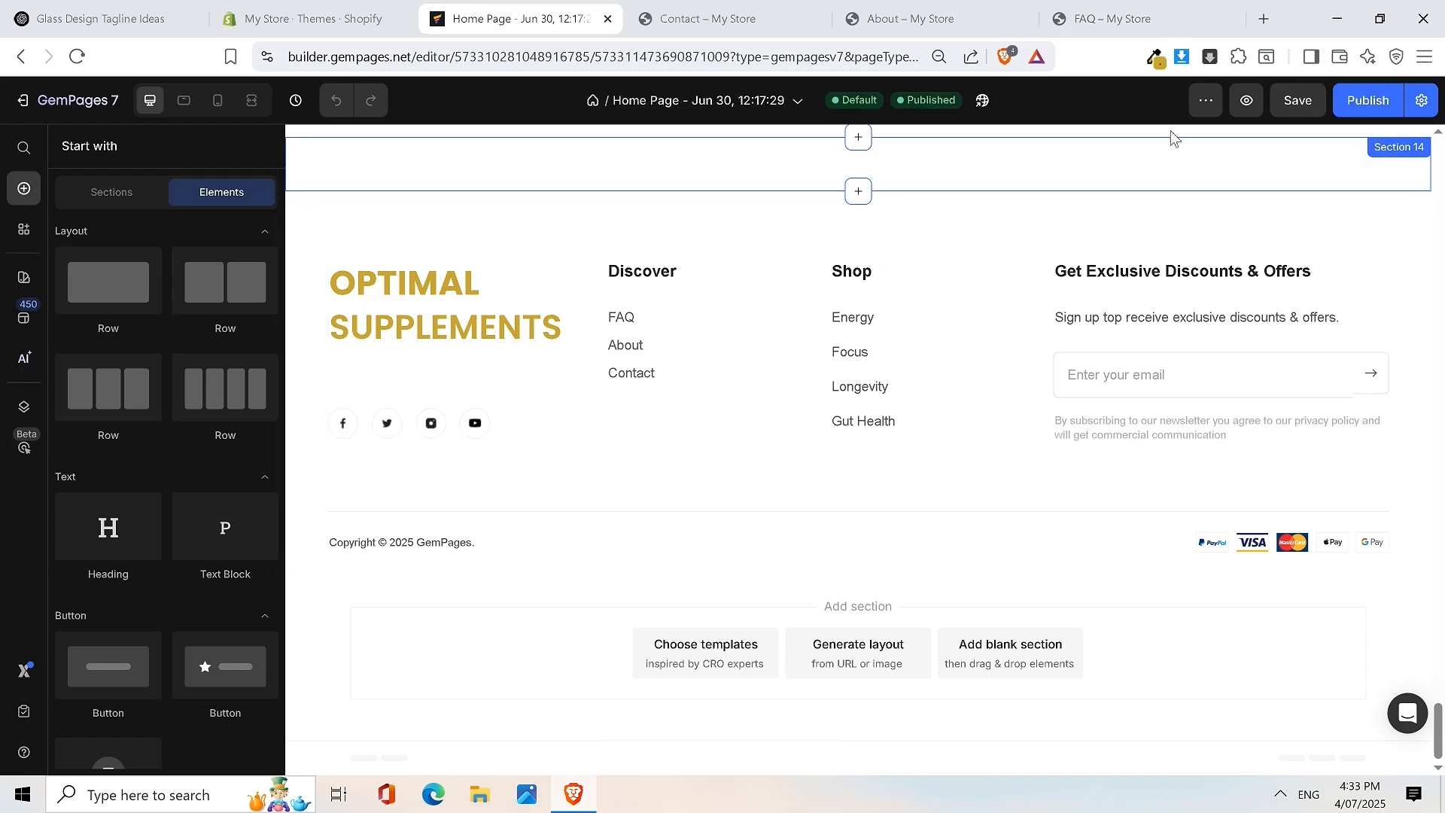
drag(1438, 725, 1442, 533)
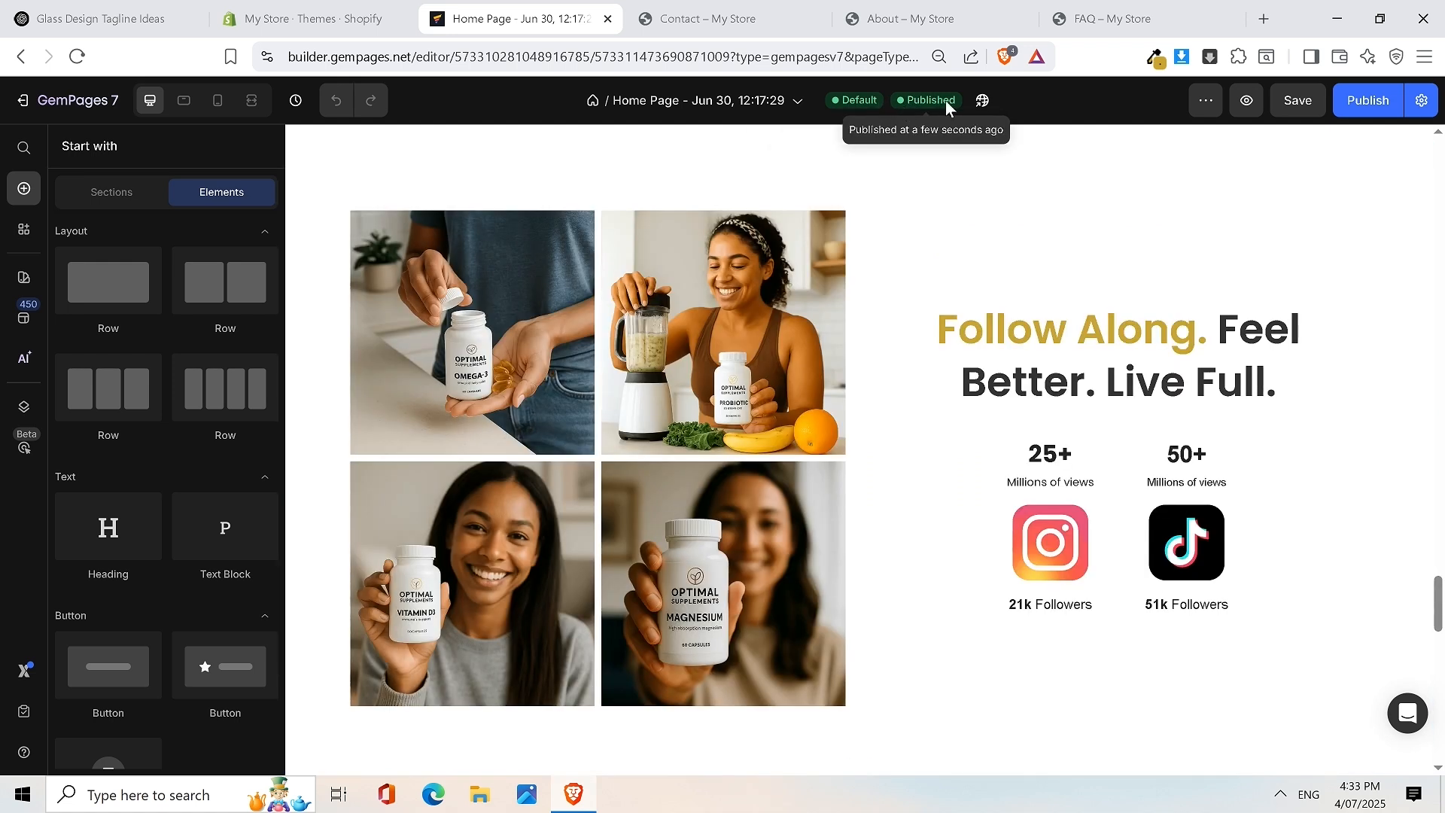
click(1249, 101)
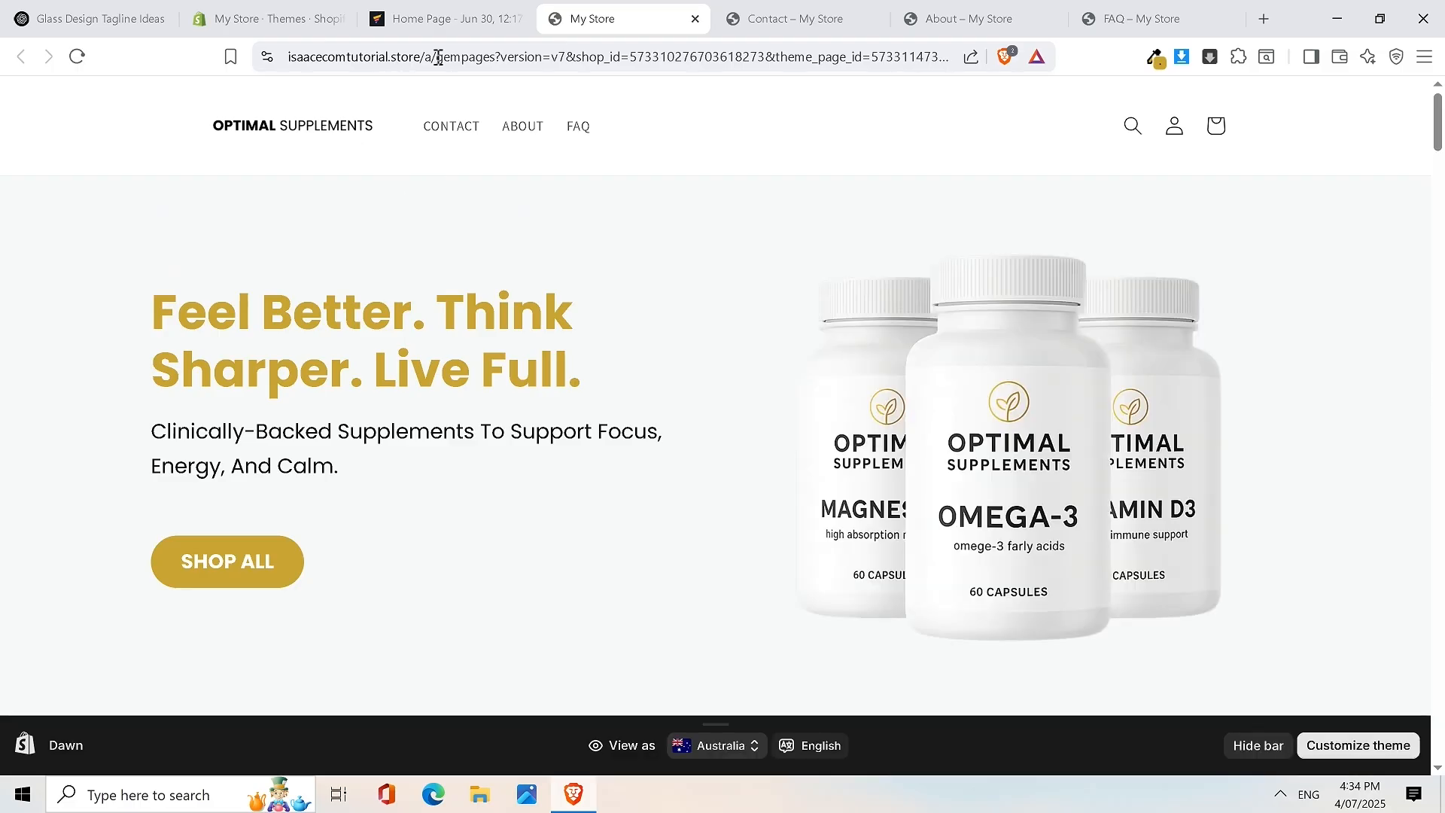
drag(421, 57, 70, 51)
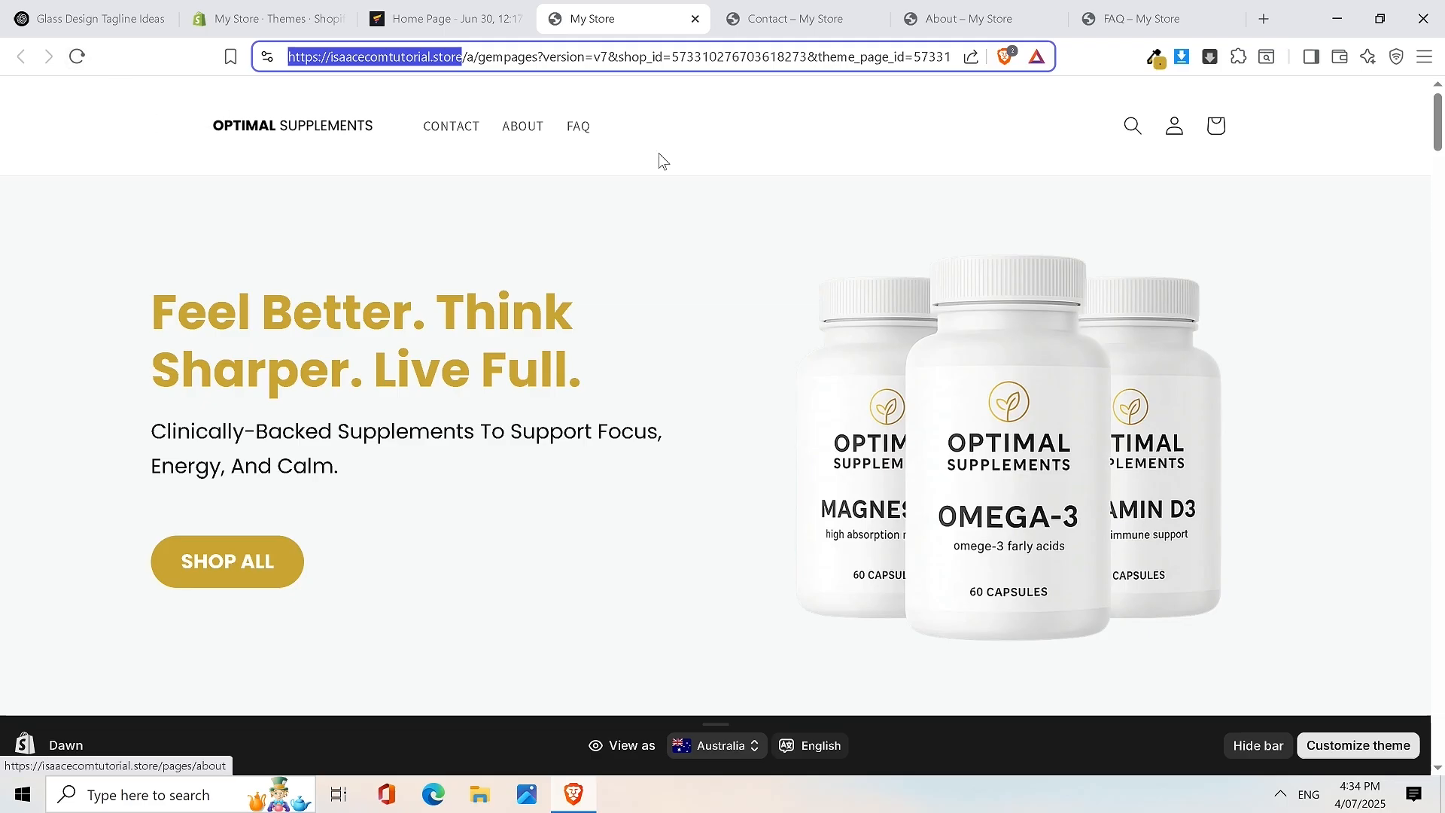
Leave the GemPages editor for Home Page - Jun 30, 12:17:29 and open the Online Store themes in the Shopify admin
click(1444, 122)
drag(1443, 122, 1441, 60)
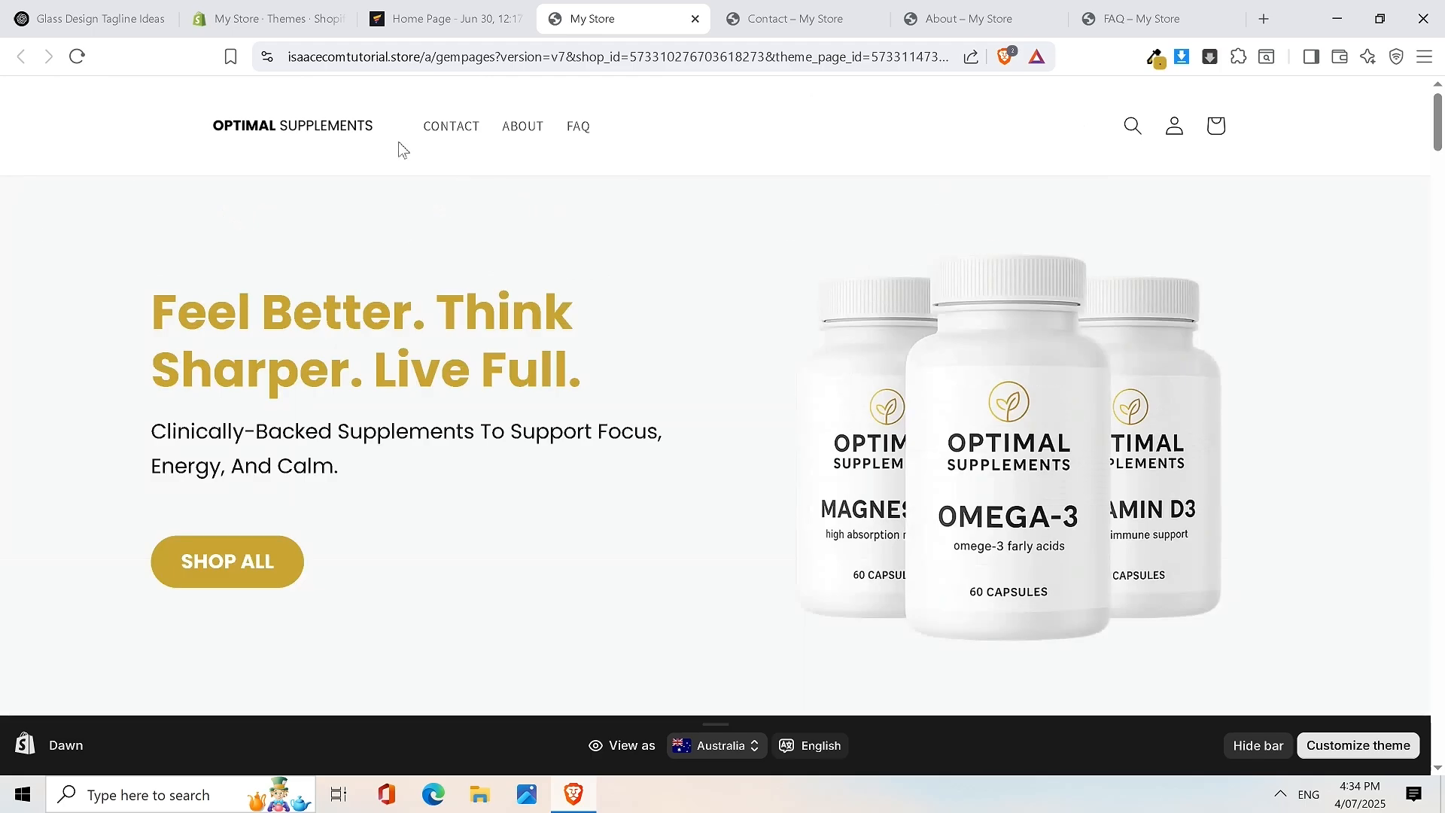
click(436, 17)
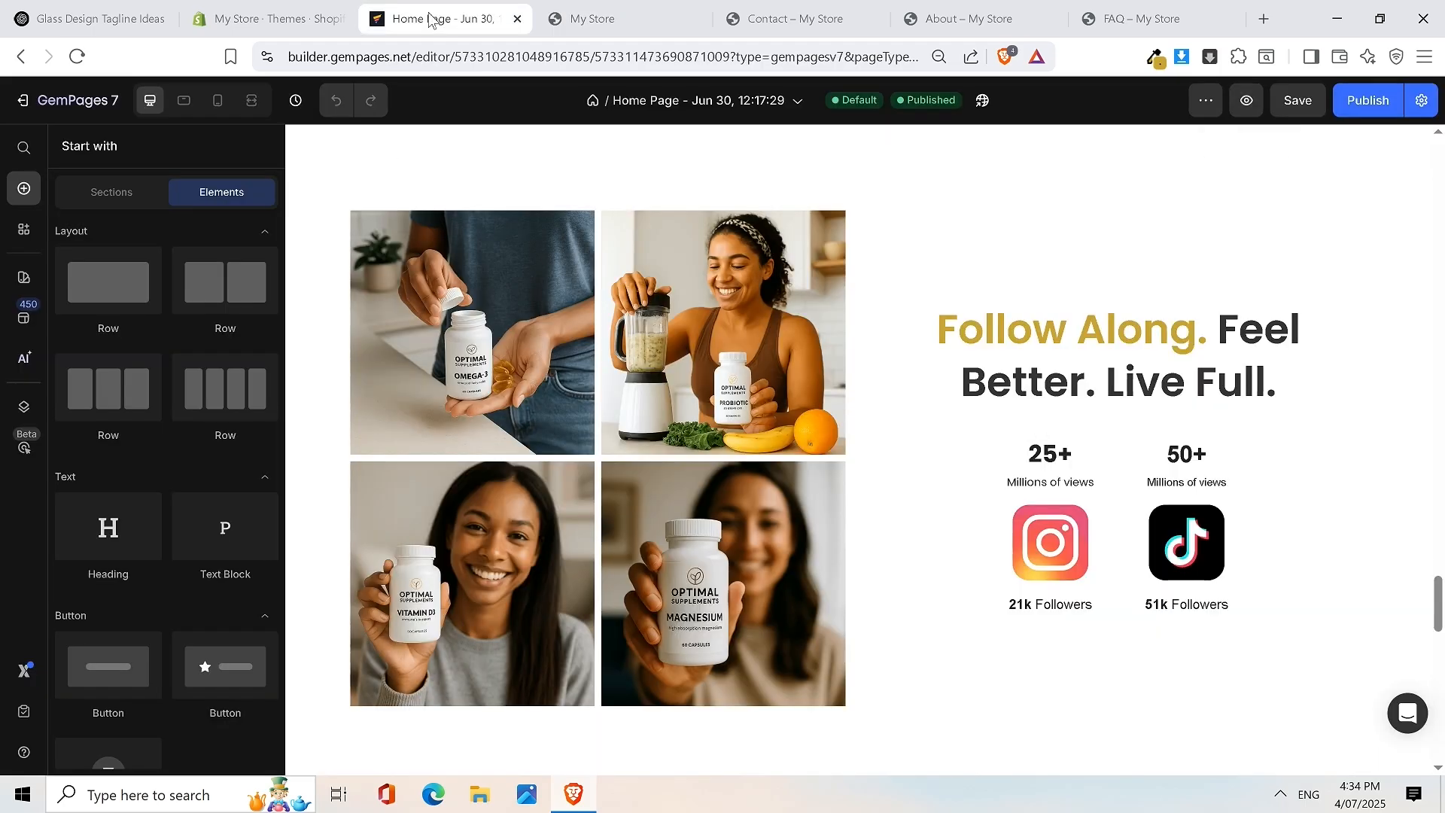
click(65, 98)
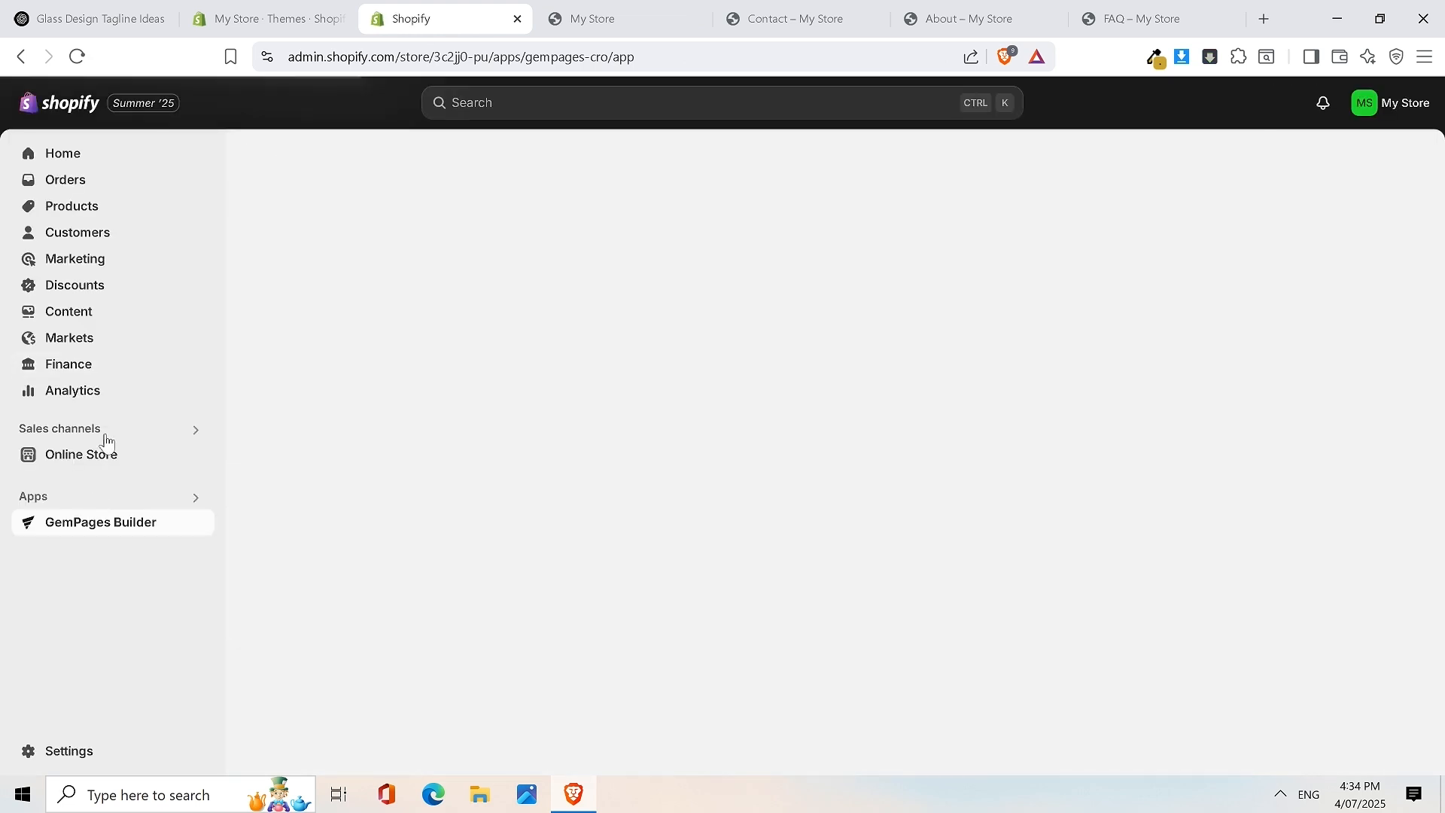
click(103, 461)
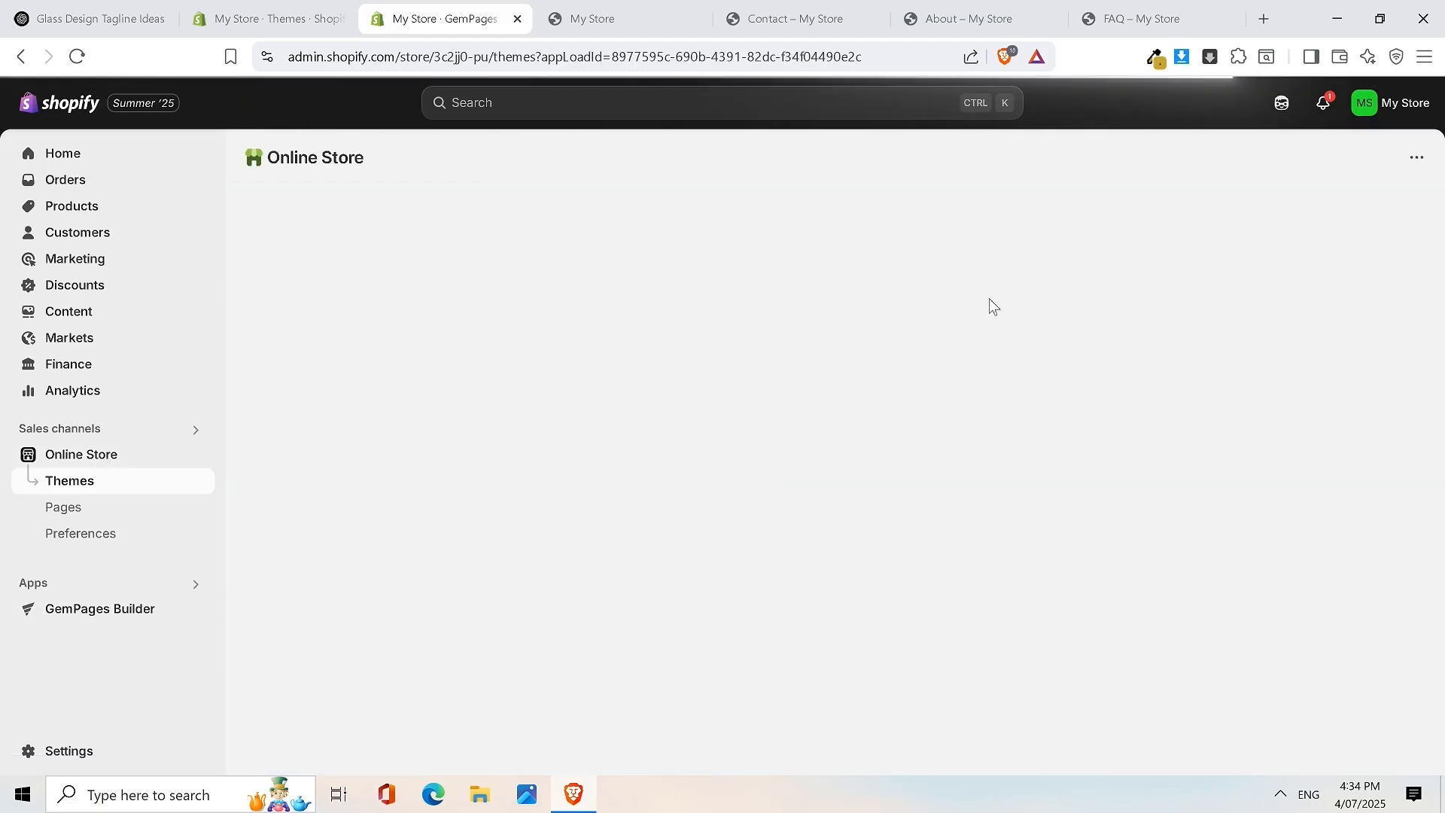
Check the current Dawn theme's desktop and mobile previews and view the live store with that theme
scroll(959, 295, down, 4)
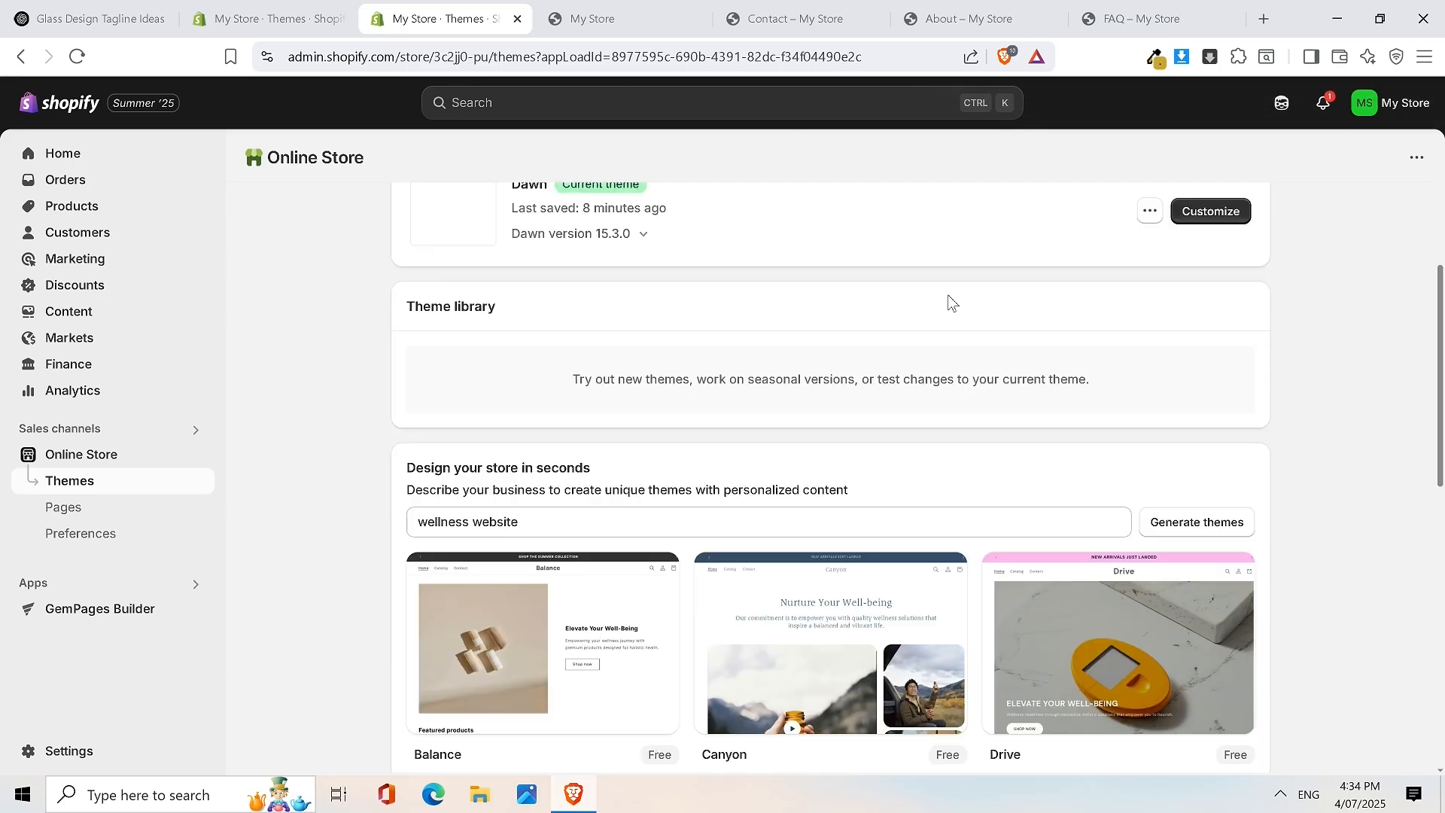
scroll(732, 368, up, 3)
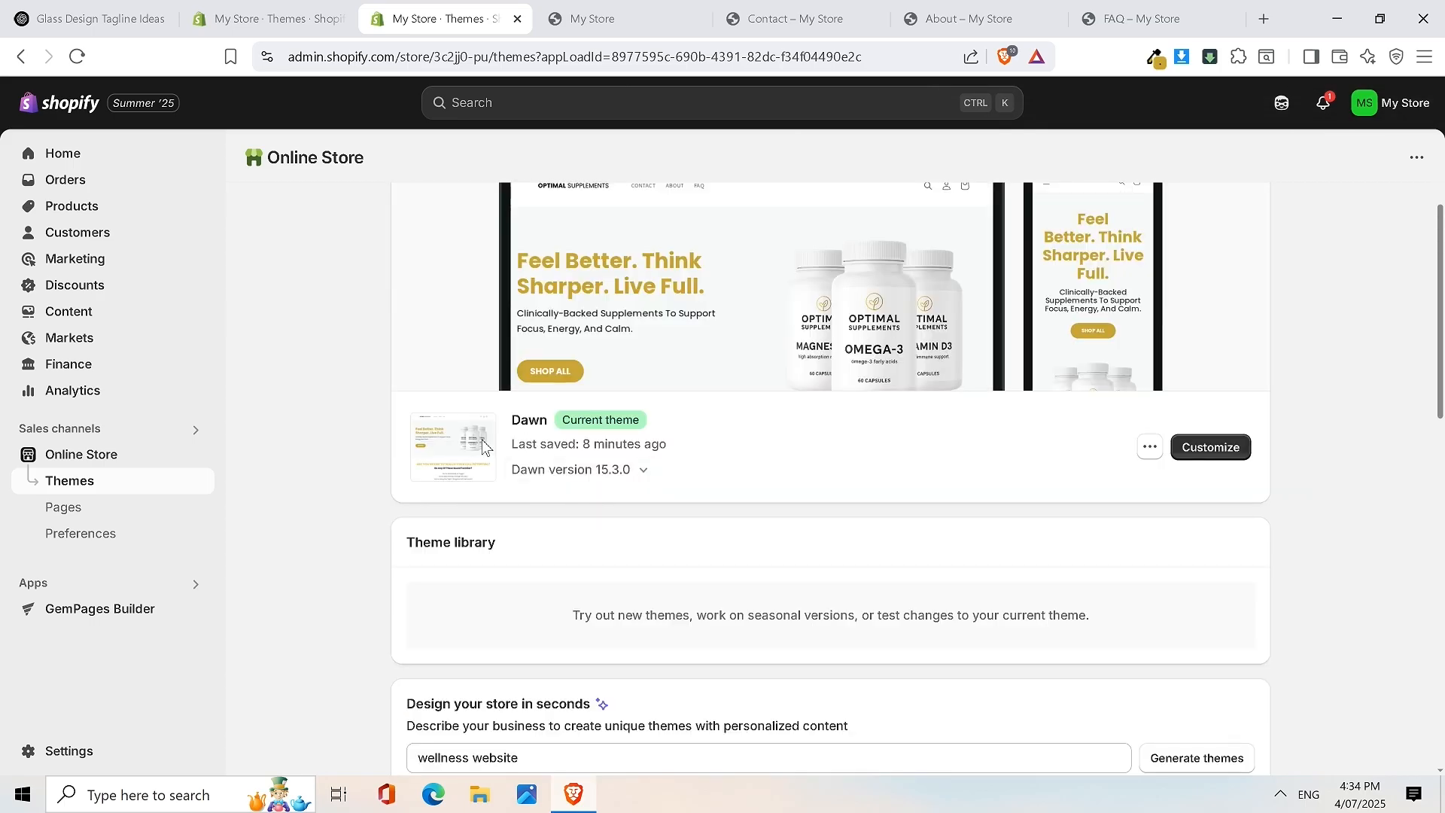
scroll(789, 400, up, 3)
scroll(693, 428, down, 1)
scroll(693, 427, up, 1)
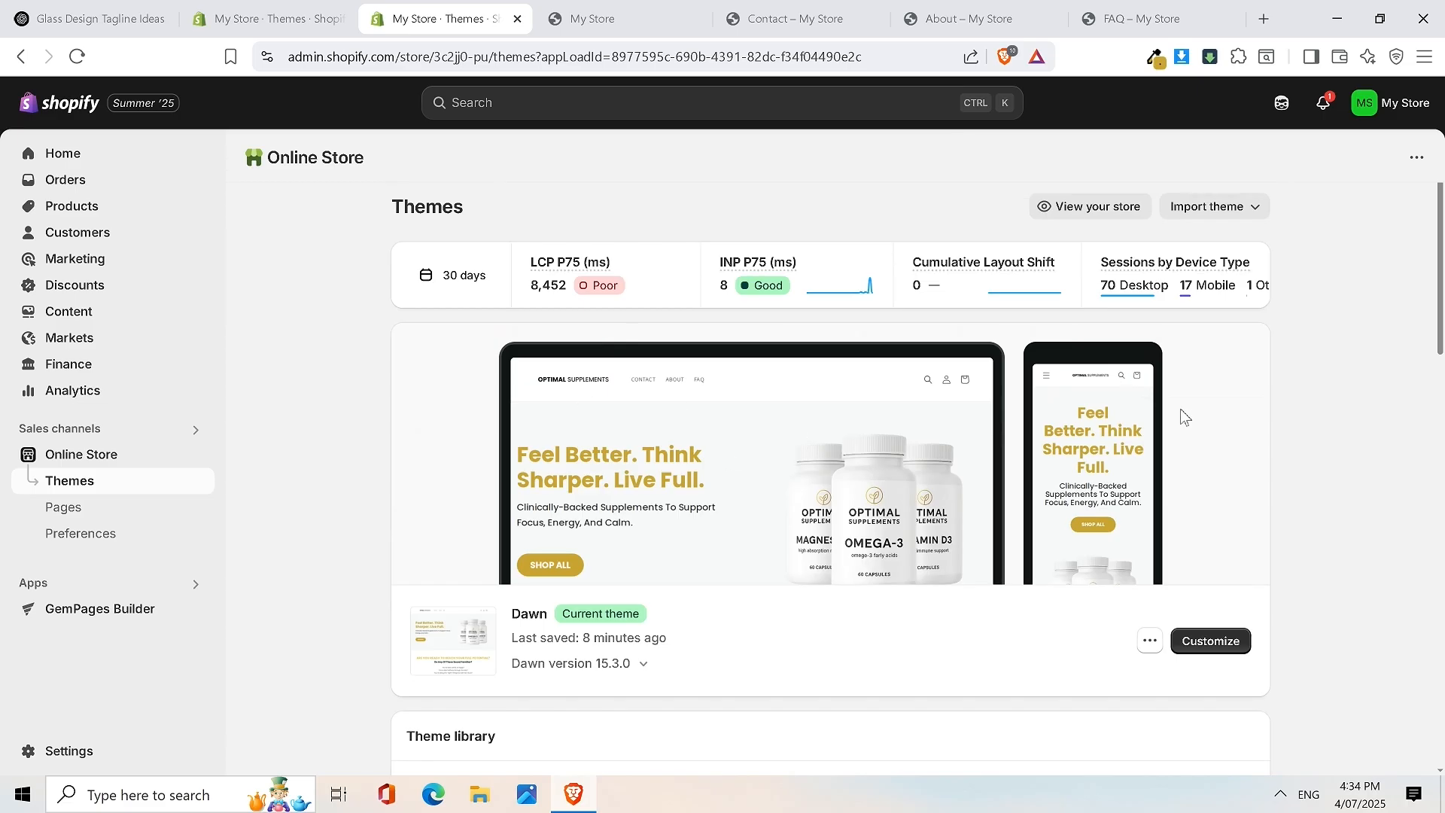
scroll(1180, 410, down, 2)
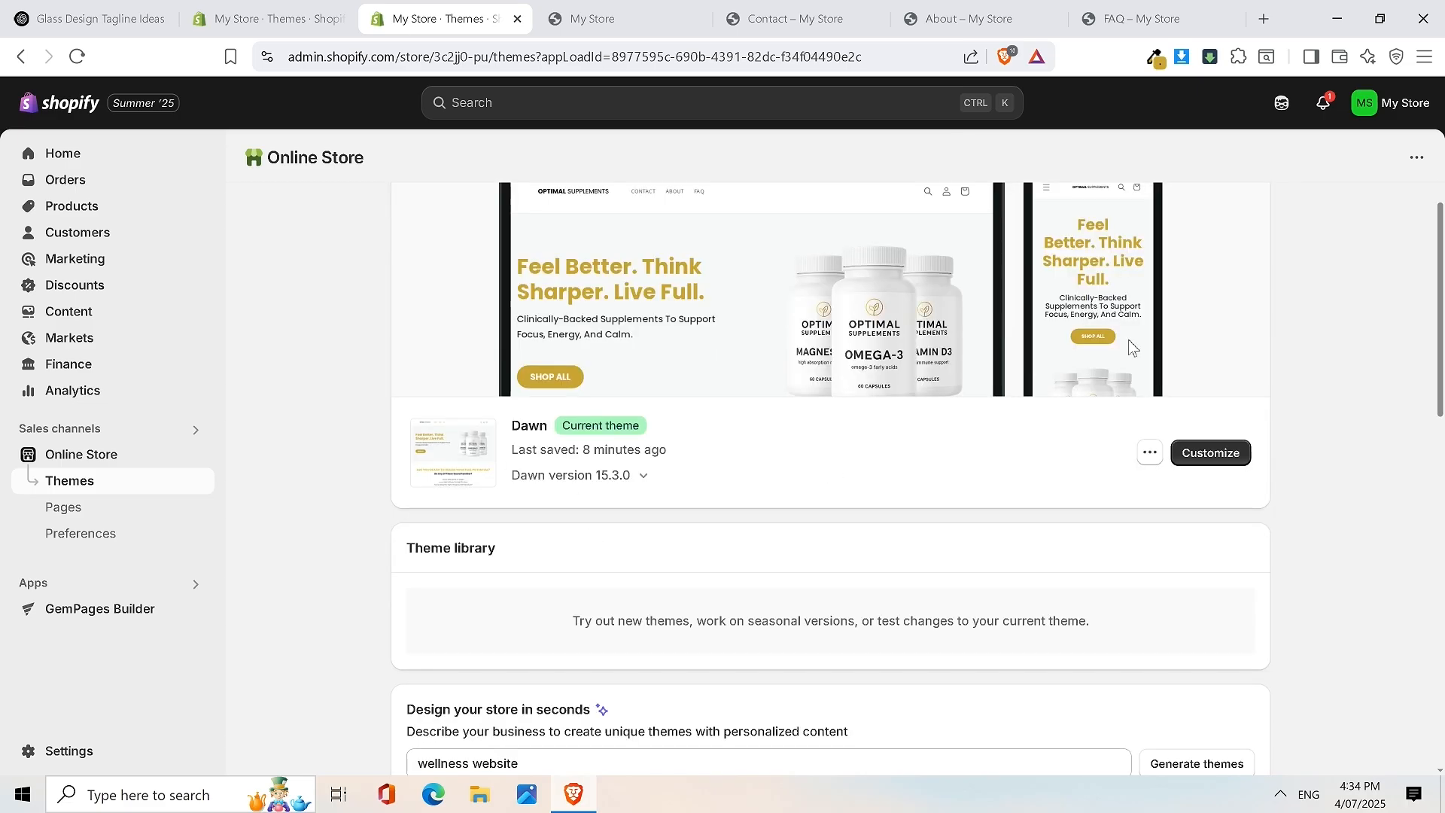
scroll(1046, 336, up, 1)
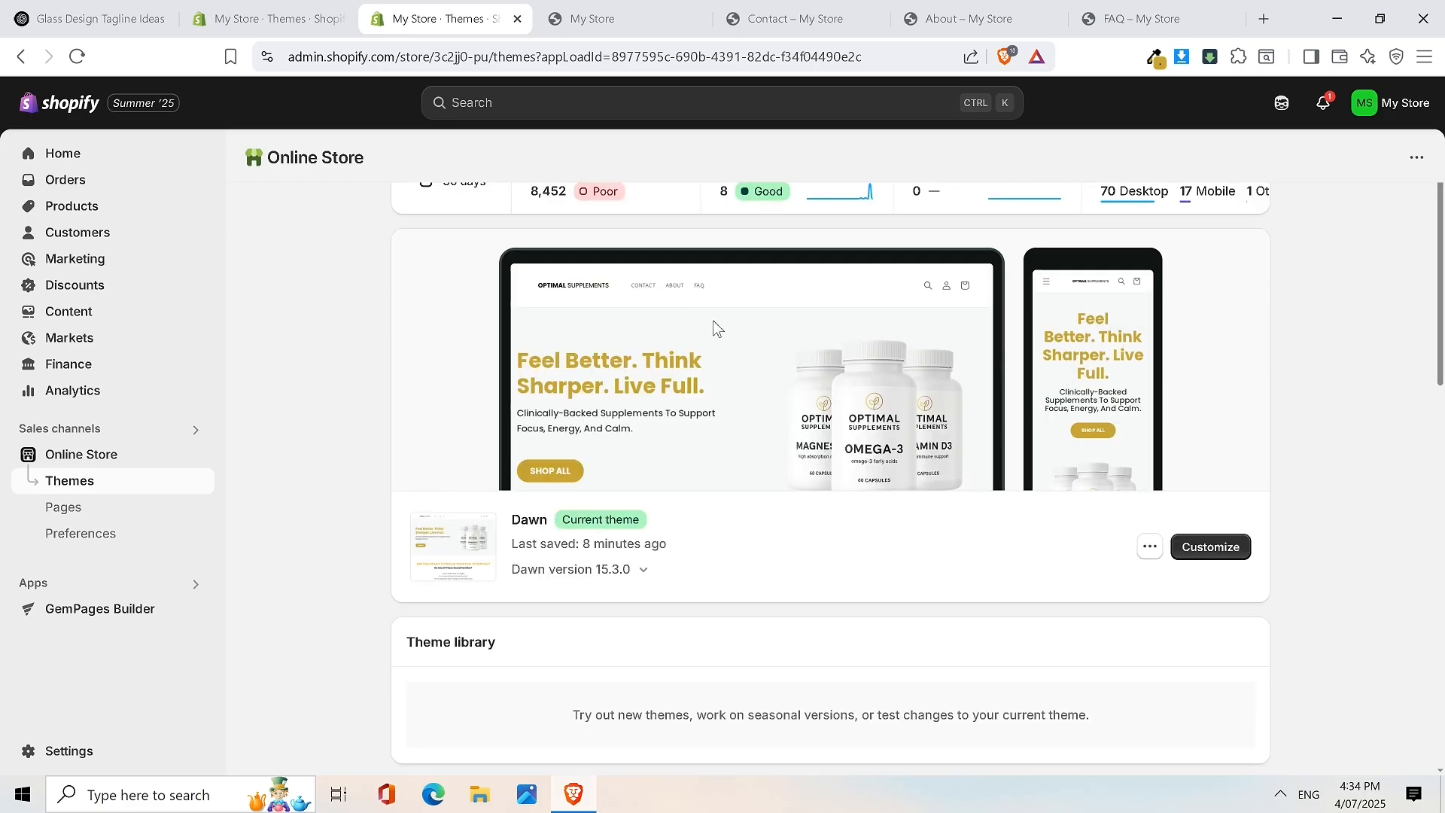
click(1152, 554)
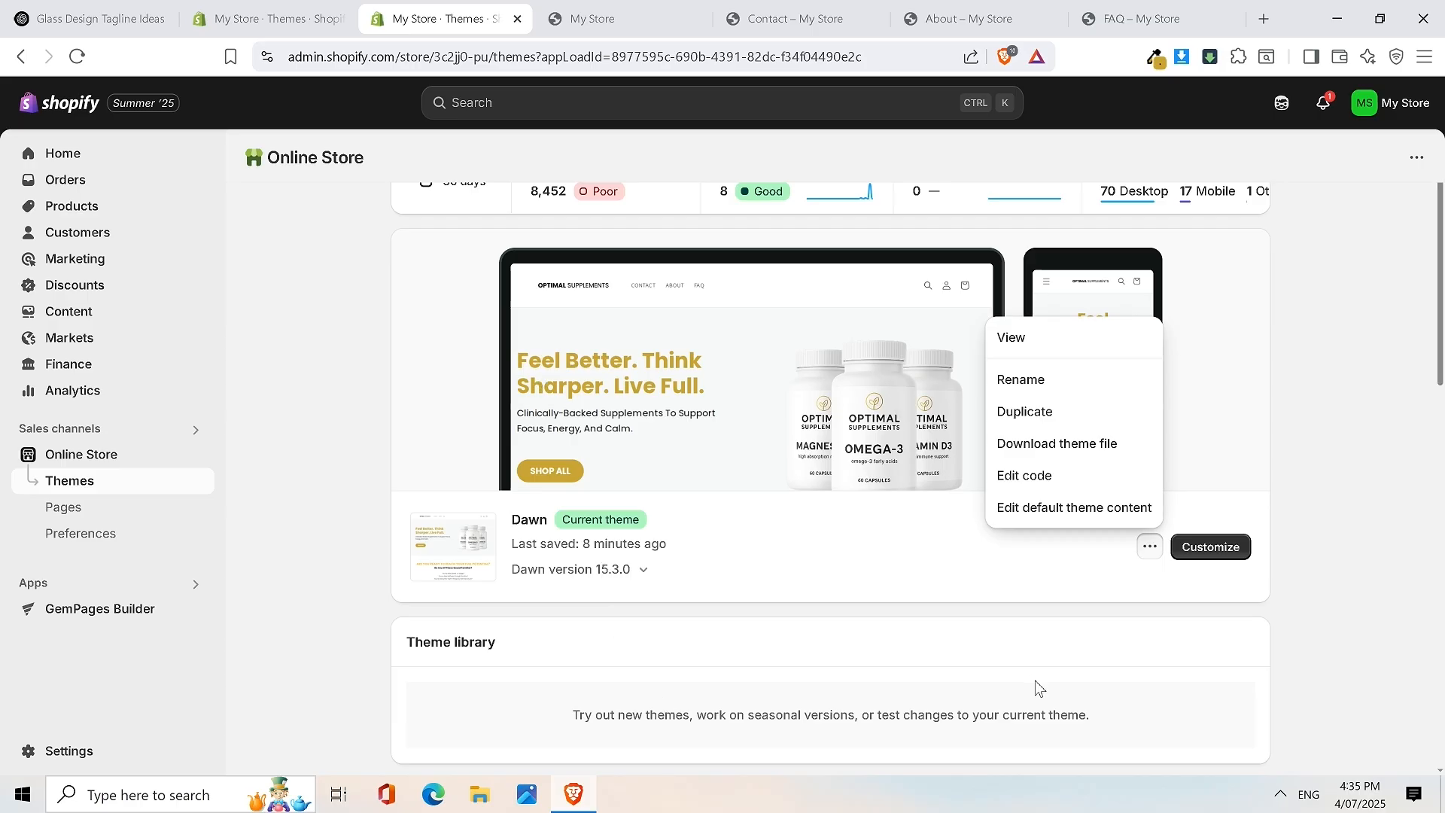
click(1059, 354)
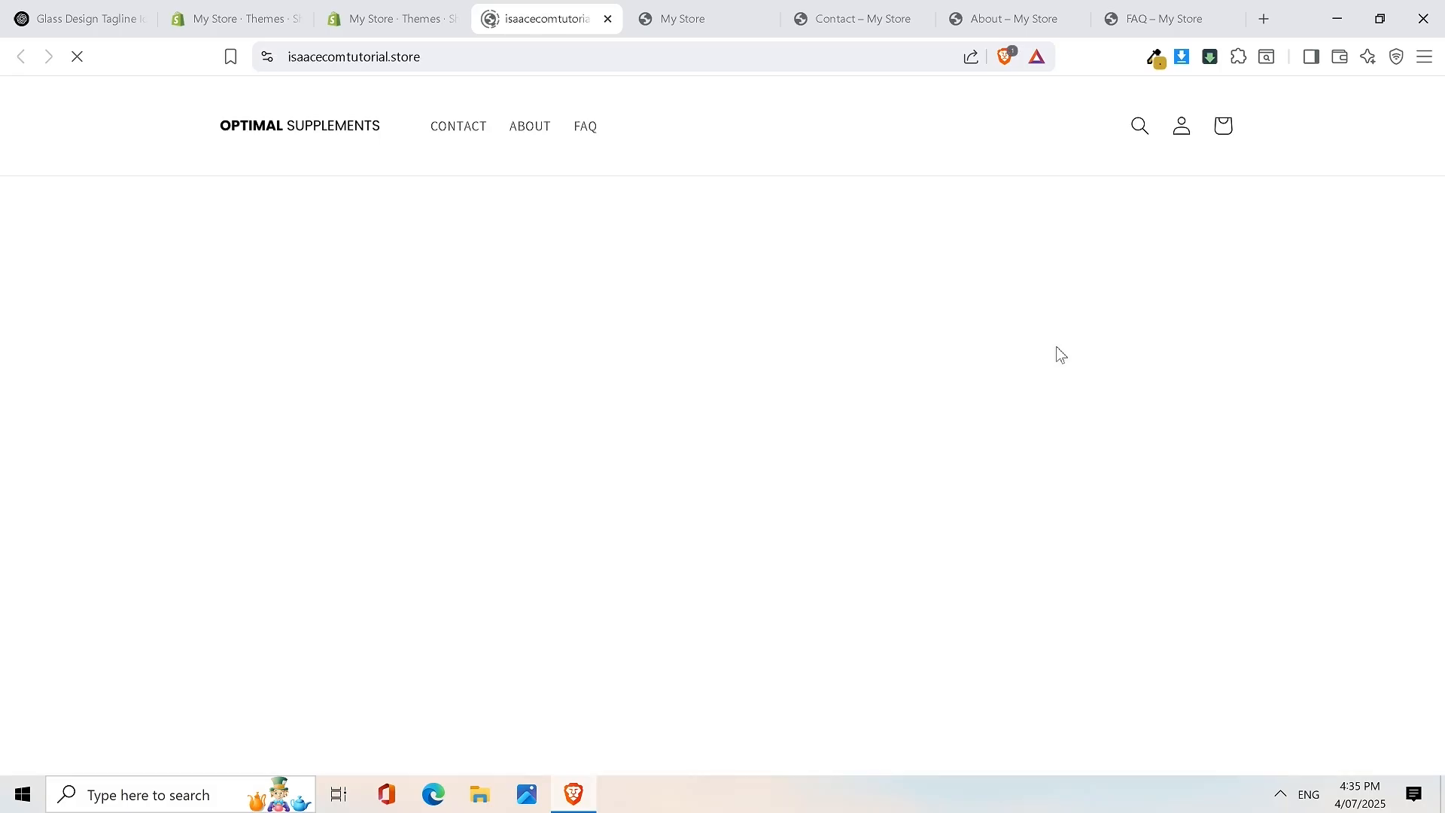
Check the live store's web address and review the home page down to the Shop by Collection section
drag(449, 63, 254, 80)
click(389, 59)
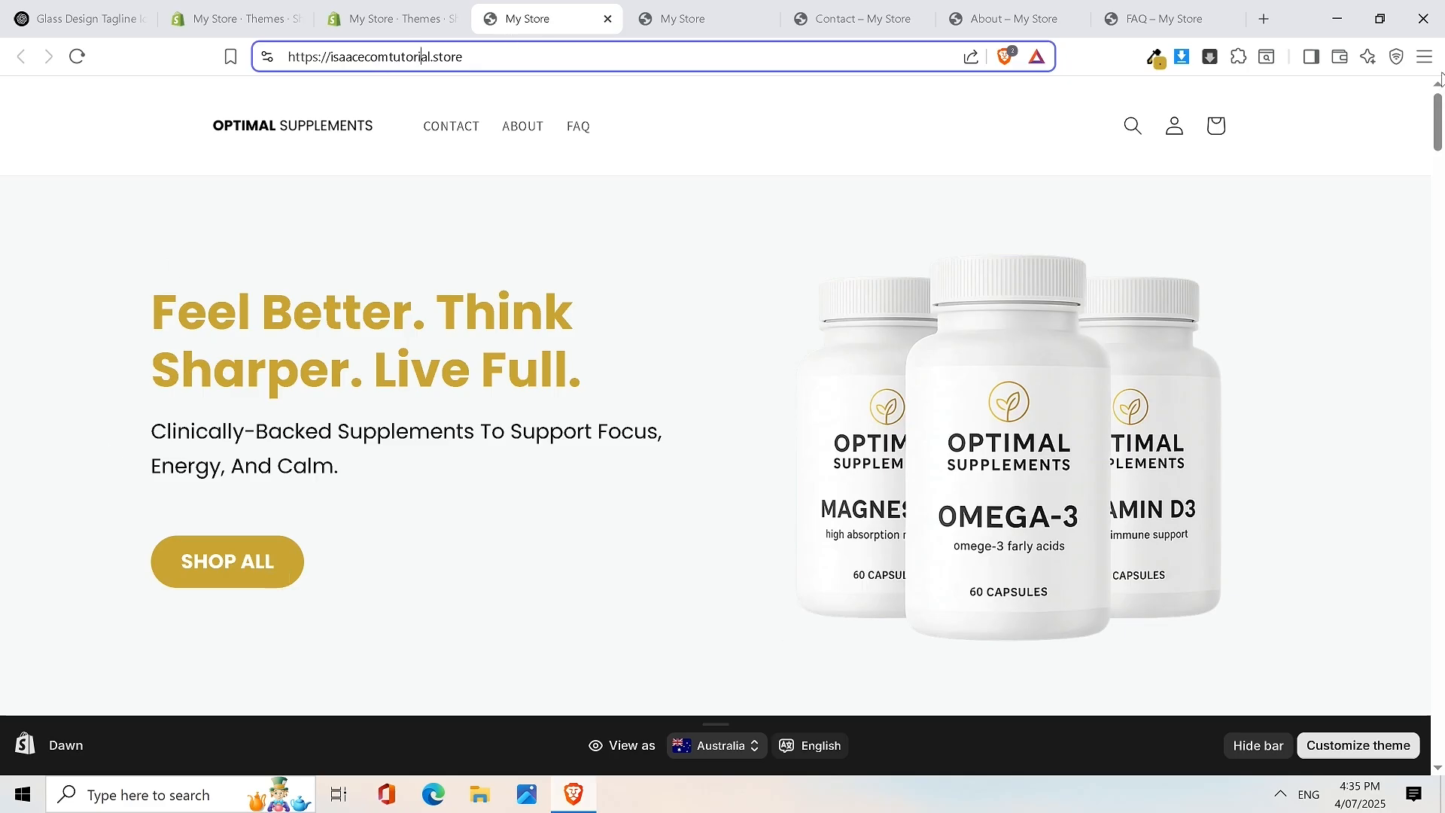
click(1439, 106)
mouse_move(1441, 120)
mouse_down()
mouse_move(1442, 756)
mouse_move(1442, 83)
mouse_up()
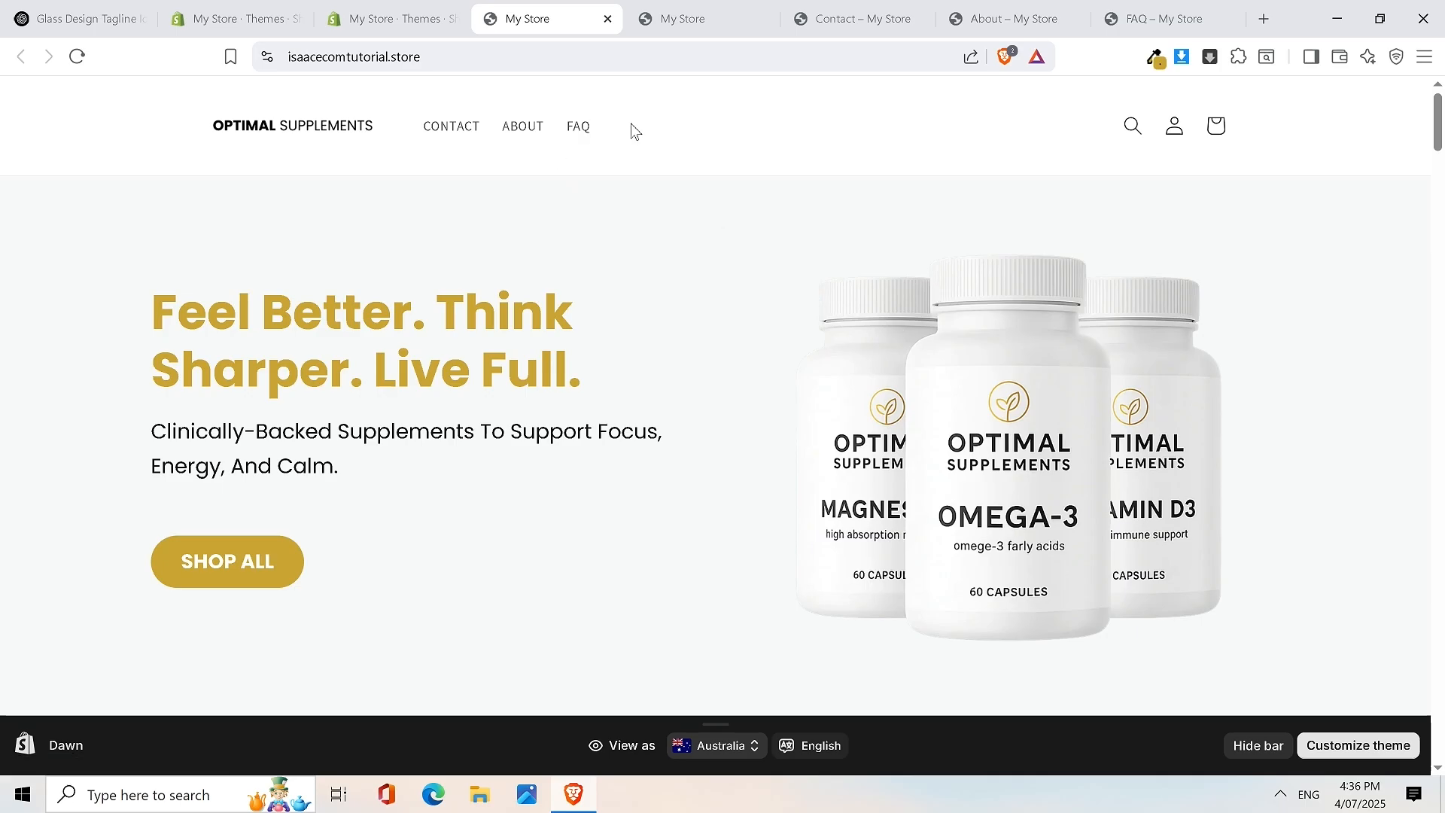
scroll(757, 264, down, 15)
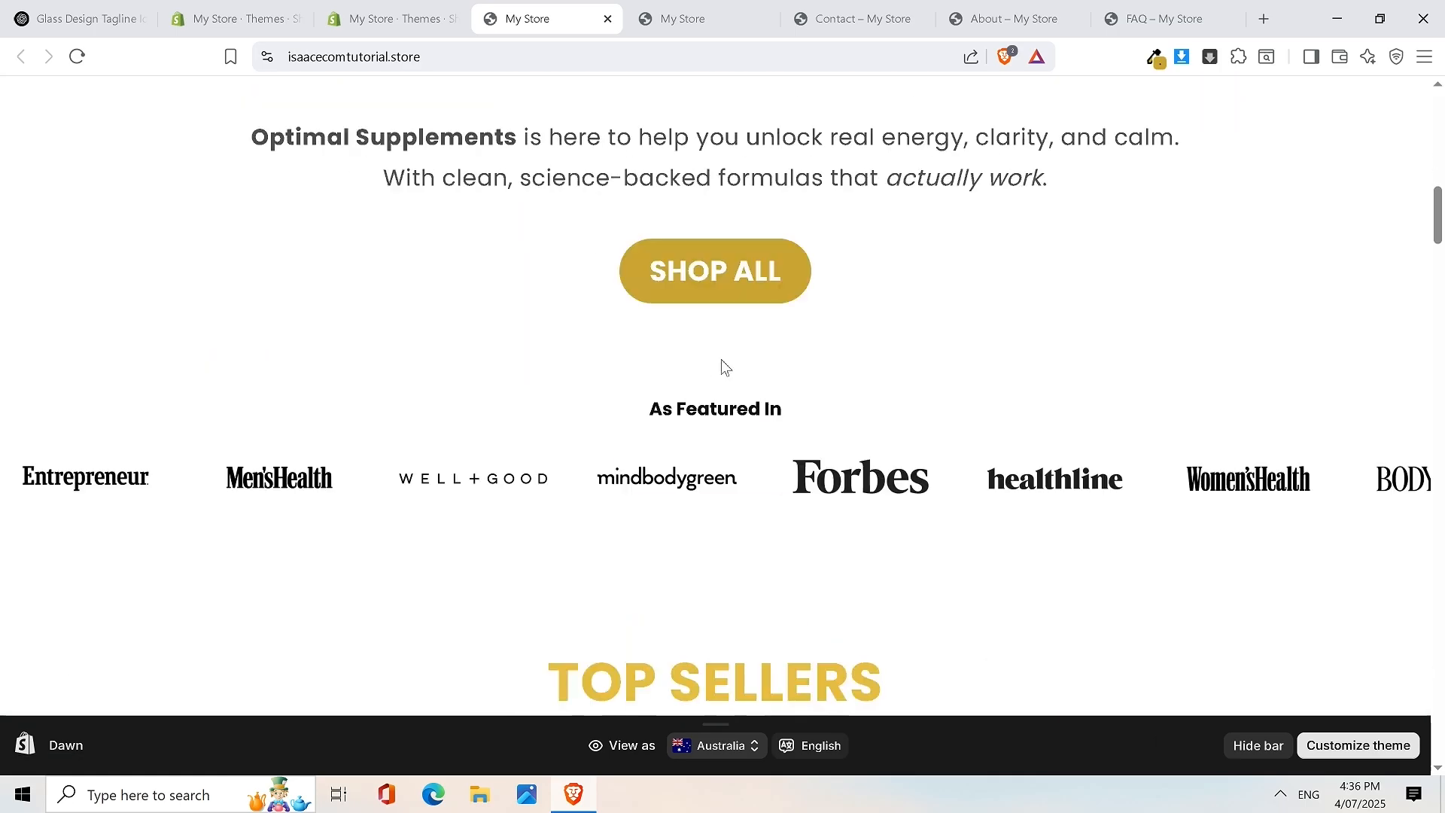
scroll(721, 359, down, 12)
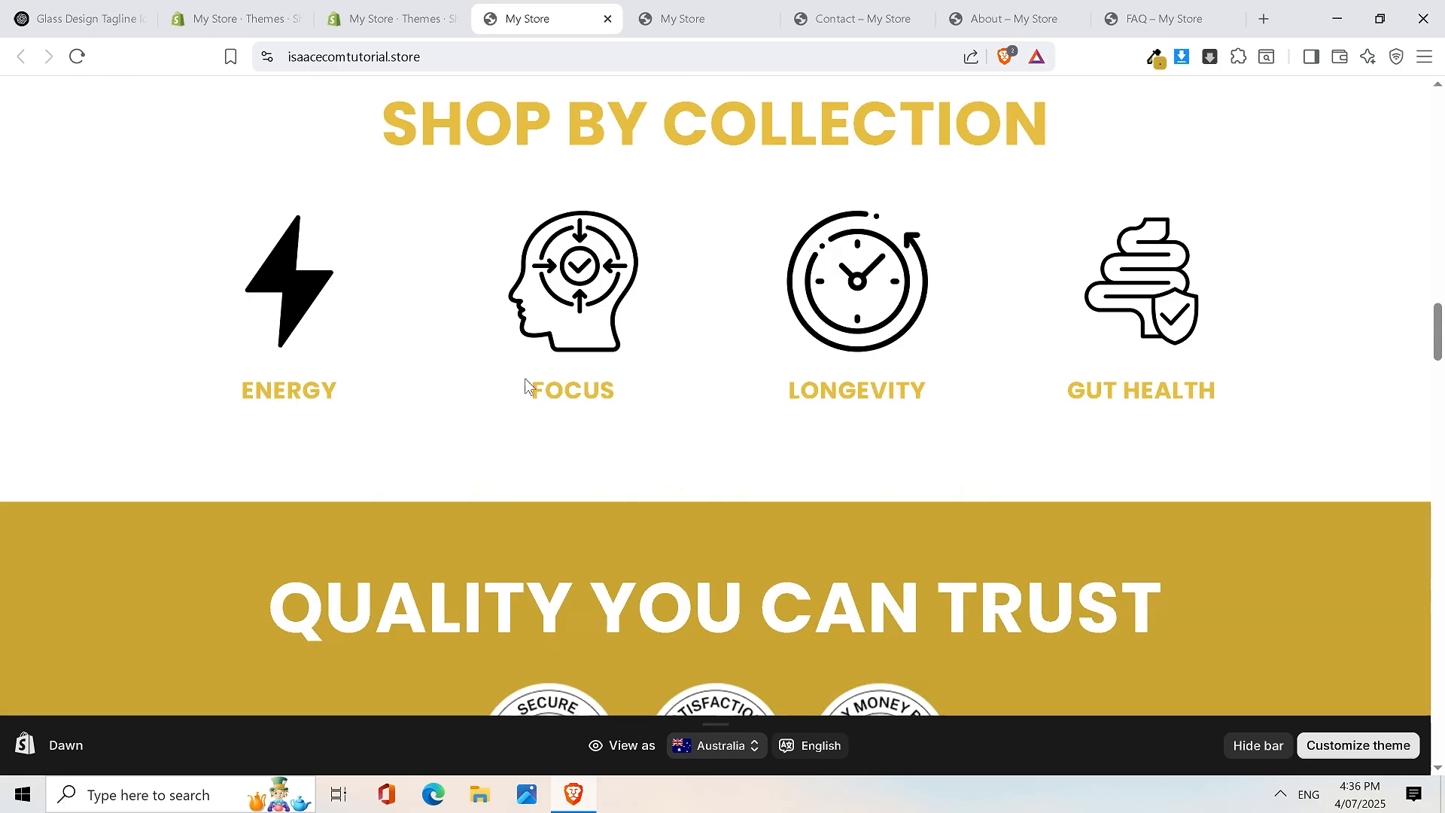